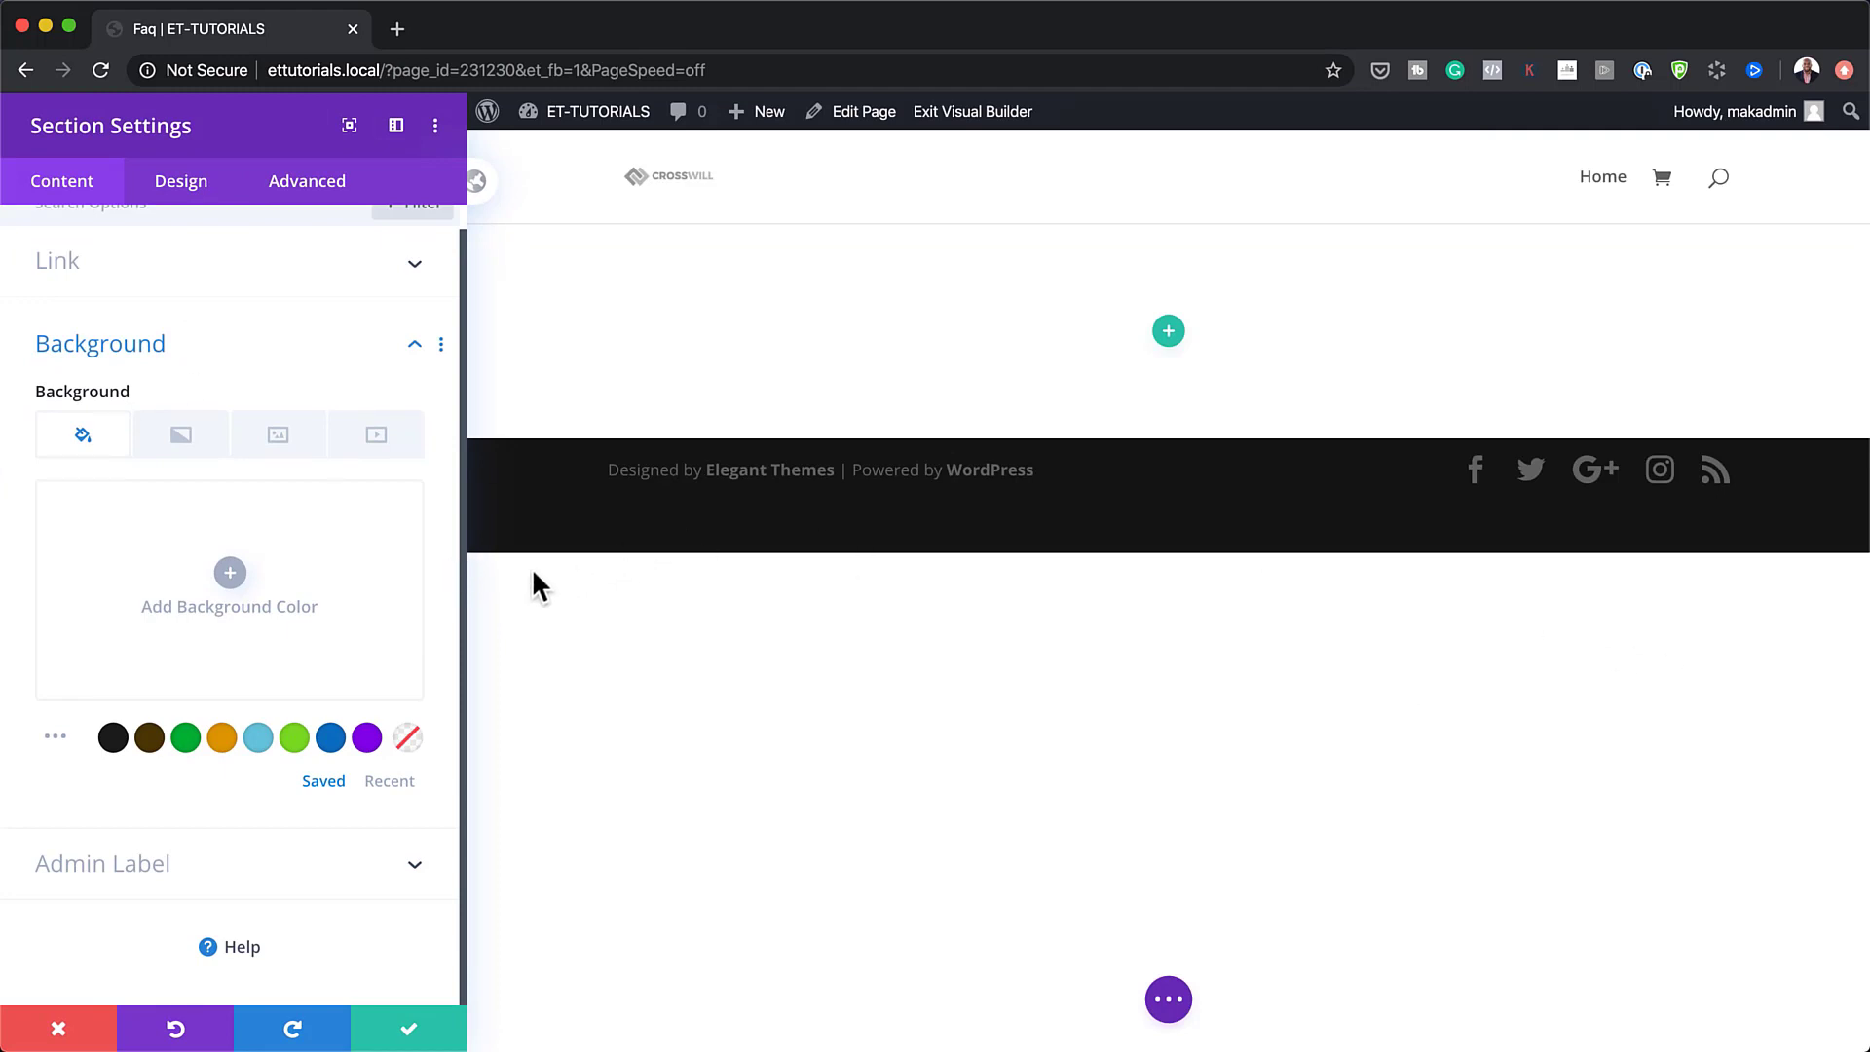
Add a gradient background to the section and set its first color to #50aebf.
{"action": "left_click", "coordinate": [190, 450]}
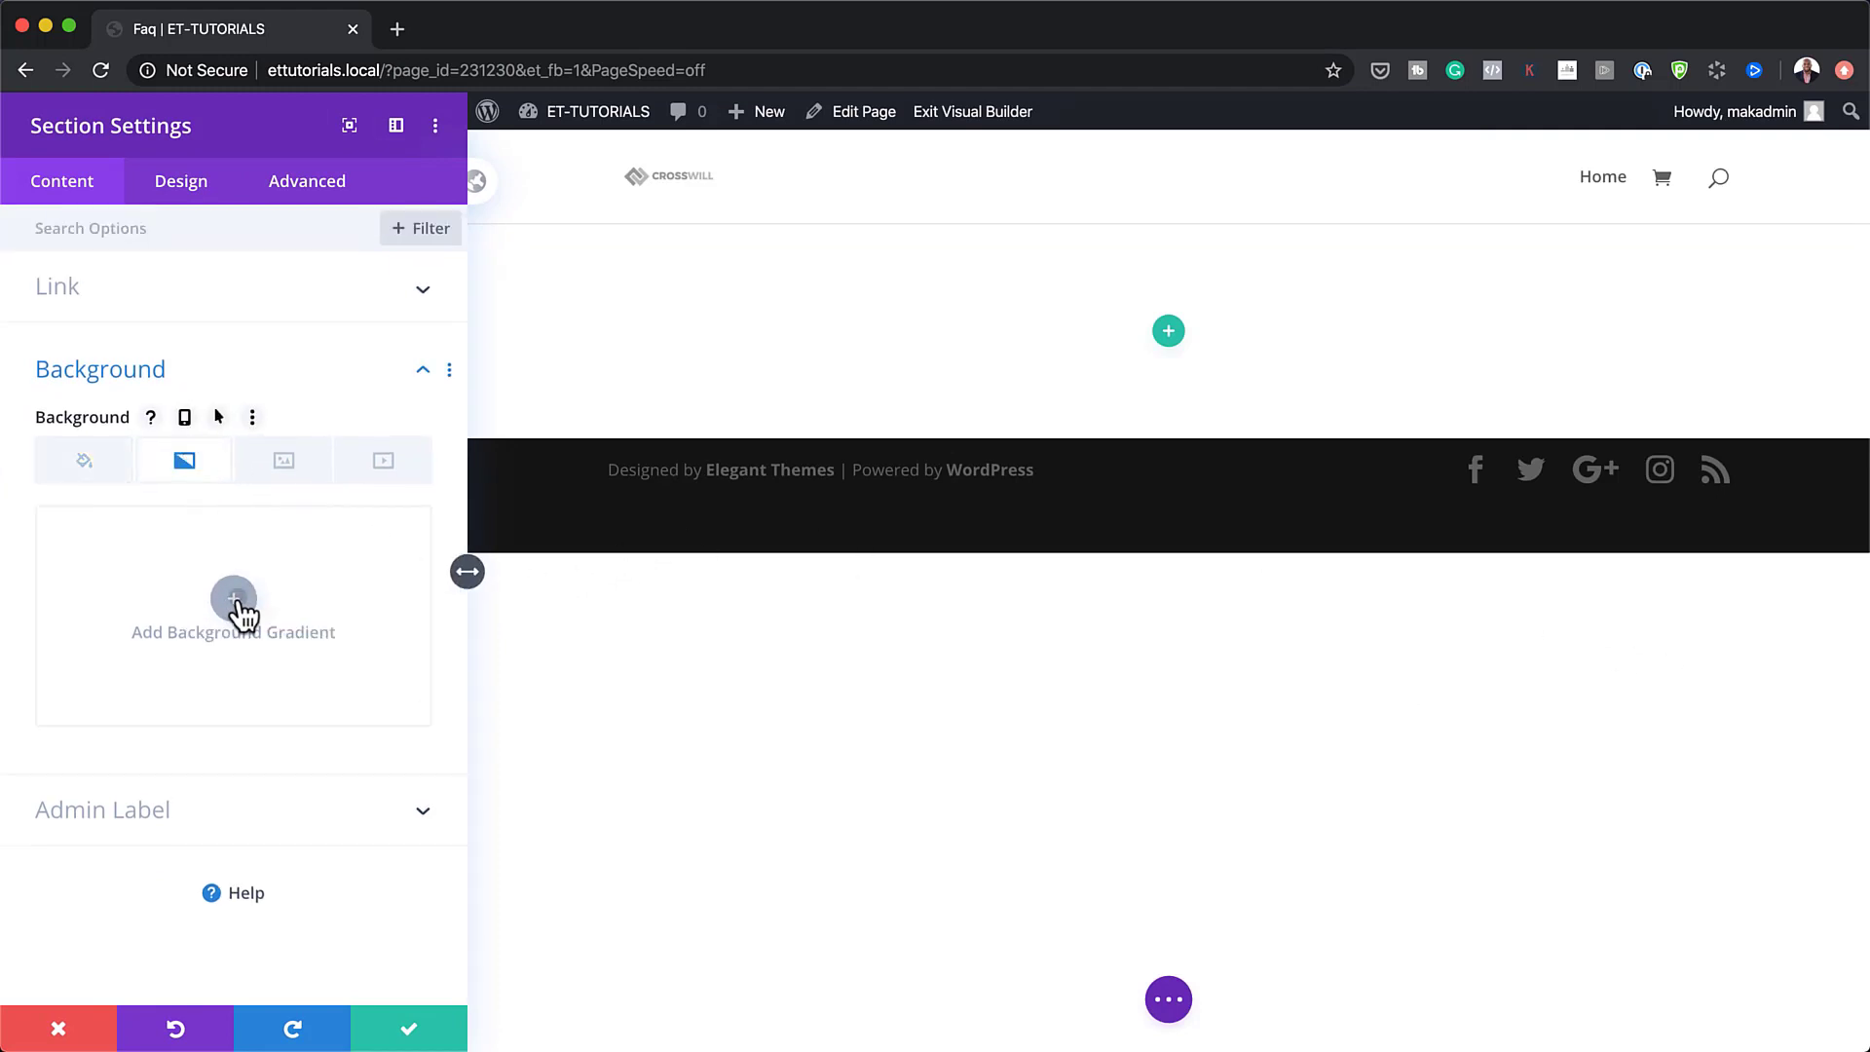
{"action": "left_click", "coordinate": [235, 601]}
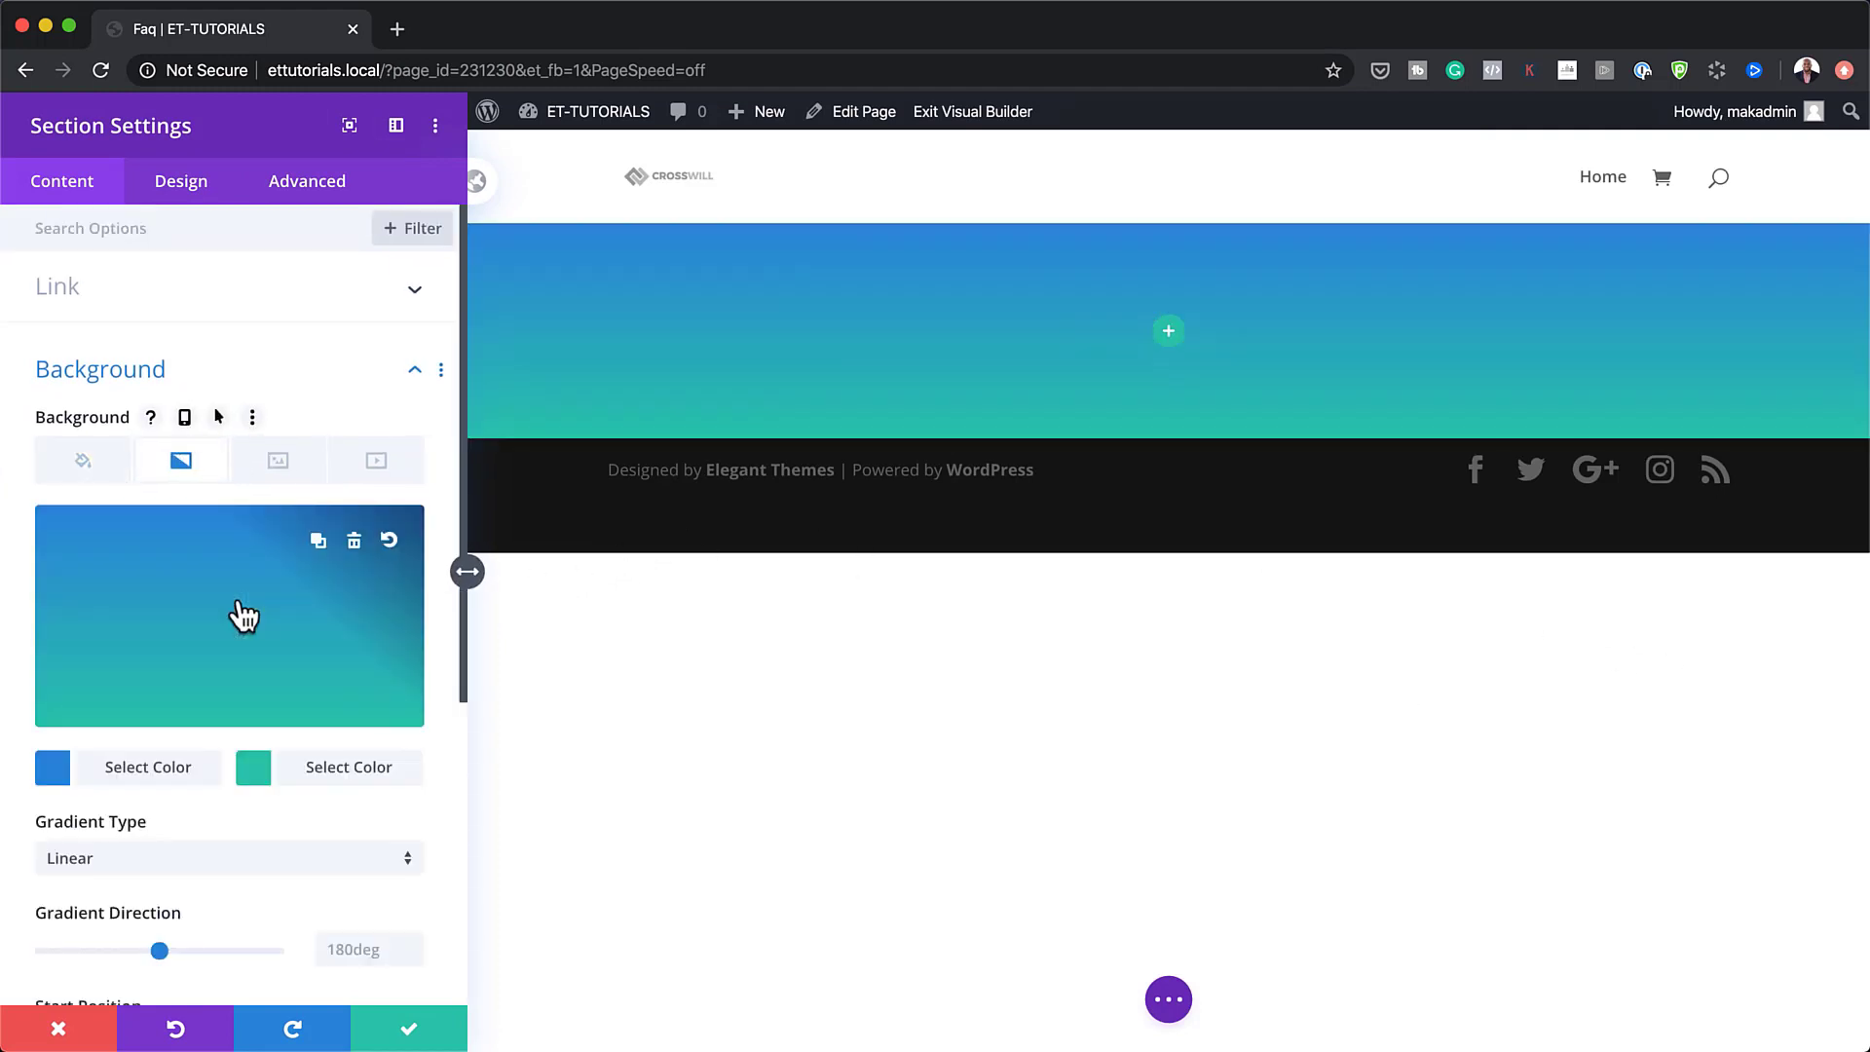
{"action": "left_click", "coordinate": [56, 769]}
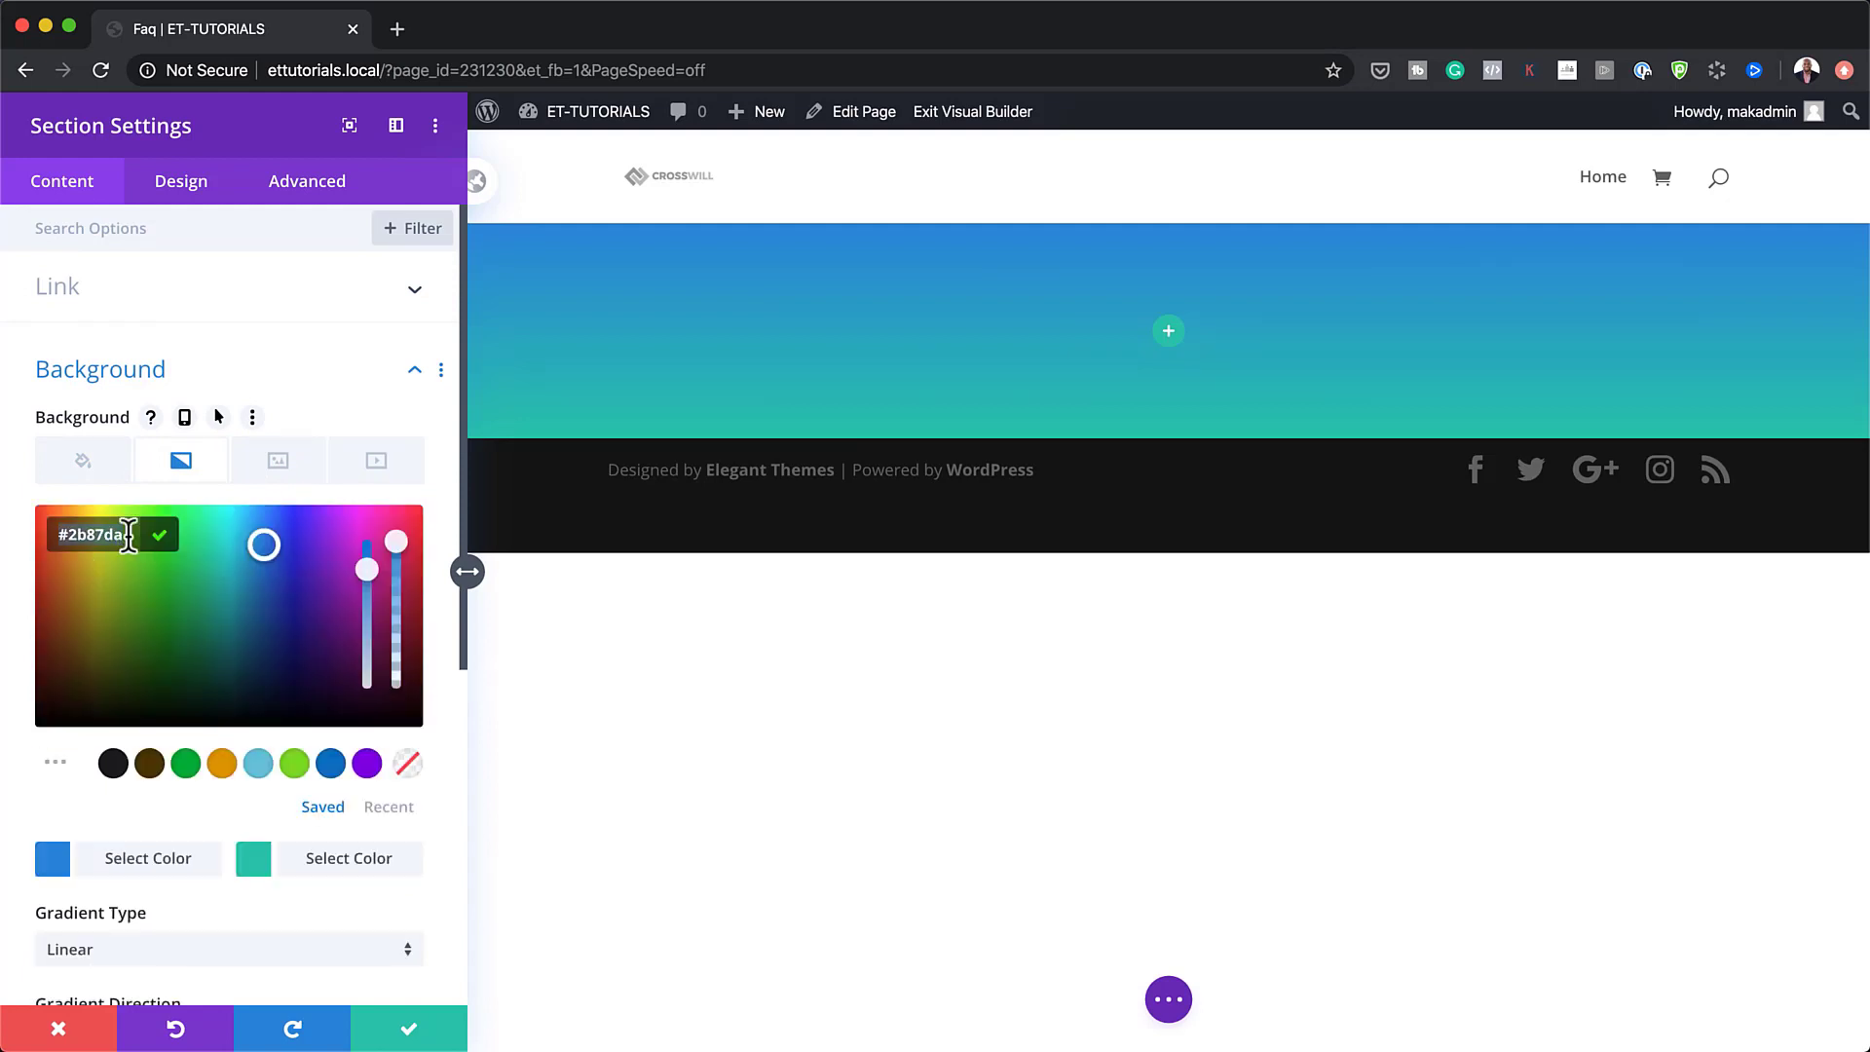
{"action": "type", "text": "#50aebf"}
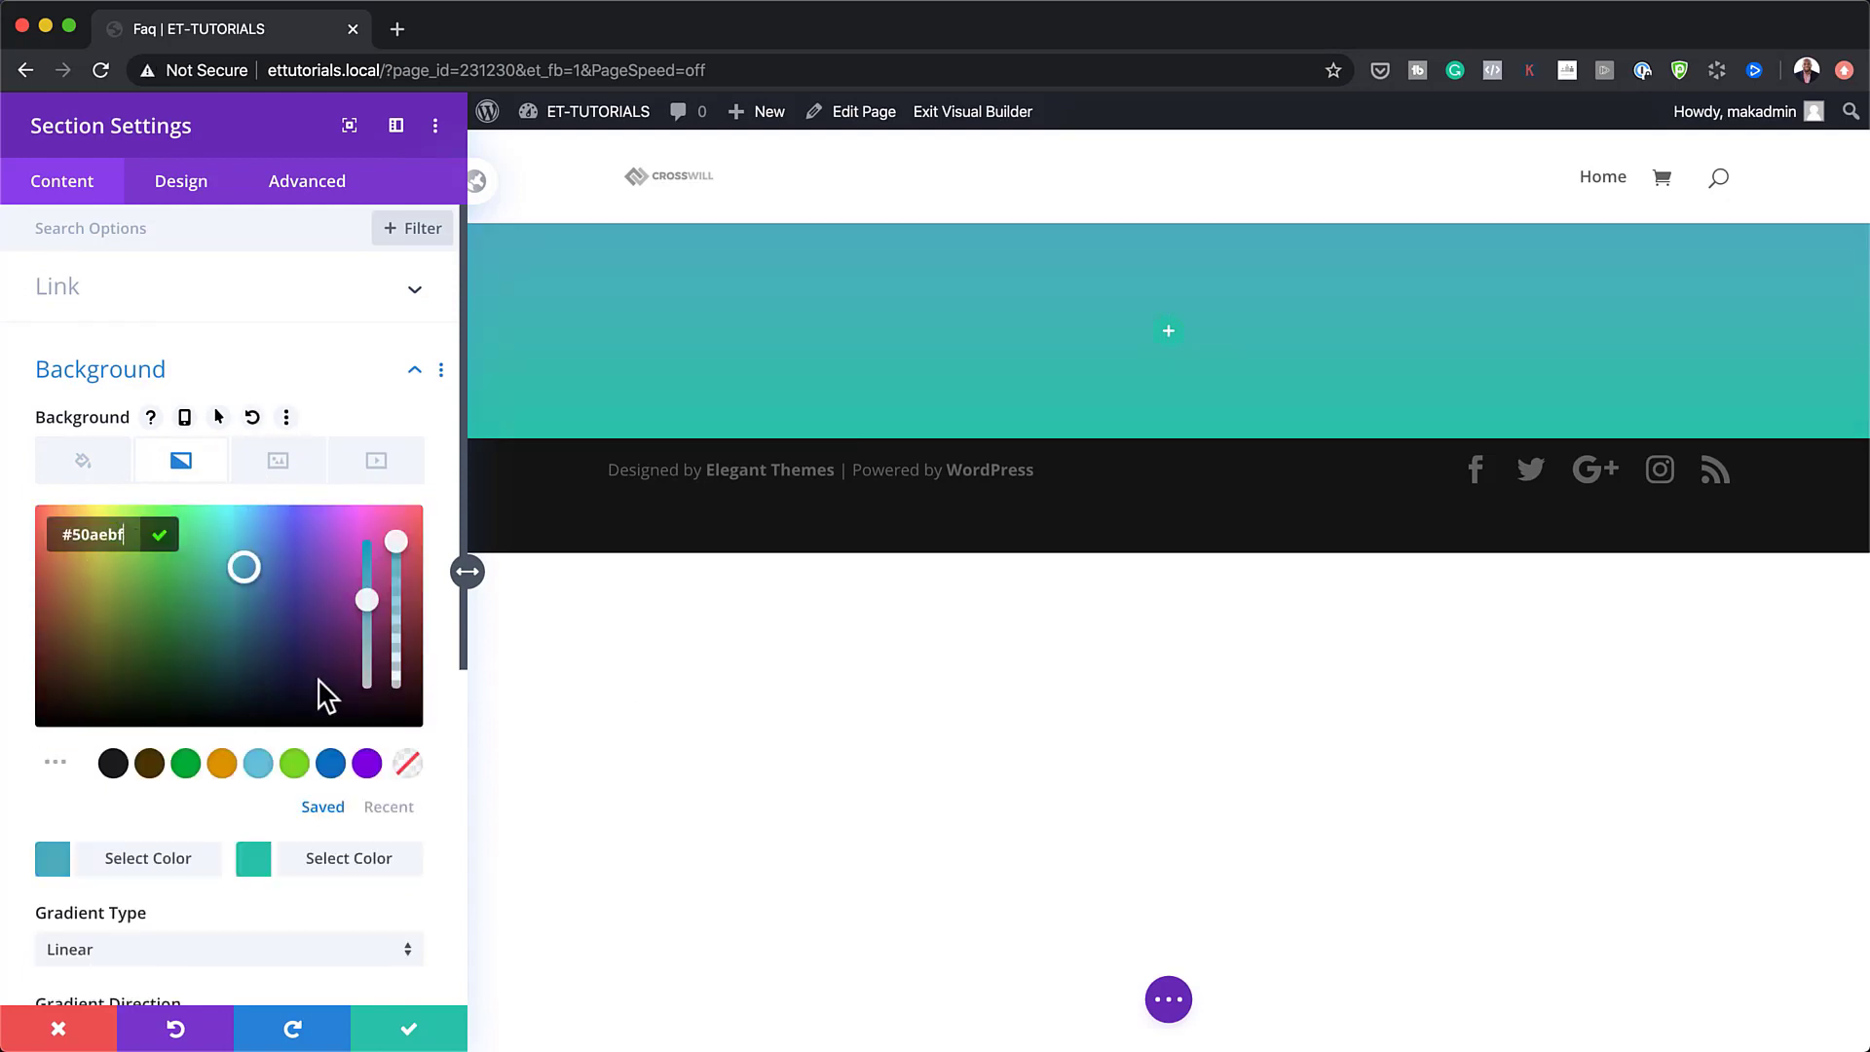
{"action": "key", "text": "super+Tab"}
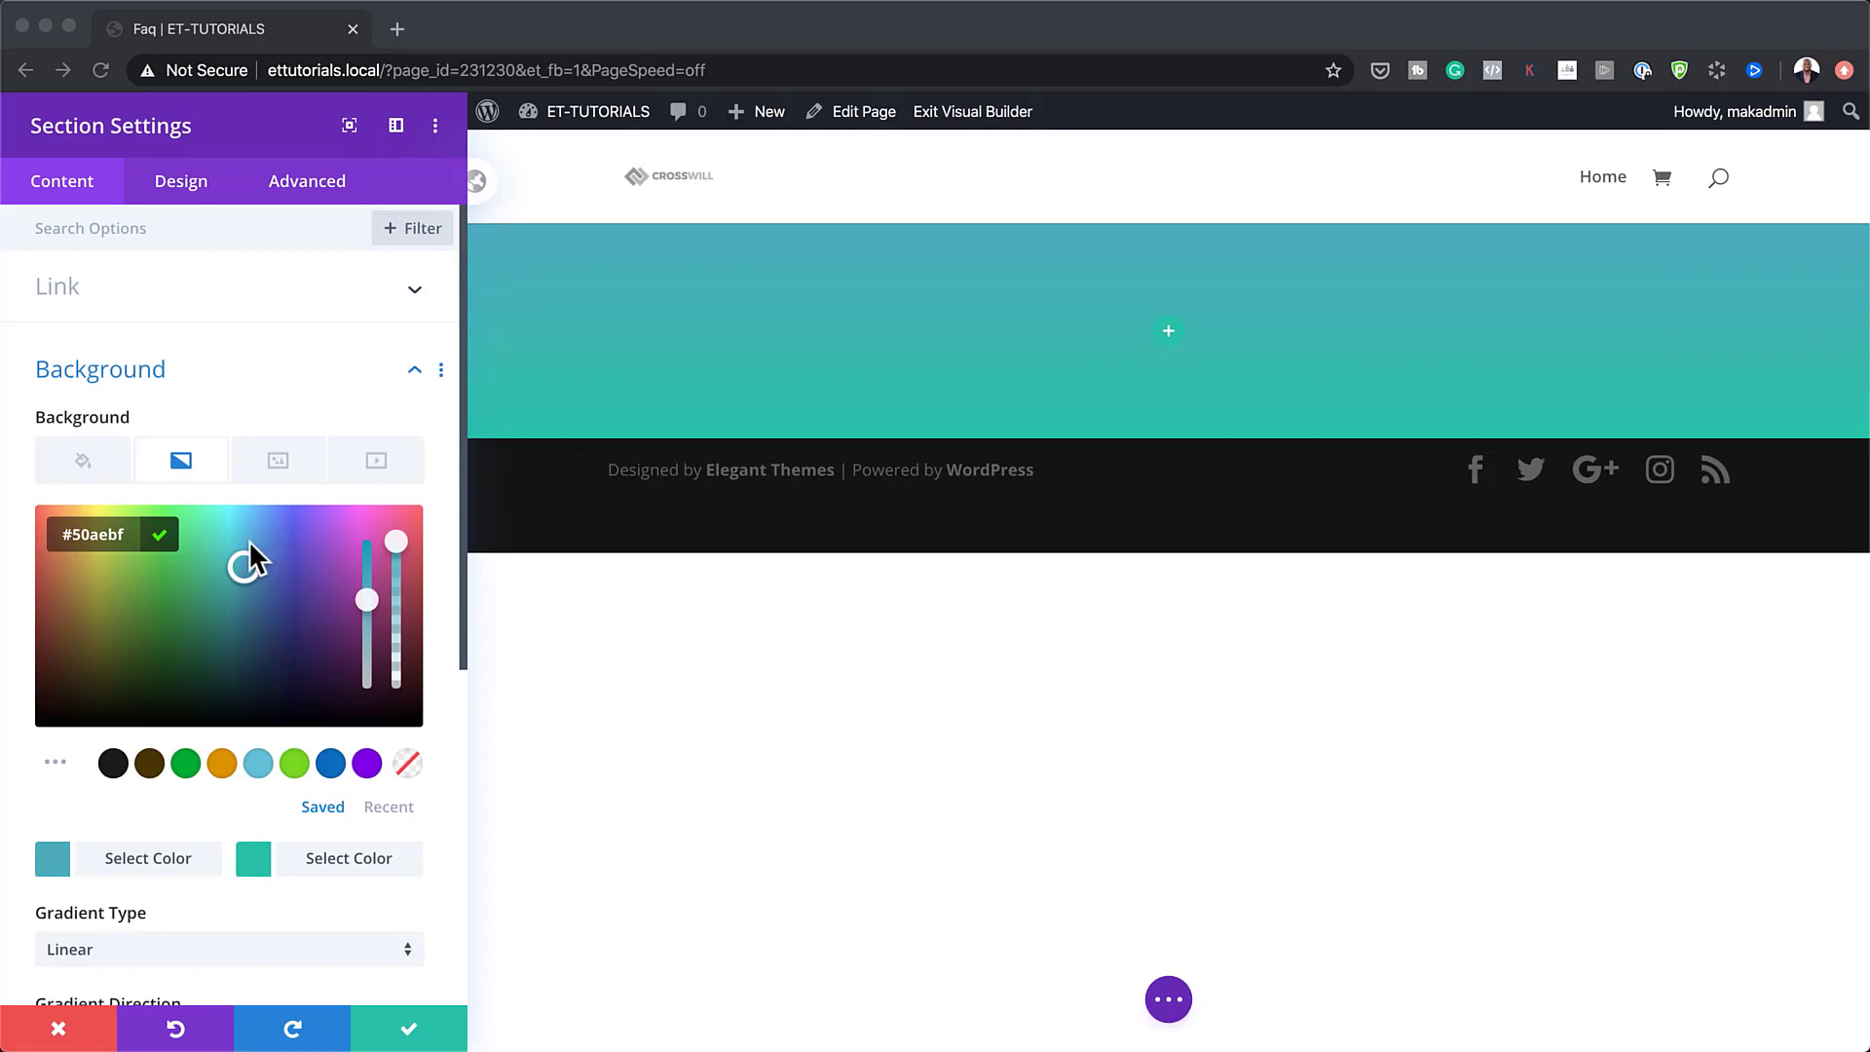
Set the second color of the section's background gradient to #6bf2ff.
{"action": "left_click", "coordinate": [256, 864]}
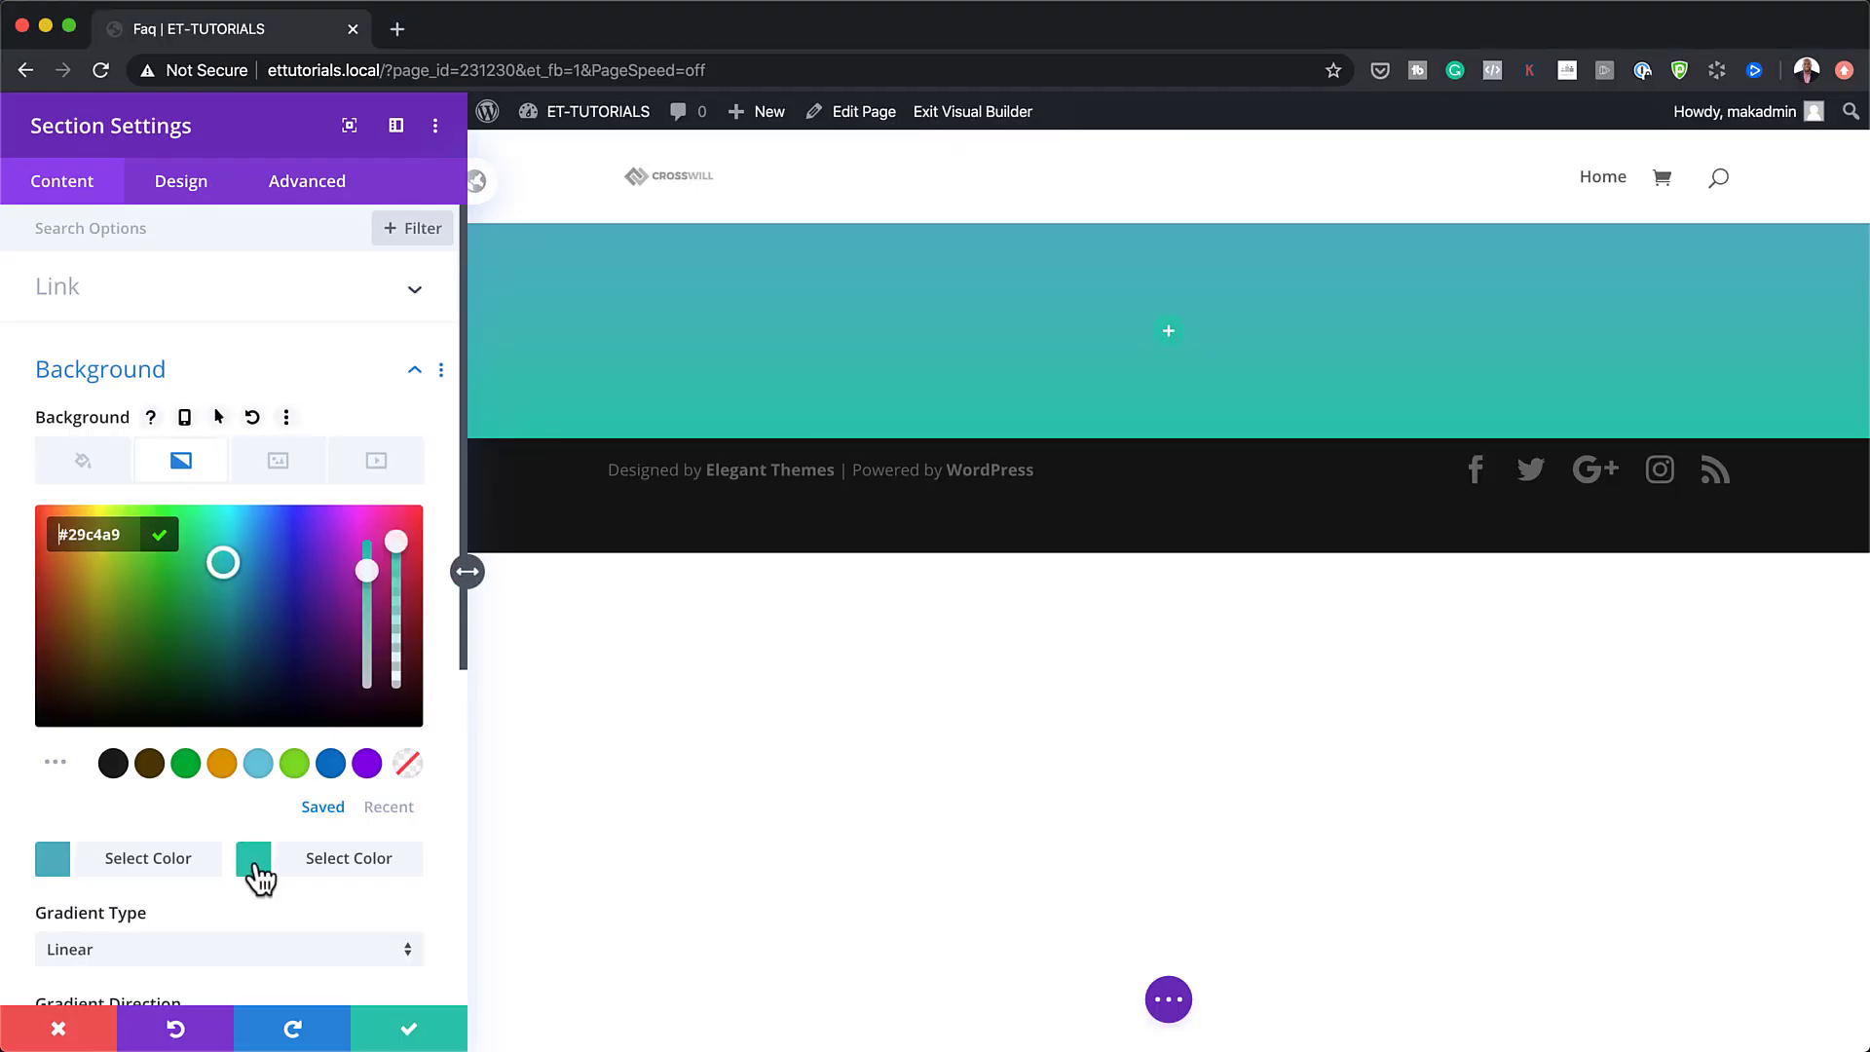
{"action": "triple_click", "coordinate": [126, 538]}
{"action": "type", "text": "#6bf2ff"}
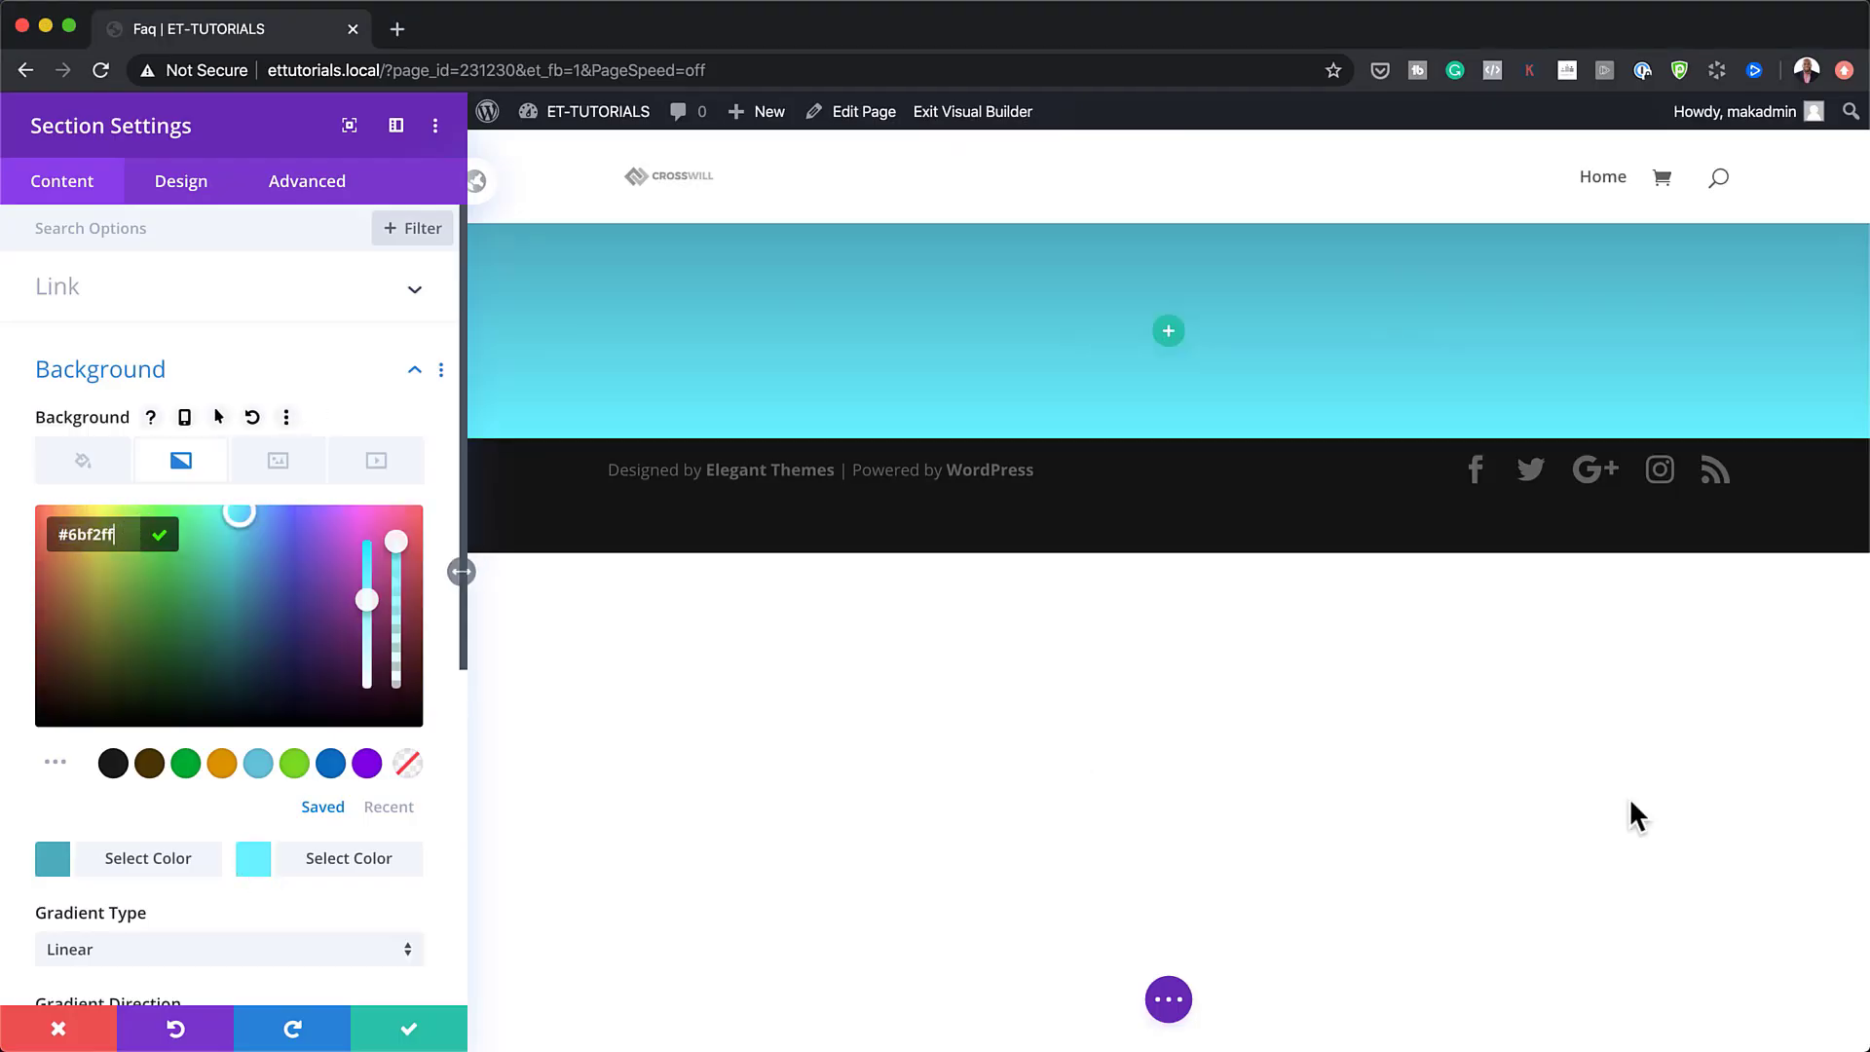
Set the start position of the section's background gradient to 21%.
{"action": "scroll", "coordinate": [276, 906], "scroll_direction": "down", "scroll_amount": 5}
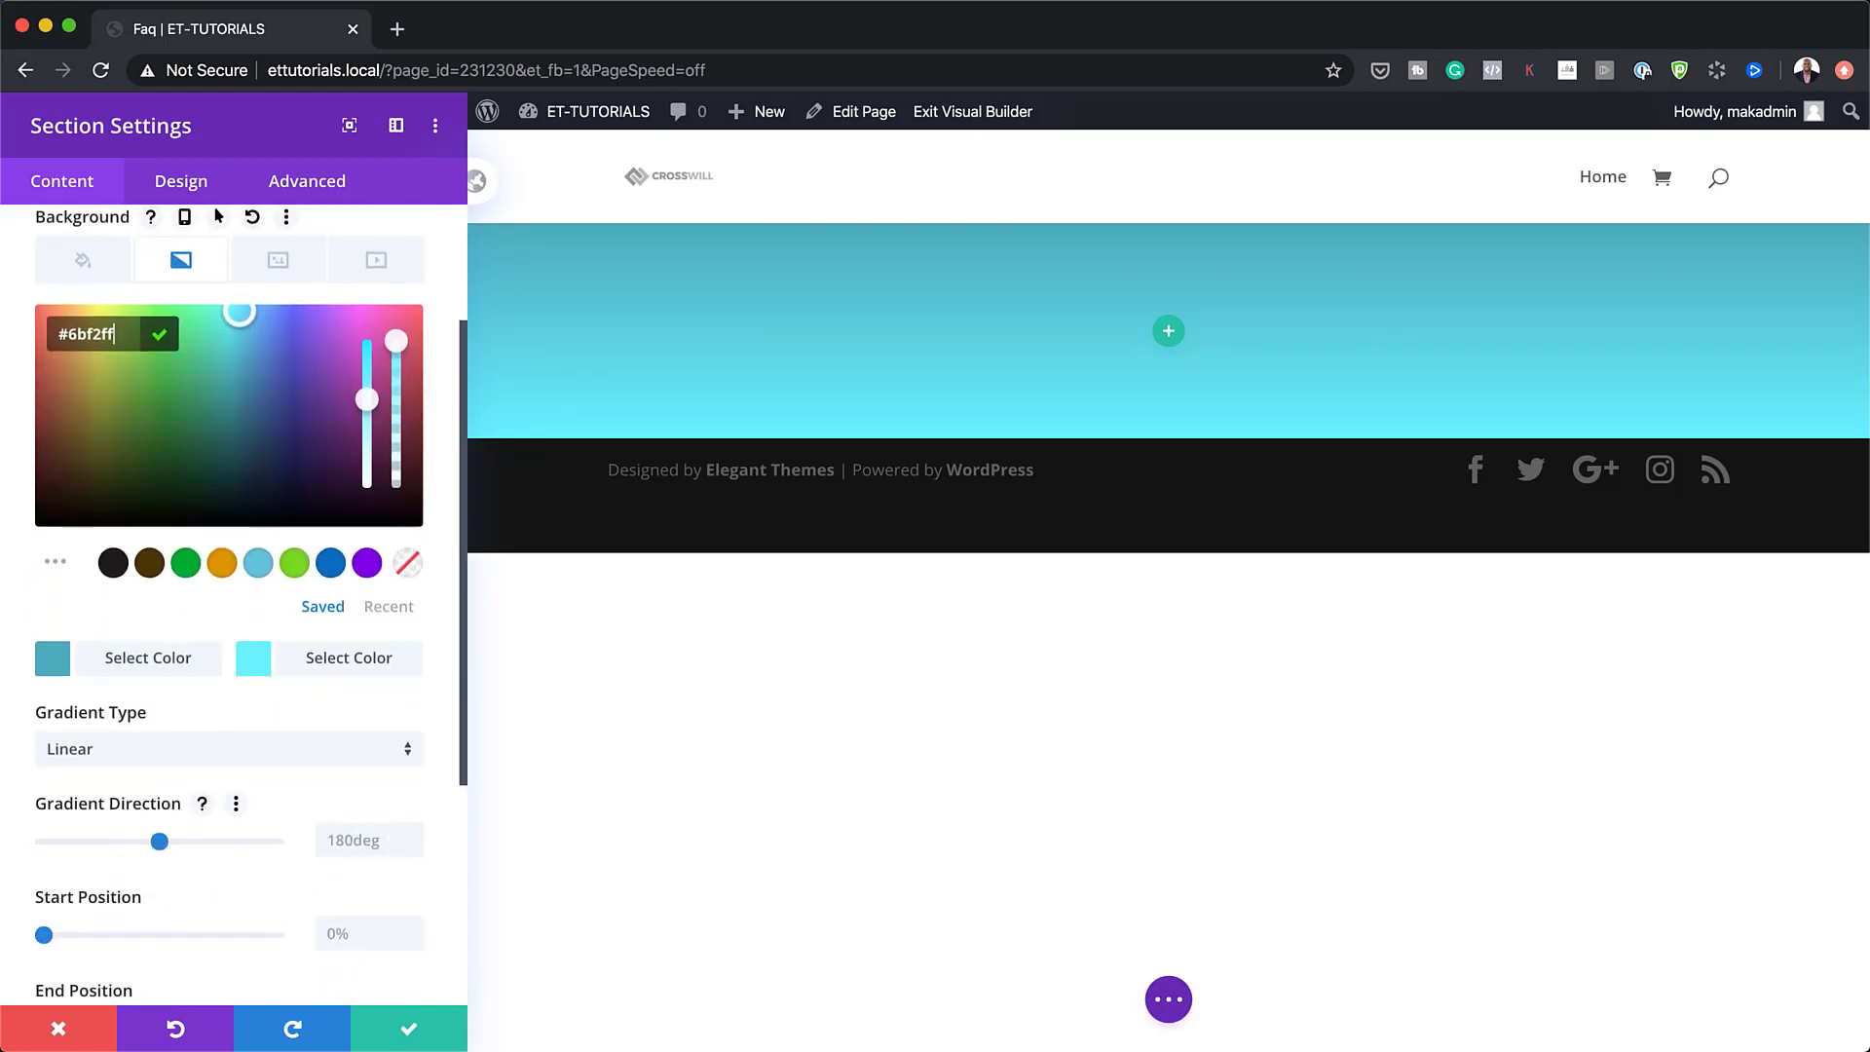
{"action": "scroll", "coordinate": [272, 868], "scroll_direction": "down", "scroll_amount": 3}
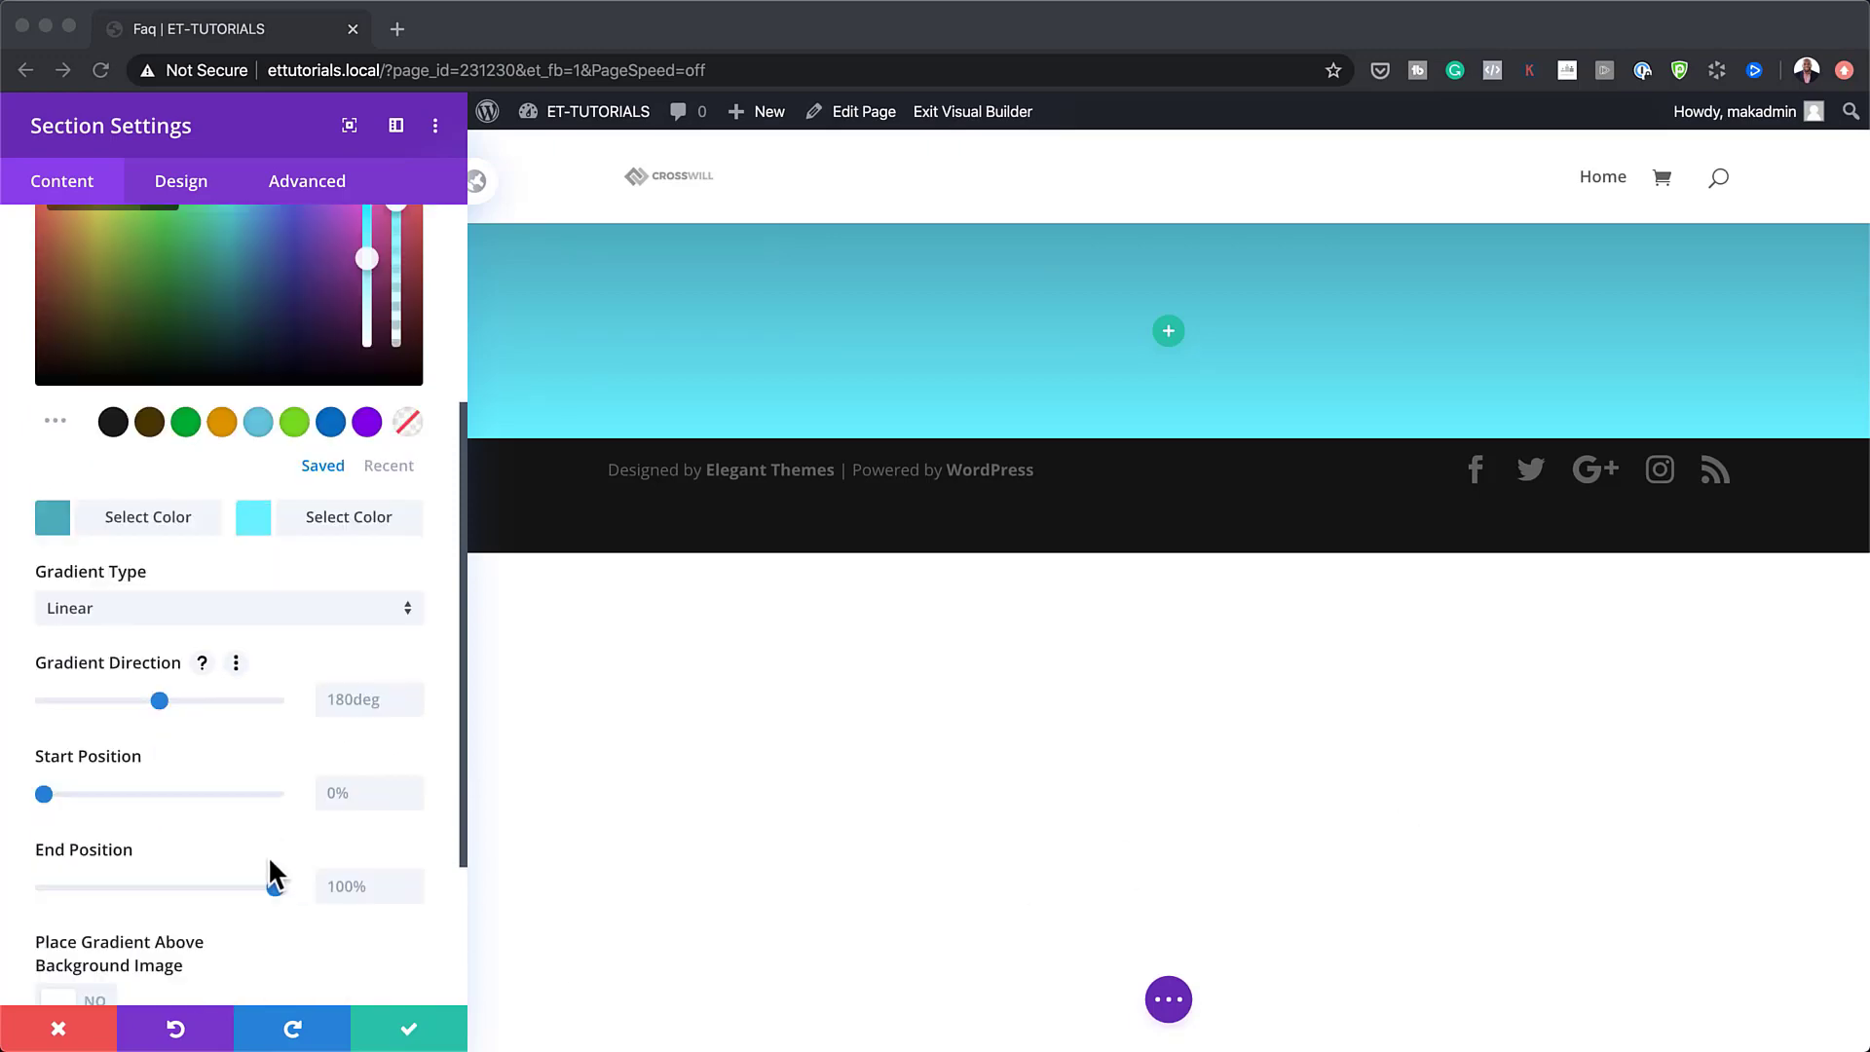
{"action": "left_click", "coordinate": [358, 789]}
{"action": "scroll", "coordinate": [353, 795], "scroll_direction": "down", "scroll_amount": 2}
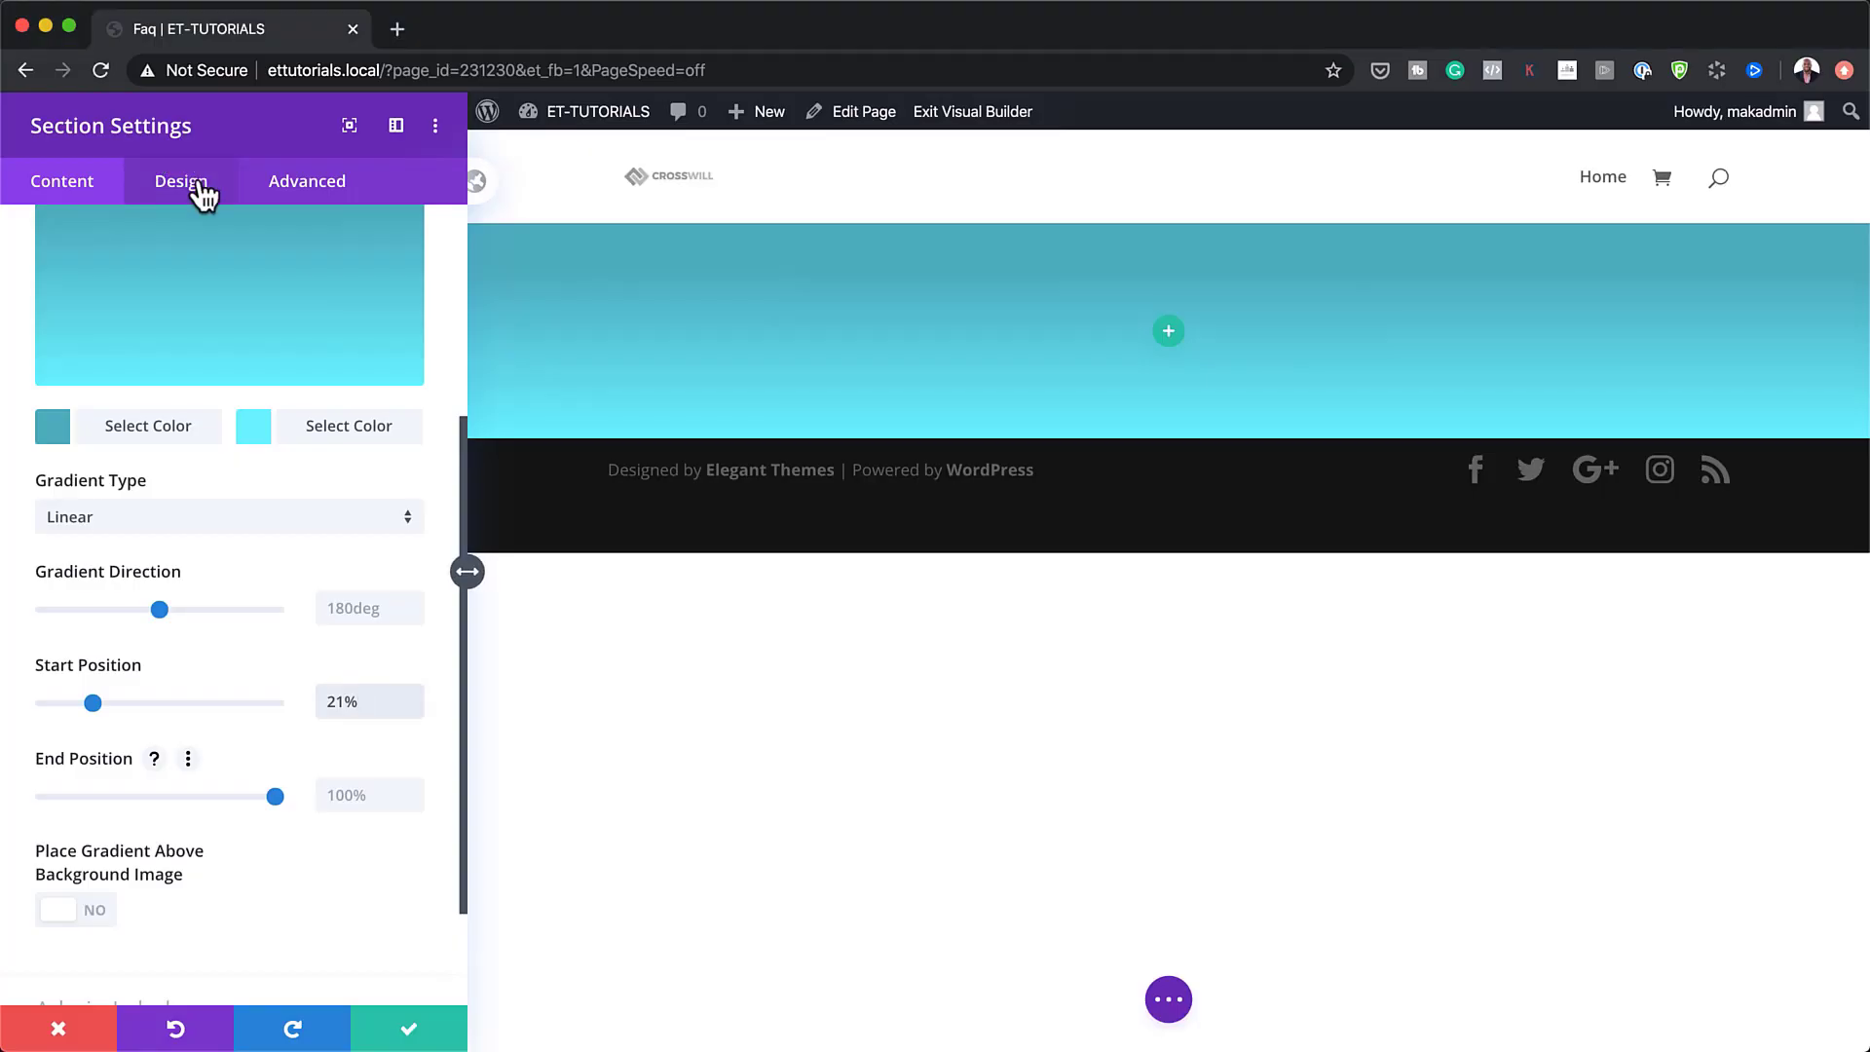
Set the section's top padding to 4vw in its spacing options.
{"action": "left_click", "coordinate": [197, 187]}
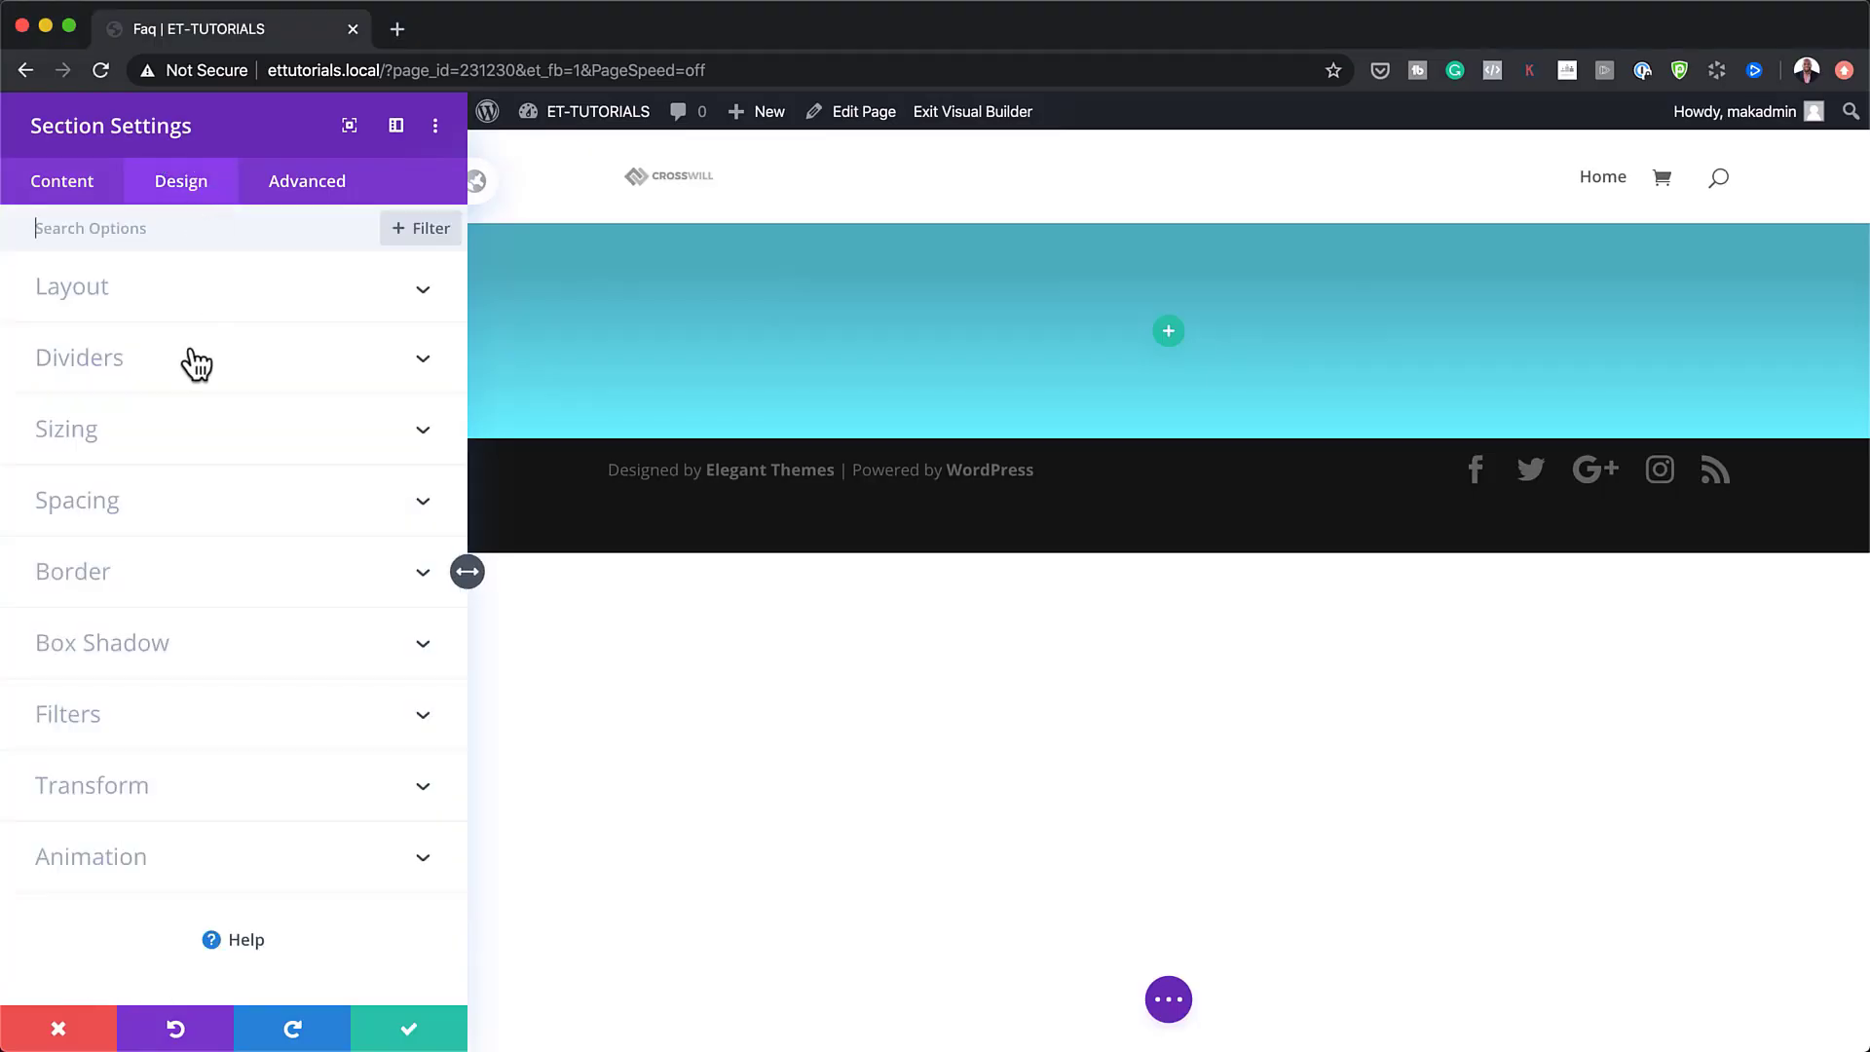
{"action": "left_click", "coordinate": [93, 517]}
{"action": "left_click", "coordinate": [66, 472]}
{"action": "type", "text": "4vw"}
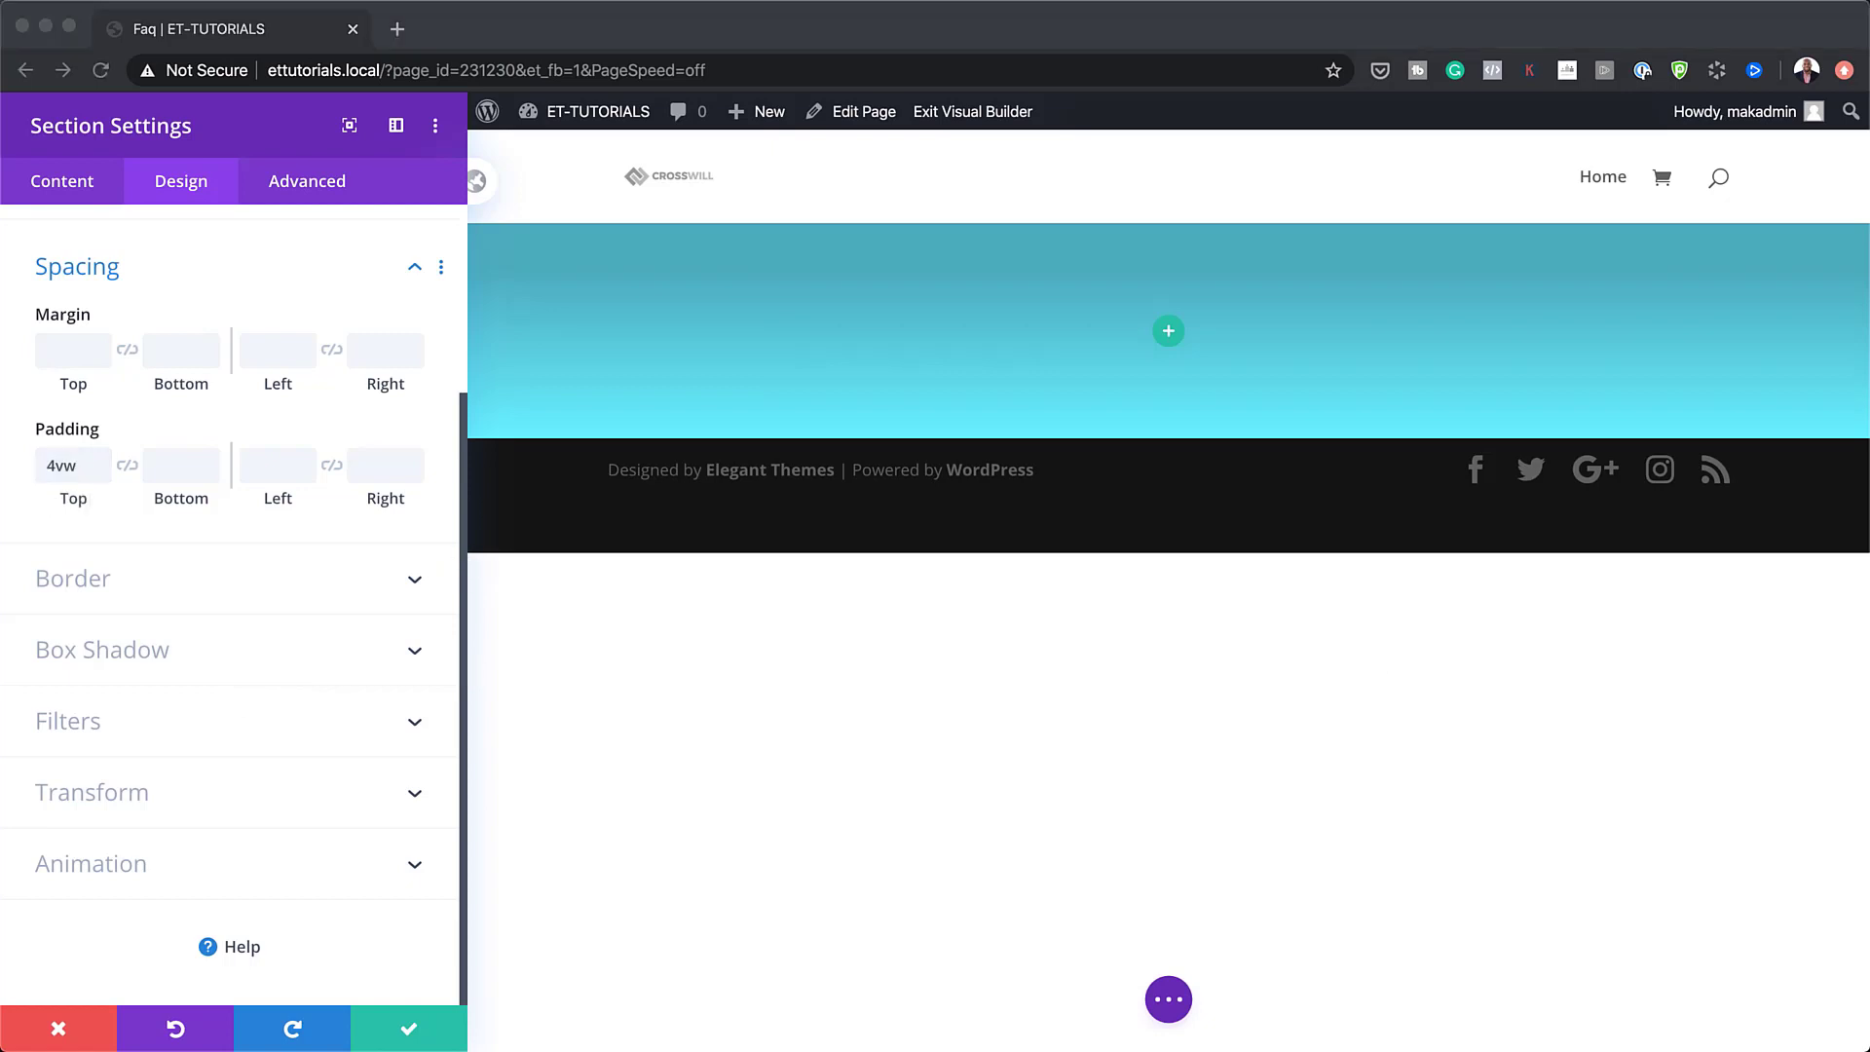
Enable responsive values for the section's padding and set the top padding to 15vw on tablet and 24vw on phone.
{"action": "left_click", "coordinate": [204, 422]}
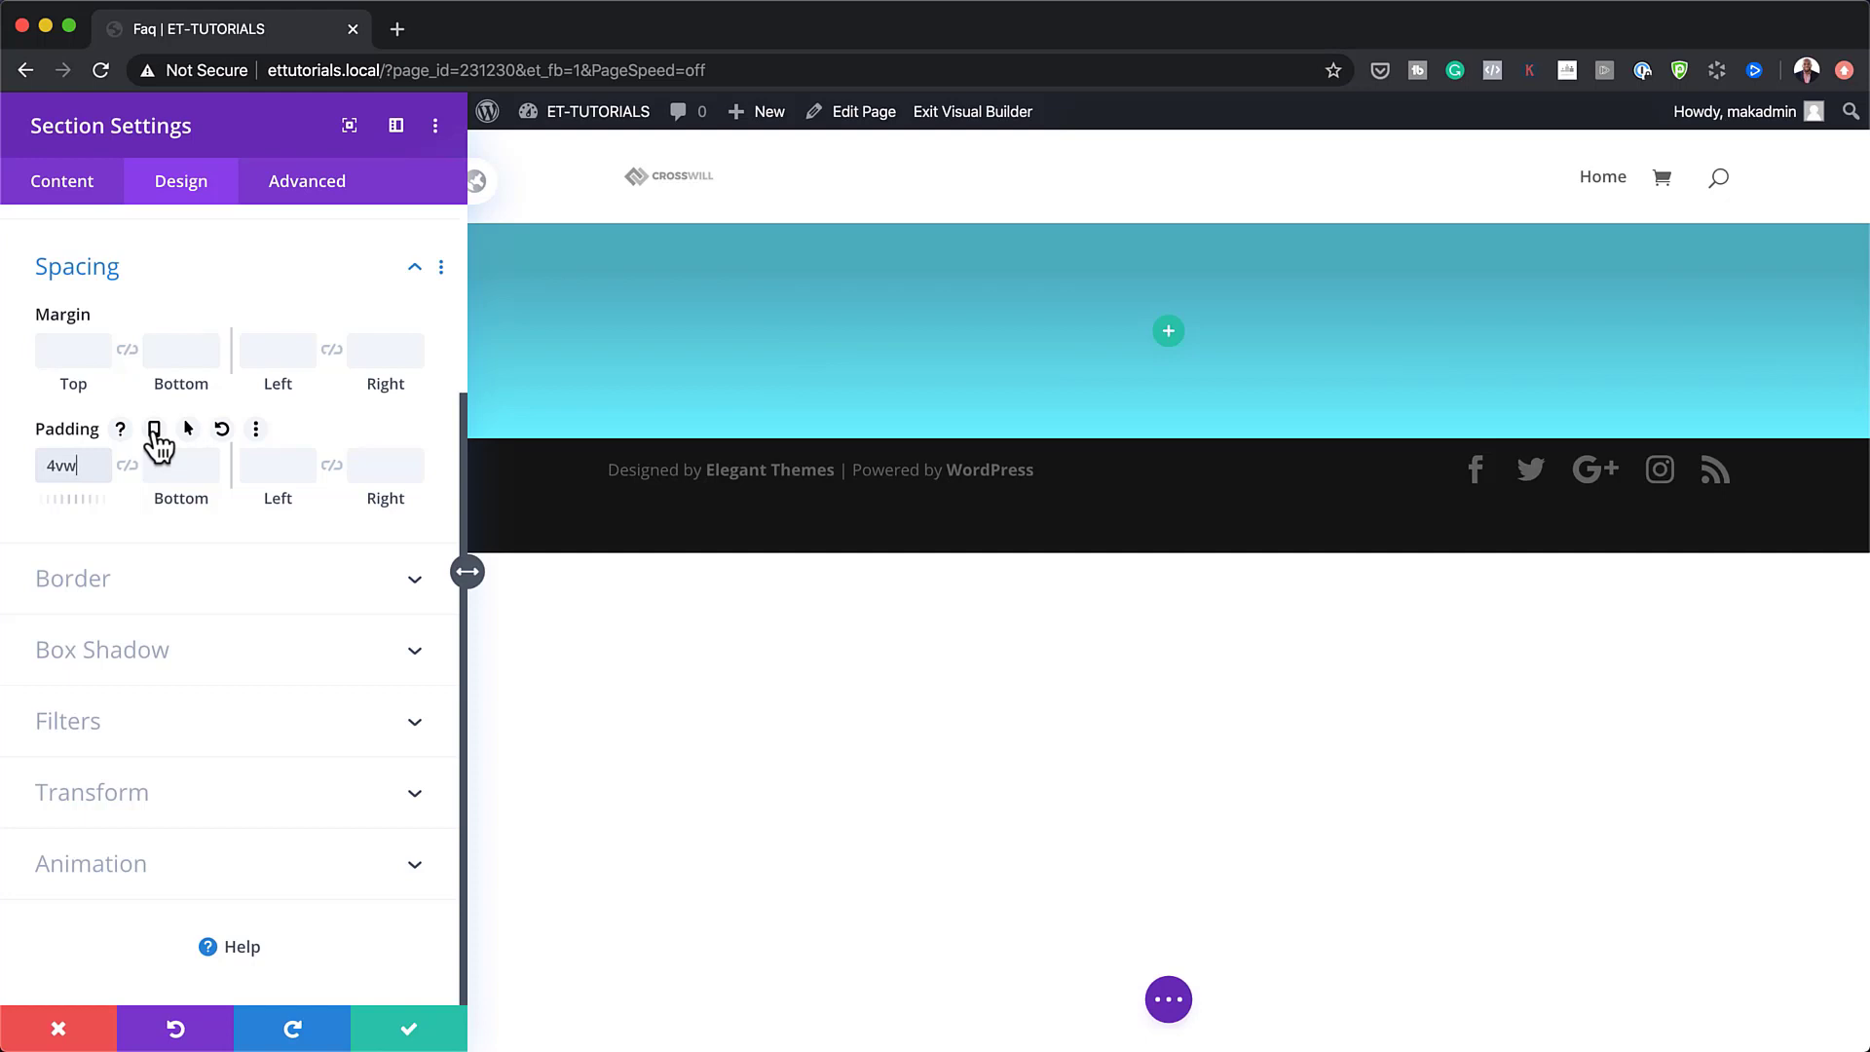
{"action": "left_click", "coordinate": [155, 434]}
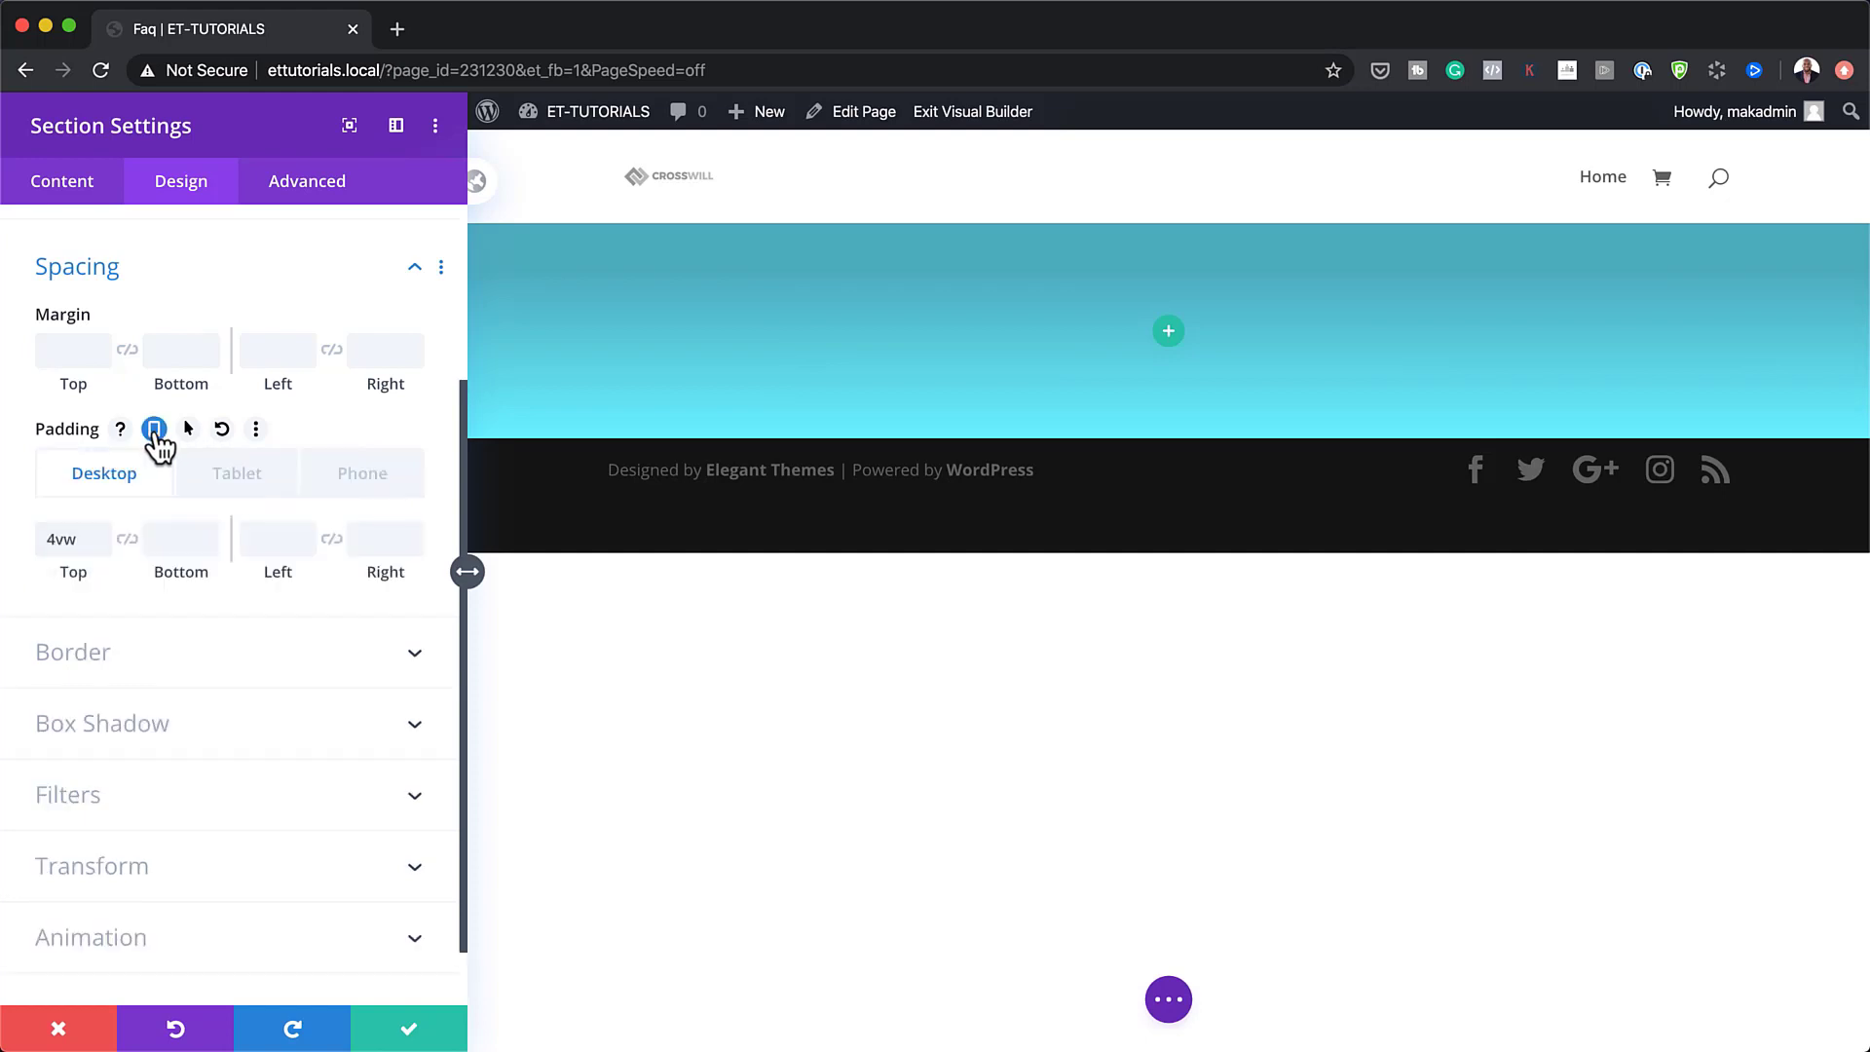
{"action": "left_click", "coordinate": [255, 487]}
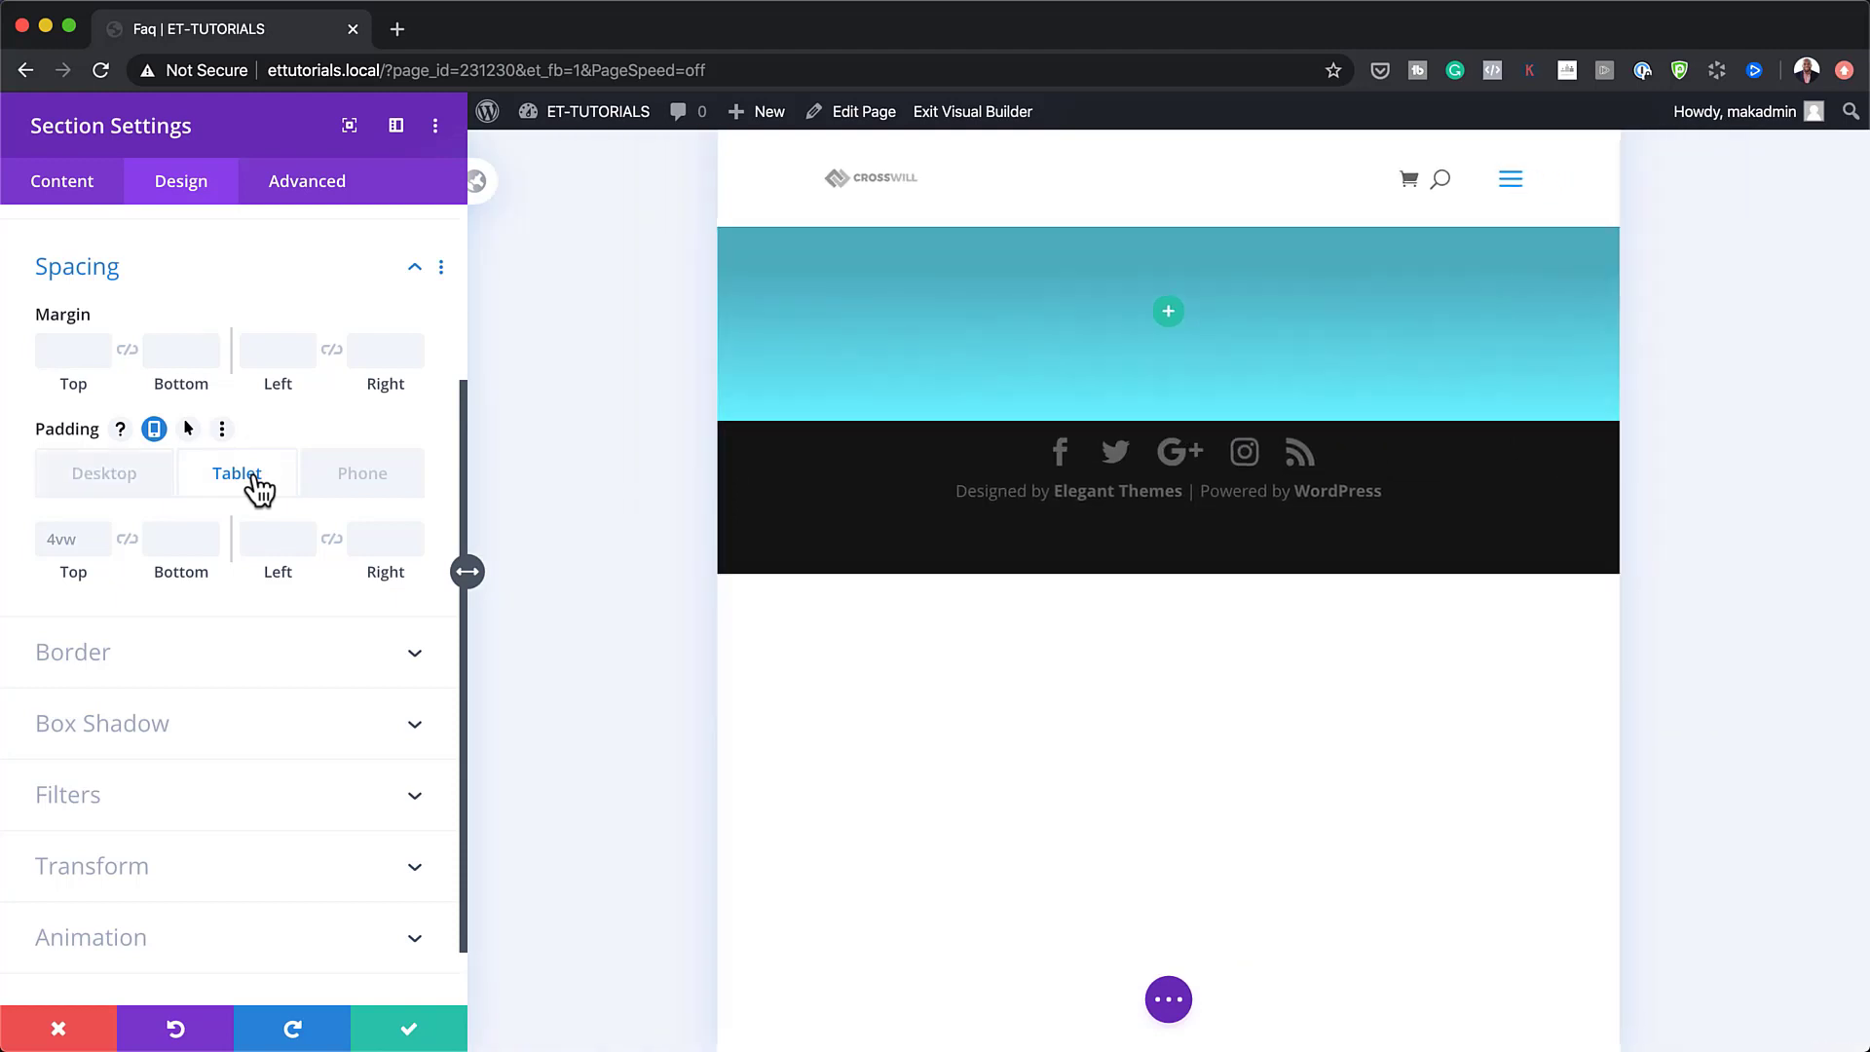
{"action": "left_click", "coordinate": [65, 542]}
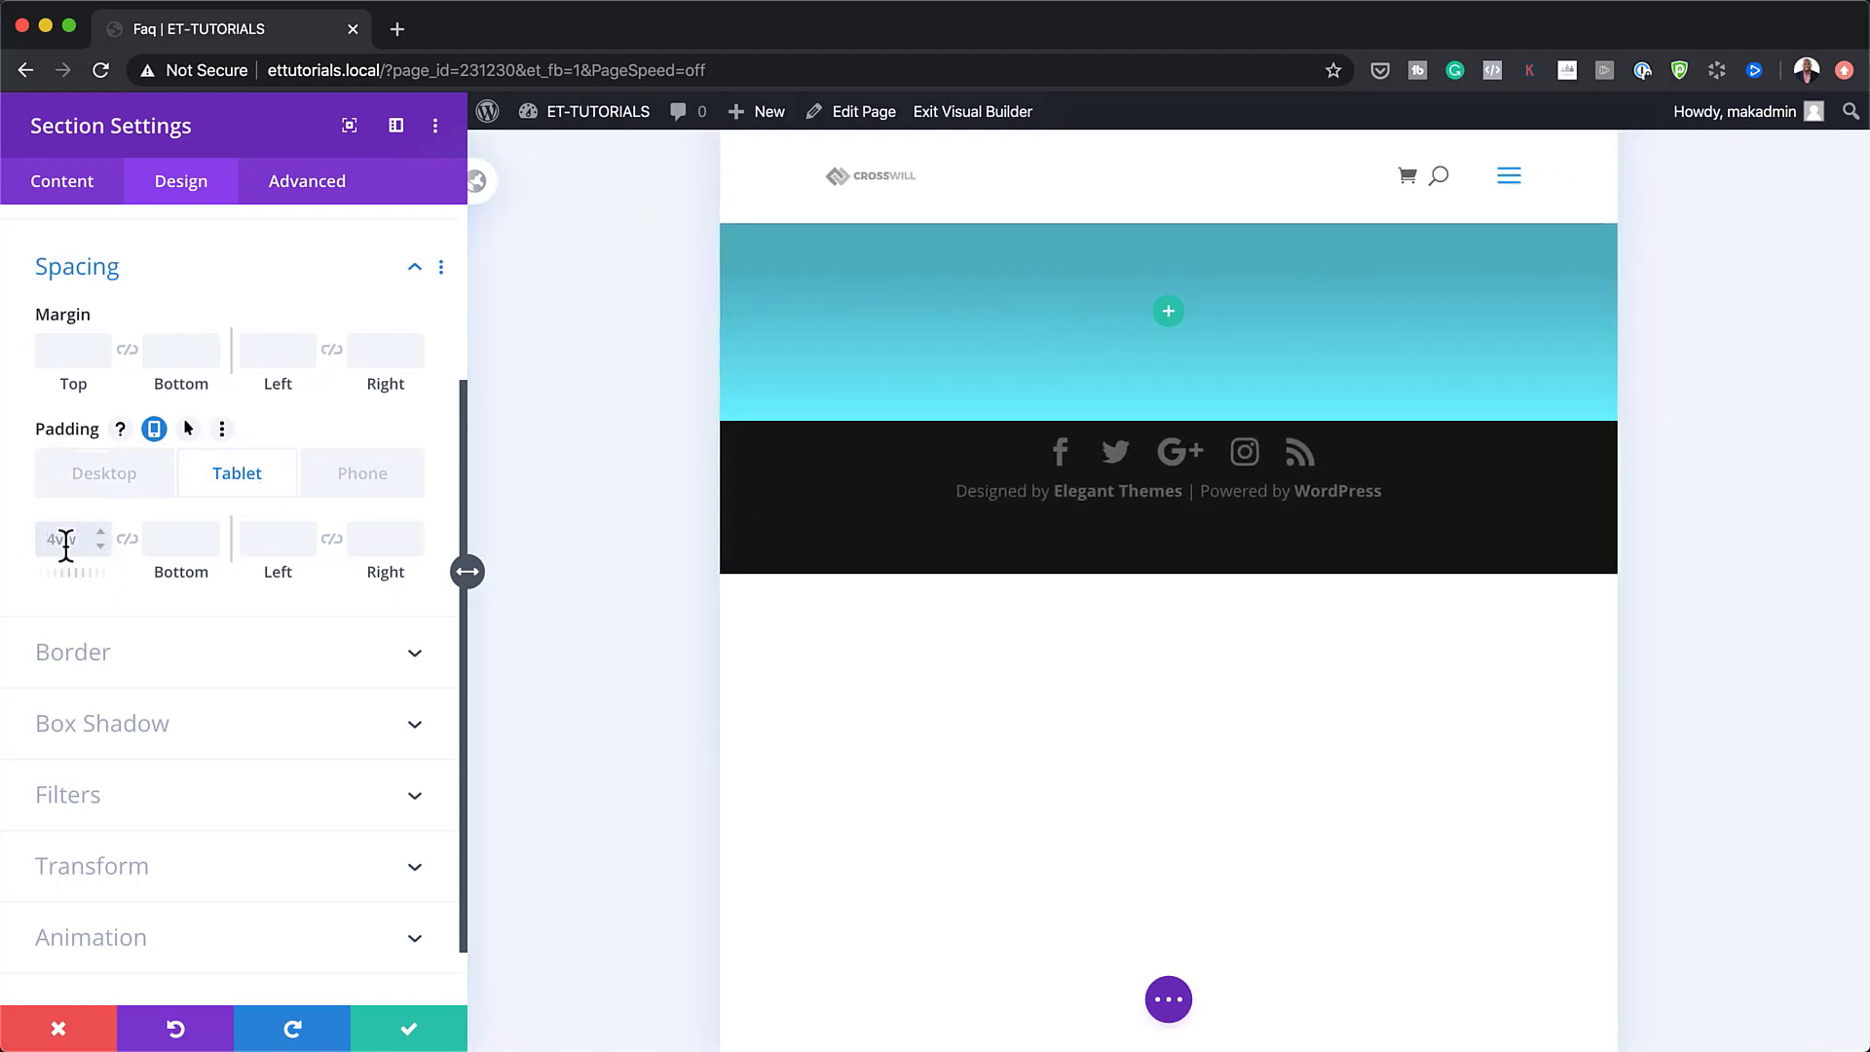
{"action": "type", "text": "15vw"}
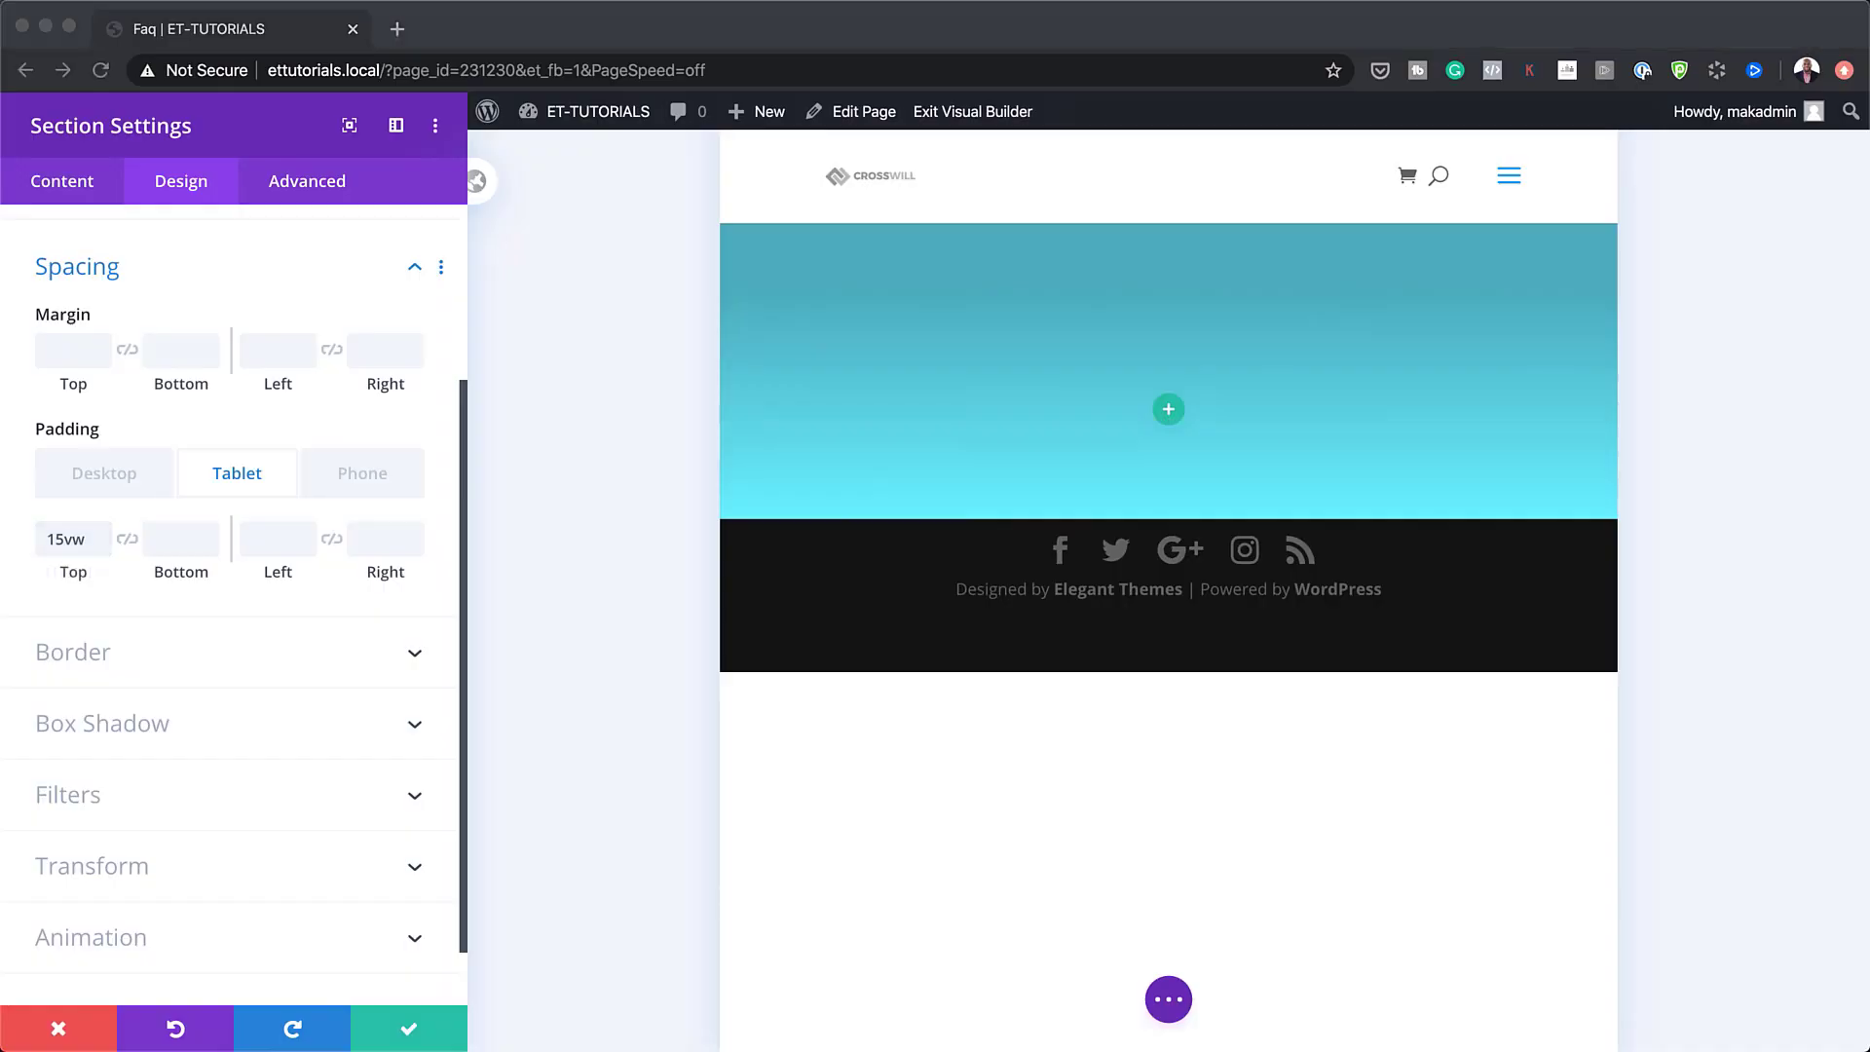
{"action": "left_click", "coordinate": [372, 473]}
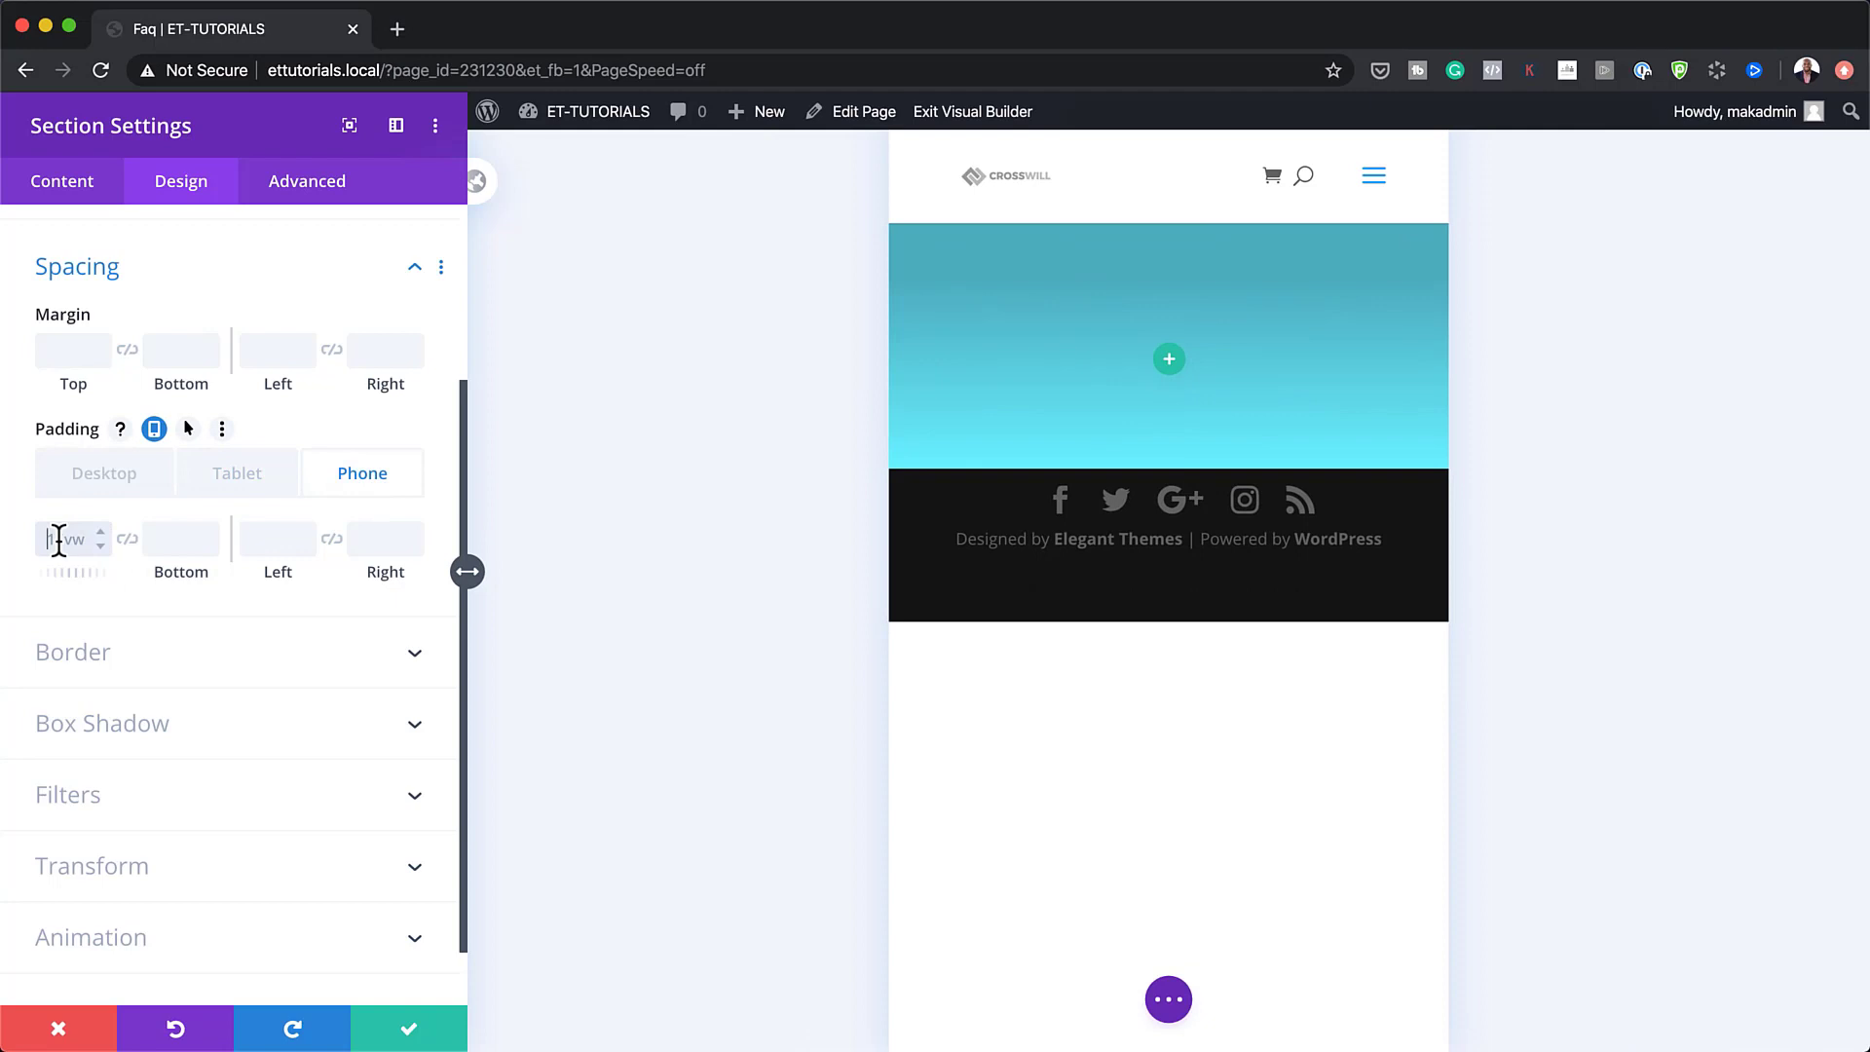
{"action": "type", "text": "24vw"}
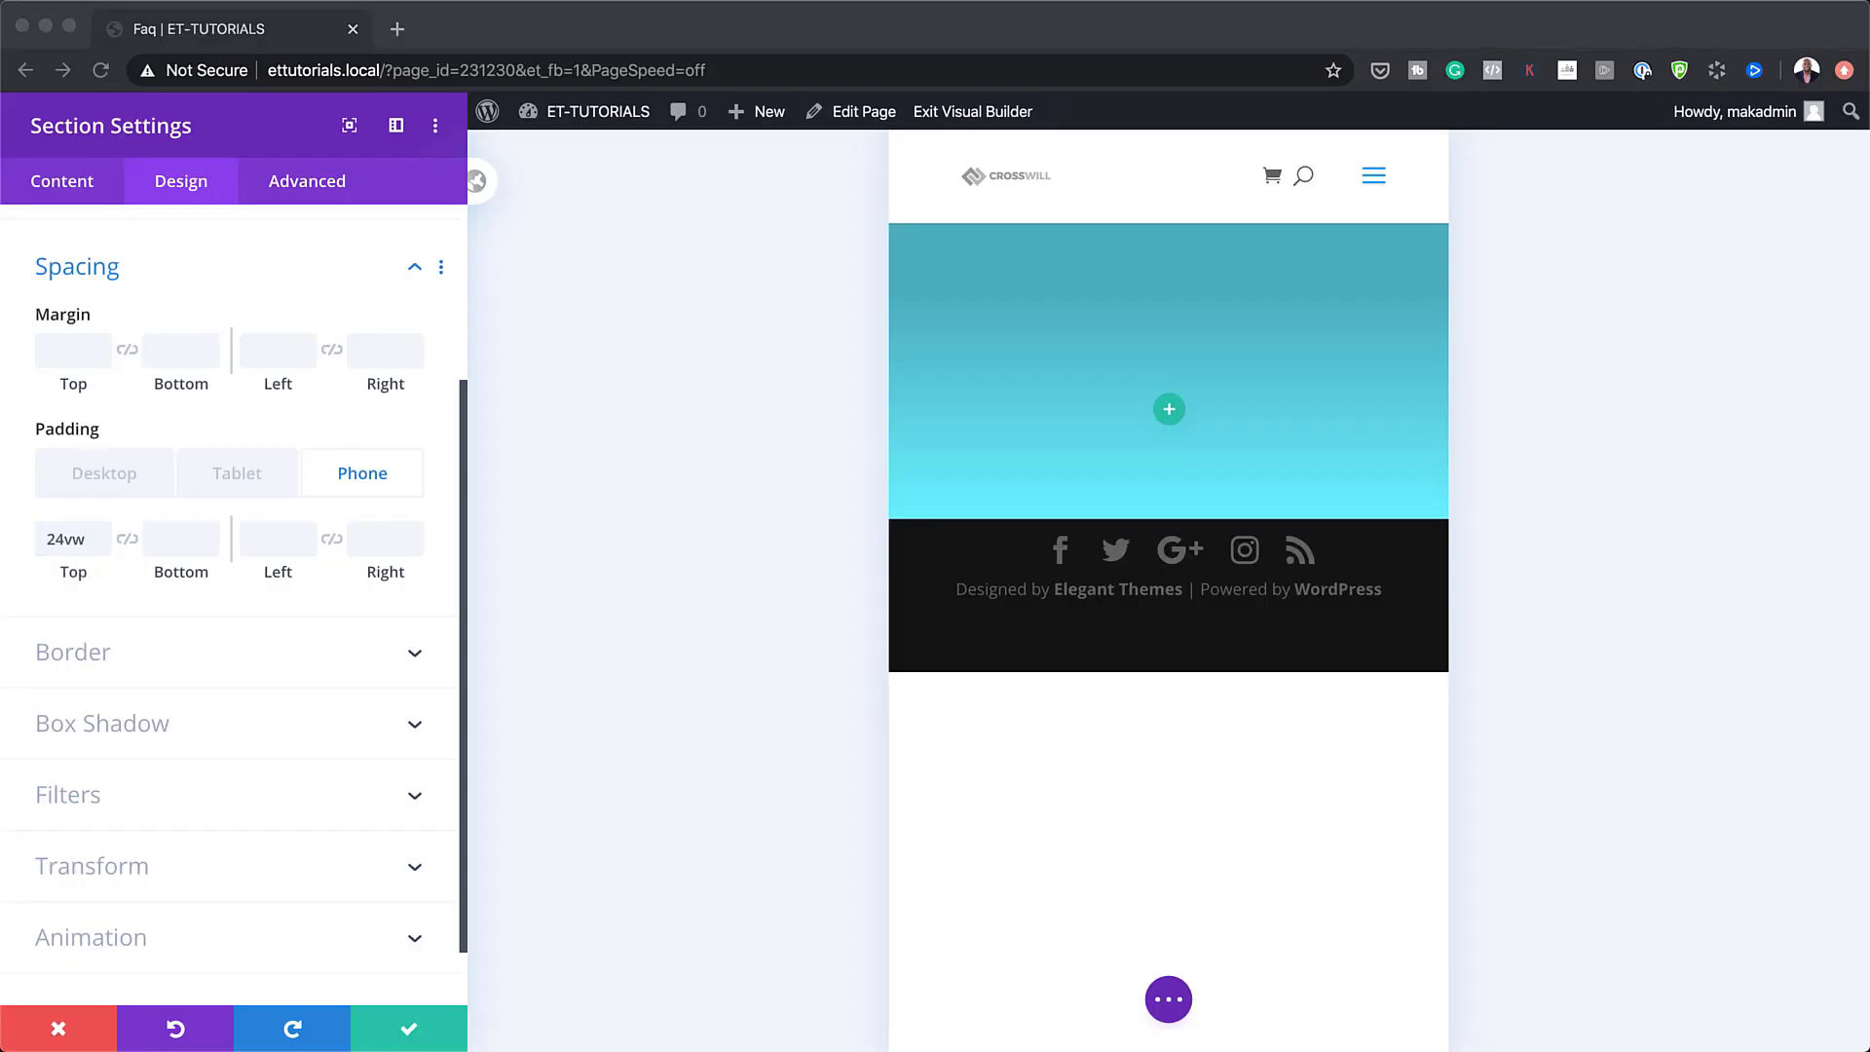
Set the section's desktop bottom padding to 2vw and save the section settings.
{"action": "left_click", "coordinate": [112, 482]}
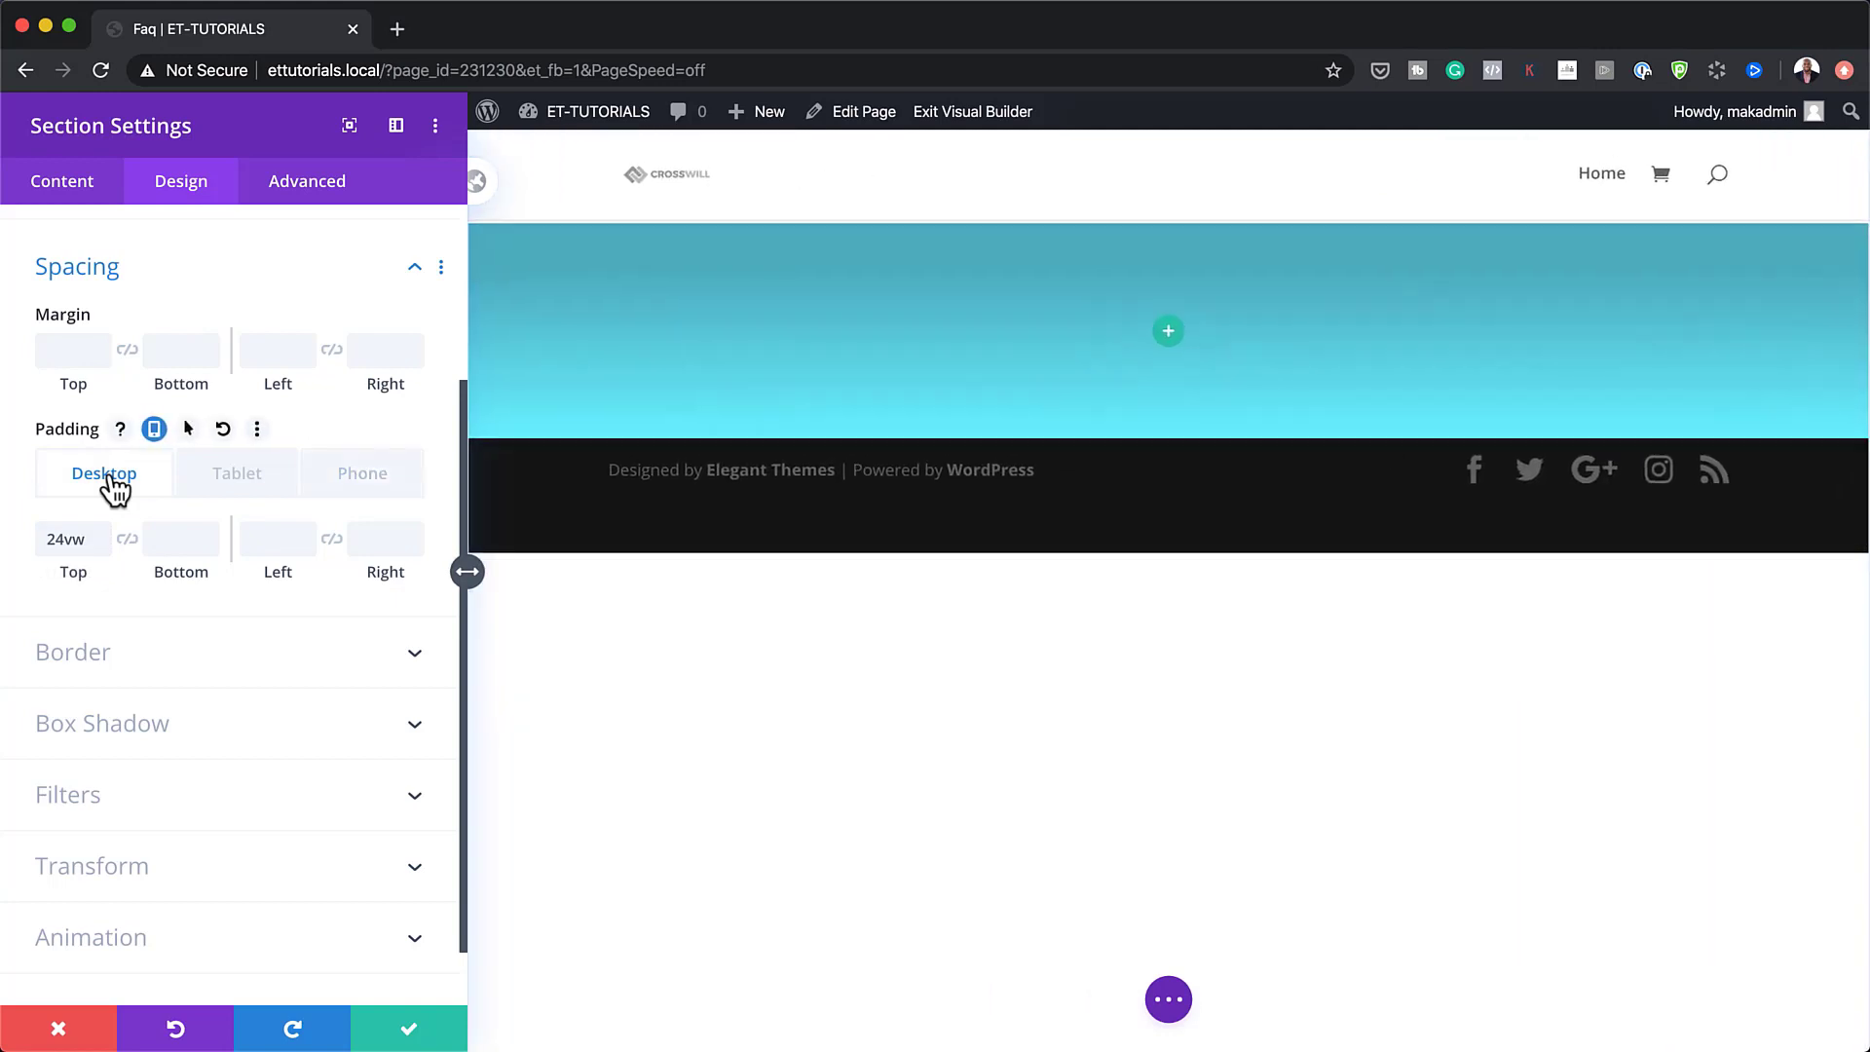
{"action": "left_click", "coordinate": [176, 546]}
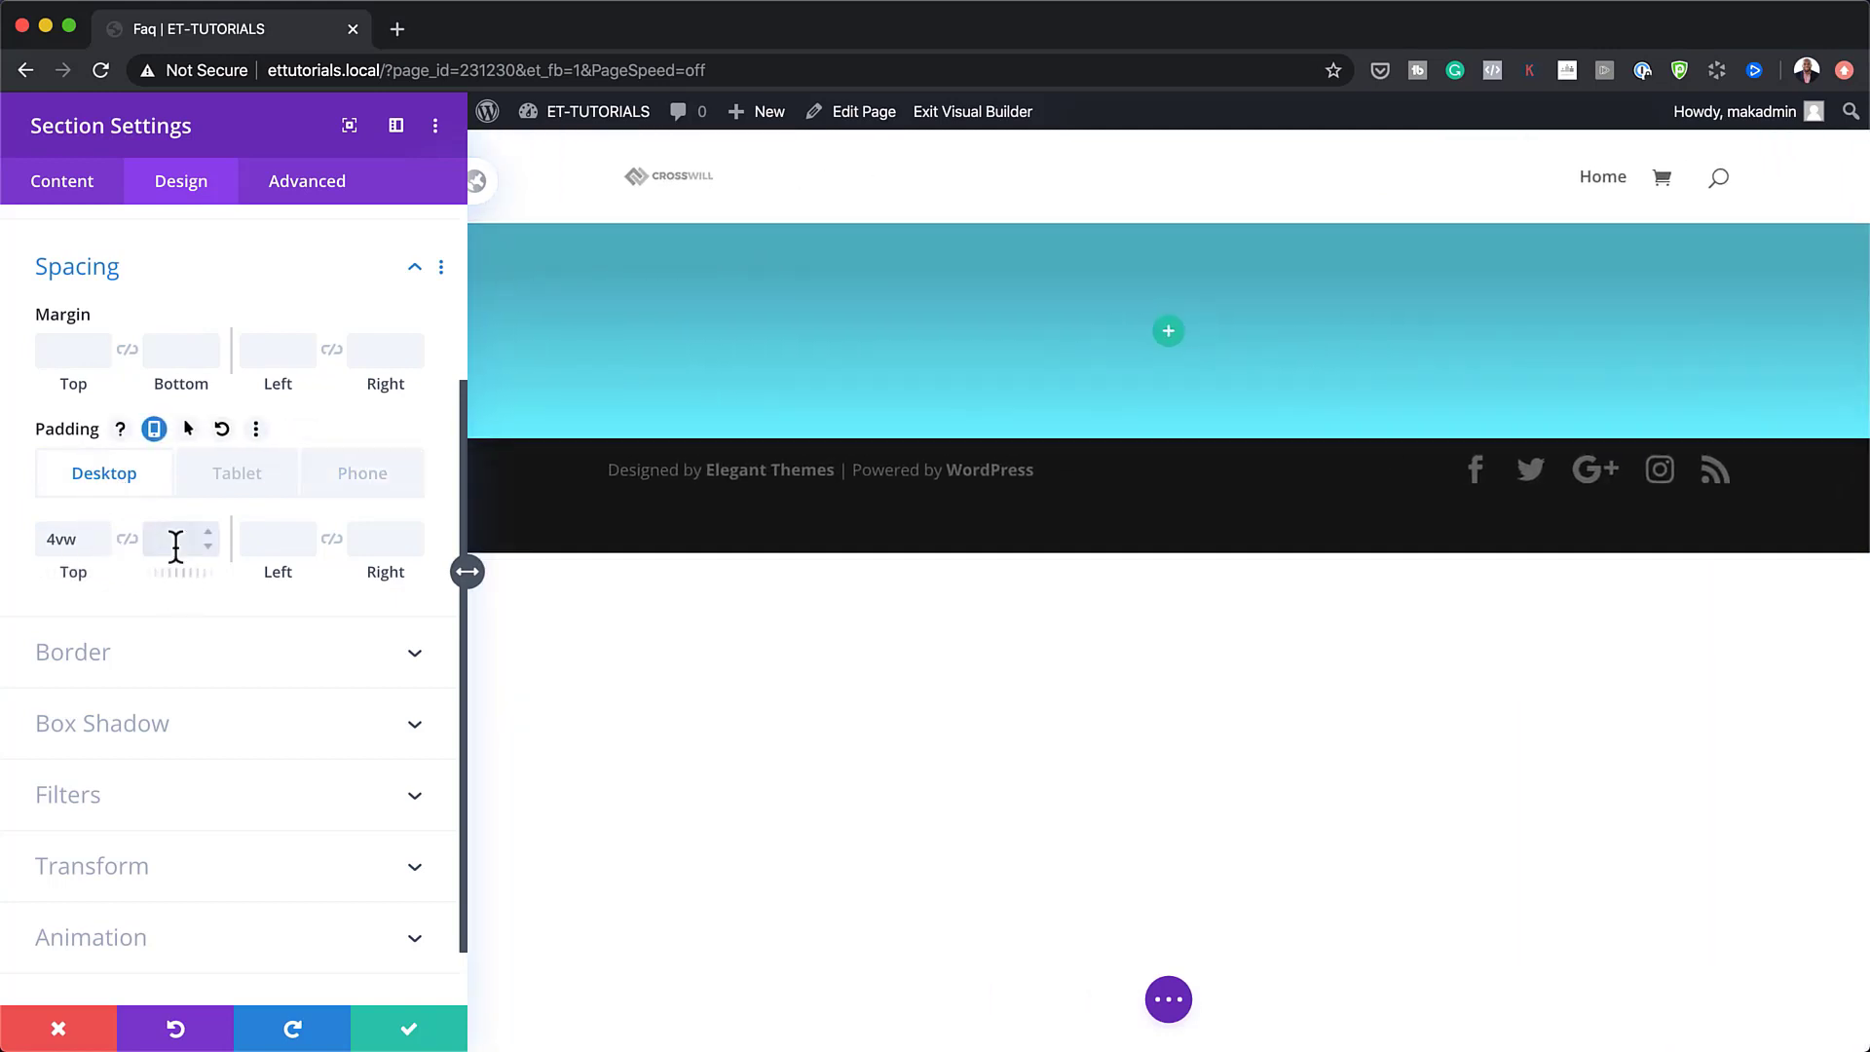
{"action": "type", "text": "2vw"}
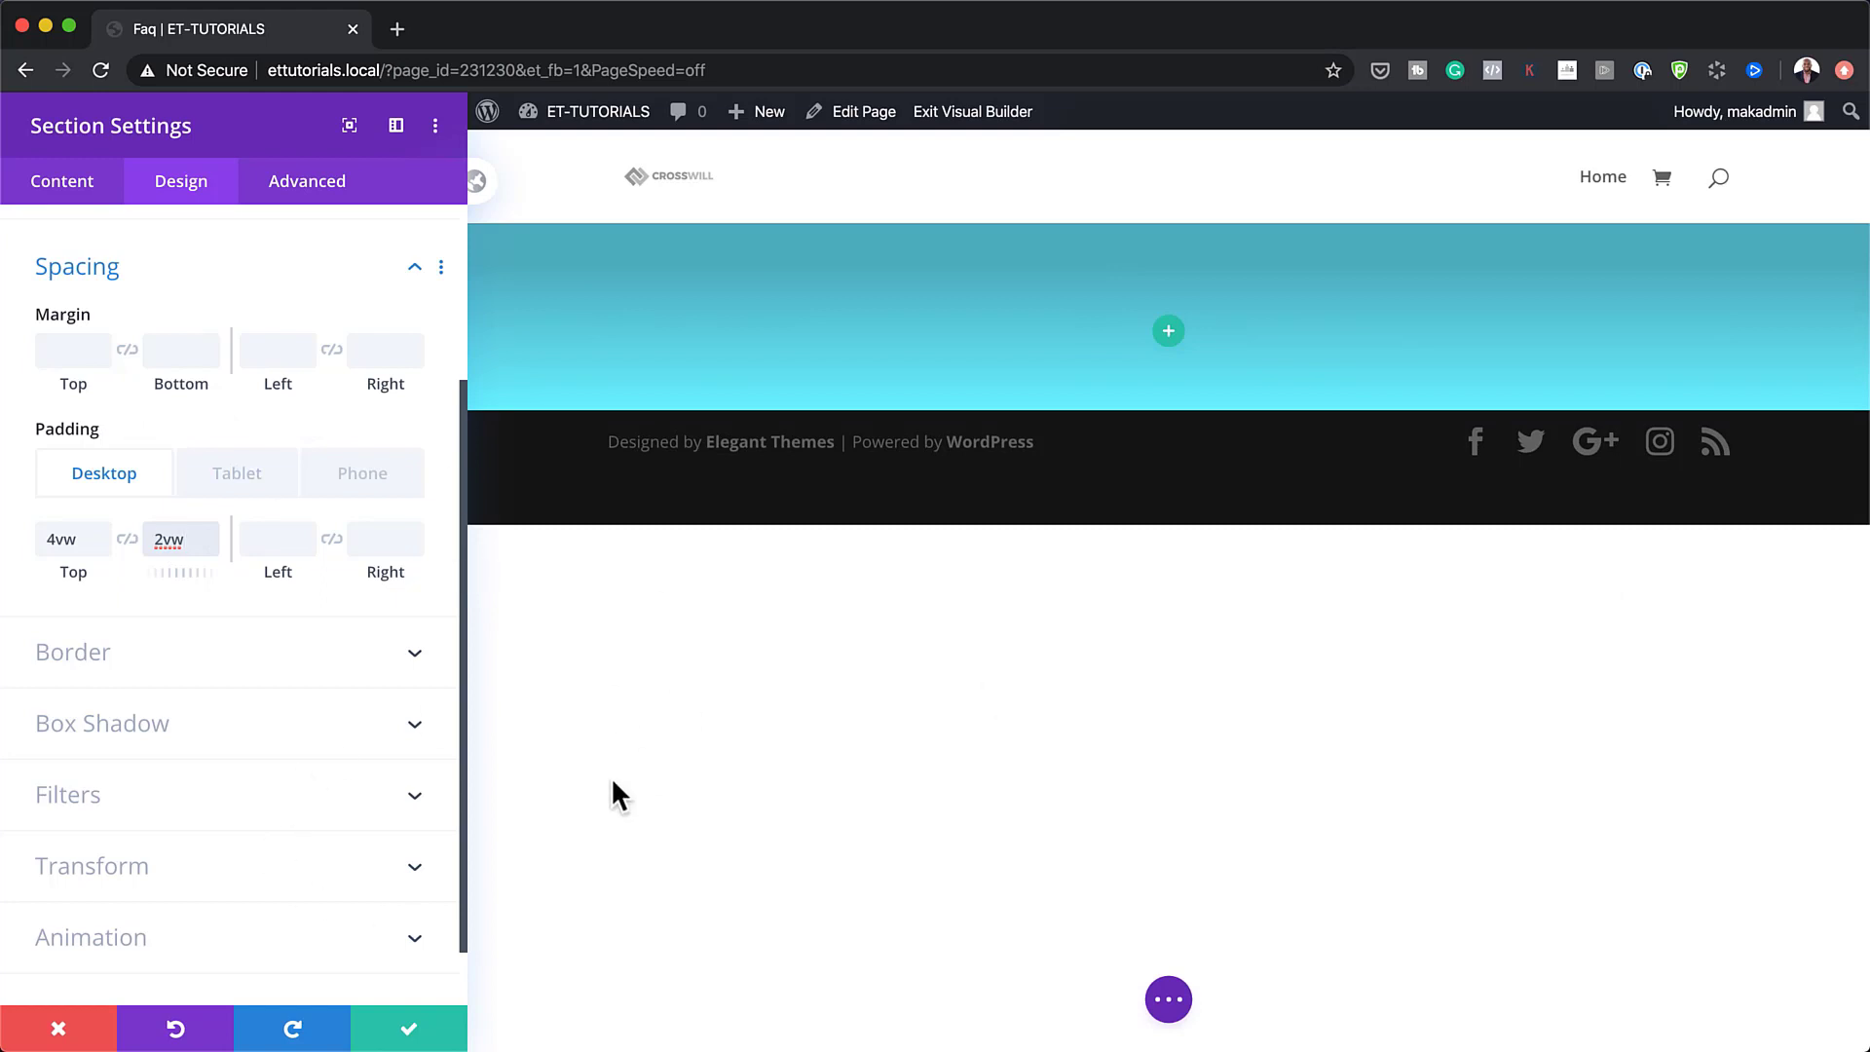
{"action": "left_click", "coordinate": [409, 1030]}
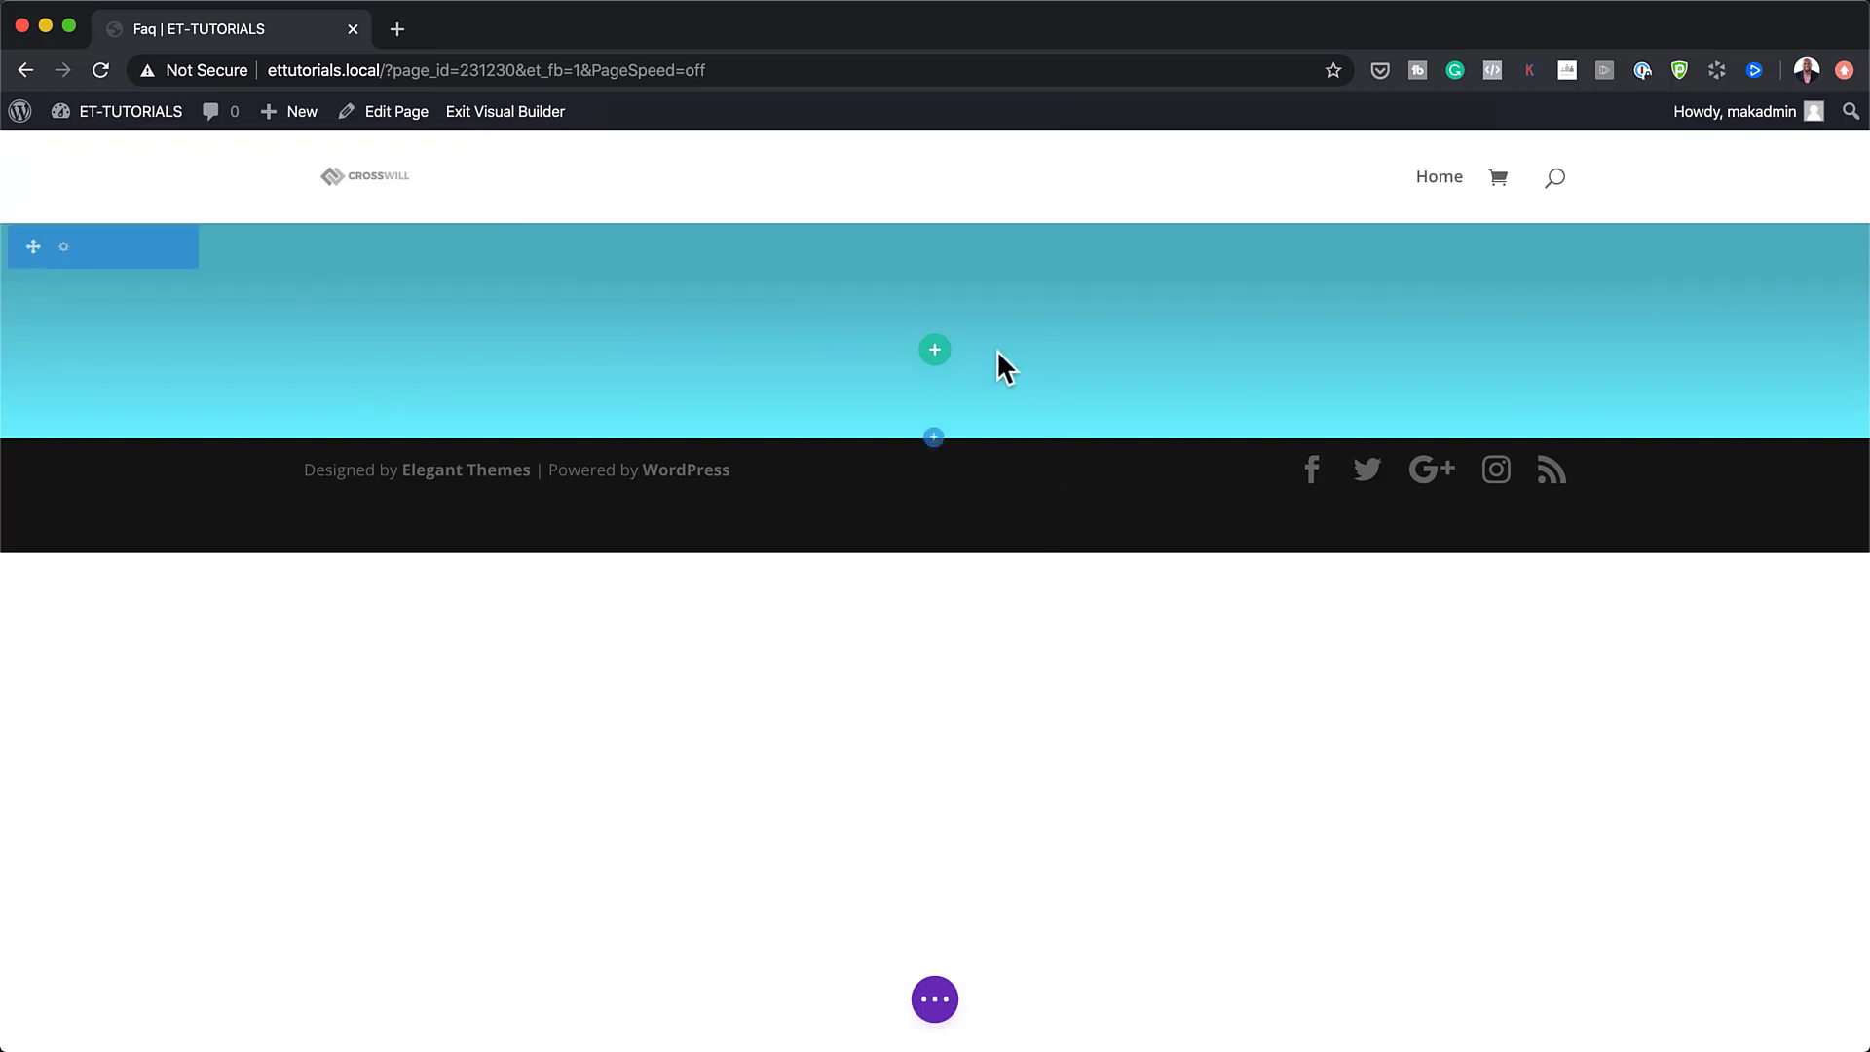
Insert a single-column row into the section and dismiss the module chooser without adding a module.
{"action": "left_click", "coordinate": [935, 351]}
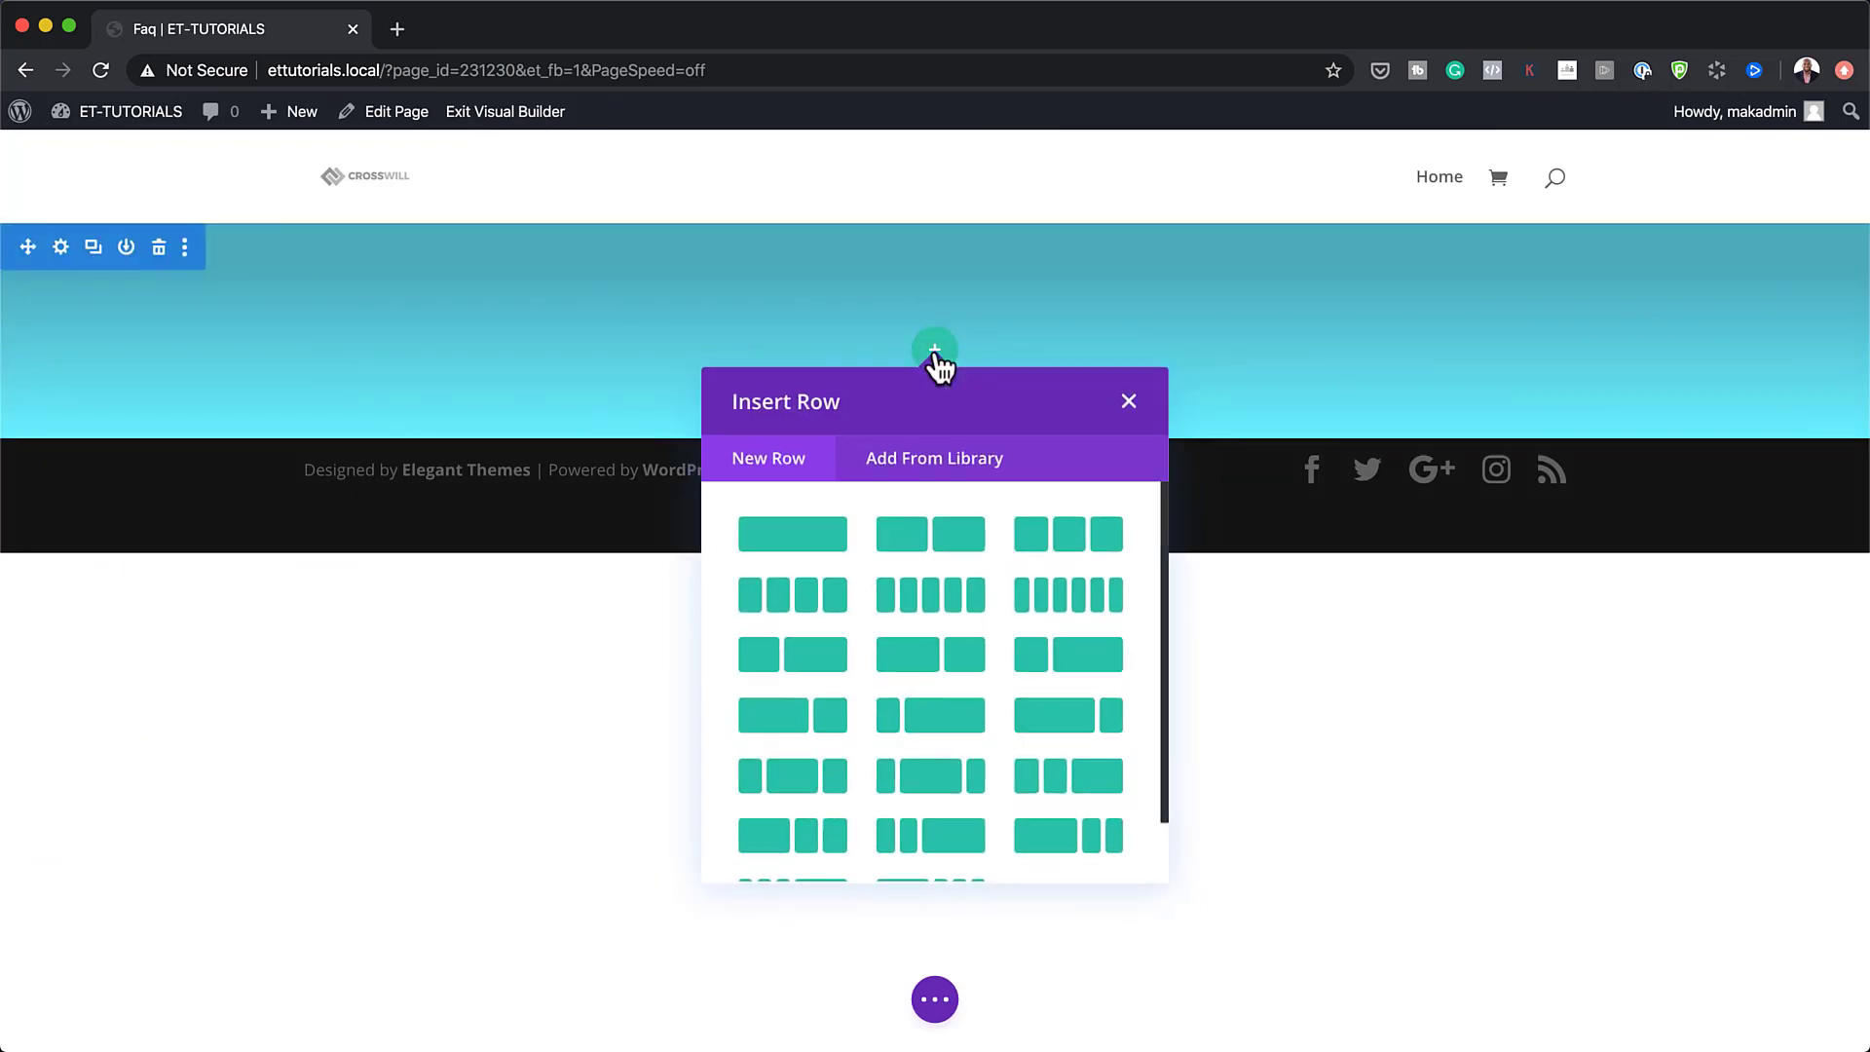
{"action": "left_click", "coordinate": [816, 542]}
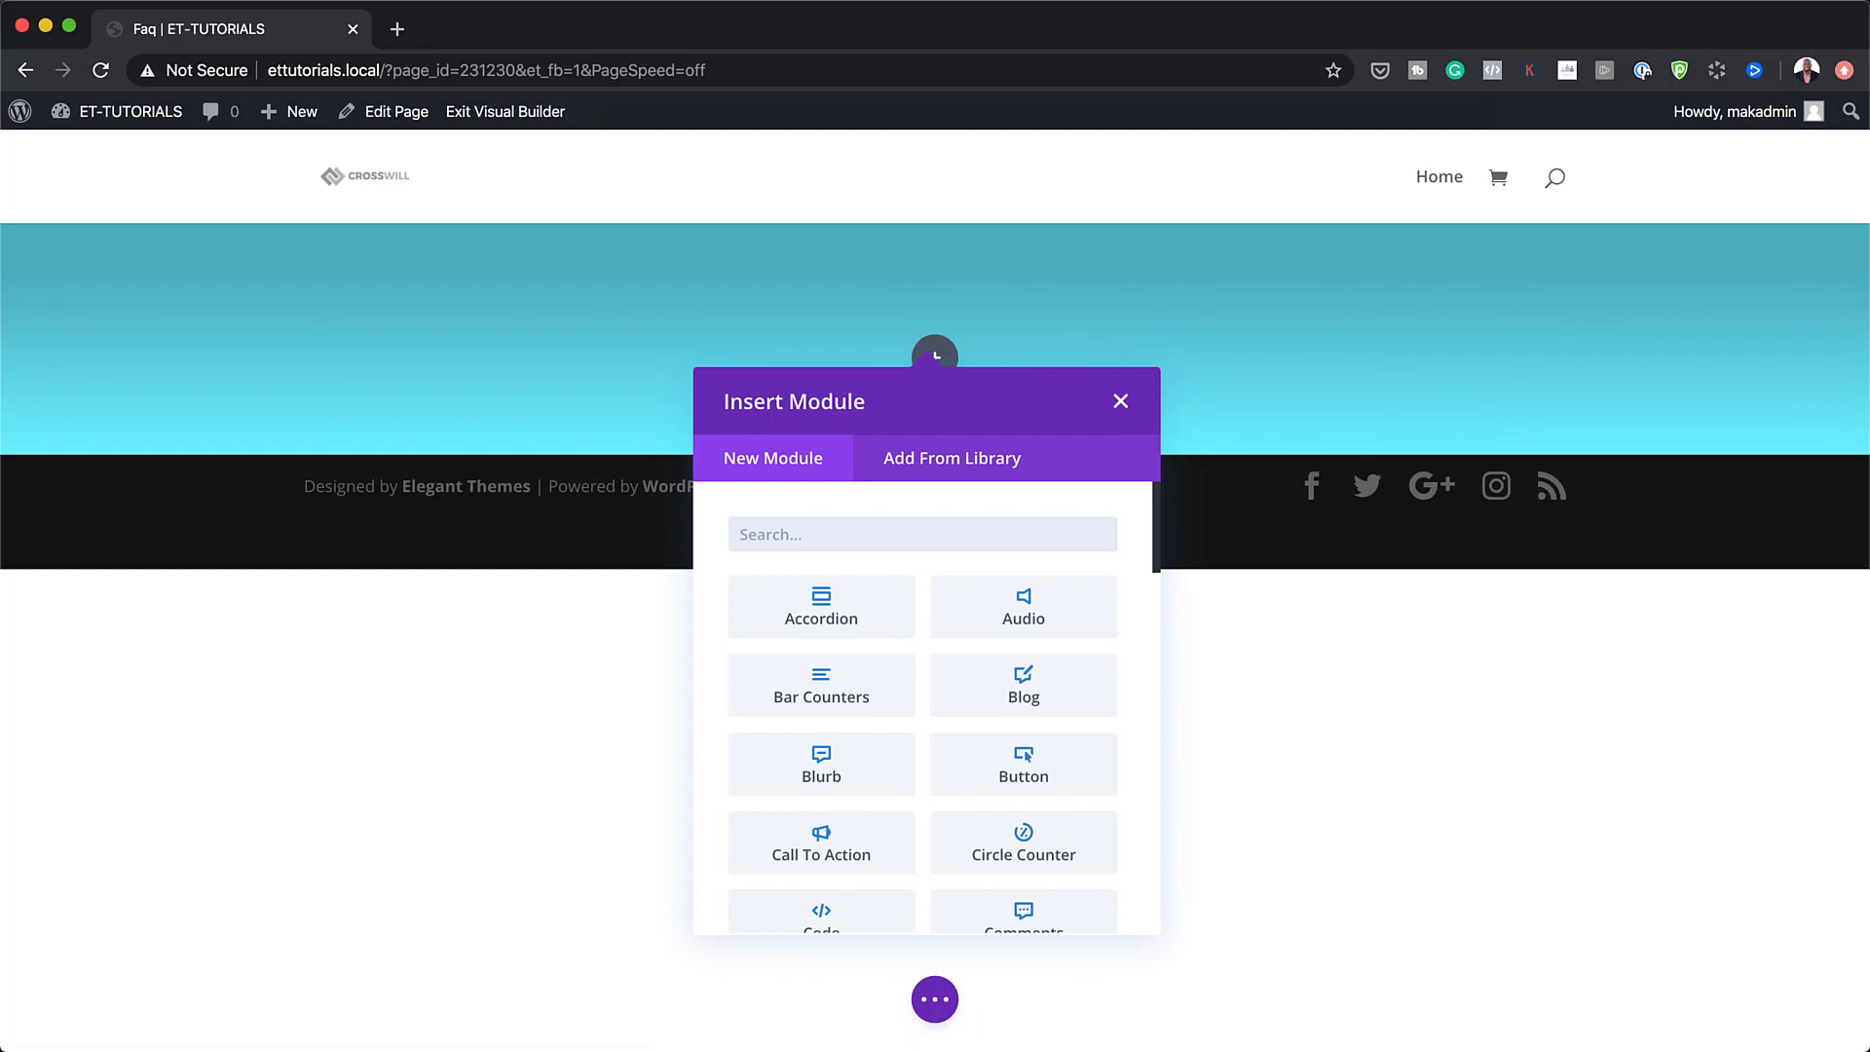
{"action": "key", "text": "super+Tab"}
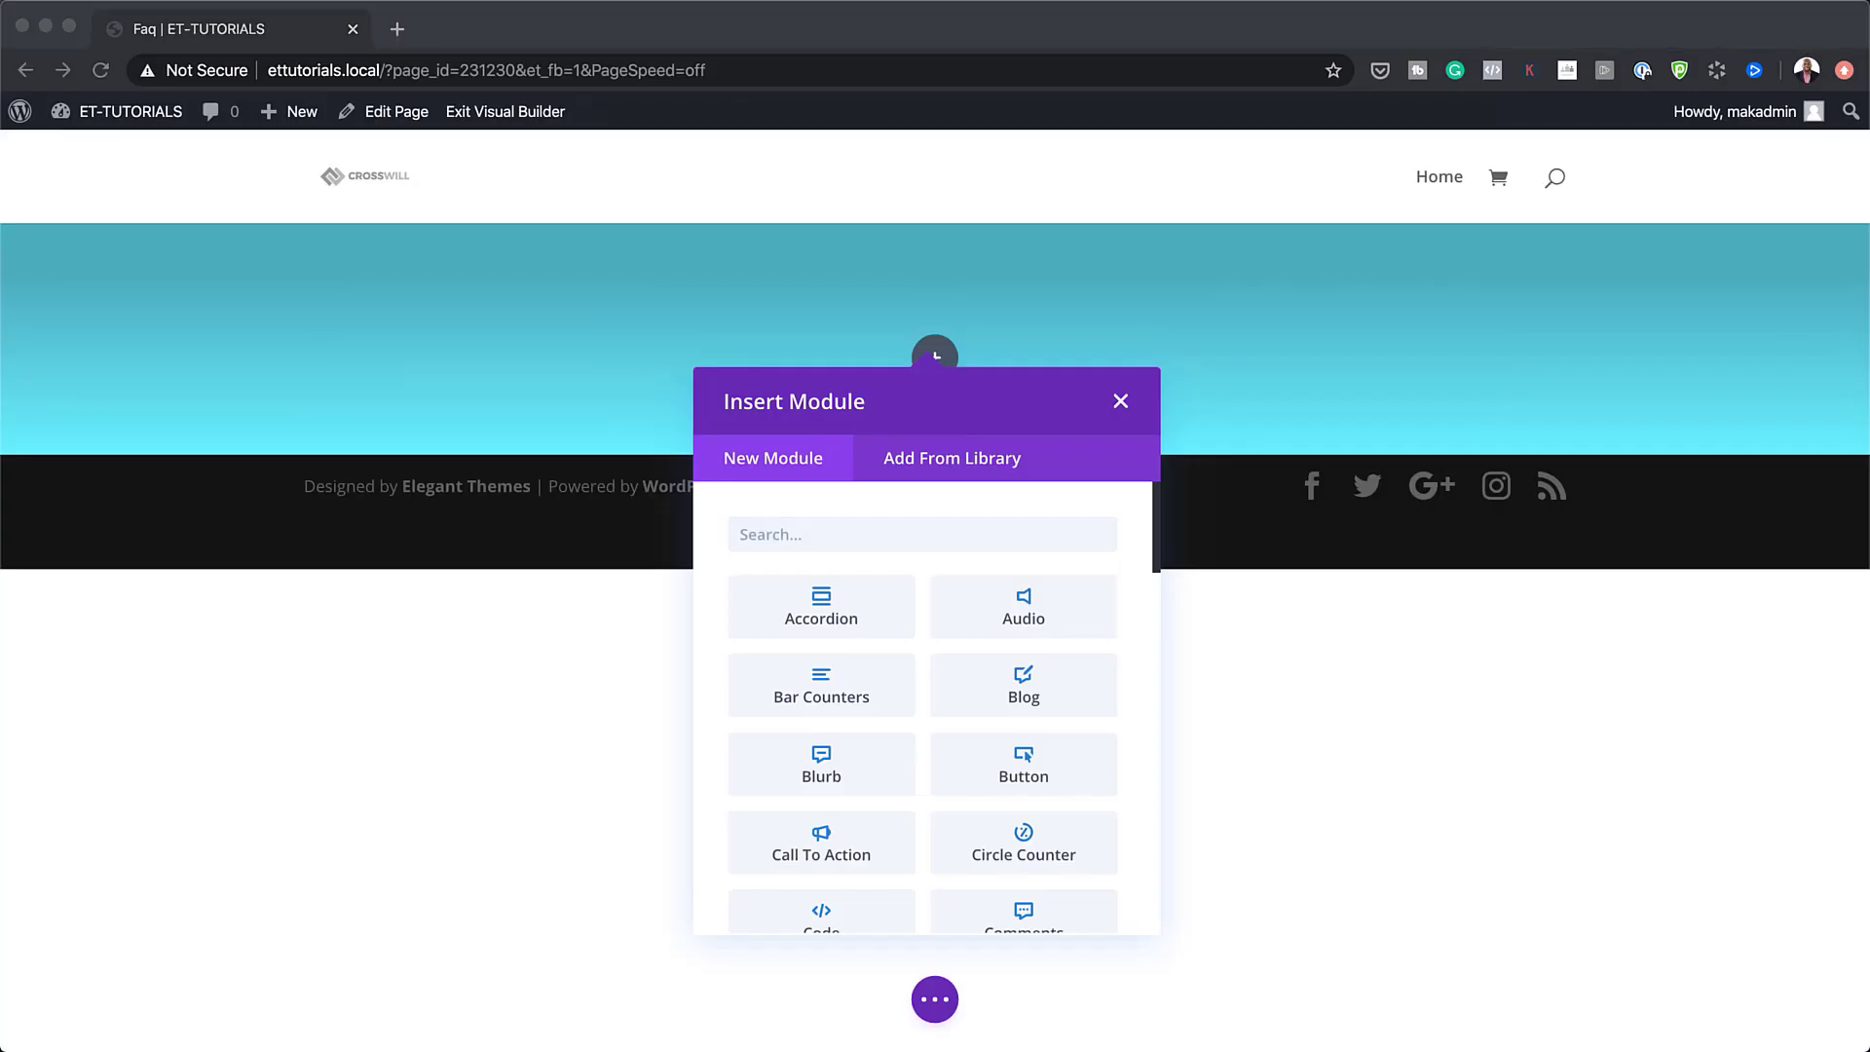
{"action": "left_click", "coordinate": [1122, 403]}
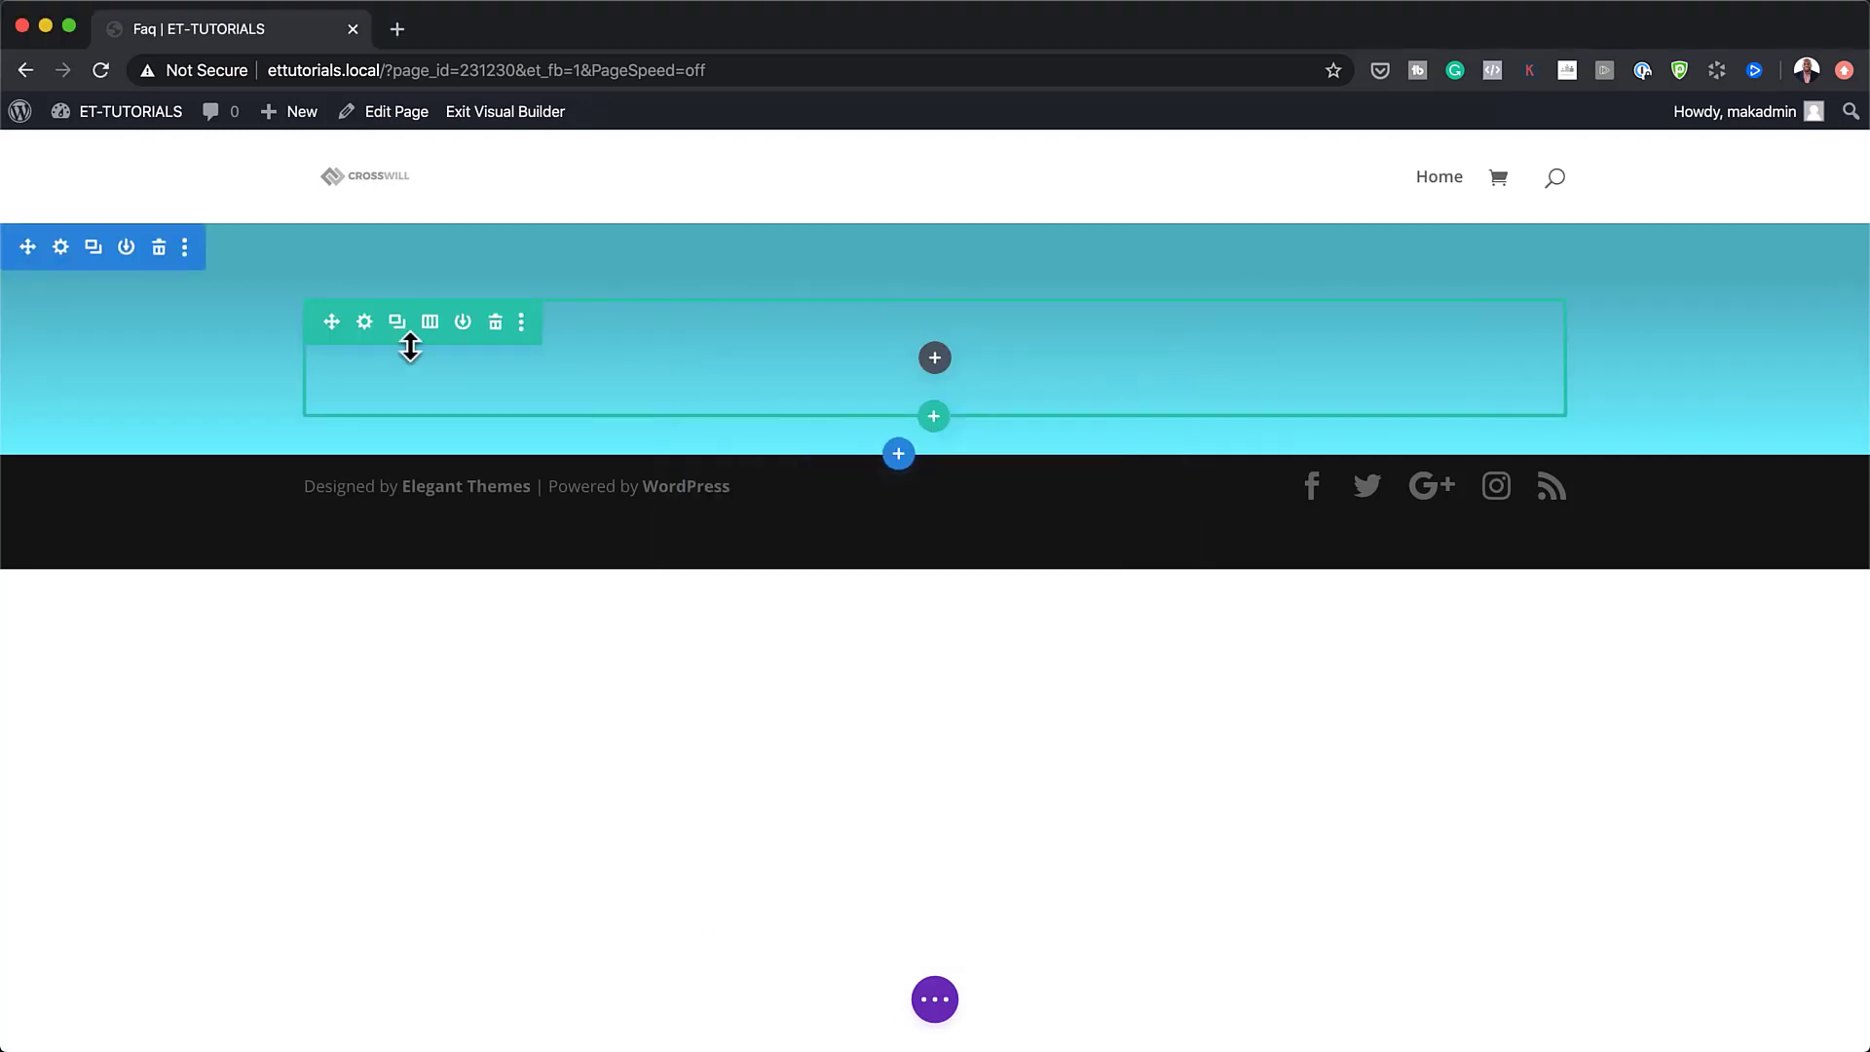
Open the settings of the new row's column and set the column's right padding to 1vw.
{"action": "left_click", "coordinate": [366, 326]}
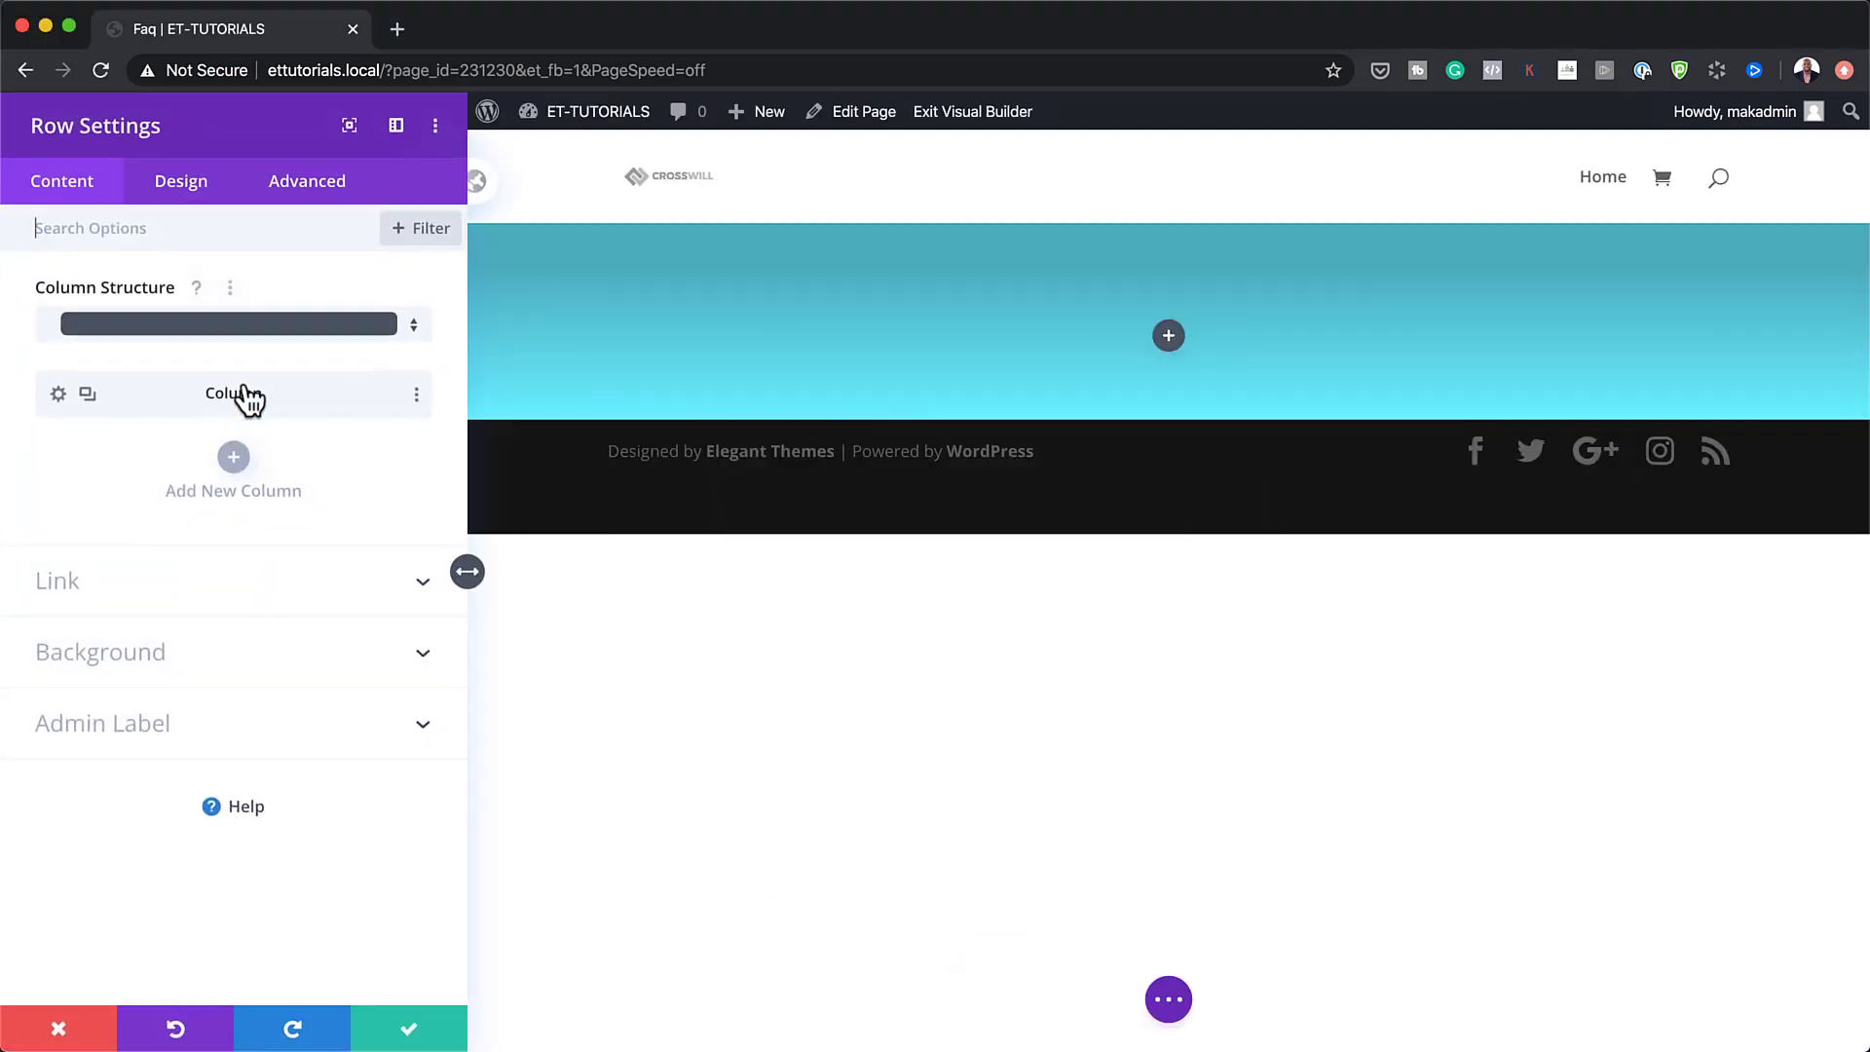
{"action": "left_click", "coordinate": [59, 395]}
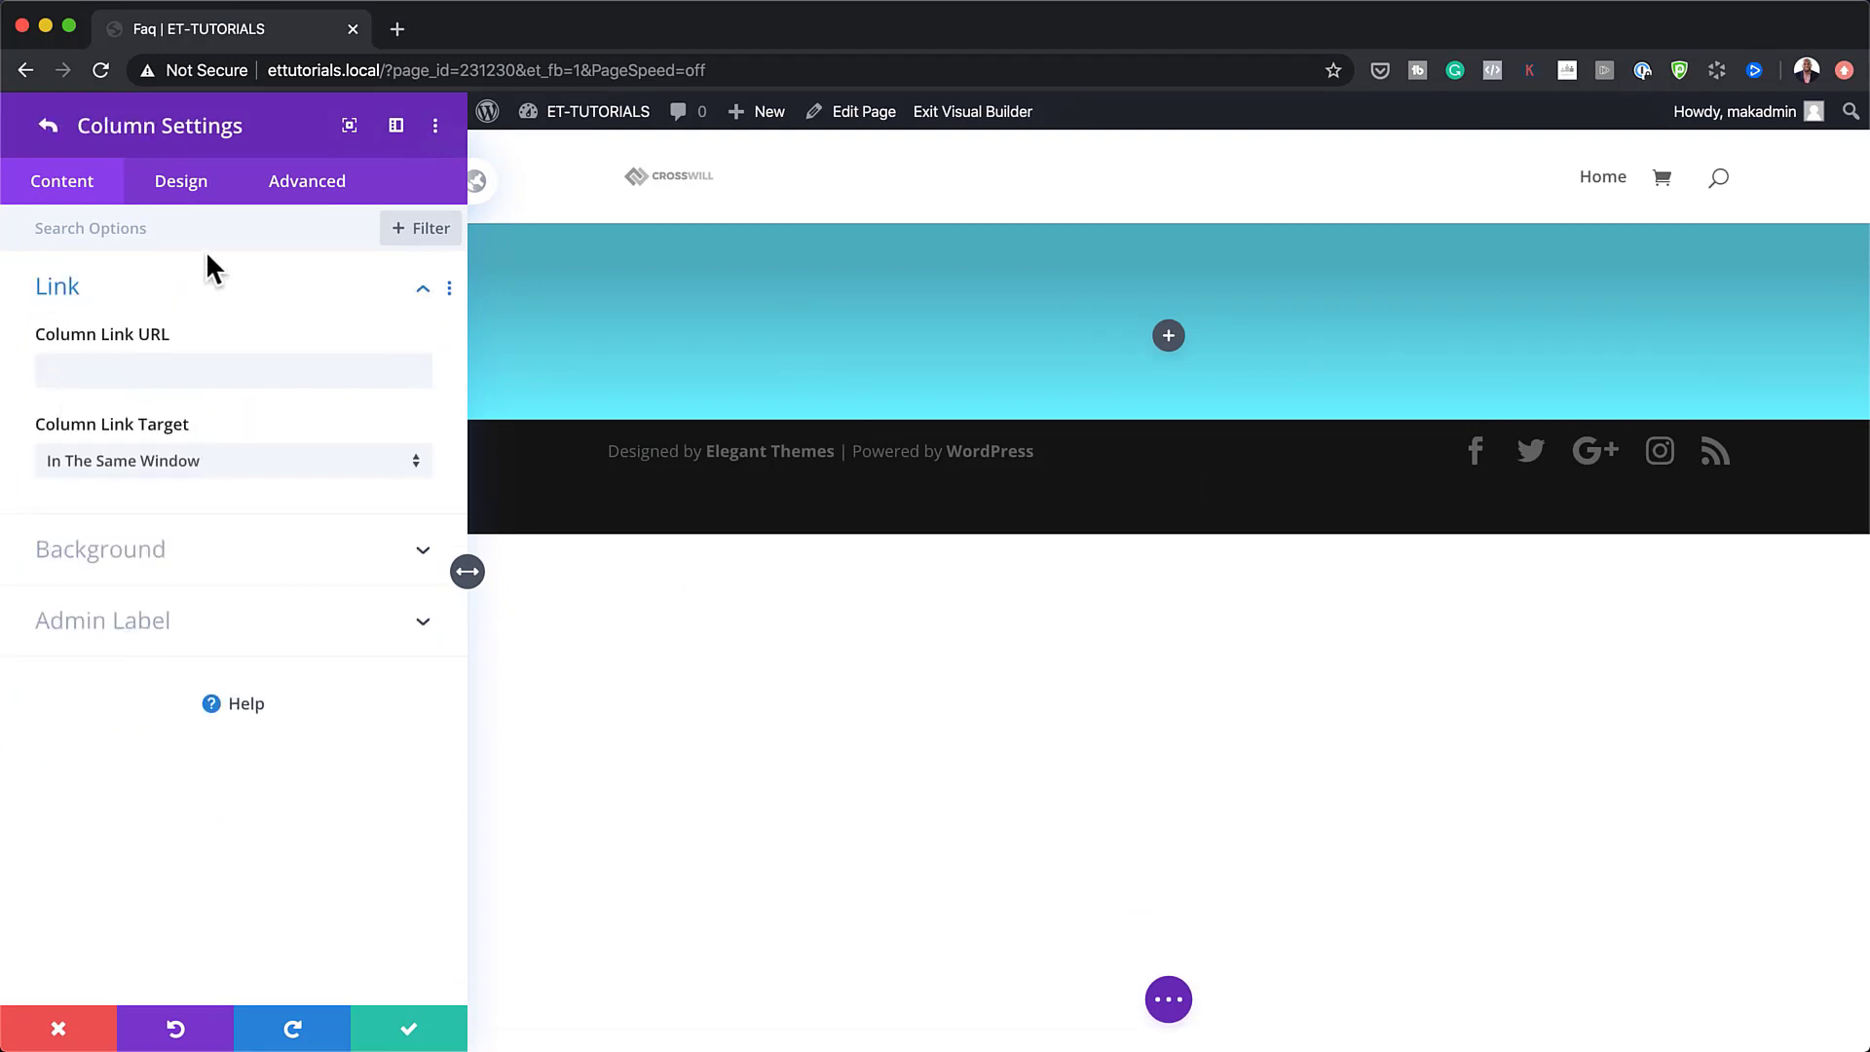
{"action": "left_click", "coordinate": [190, 183]}
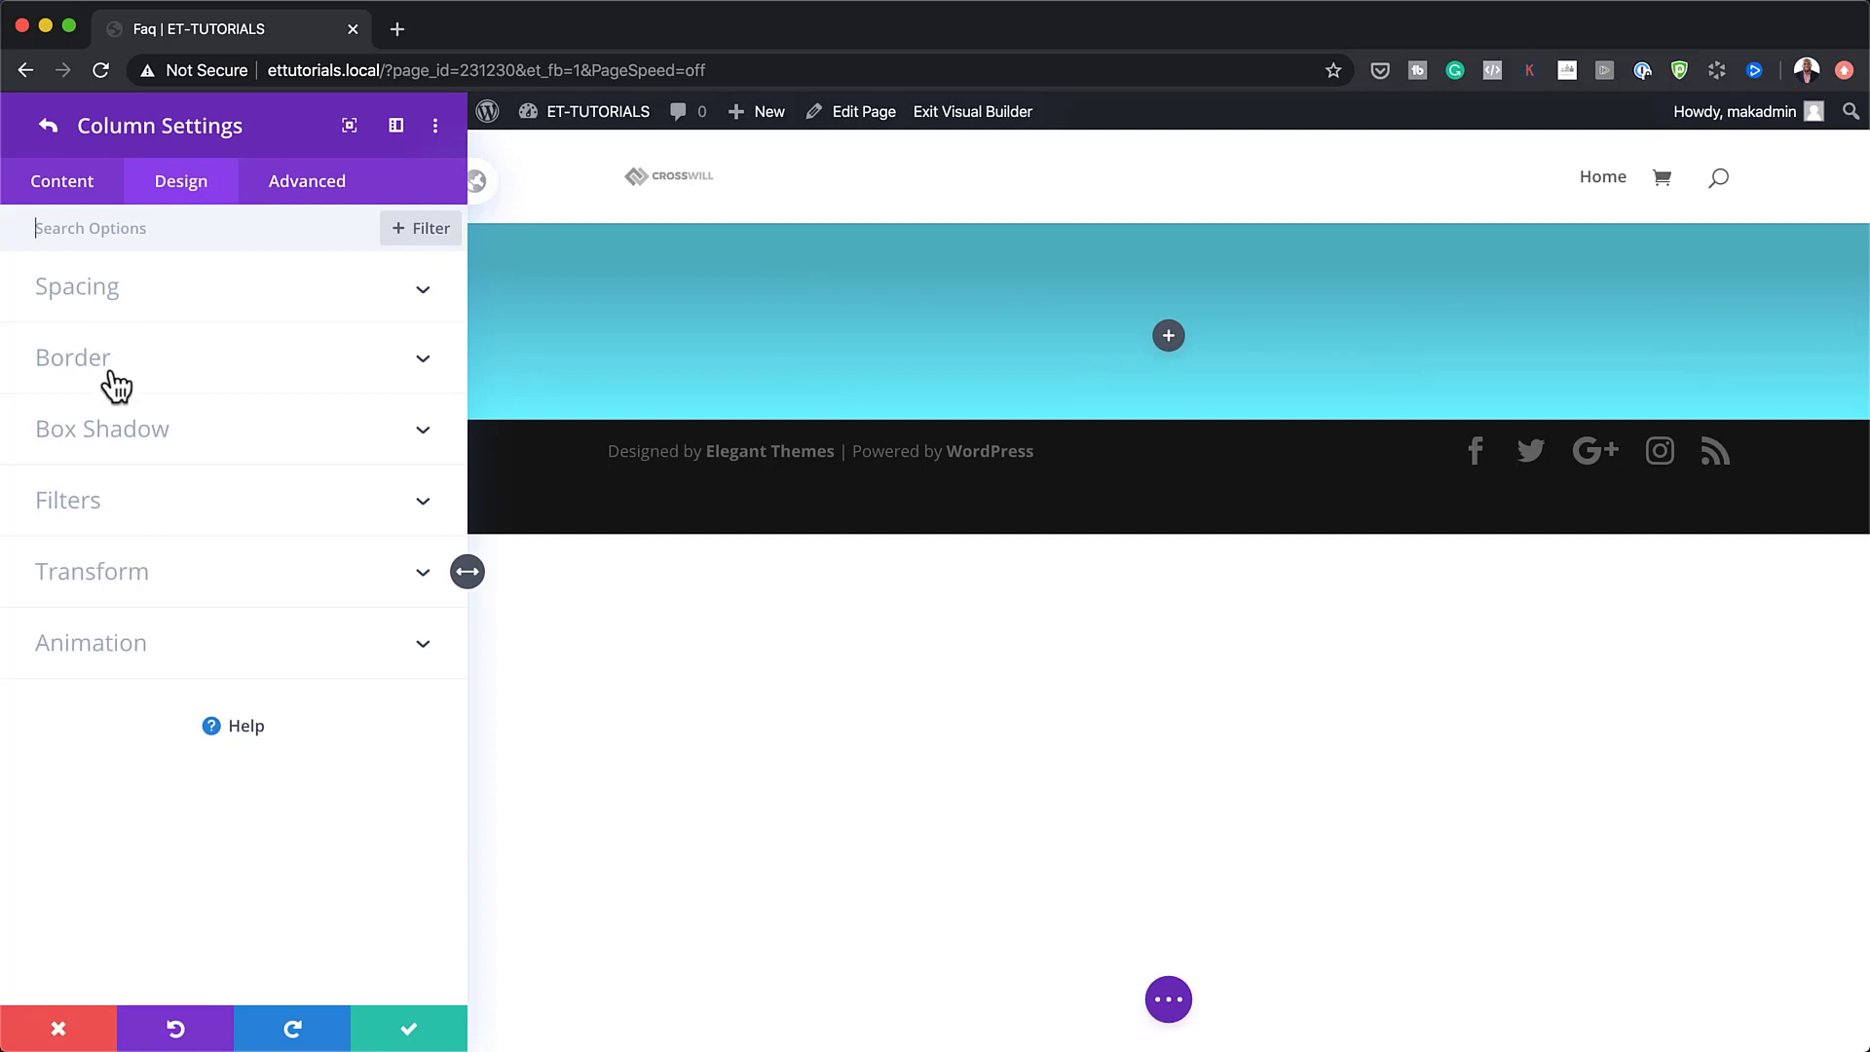
{"action": "left_click", "coordinate": [89, 285]}
{"action": "mouse_move", "coordinate": [113, 332]}
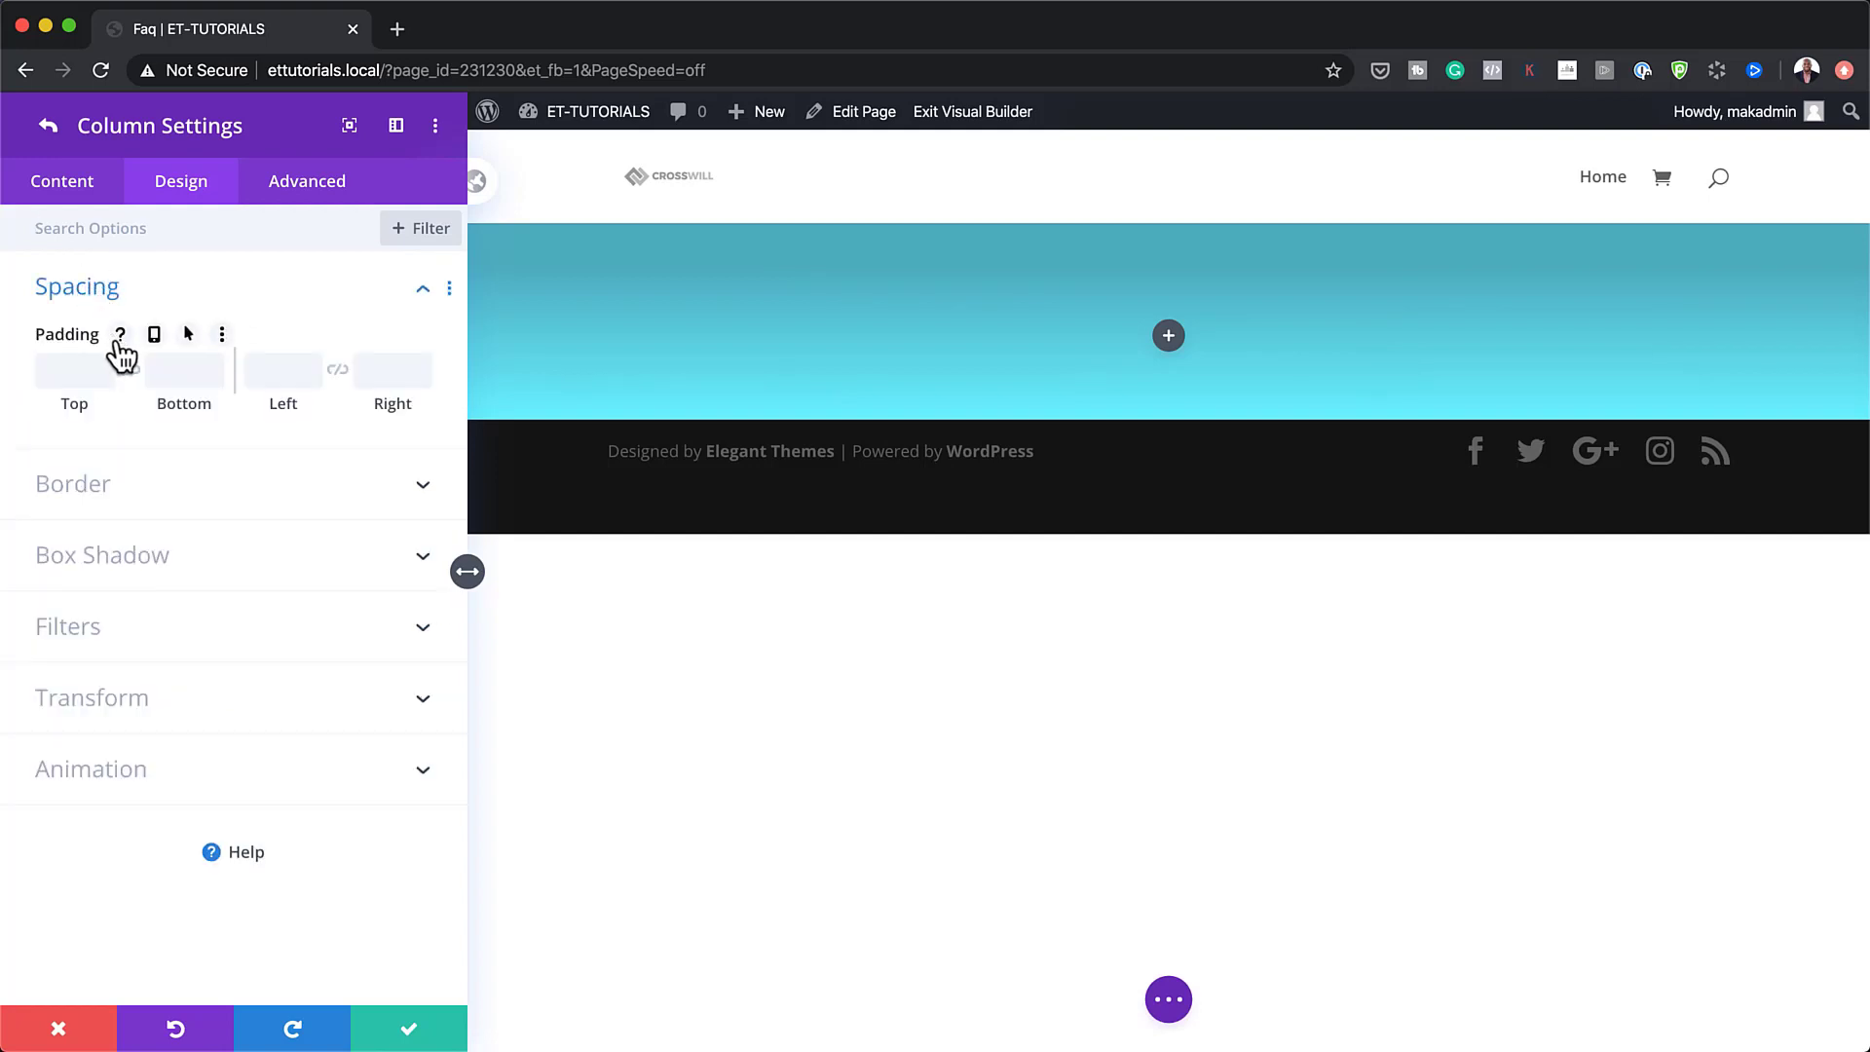
{"action": "left_click", "coordinate": [377, 368]}
{"action": "type", "text": "1vw"}
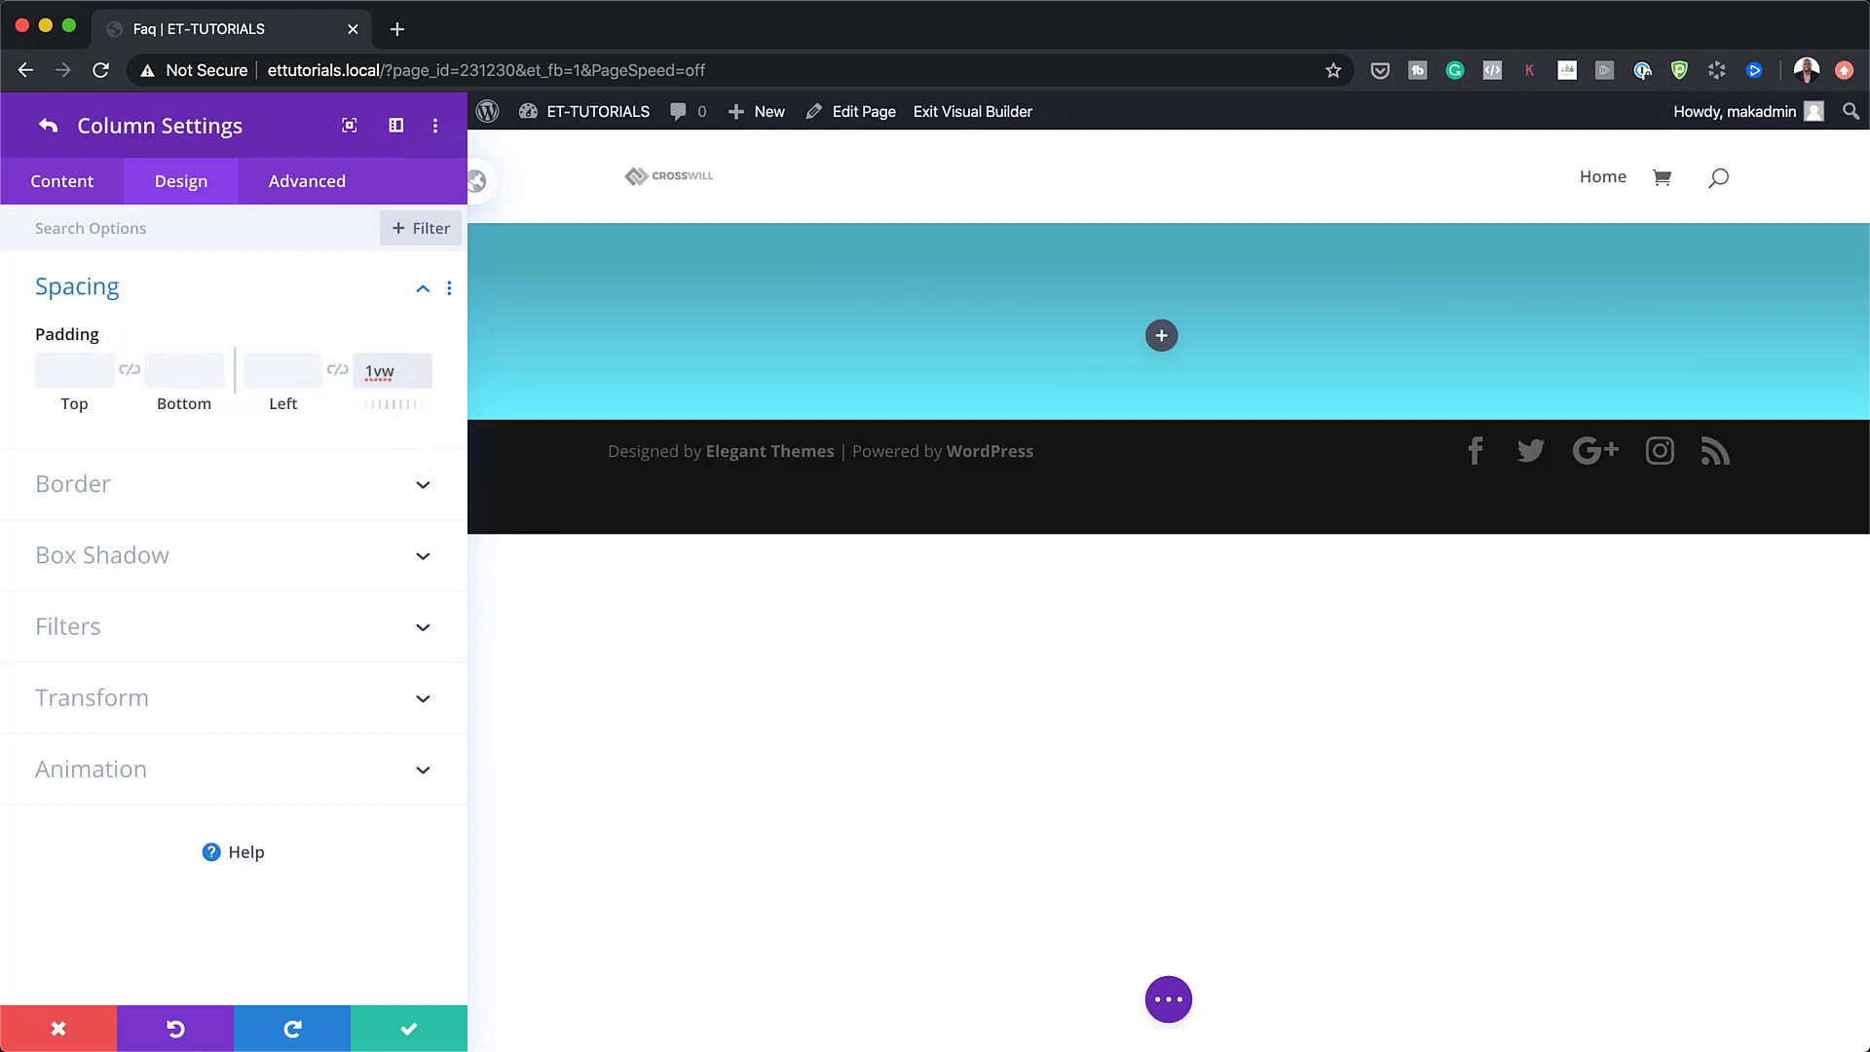
{"action": "key", "text": "super+Tab"}
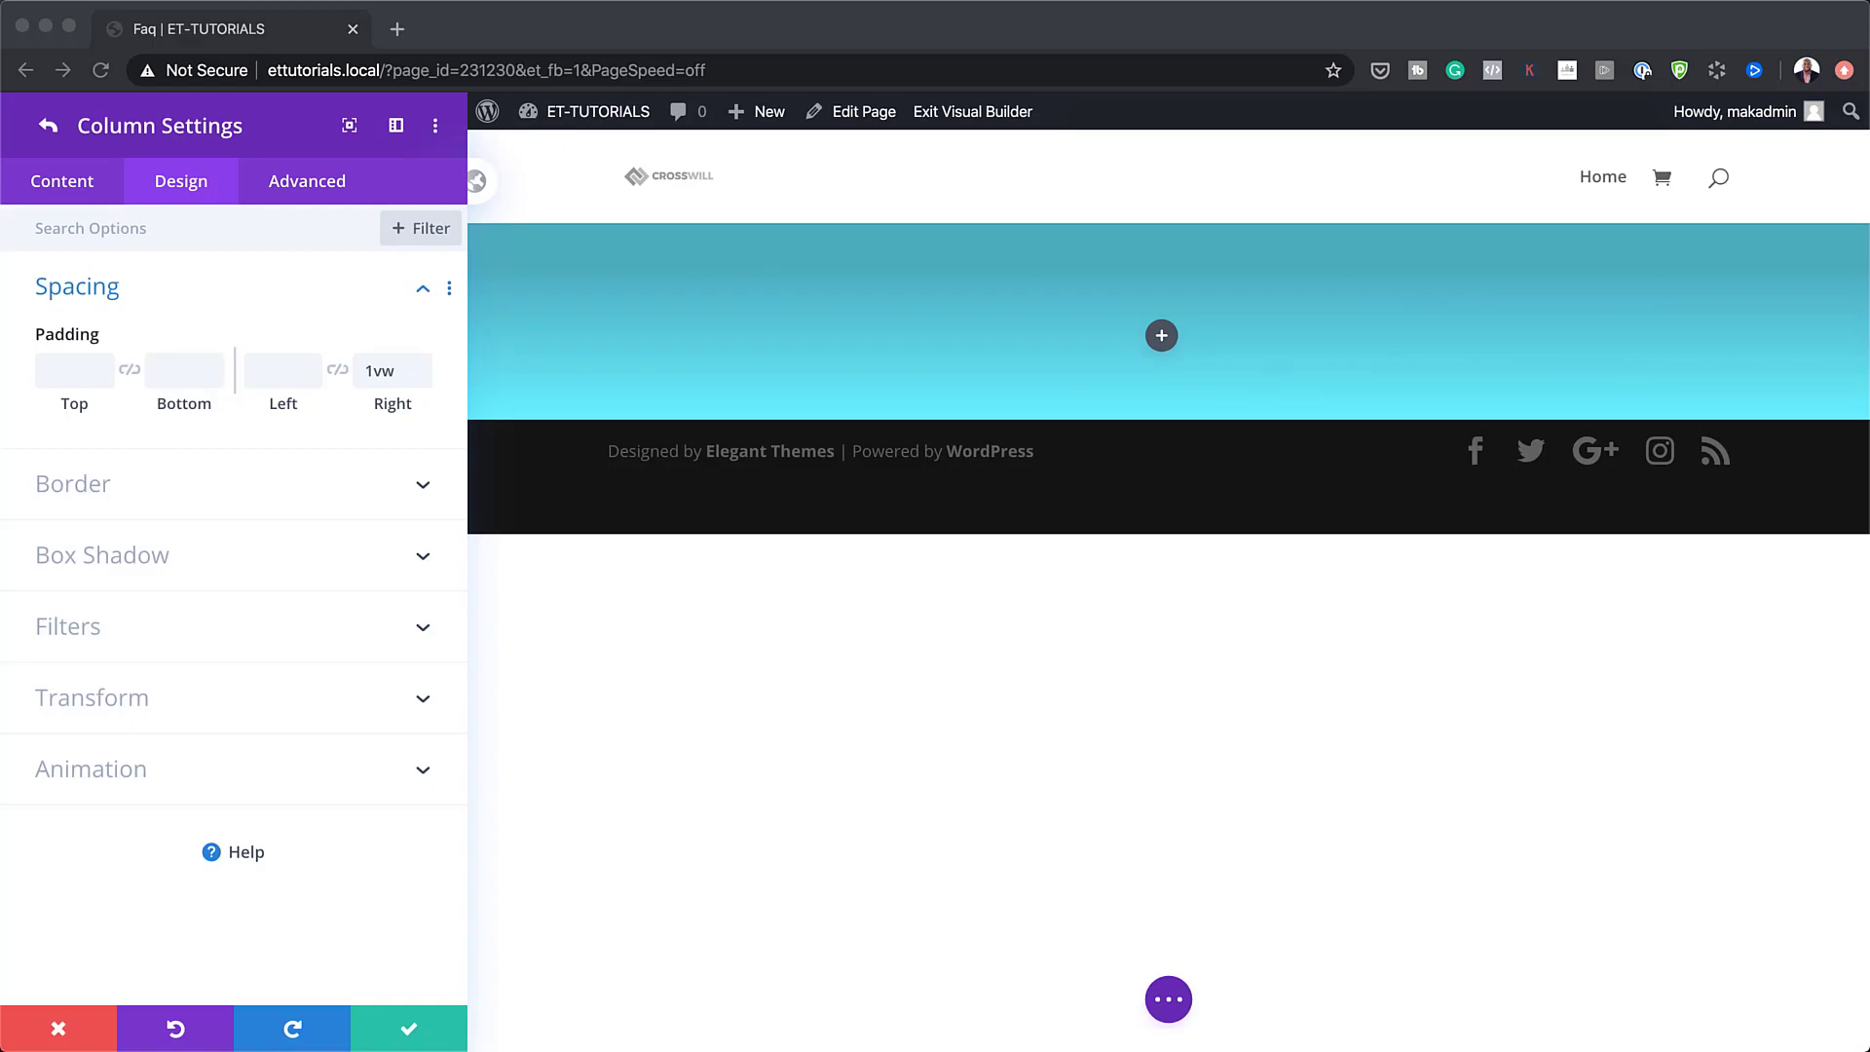
{"action": "left_click", "coordinate": [303, 333]}
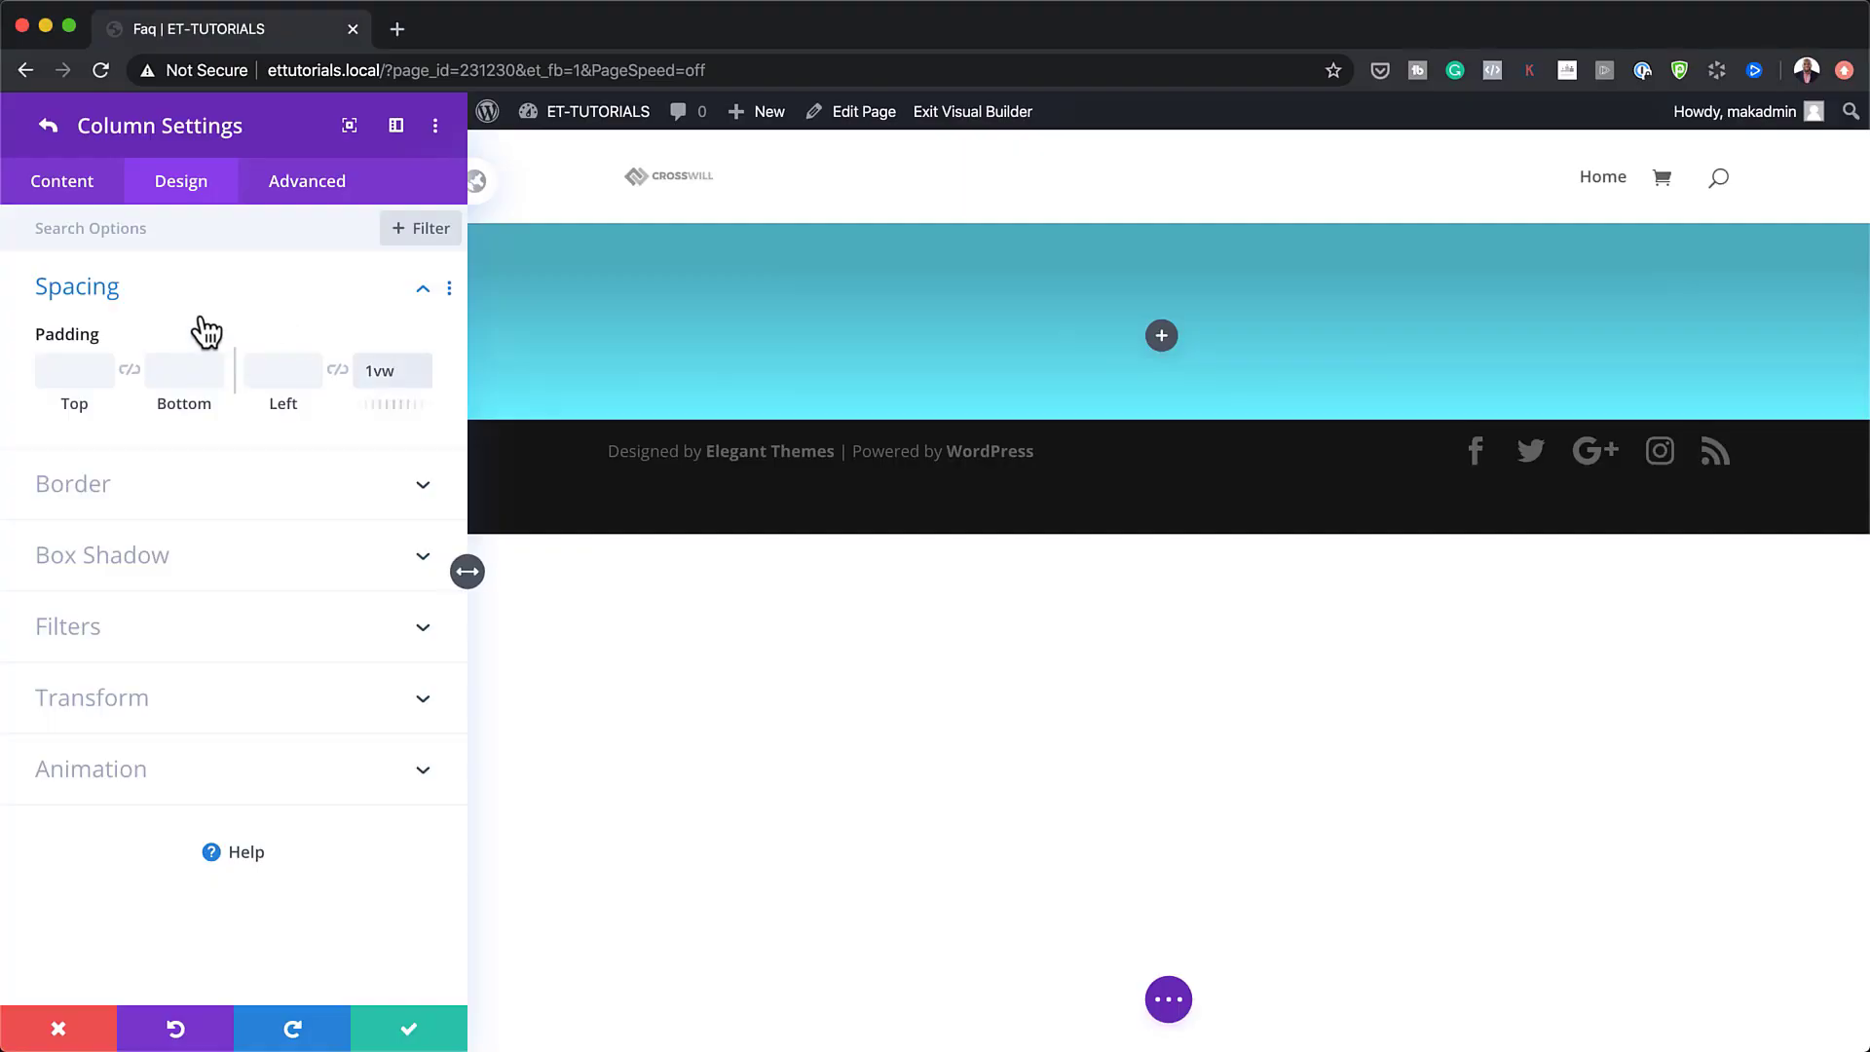
{"action": "left_click", "coordinate": [322, 324]}
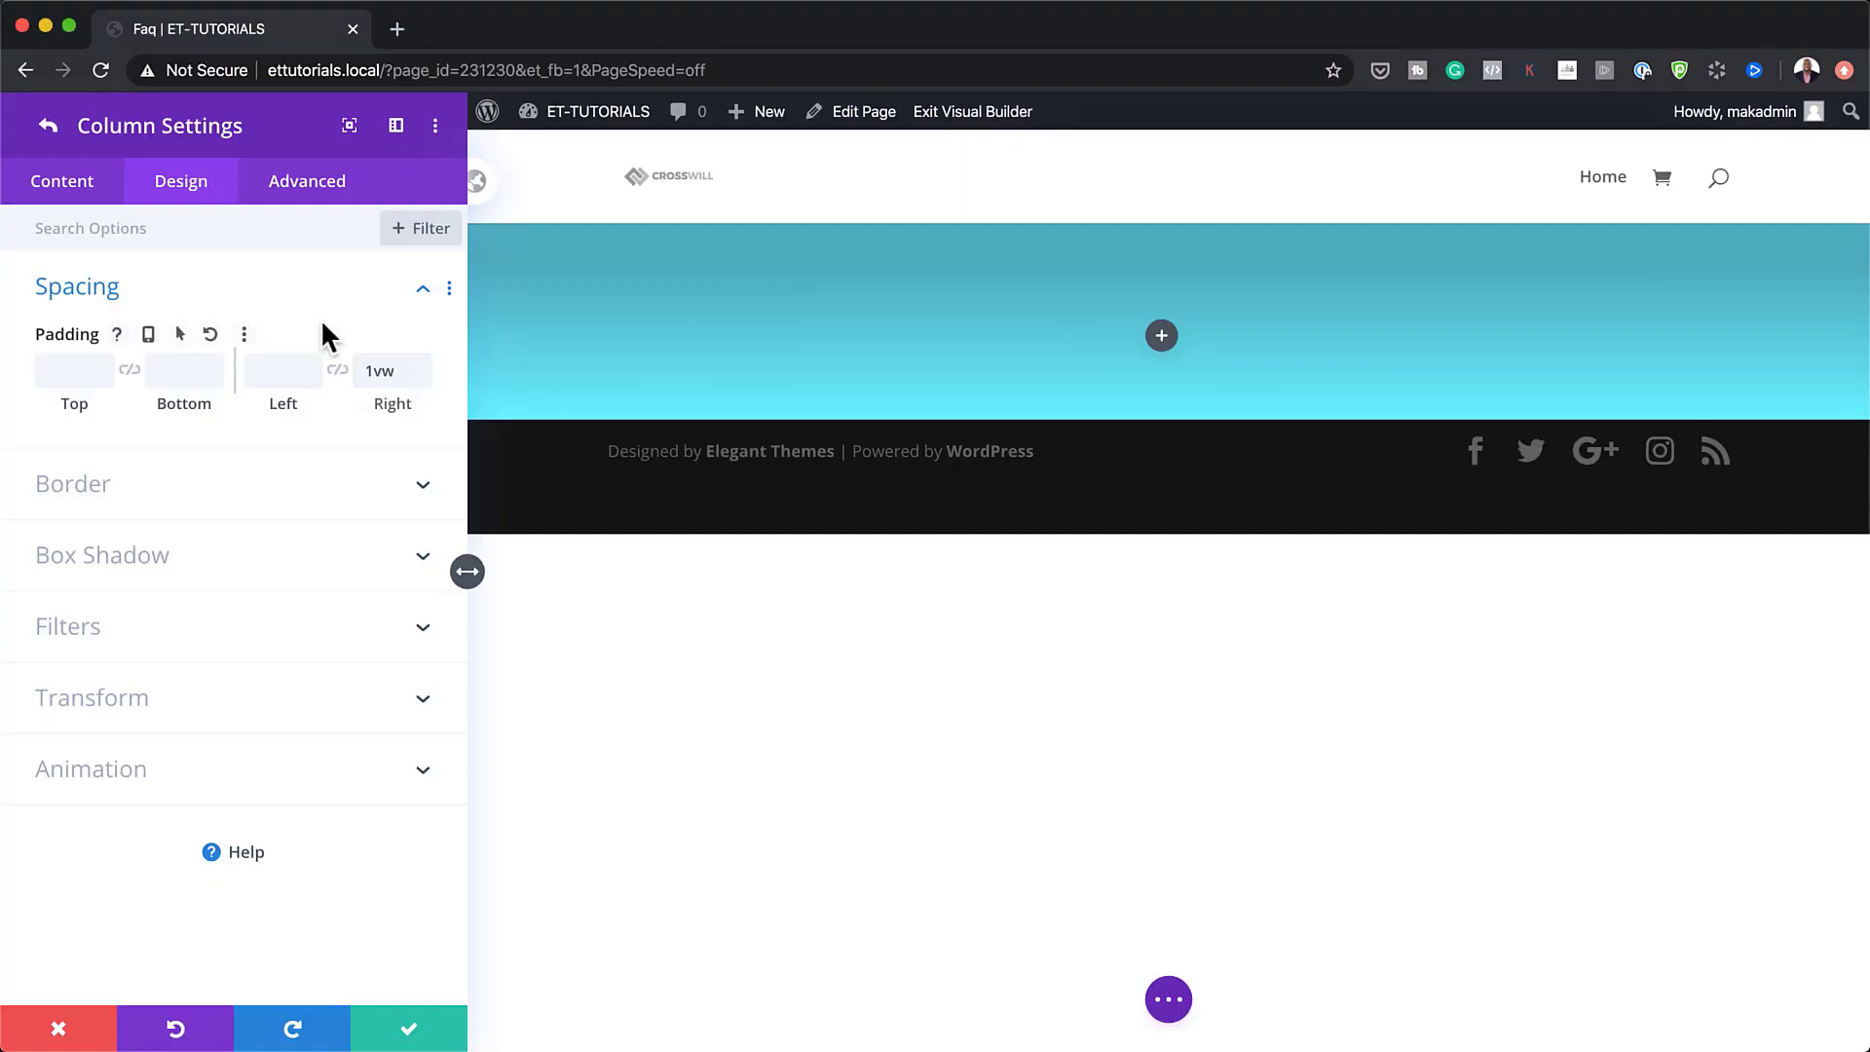
Enable responsive values for the column's padding, set the right padding for tablet and 3vw for phone, and save the column and row settings.
{"action": "left_click", "coordinate": [148, 334]}
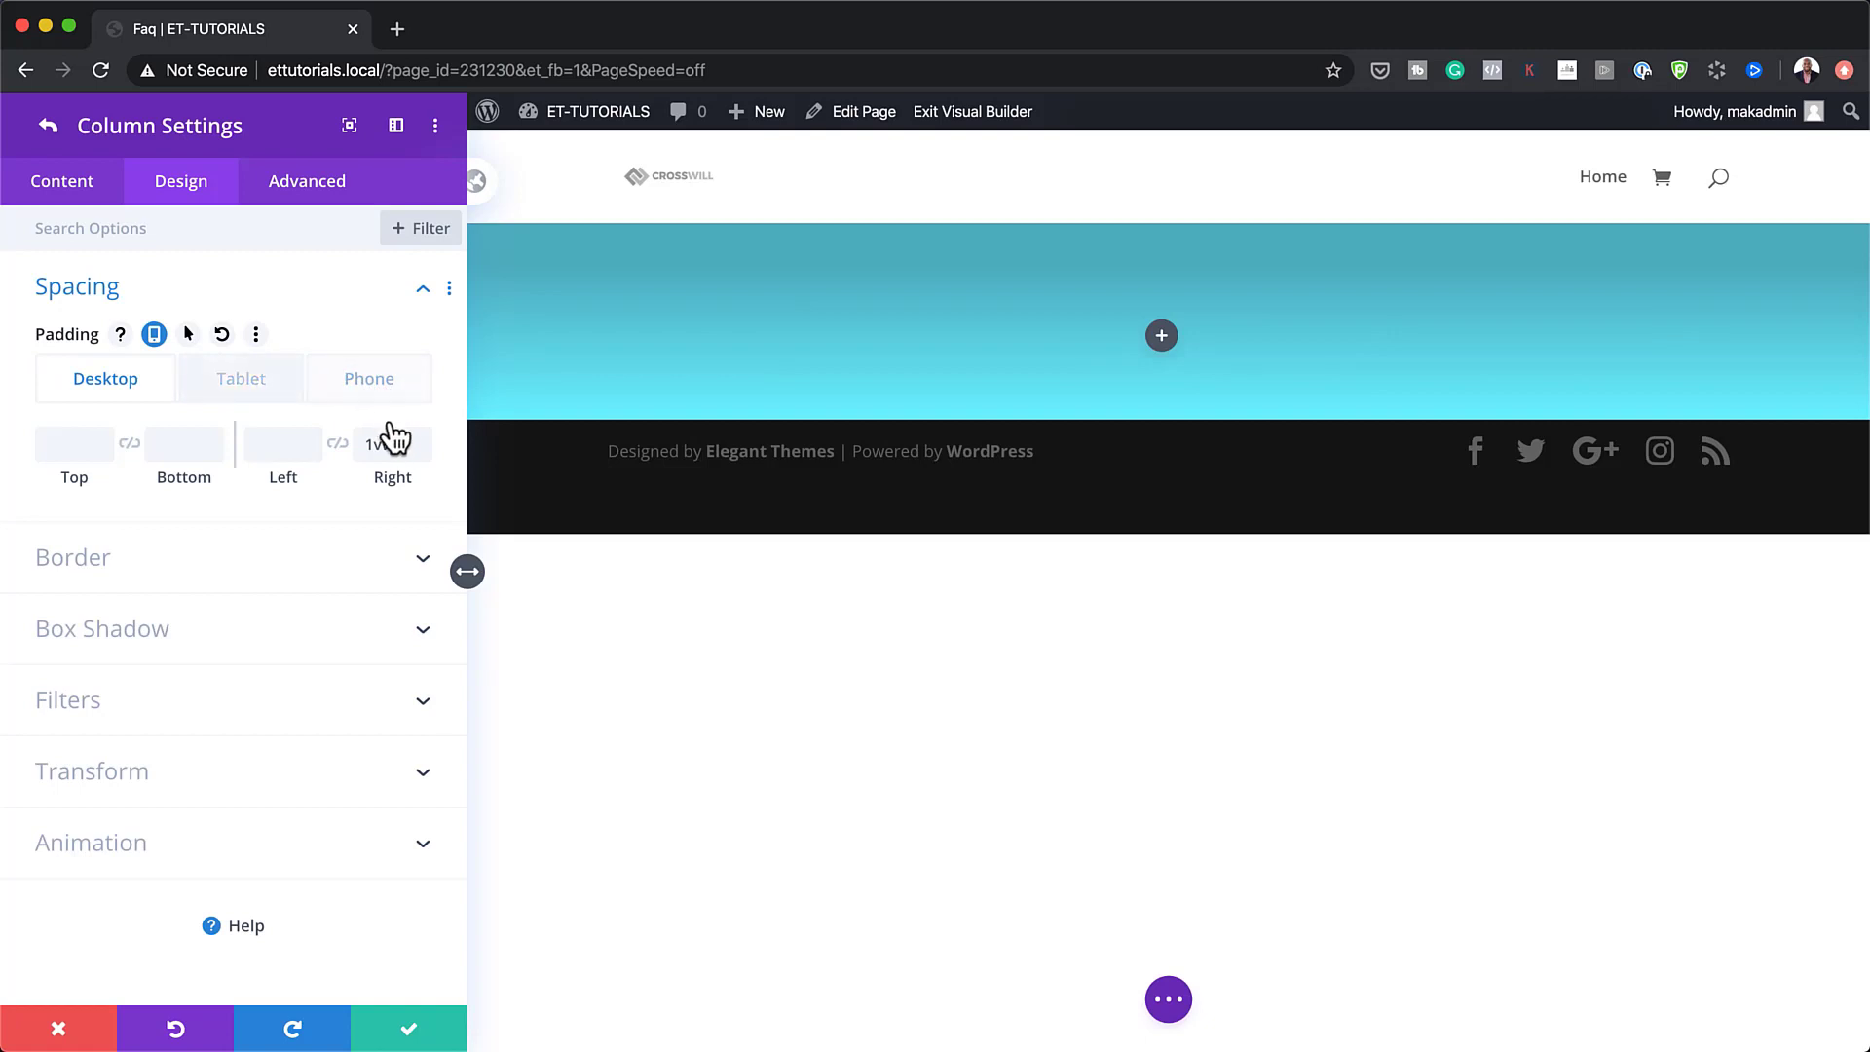
{"action": "left_click", "coordinate": [261, 388]}
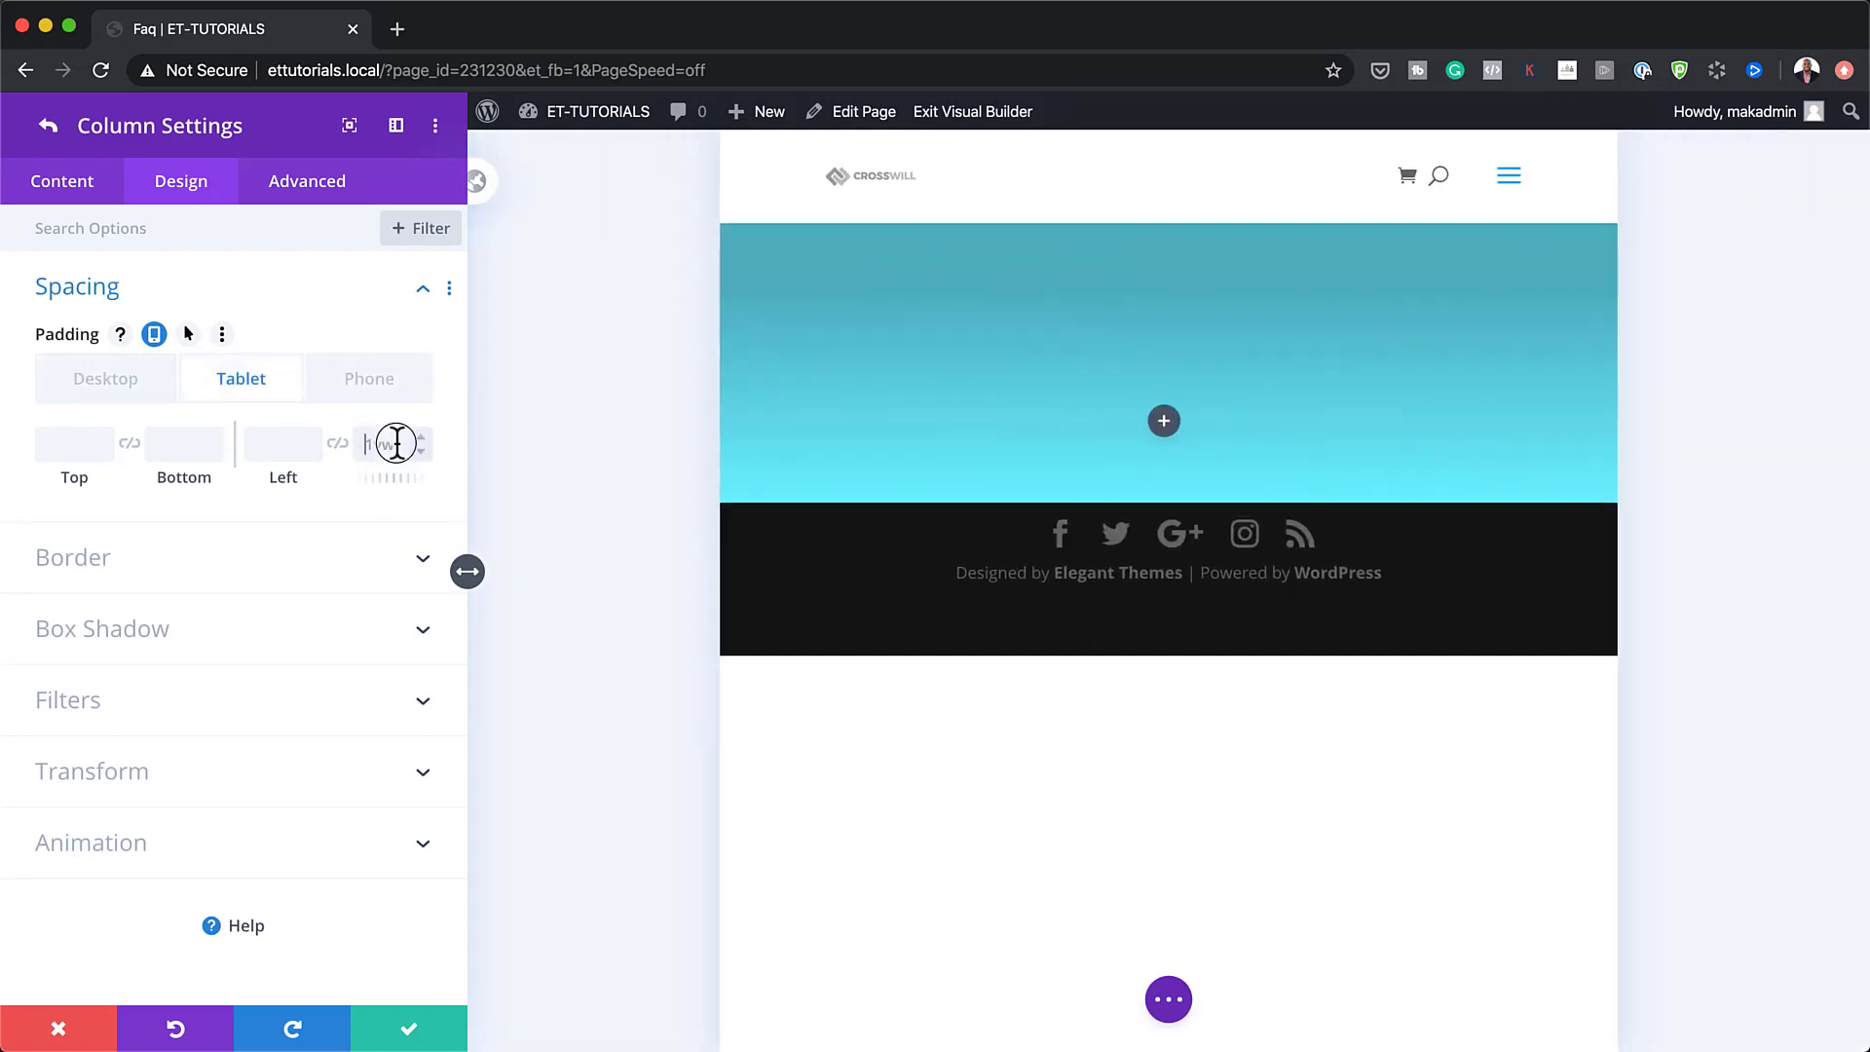
{"action": "left_click", "coordinate": [369, 388]}
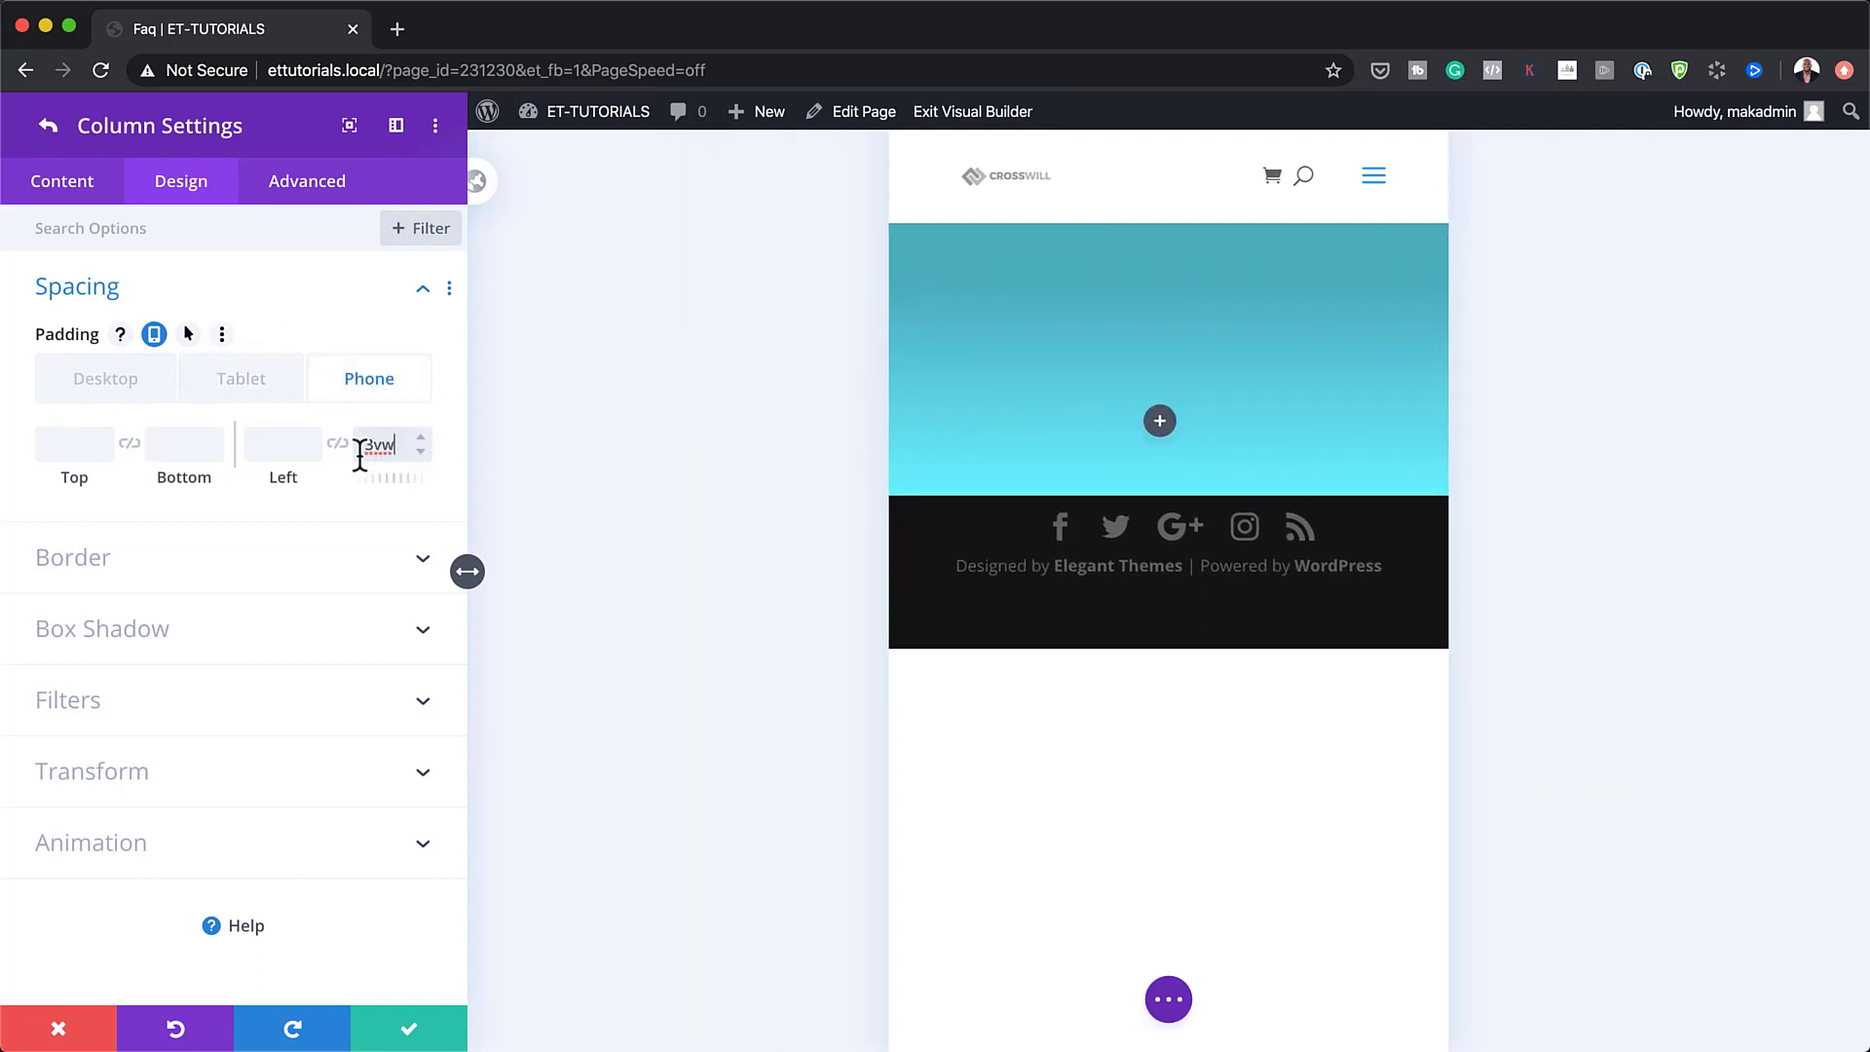
{"action": "left_click", "coordinate": [129, 395]}
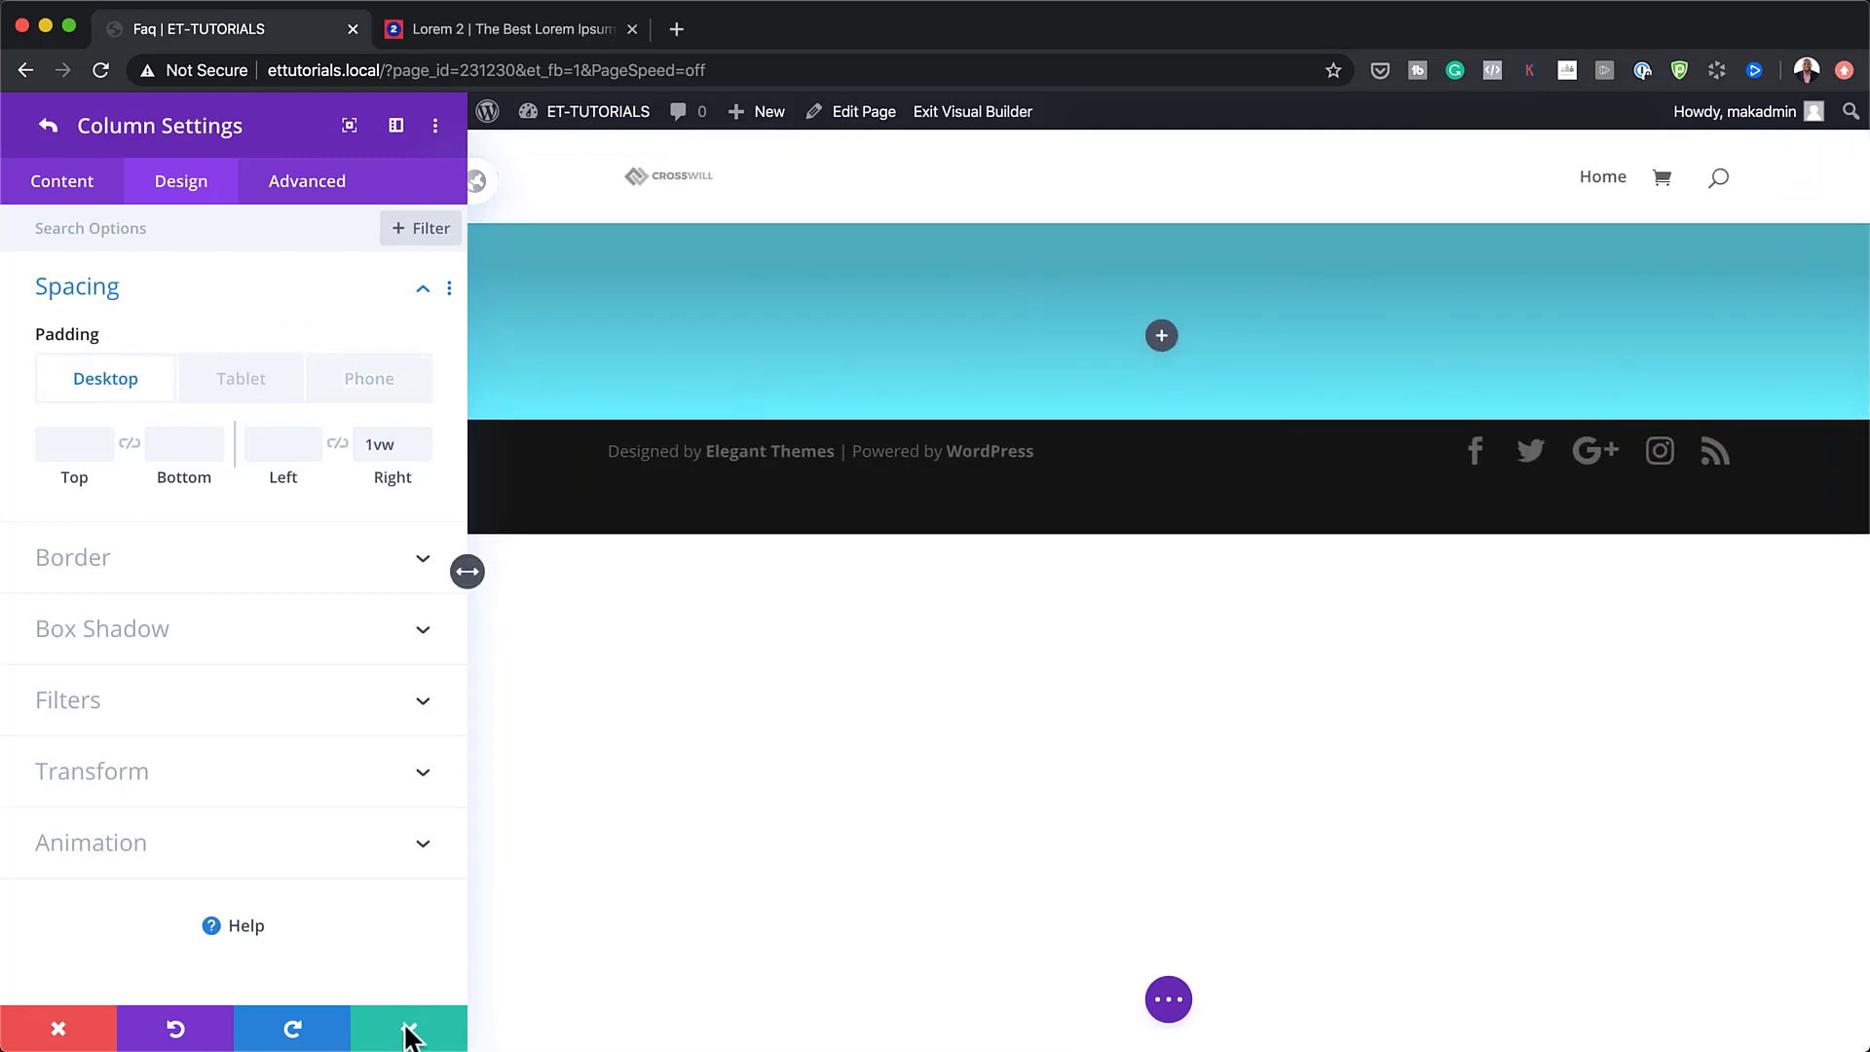
{"action": "left_click", "coordinate": [409, 1028]}
{"action": "left_click", "coordinate": [409, 1028]}
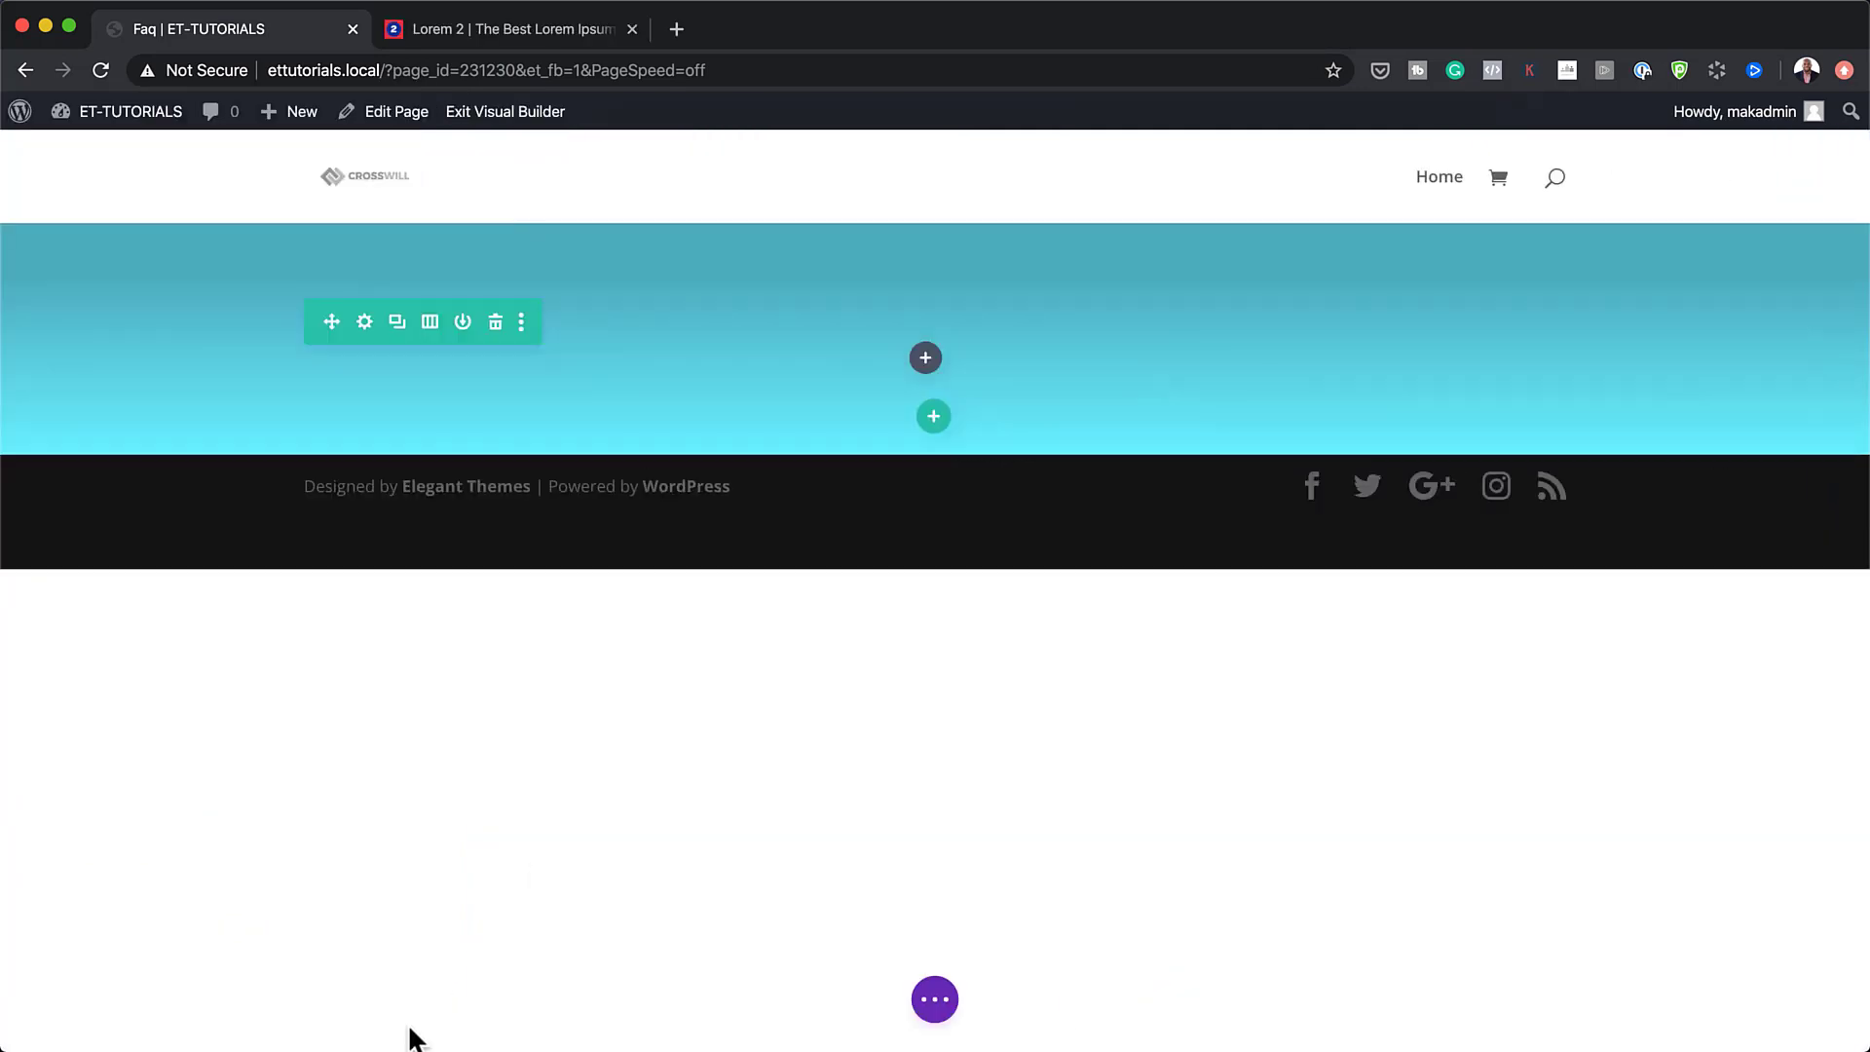
Insert a Text module into the empty single-column row.
{"action": "left_click", "coordinate": [926, 360]}
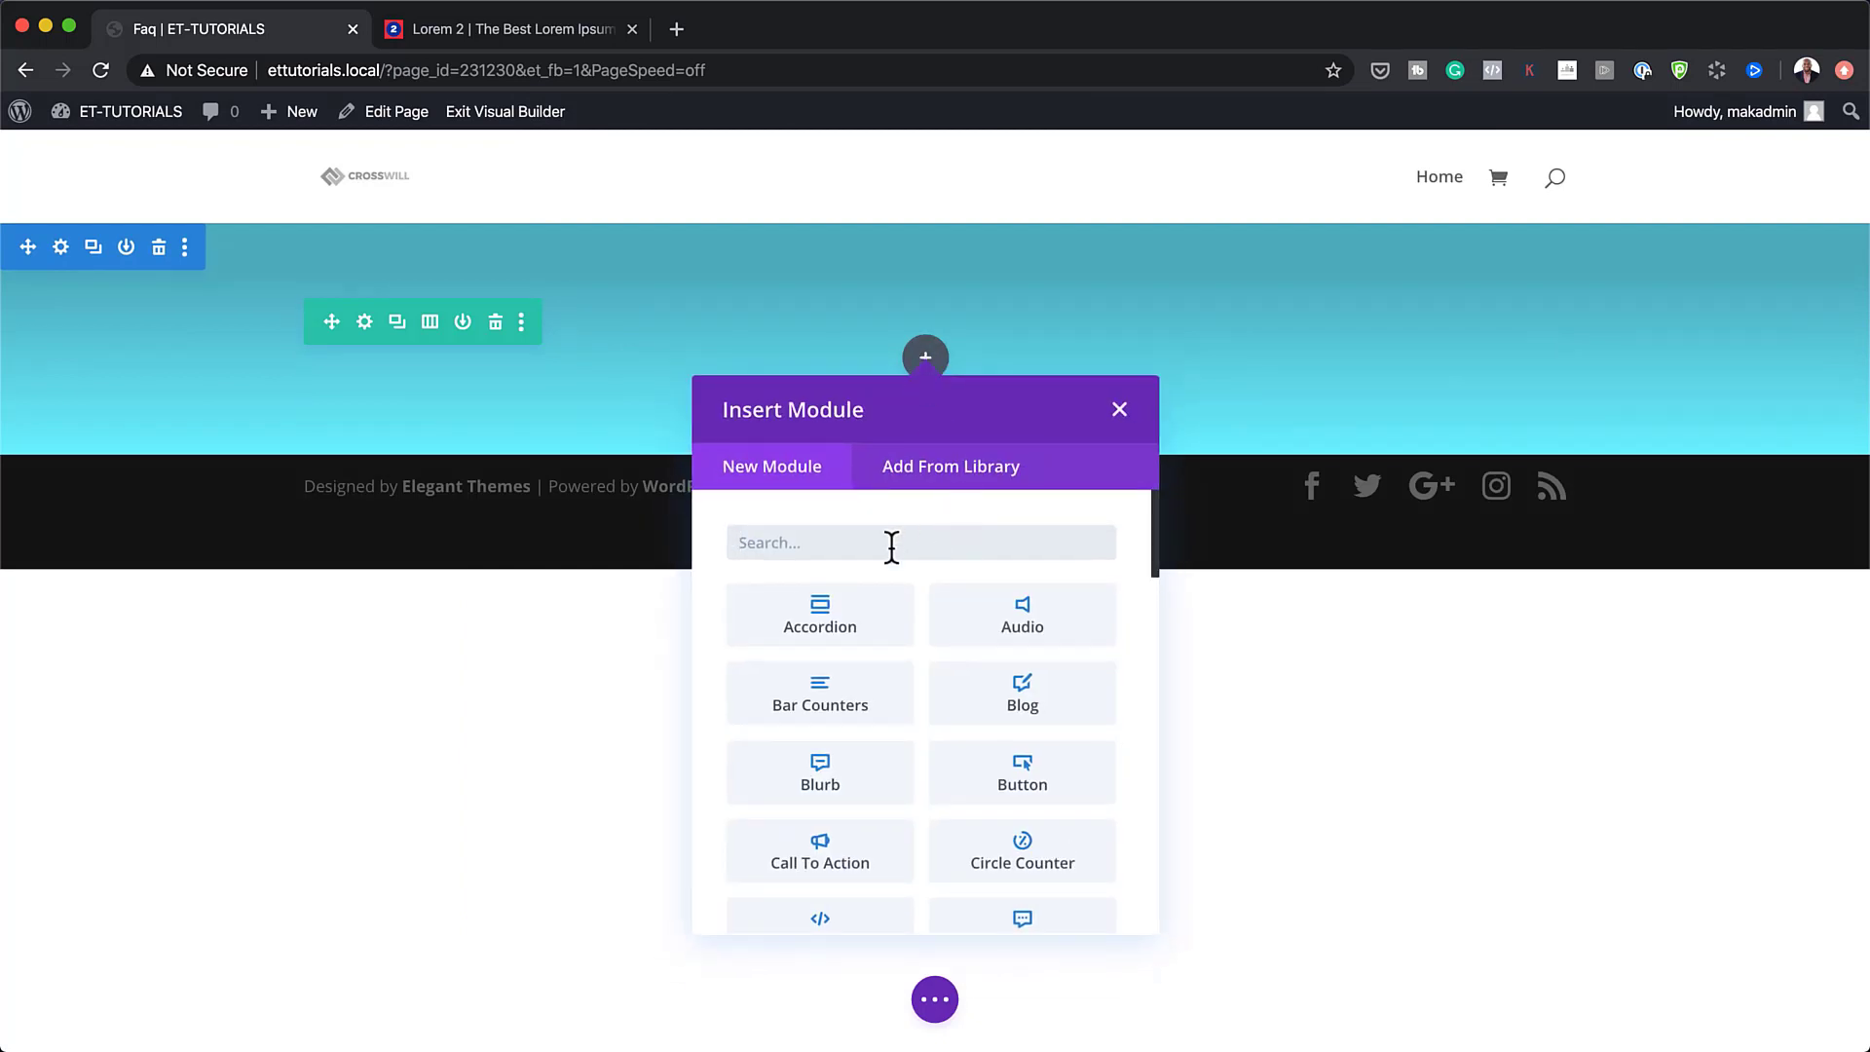
{"action": "type", "text": "text"}
{"action": "left_click", "coordinate": [891, 641]}
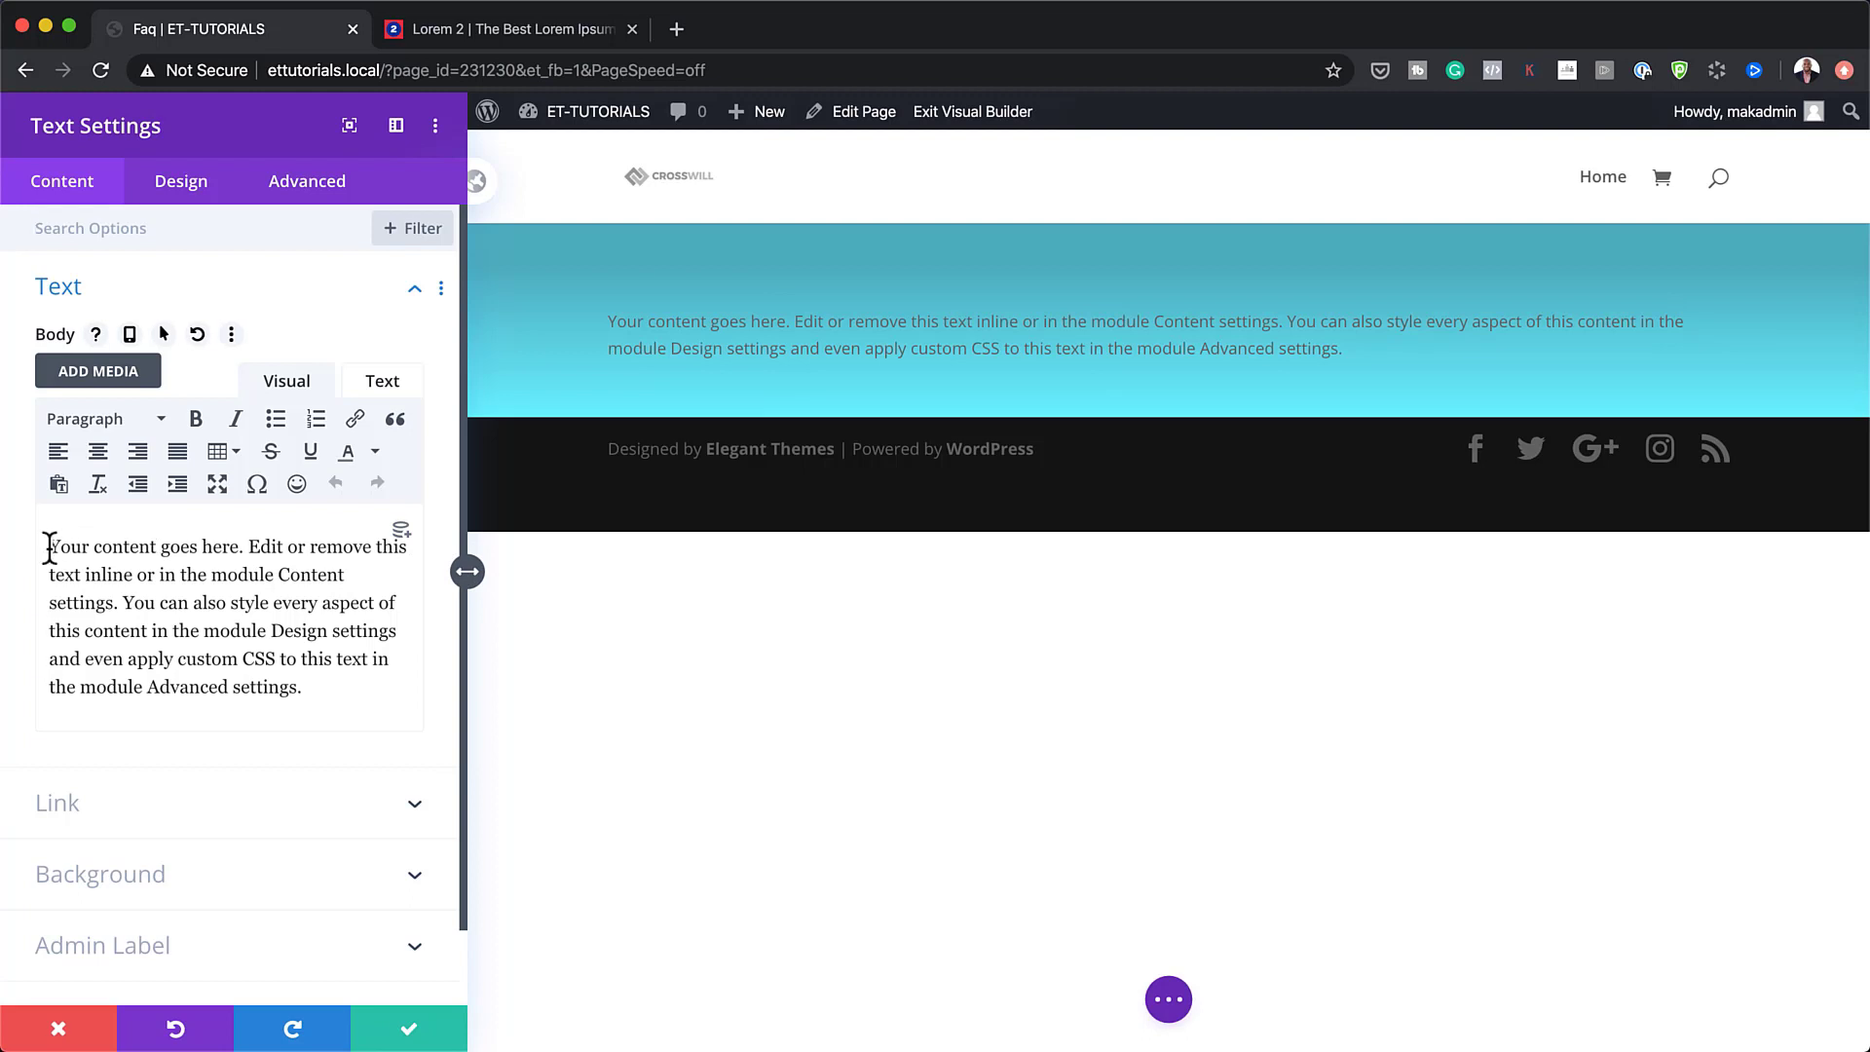
Split off a second body paragraph and replace it with "Lorem ipsum dolor sit amet, consectetuer adipiscing elit. Donec odio. Quisque volutpat mattis eros.".
{"action": "left_click", "coordinate": [254, 547]}
{"action": "key", "text": "Return"}
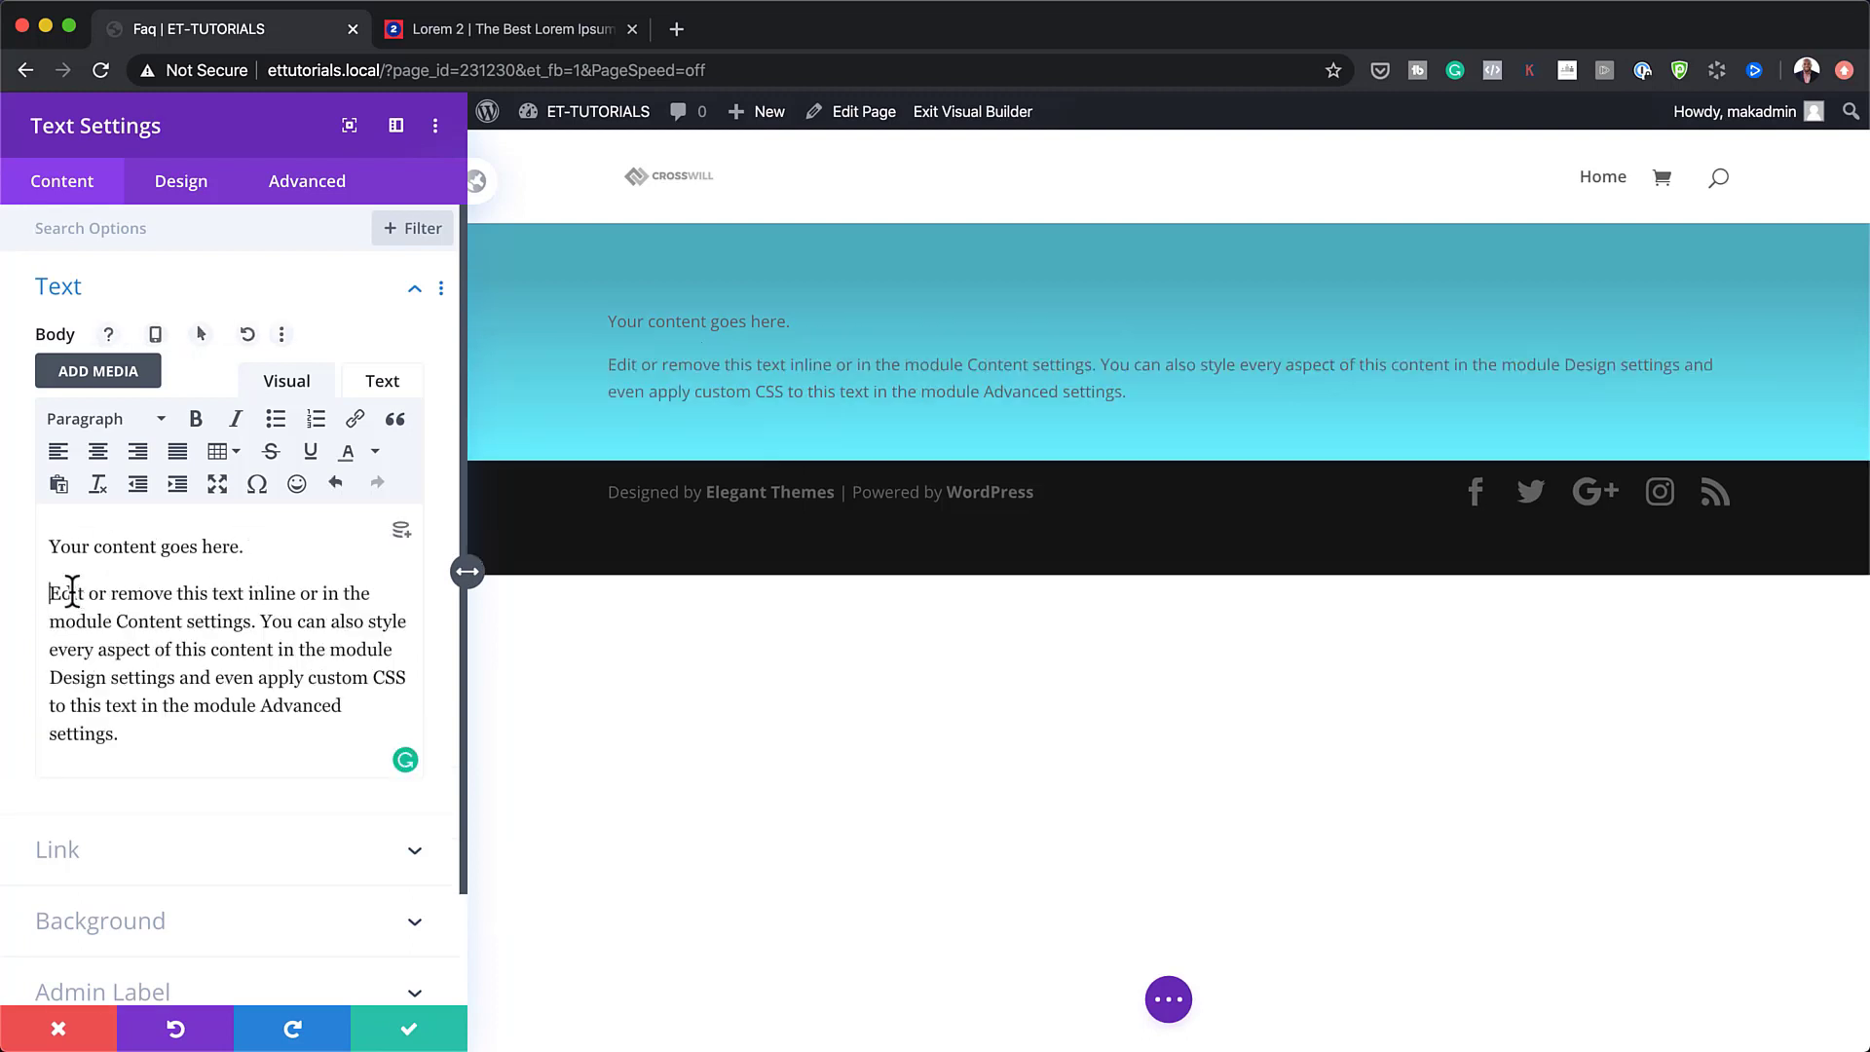
{"action": "left_click_drag", "start_coordinate": [49, 584], "coordinate": [179, 732]}
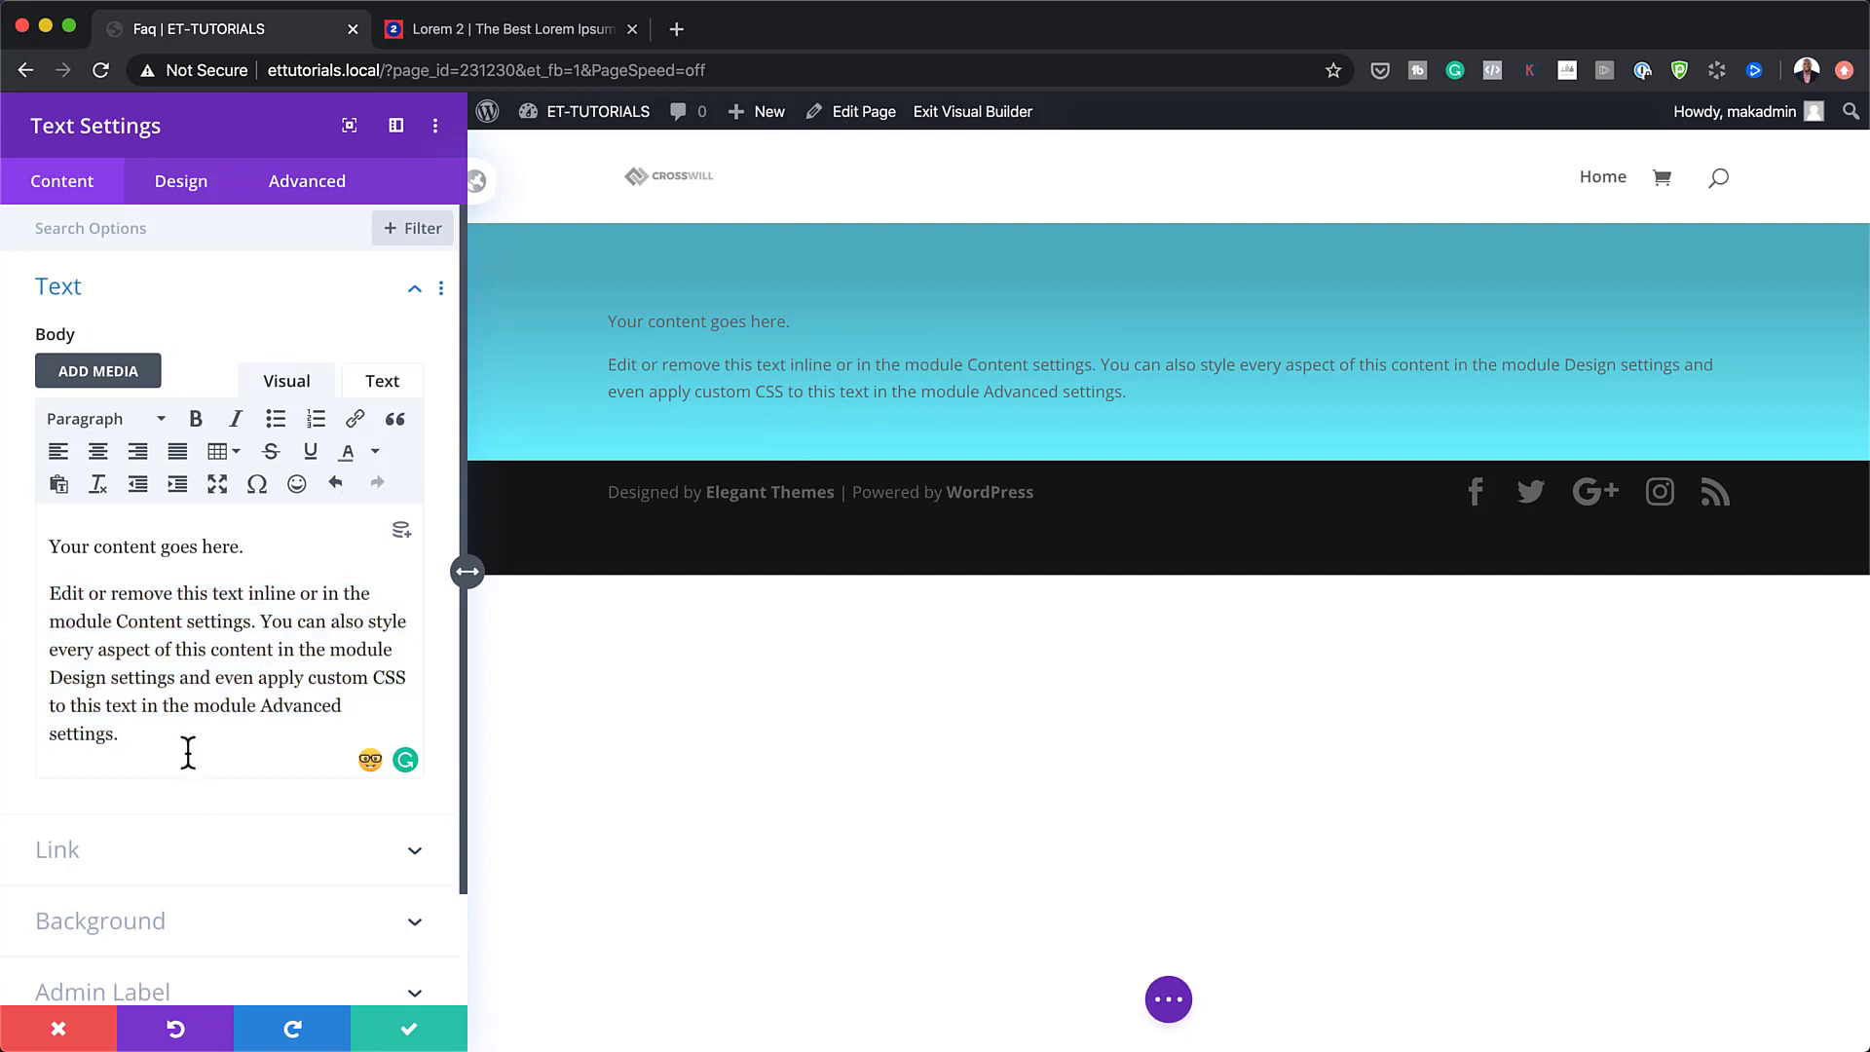
{"action": "type", "text": "Lorem ipsum dolor sit amet, consectetuer adipiscing elit. Donec odio. Quisque volutpat mattis eros."}
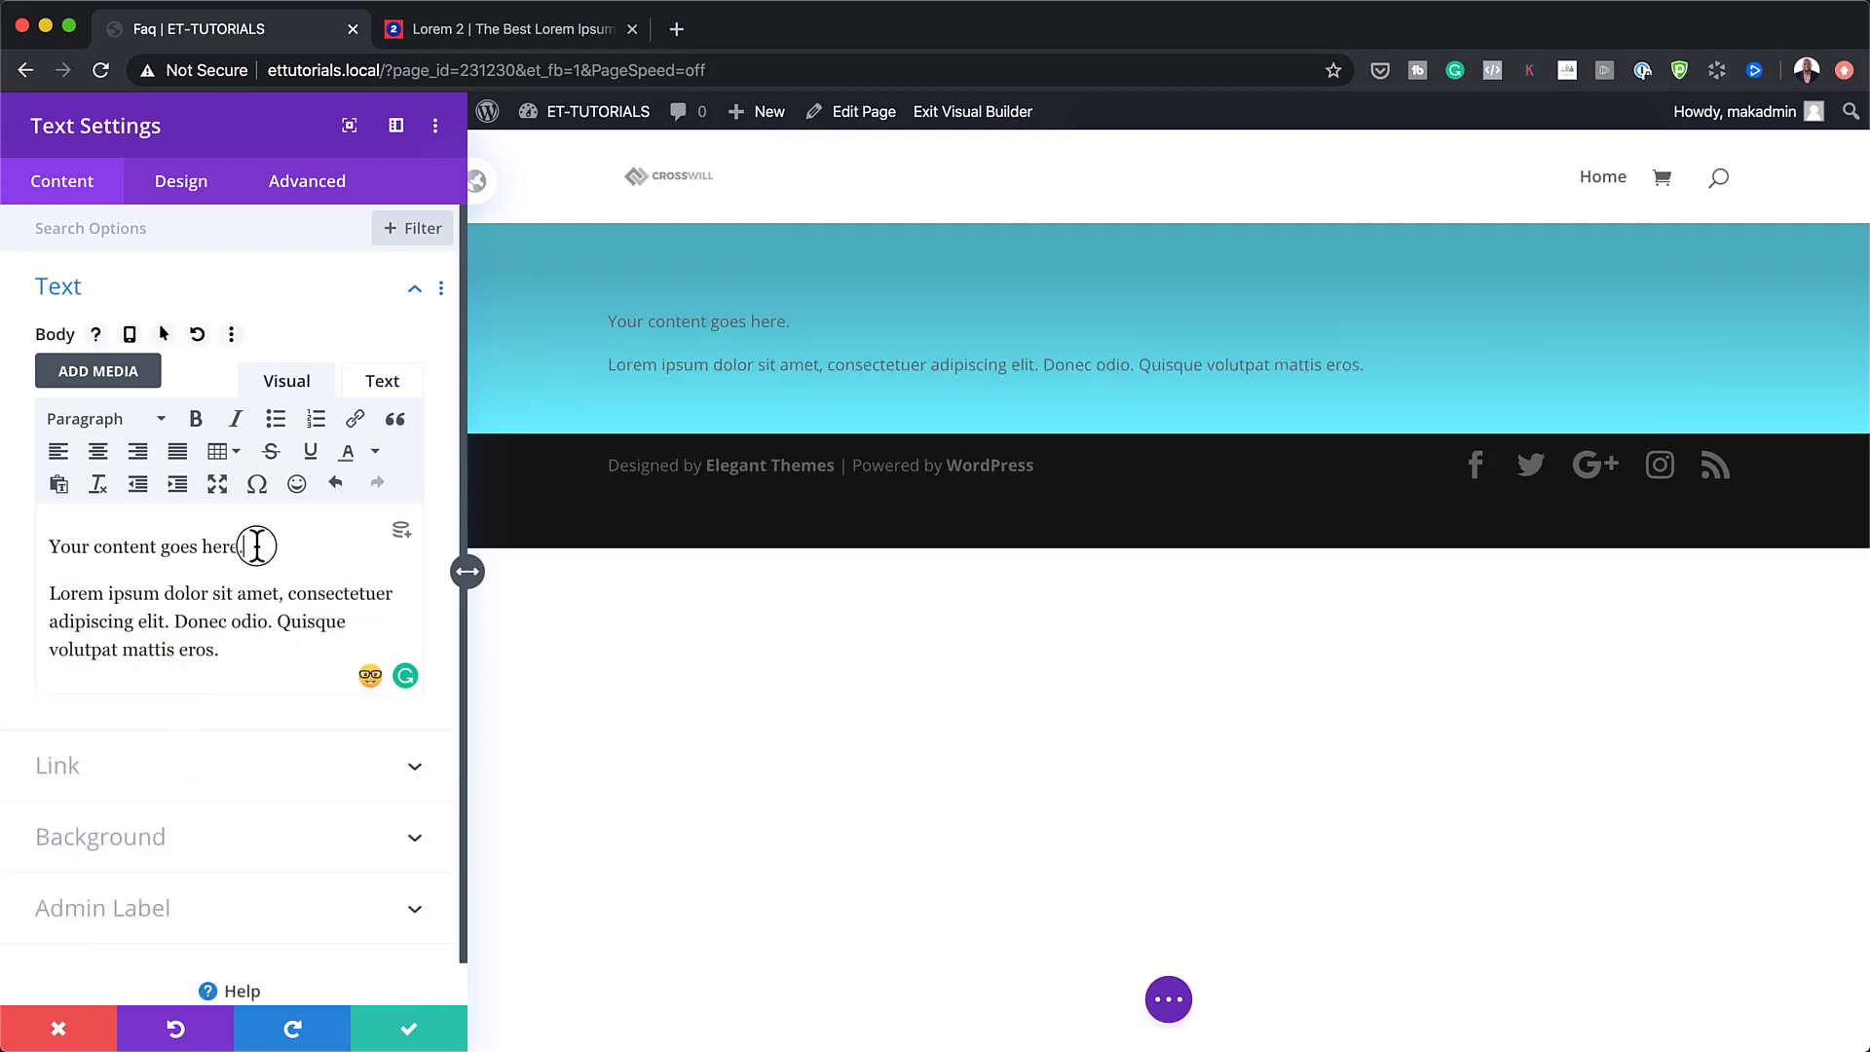
Replace the first body line with "FREQUENTLY ASKED QUESTIONS" and format it as Heading 2.
{"action": "left_click_drag", "start_coordinate": [251, 547], "coordinate": [41, 546]}
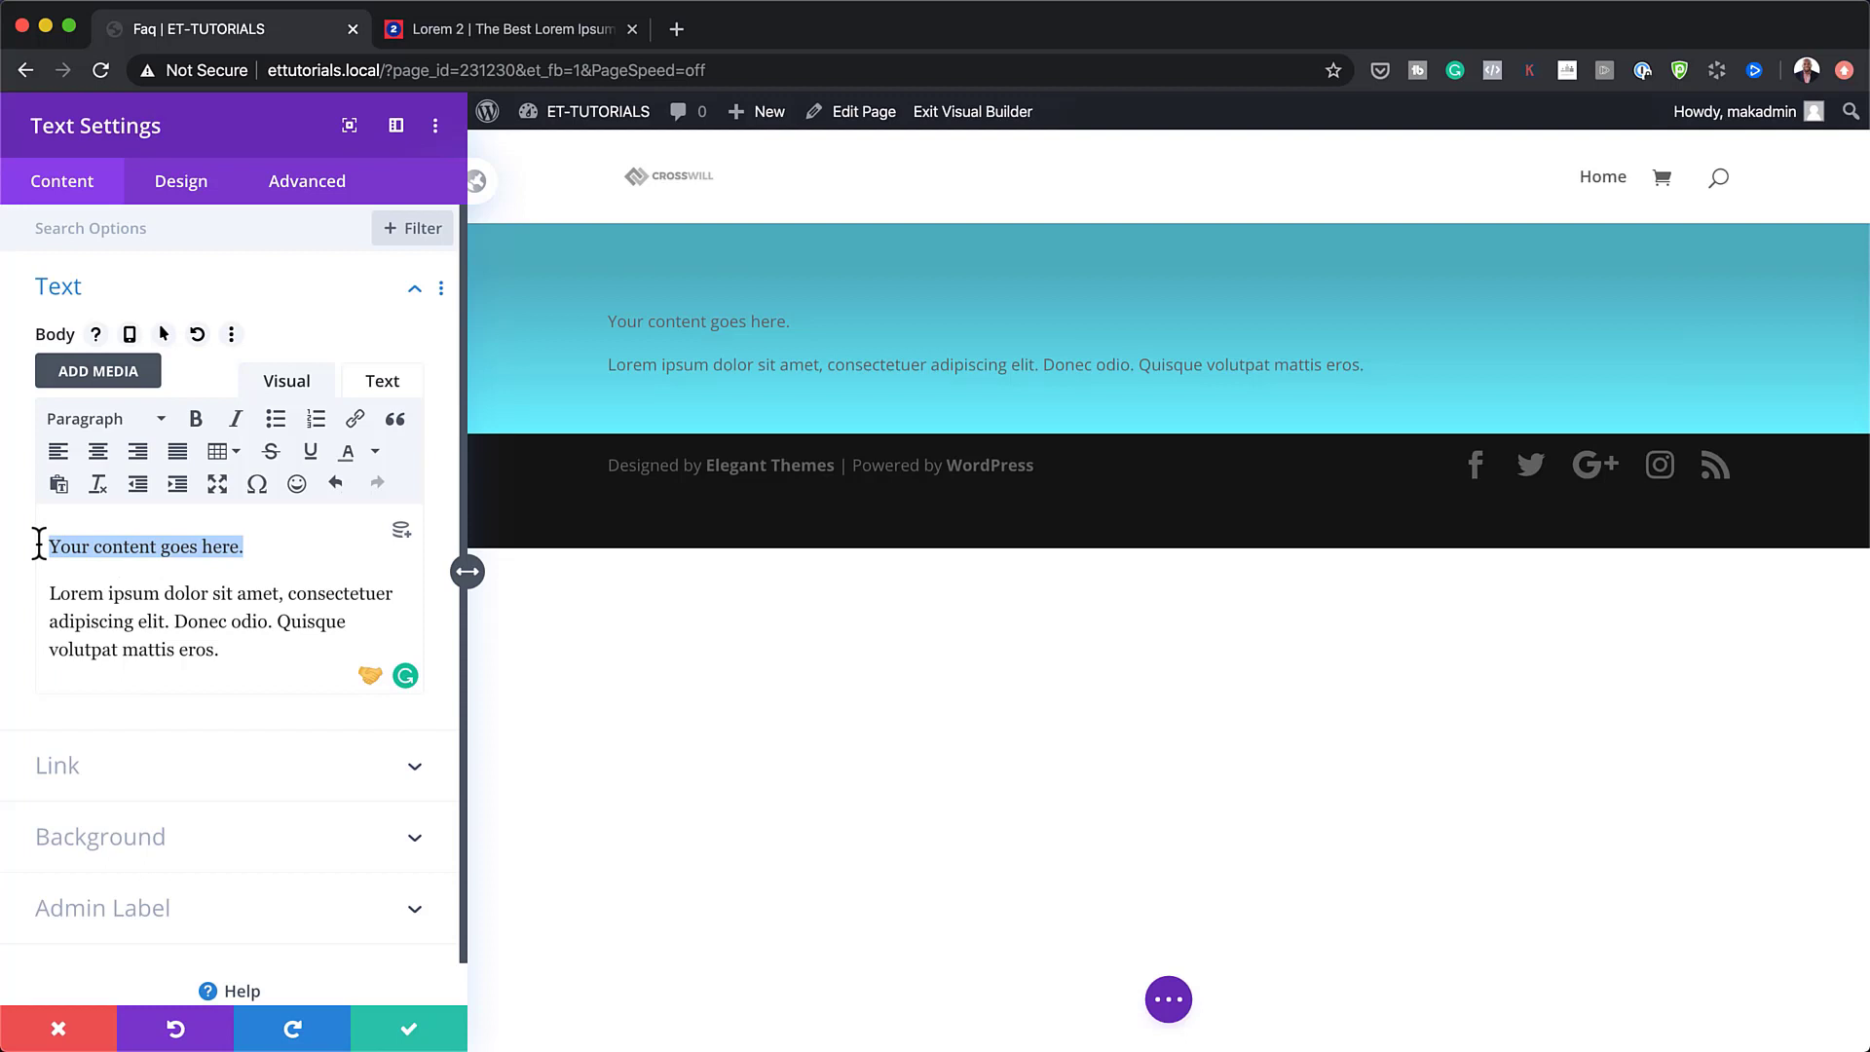
{"action": "key", "text": "BackSpace"}
{"action": "type", "text": "FREQUENTLY ASKED QUESTIONS"}
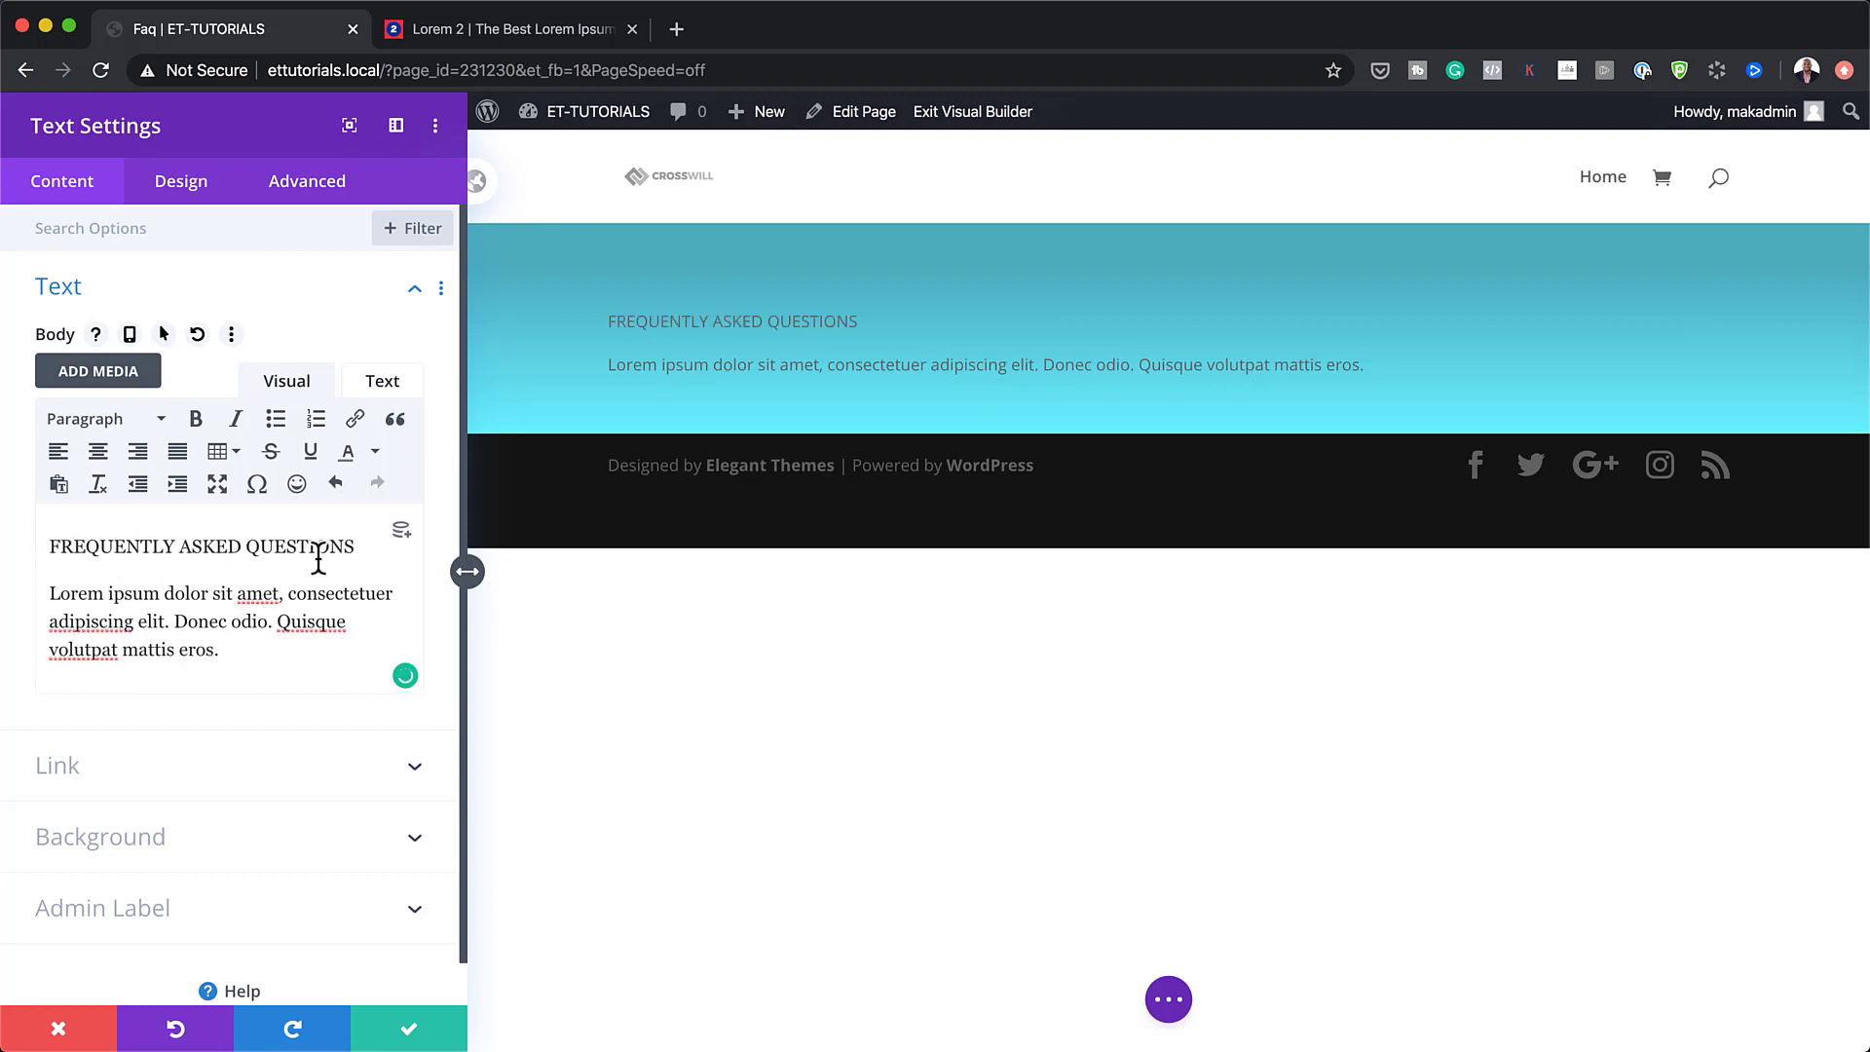
{"action": "left_click_drag", "start_coordinate": [367, 553], "coordinate": [41, 553]}
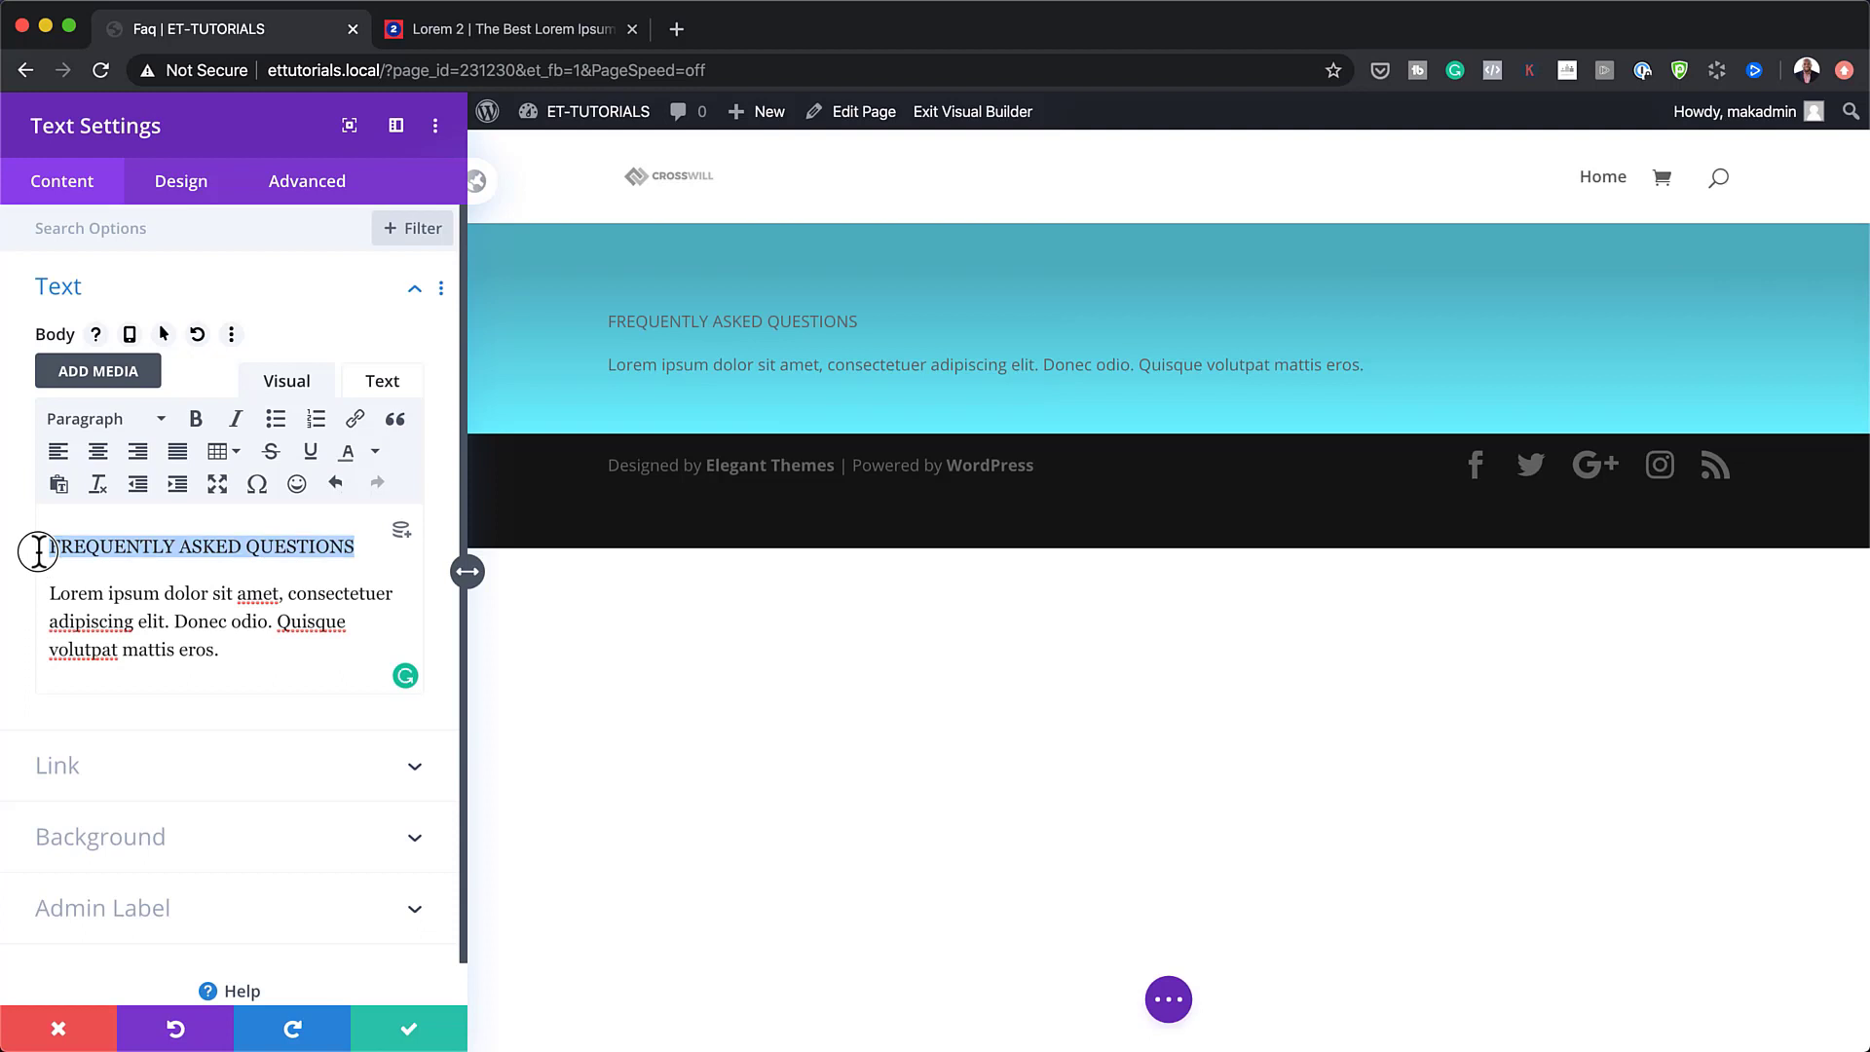
{"action": "left_click", "coordinate": [97, 420]}
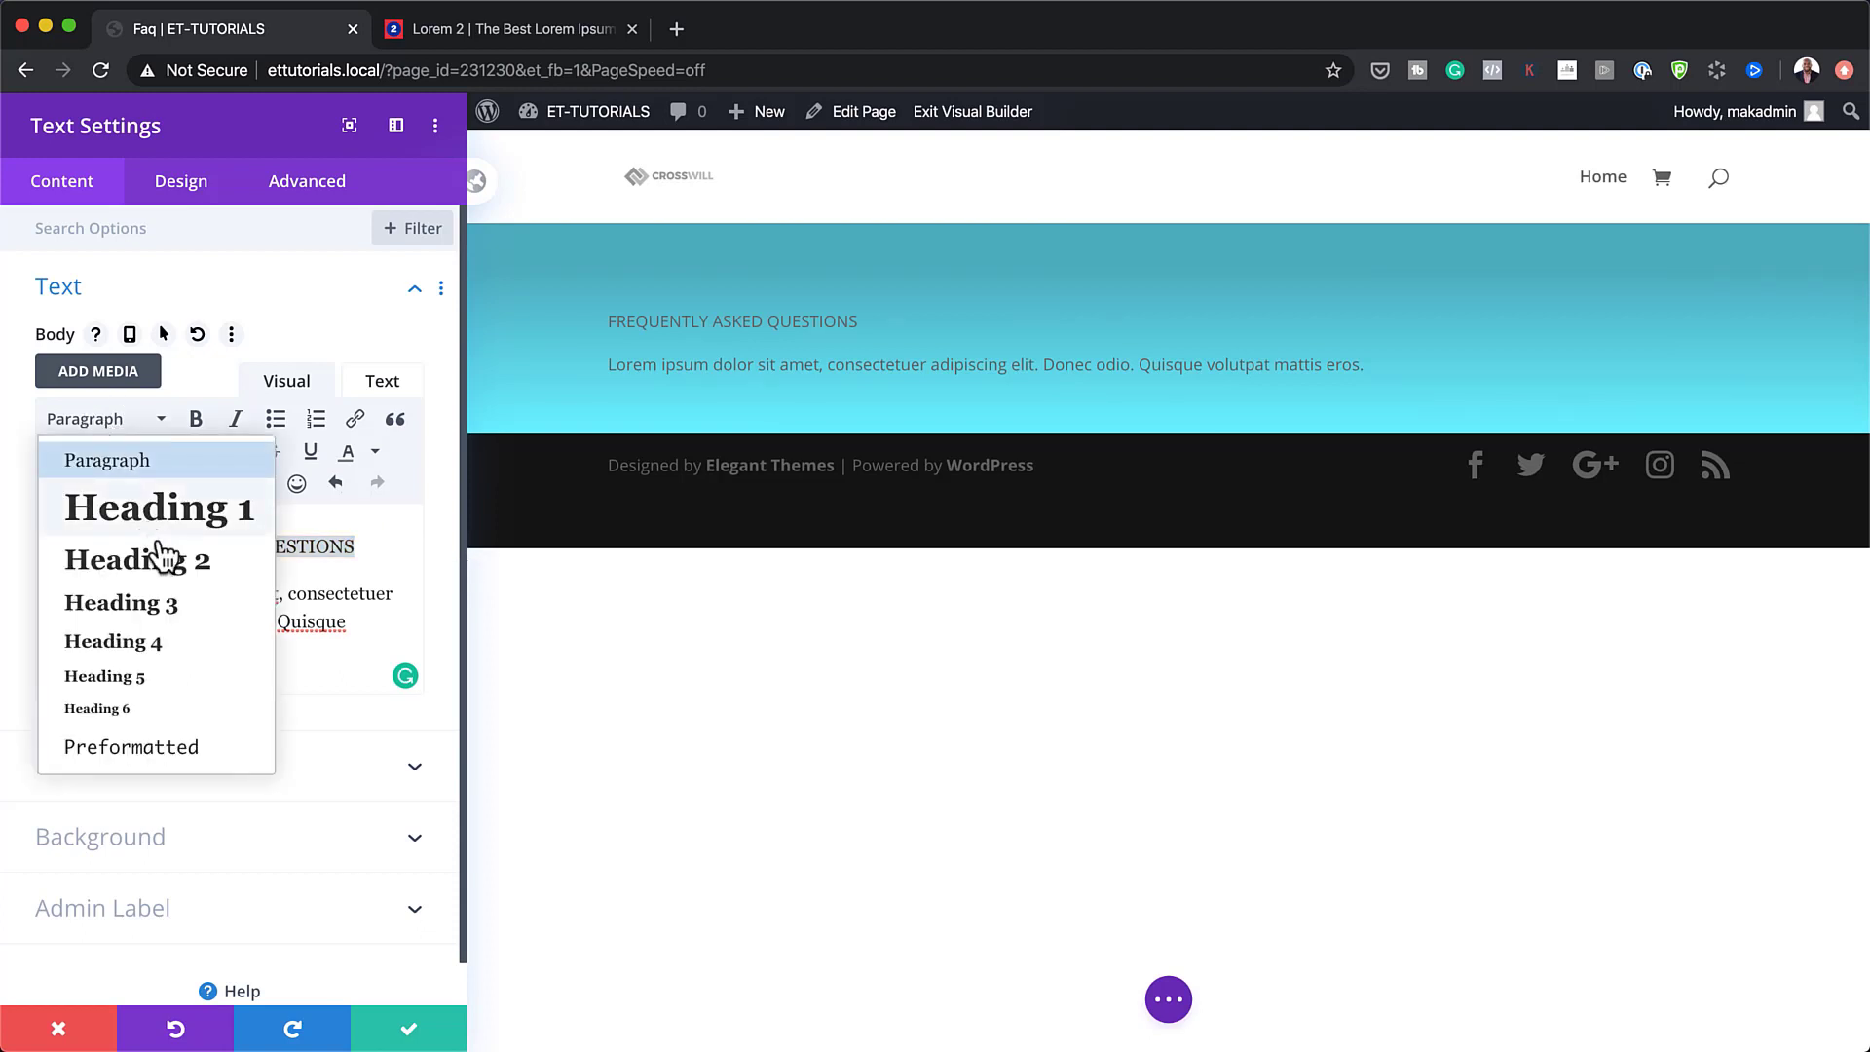
{"action": "left_click", "coordinate": [156, 574]}
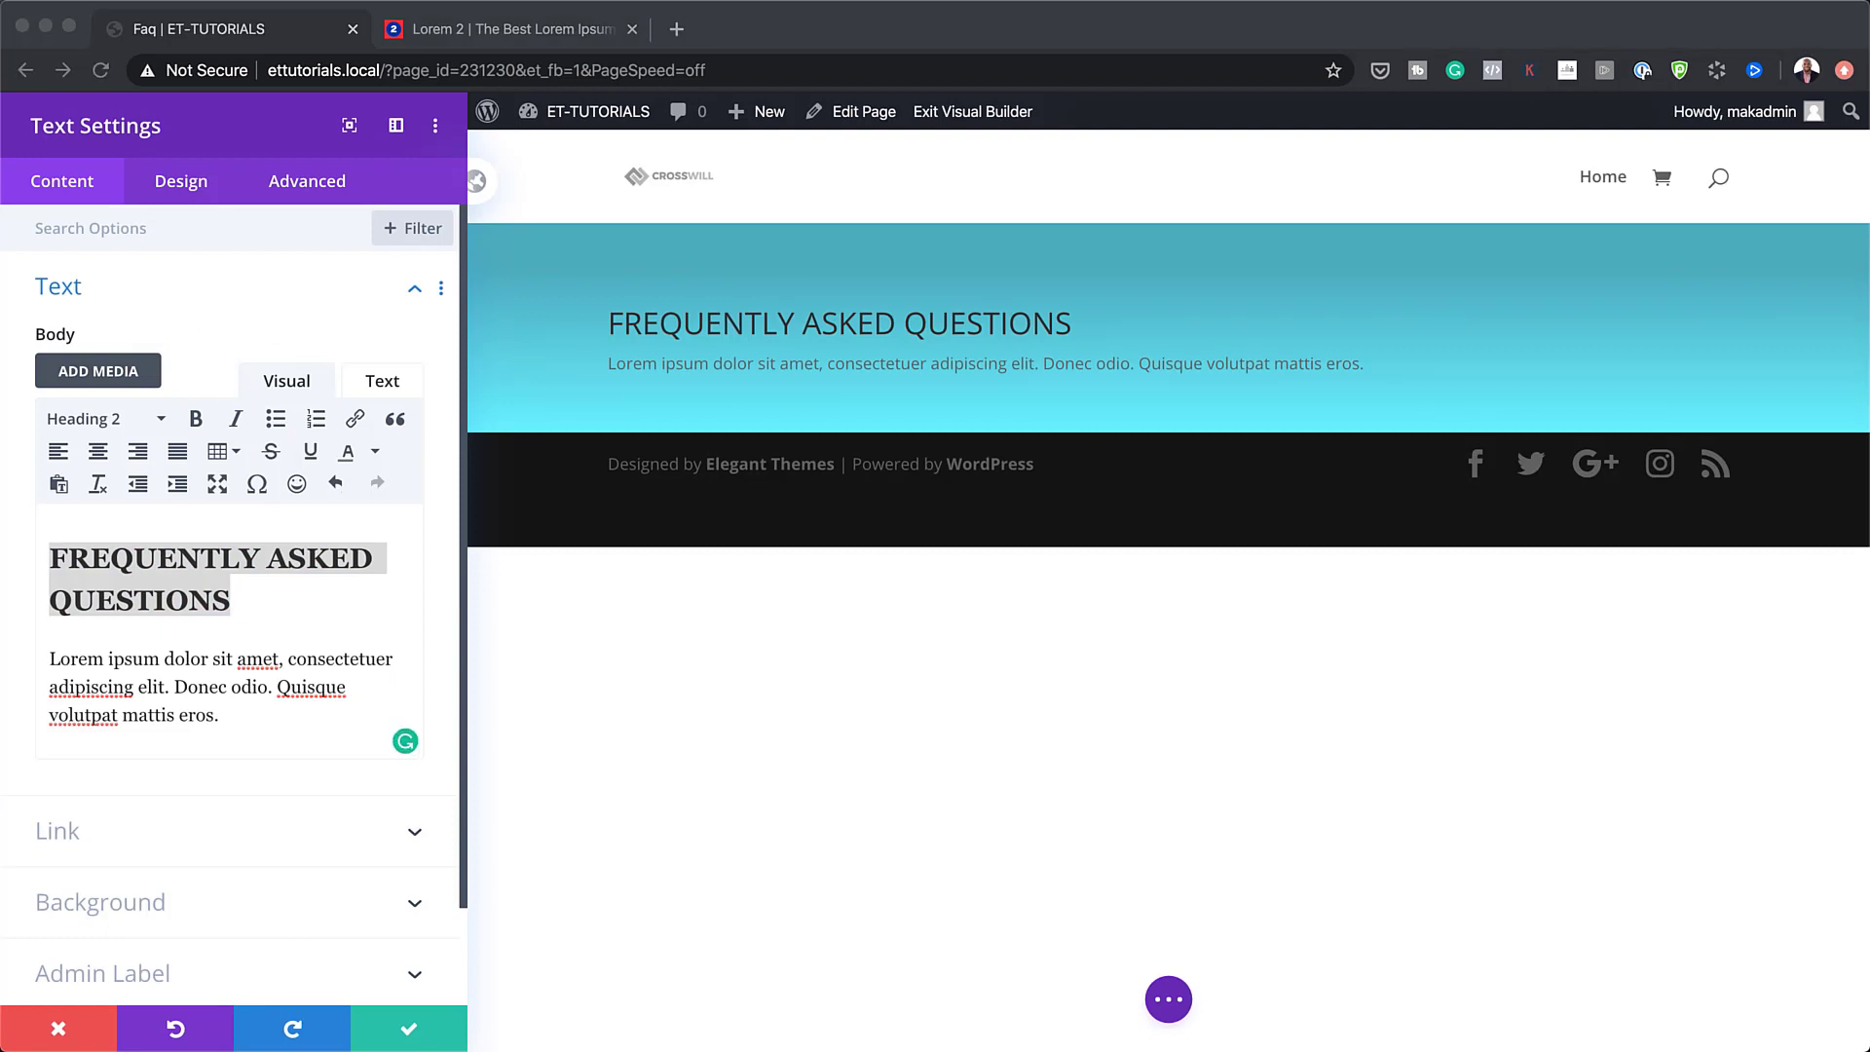
Set the Text module's body text color to white and its font to Actor.
{"action": "left_click", "coordinate": [186, 184]}
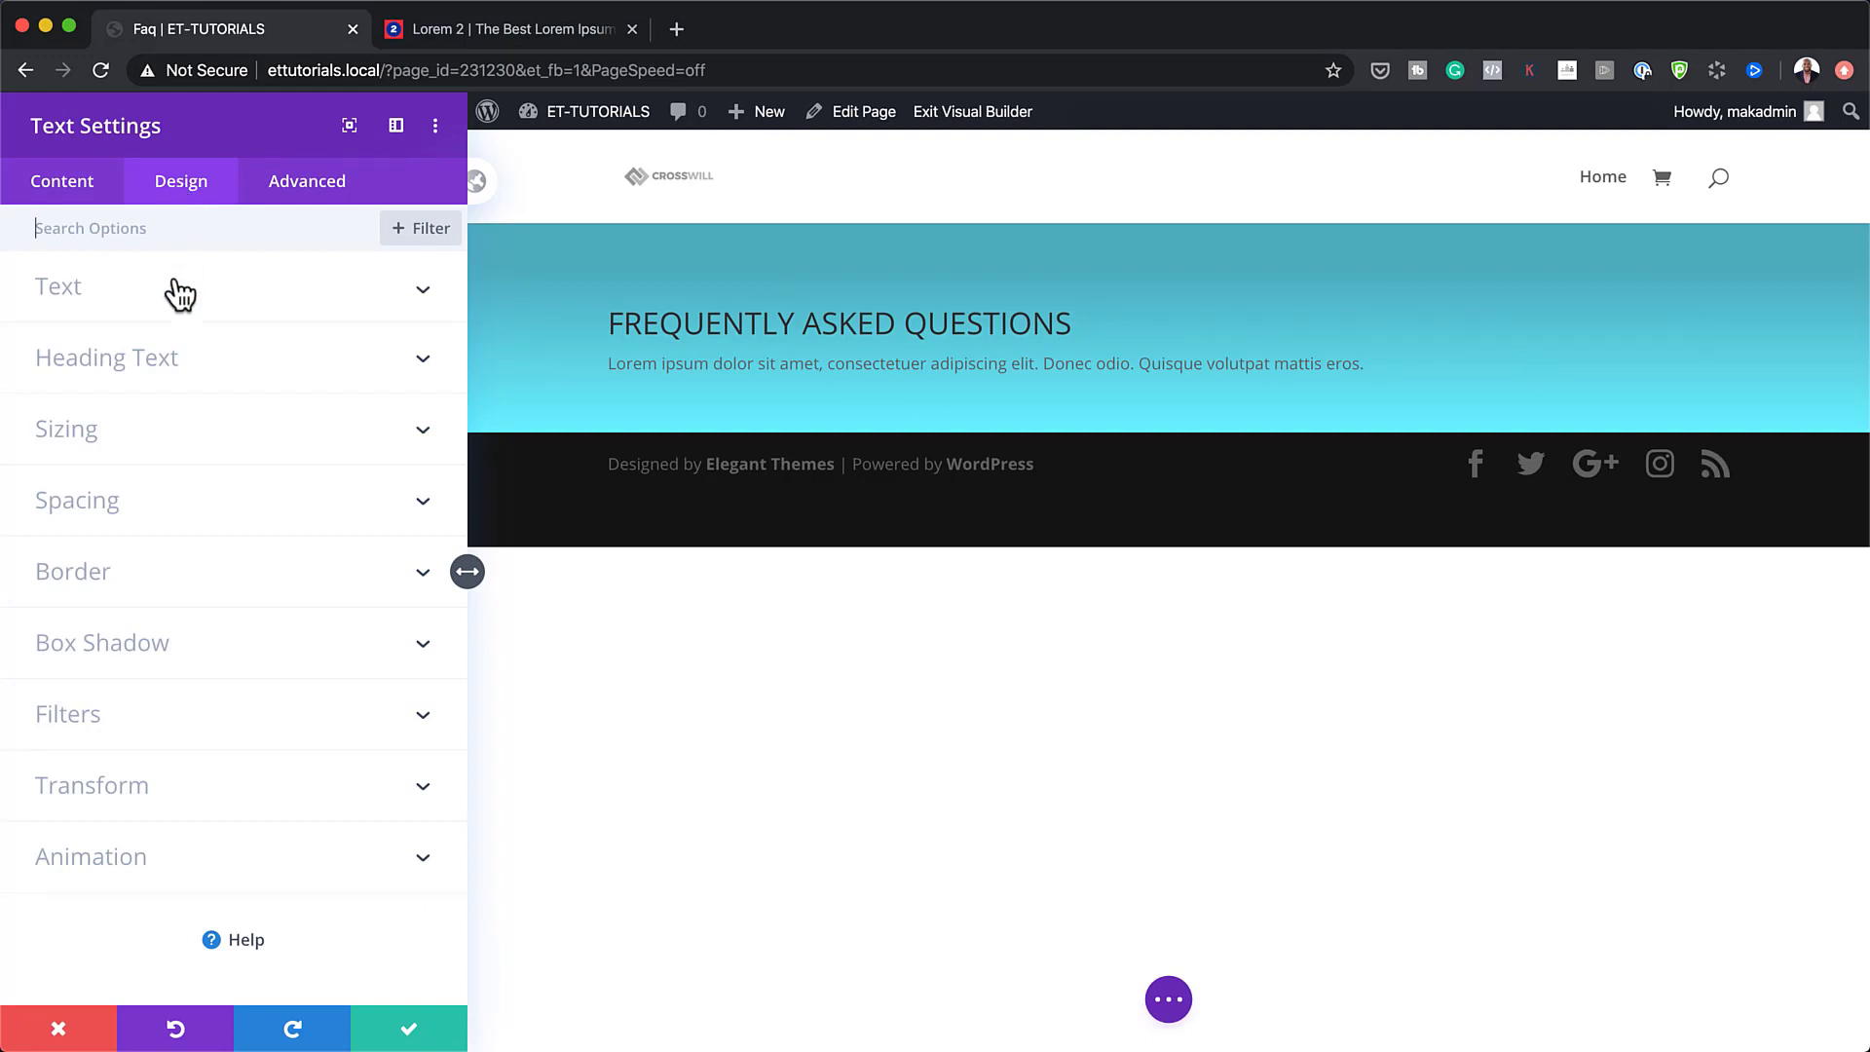
{"action": "left_click", "coordinate": [127, 297]}
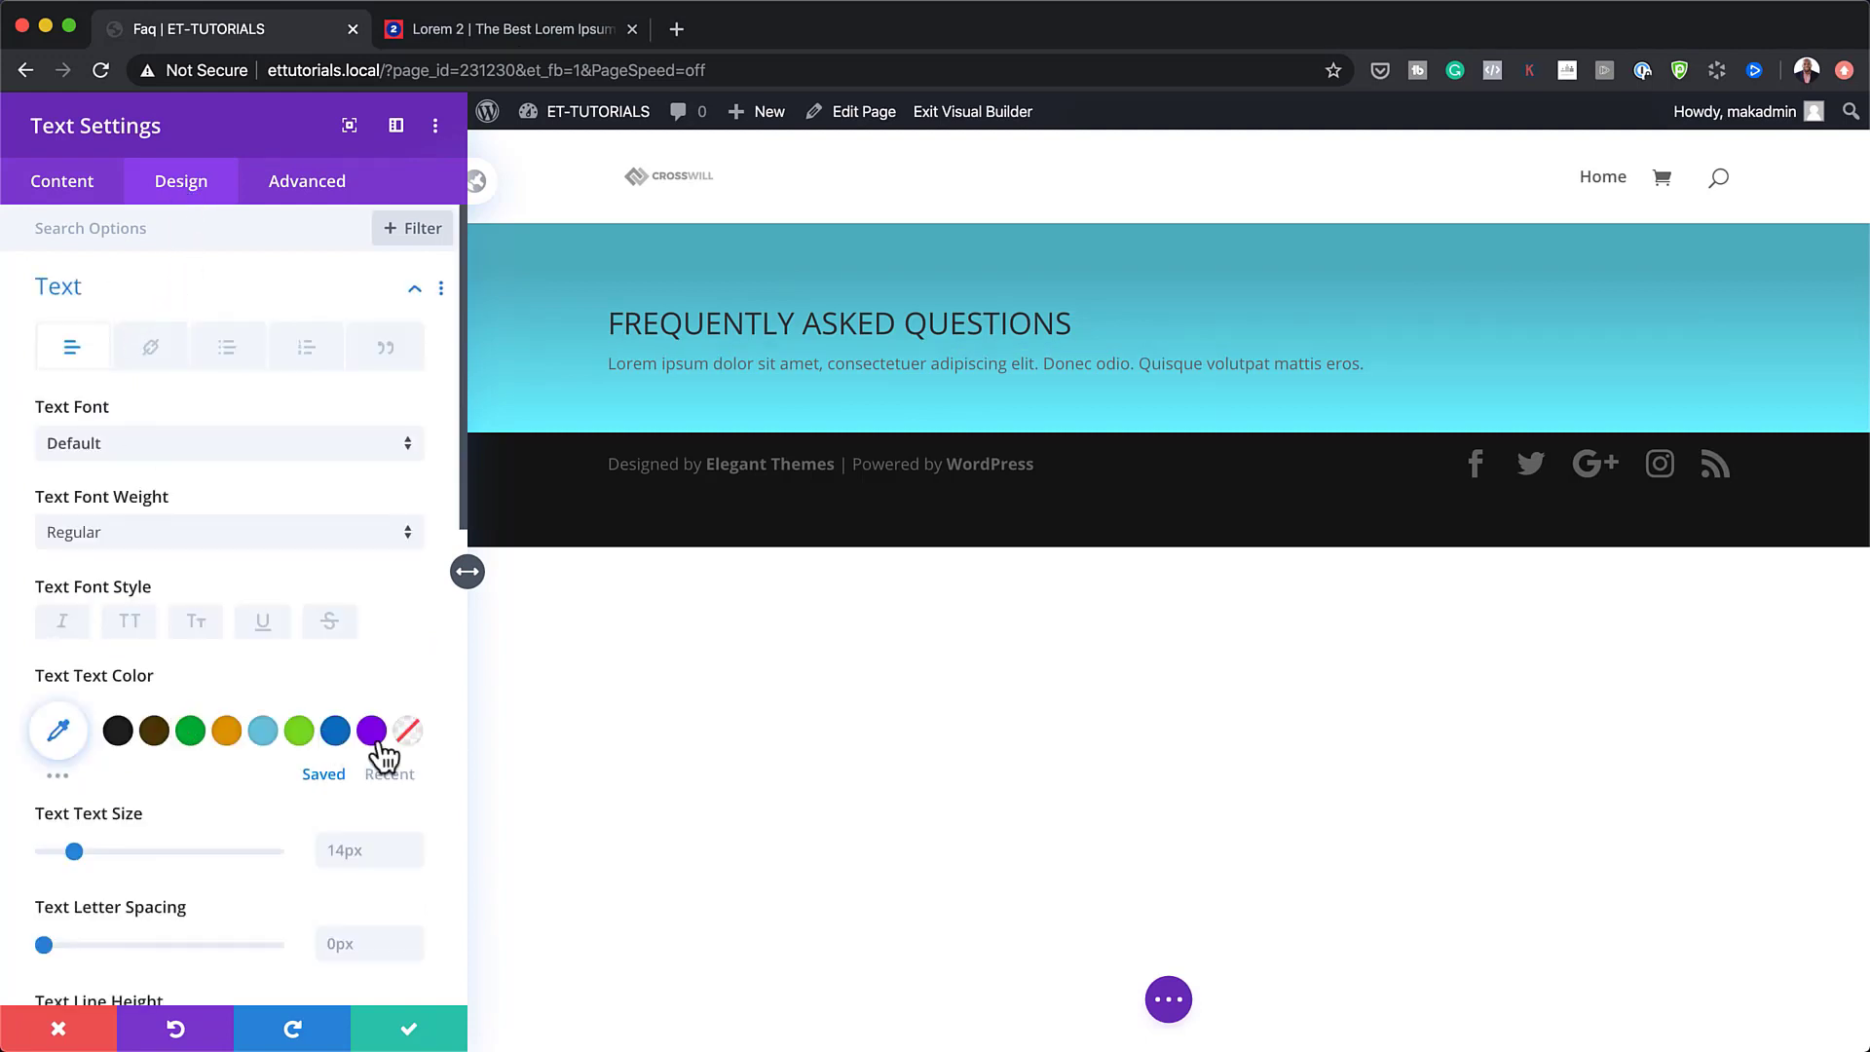
{"action": "left_click", "coordinate": [70, 732]}
{"action": "left_click_drag", "start_coordinate": [93, 779], "coordinate": [20, 693]}
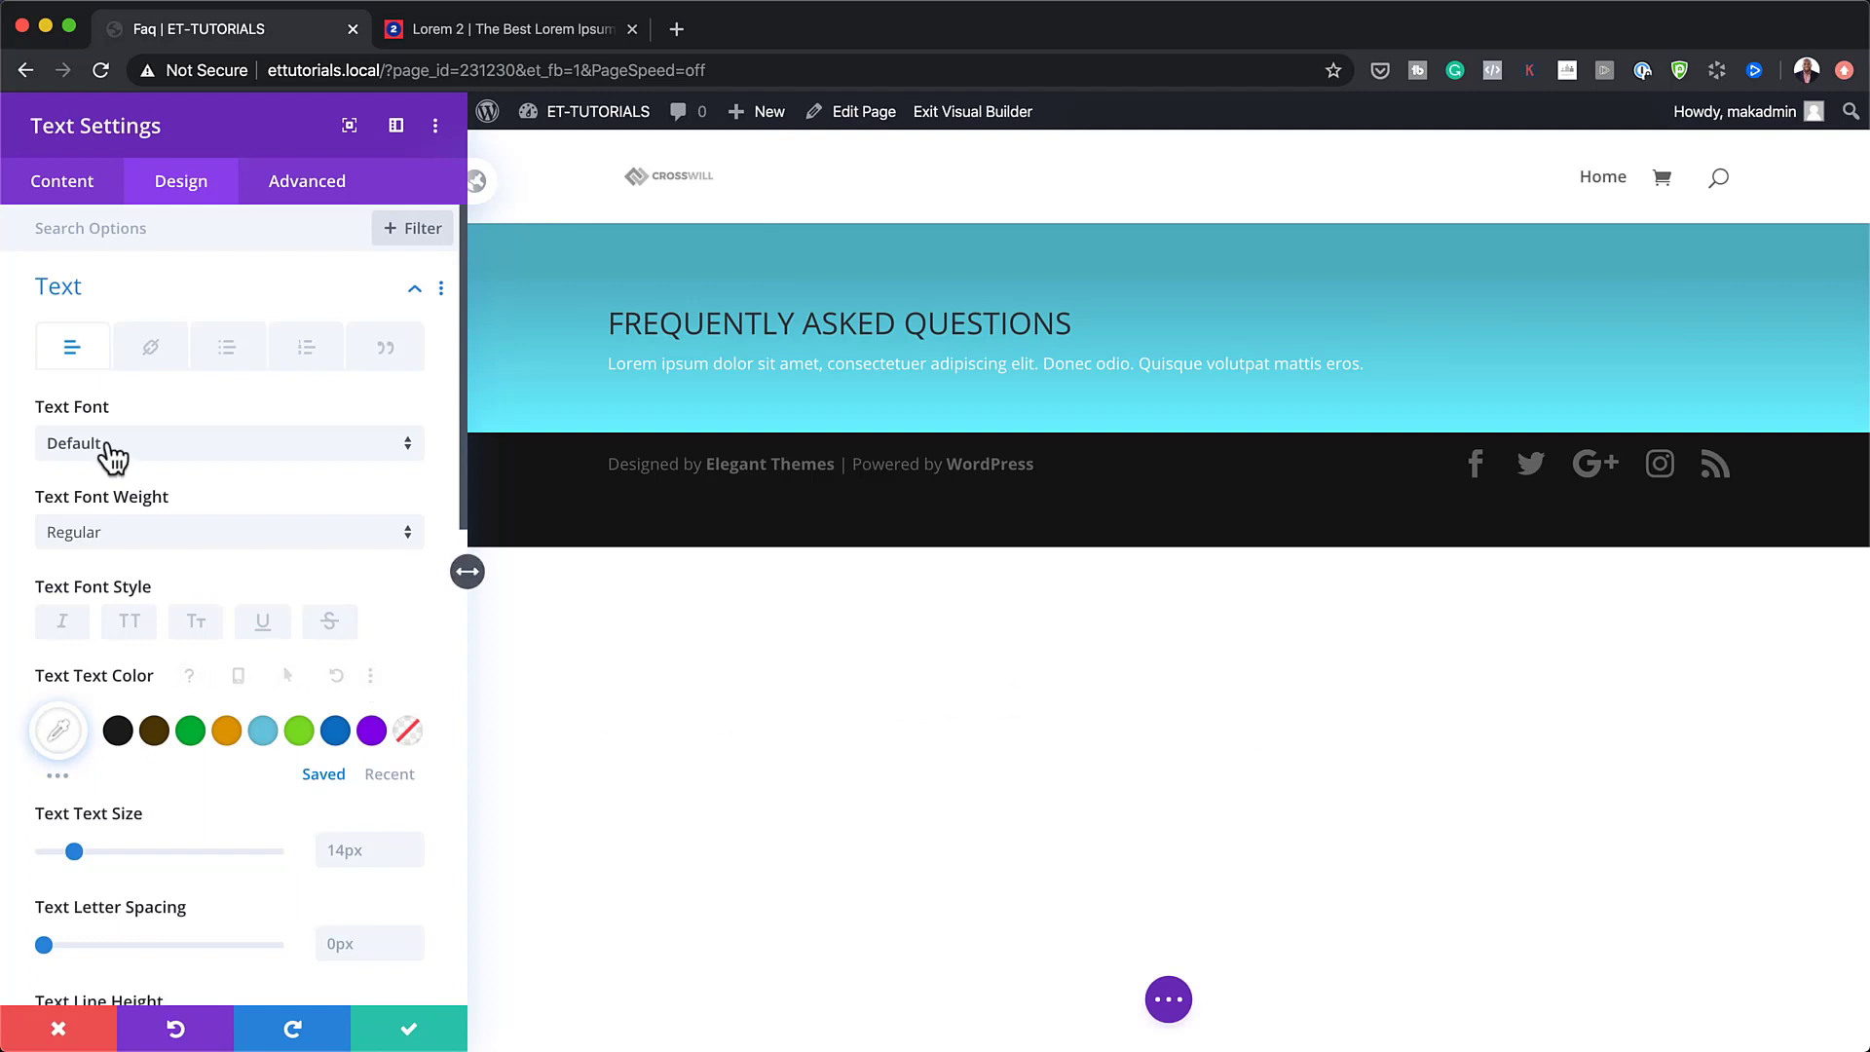
{"action": "left_click", "coordinate": [210, 446]}
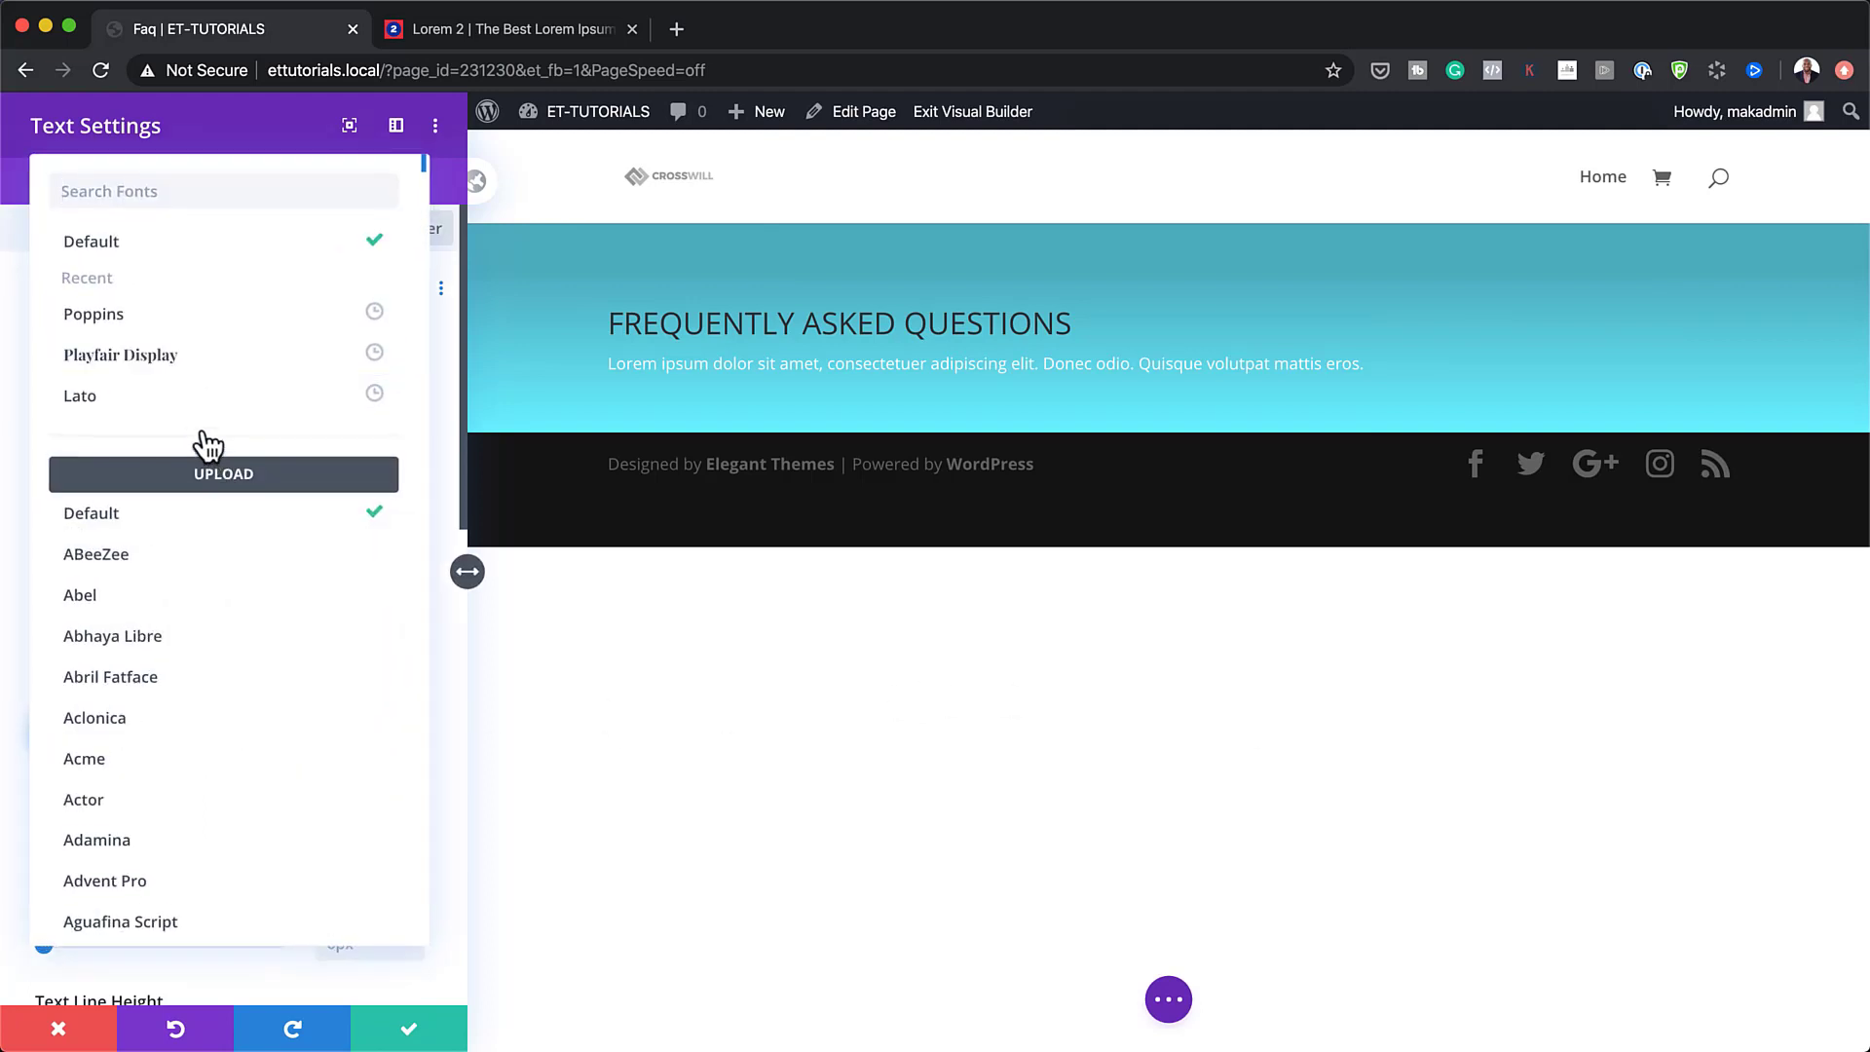
{"action": "type", "text": "actor"}
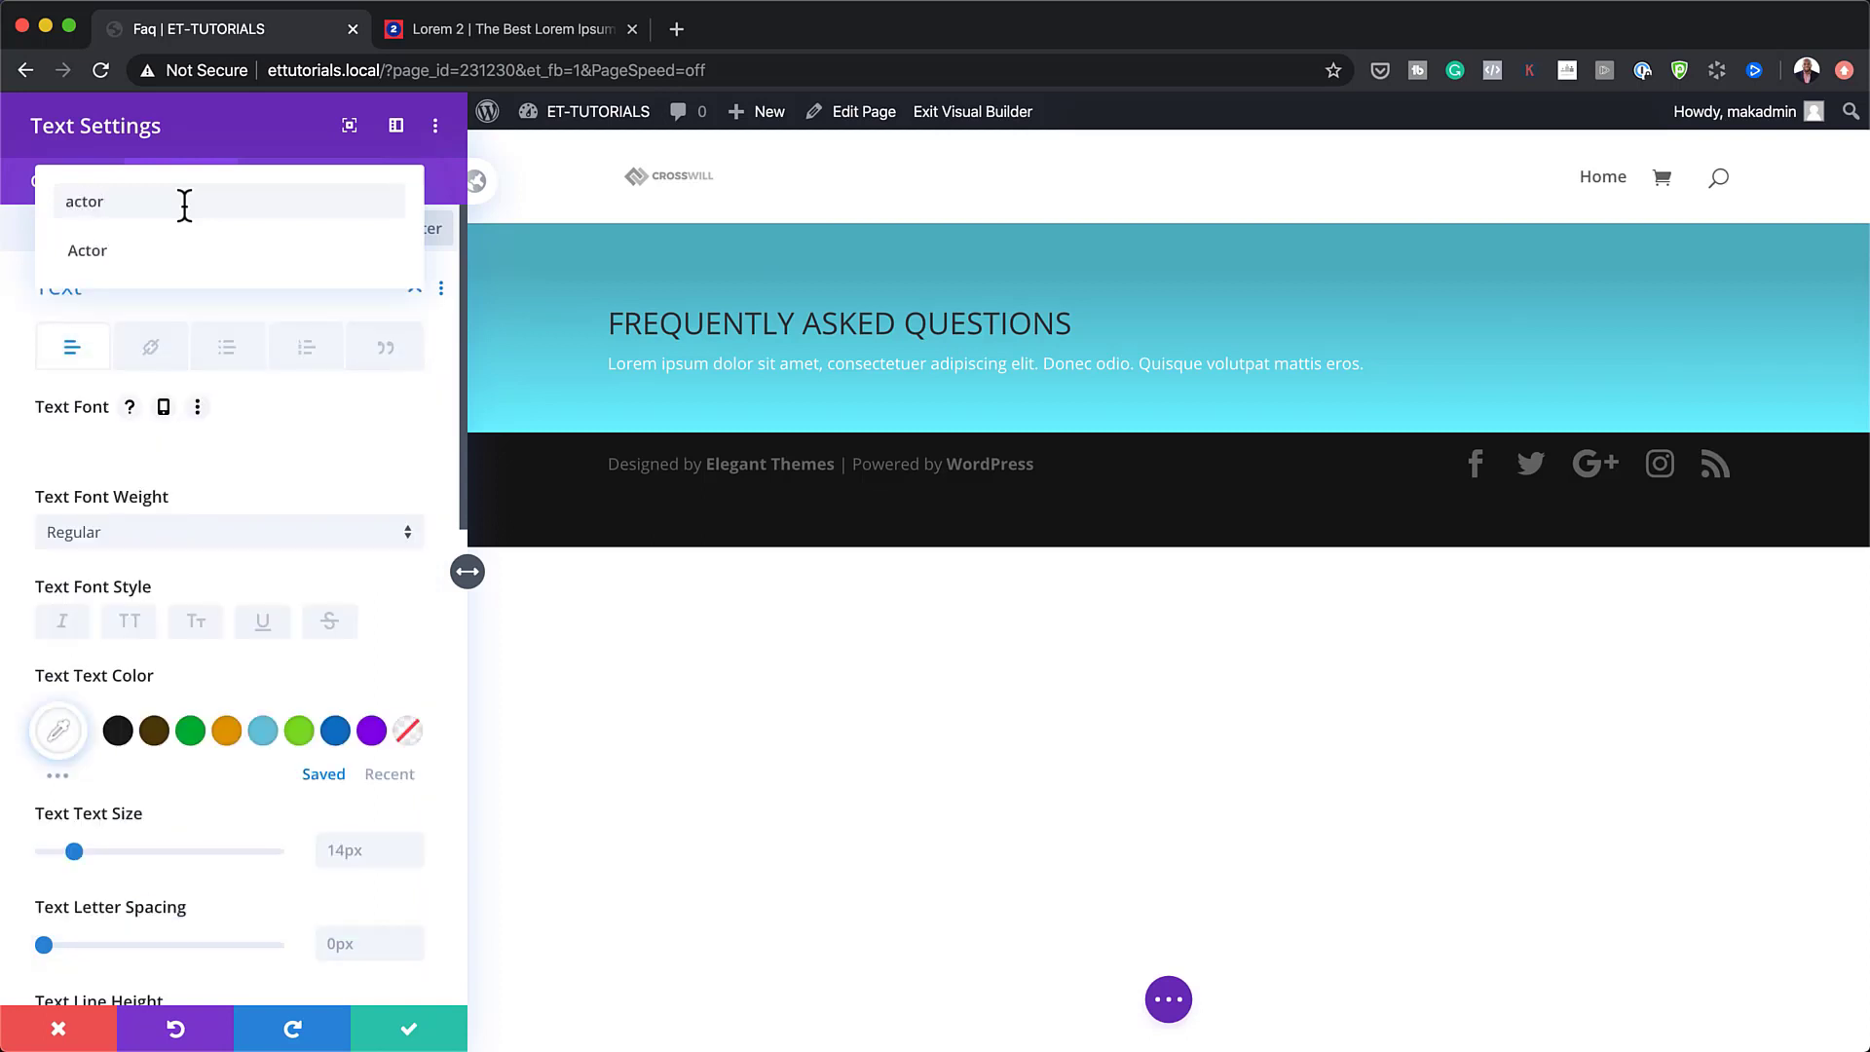
{"action": "left_click", "coordinate": [151, 251]}
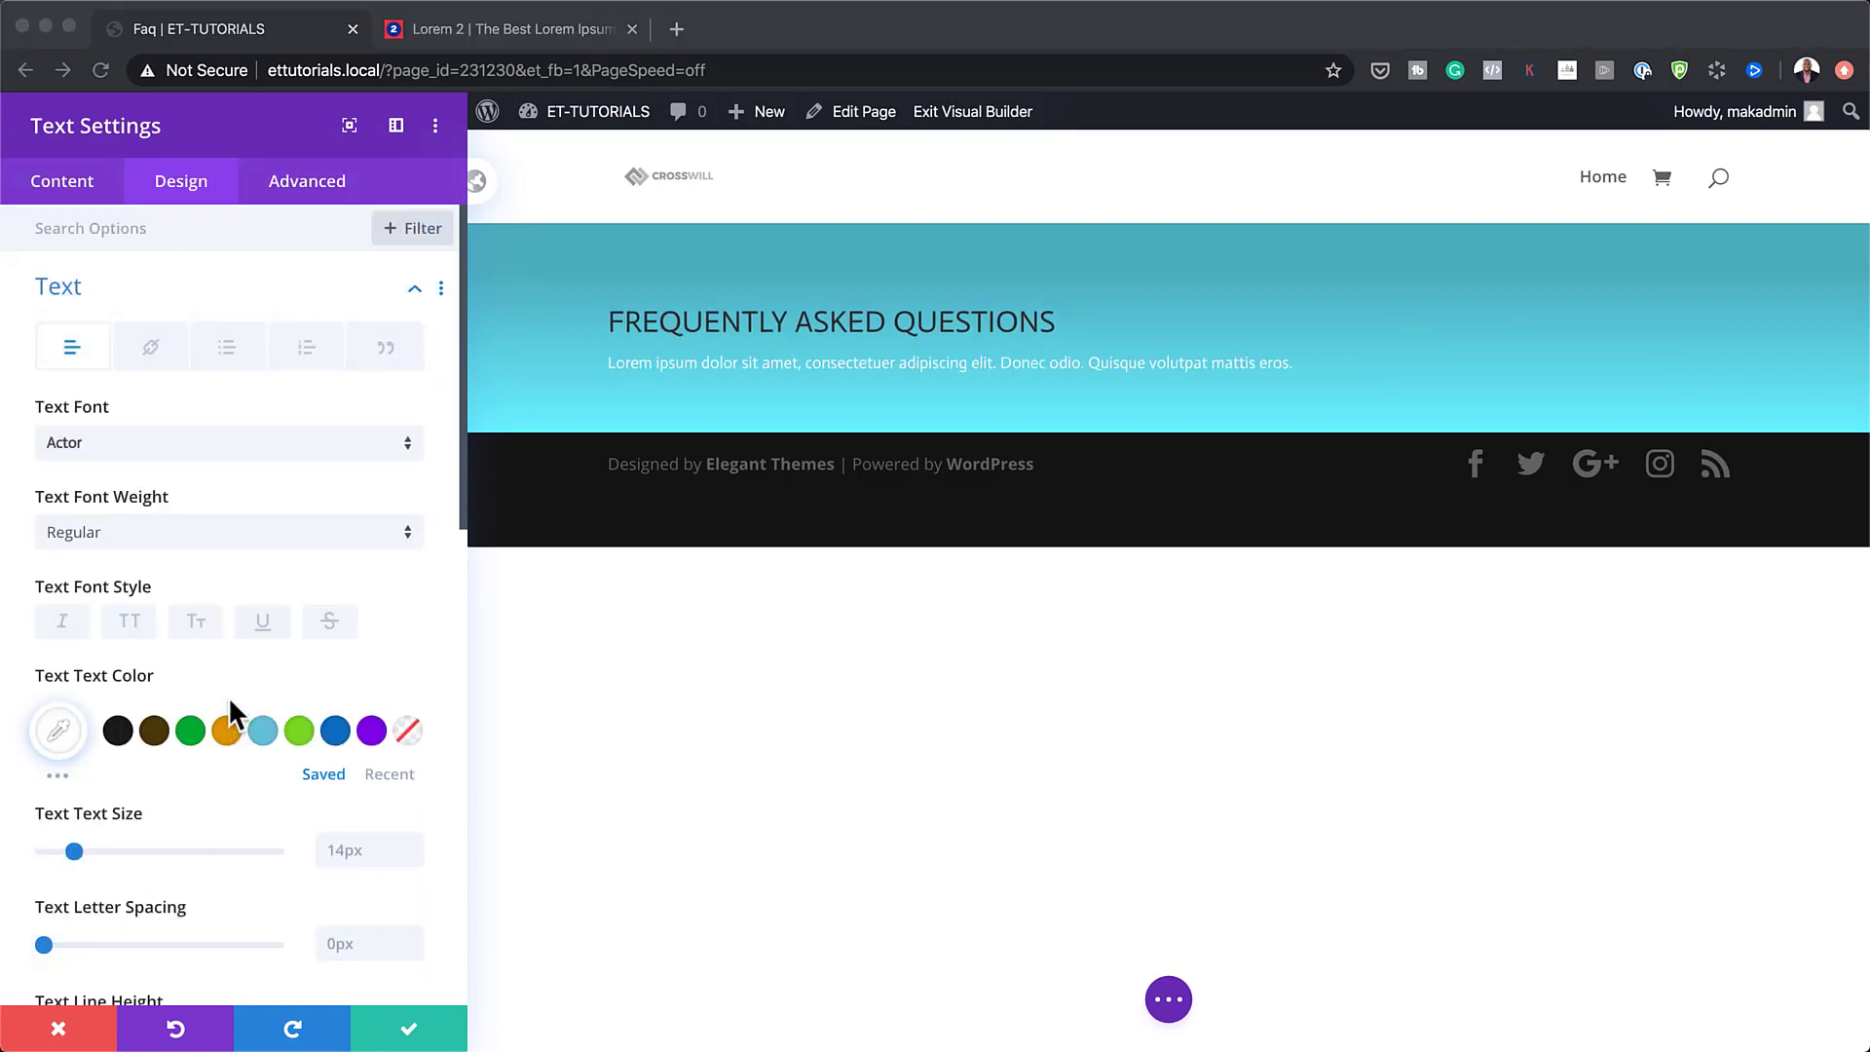
Set the body text size to 1.5vw and the letter spacing to 1px.
{"action": "left_click", "coordinate": [348, 851]}
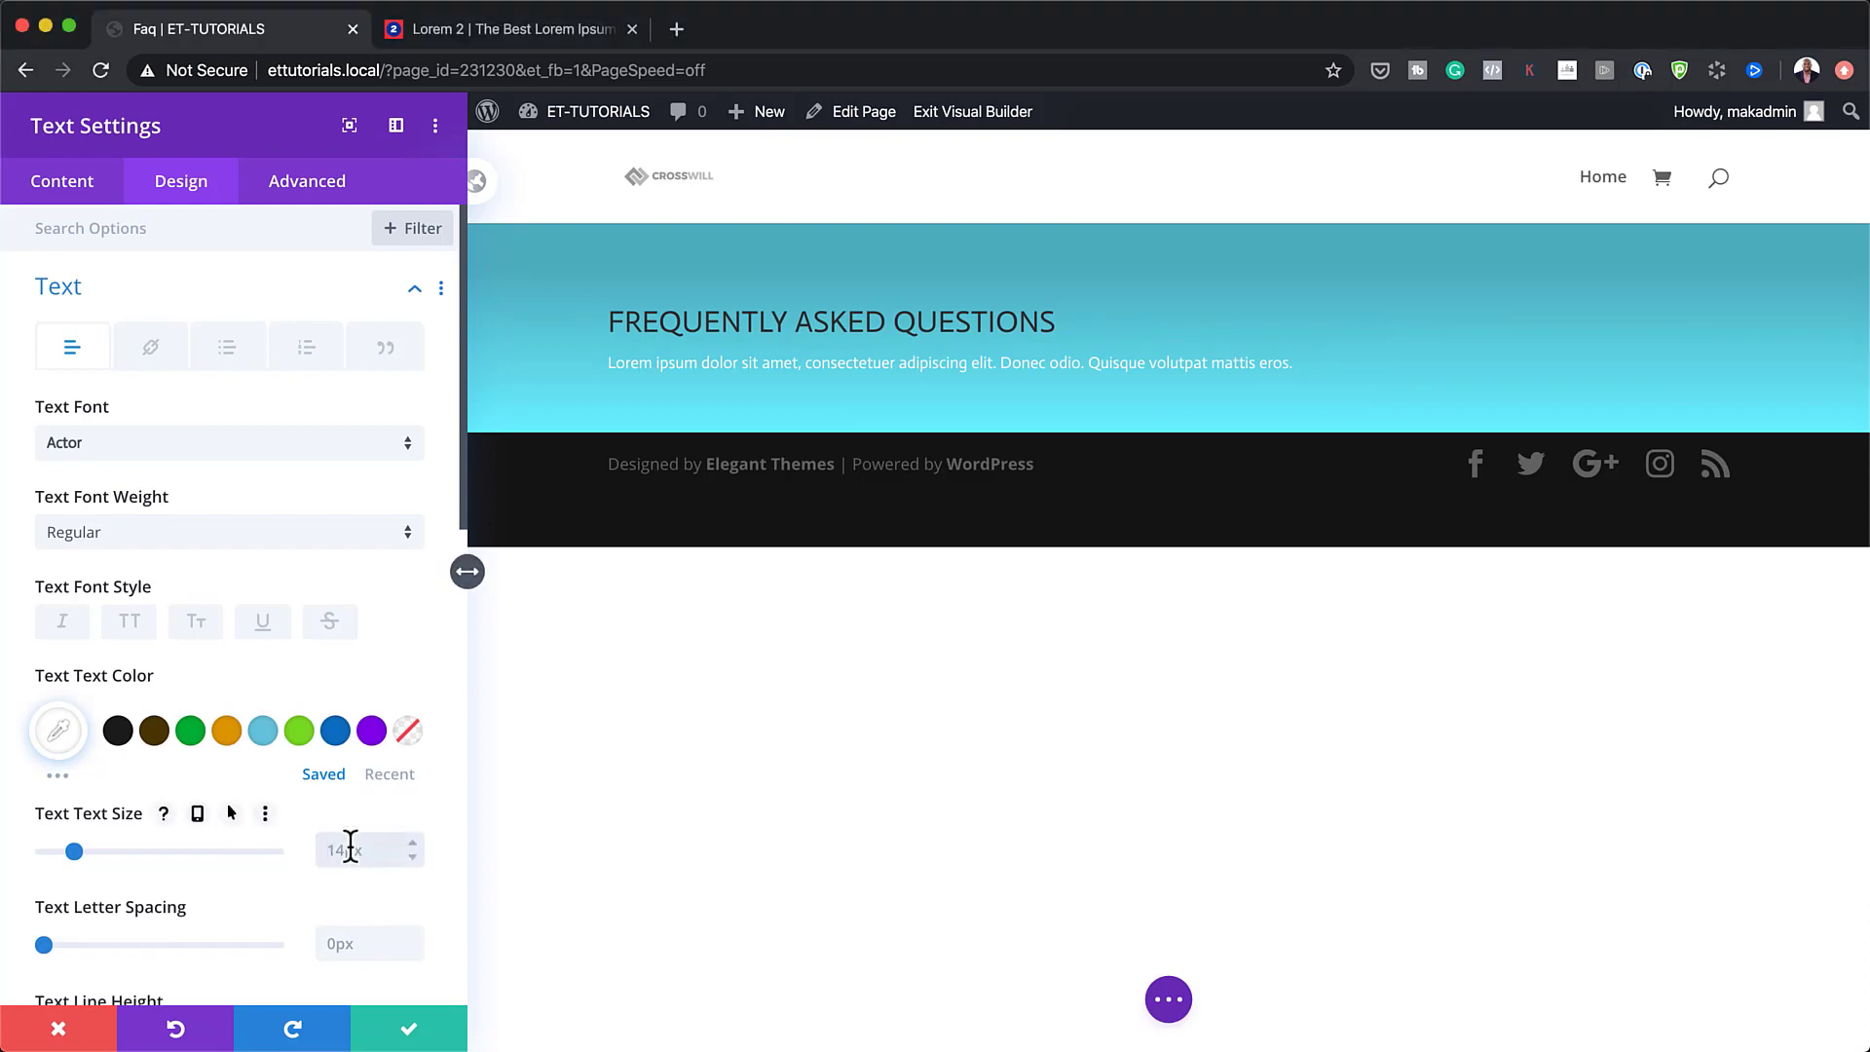
{"action": "type", "text": "1.5vw"}
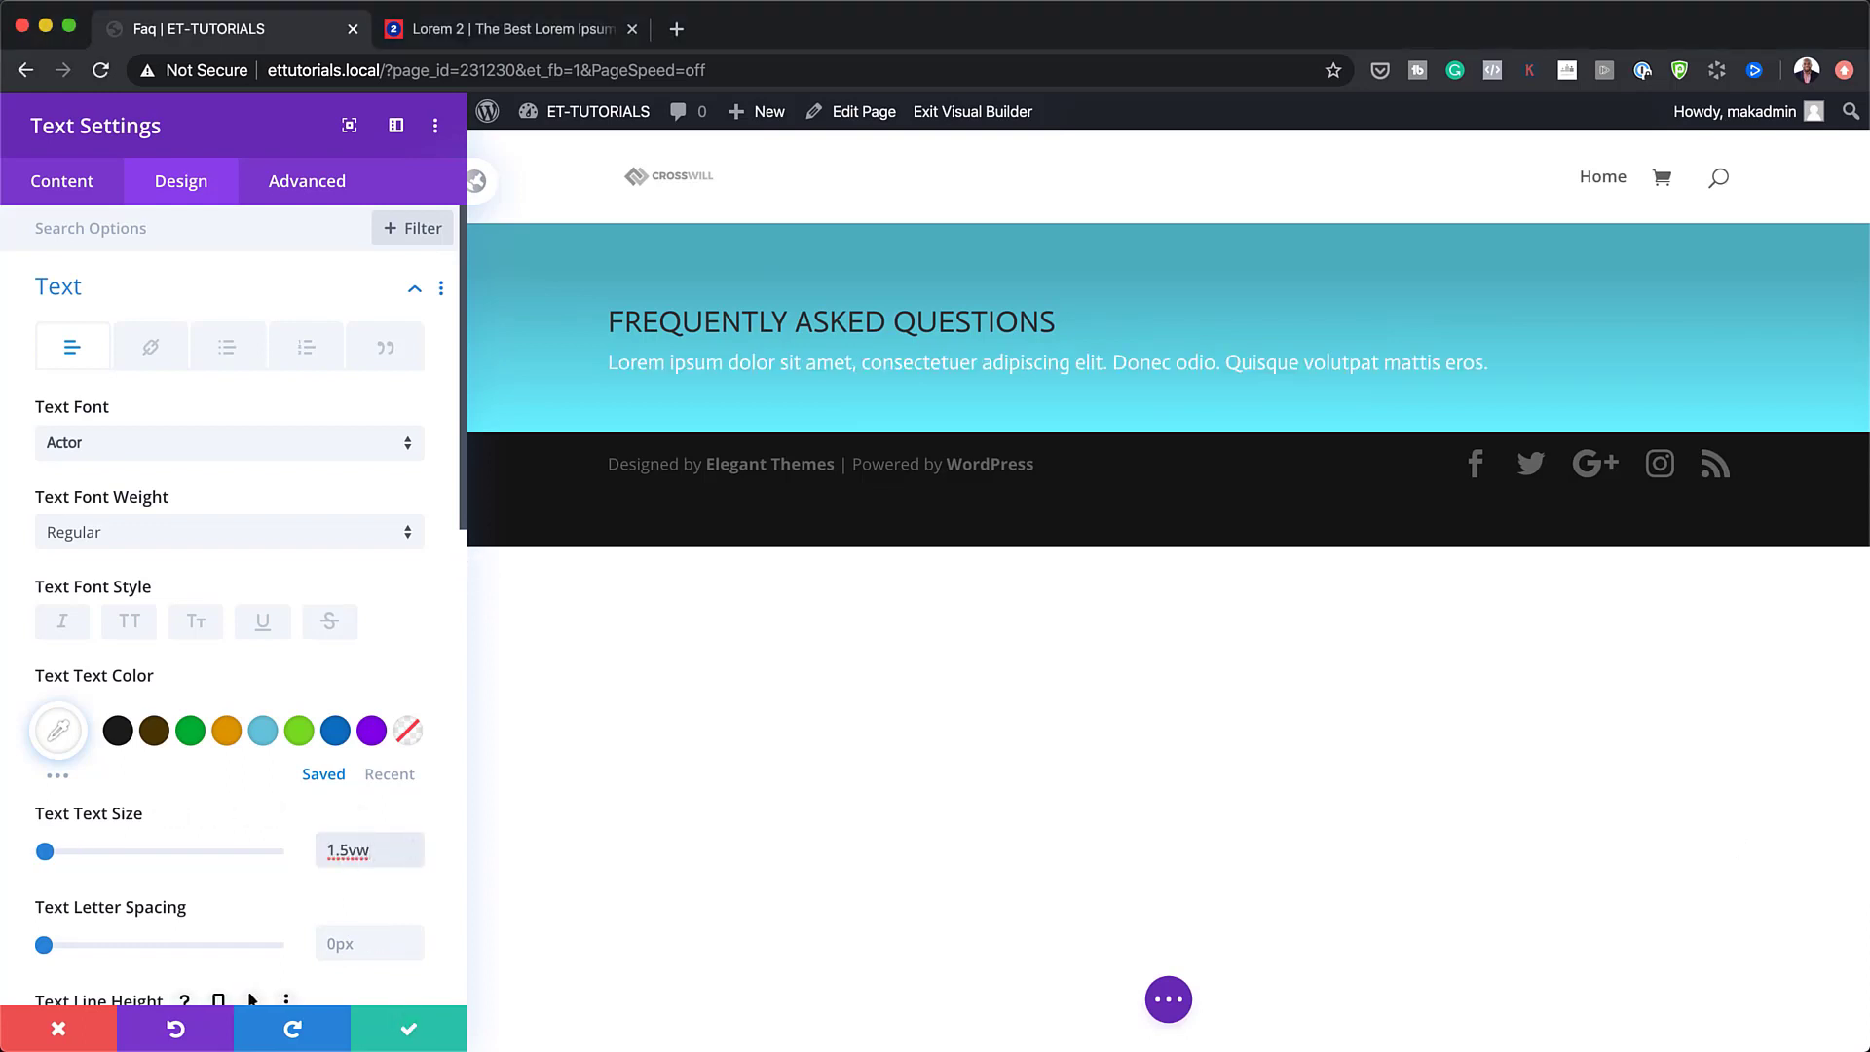
{"action": "scroll", "coordinate": [300, 875], "scroll_direction": "down", "scroll_amount": 1}
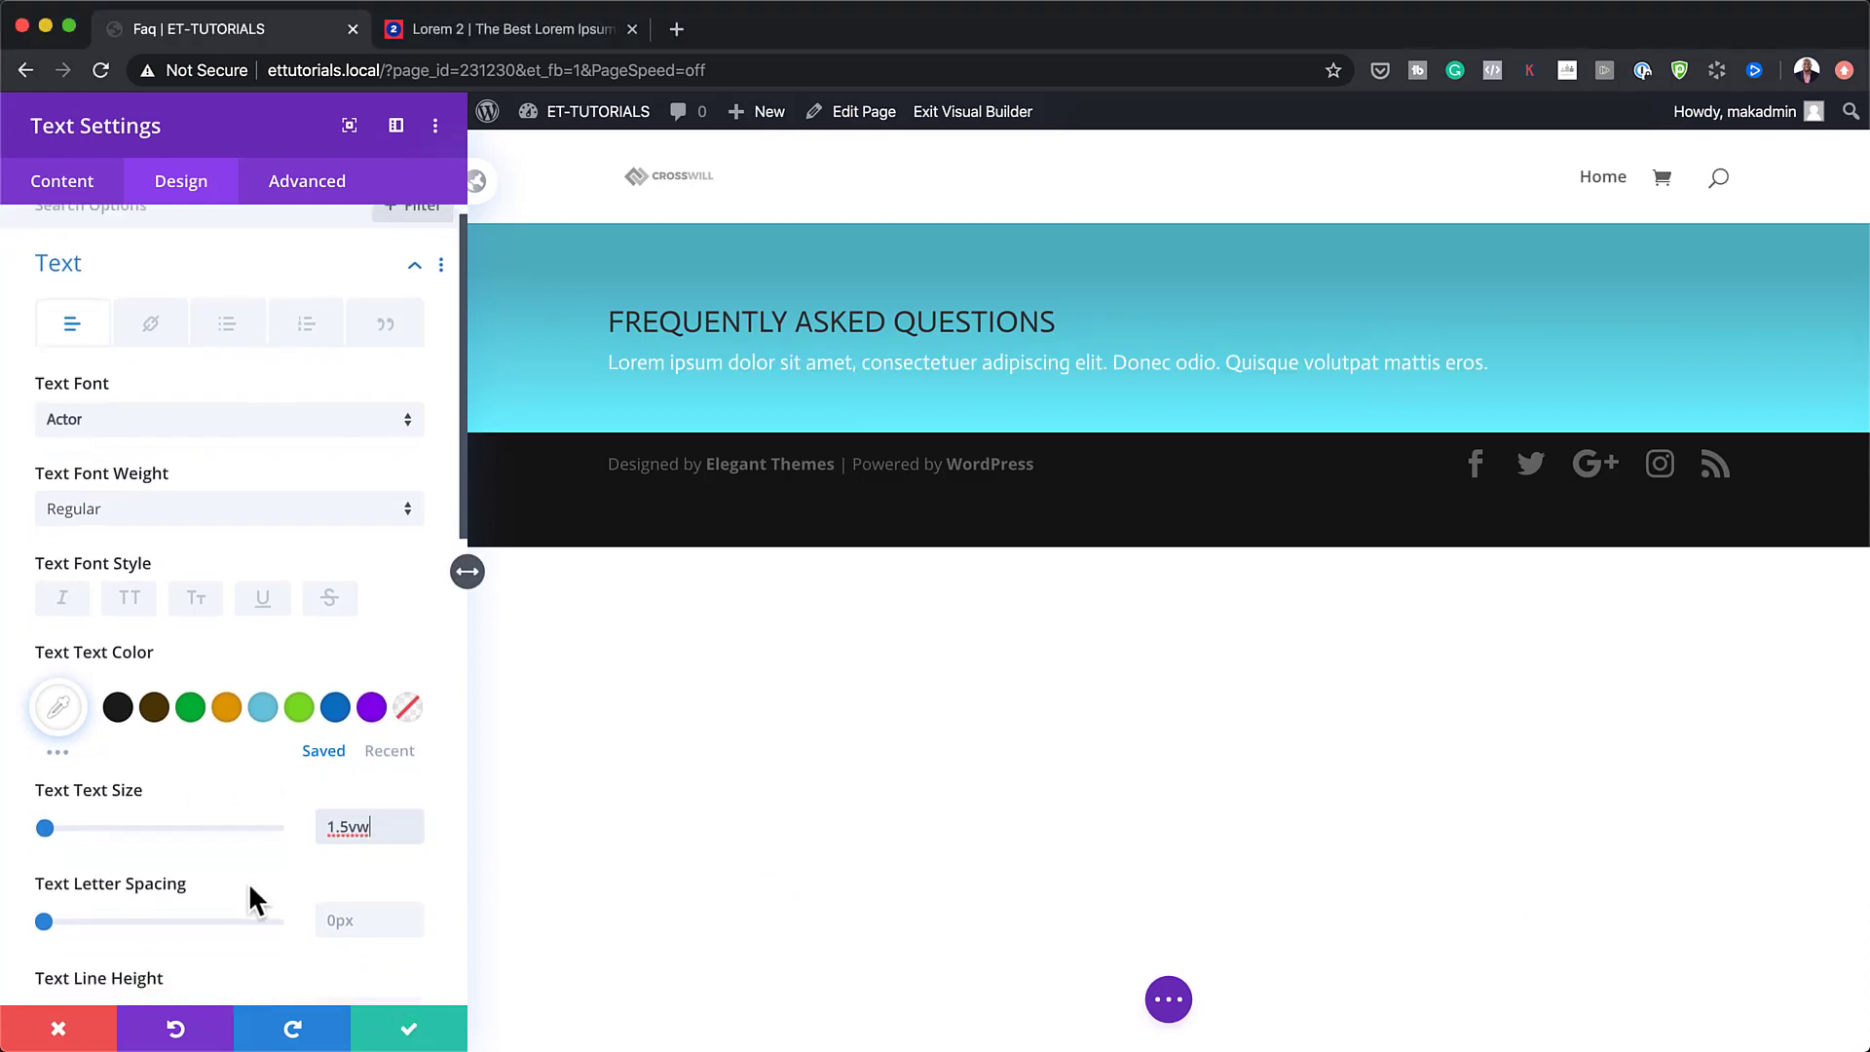
{"action": "left_click", "coordinate": [368, 915]}
{"action": "type", "text": "1"}
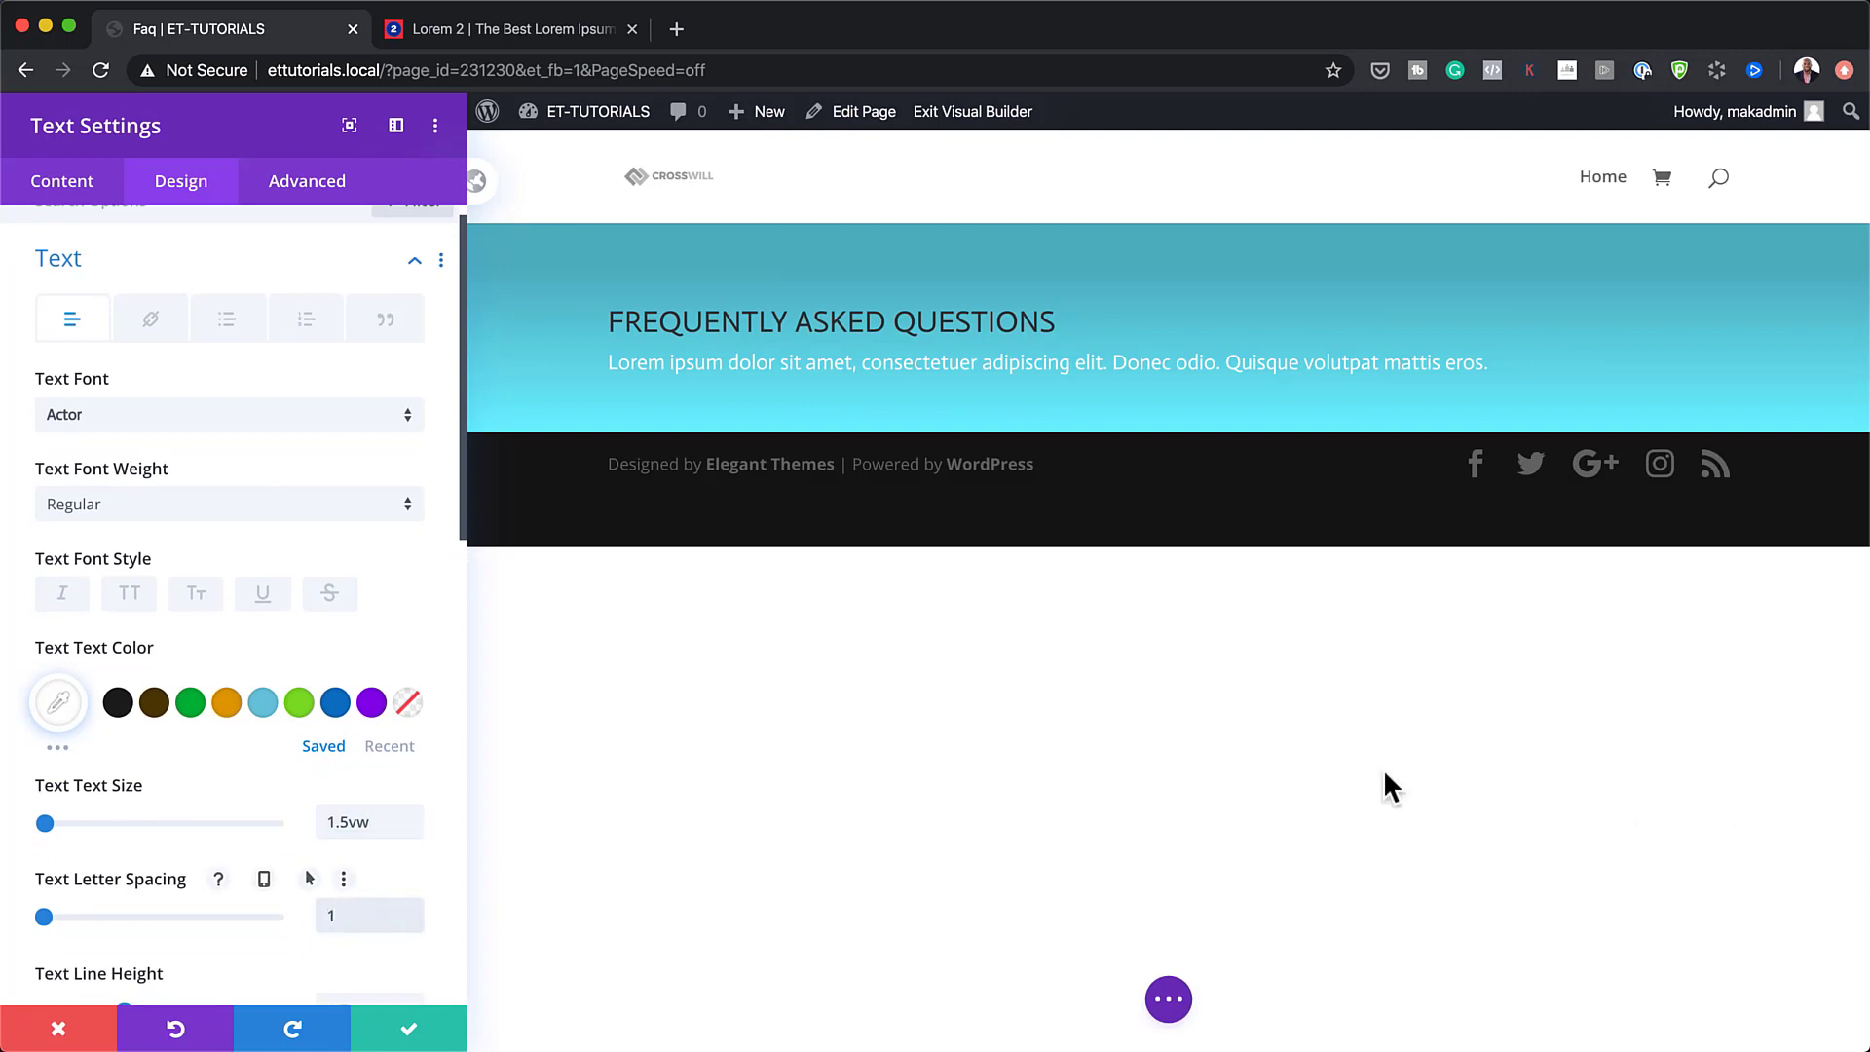
Center the alignment of the Text module's text.
{"action": "scroll", "coordinate": [221, 820], "scroll_direction": "down", "scroll_amount": 5}
{"action": "scroll", "coordinate": [222, 837], "scroll_direction": "down", "scroll_amount": 6}
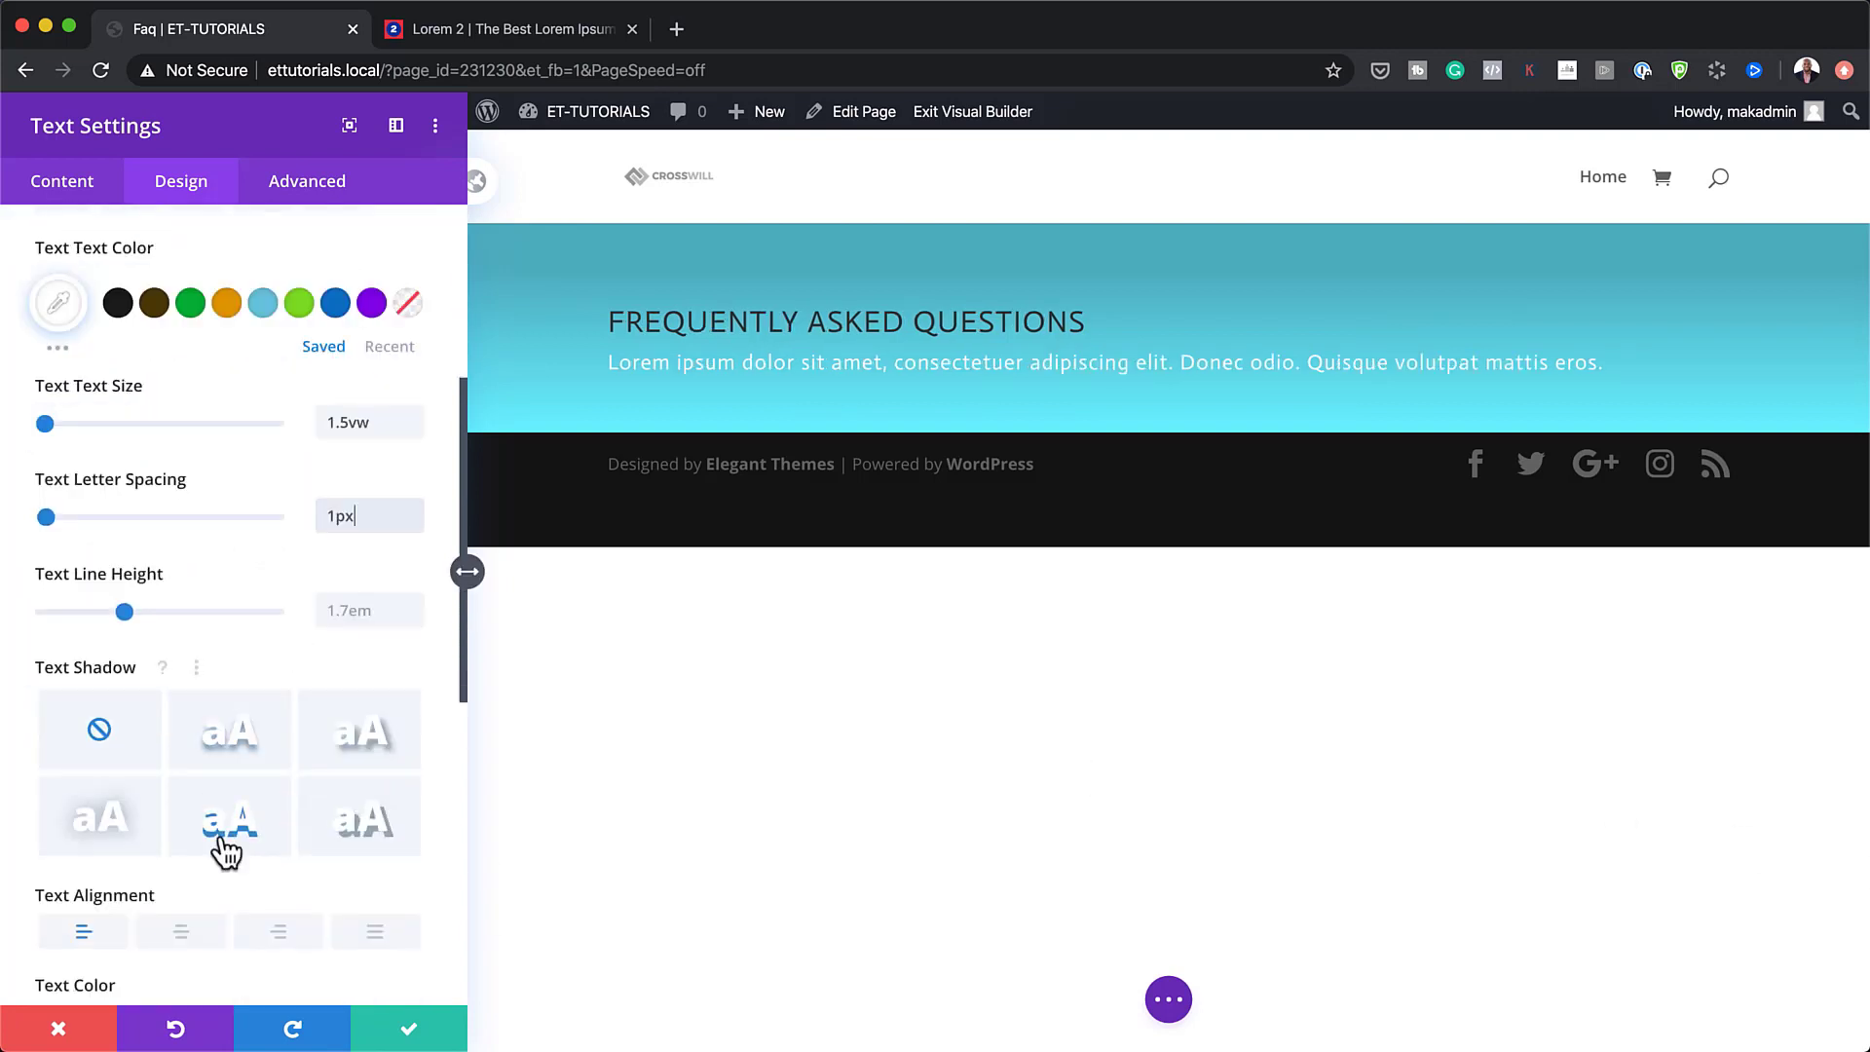
{"action": "left_click", "coordinate": [180, 796]}
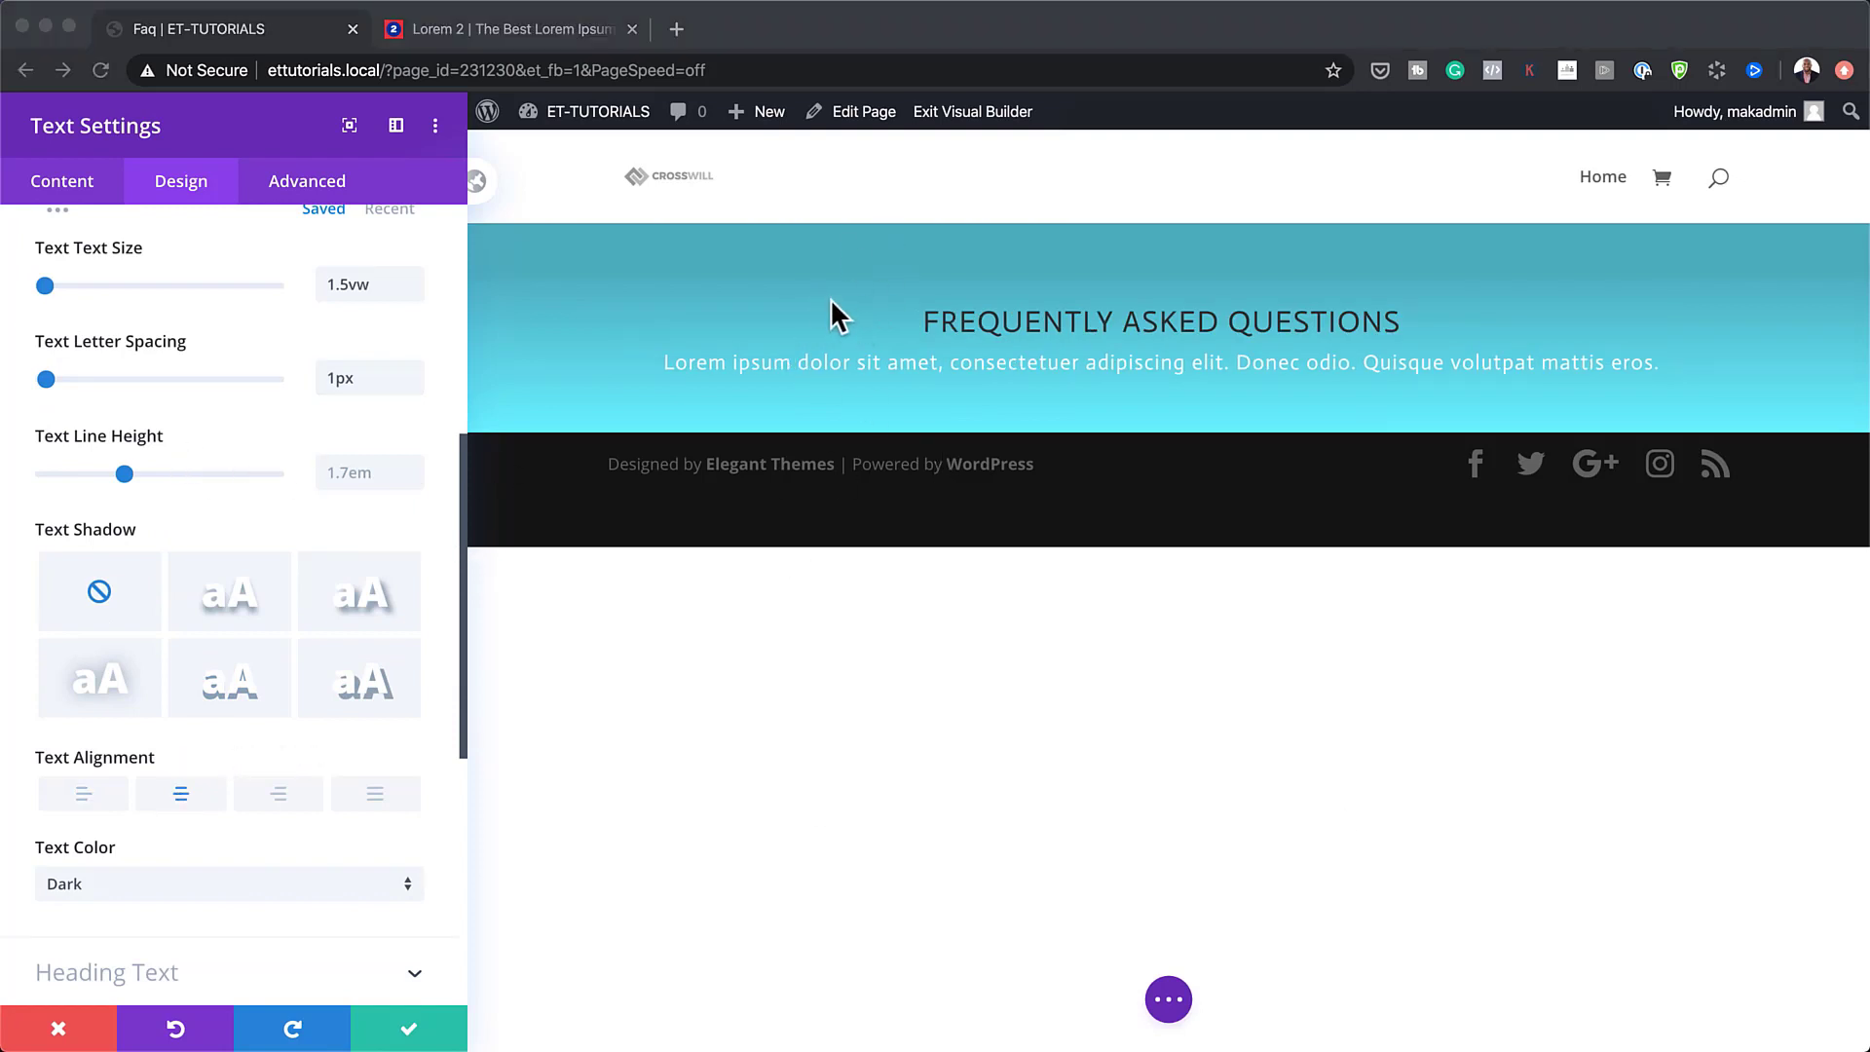
Open the design options for the "FREQUENTLY ASKED QUESTIONS" heading and set its Heading 2 font to Verdana with Semi Bold weight.
{"action": "left_click", "coordinate": [704, 309]}
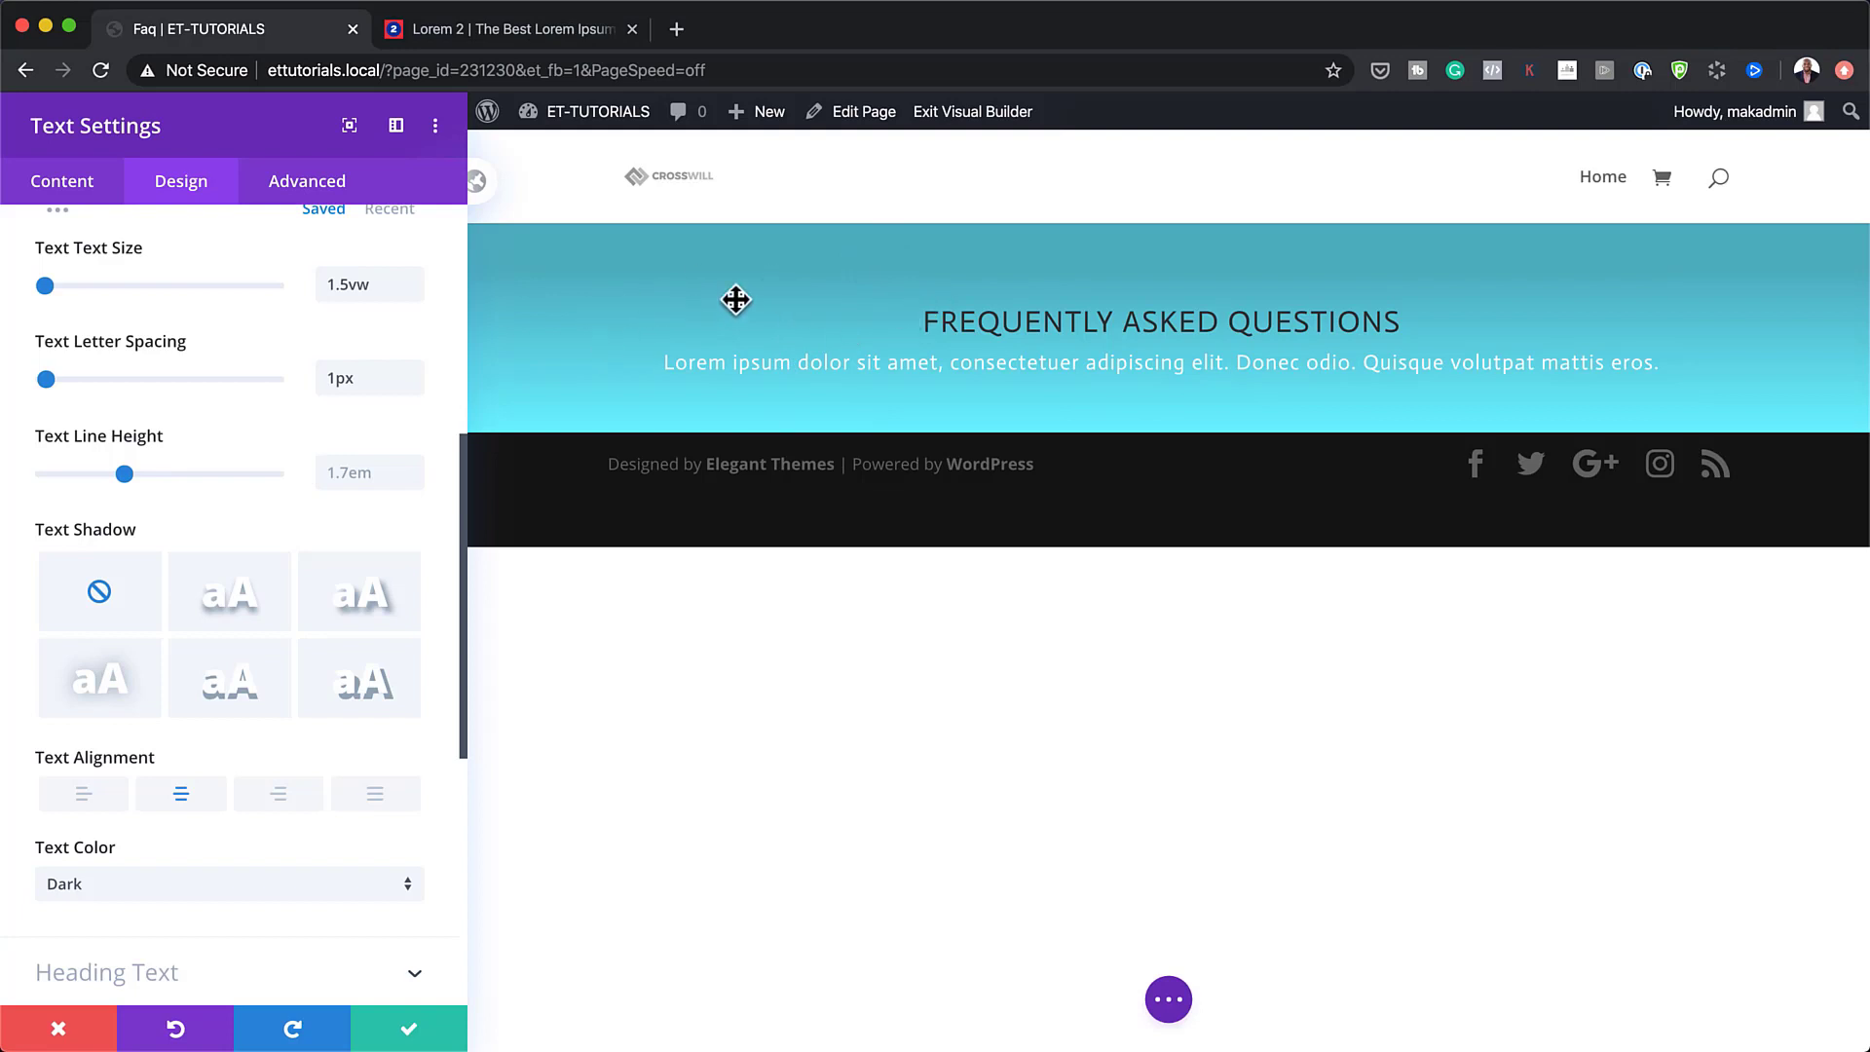
{"action": "mouse_move", "coordinate": [939, 324]}
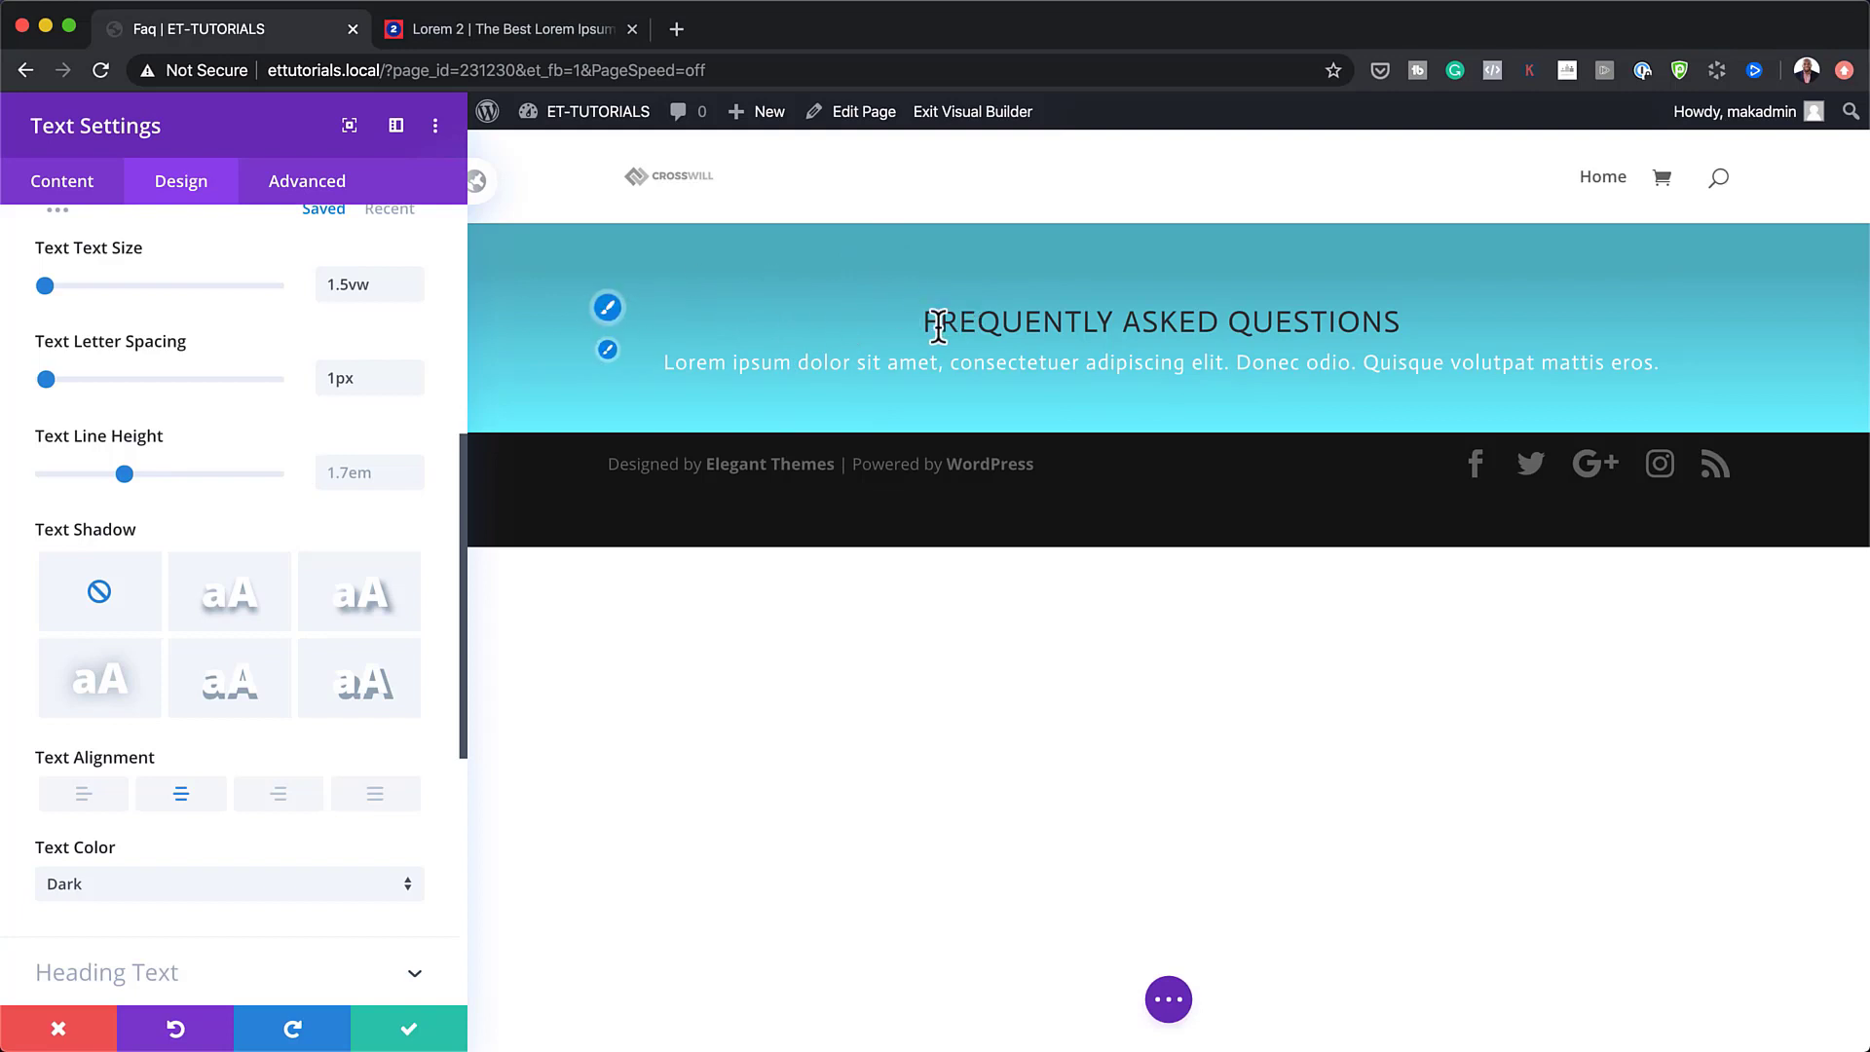
{"action": "left_click", "coordinate": [608, 309]}
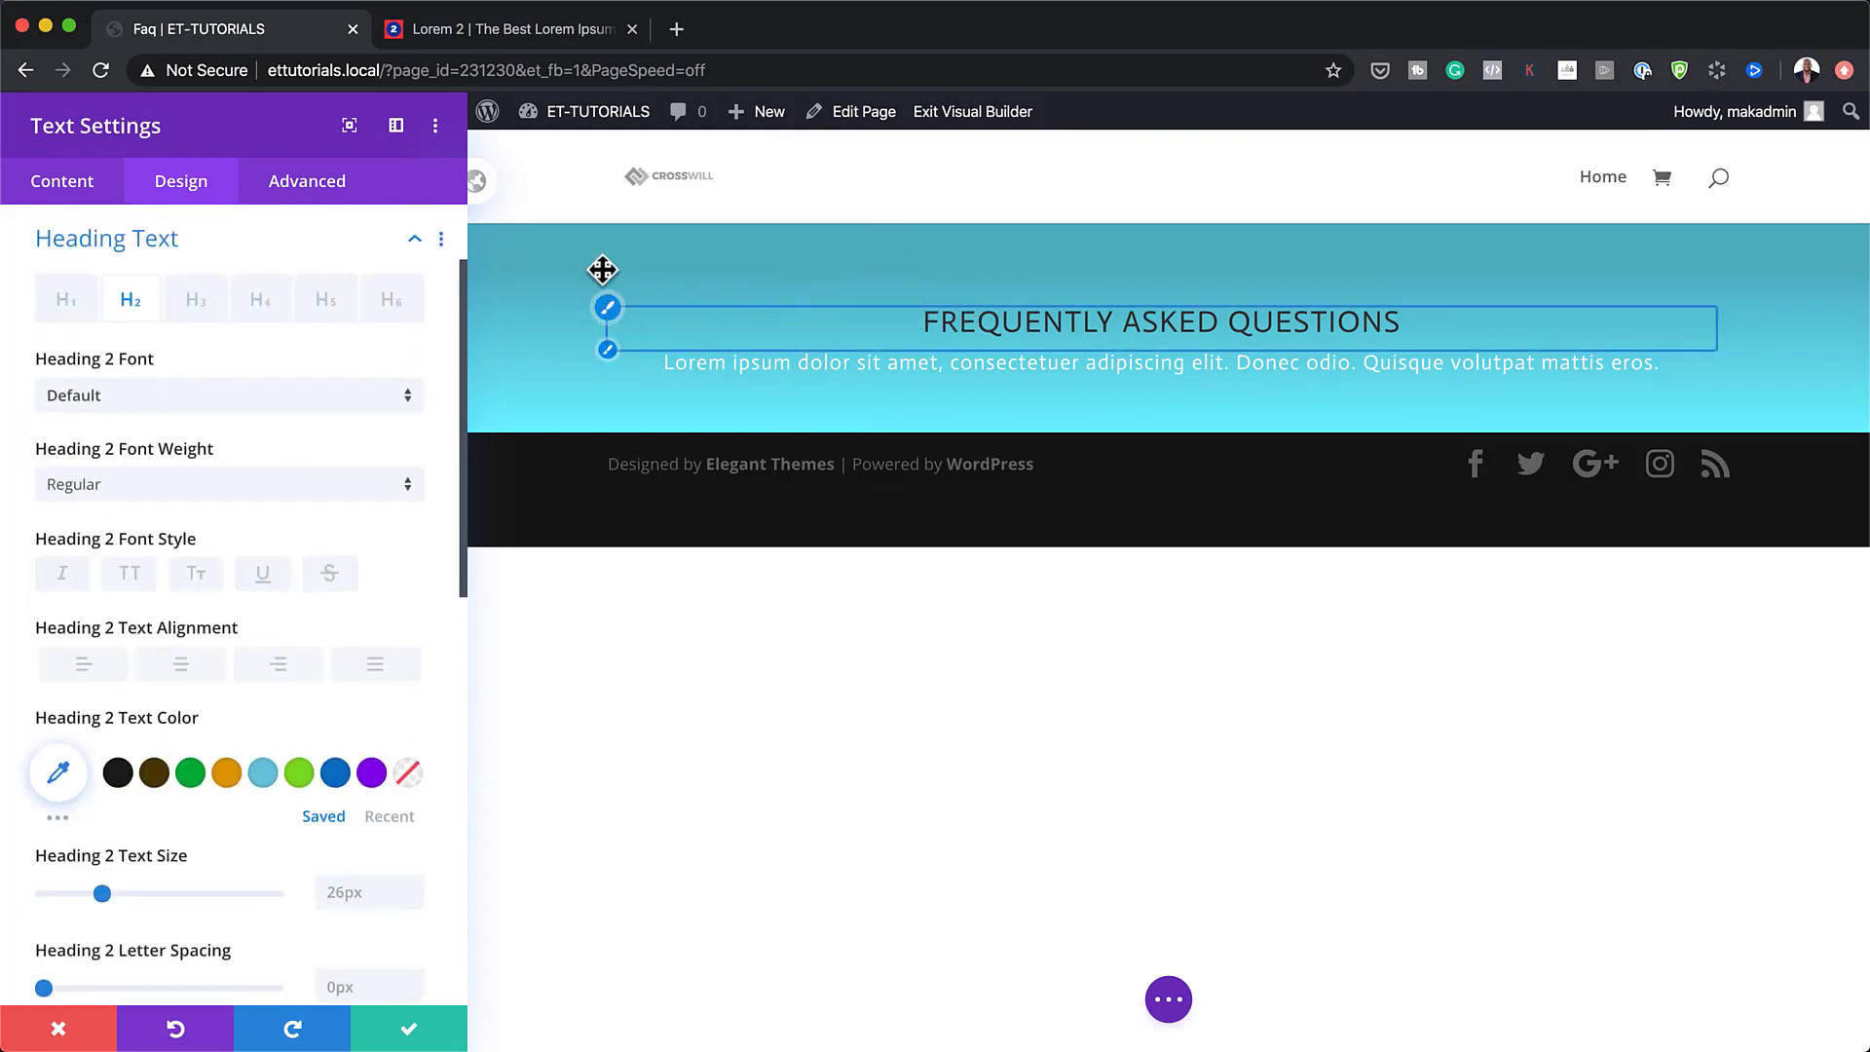
{"action": "left_click", "coordinate": [130, 399]}
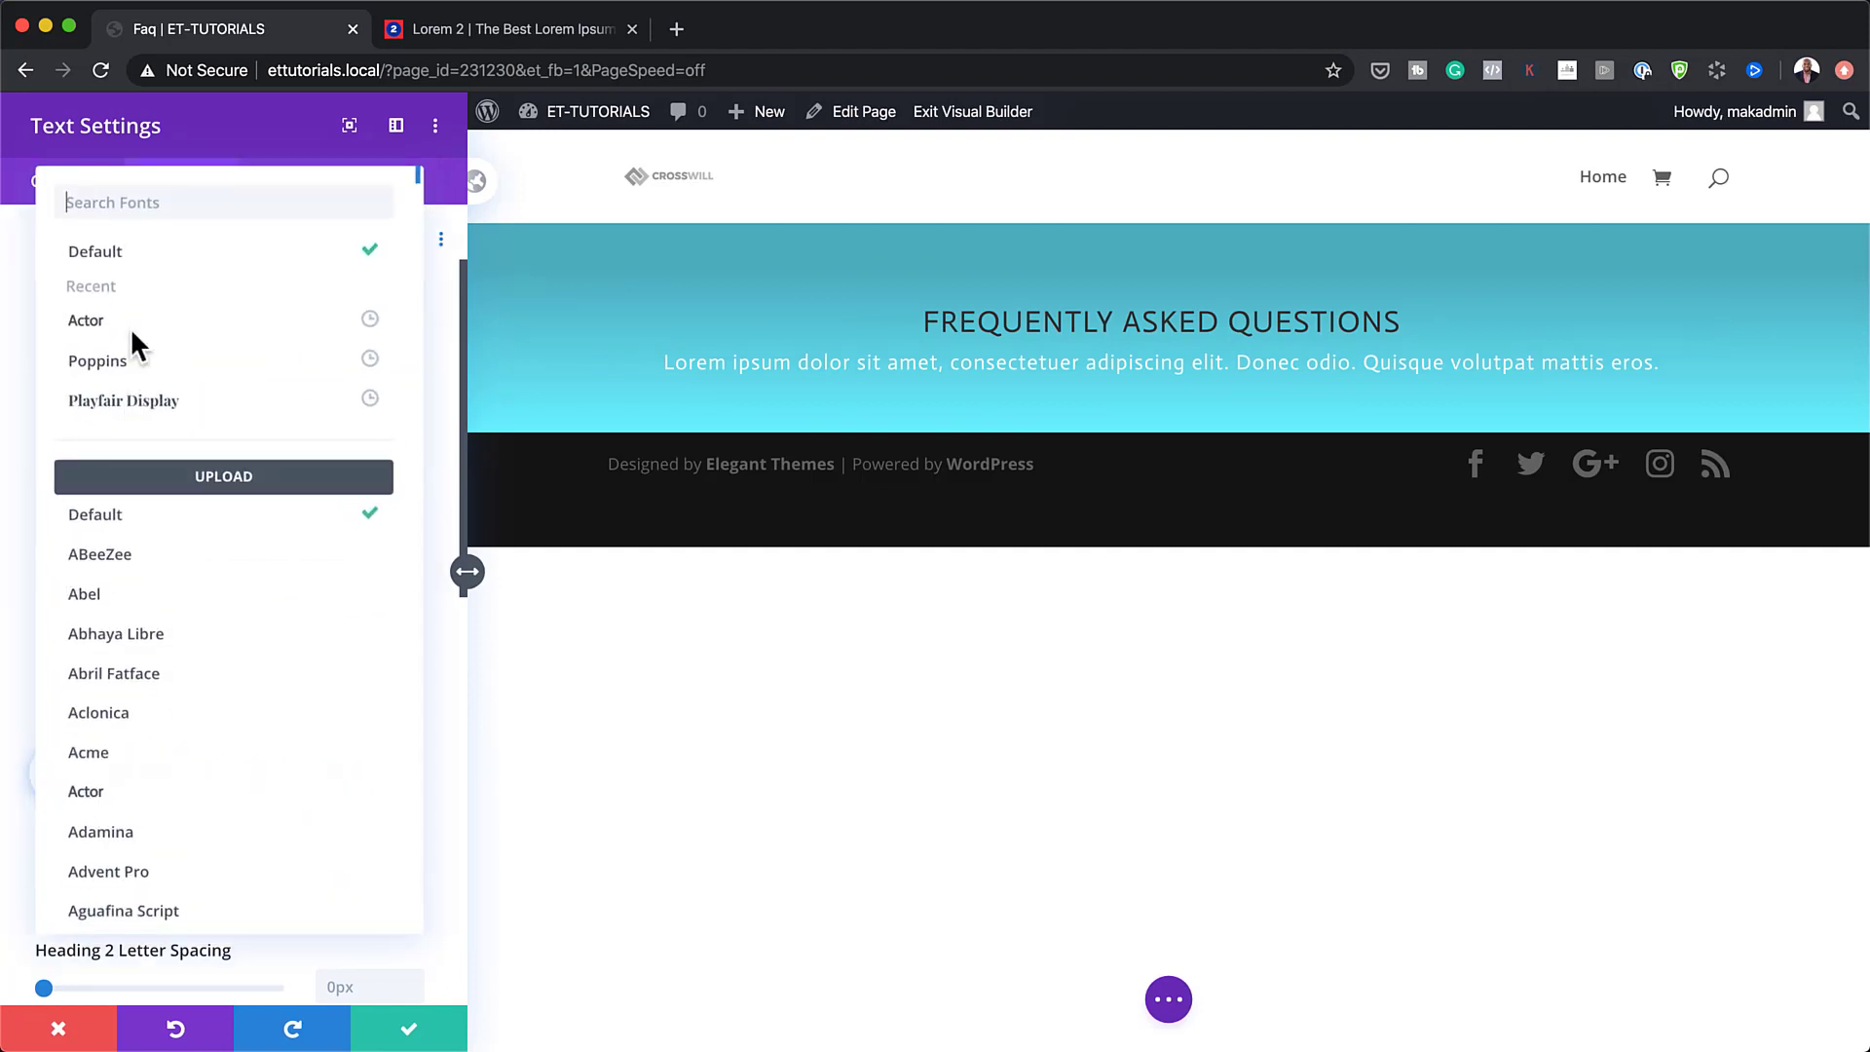
{"action": "left_click", "coordinate": [160, 201]}
{"action": "type", "text": "vw"}
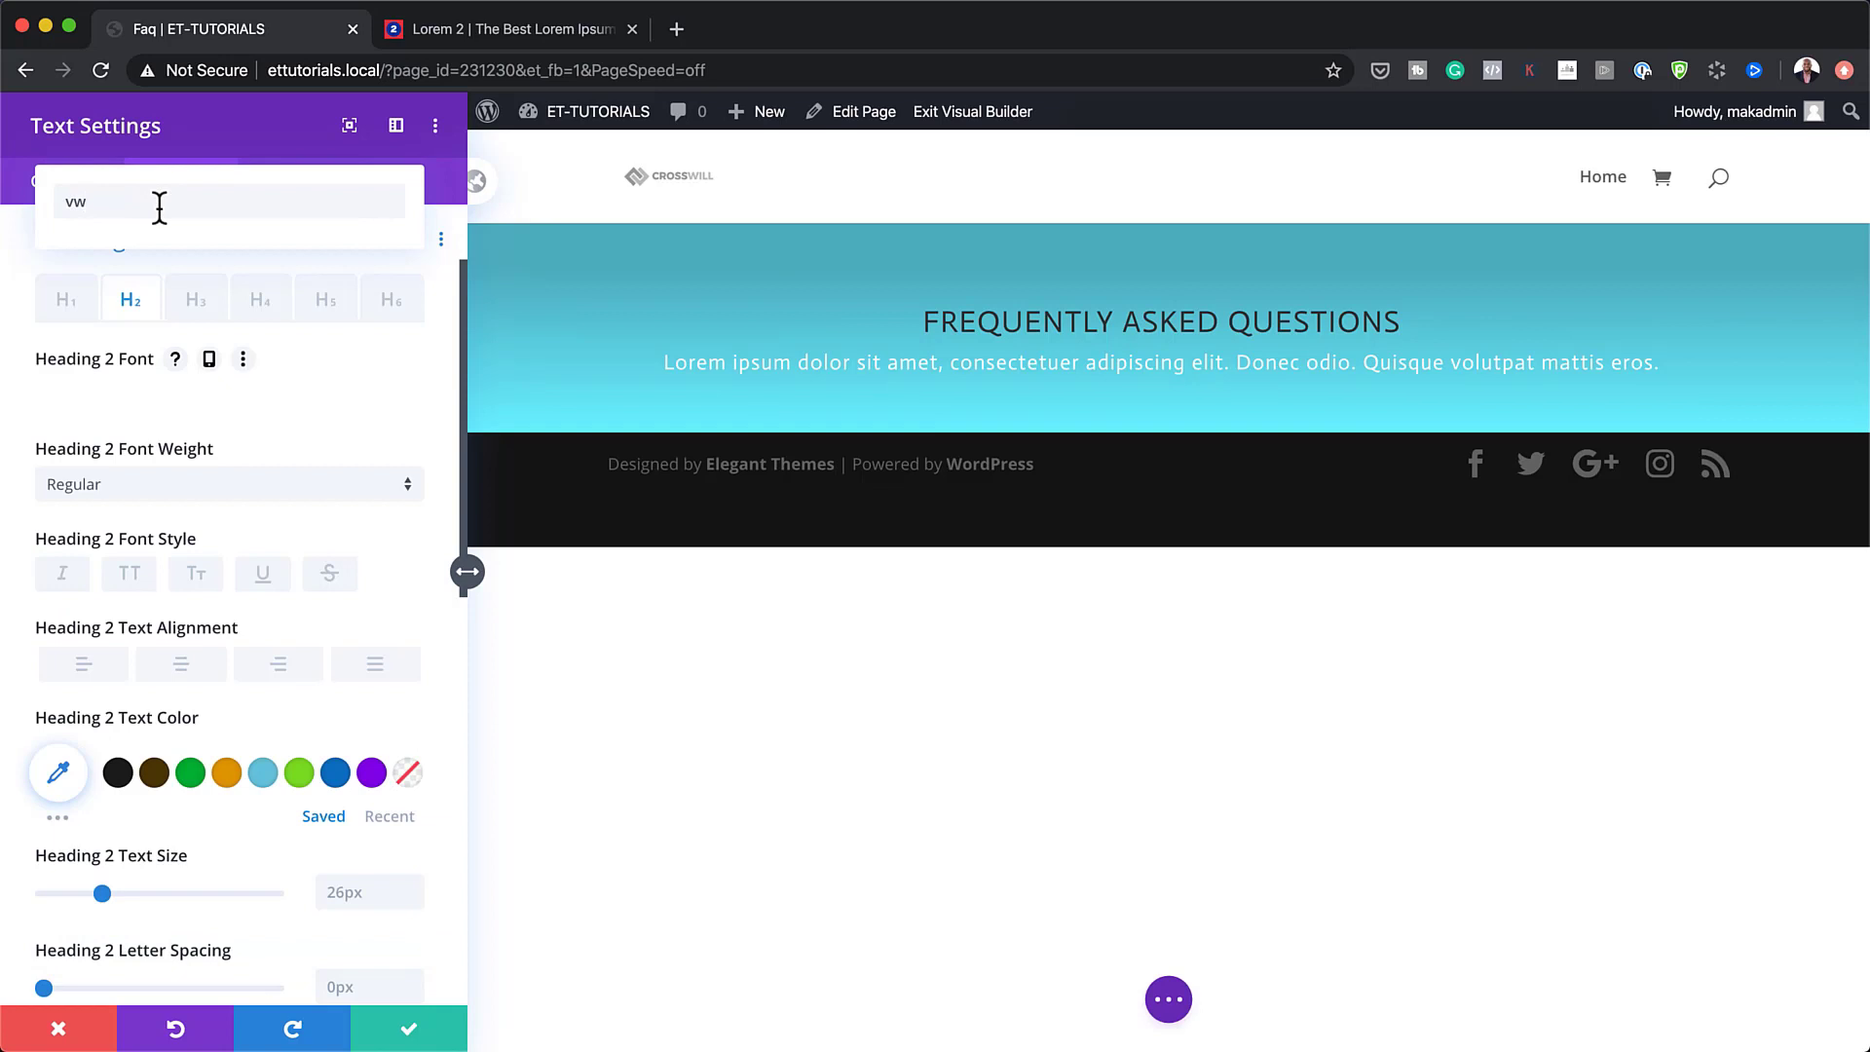
{"action": "key", "text": "BackSpace"}
{"action": "type", "text": "erd"}
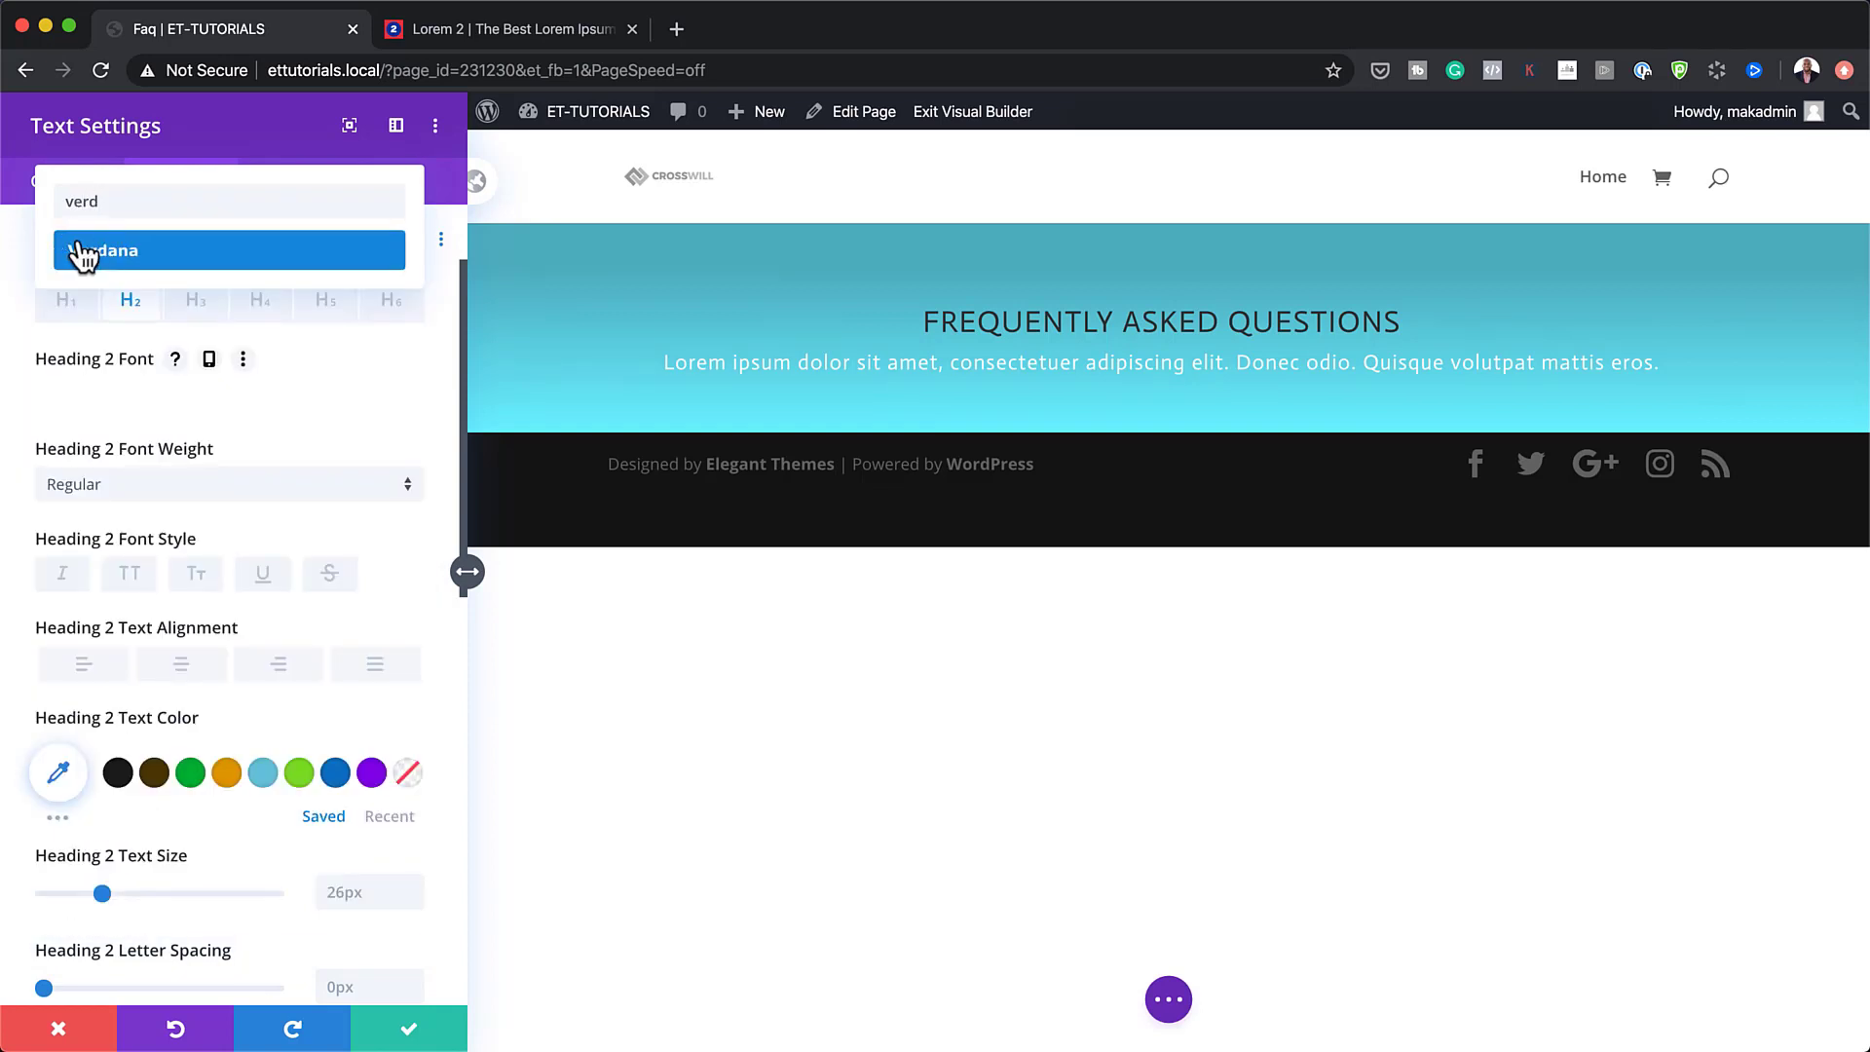
{"action": "left_click", "coordinate": [83, 255]}
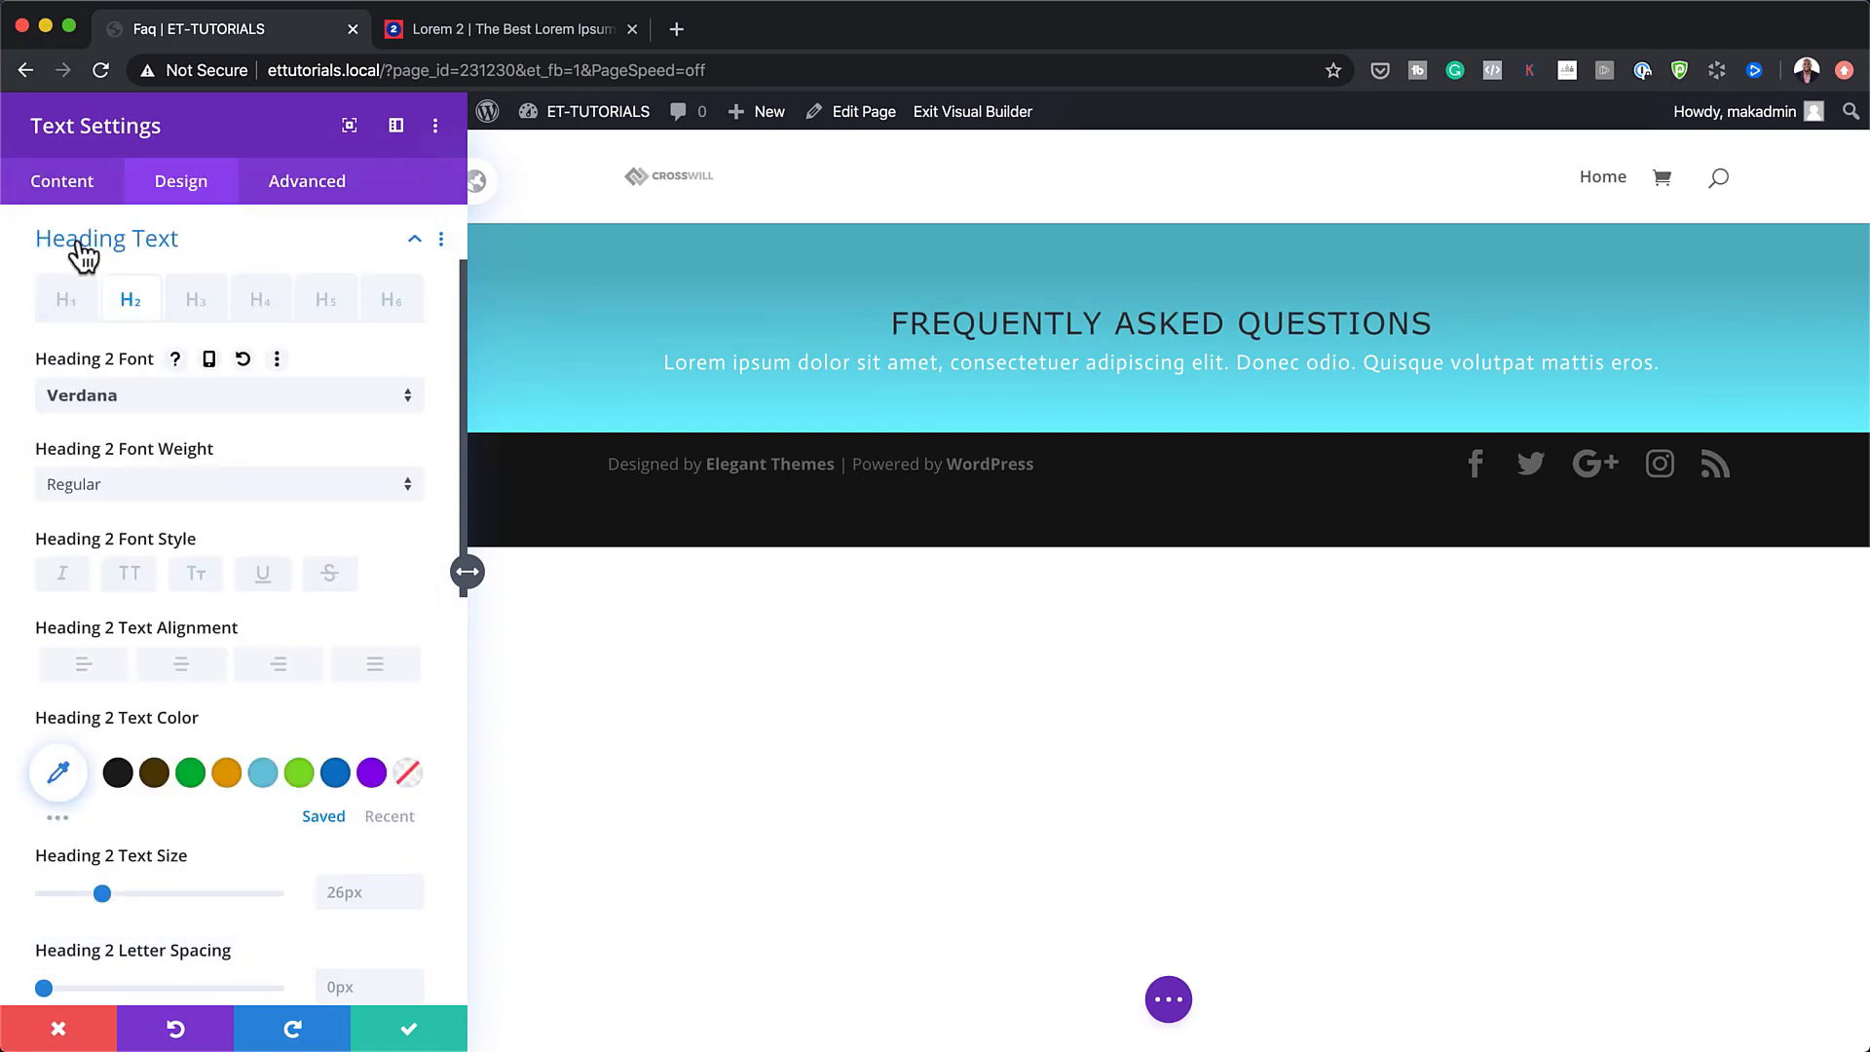
{"action": "left_click", "coordinate": [166, 505]}
{"action": "left_click", "coordinate": [200, 586]}
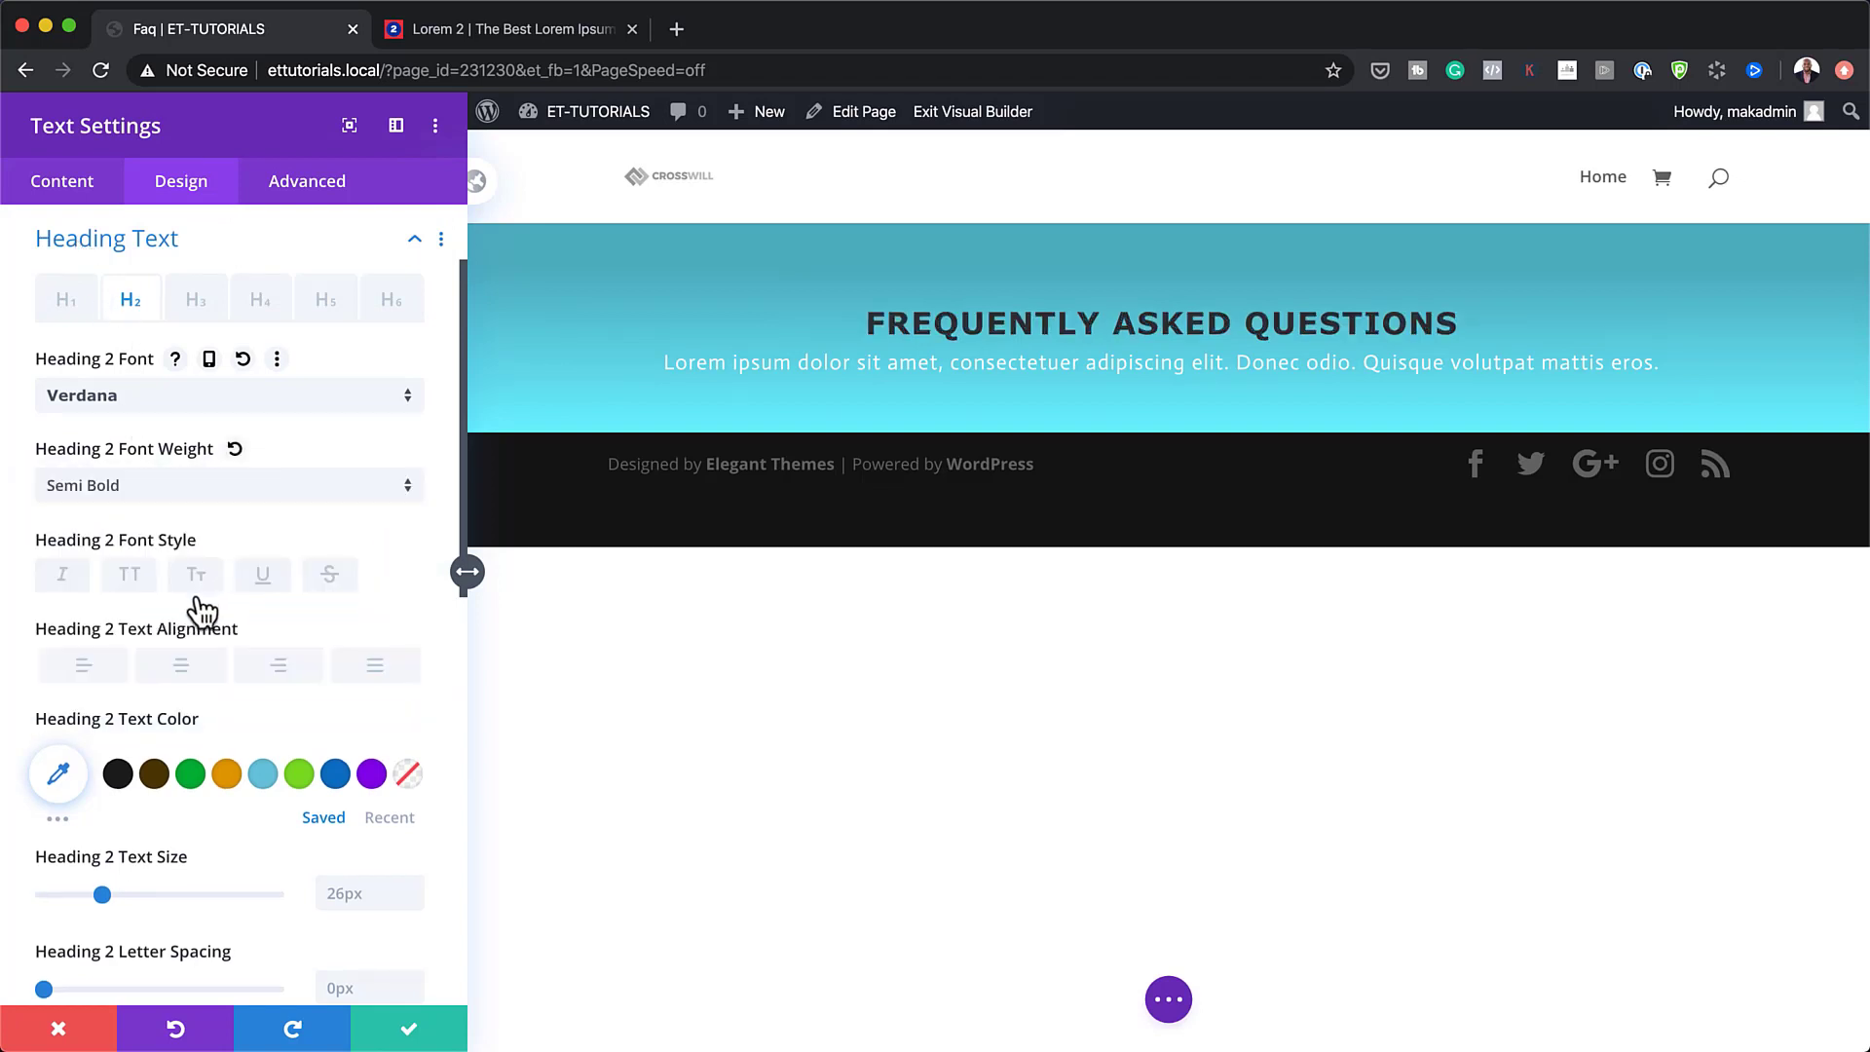
Set the Heading 2 text color to #f6f6f6 and its desktop text size to 3vw.
{"action": "left_click", "coordinate": [62, 776]}
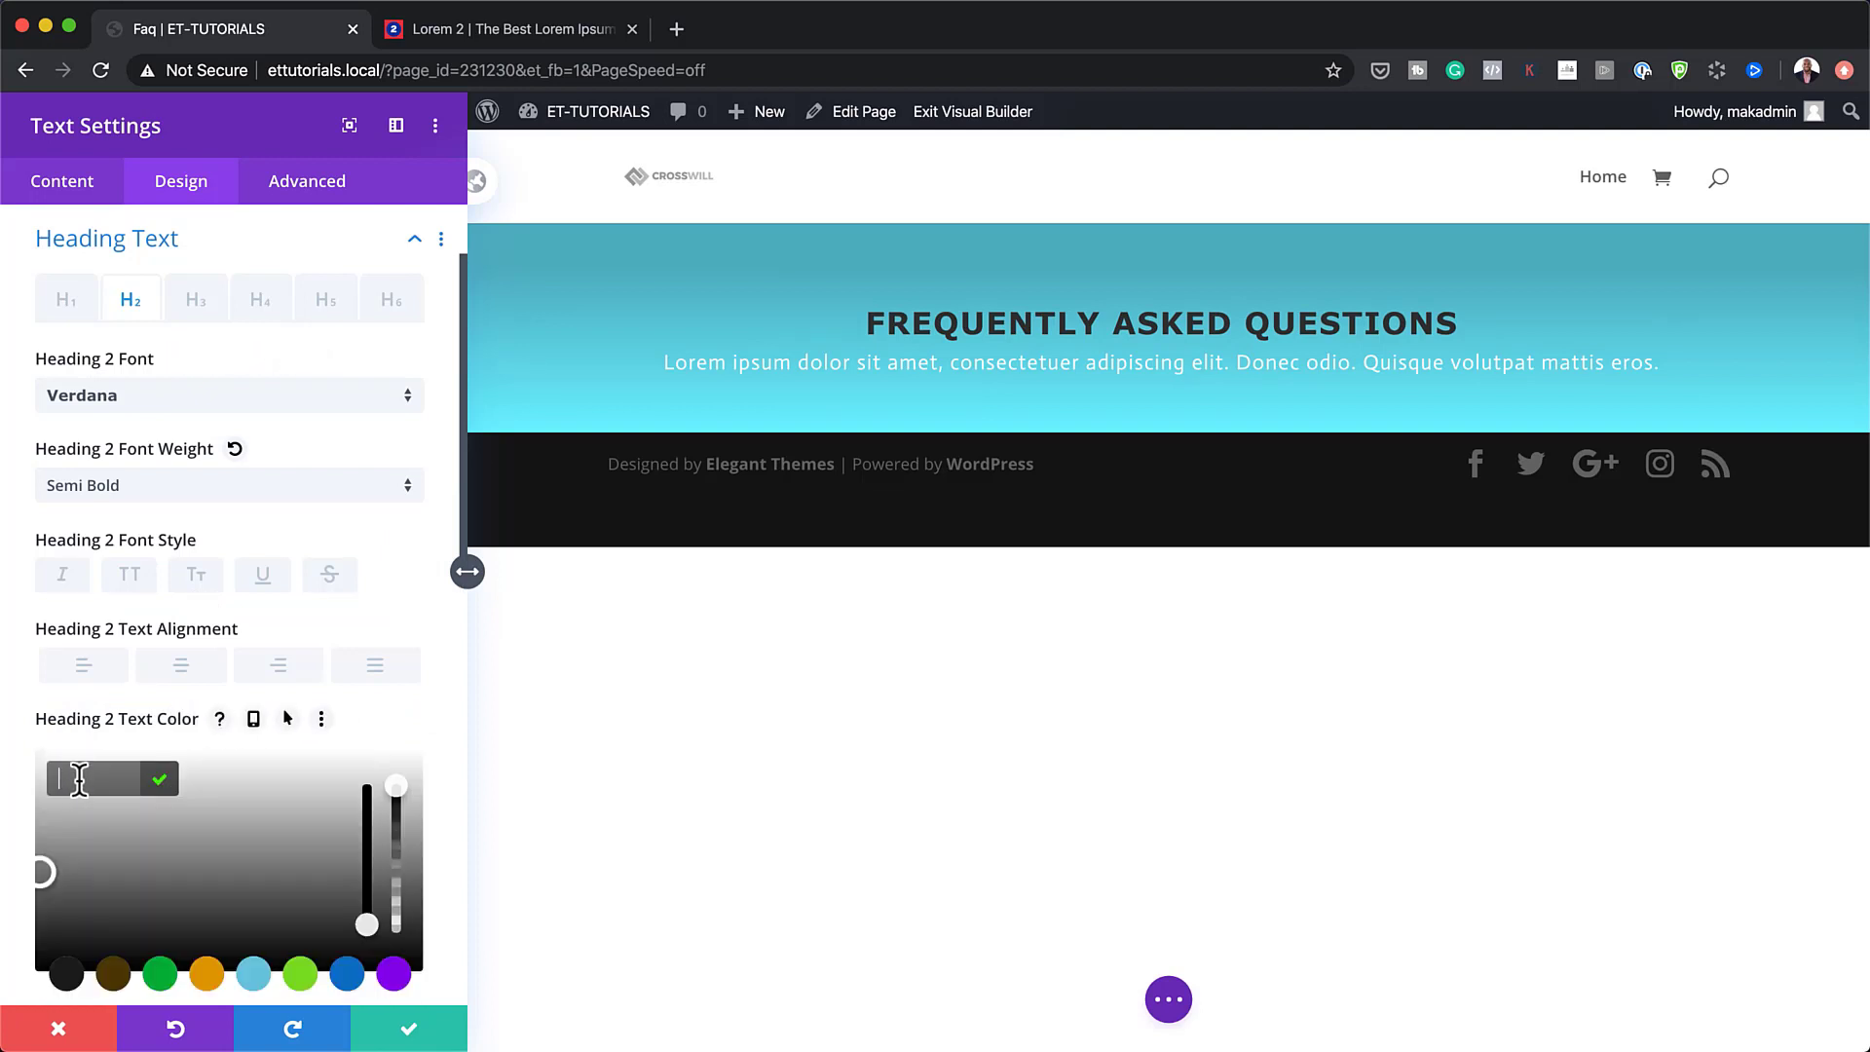
{"action": "type", "text": "#f6f6f6"}
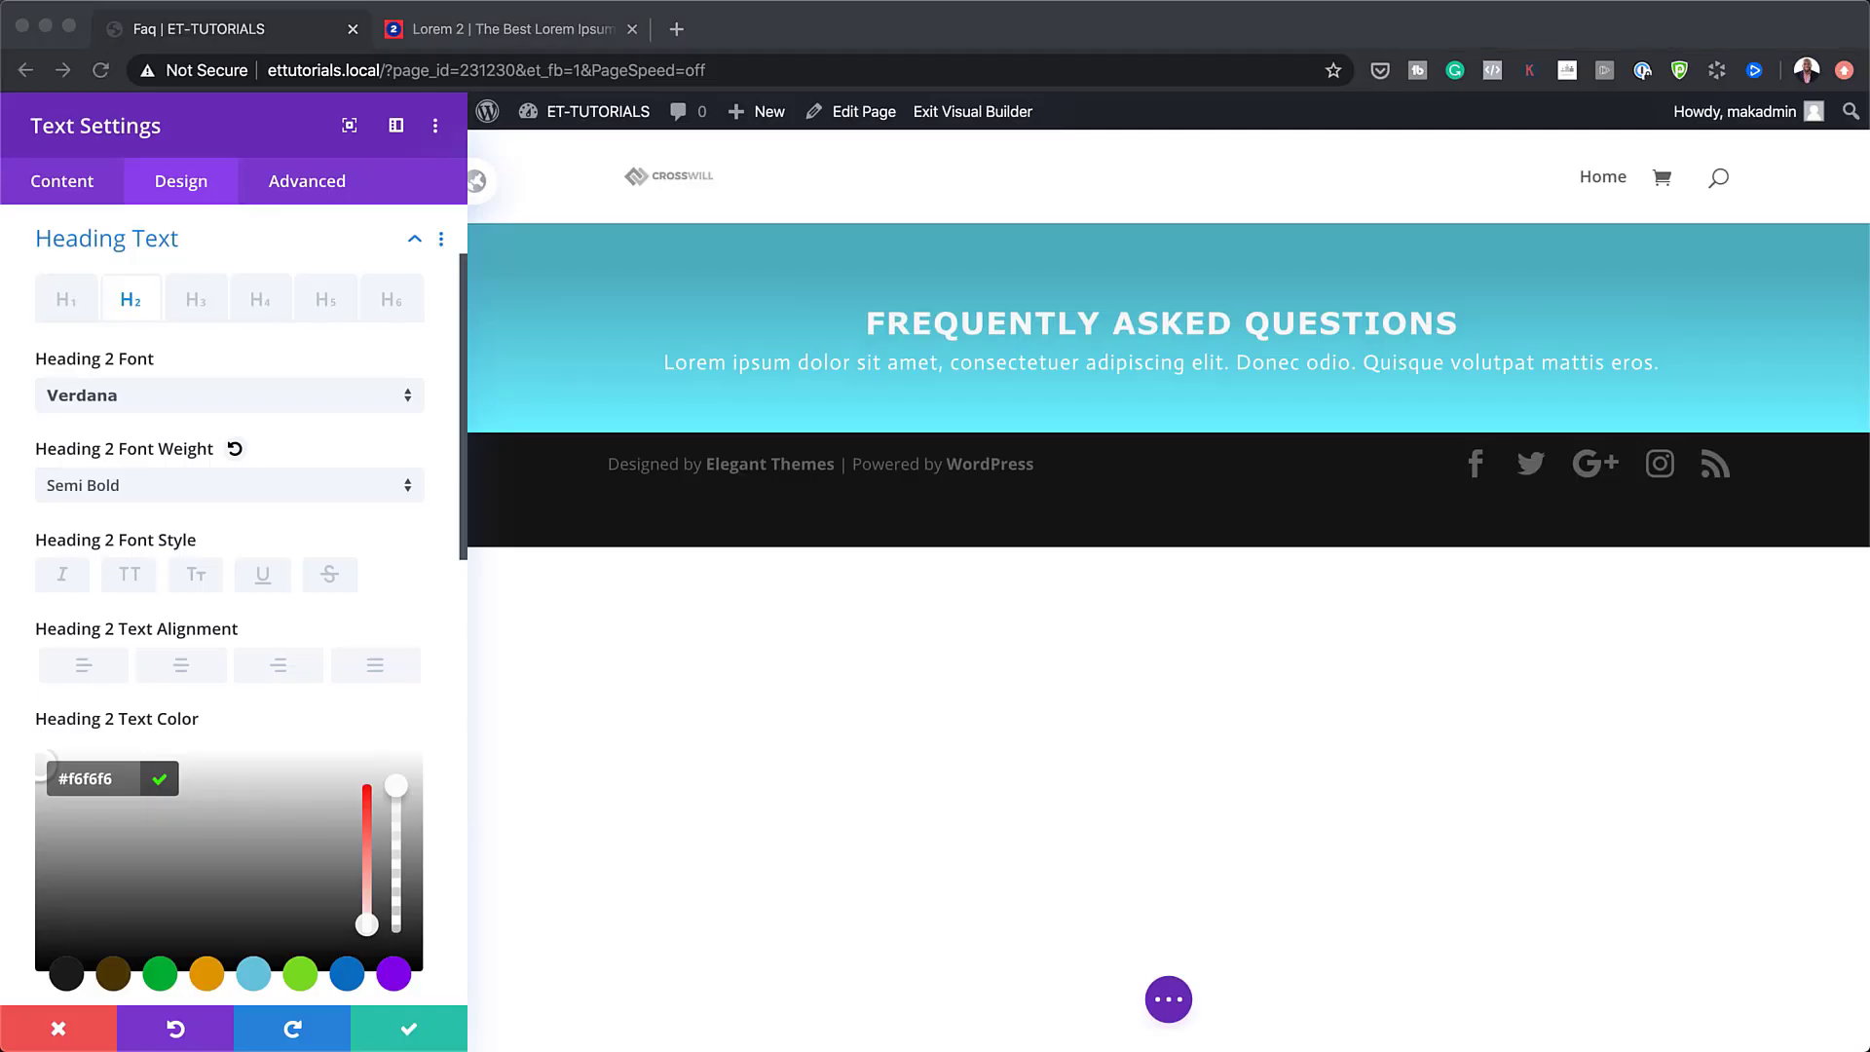
{"action": "scroll", "coordinate": [220, 740], "scroll_direction": "down", "scroll_amount": 5}
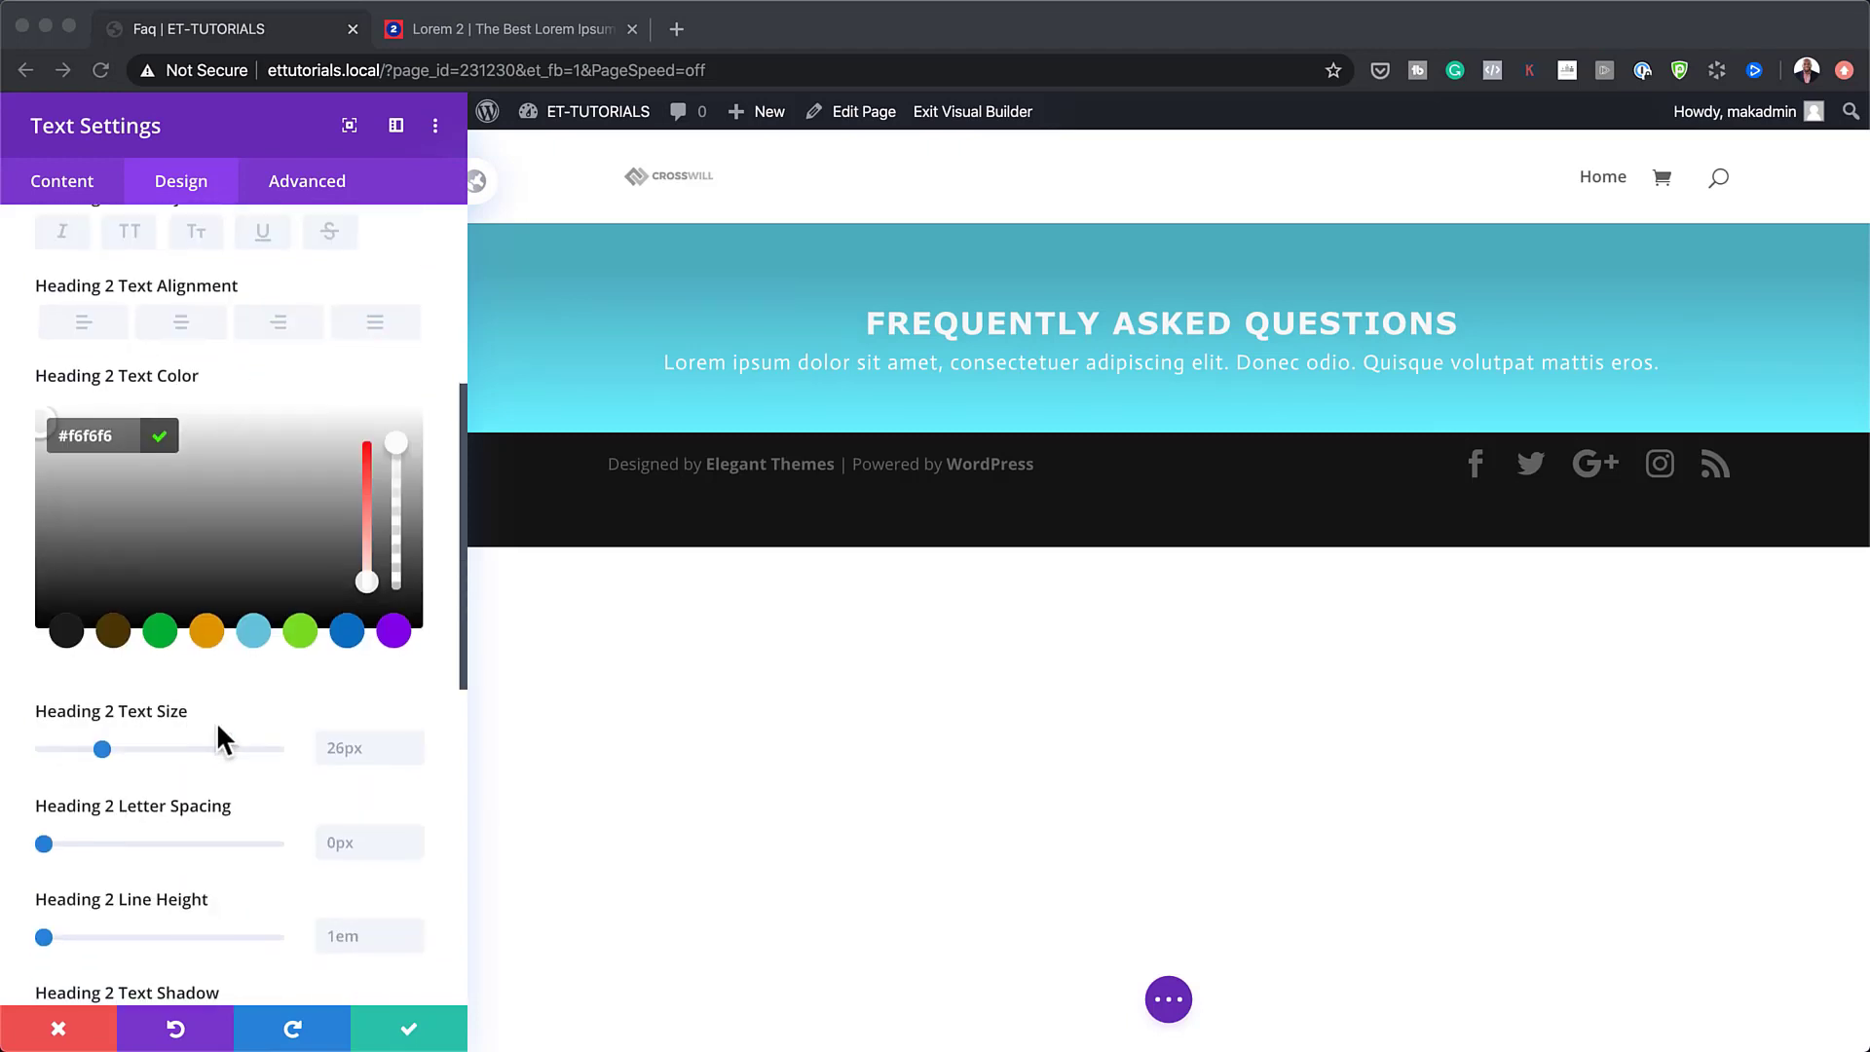
{"action": "left_click", "coordinate": [343, 746]}
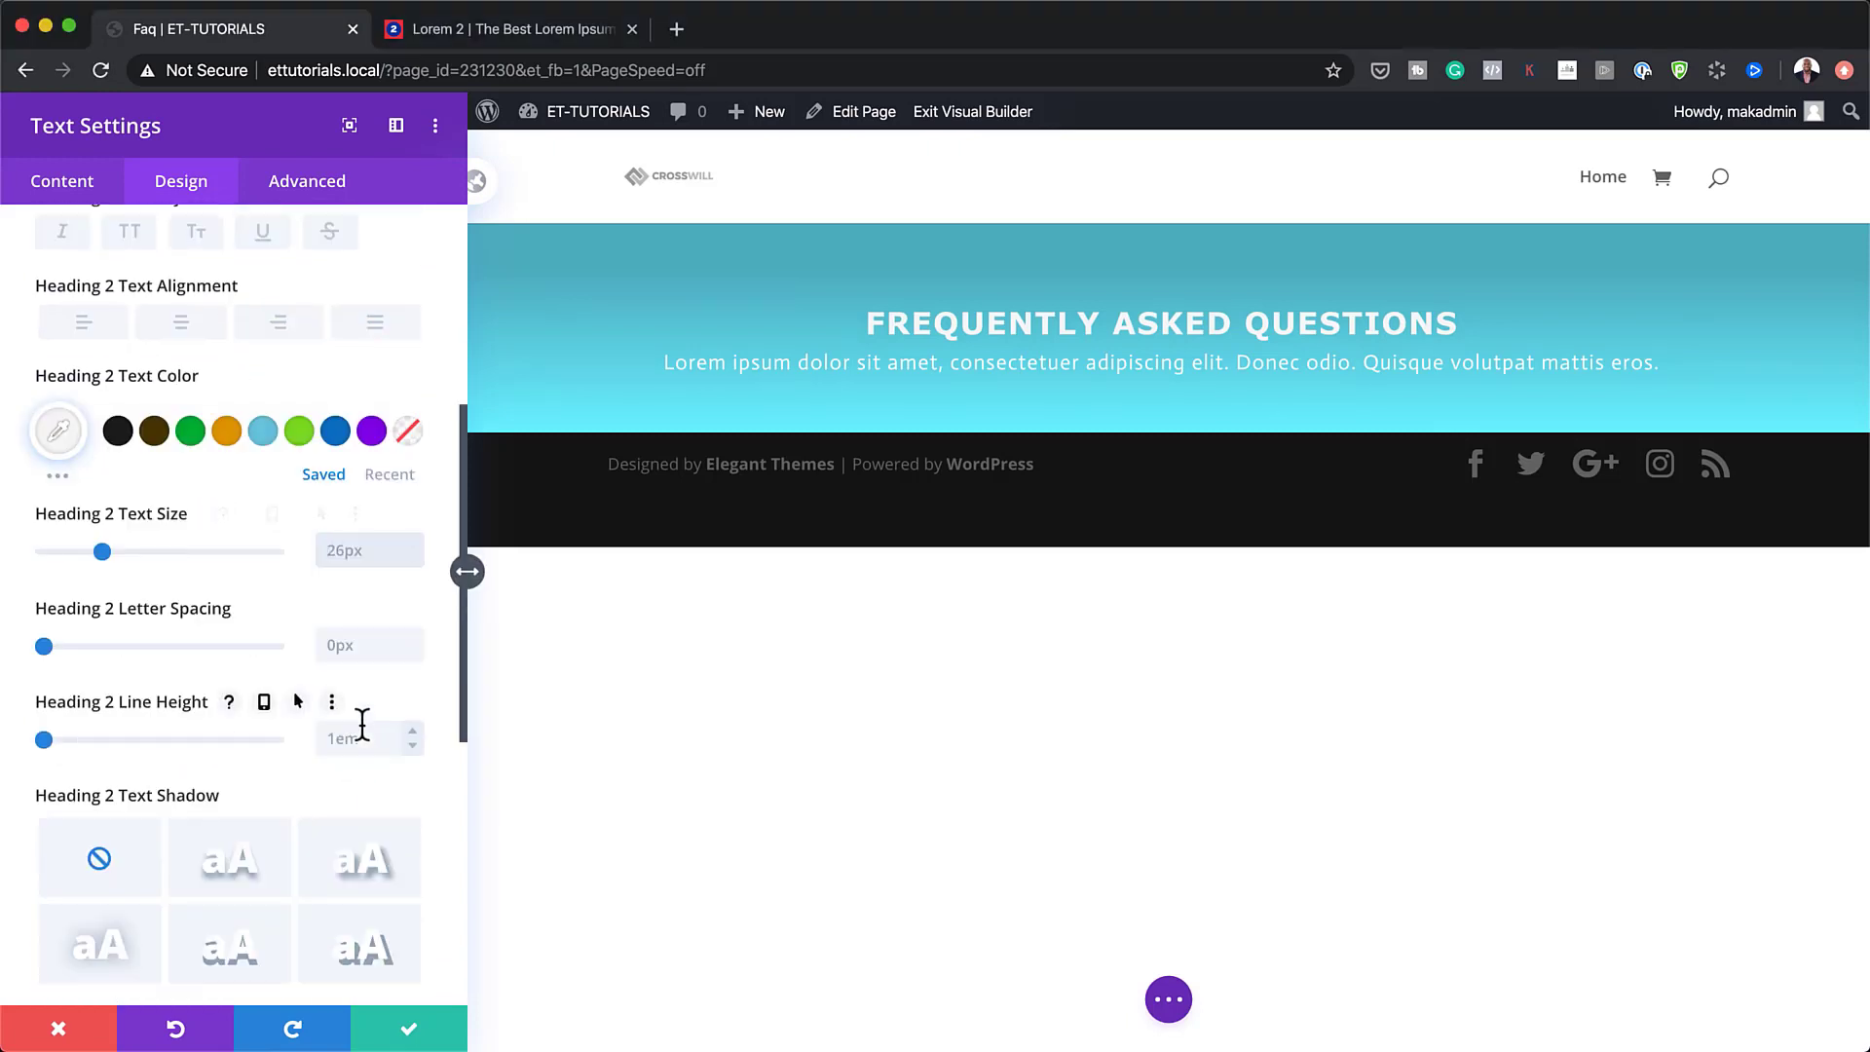
{"action": "type", "text": "3vw"}
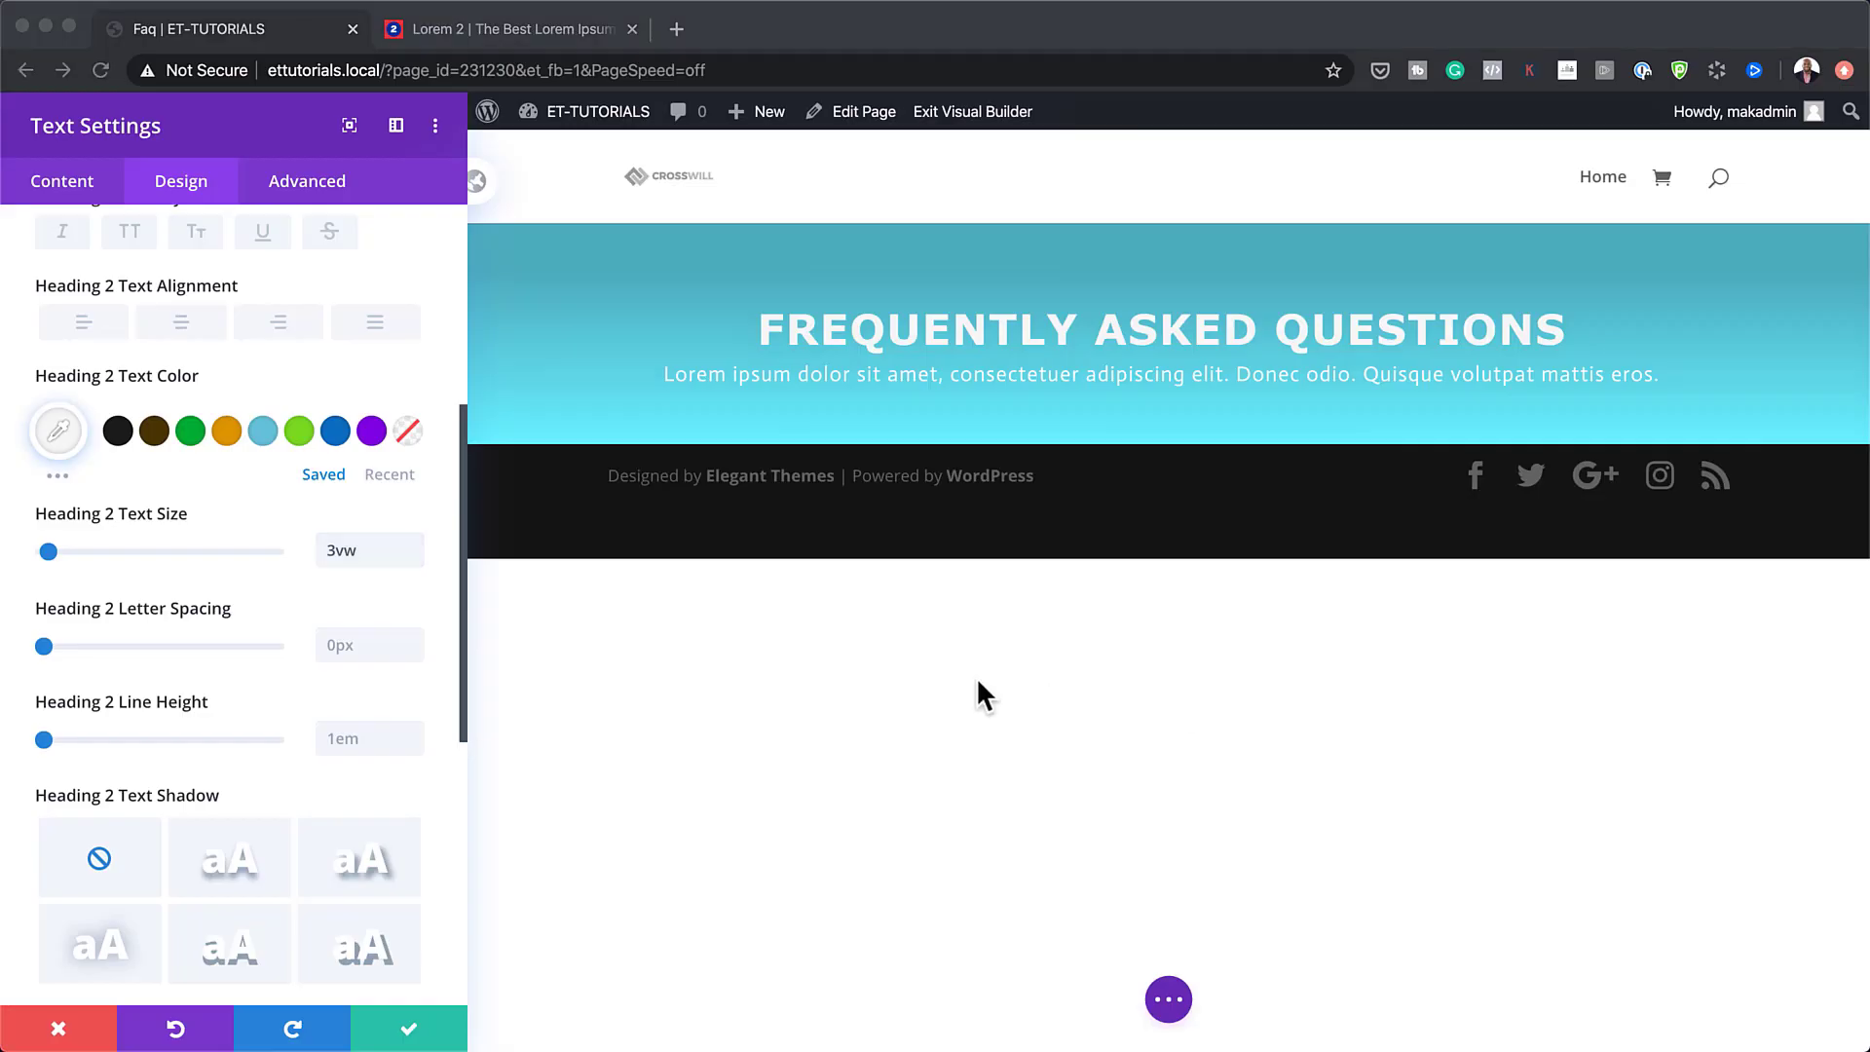
Make the Heading 2 text size responsive, with 5vw on tablet and 6vw on phone.
{"action": "left_click", "coordinate": [227, 519]}
{"action": "mouse_move", "coordinate": [187, 507]}
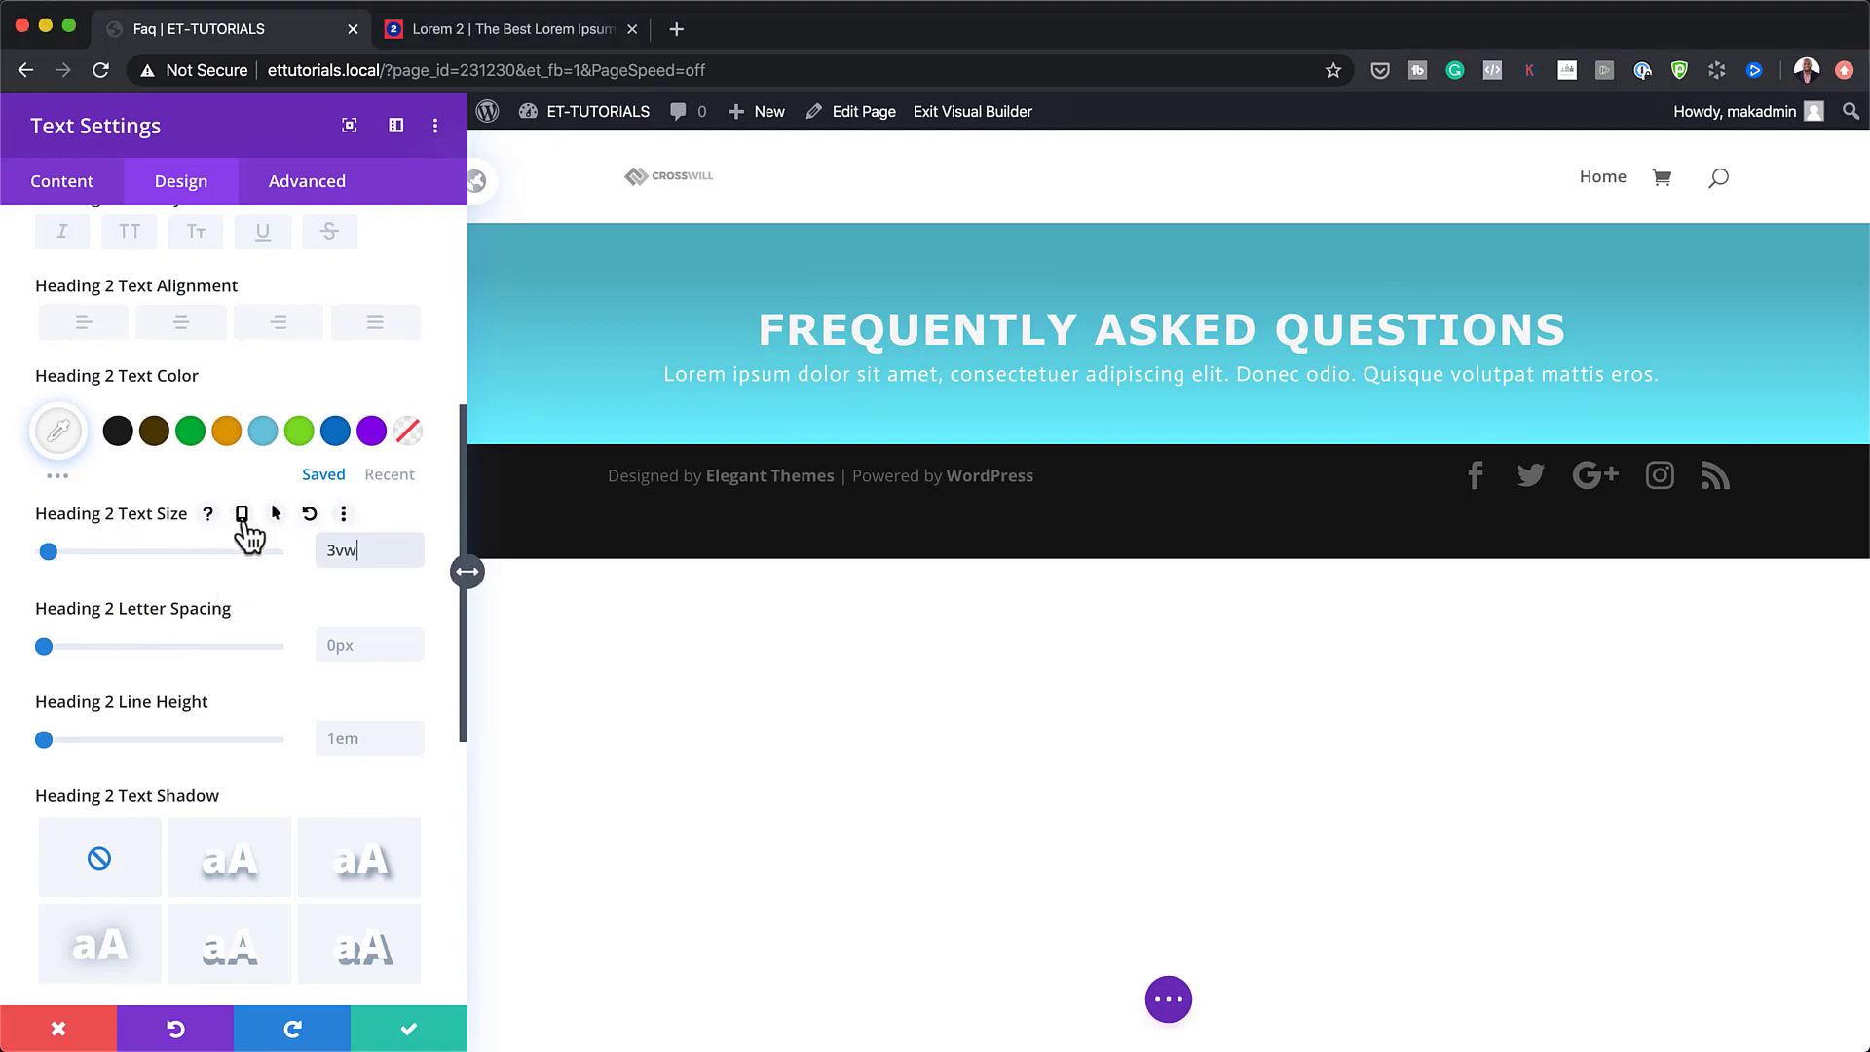
{"action": "left_click", "coordinate": [242, 516]}
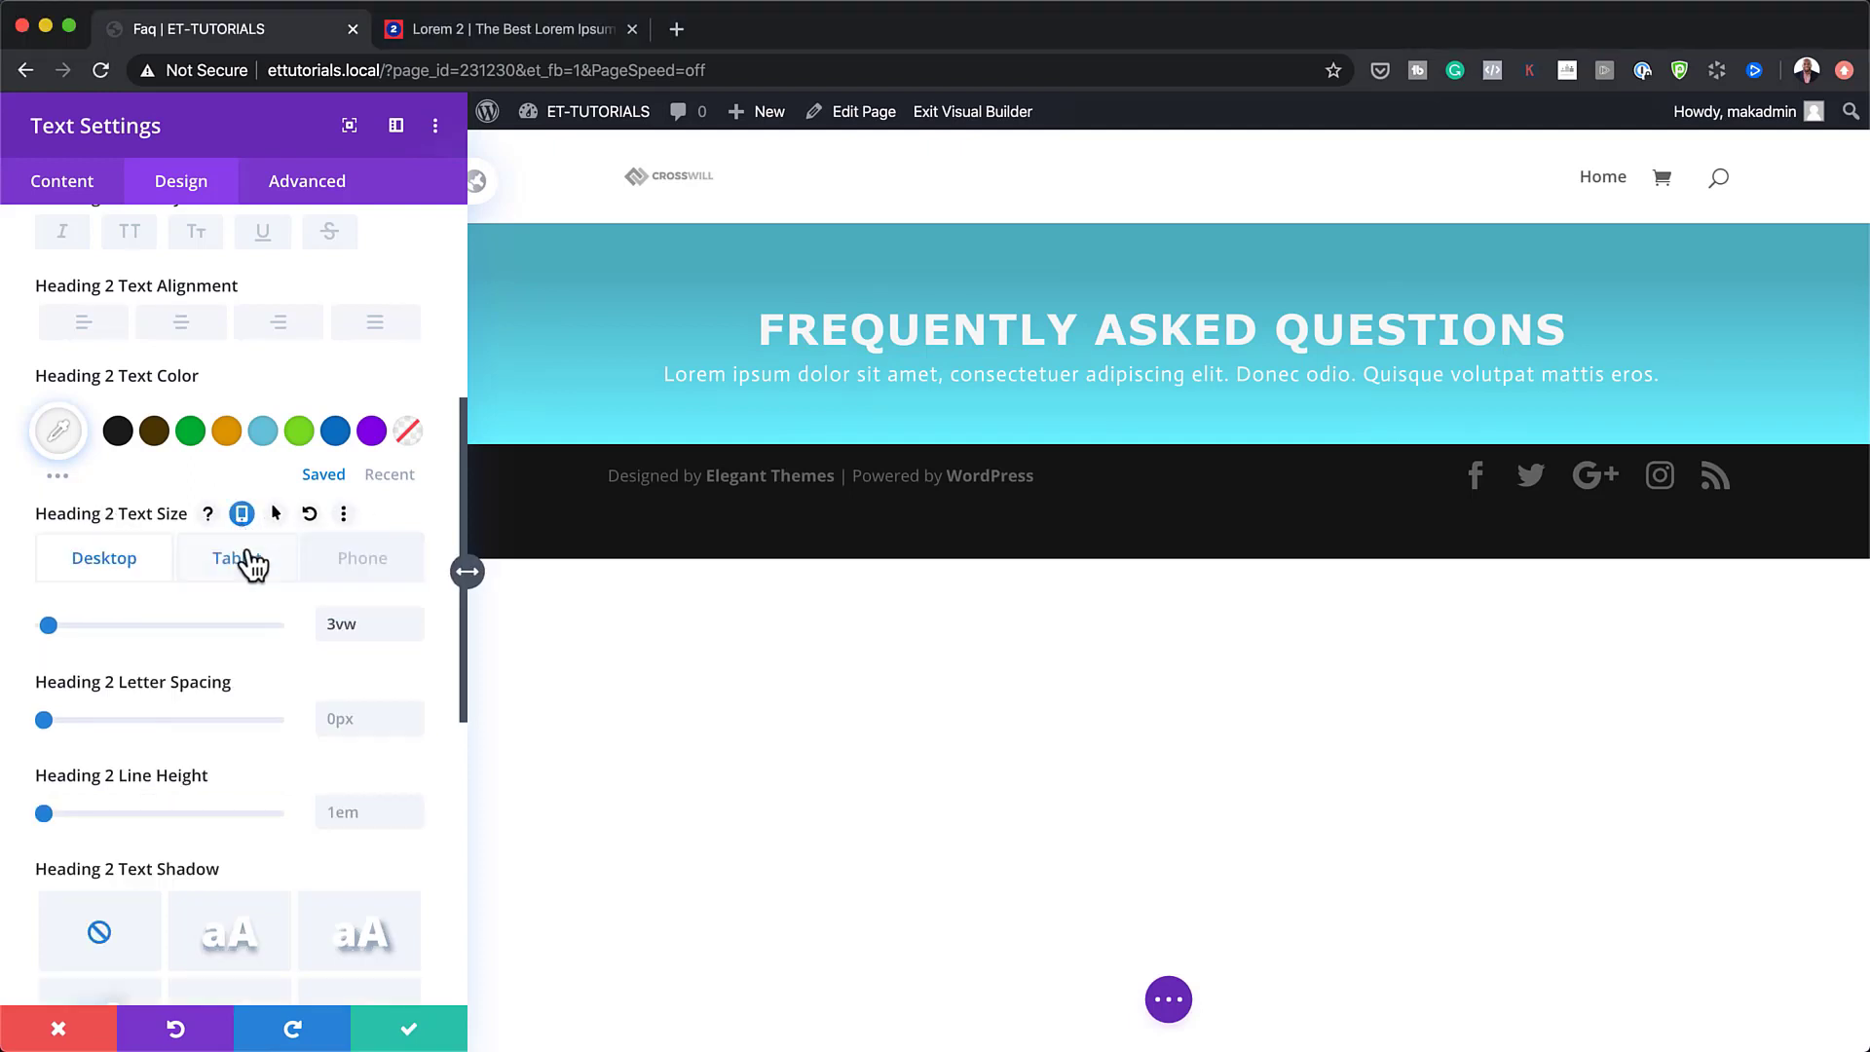
{"action": "left_click", "coordinate": [251, 563]}
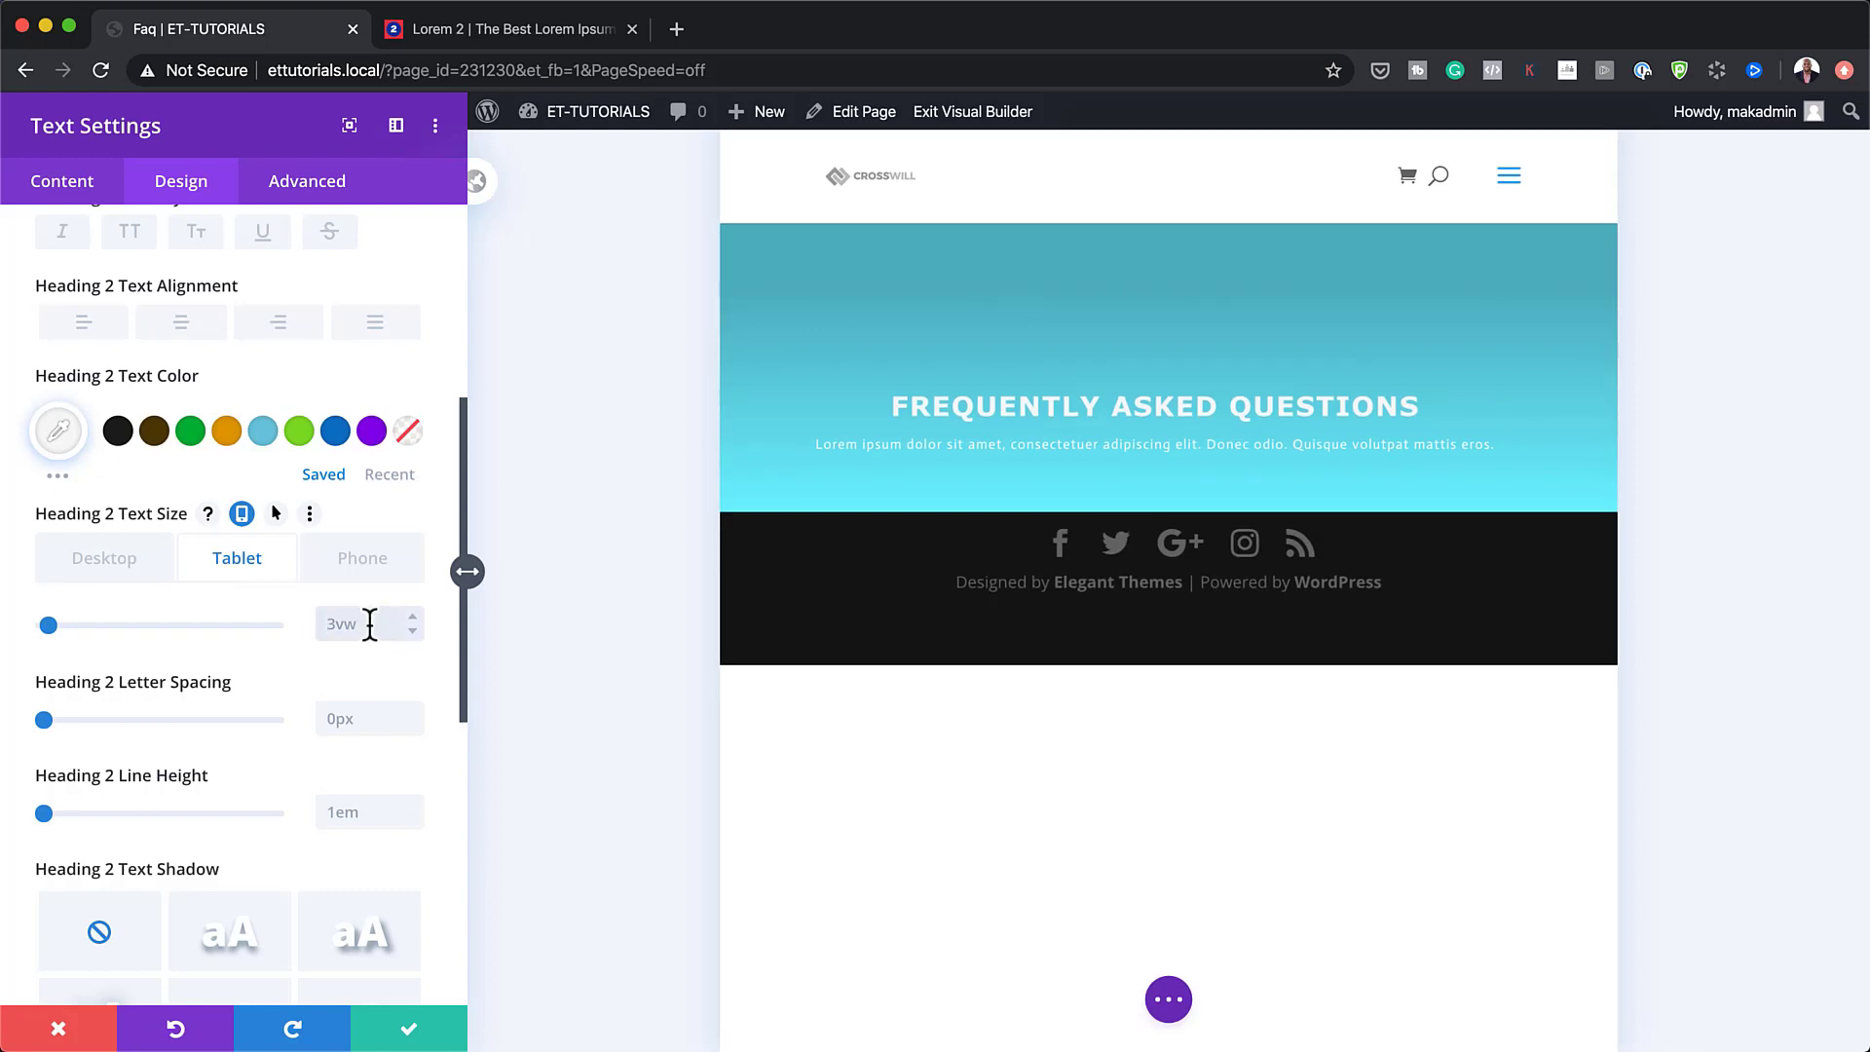
{"action": "left_click", "coordinate": [370, 624]}
{"action": "type", "text": "5vw"}
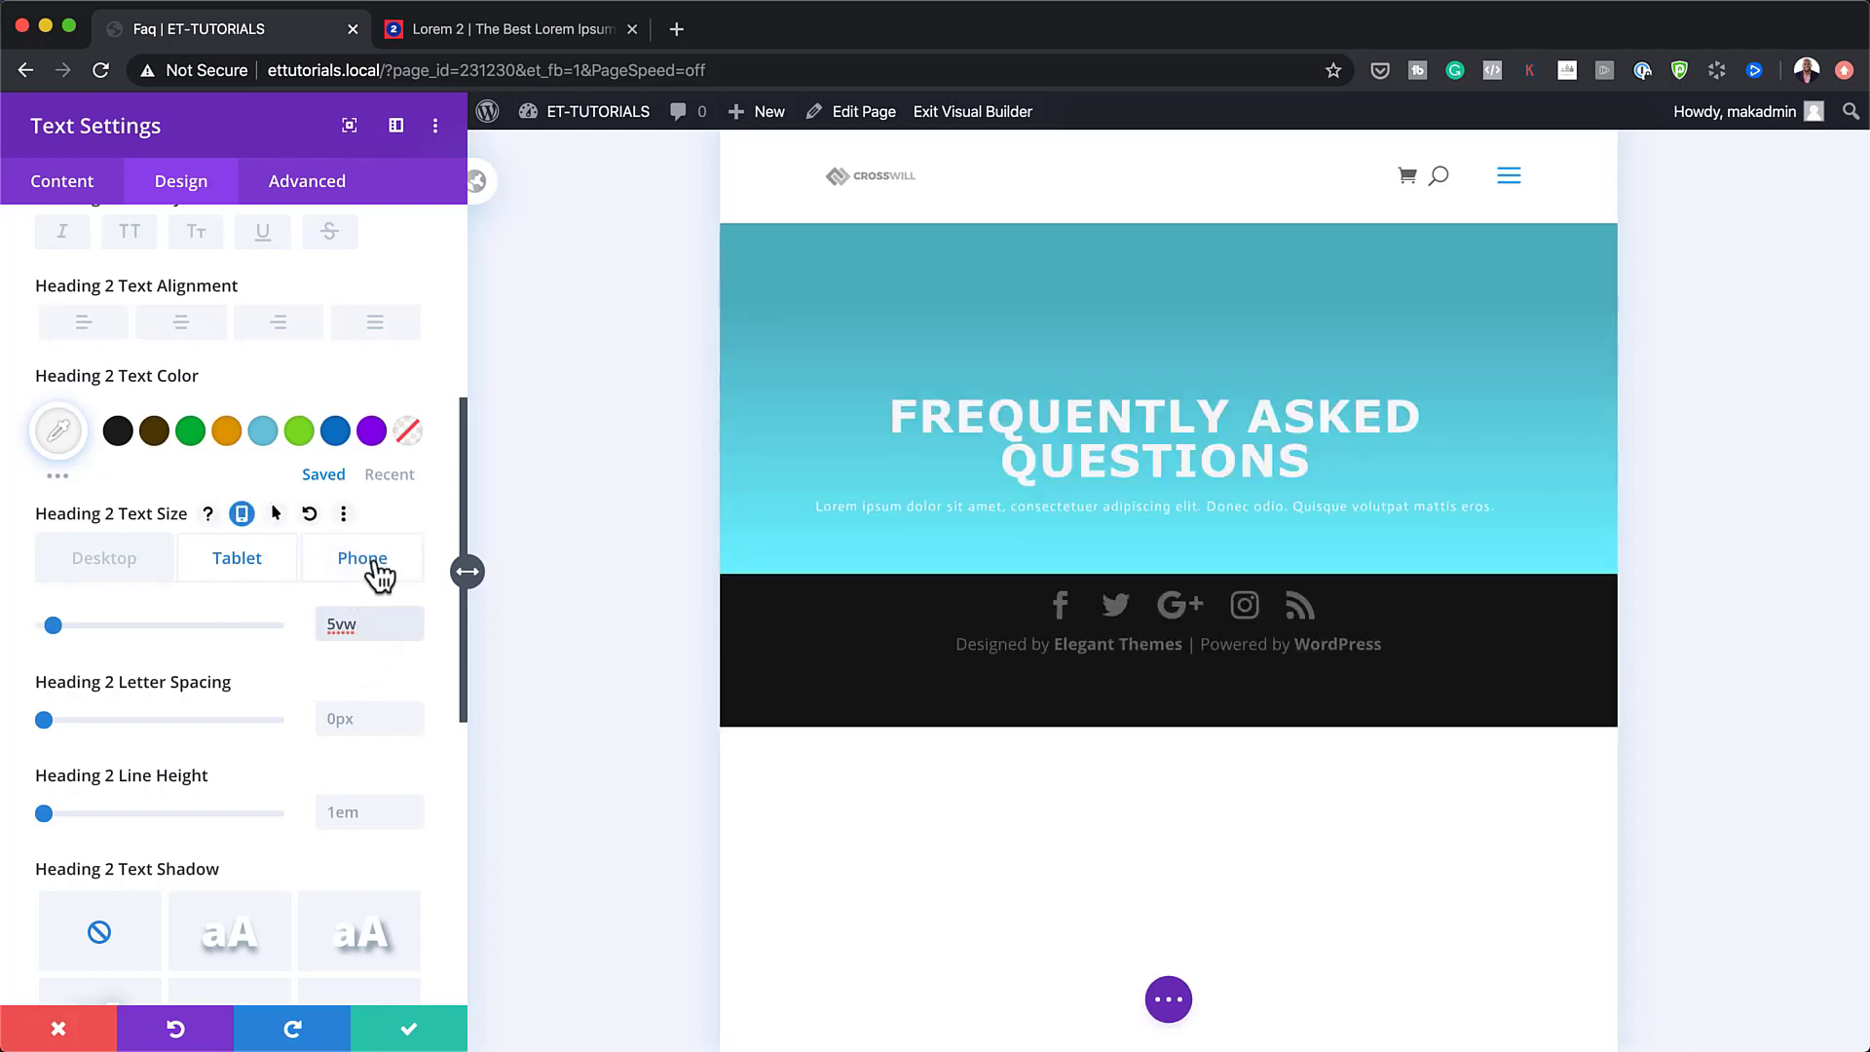
{"action": "left_click", "coordinate": [126, 579]}
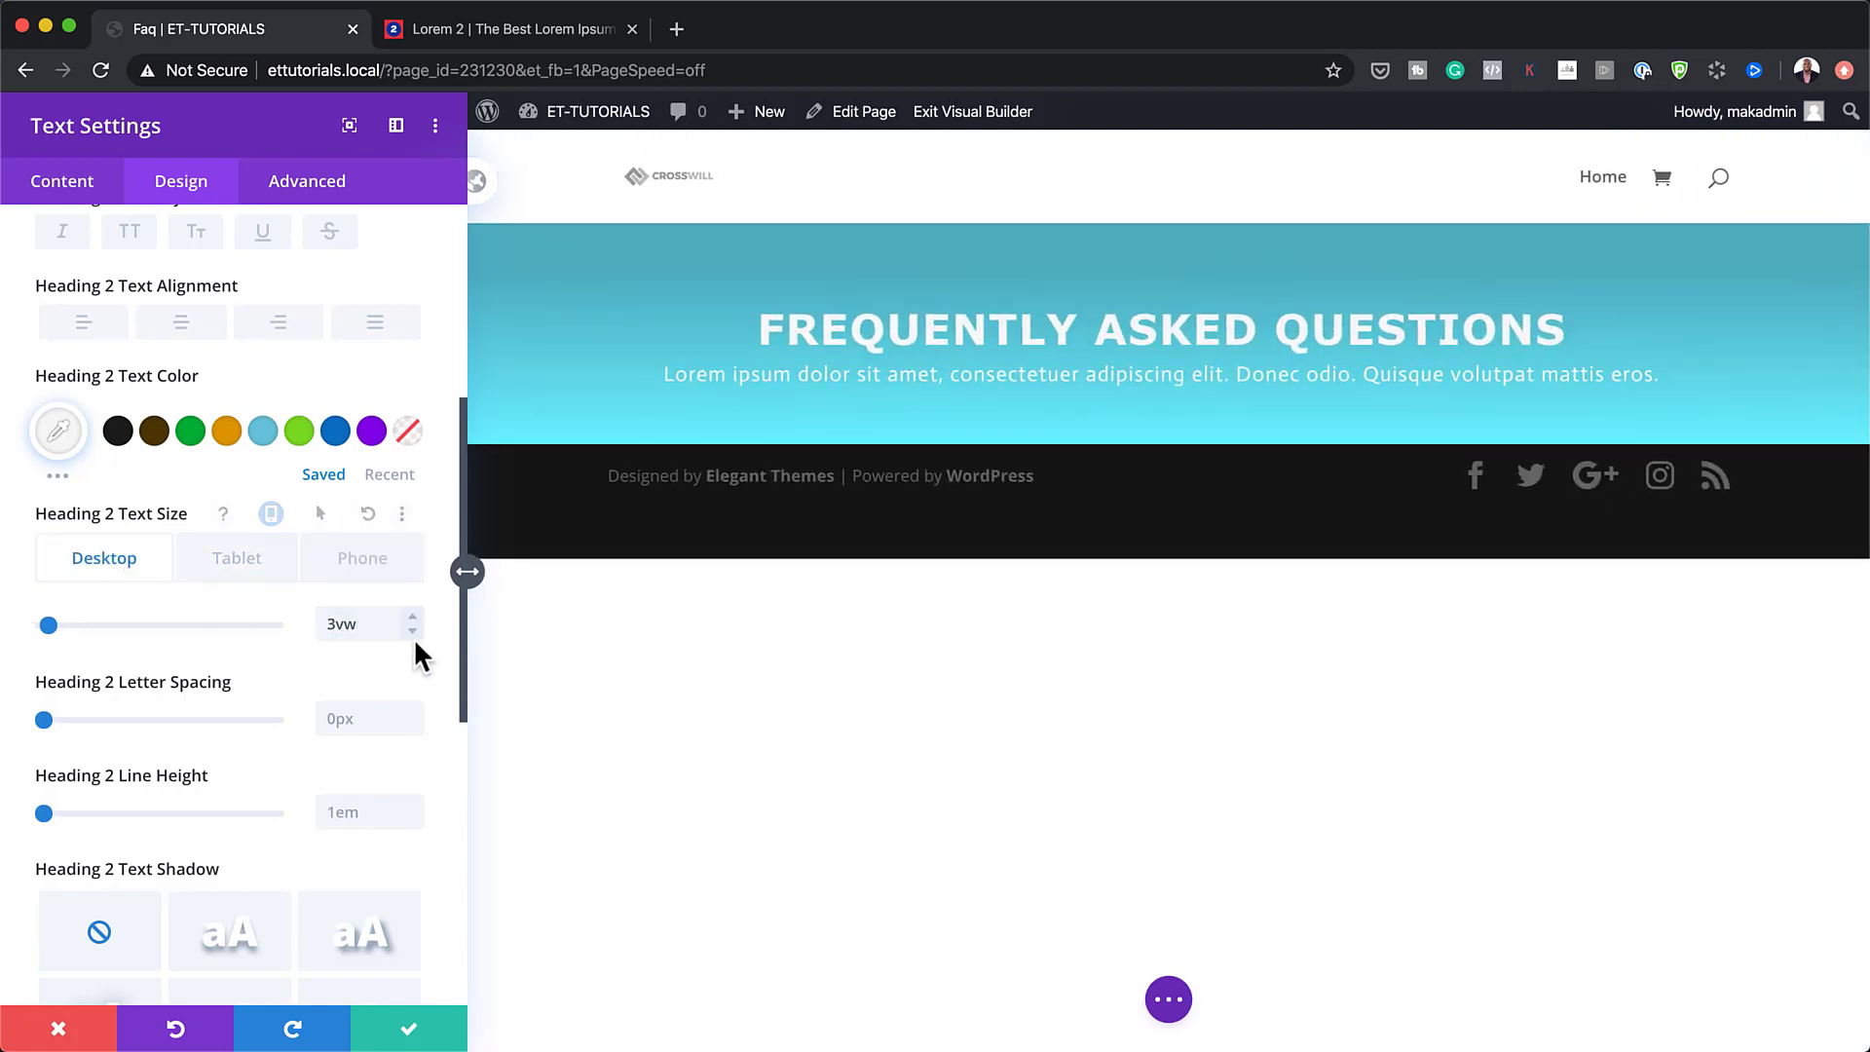
{"action": "left_click", "coordinate": [243, 570]}
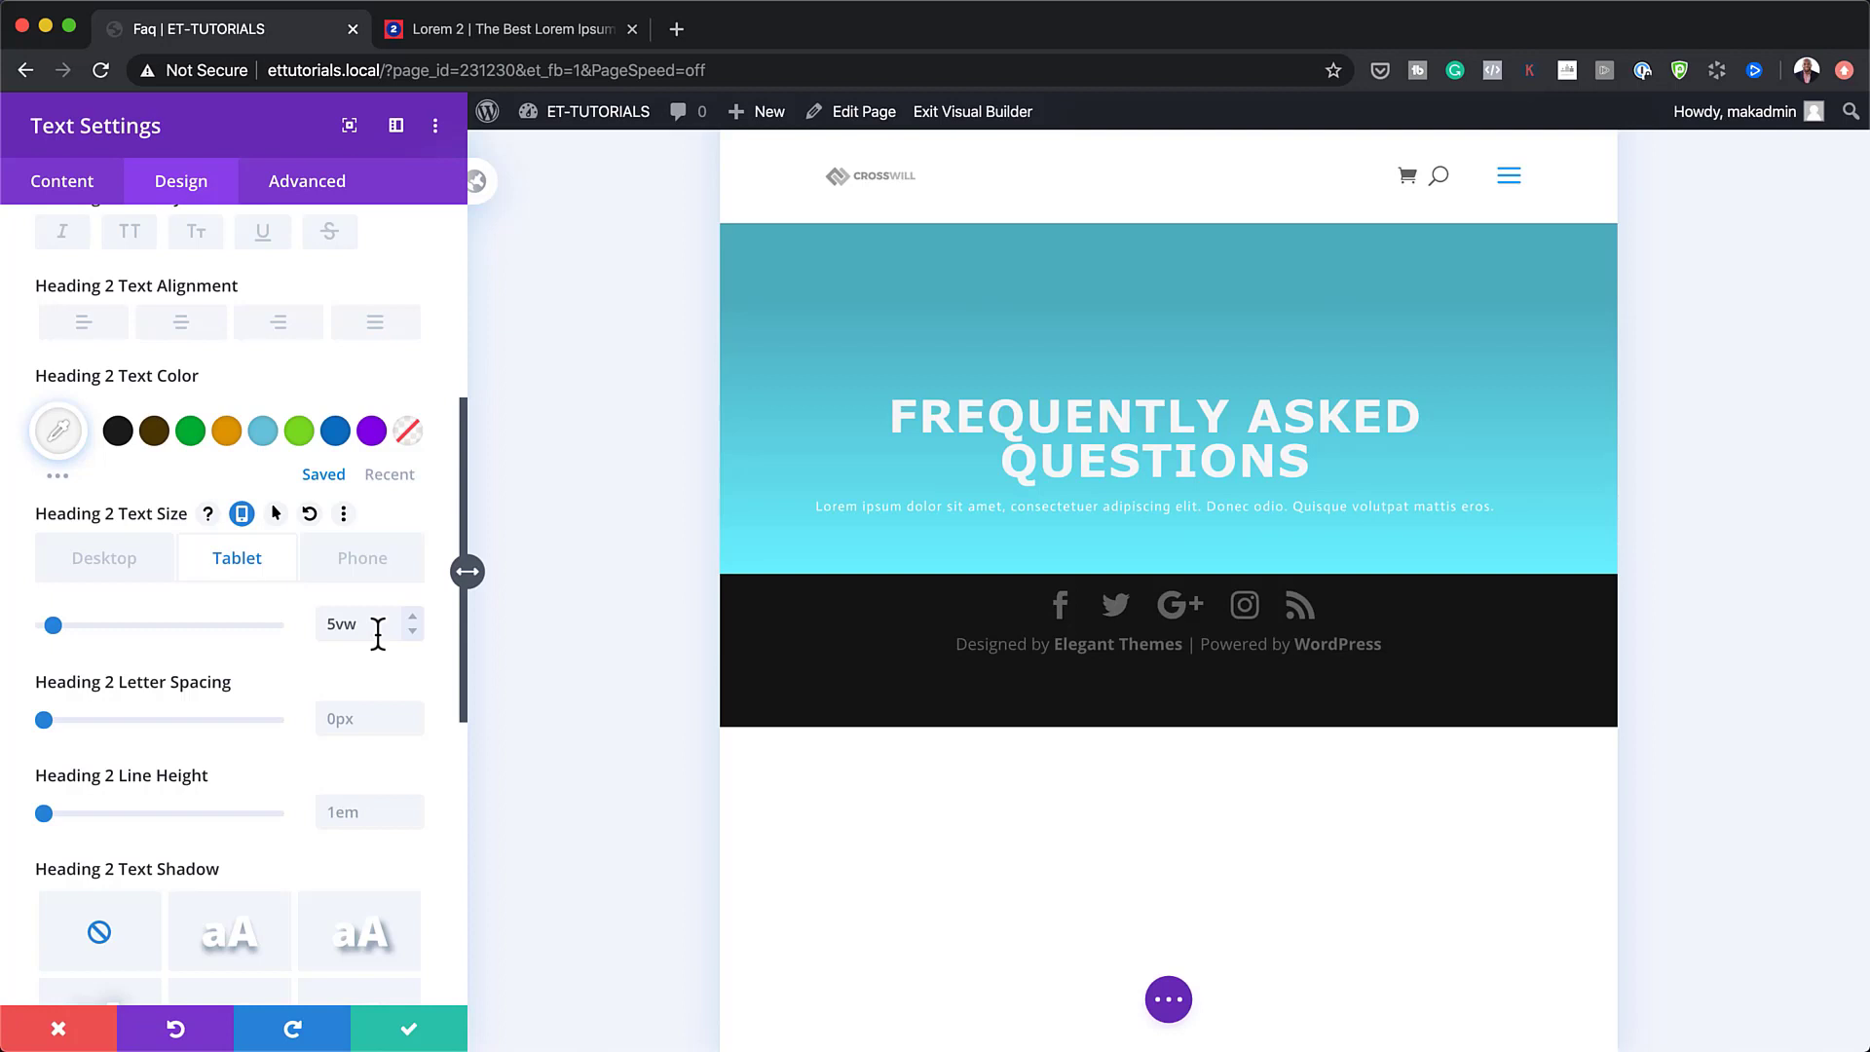
{"action": "left_click", "coordinate": [366, 575]}
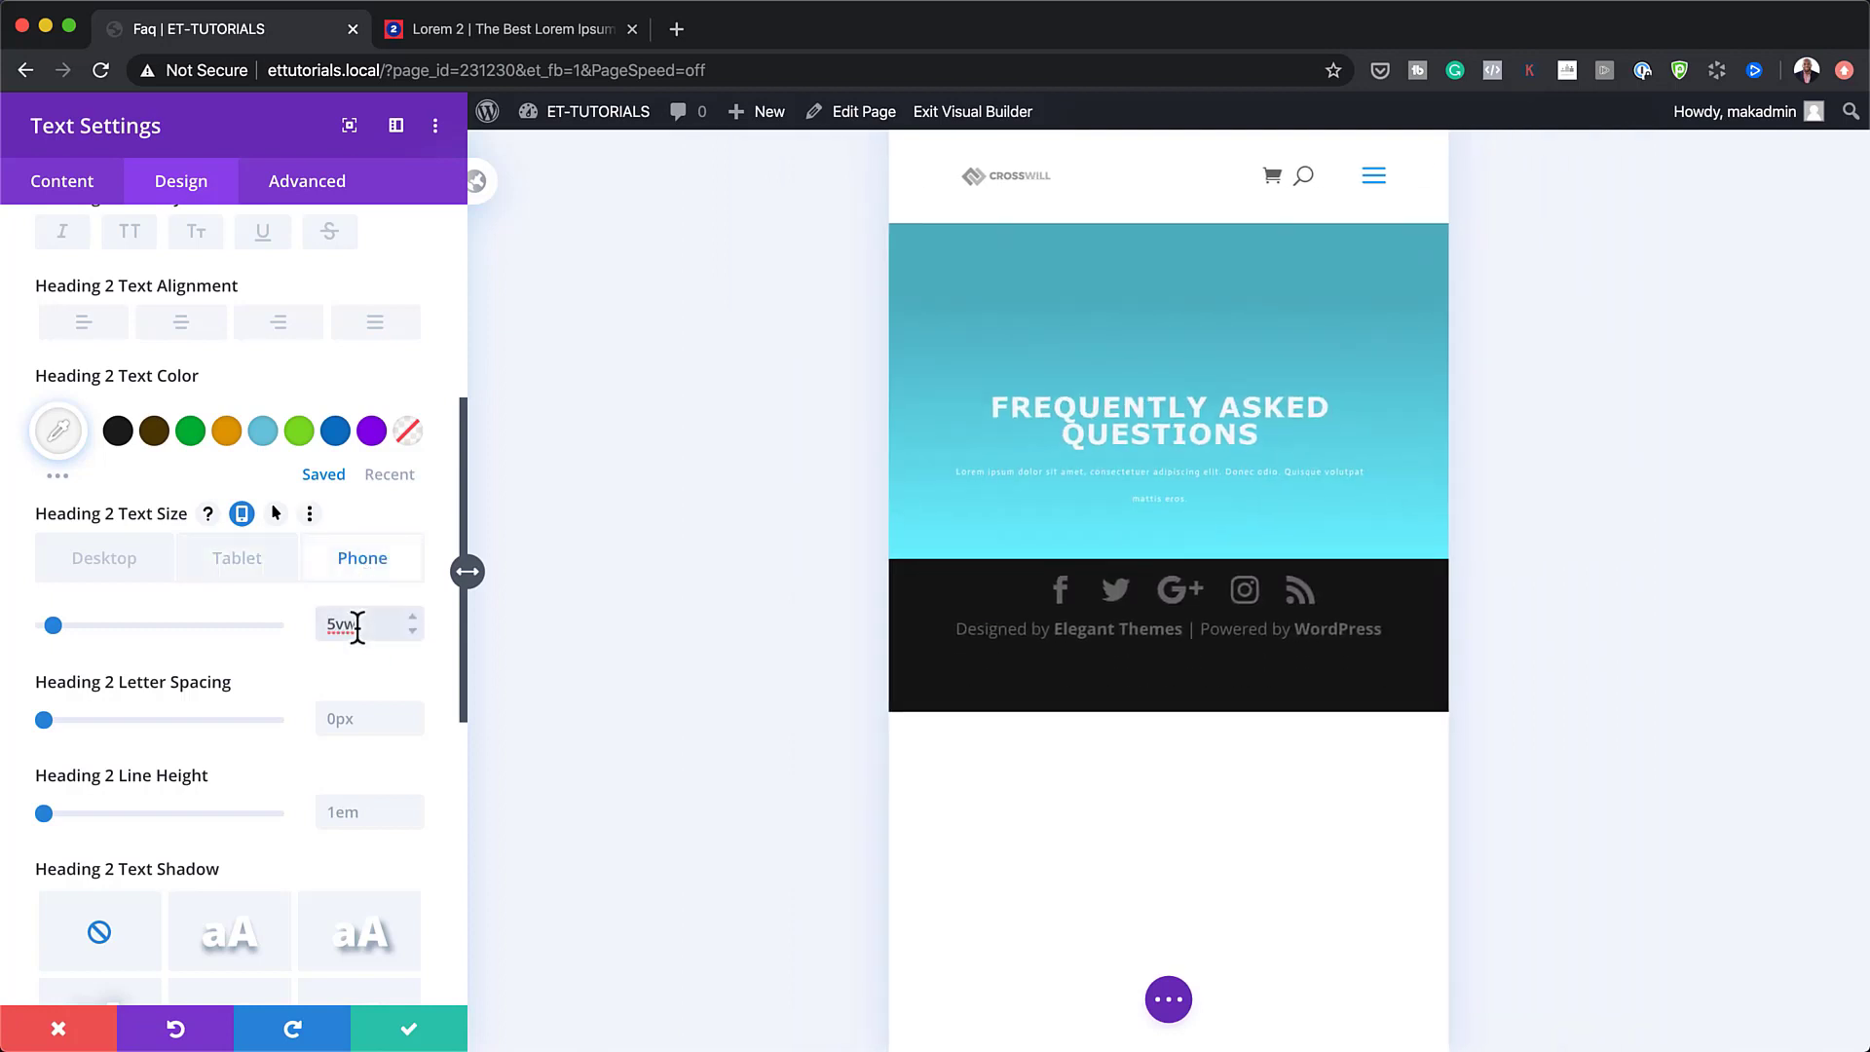
{"action": "left_click", "coordinate": [411, 617]}
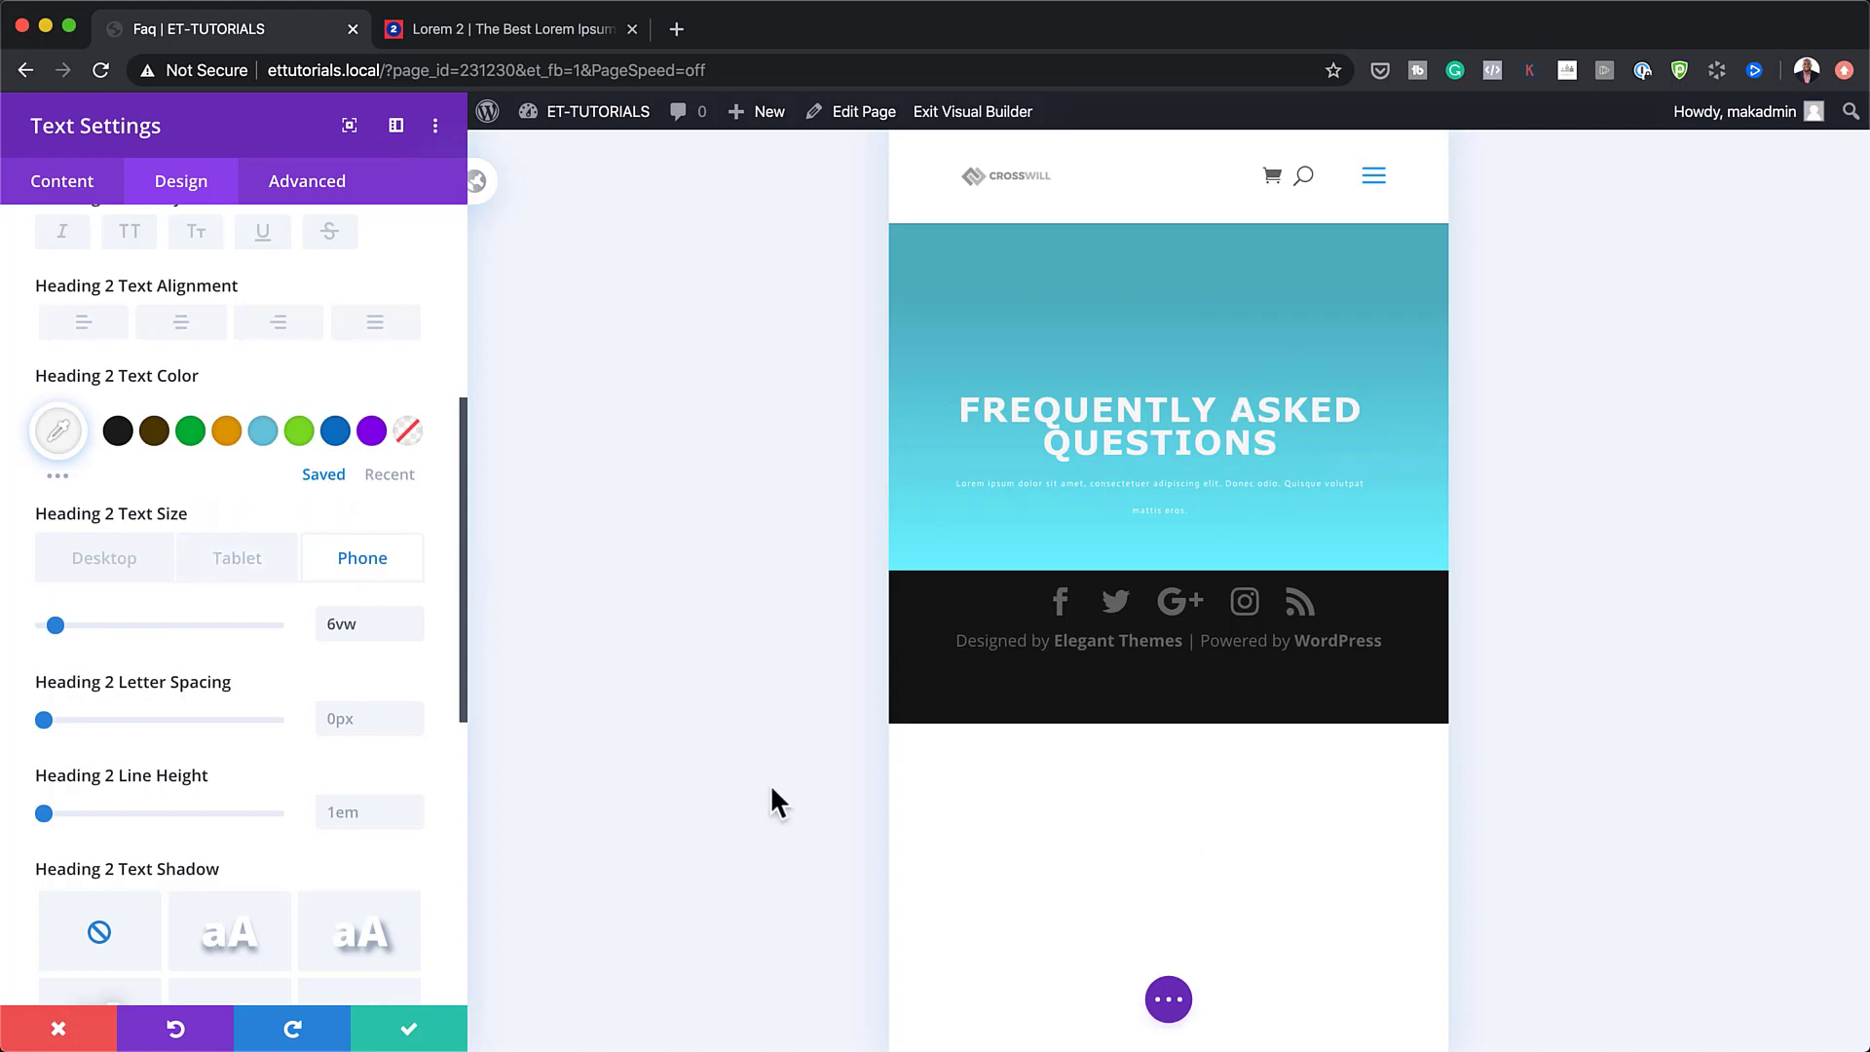
{"action": "left_click", "coordinate": [136, 559]}
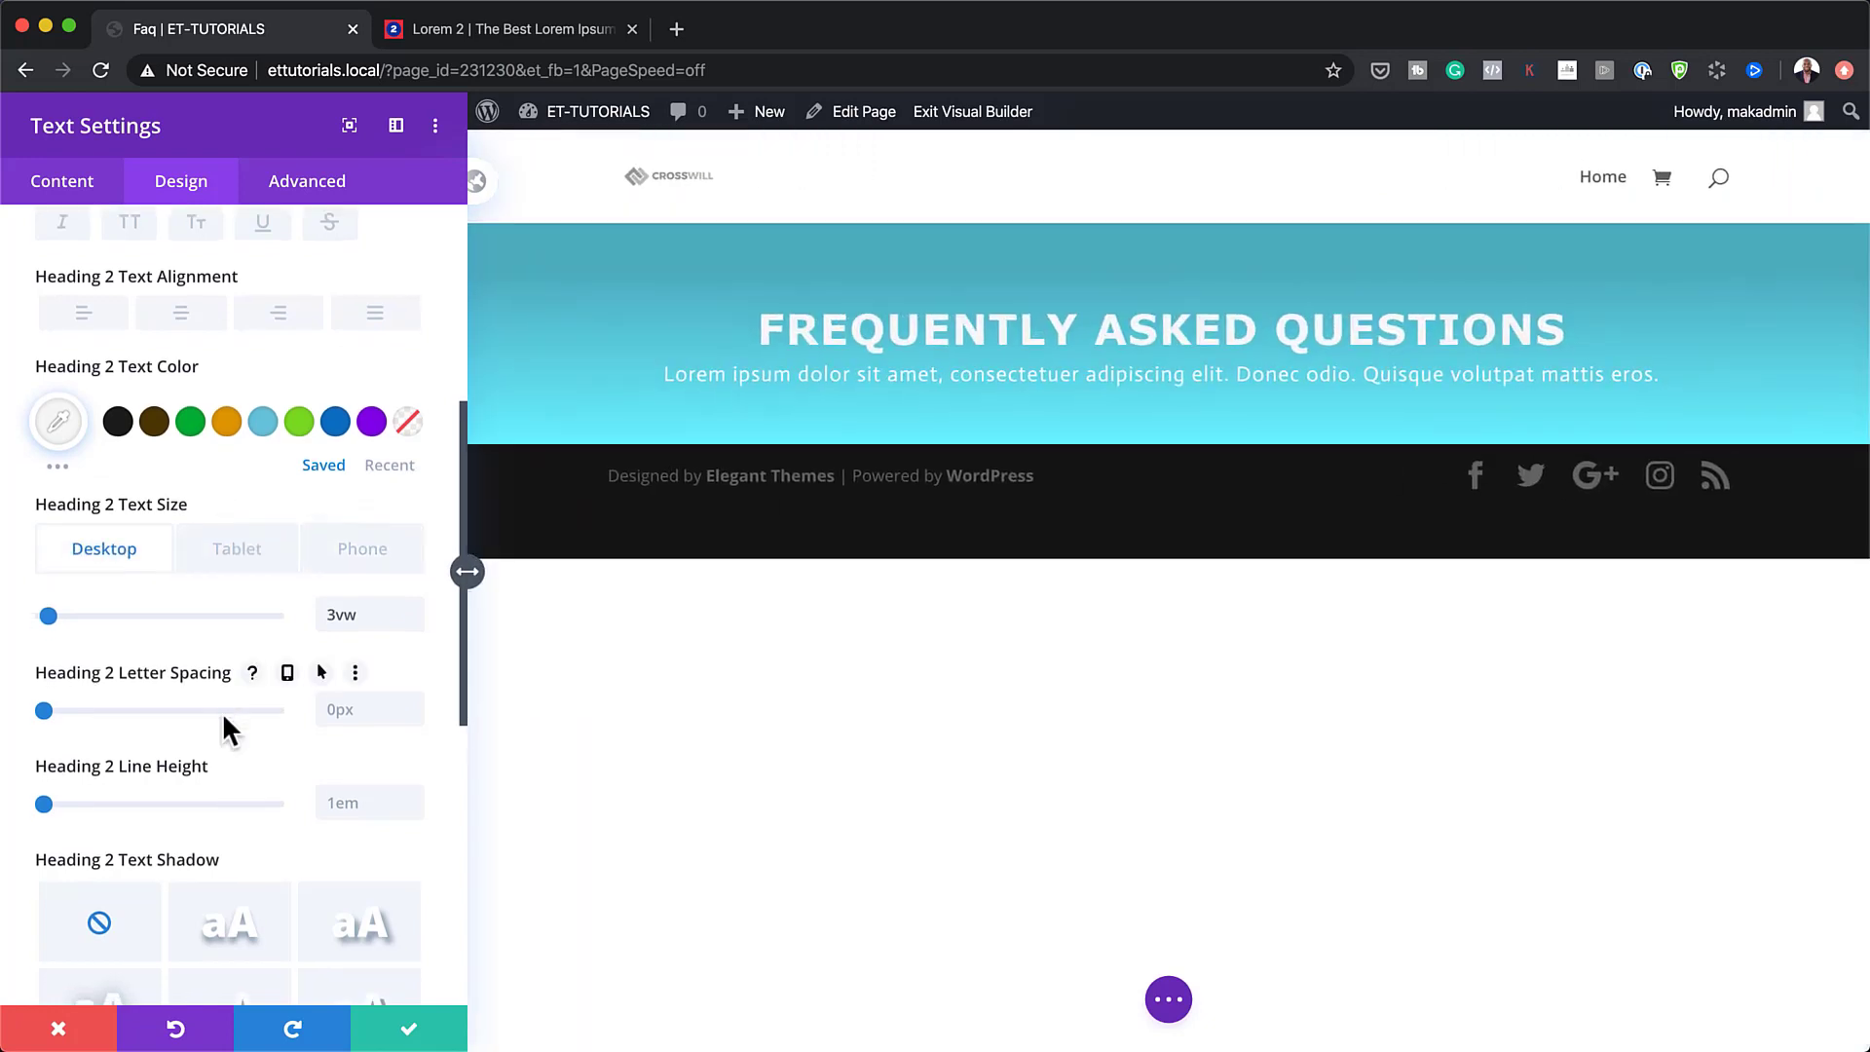
Set the Heading 2 letter spacing to 7px and line height to 1.8em, checking the tablet and phone previews.
{"action": "scroll", "coordinate": [224, 729], "scroll_direction": "down", "scroll_amount": 1}
{"action": "left_click", "coordinate": [352, 675]}
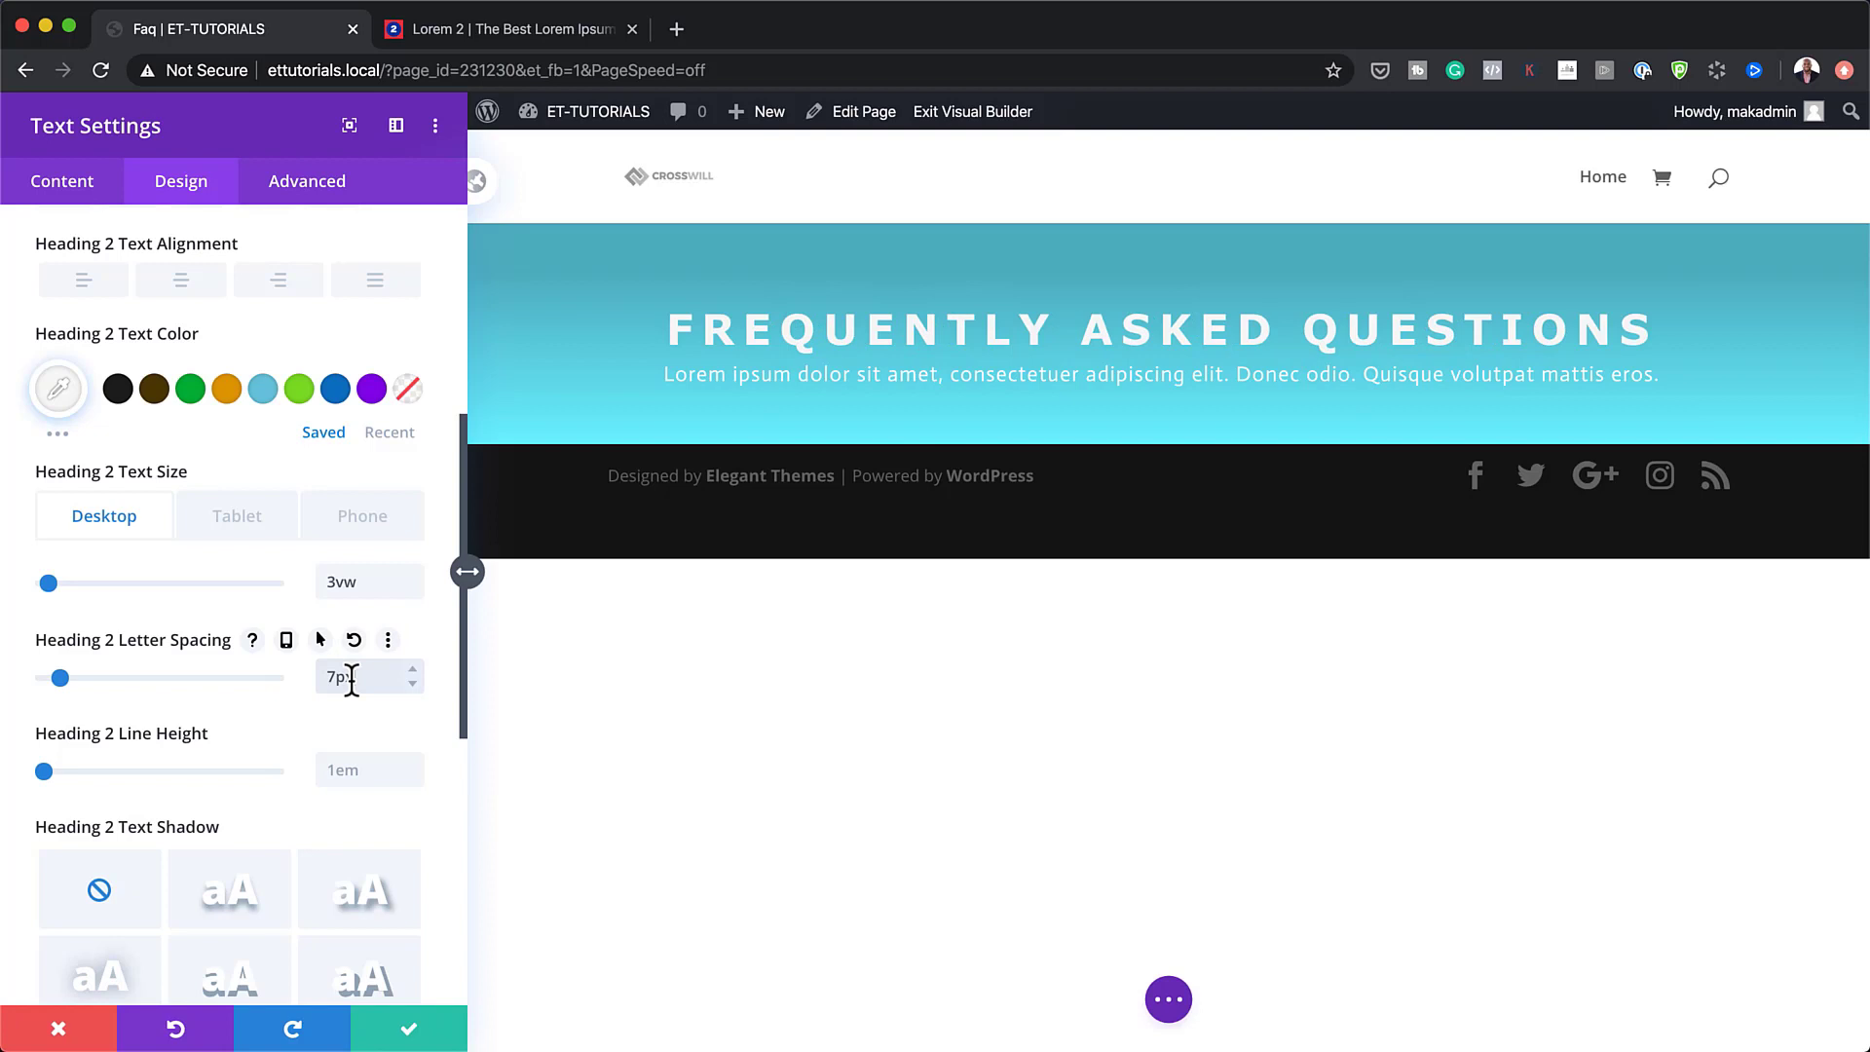
{"action": "left_click", "coordinate": [346, 769]}
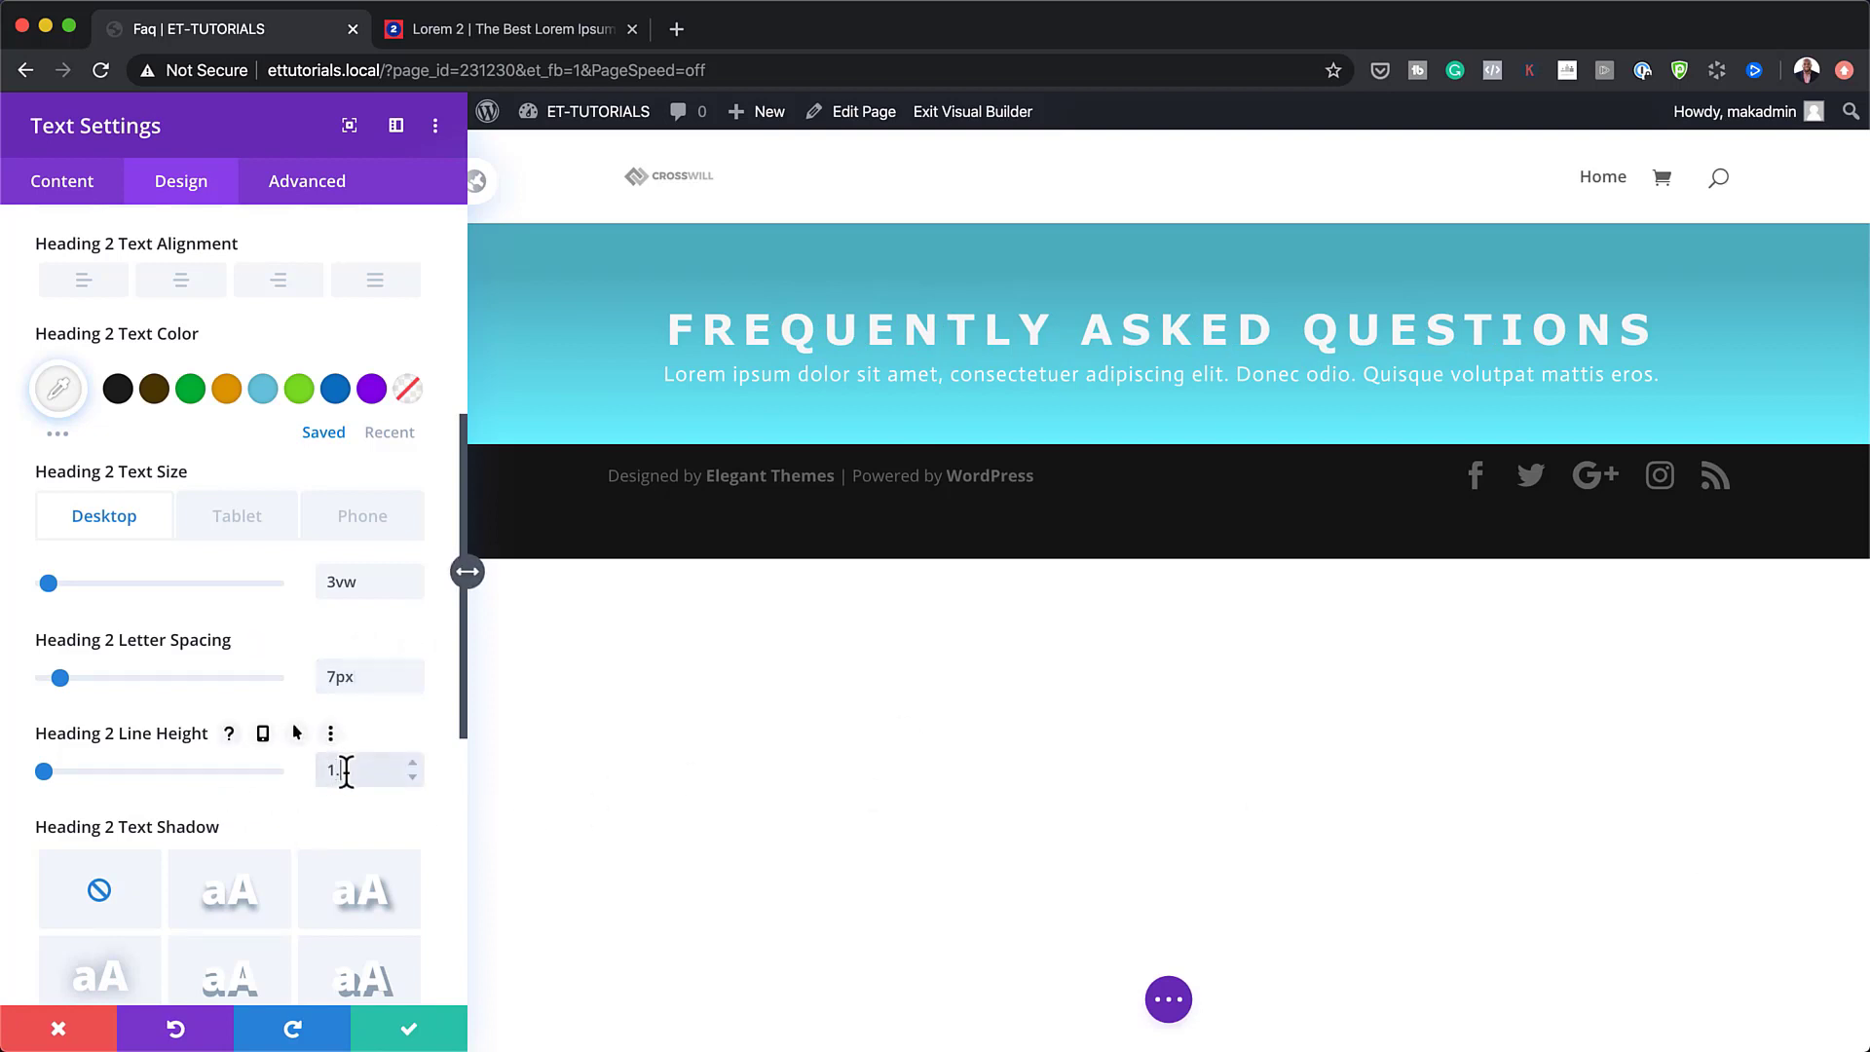
{"action": "type", "text": "1.8em"}
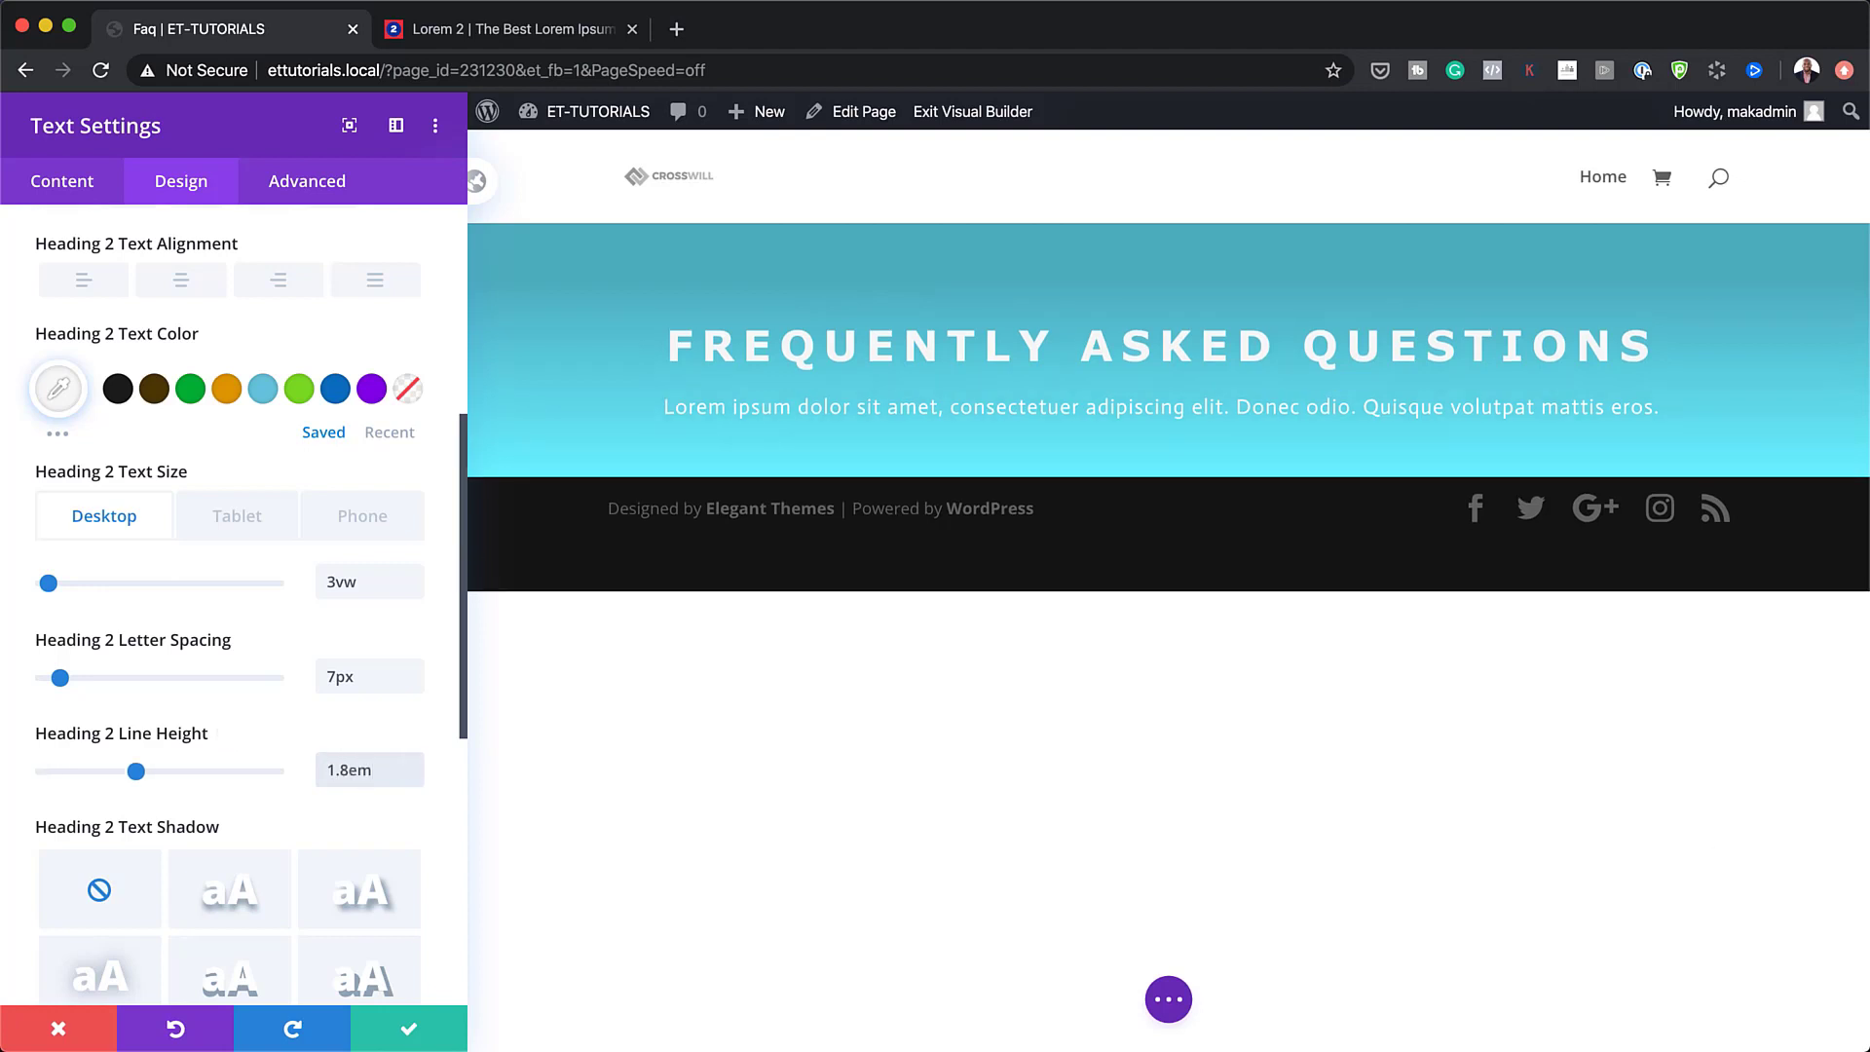
{"action": "left_click", "coordinate": [236, 521]}
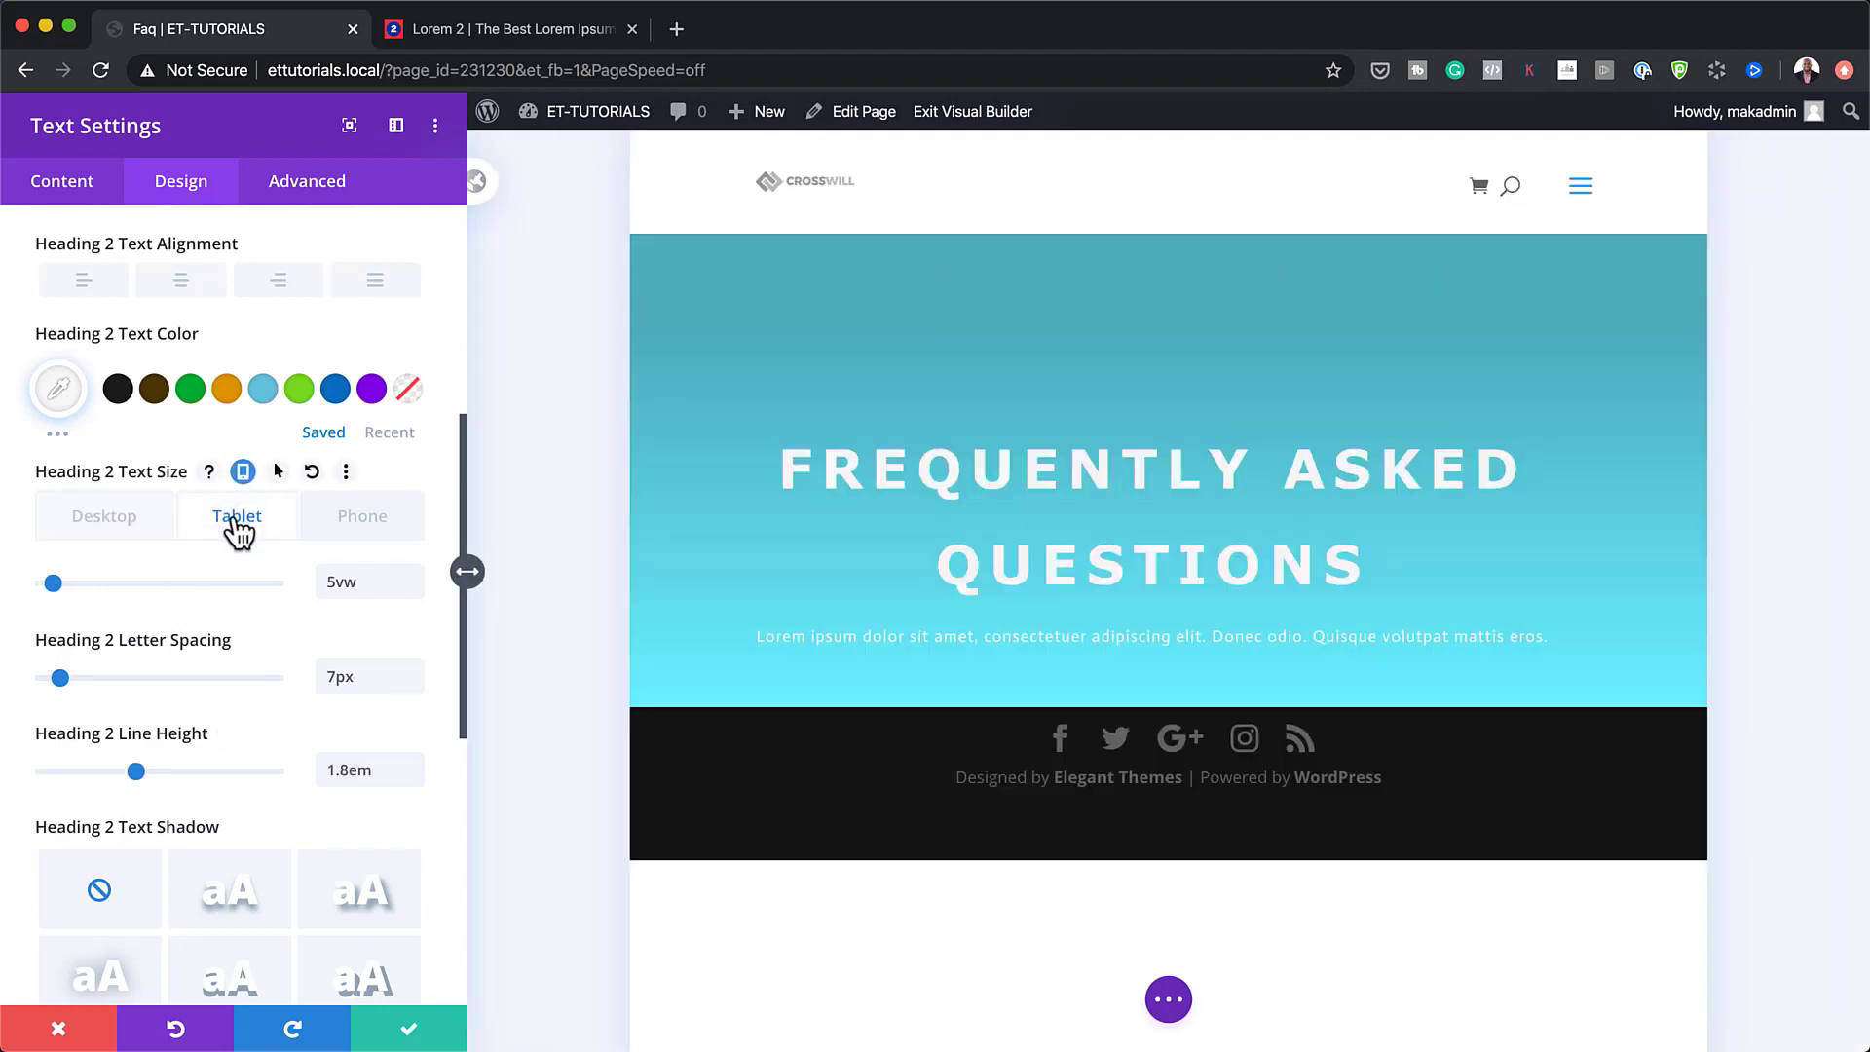
{"action": "left_click", "coordinate": [382, 523]}
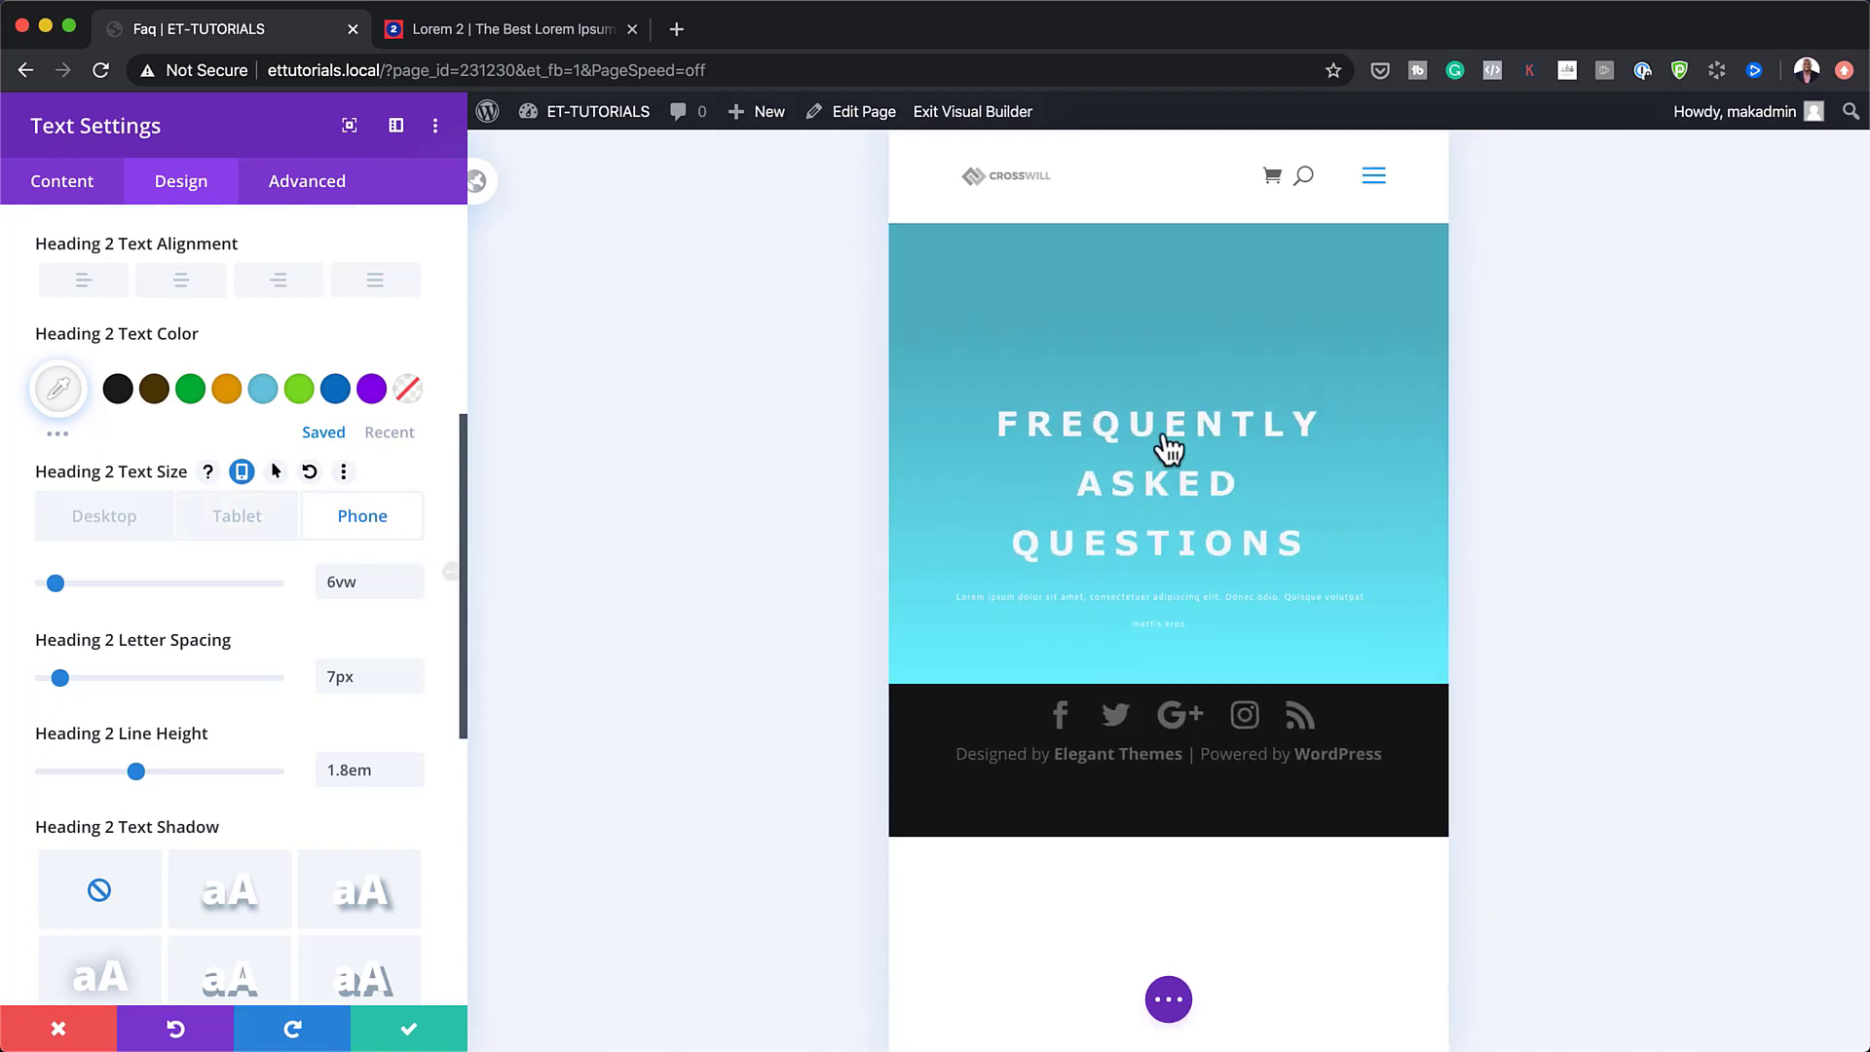
{"action": "left_click", "coordinate": [133, 527]}
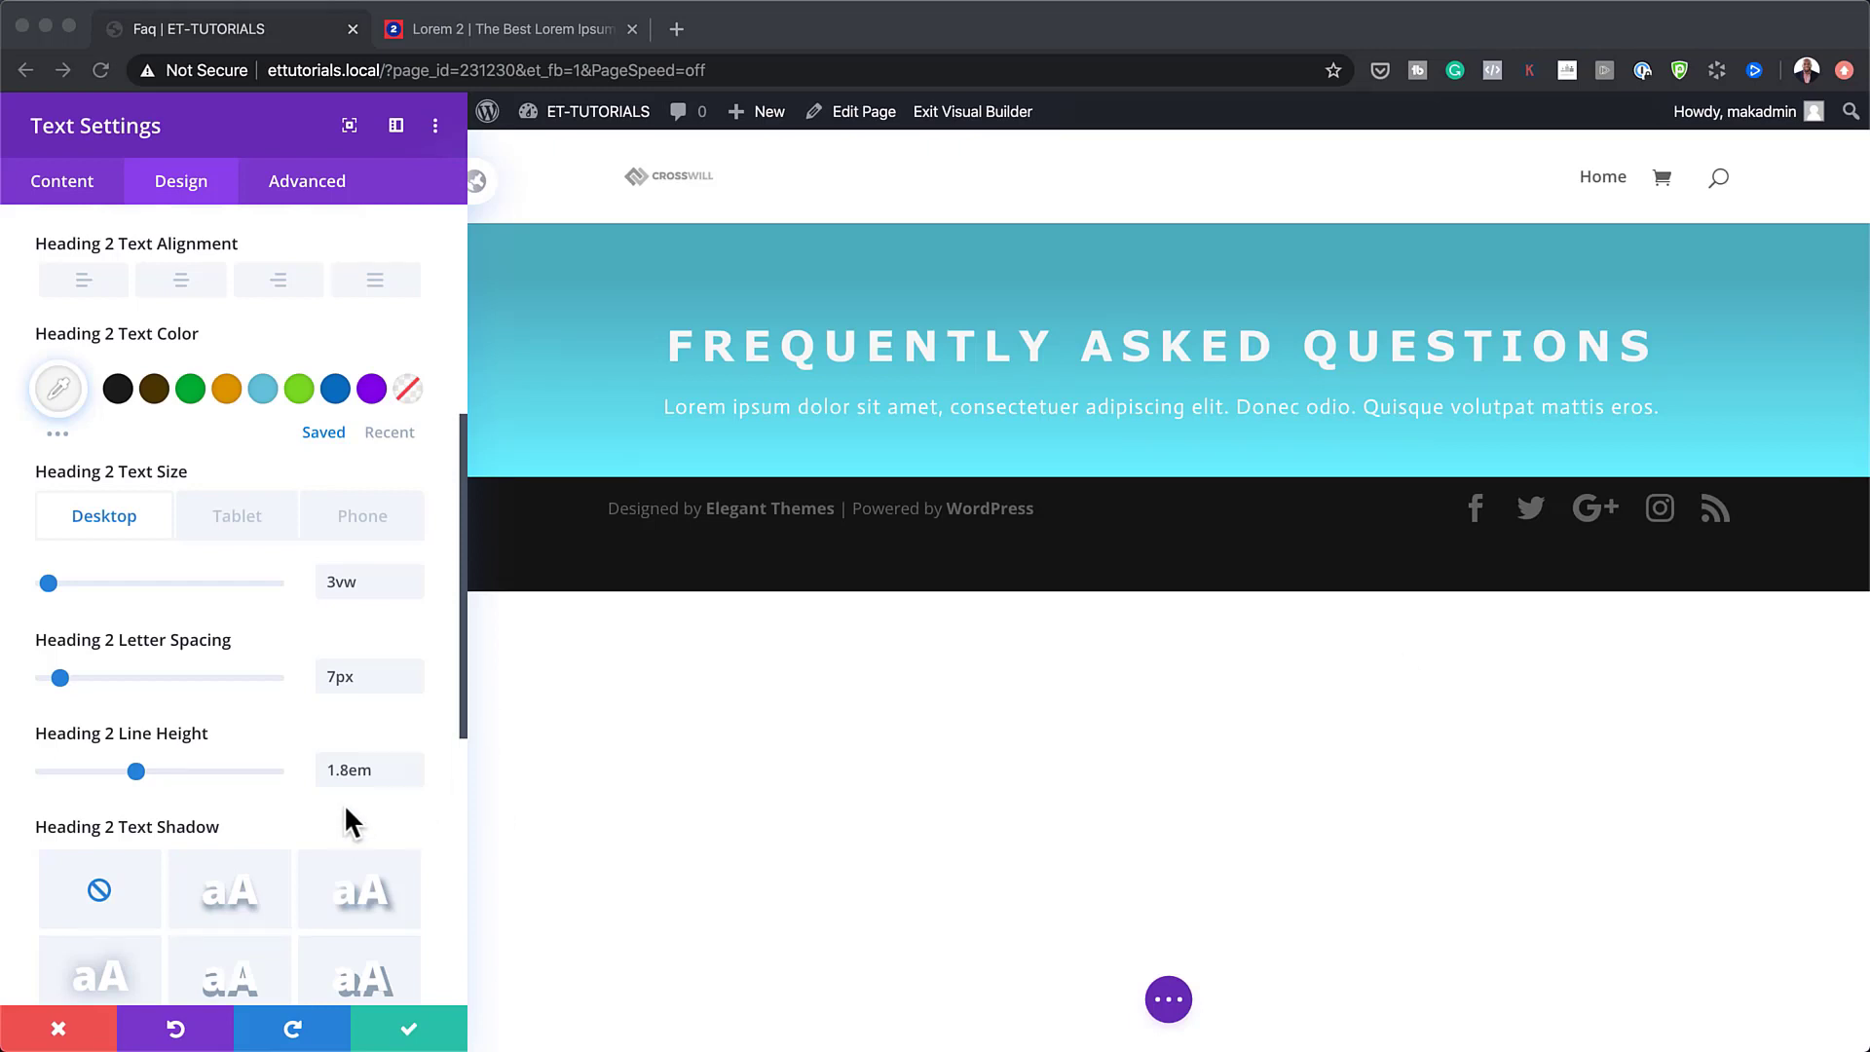
Make the Heading 2 line height responsive, with 1.6em on tablet and 1.5em on phone.
{"action": "left_click", "coordinate": [261, 726]}
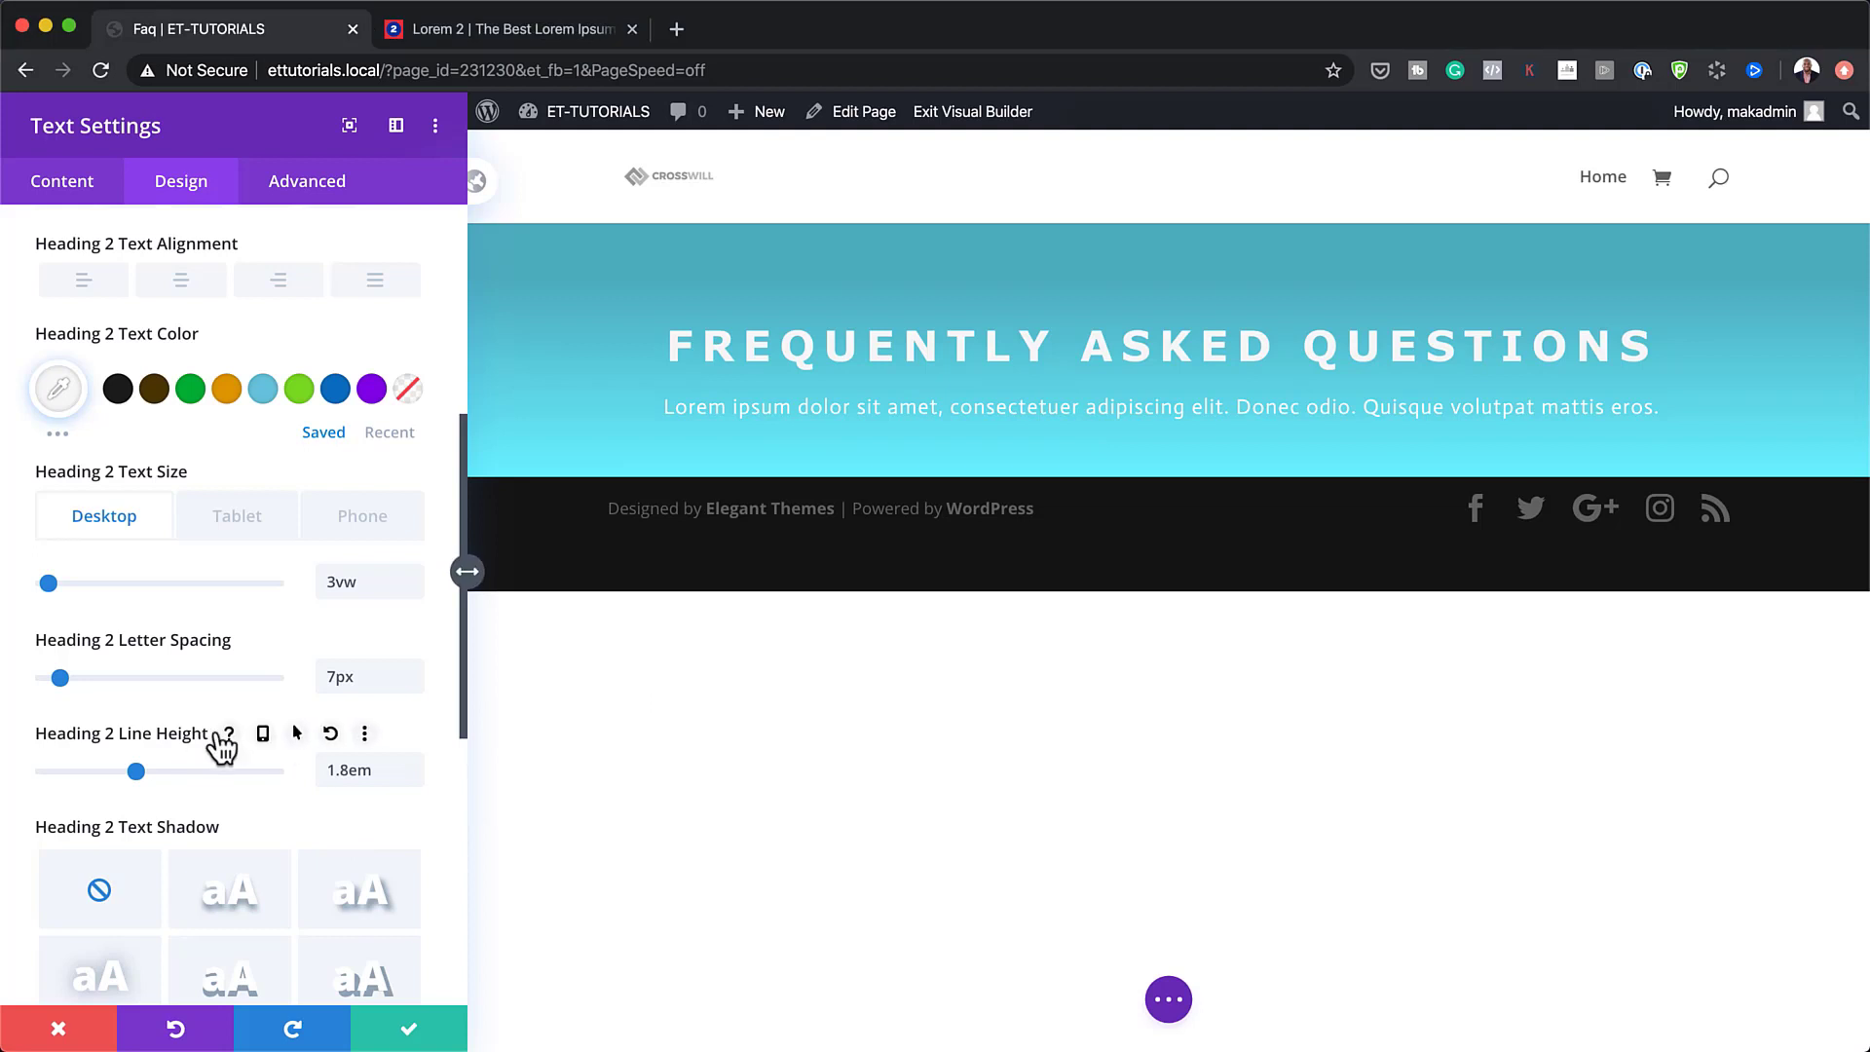
{"action": "left_click", "coordinate": [261, 735]}
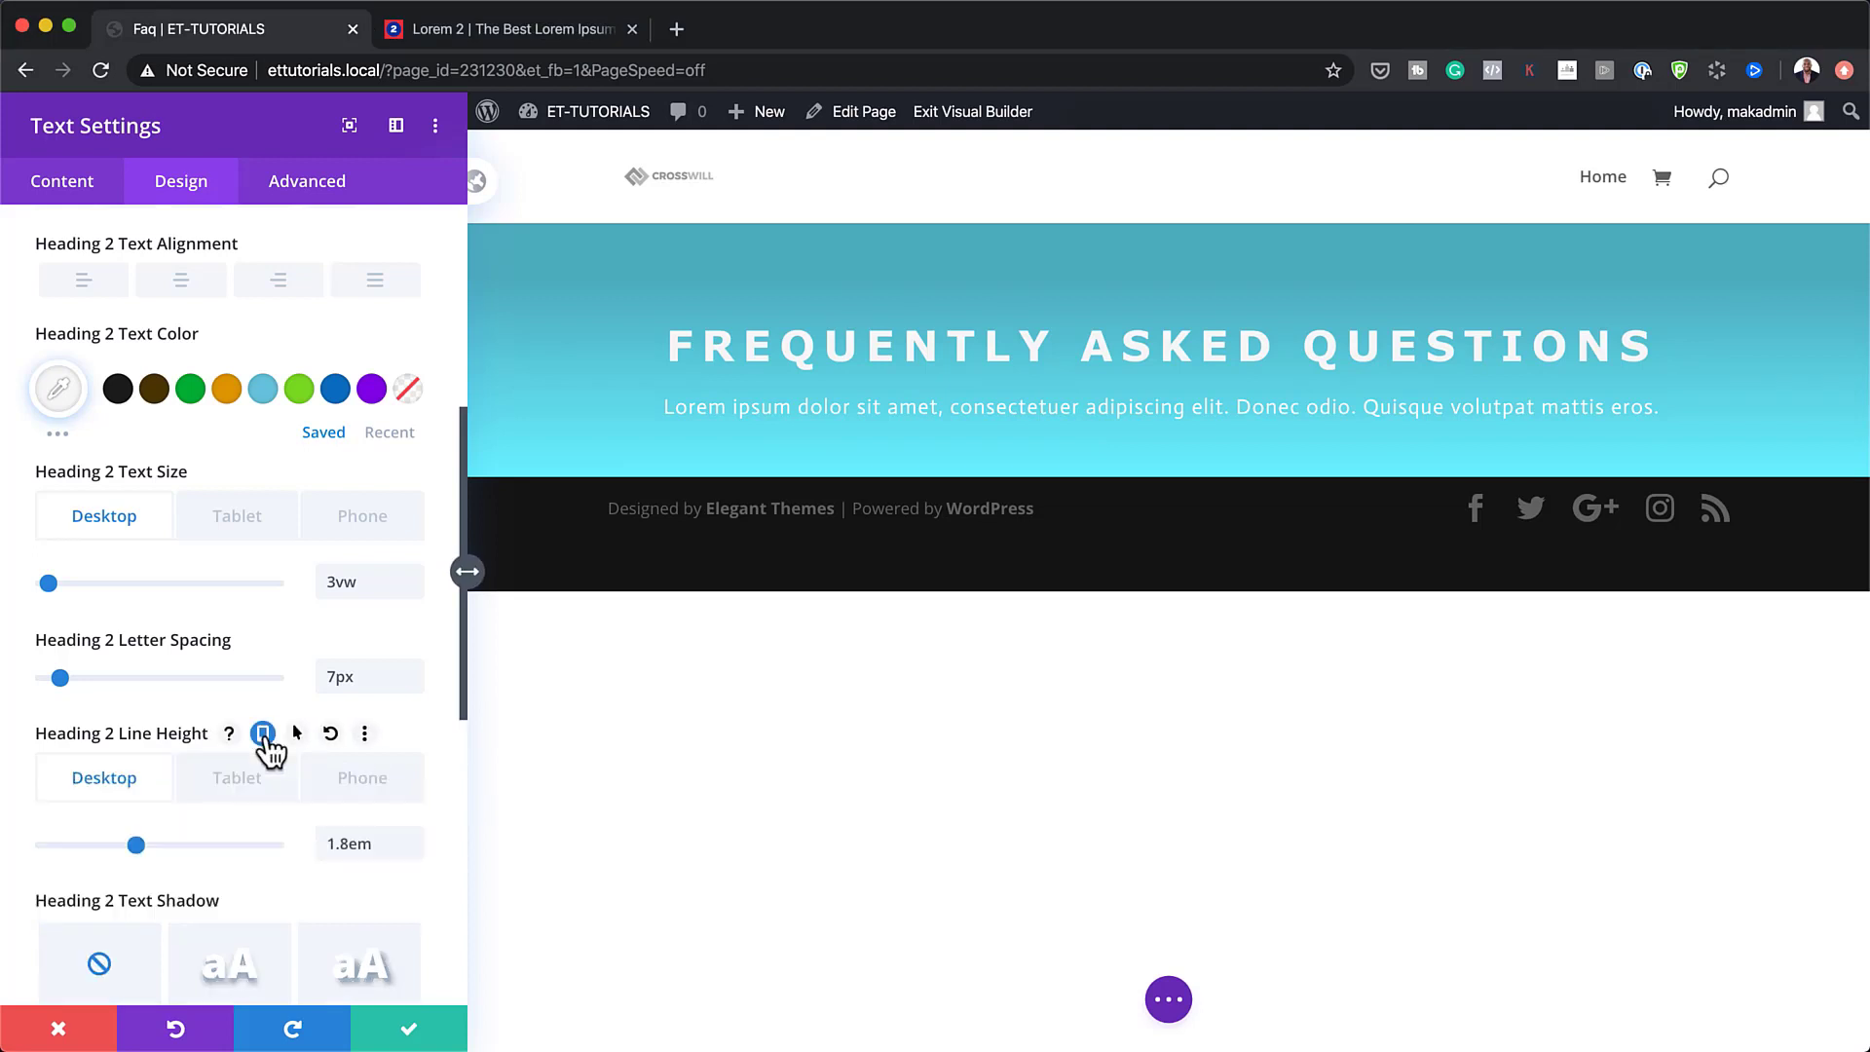
{"action": "left_click", "coordinate": [238, 782]}
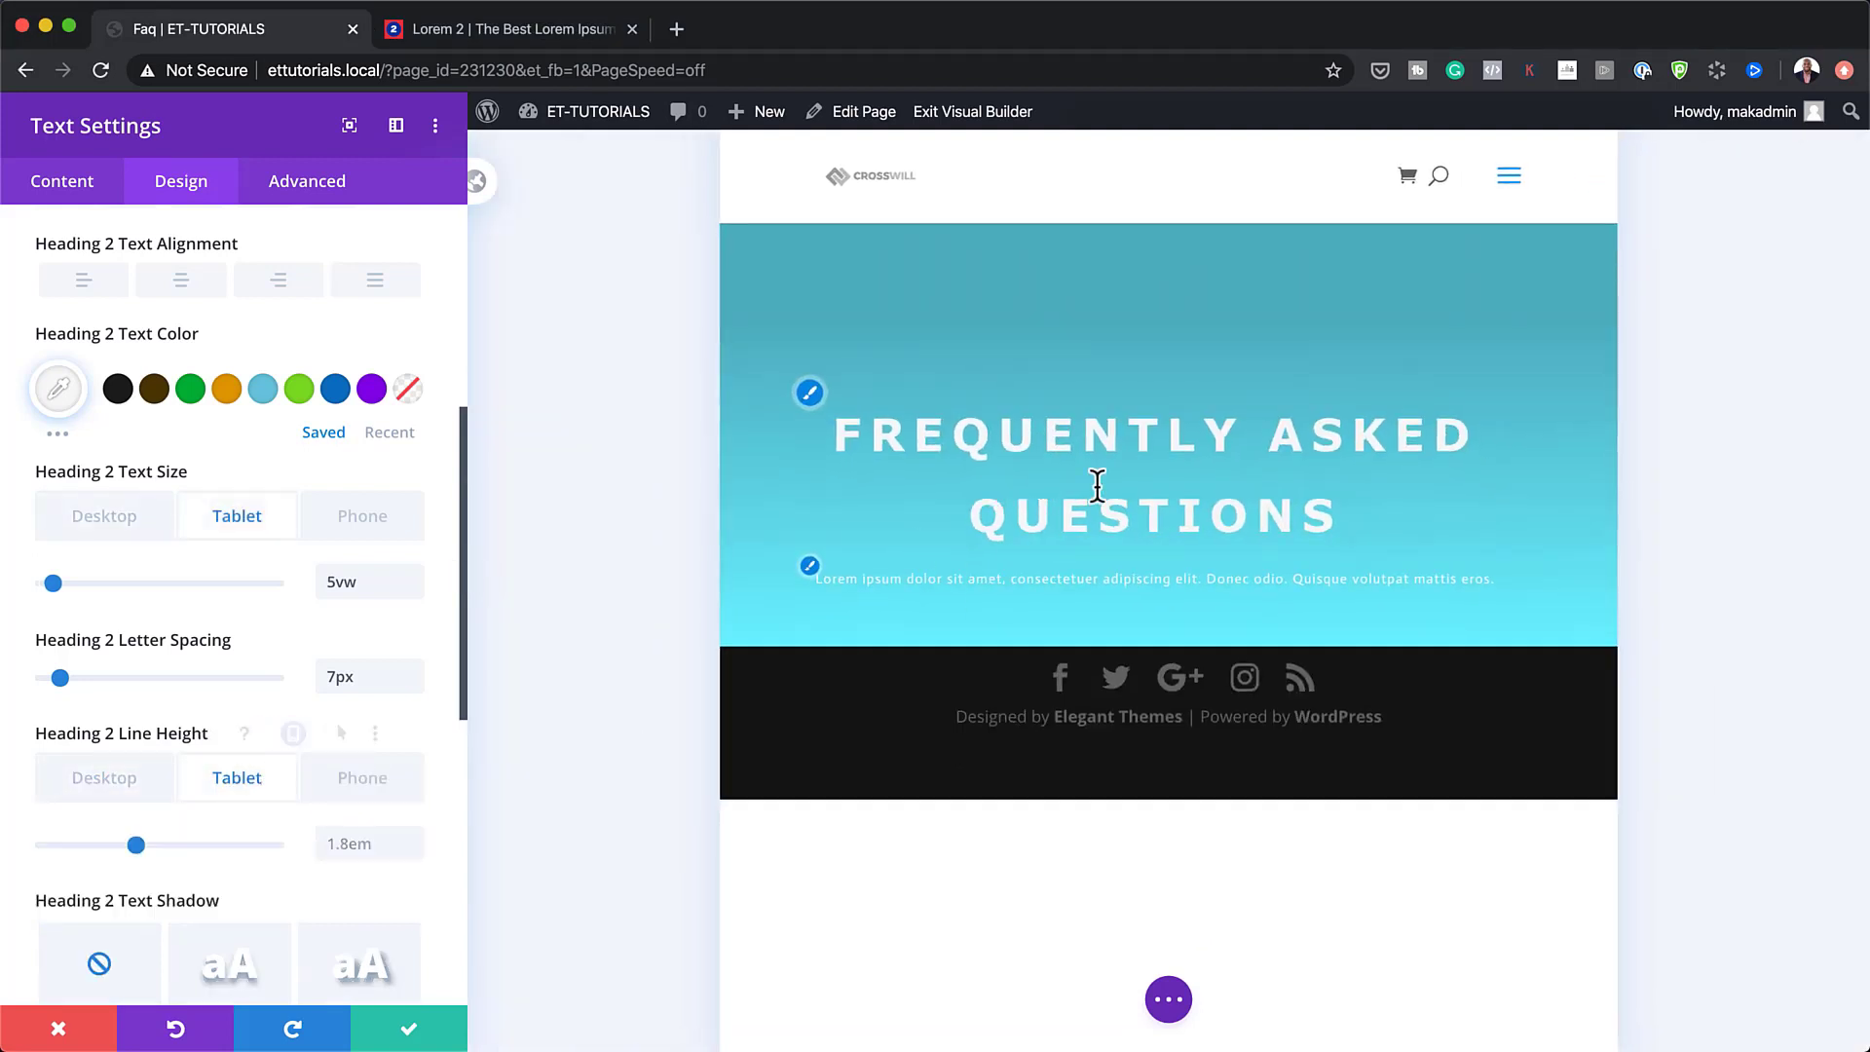
{"action": "left_click", "coordinate": [350, 843]}
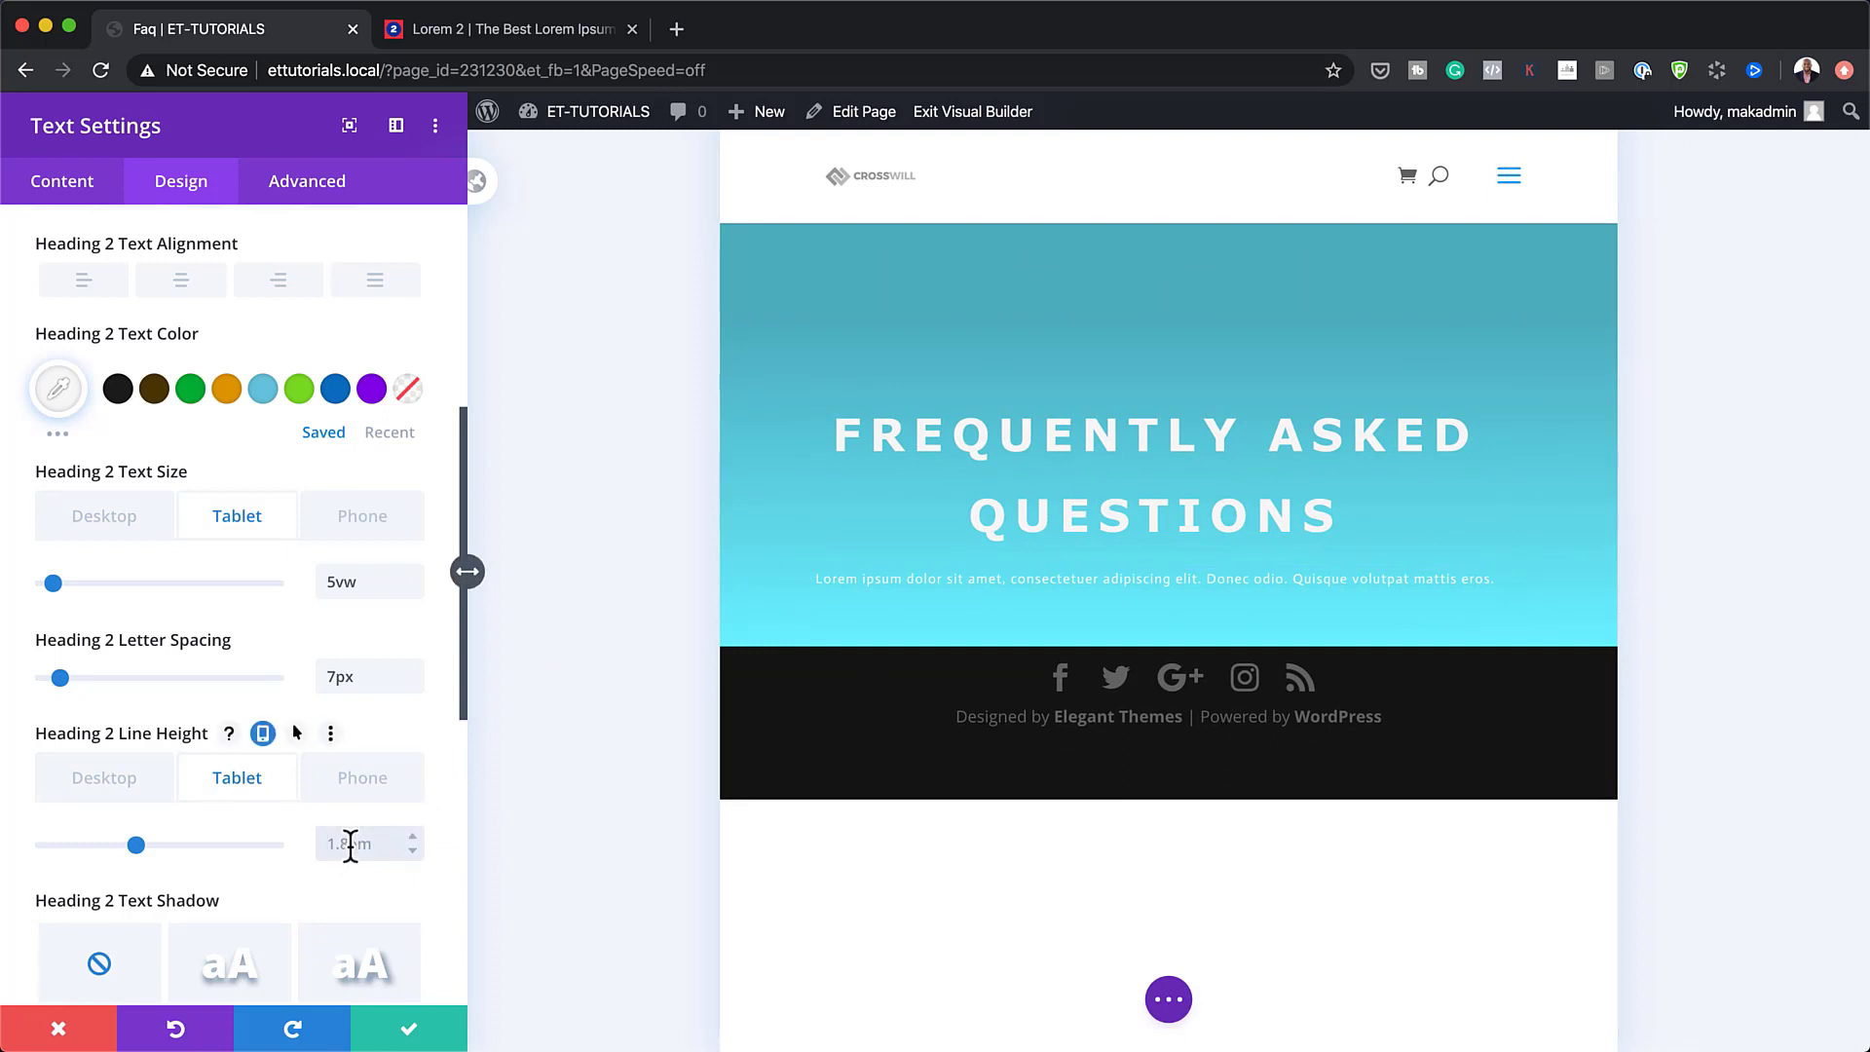
{"action": "type", "text": "1.6em"}
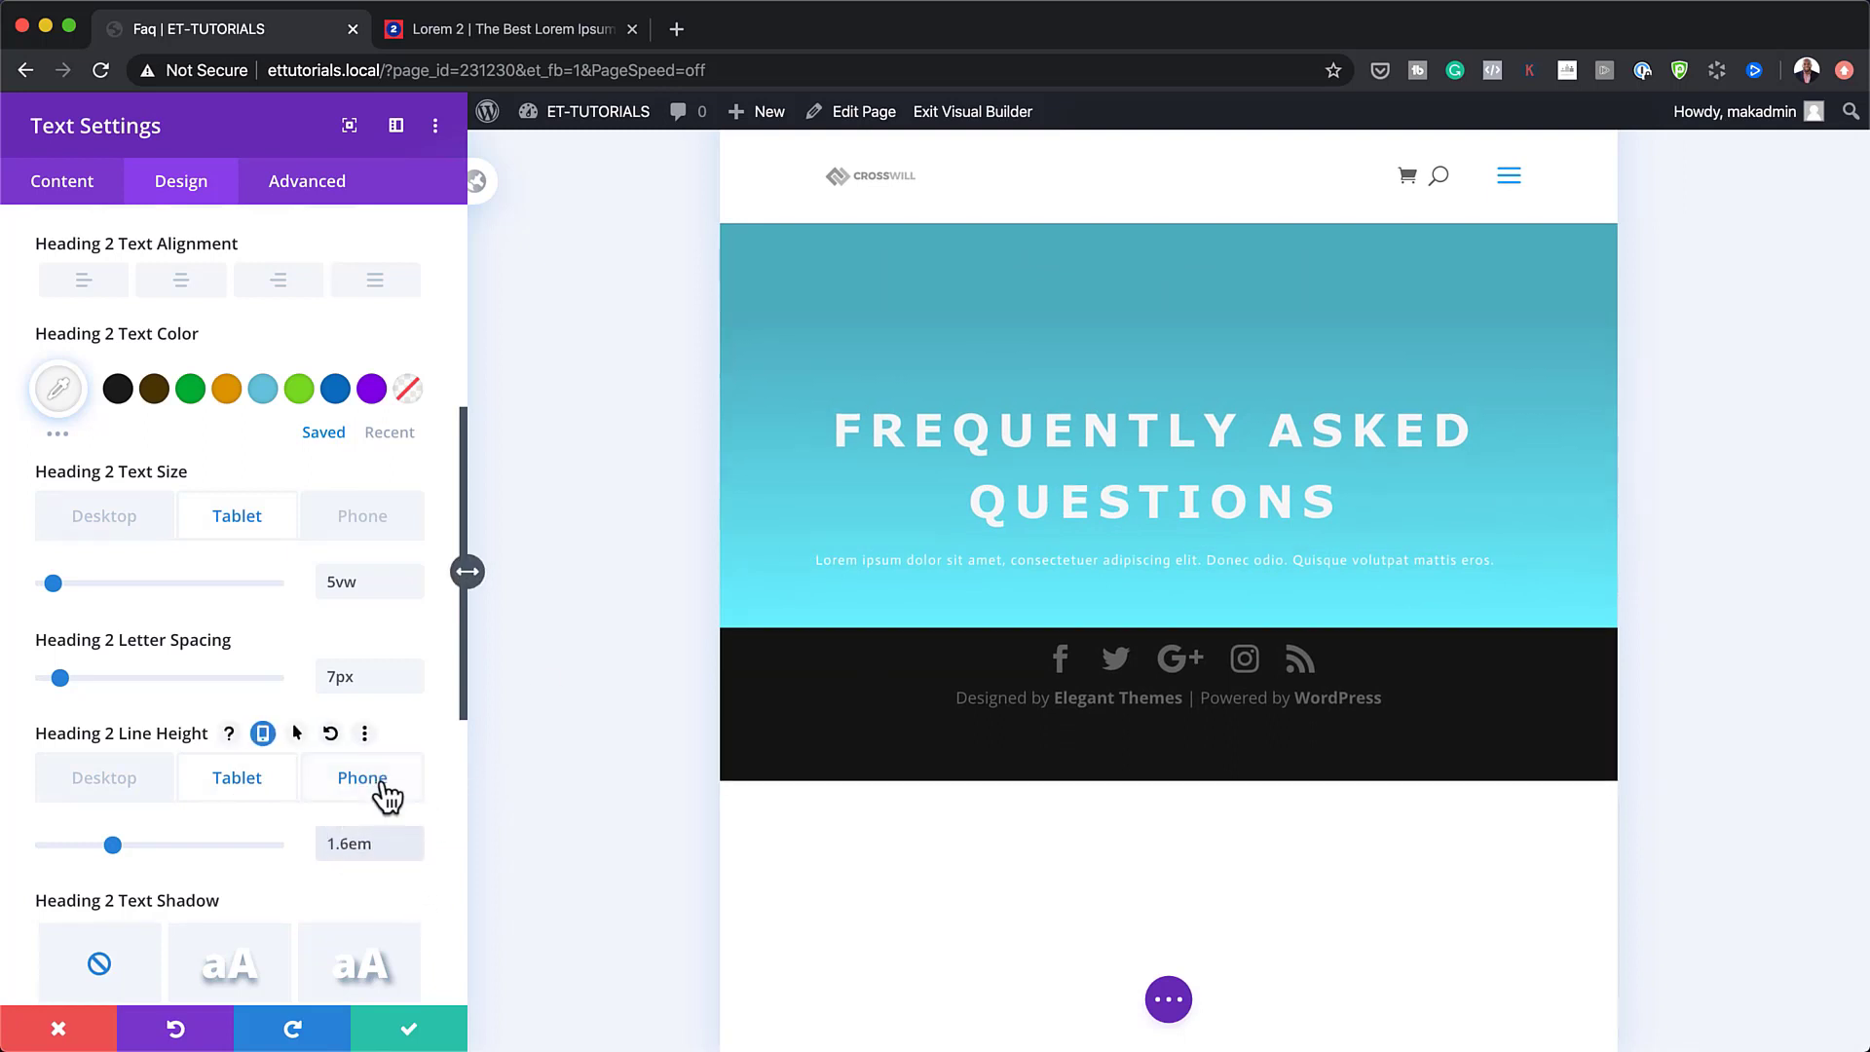
{"action": "left_click", "coordinate": [378, 784]}
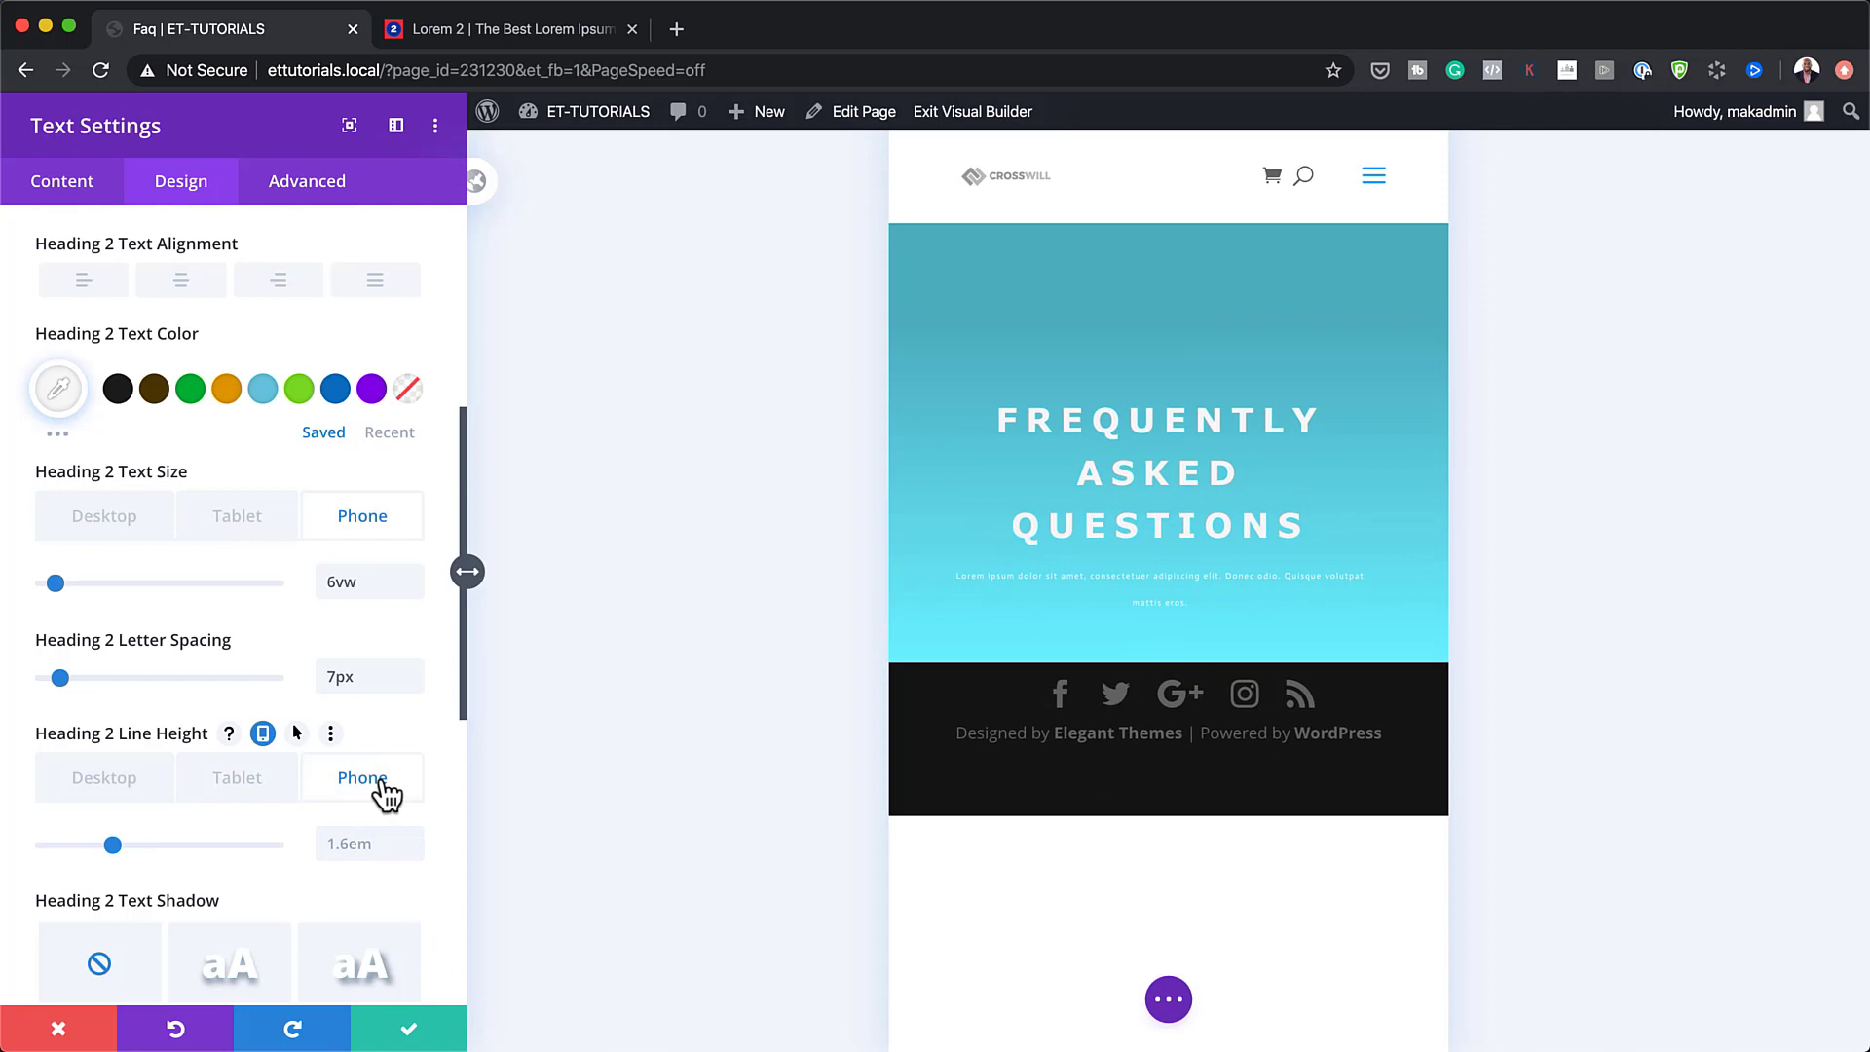
{"action": "left_click", "coordinate": [358, 842]}
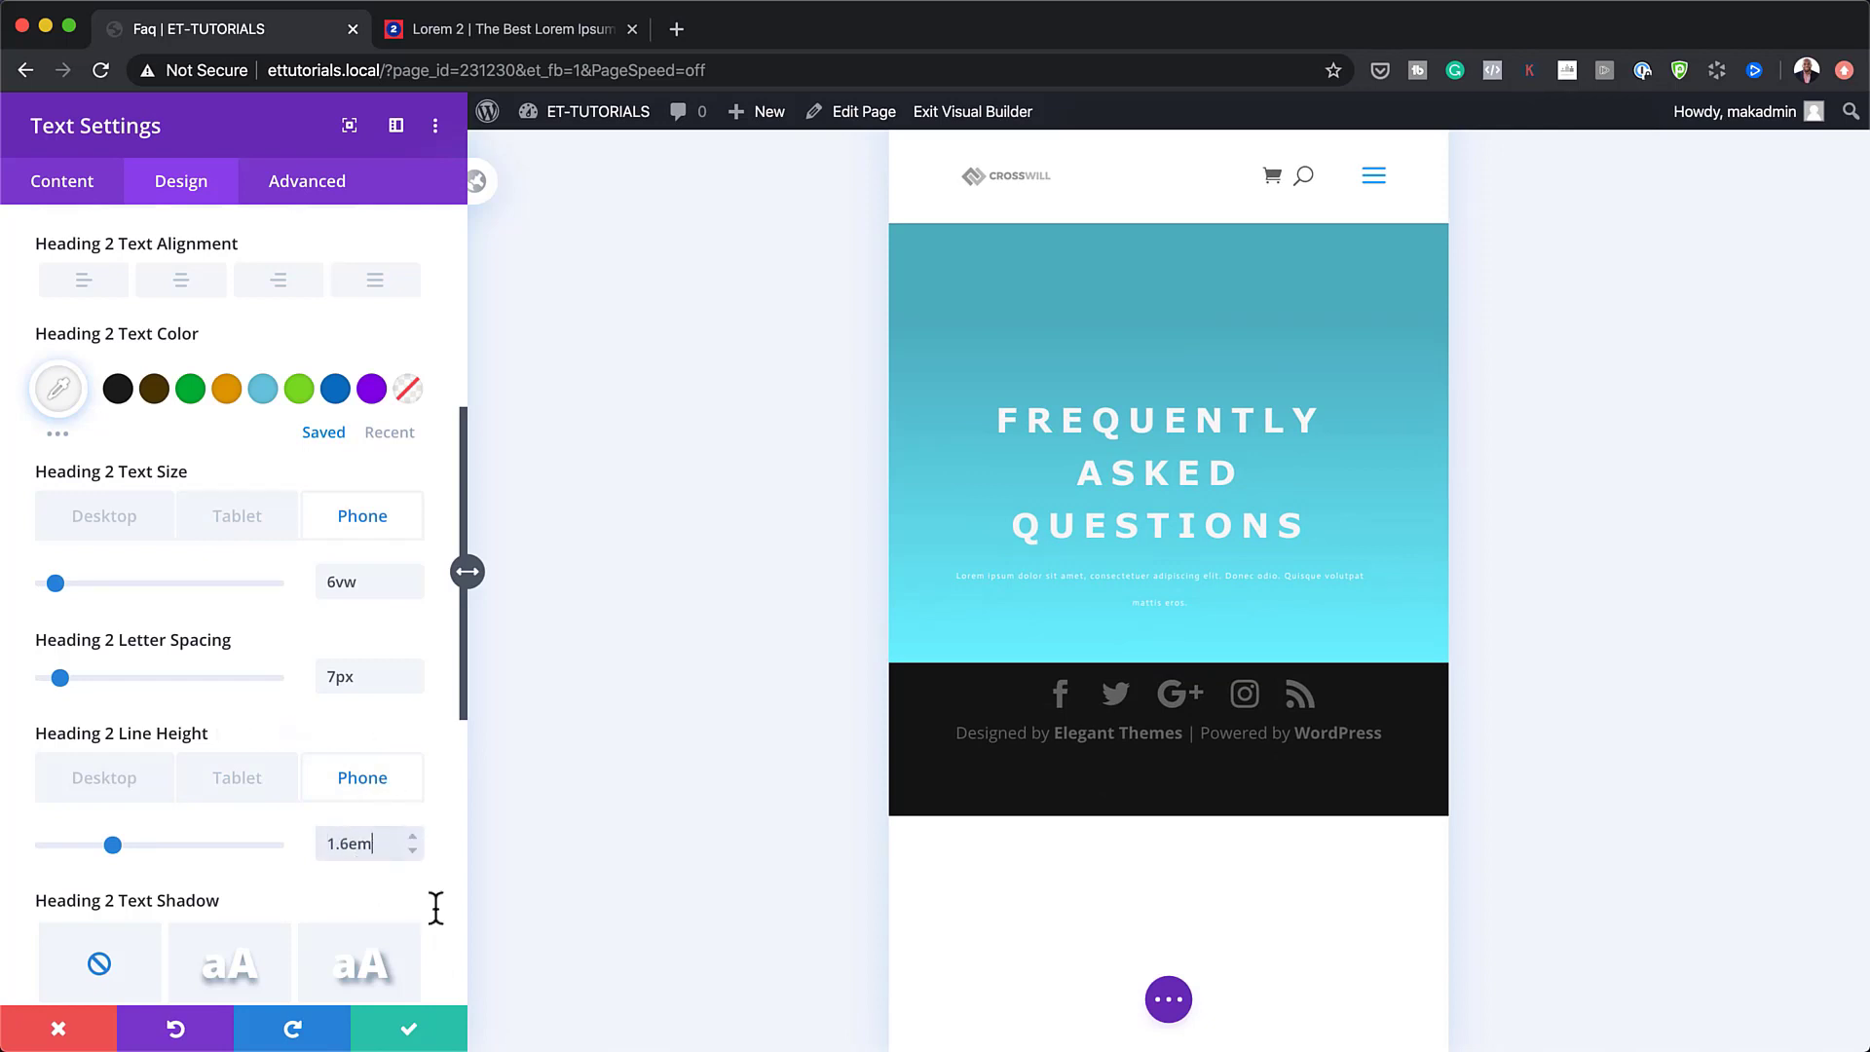
{"action": "left_click", "coordinate": [412, 850]}
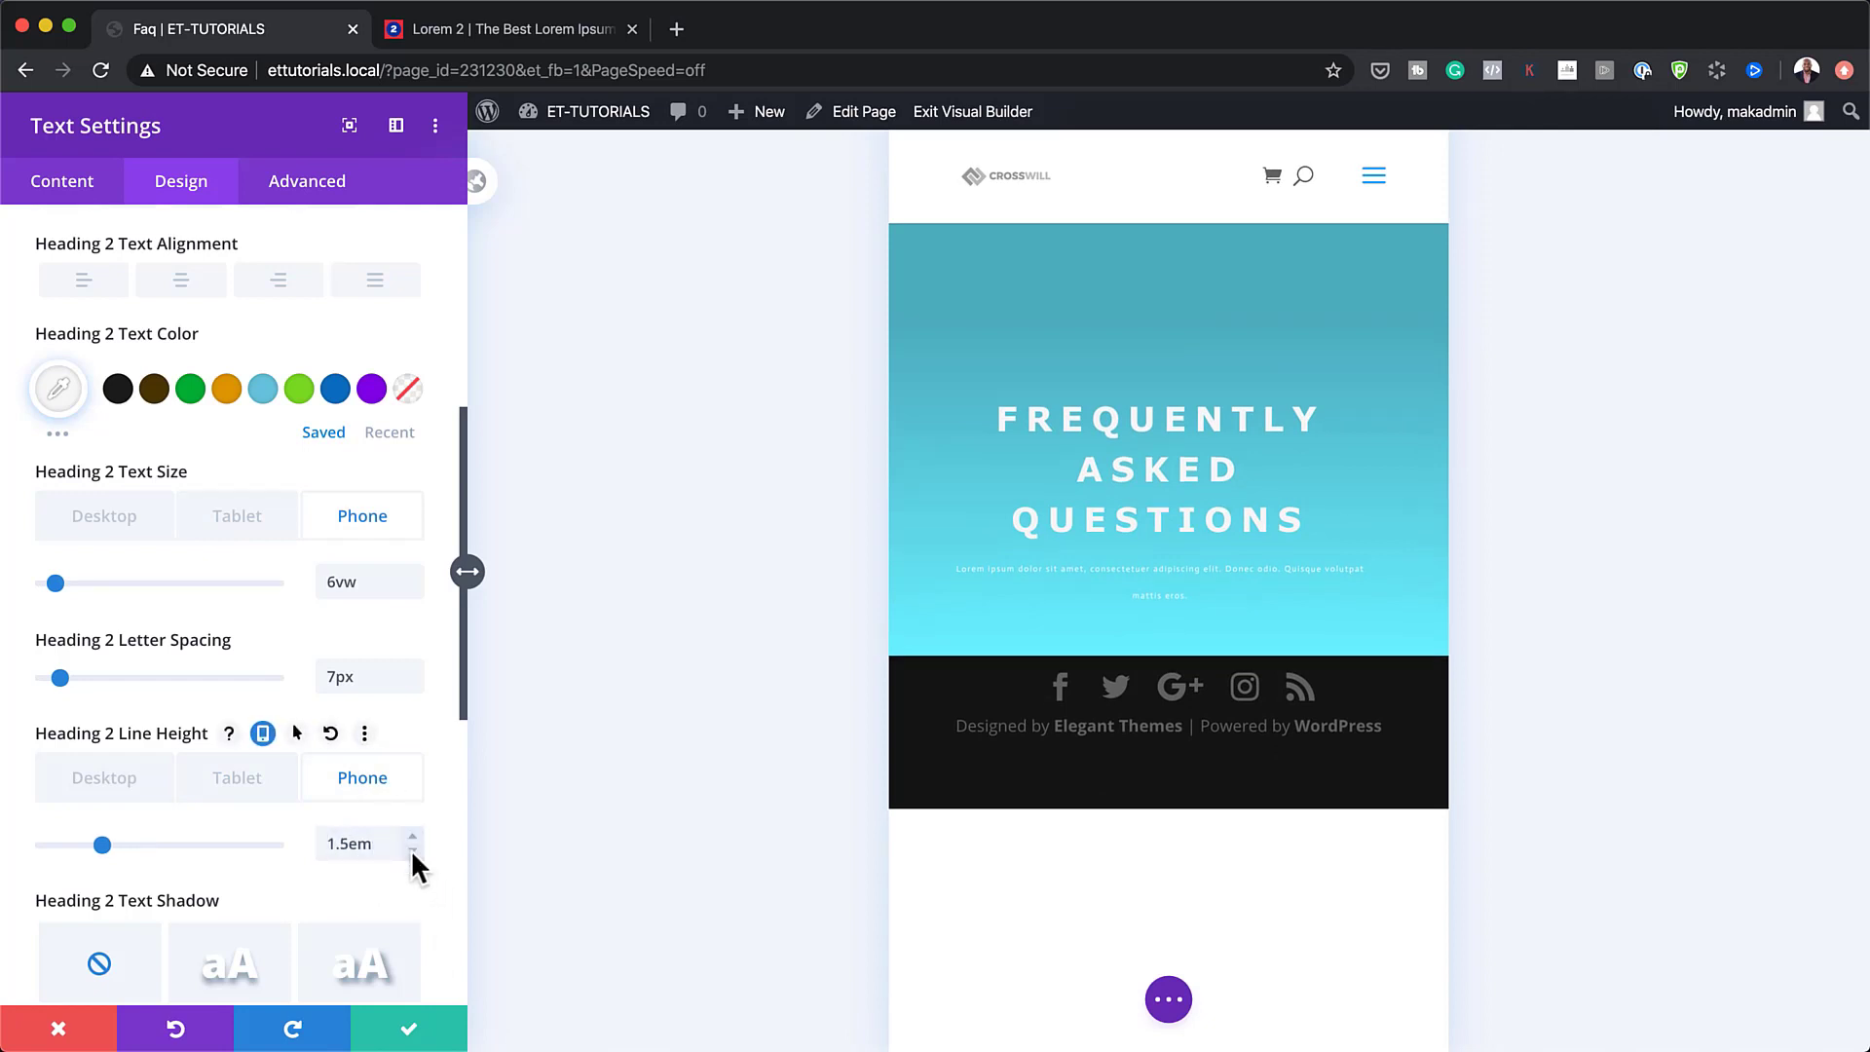
{"action": "left_click", "coordinate": [133, 787]}
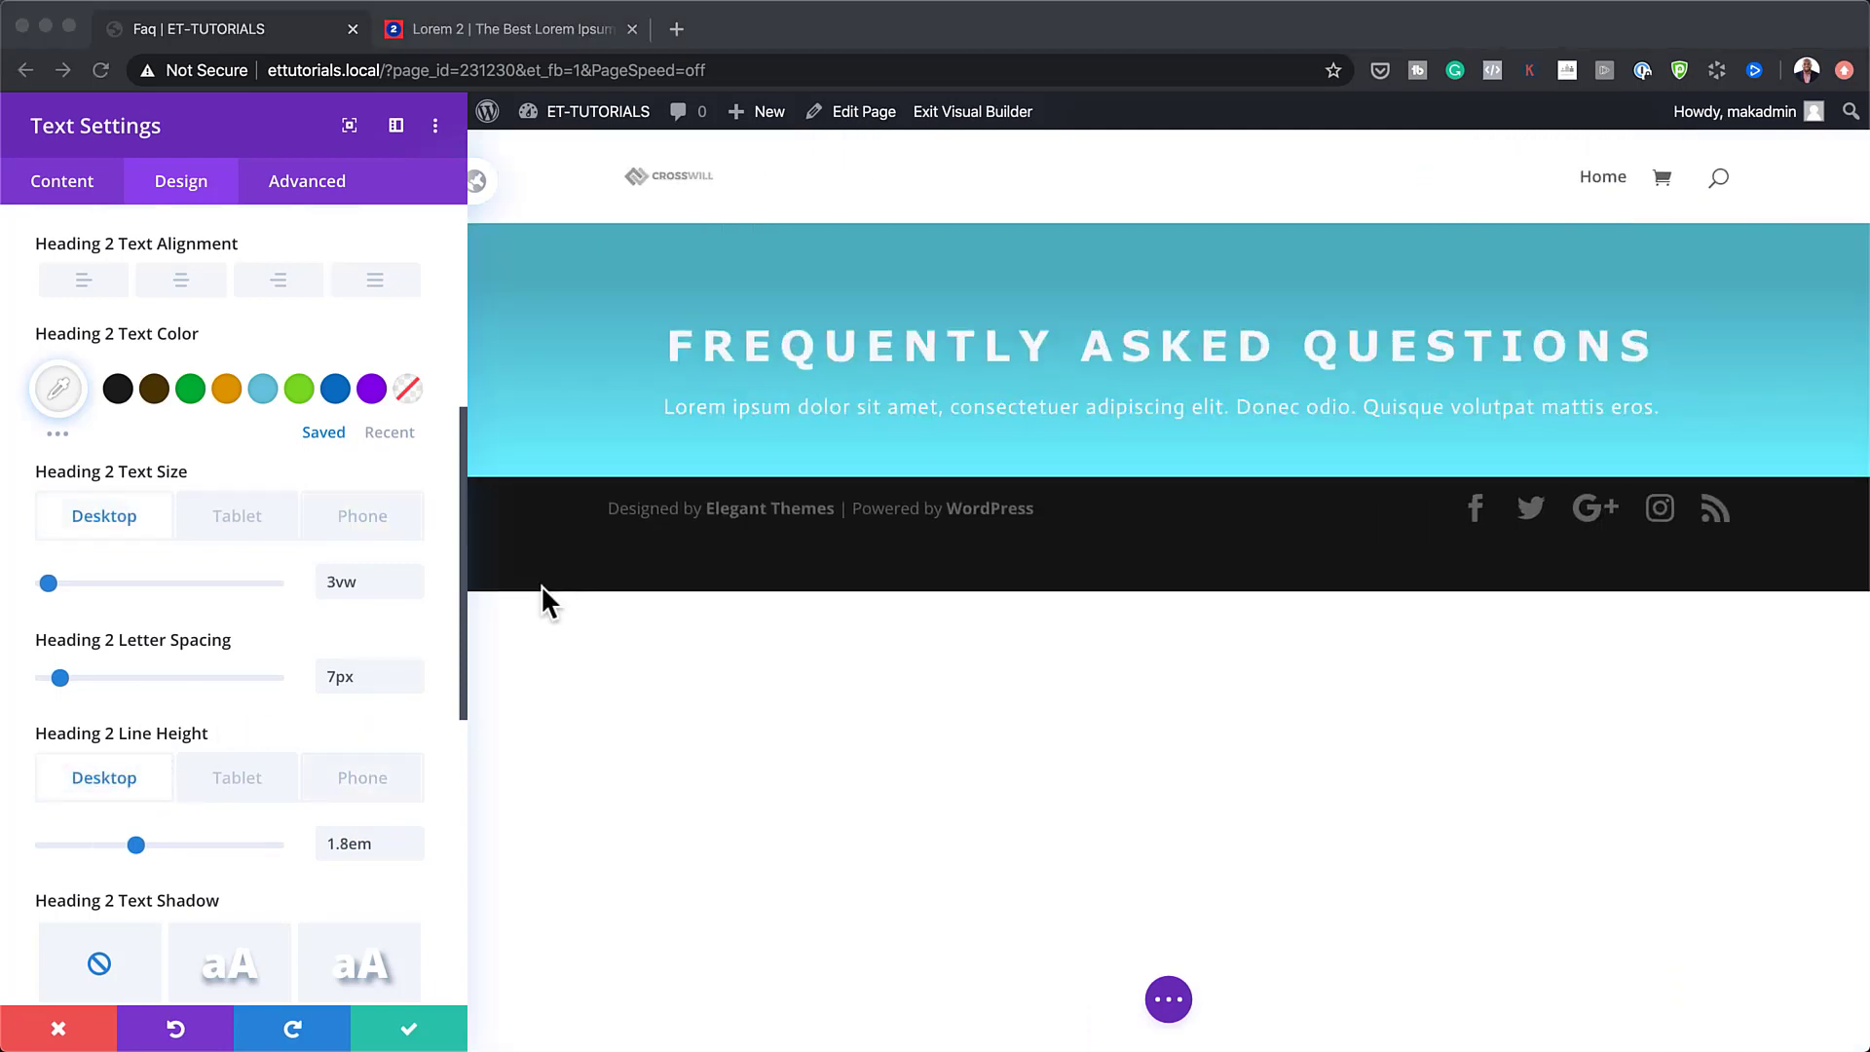
Set the Text module's width to 100% in its sizing options.
{"action": "scroll", "coordinate": [348, 624], "scroll_direction": "down", "scroll_amount": 5}
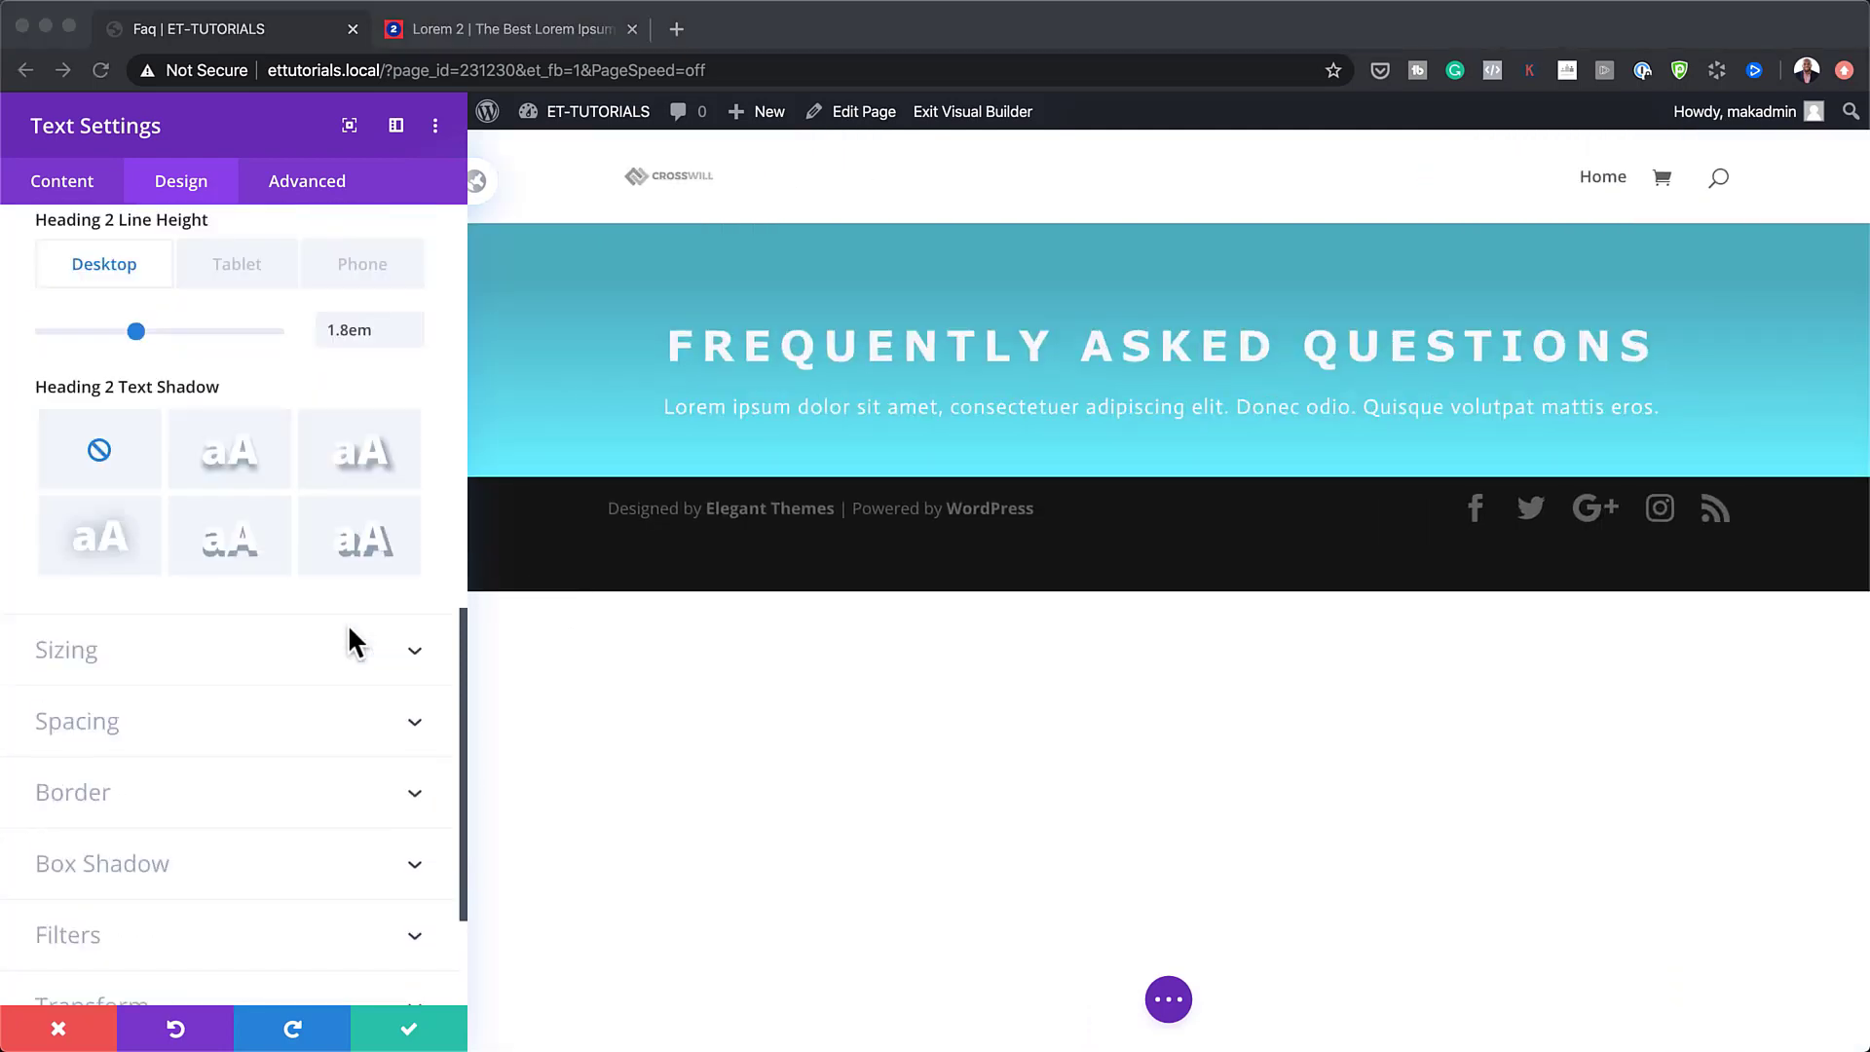
{"action": "left_click", "coordinate": [96, 653]}
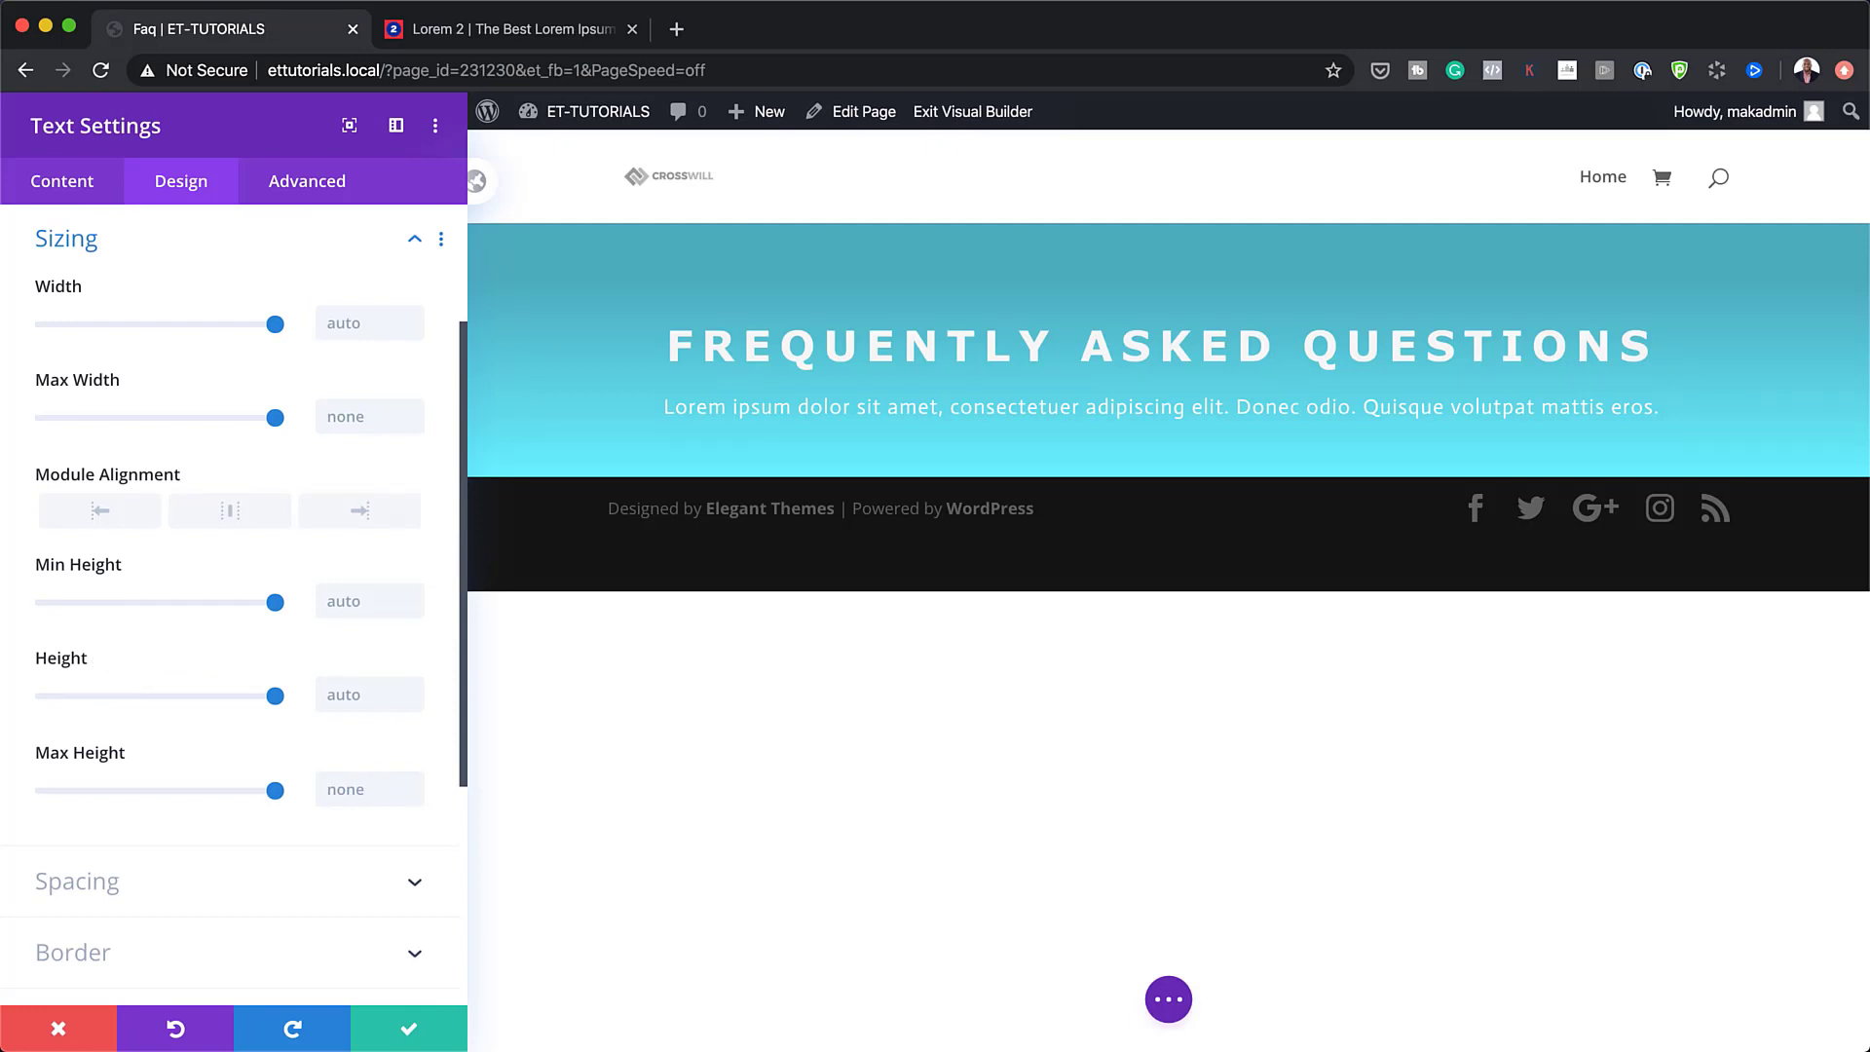
{"action": "left_click", "coordinate": [370, 323]}
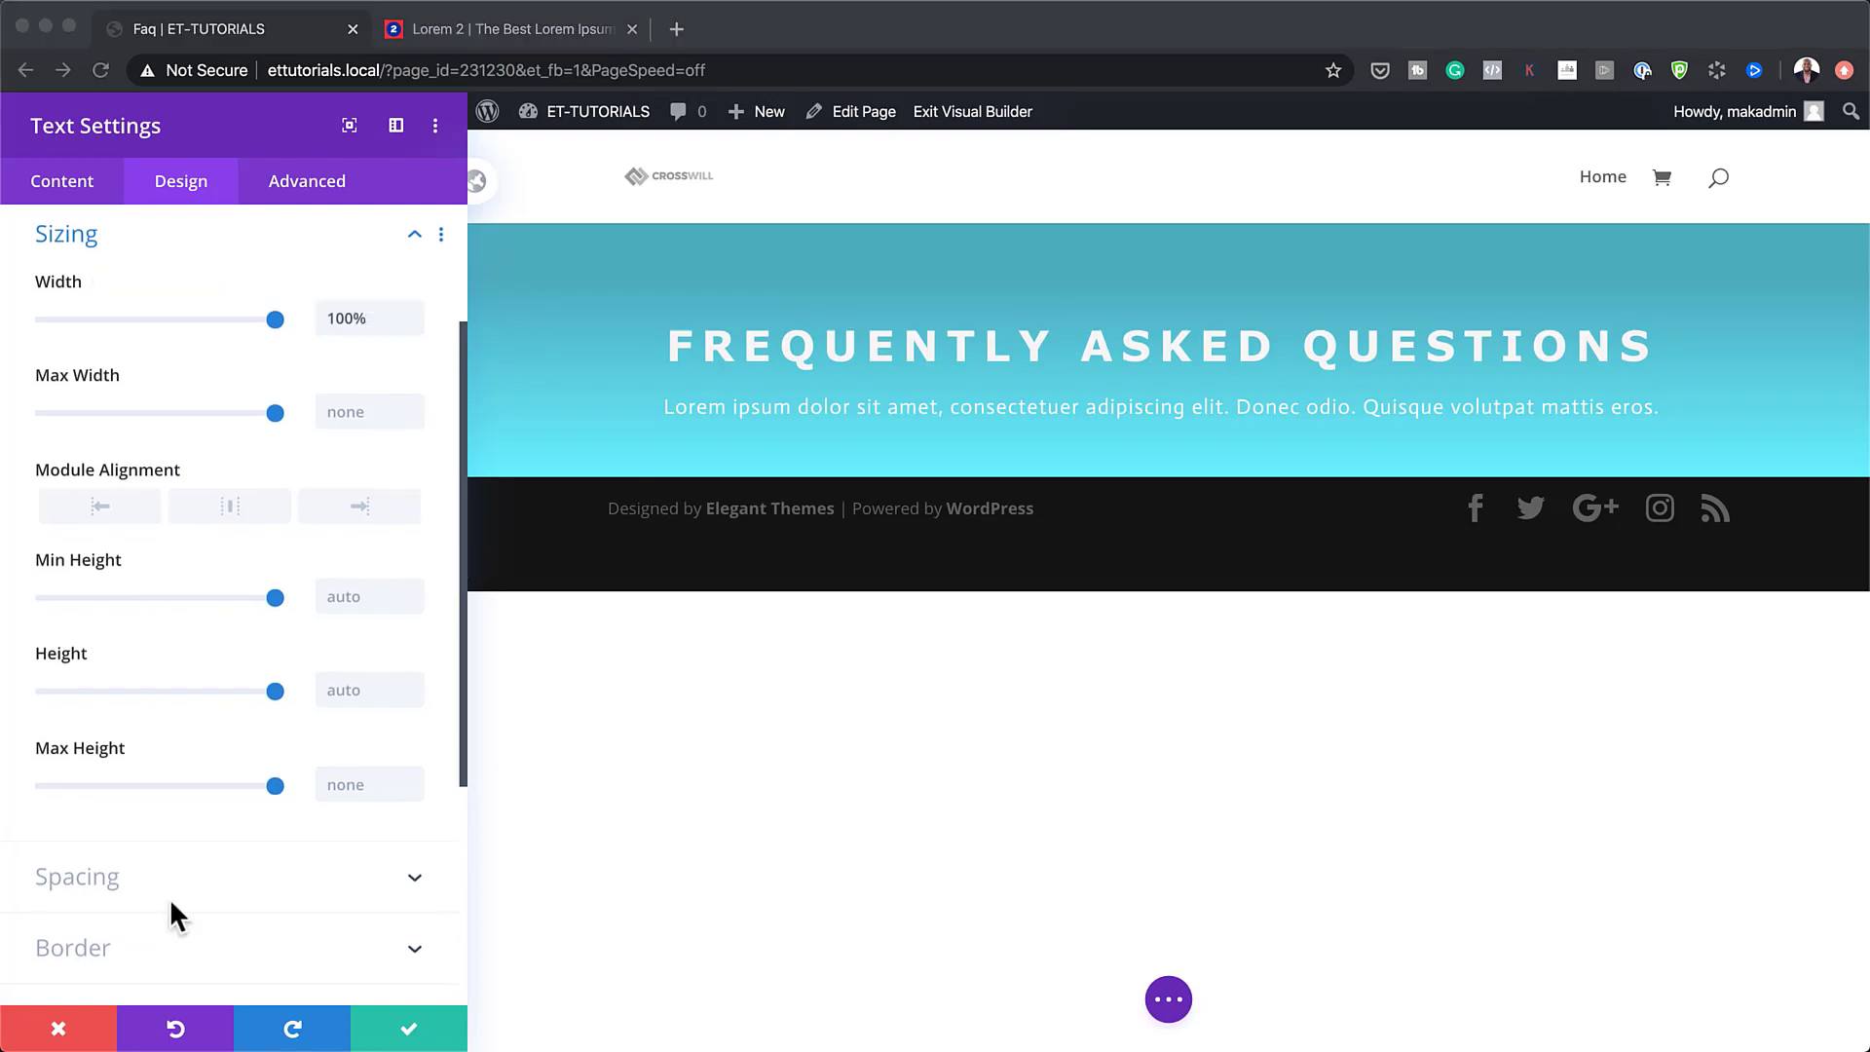
Set the Text module's top margin to 1.5vw and its bottom margin to -5vw.
{"action": "scroll", "coordinate": [146, 867], "scroll_direction": "down", "scroll_amount": 2}
{"action": "left_click", "coordinate": [103, 783]}
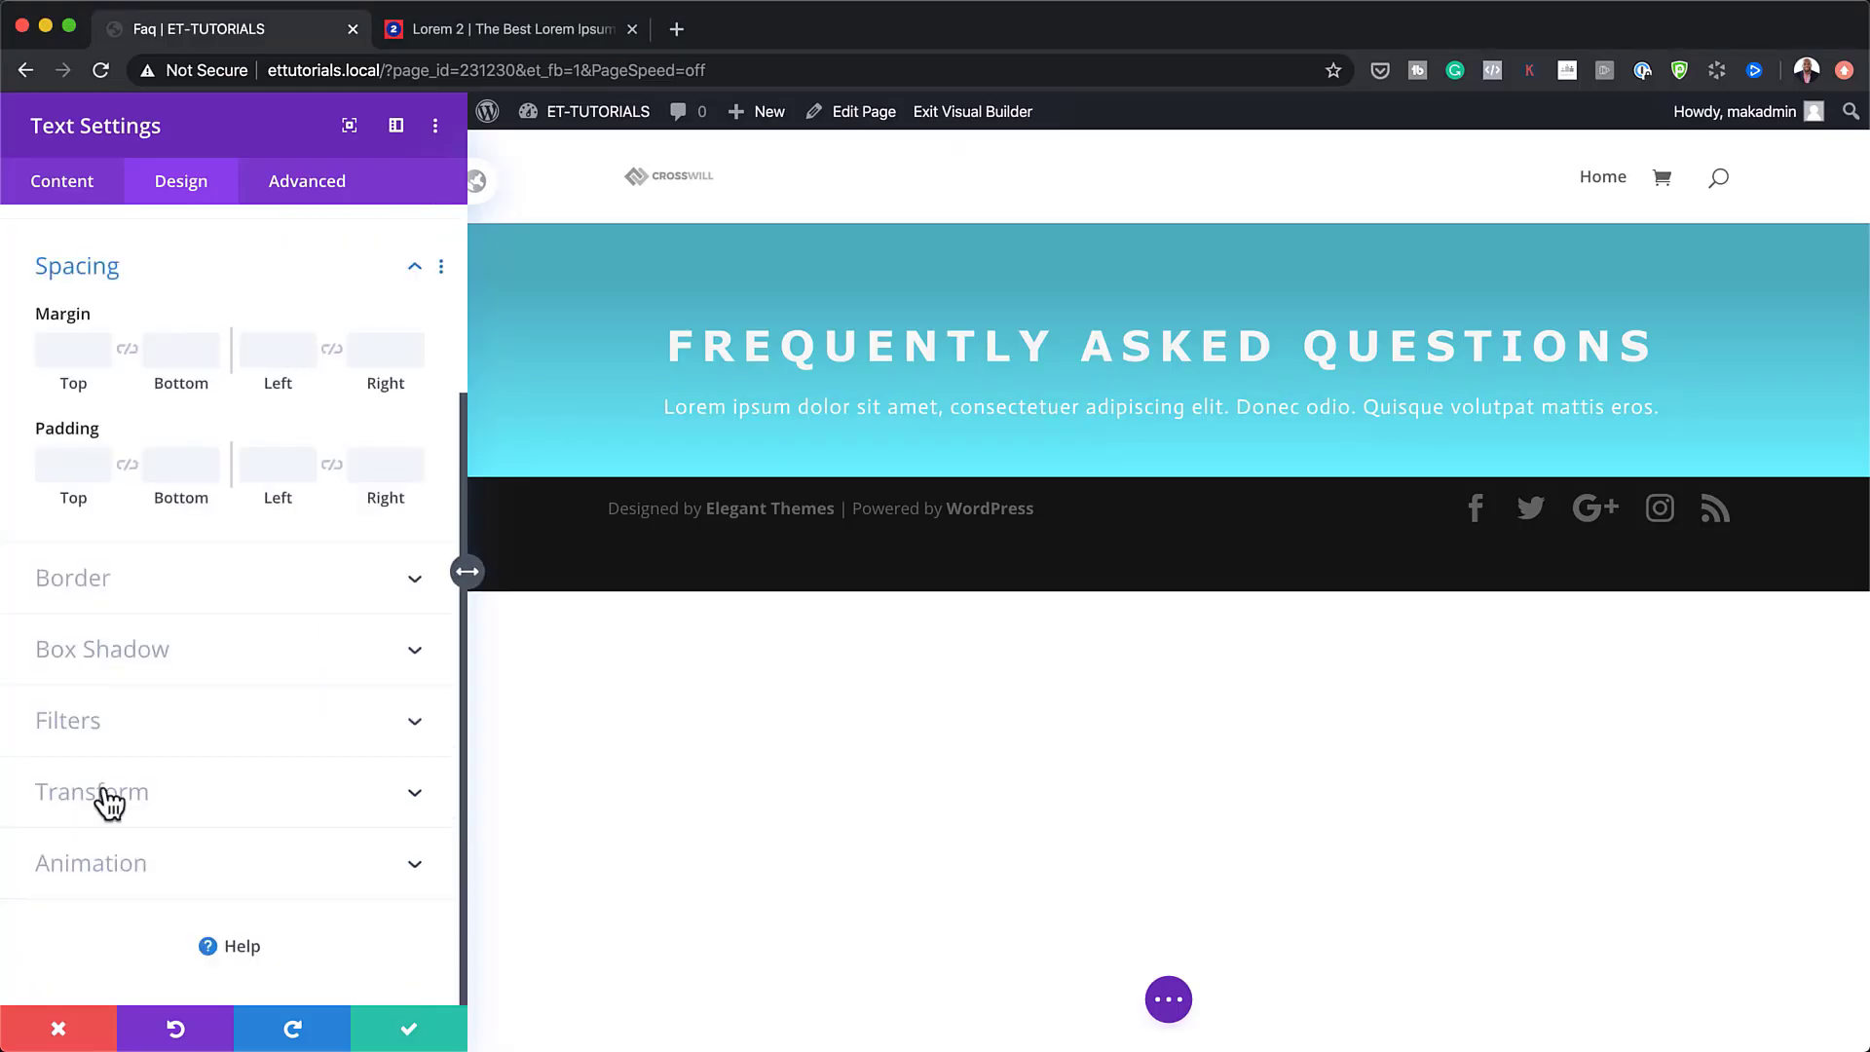
{"action": "left_click", "coordinate": [61, 355]}
{"action": "type", "text": "1.5vw"}
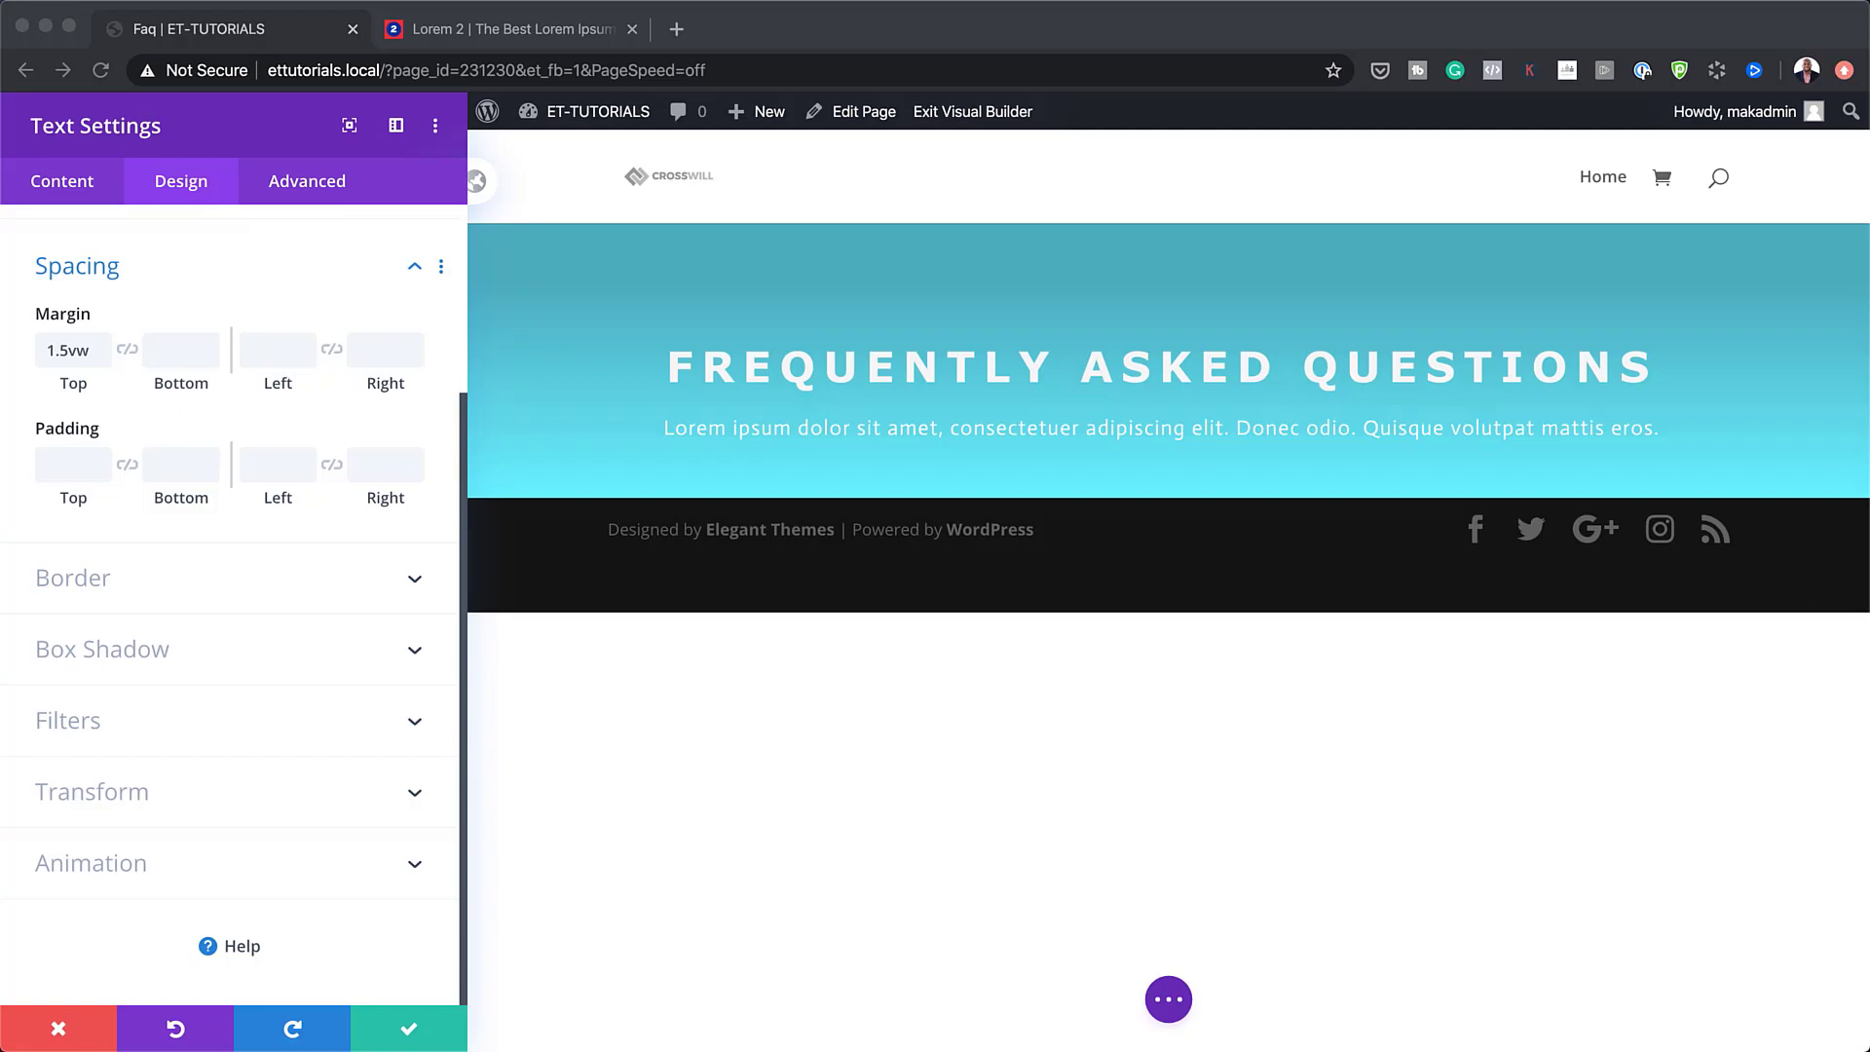
{"action": "left_click", "coordinate": [176, 349]}
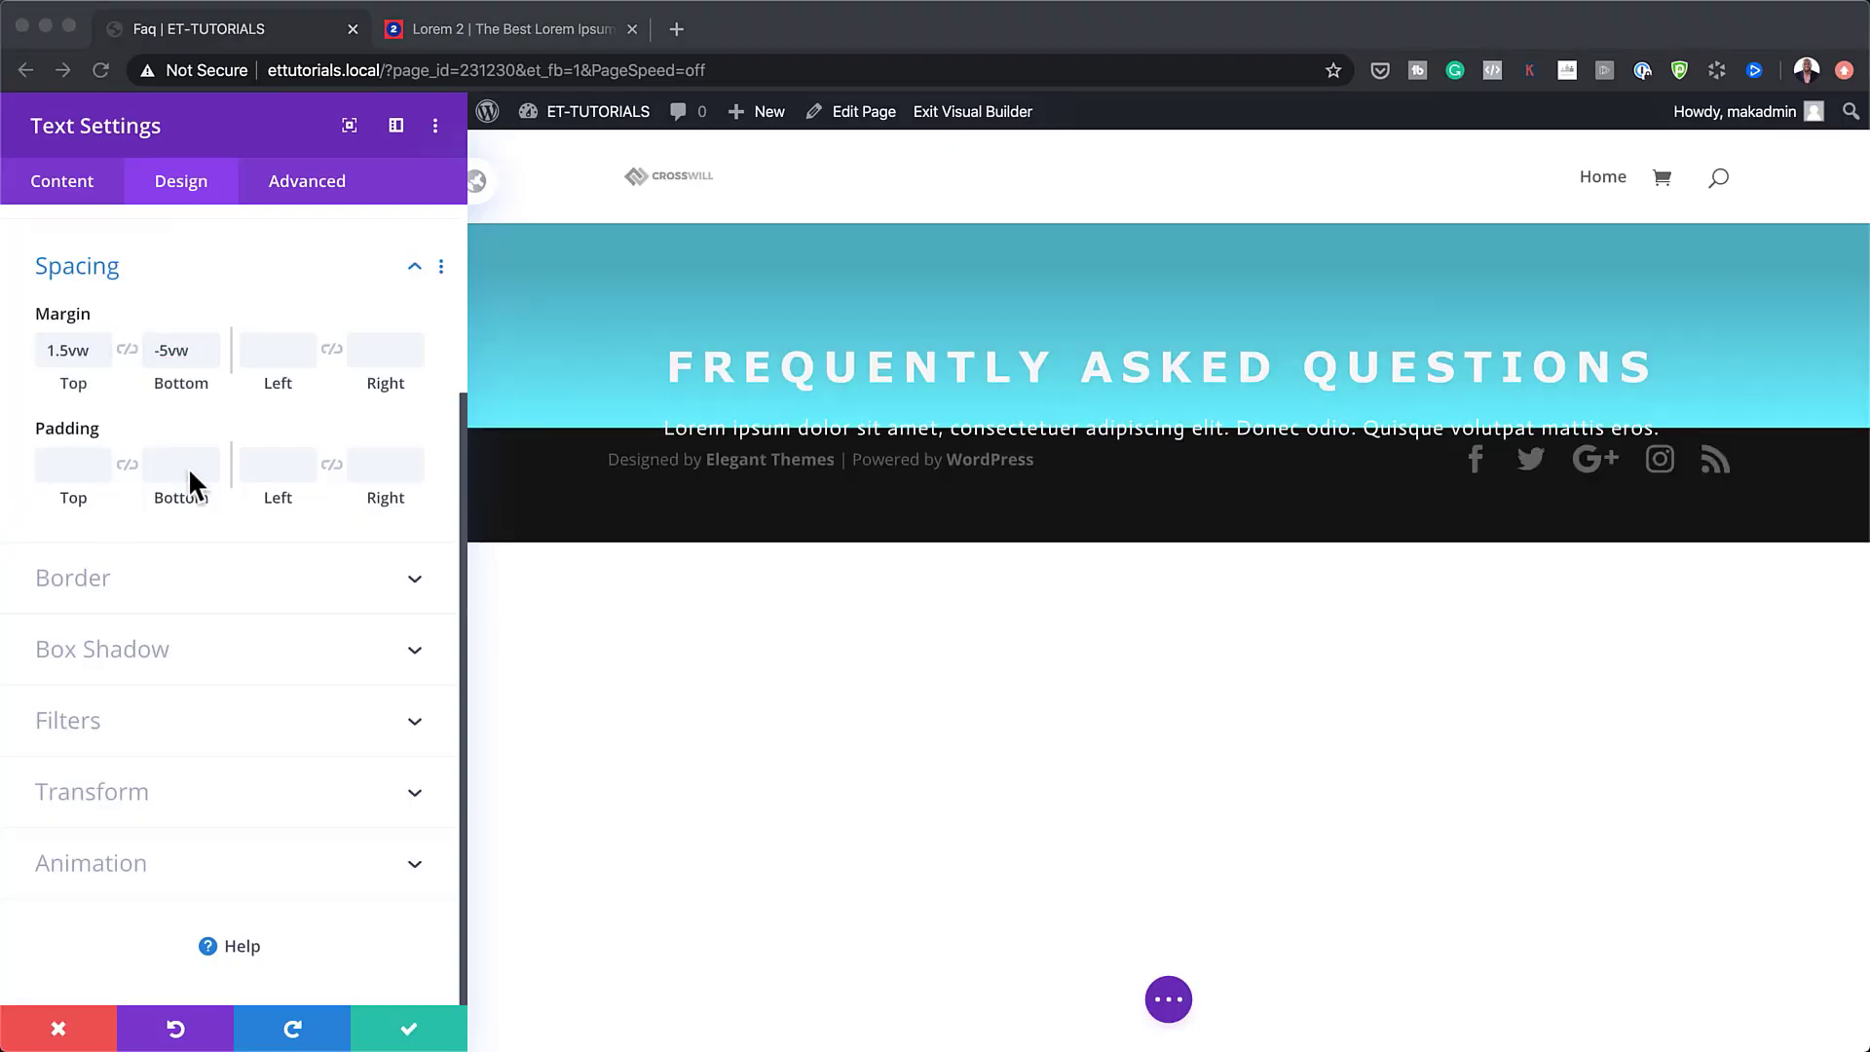
Set the Text module's bottom padding to 0vw and its left and right padding to 7vw, and save the module.
{"action": "left_click", "coordinate": [182, 472]}
{"action": "type", "text": "0vw"}
{"action": "left_click", "coordinate": [272, 465]}
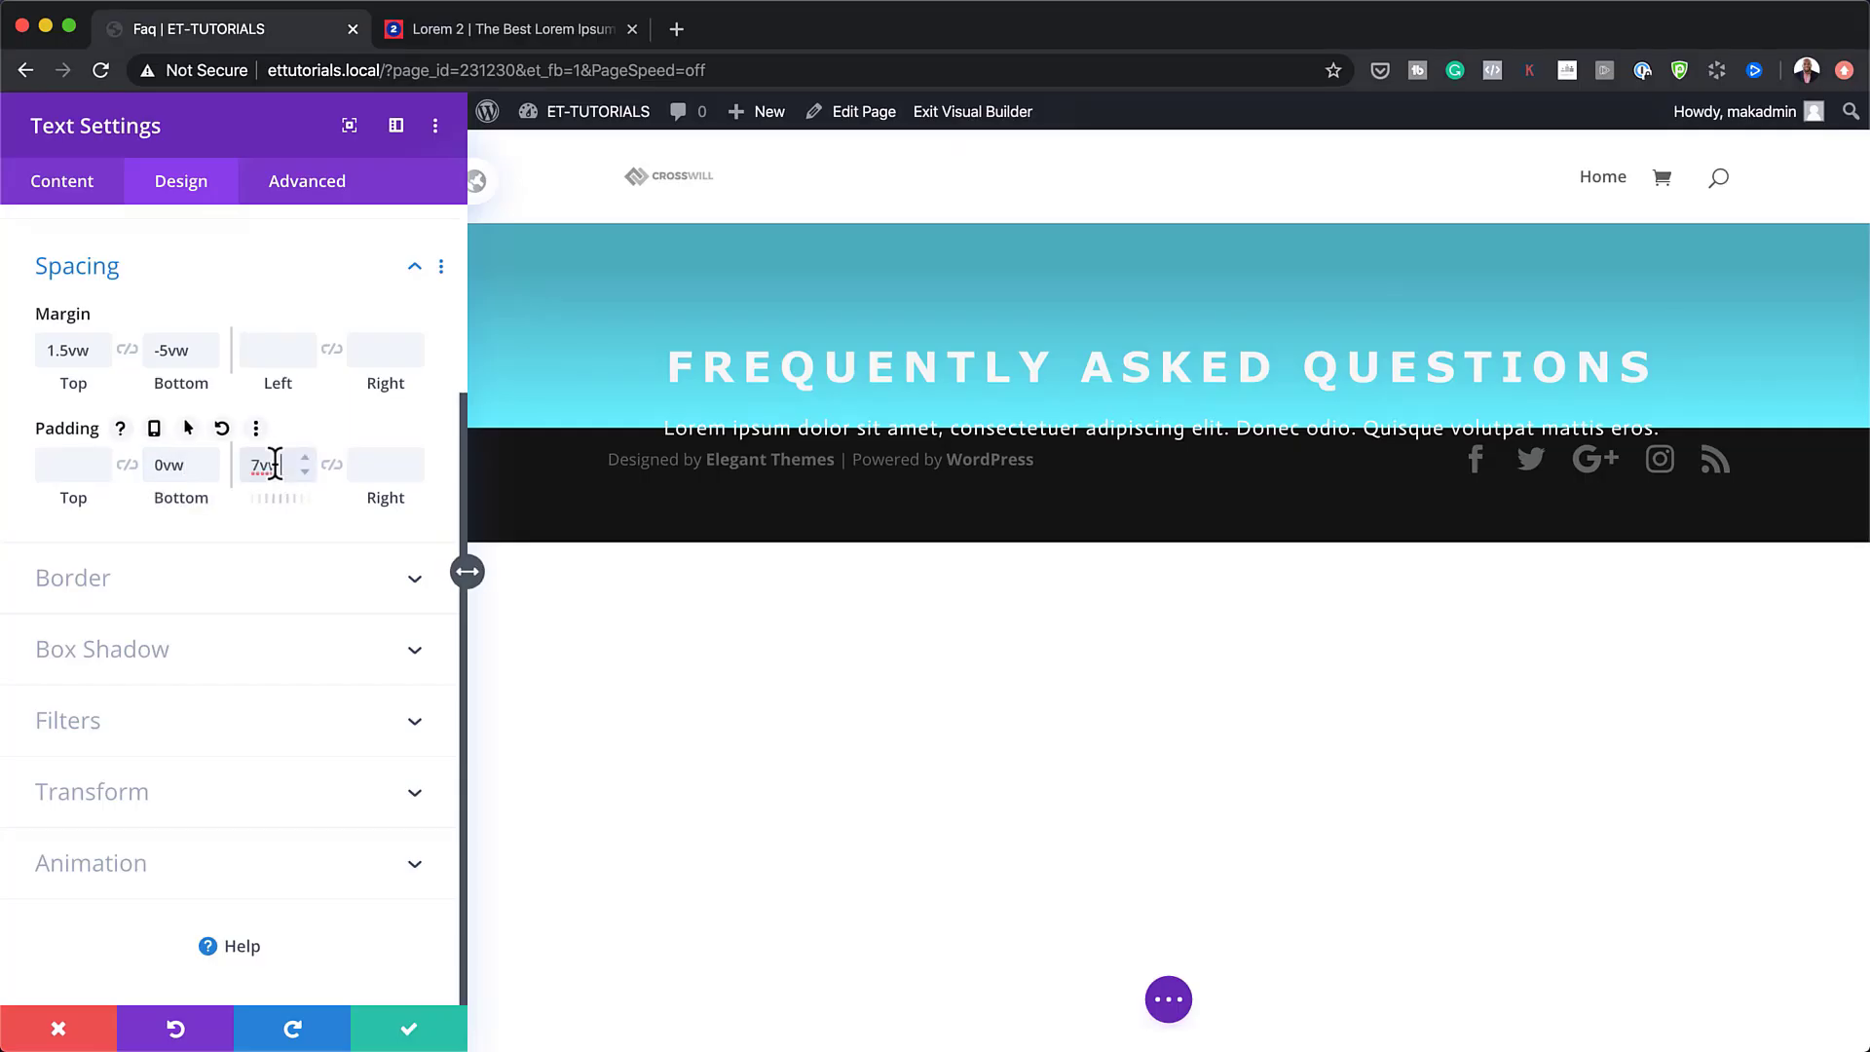
{"action": "left_click", "coordinate": [332, 467]}
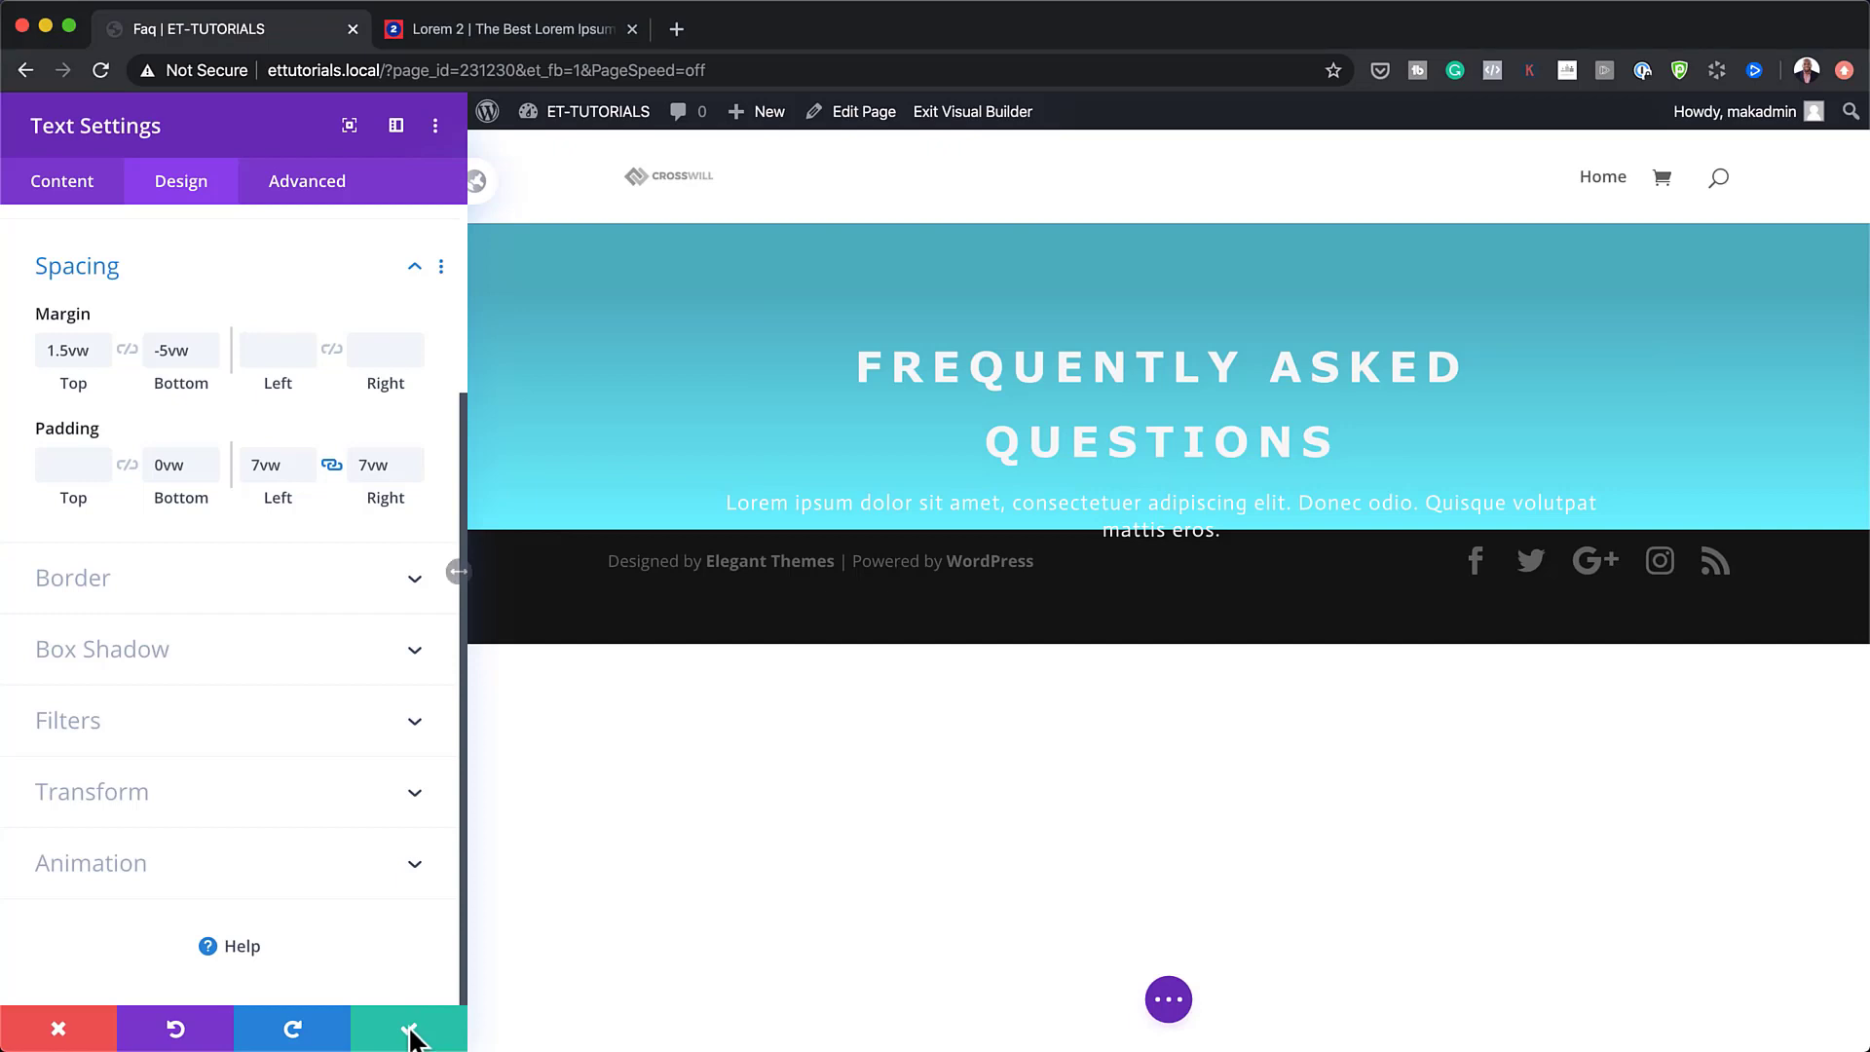
{"action": "left_click", "coordinate": [409, 1033]}
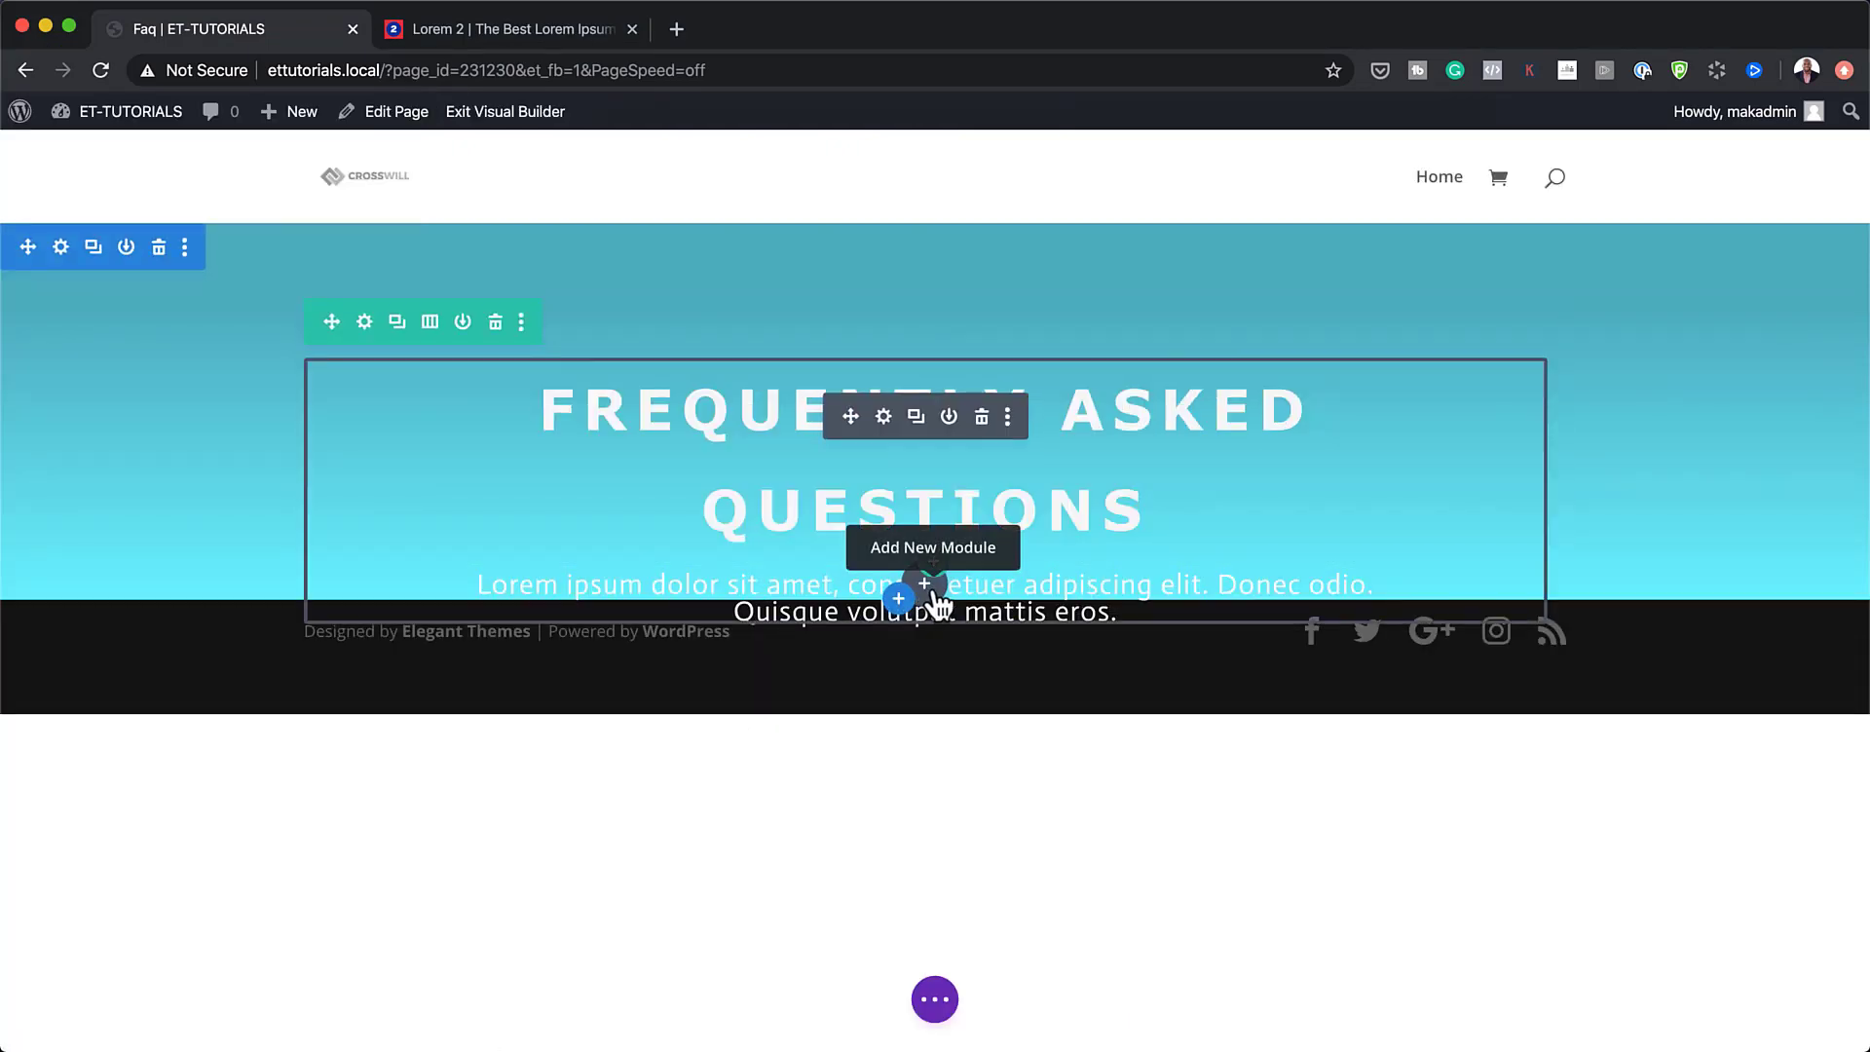
Add a Divider module below the Text module in the same row.
{"action": "left_click", "coordinate": [930, 589]}
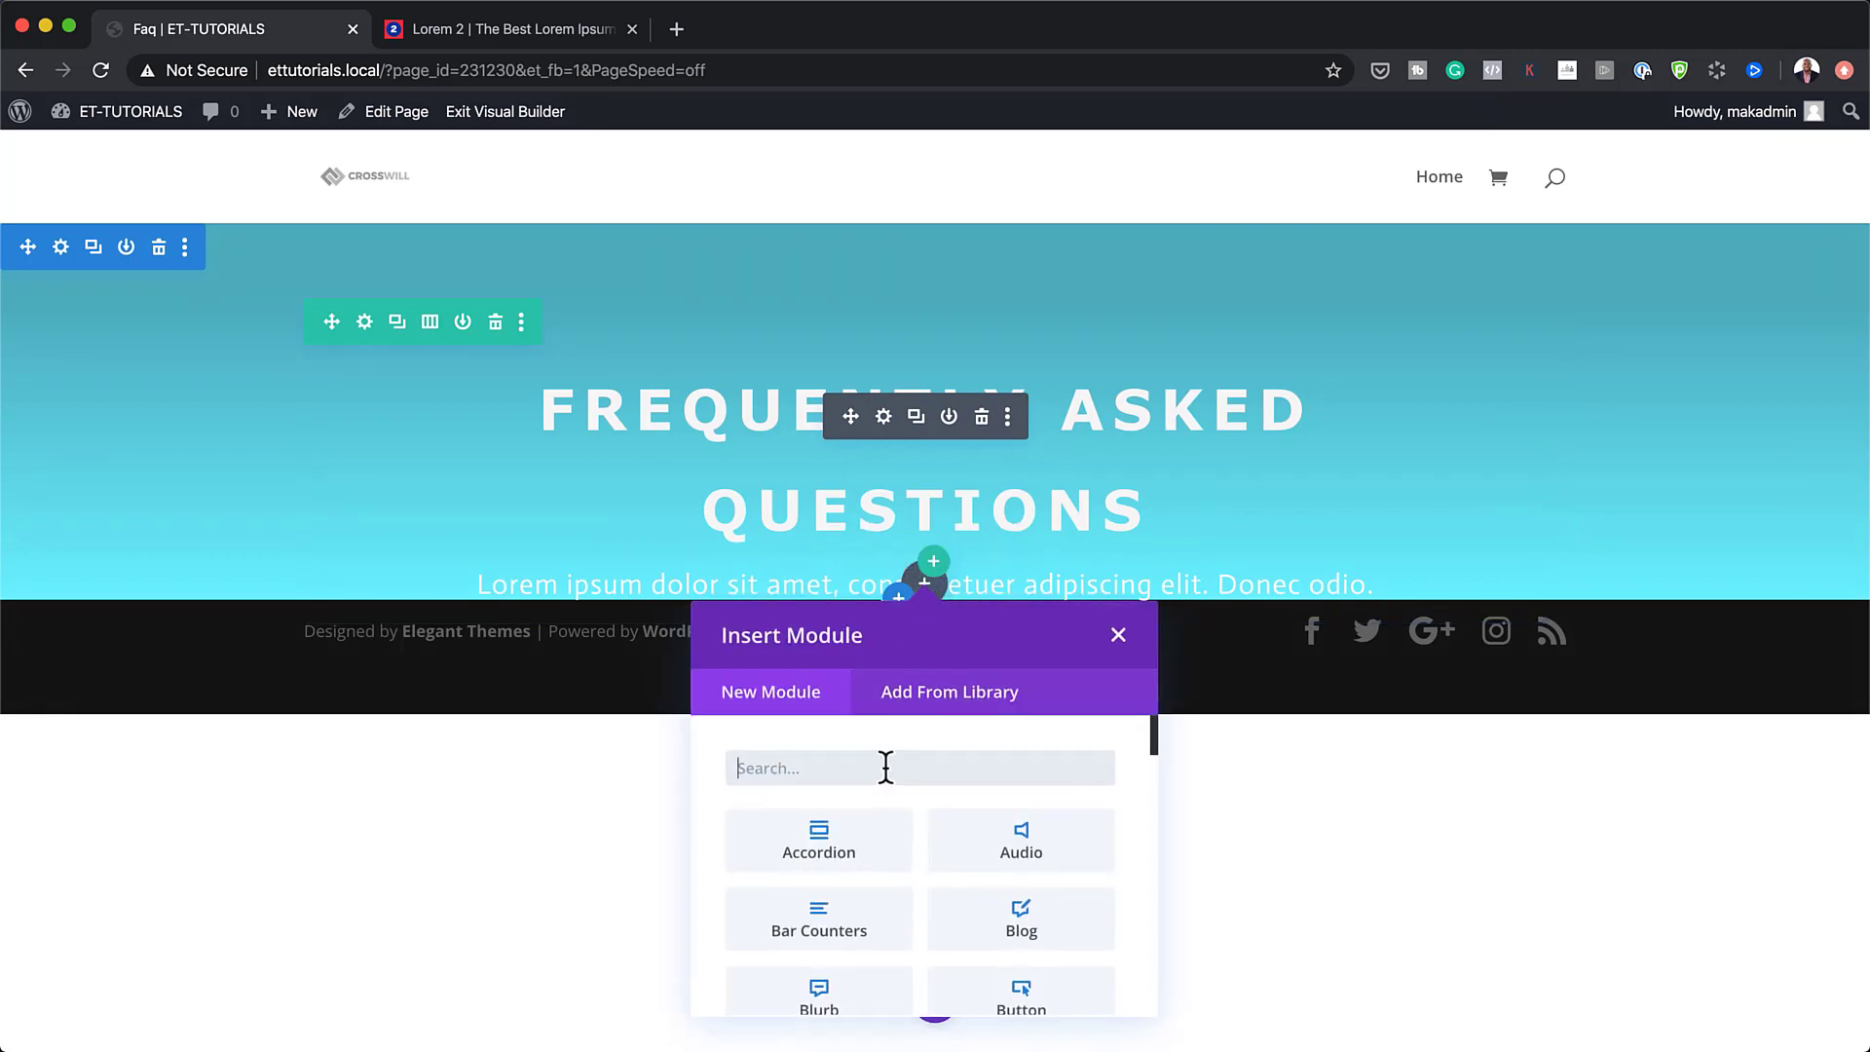
{"action": "type", "text": "divi"}
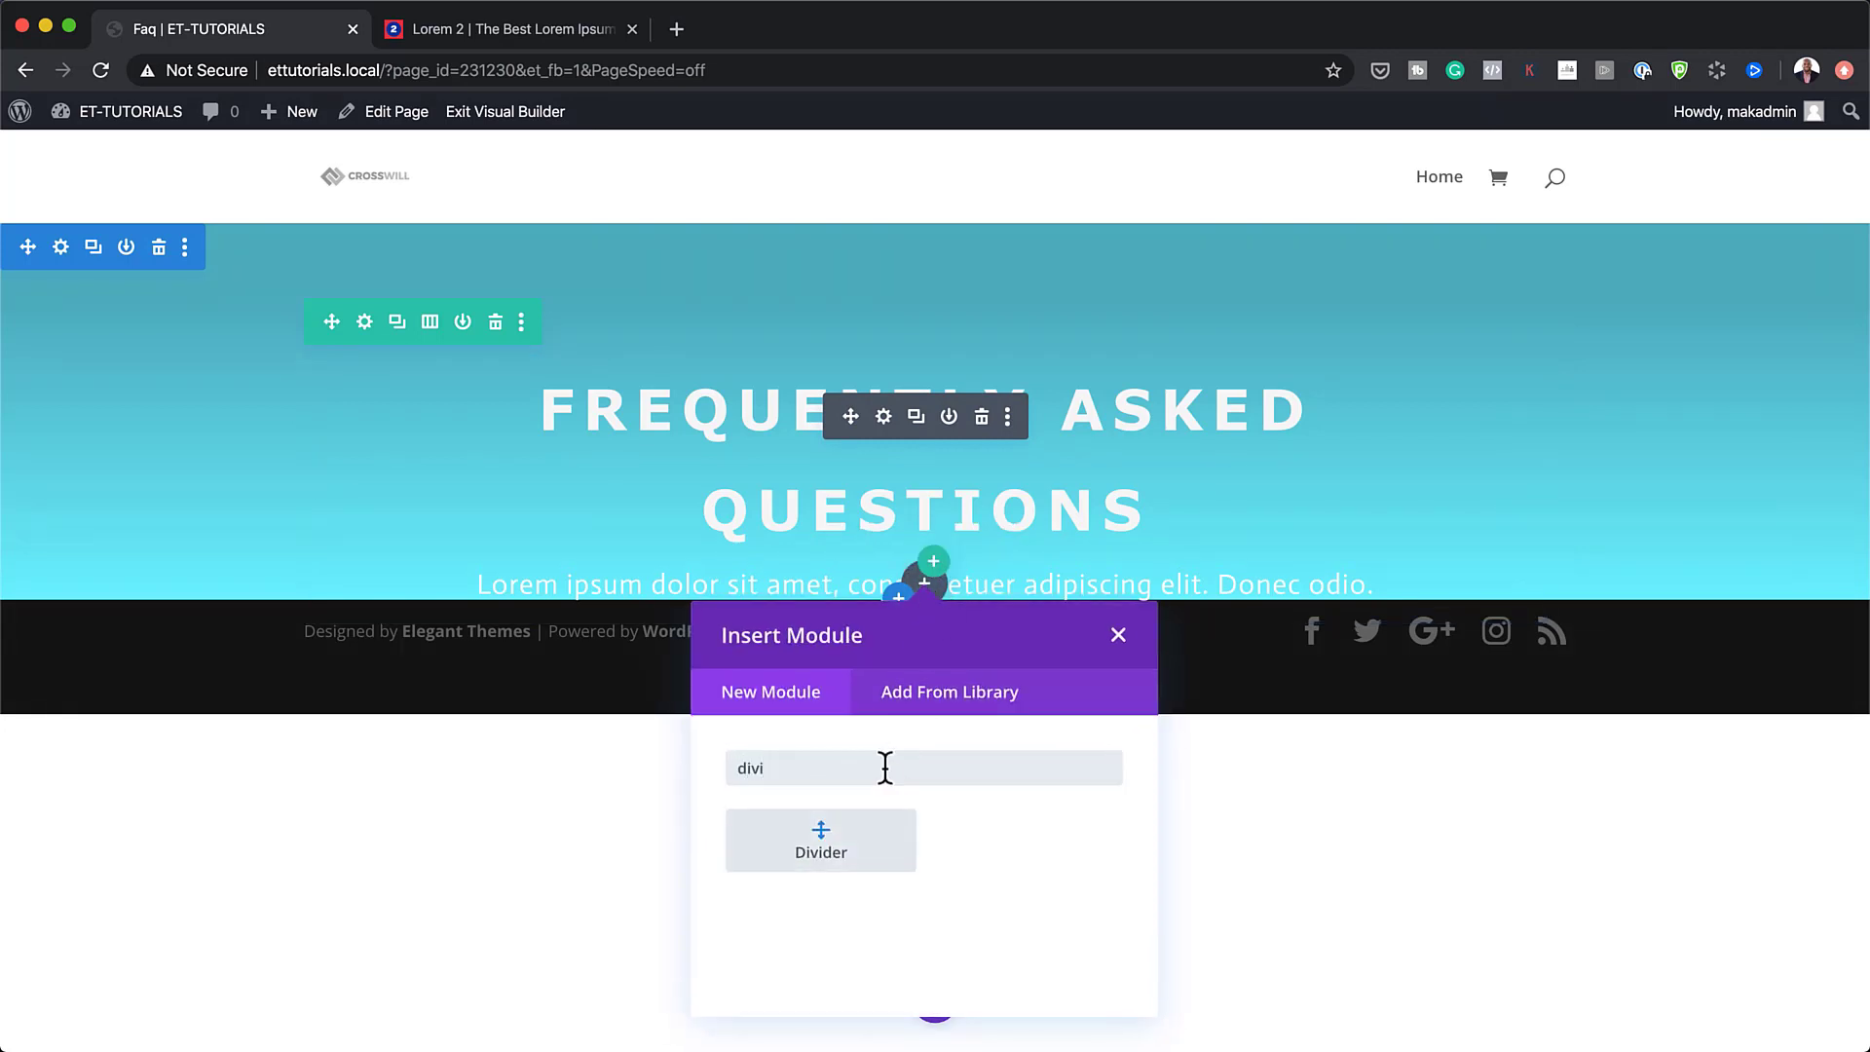
{"action": "left_click", "coordinate": [839, 859]}
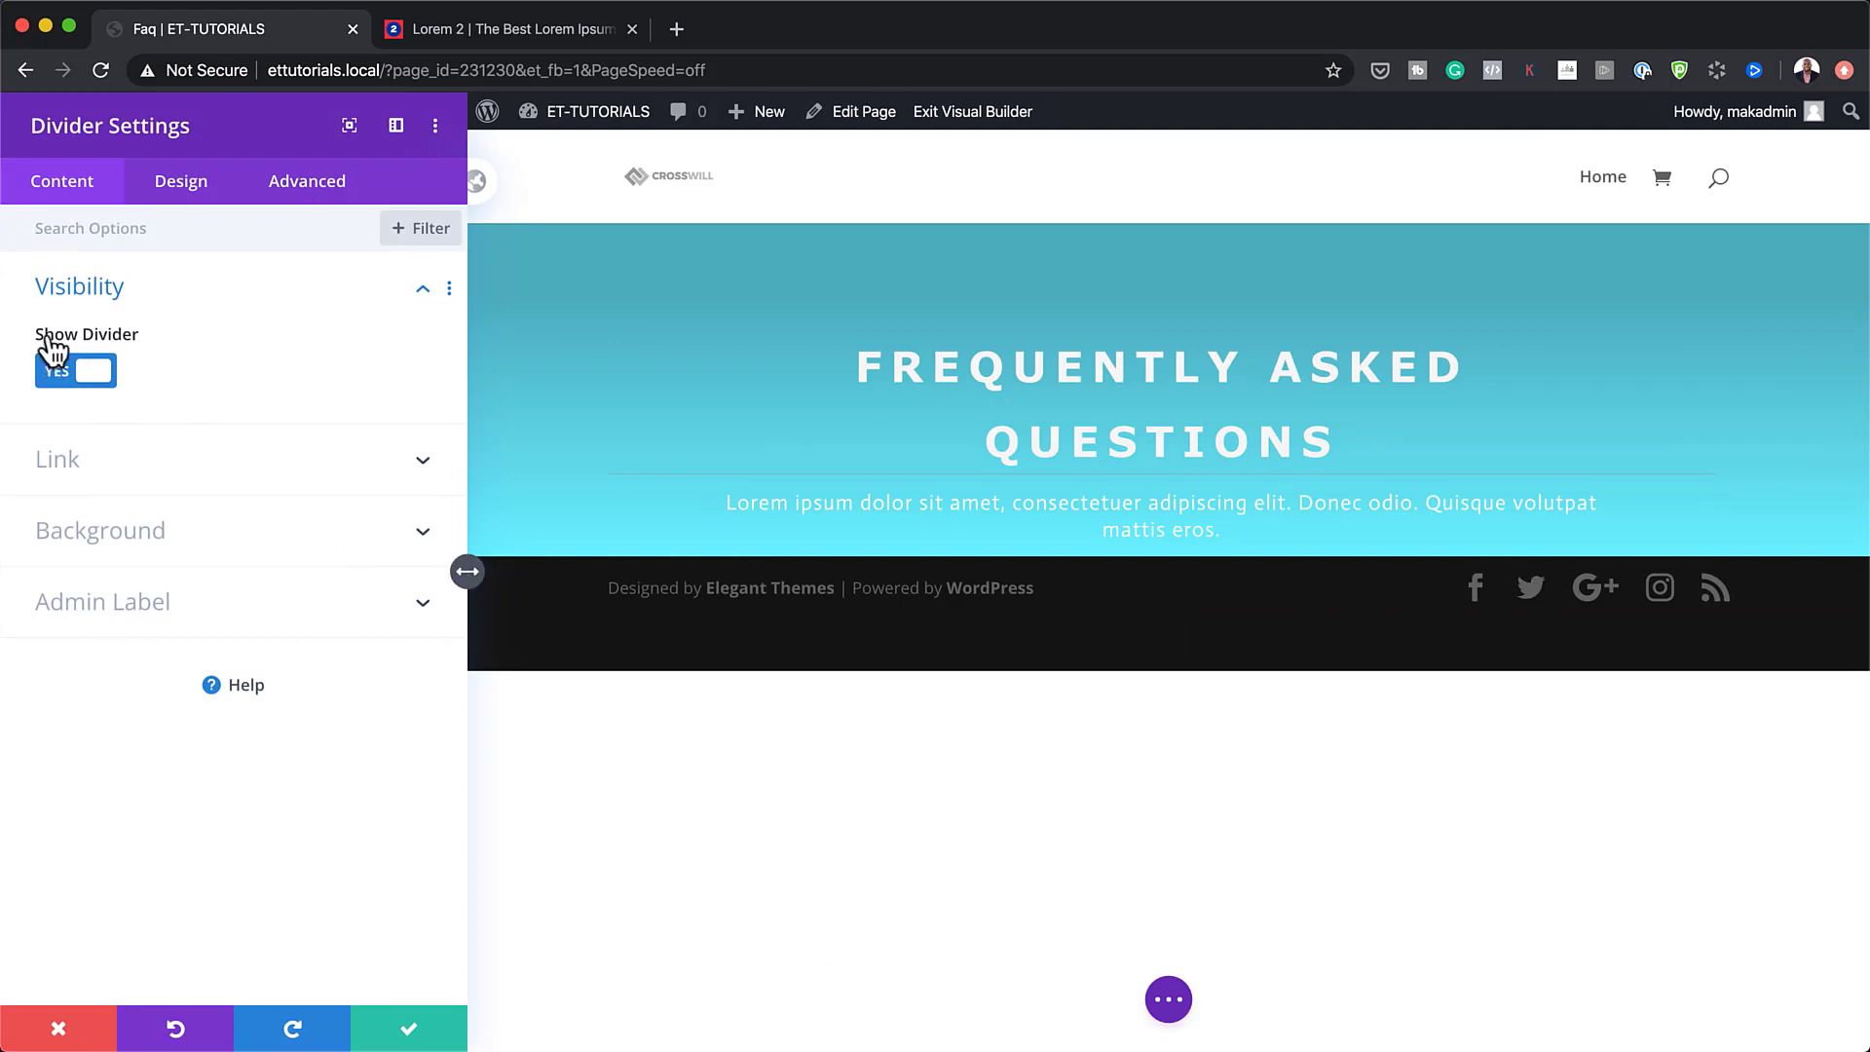
Set the divider's line color to #ffe100.
{"action": "left_click", "coordinate": [180, 187]}
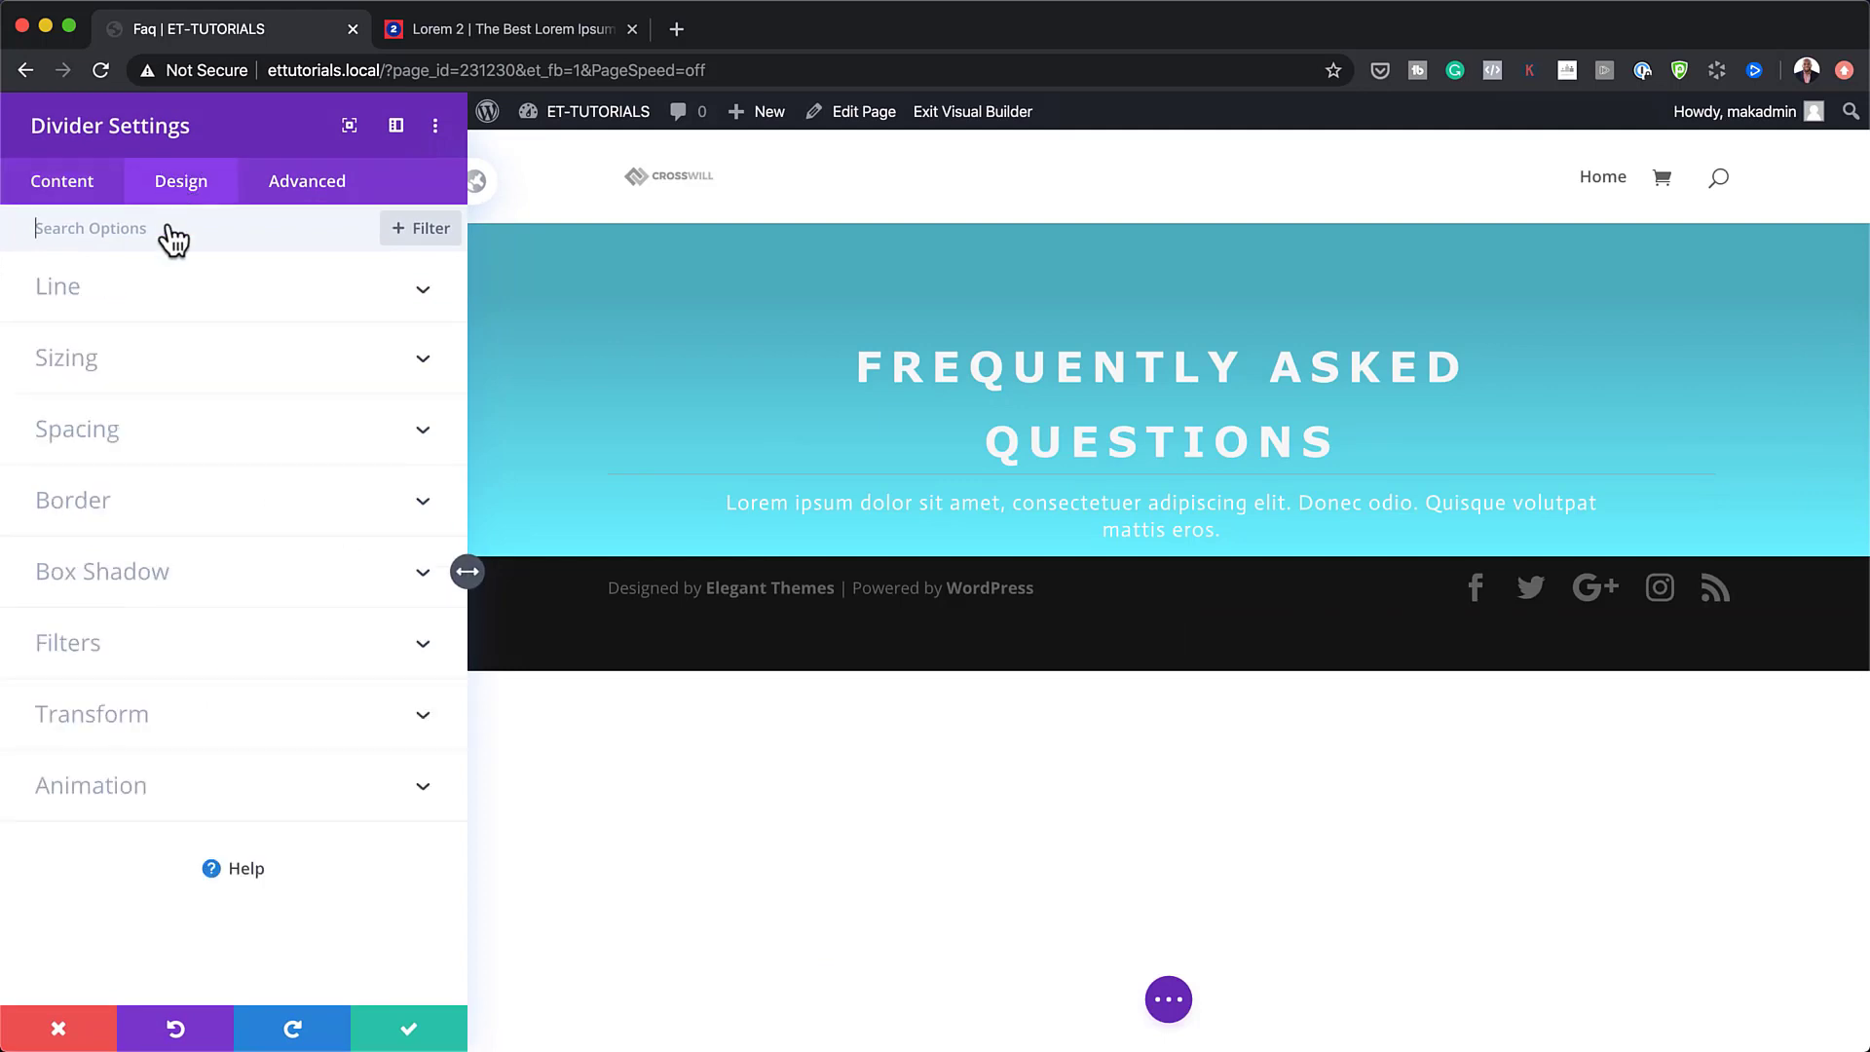
{"action": "left_click", "coordinate": [73, 291]}
{"action": "left_click", "coordinate": [61, 394]}
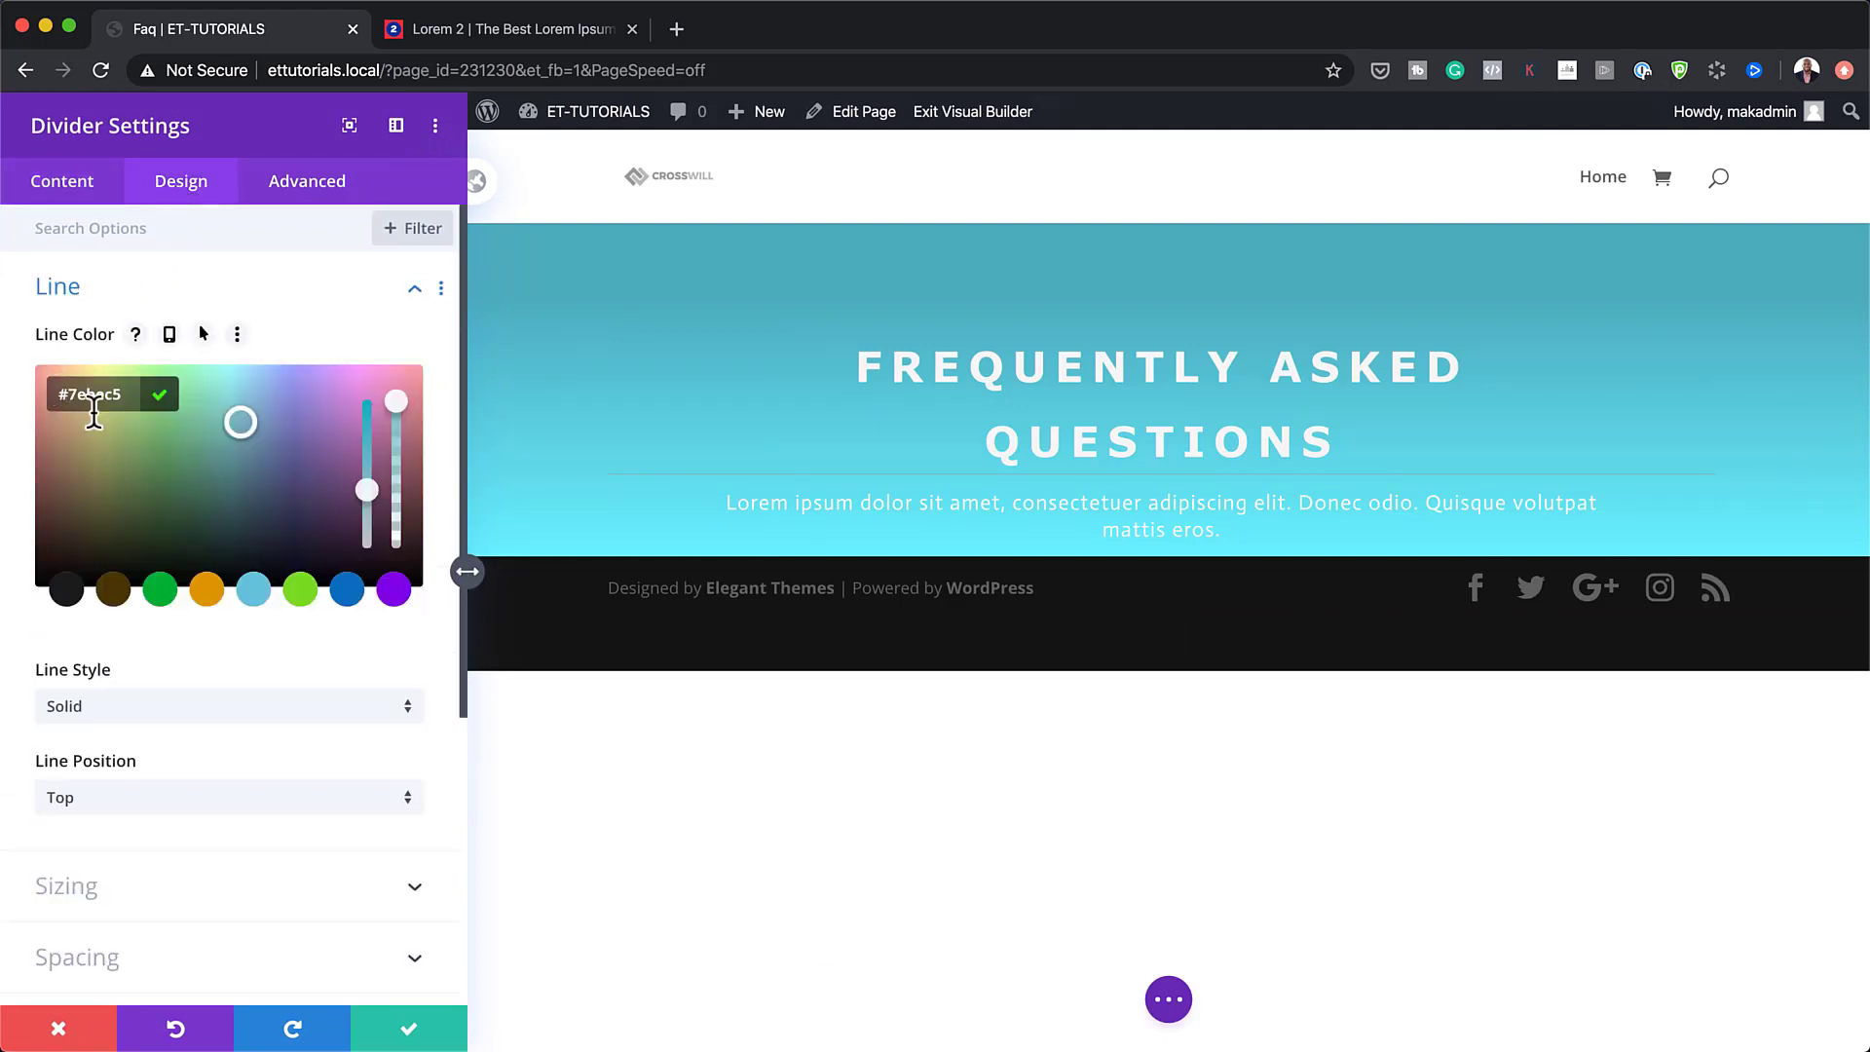
{"action": "double_click", "coordinate": [125, 393]}
{"action": "type", "text": "ffe100"}
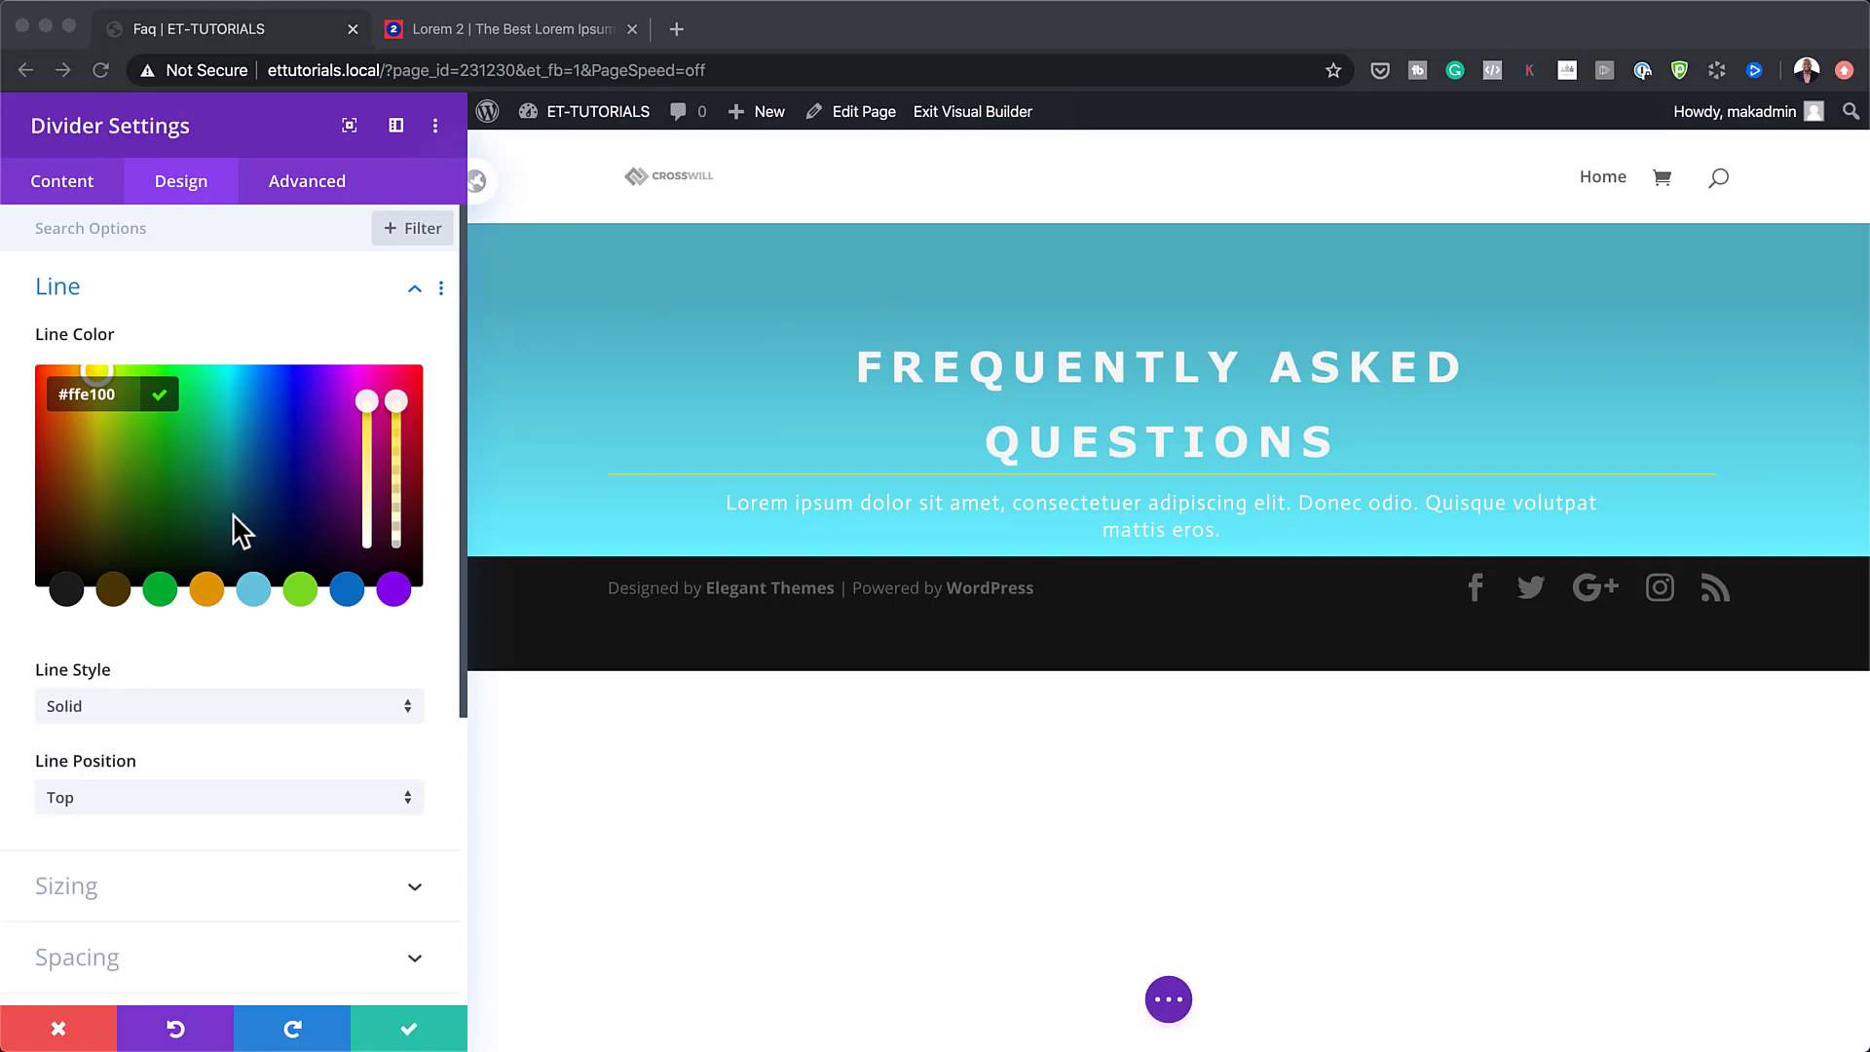
{"action": "scroll", "coordinate": [254, 516], "scroll_direction": "down", "scroll_amount": 2}
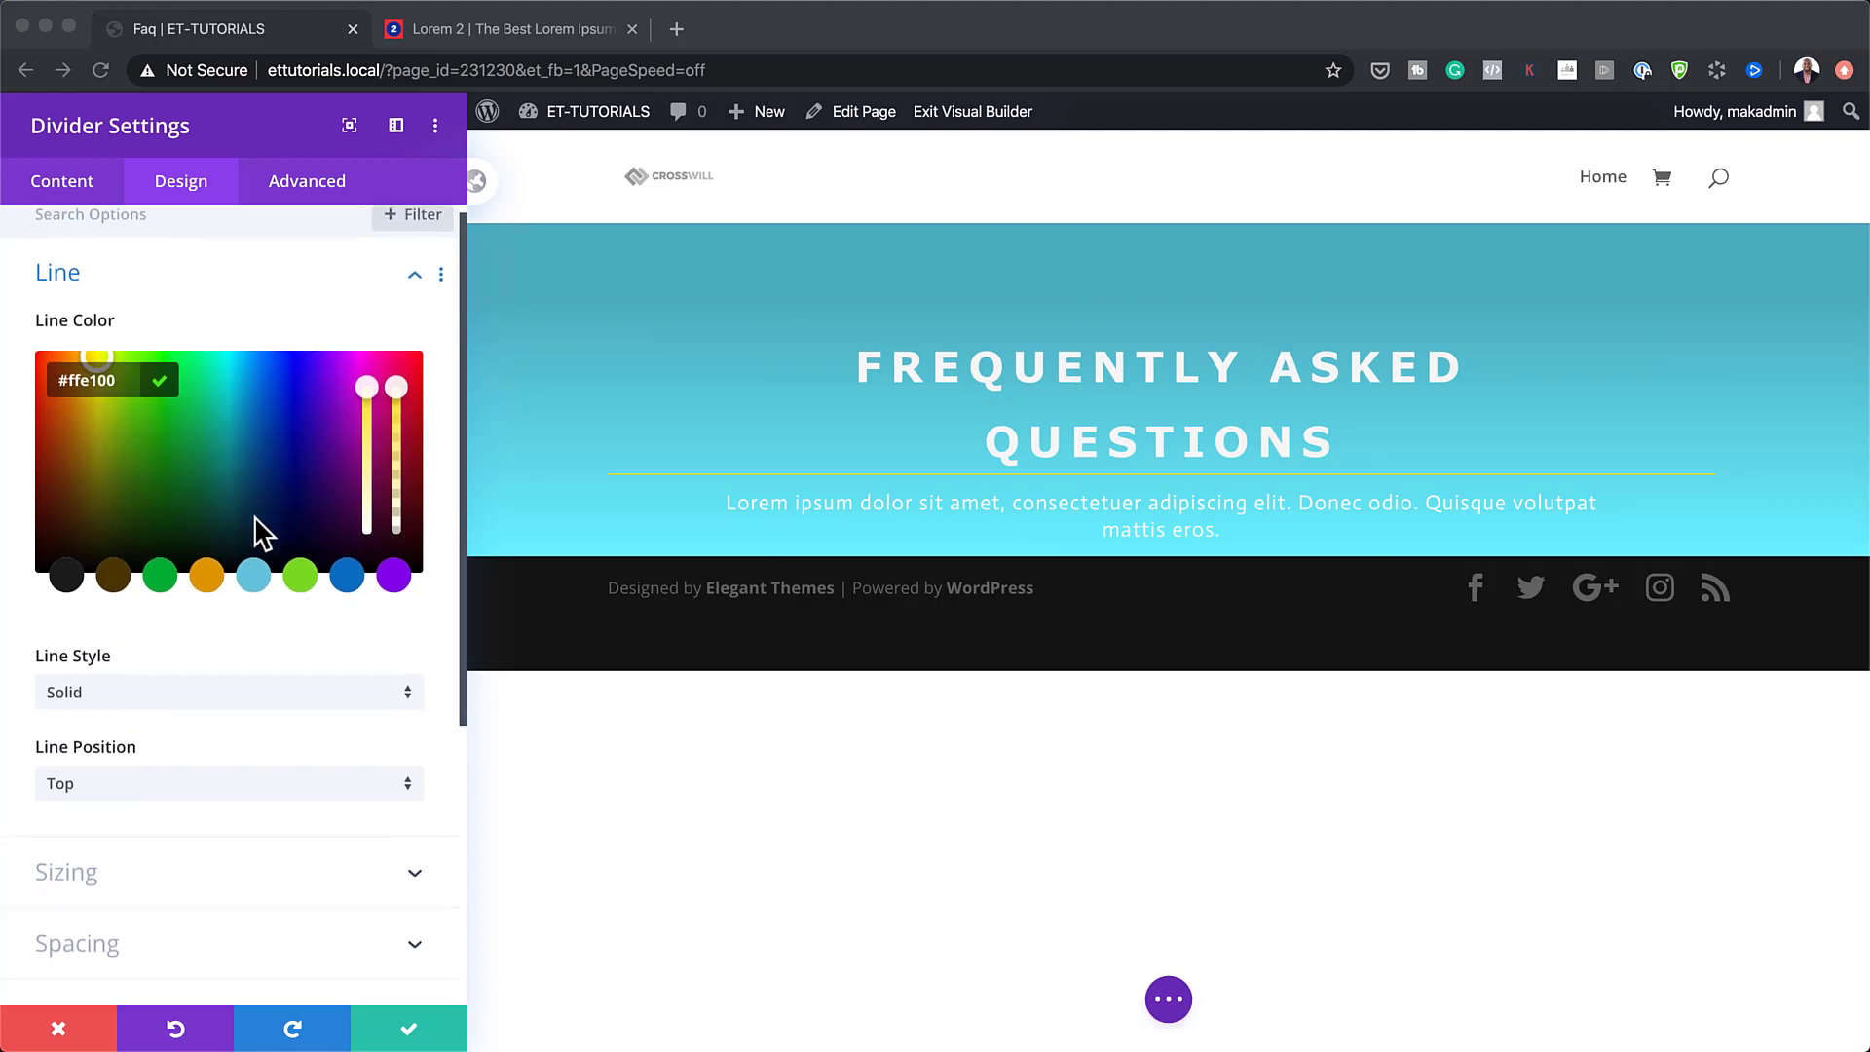
{"action": "scroll", "coordinate": [254, 516], "scroll_direction": "up", "scroll_amount": 1}
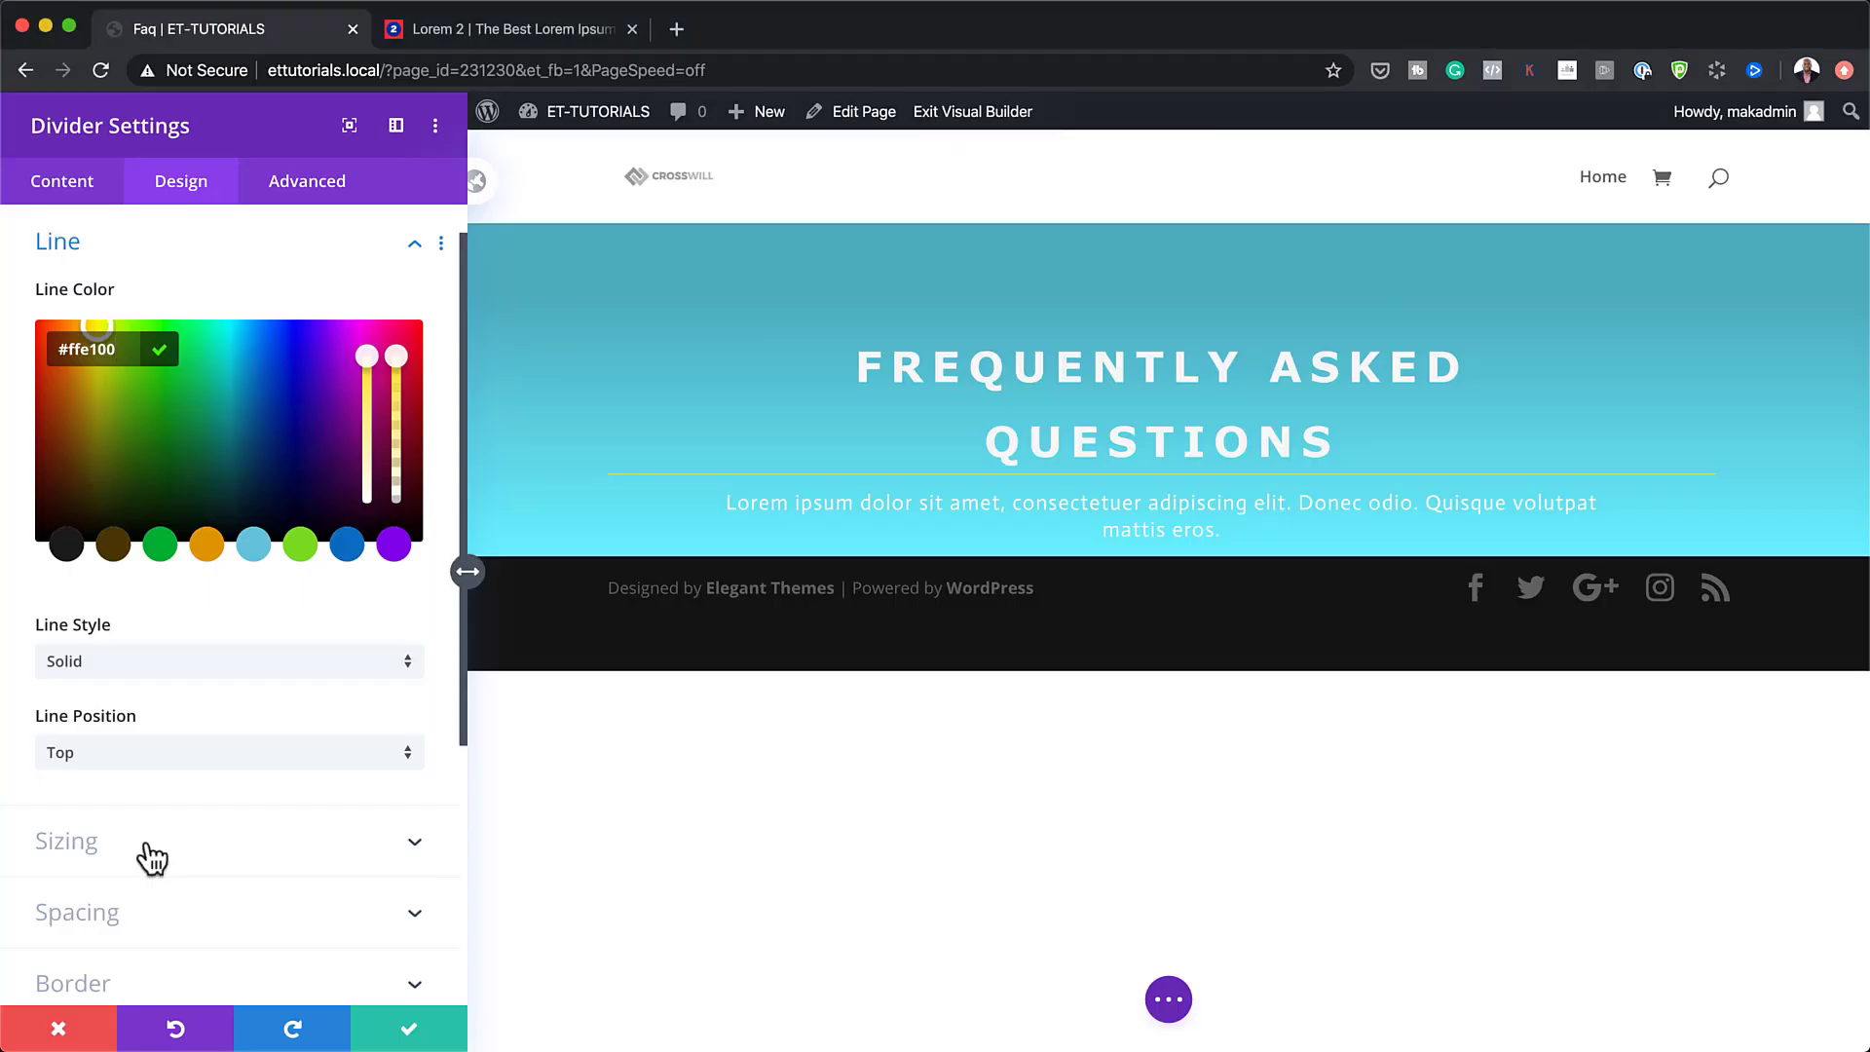
Set the divider weight to 4px in the sizing options.
{"action": "left_click", "coordinate": [150, 843]}
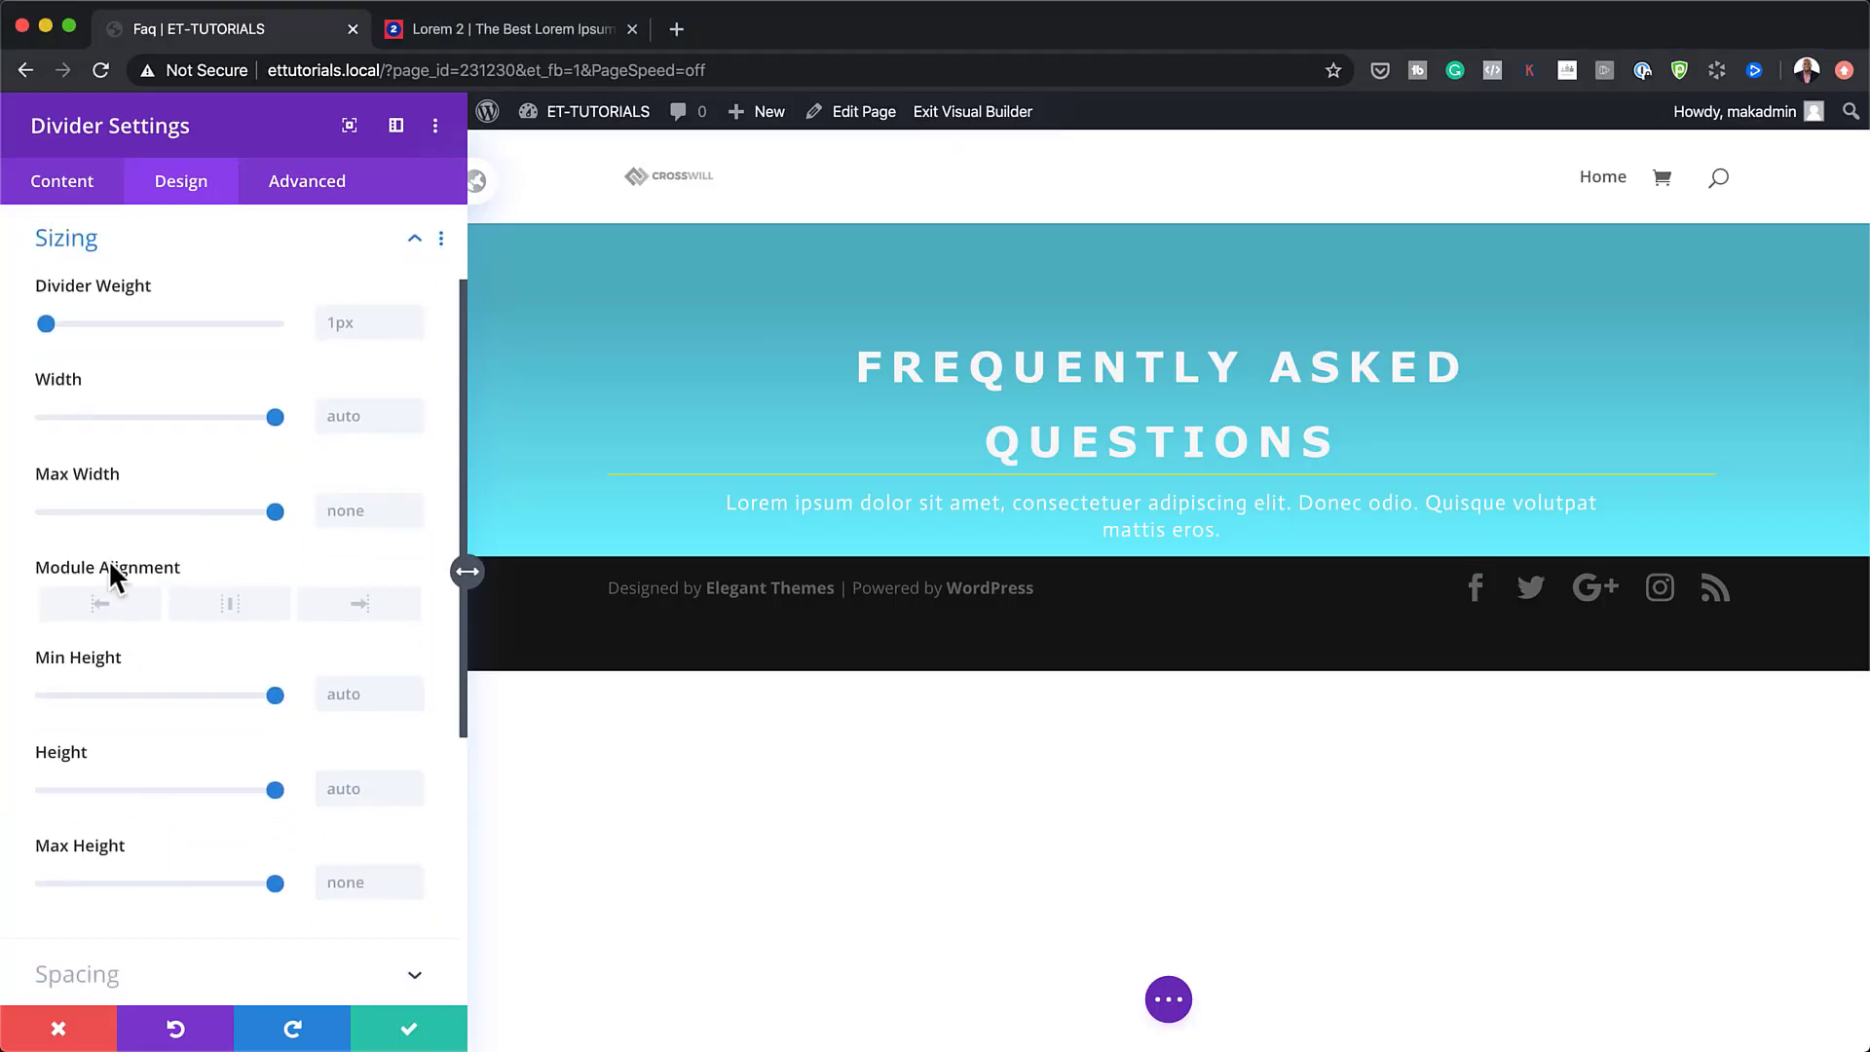
{"action": "left_click", "coordinate": [365, 322]}
{"action": "type", "text": "4px"}
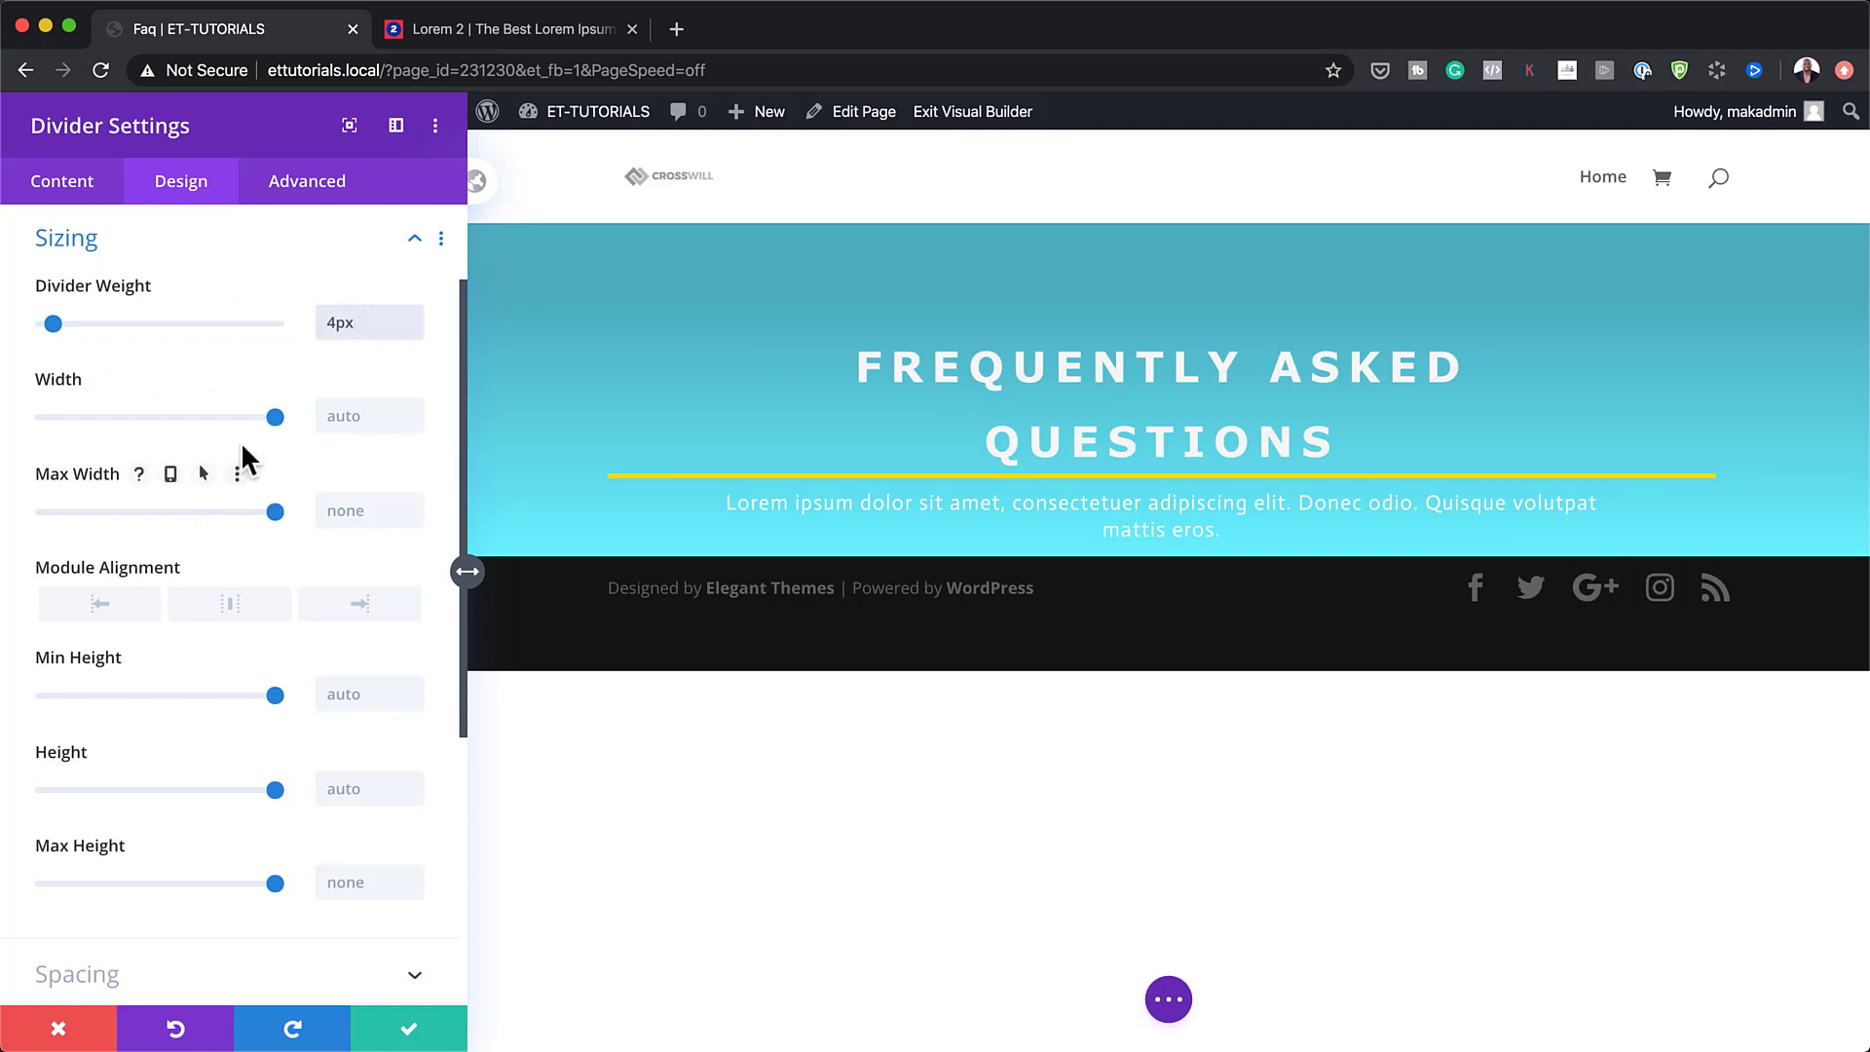
Set the divider's width to 12% and align the module to the center.
{"action": "left_click", "coordinate": [377, 413]}
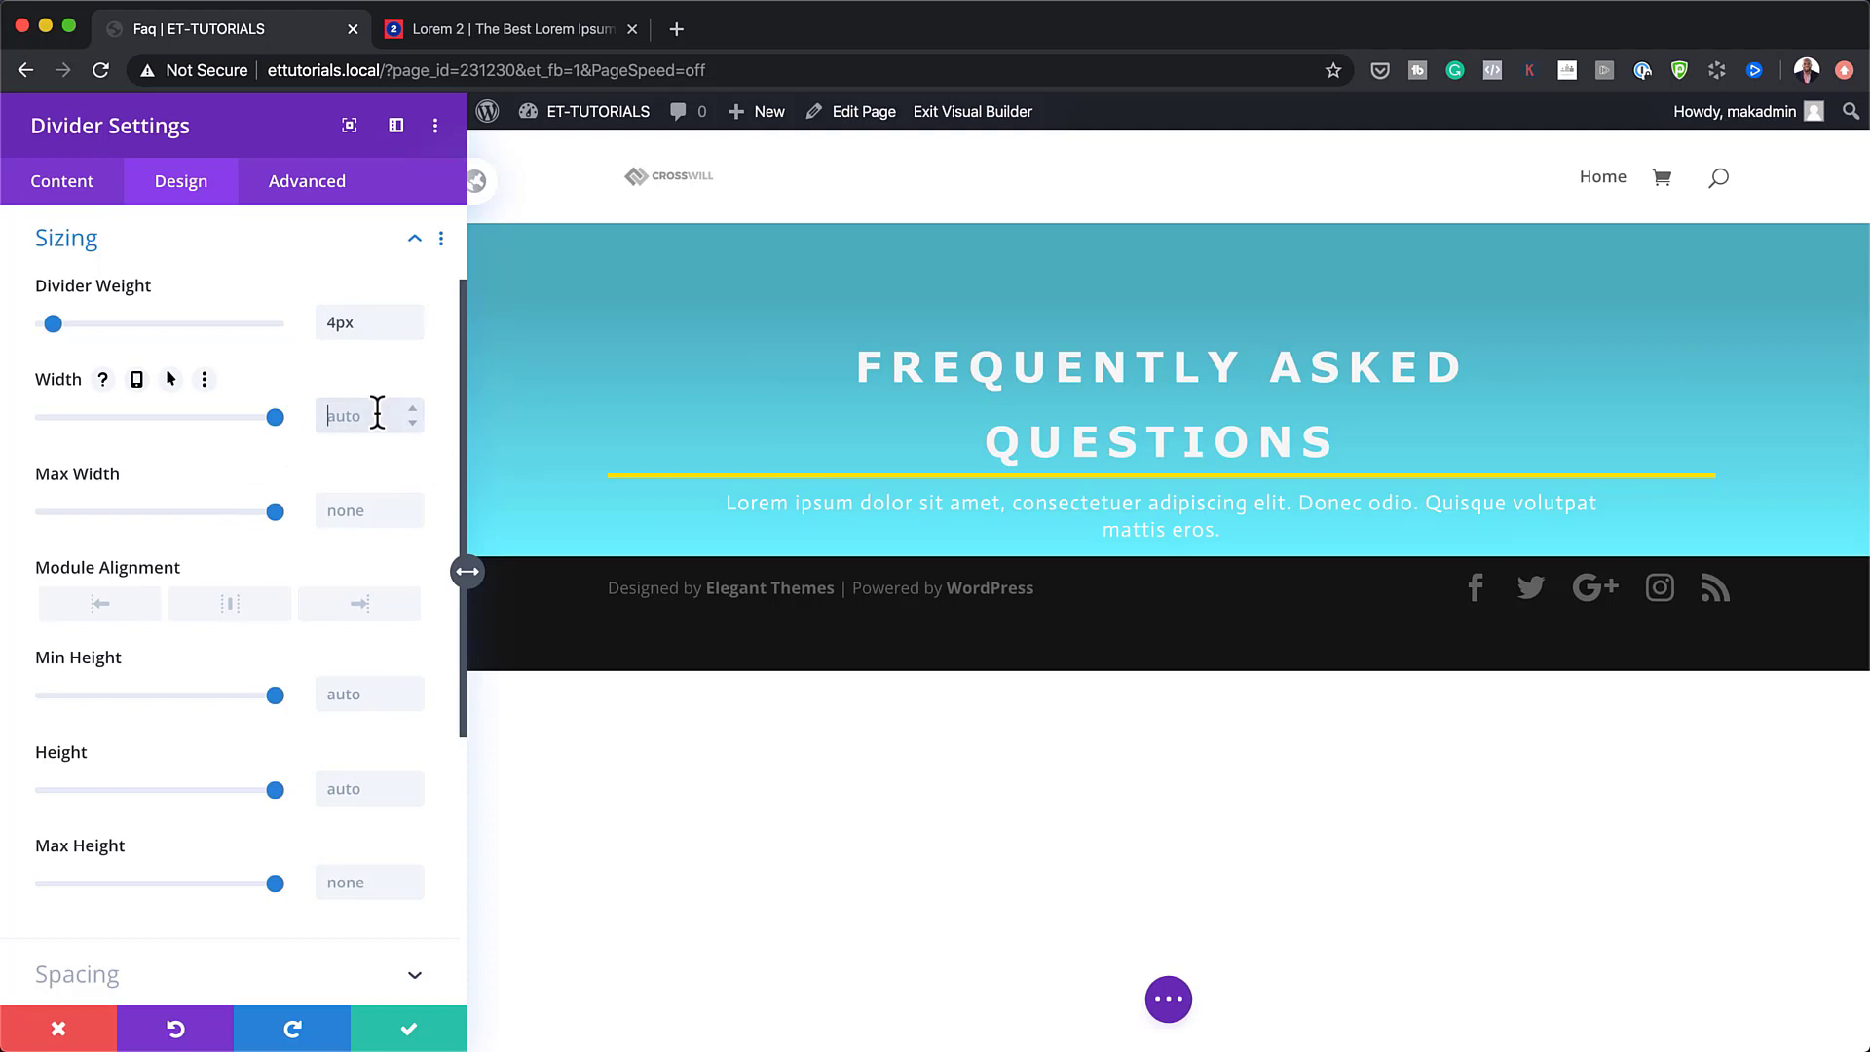
{"action": "type", "text": "12px"}
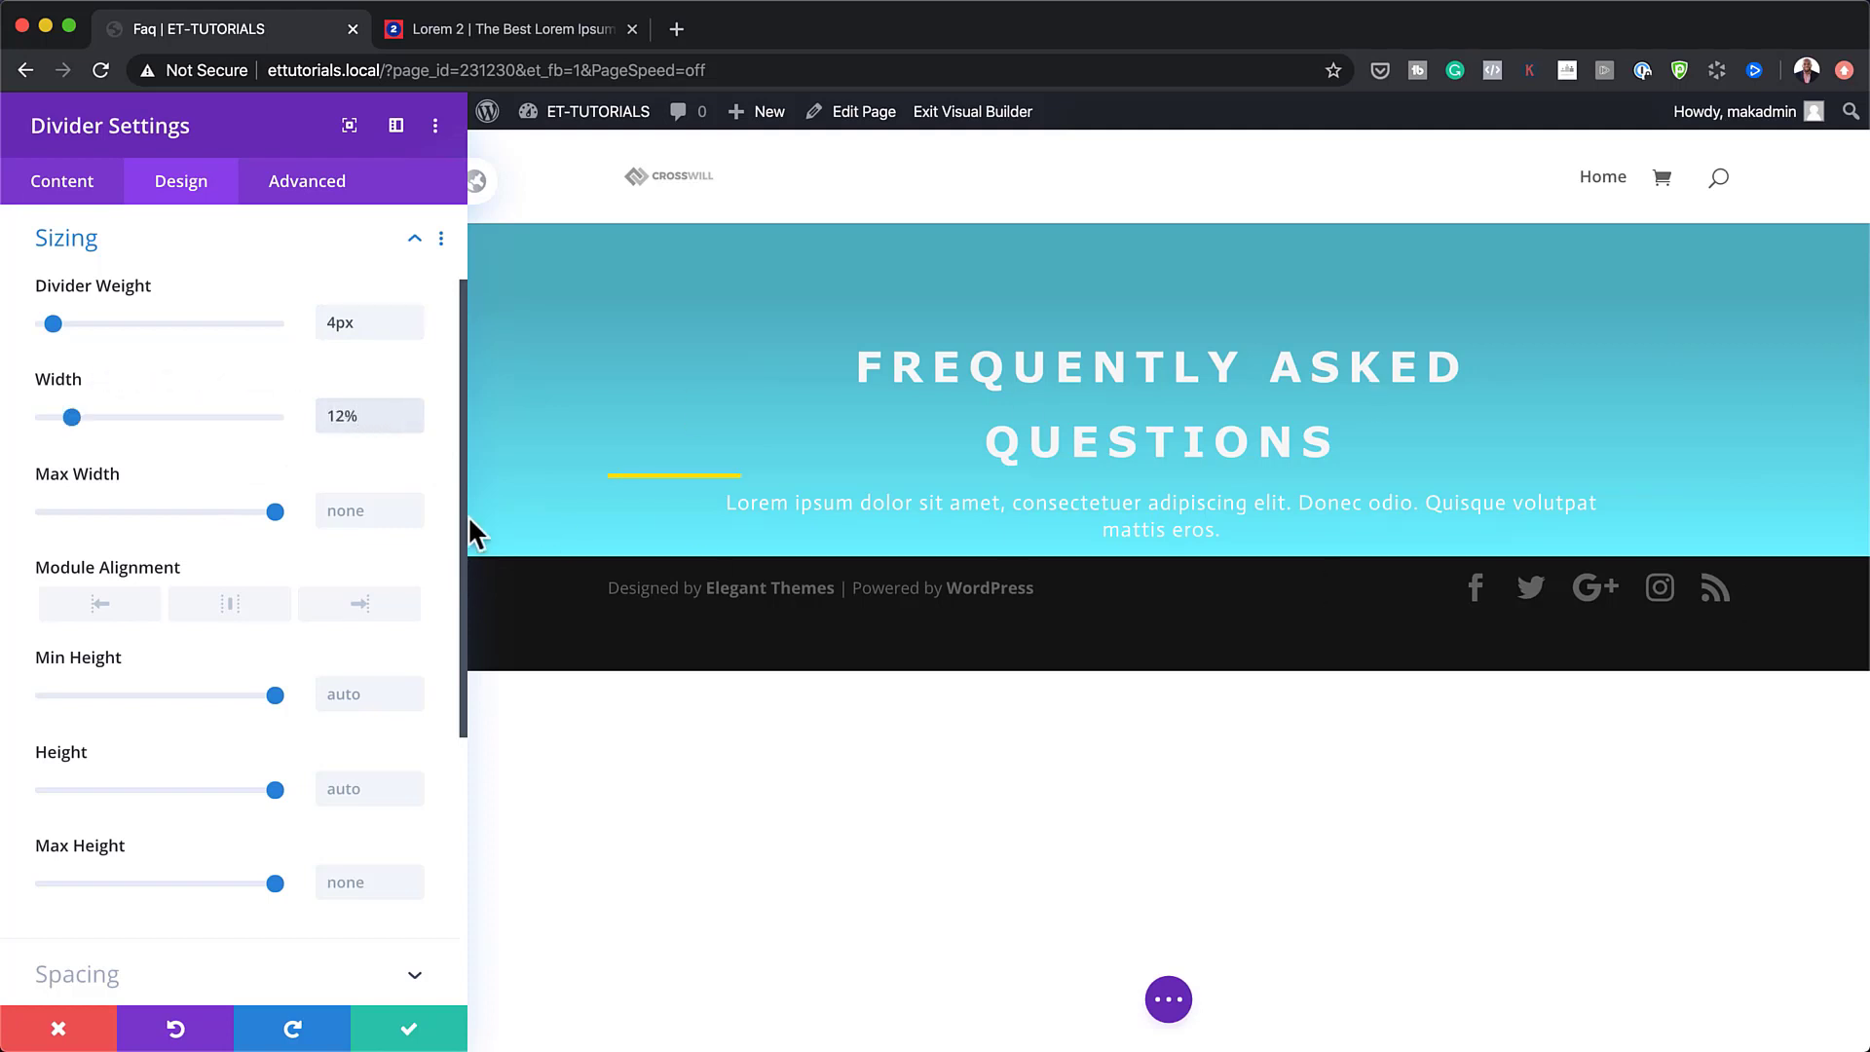
{"action": "left_click", "coordinate": [232, 604]}
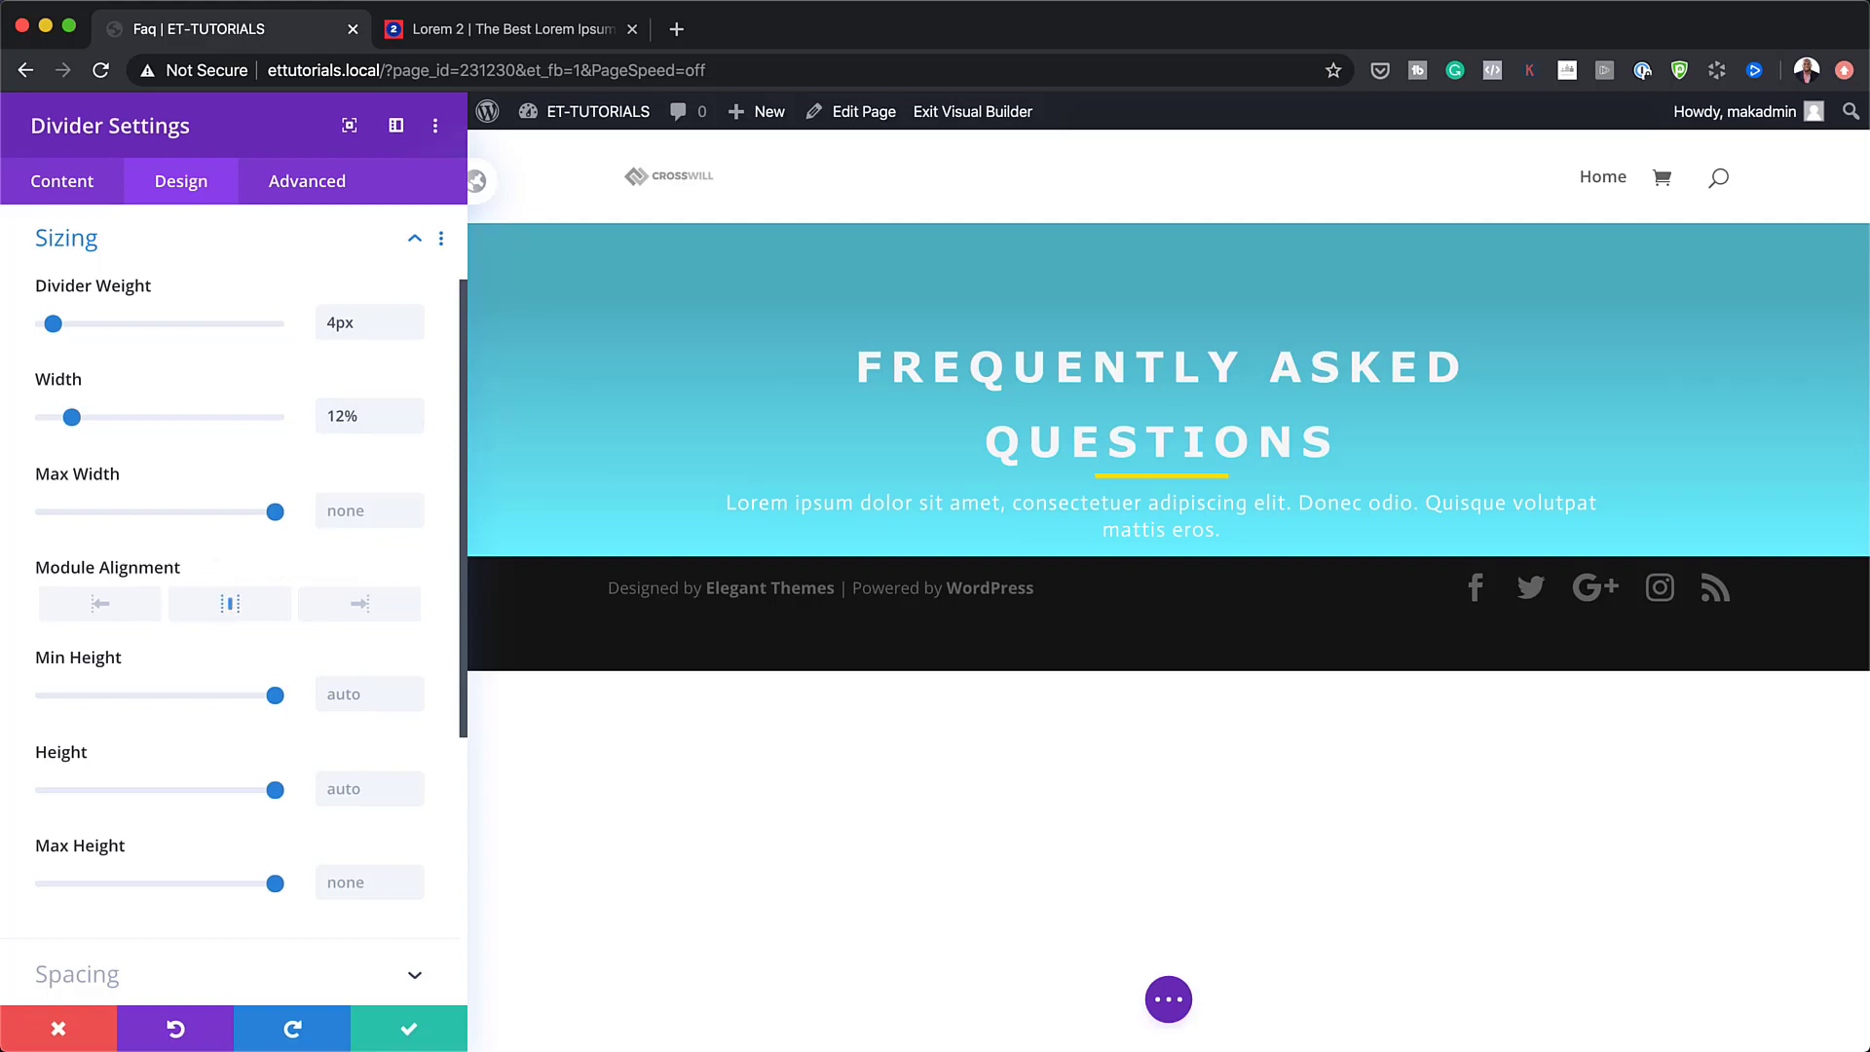
Set the divider's top margin to -1vw in its spacing options.
{"action": "scroll", "coordinate": [211, 774], "scroll_direction": "down", "scroll_amount": 3}
{"action": "left_click", "coordinate": [105, 806]}
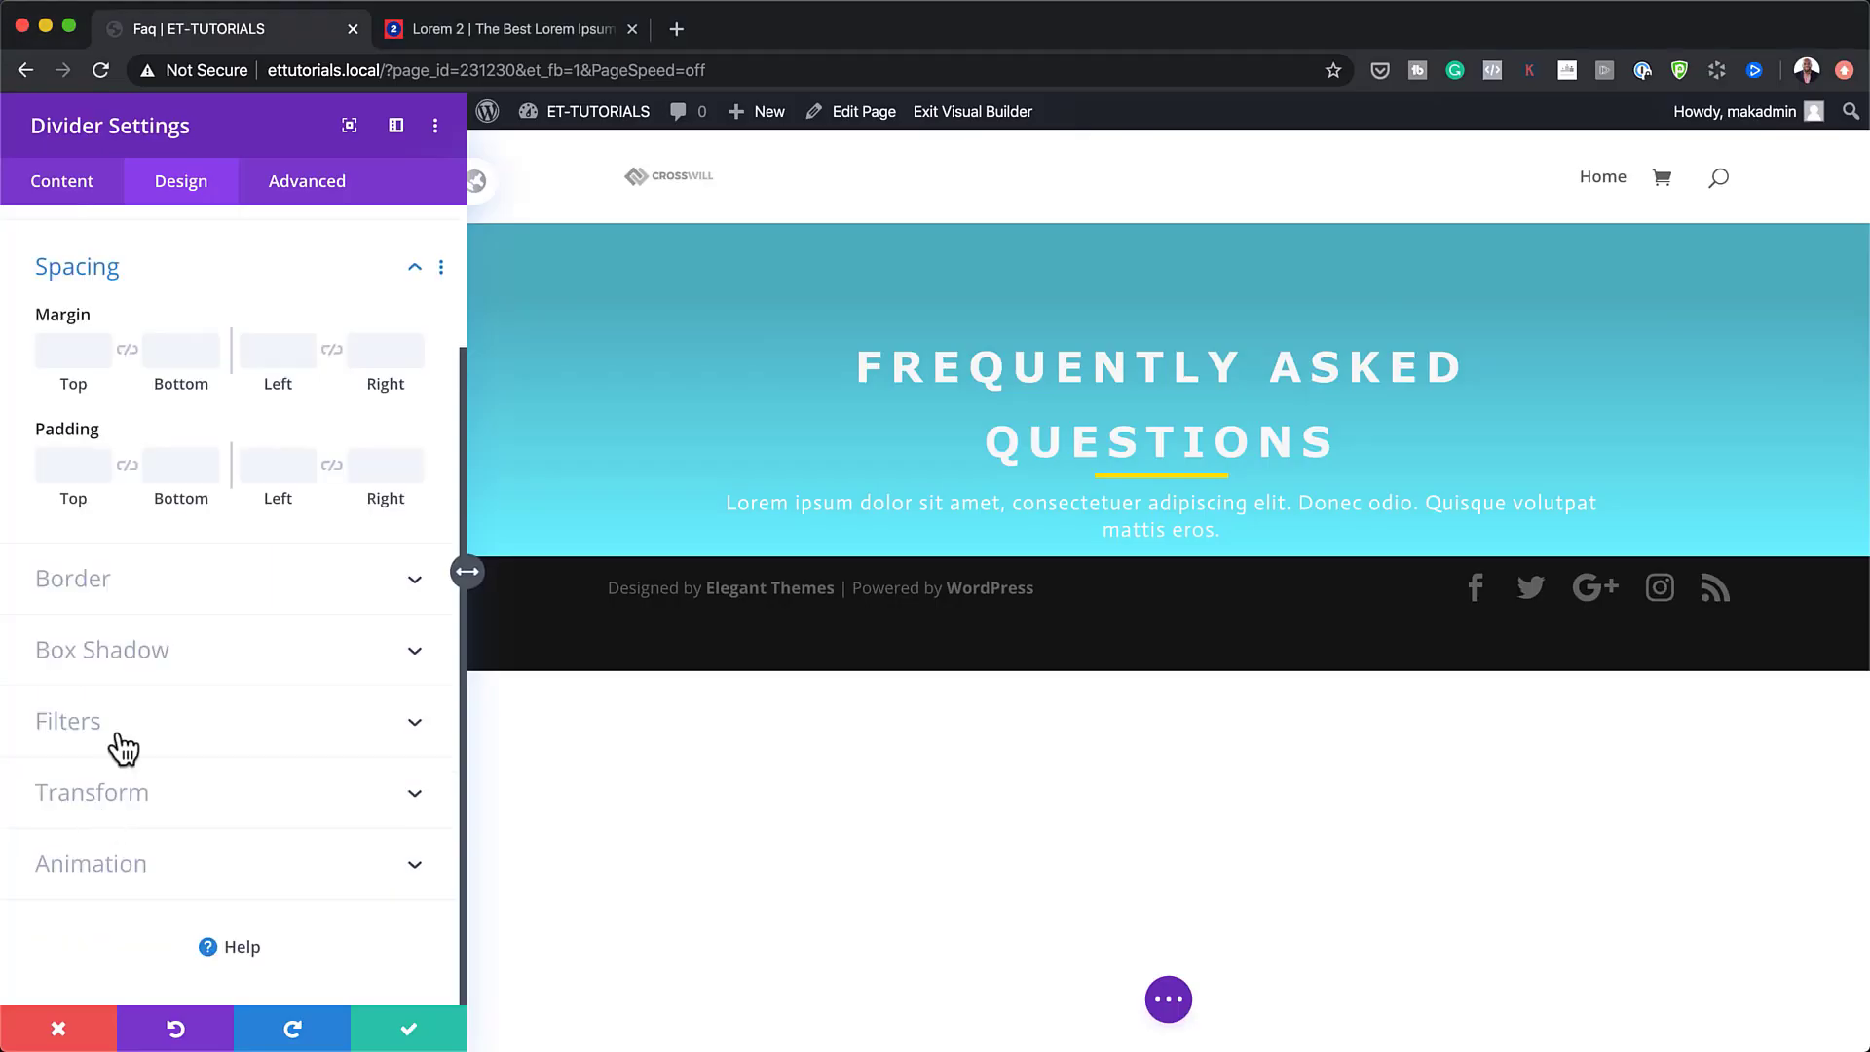
{"action": "left_click", "coordinate": [62, 353]}
{"action": "type", "text": "-1vw"}
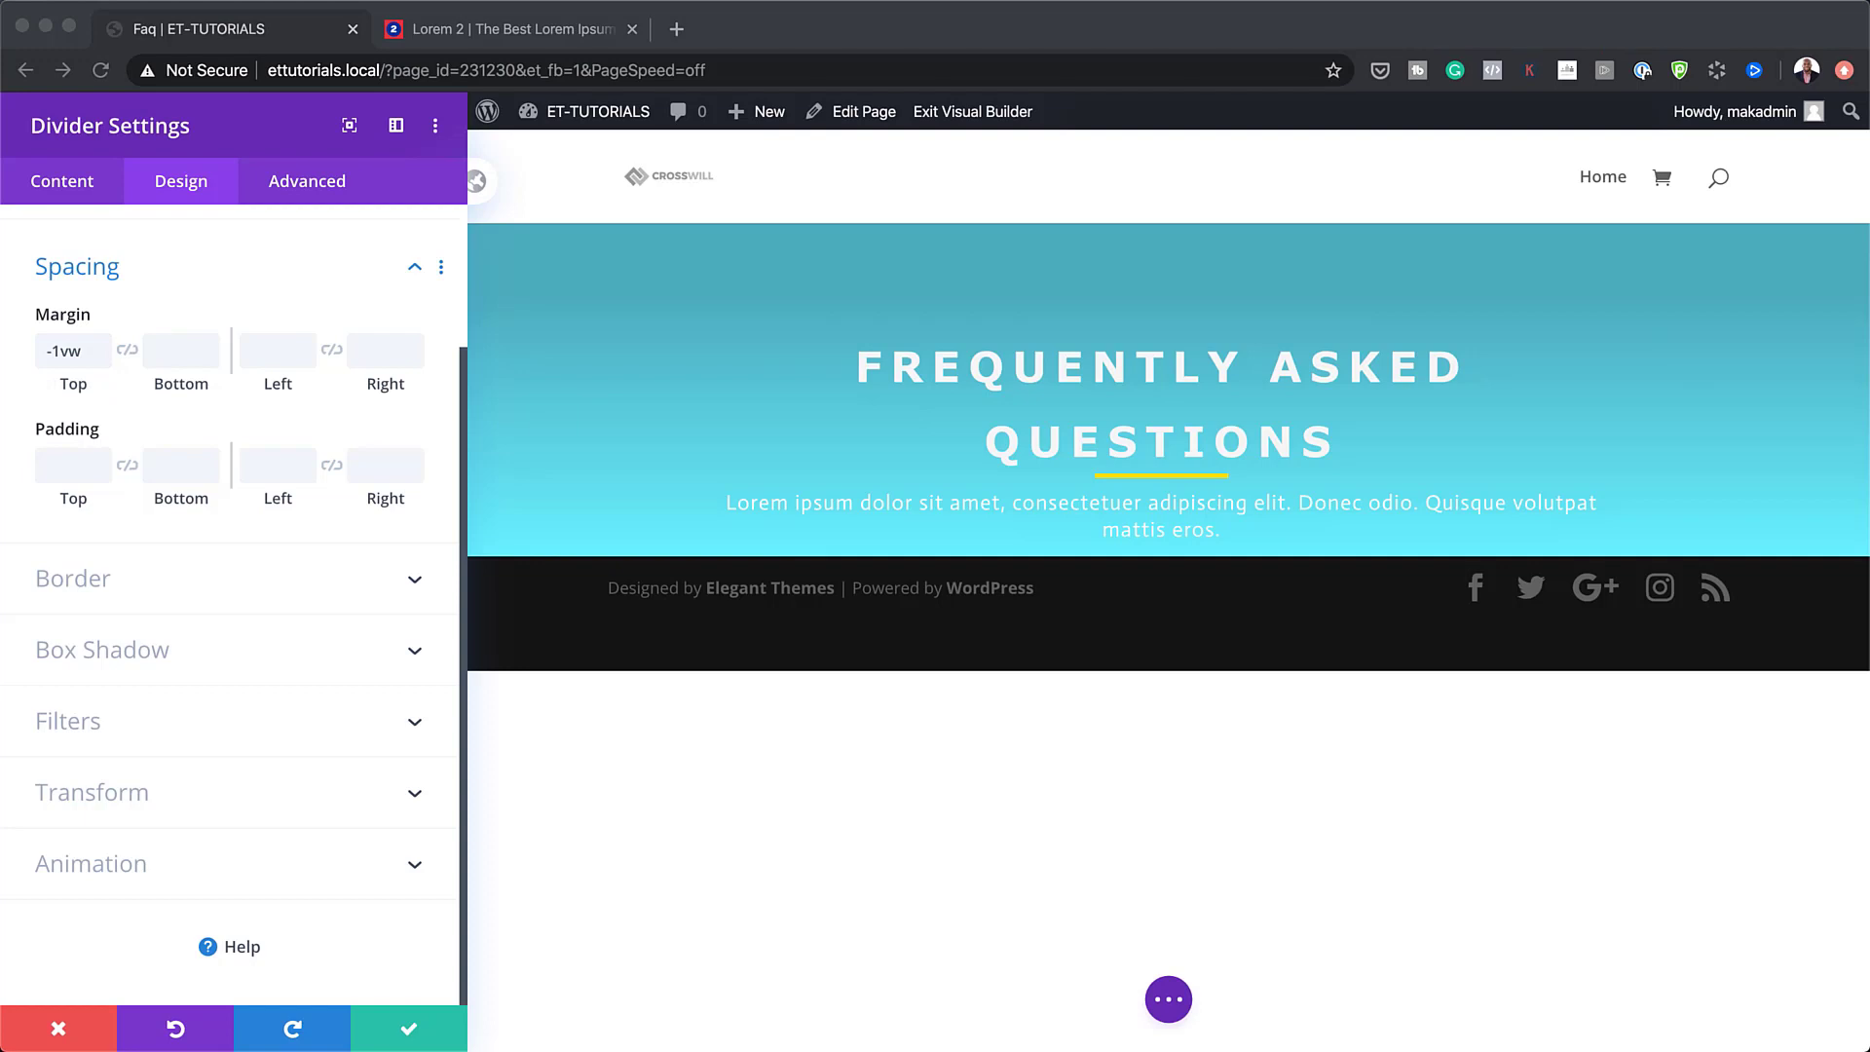
{"action": "left_click", "coordinate": [294, 287]}
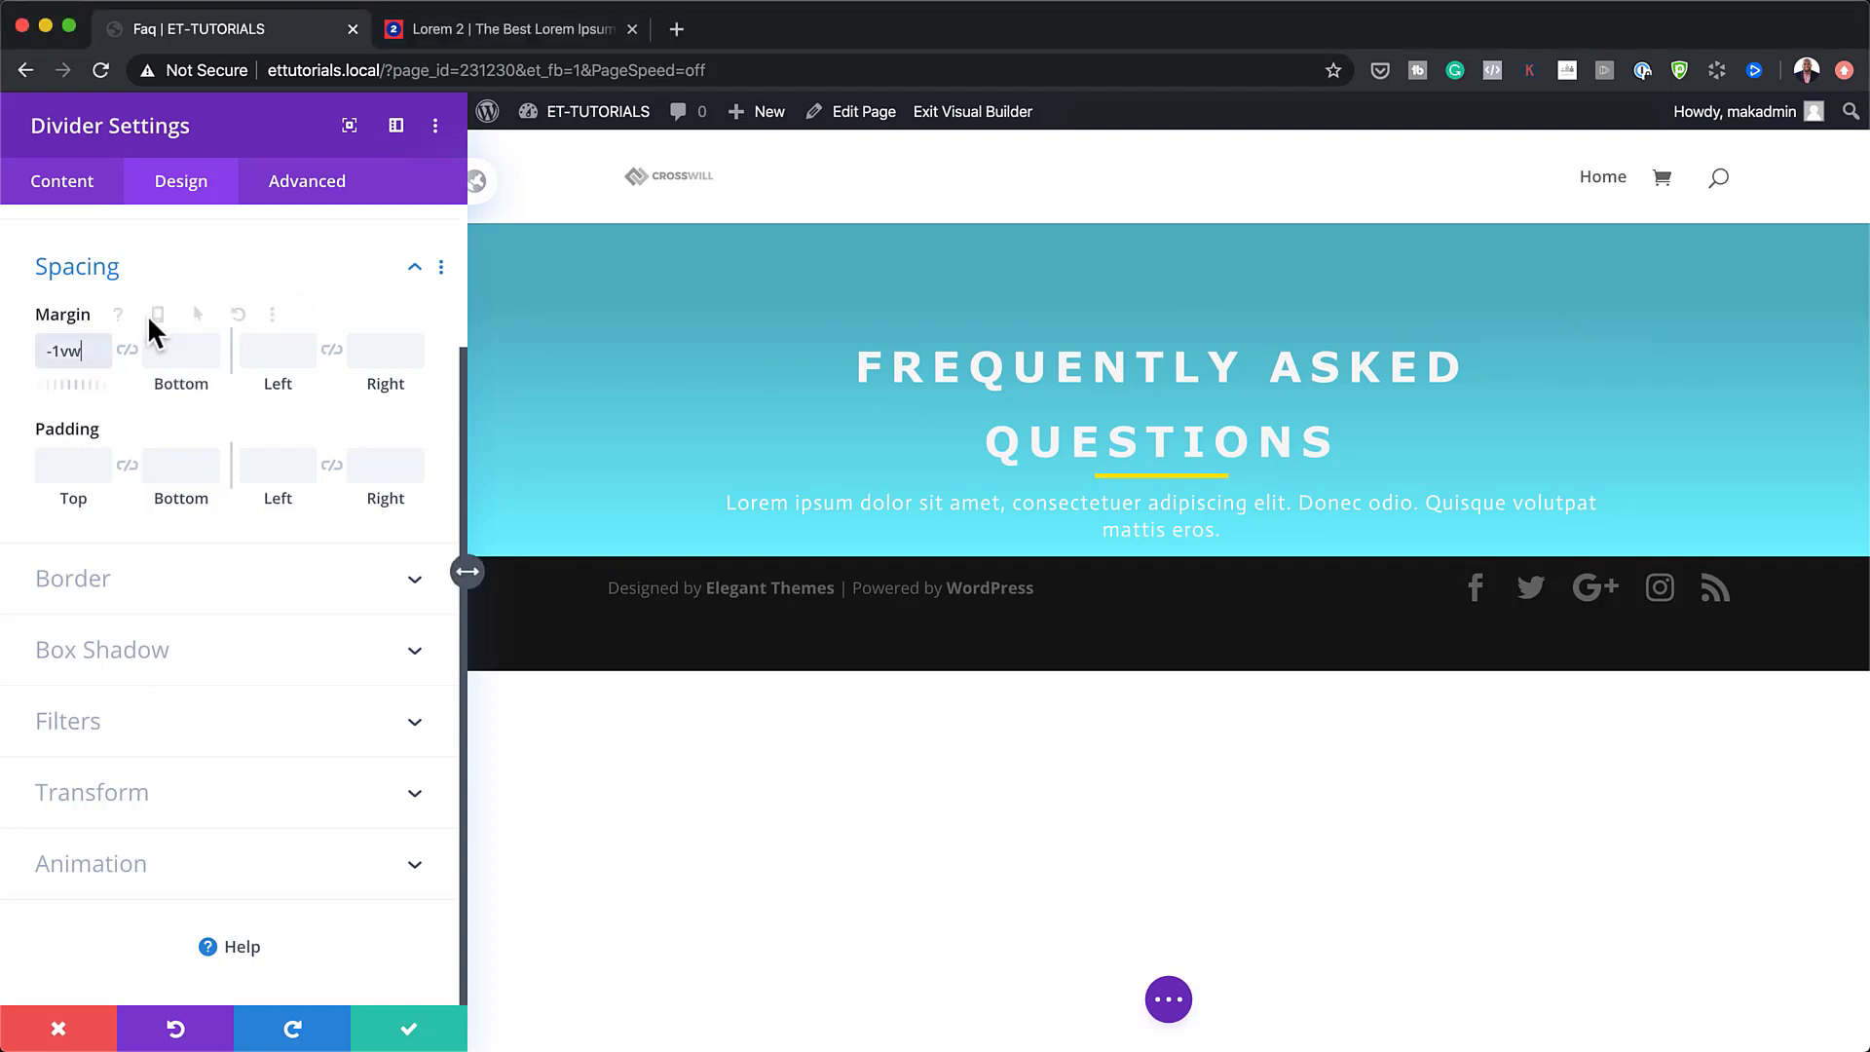
Make the divider's margin responsive with a 10vw top margin on phone, check the tablet and desktop previews, and save the module.
{"action": "left_click", "coordinate": [156, 313]}
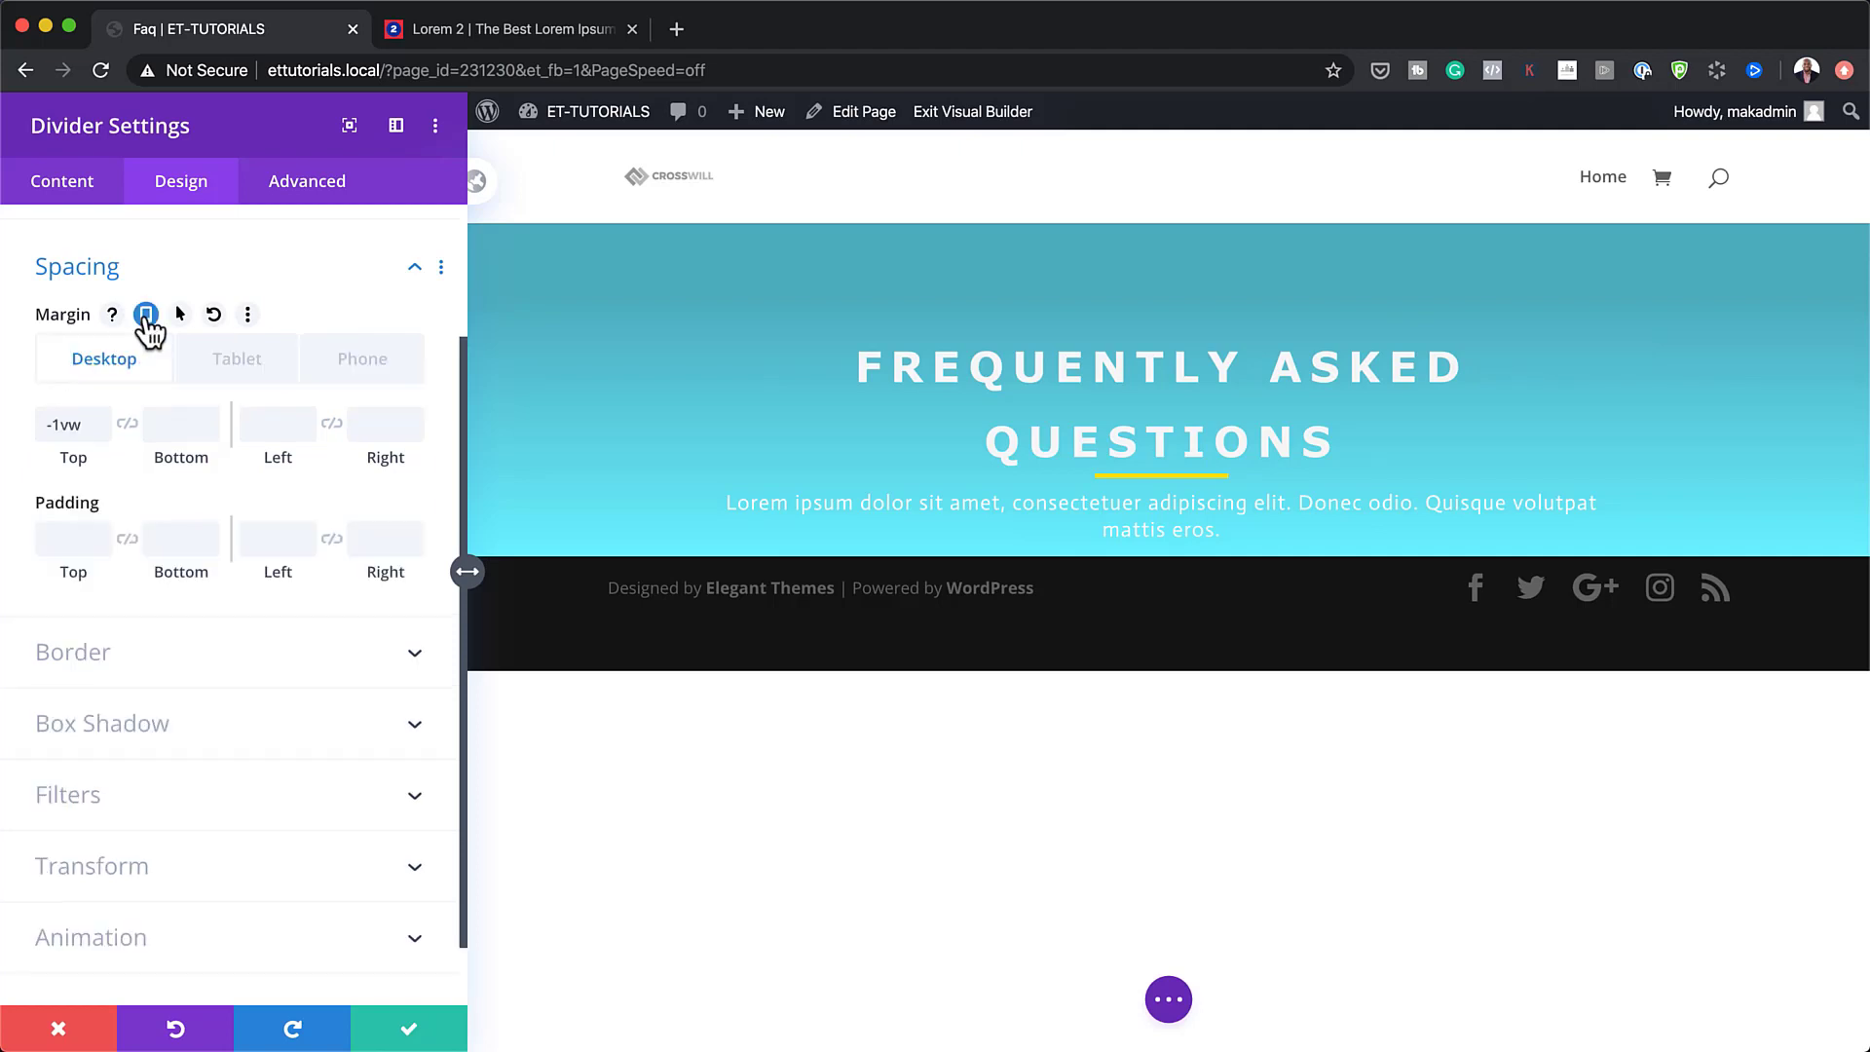
{"action": "left_click", "coordinate": [250, 378]}
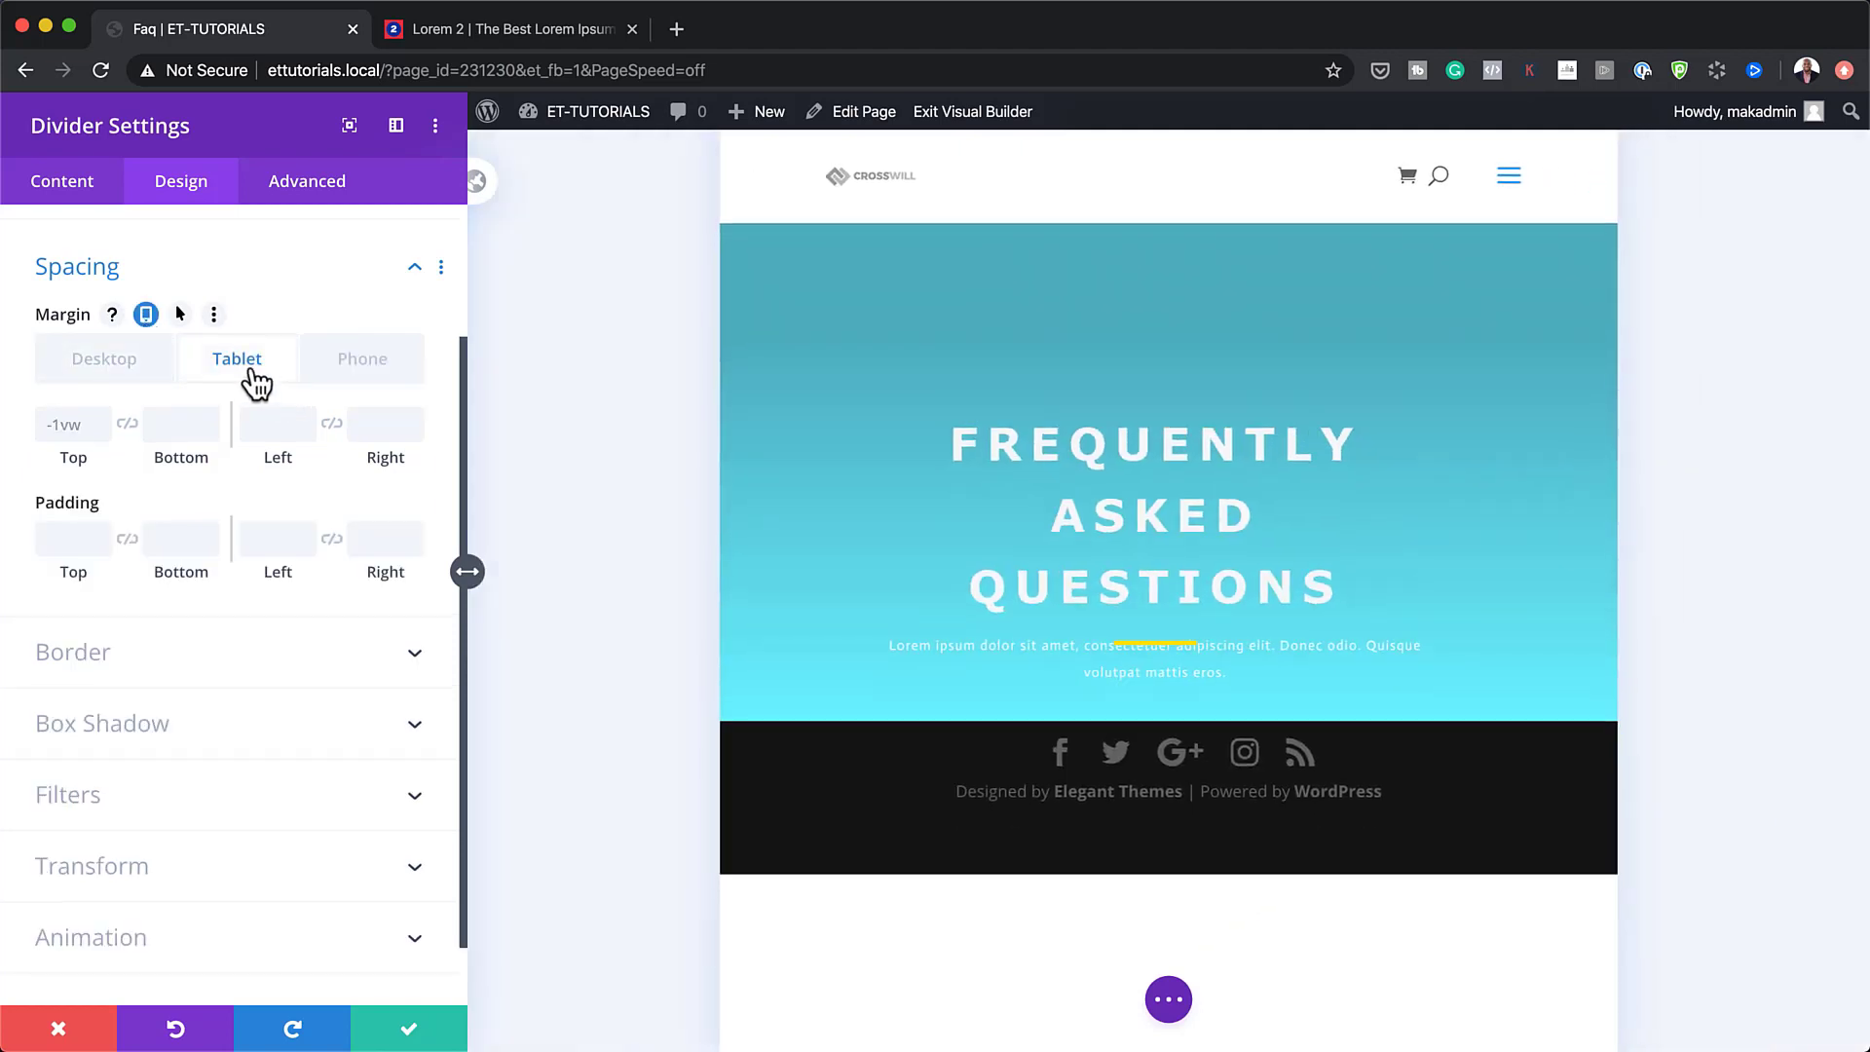
{"action": "left_click", "coordinate": [368, 376]}
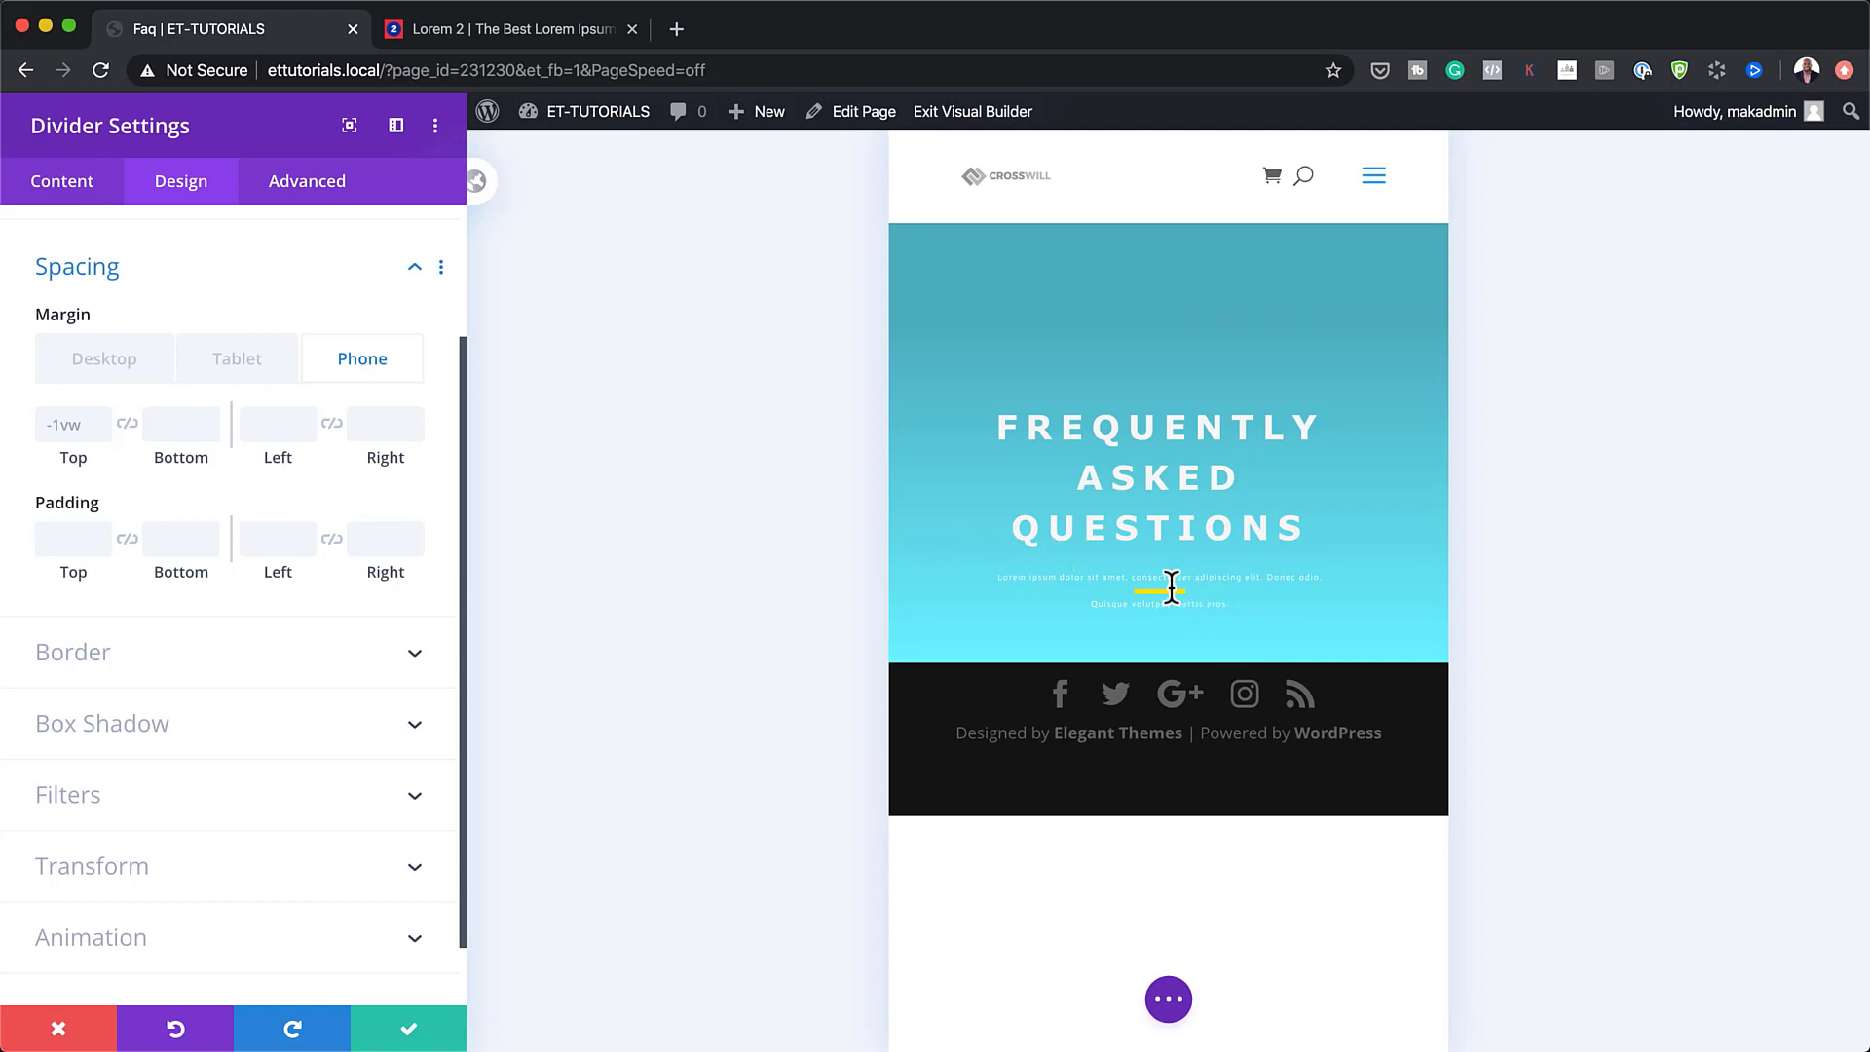
{"action": "left_click", "coordinate": [68, 430]}
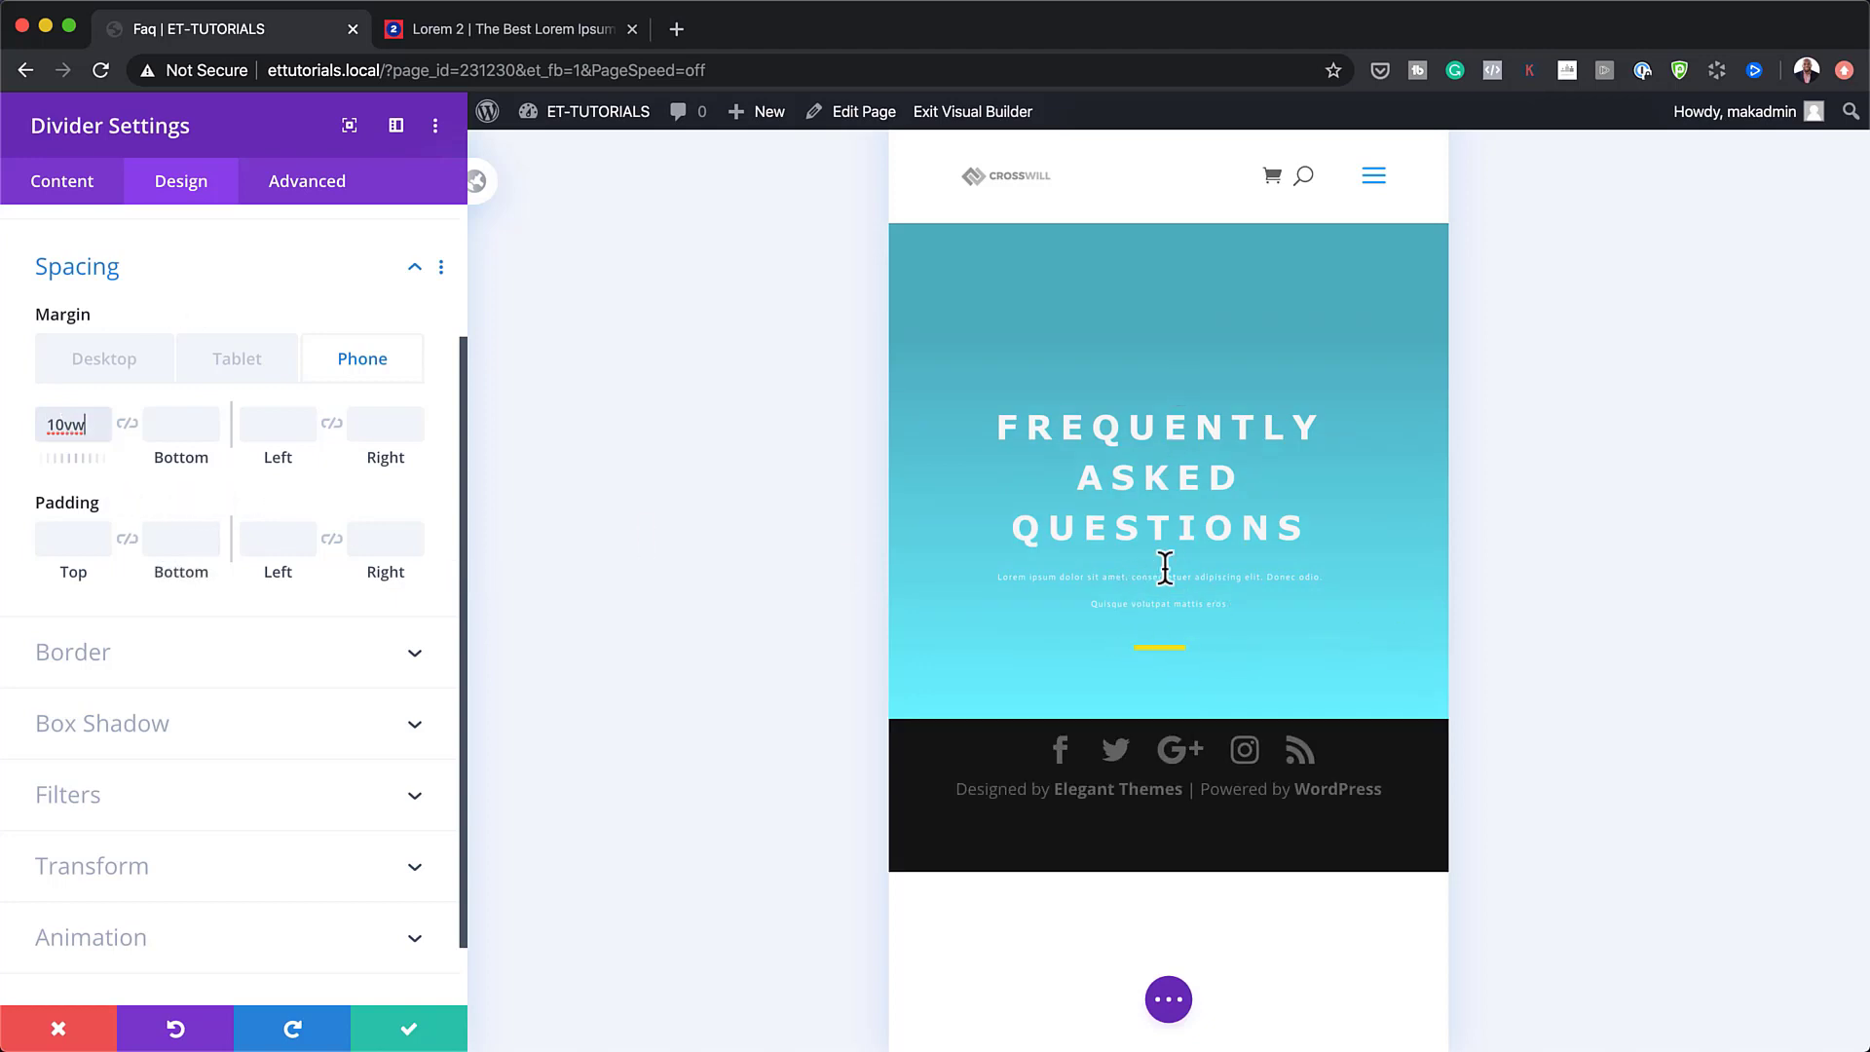
{"action": "left_click", "coordinate": [252, 374]}
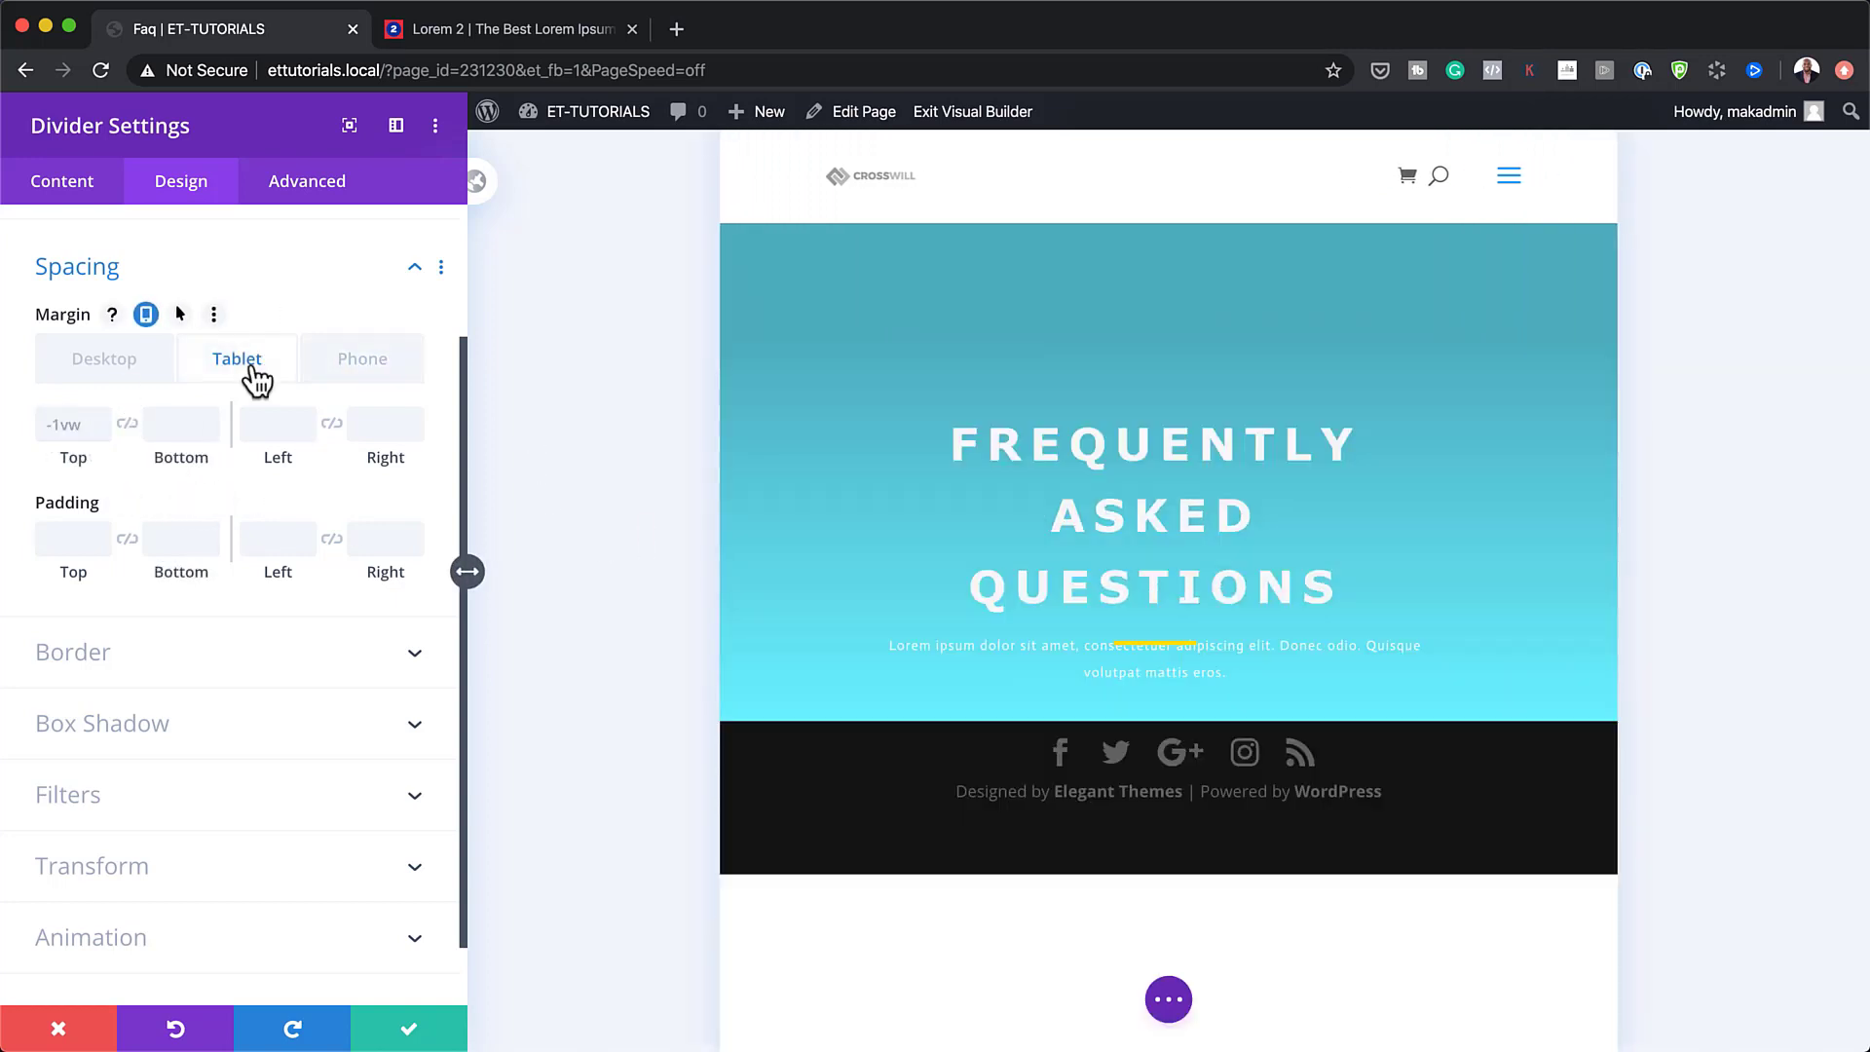
{"action": "left_click", "coordinate": [148, 369]}
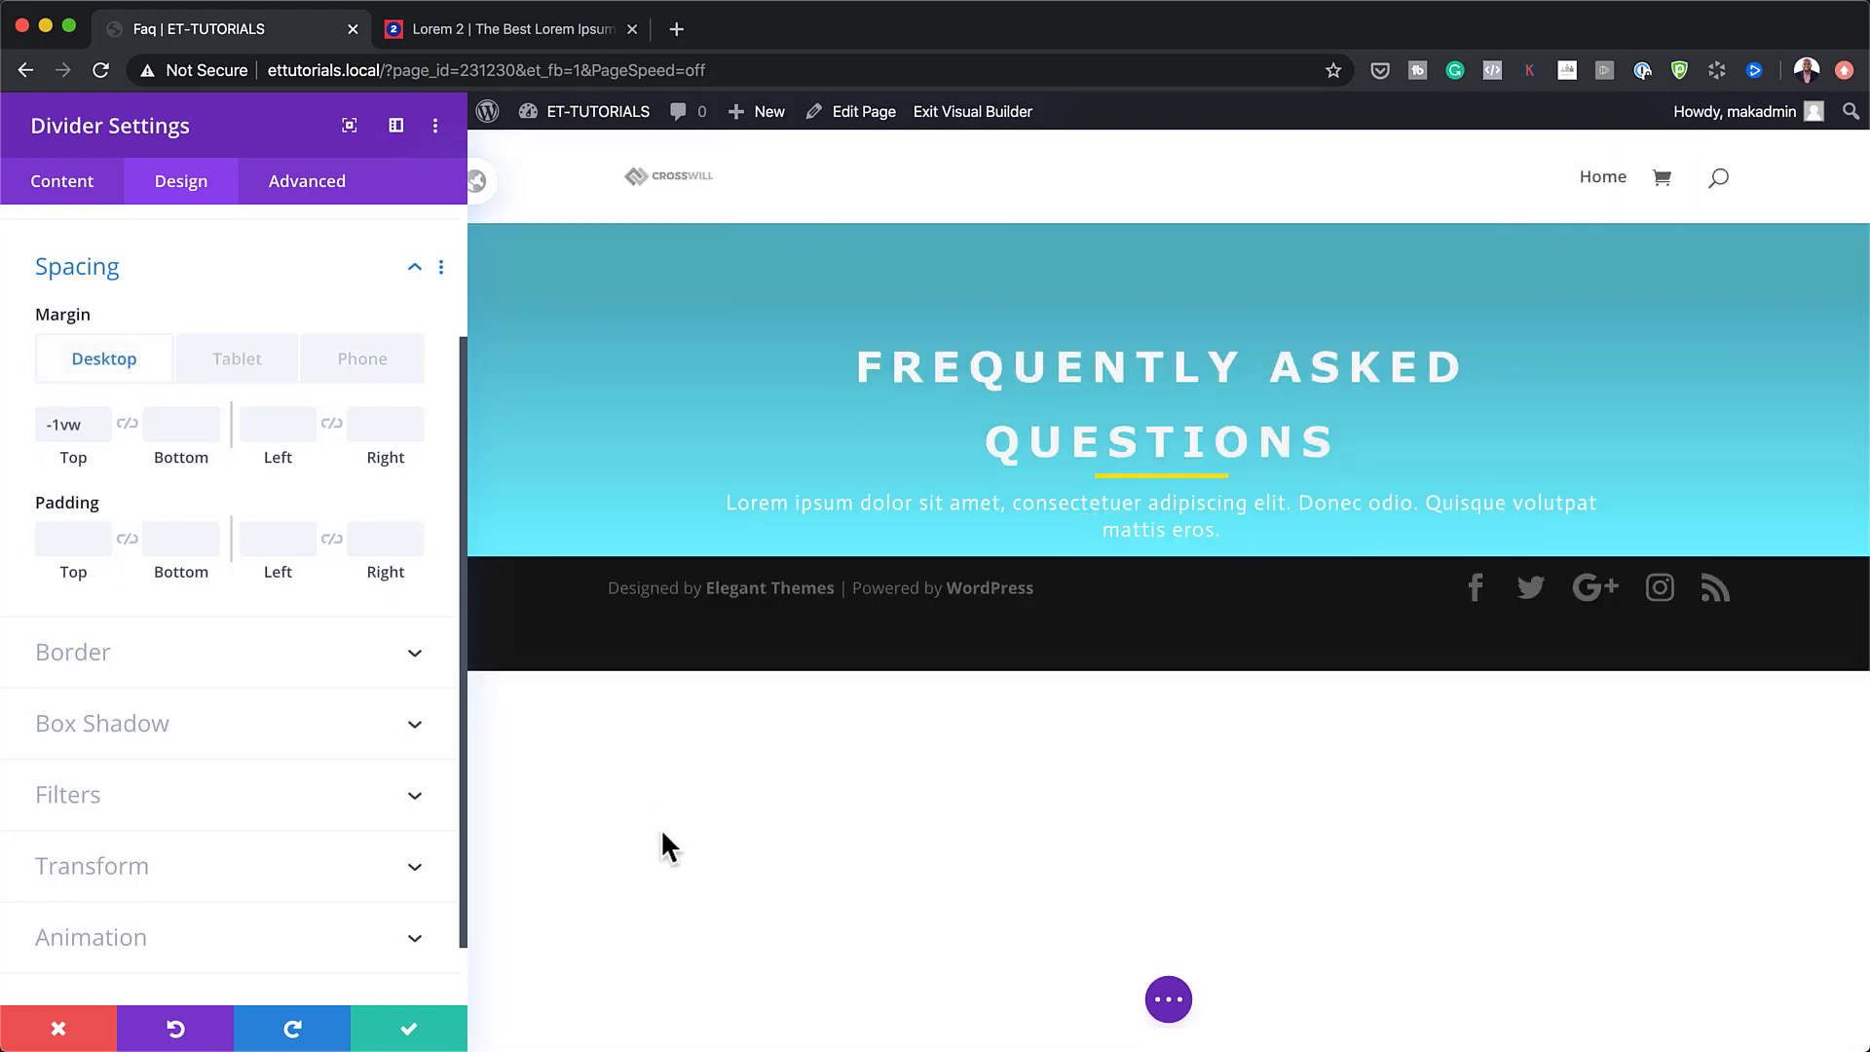
{"action": "left_click", "coordinate": [414, 1033]}
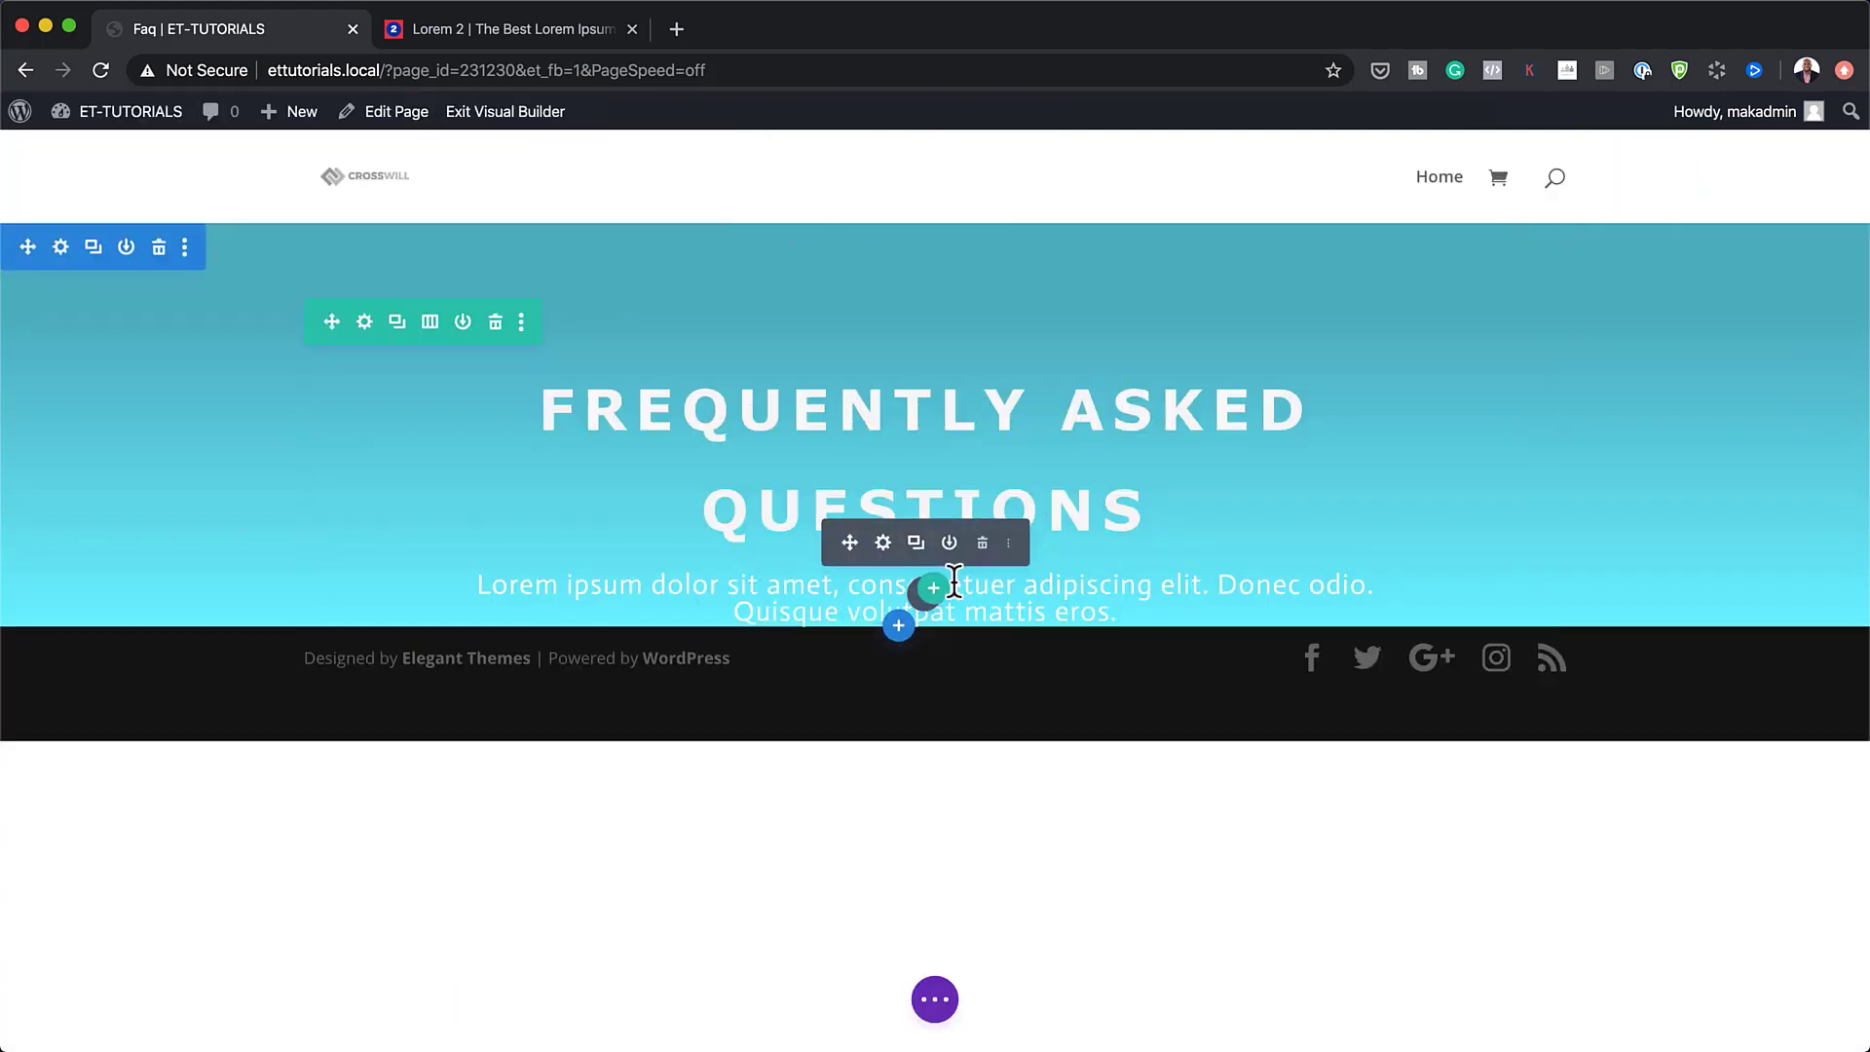
Insert a new single-column row below the heading row without adding a module to it.
{"action": "left_click", "coordinate": [933, 588]}
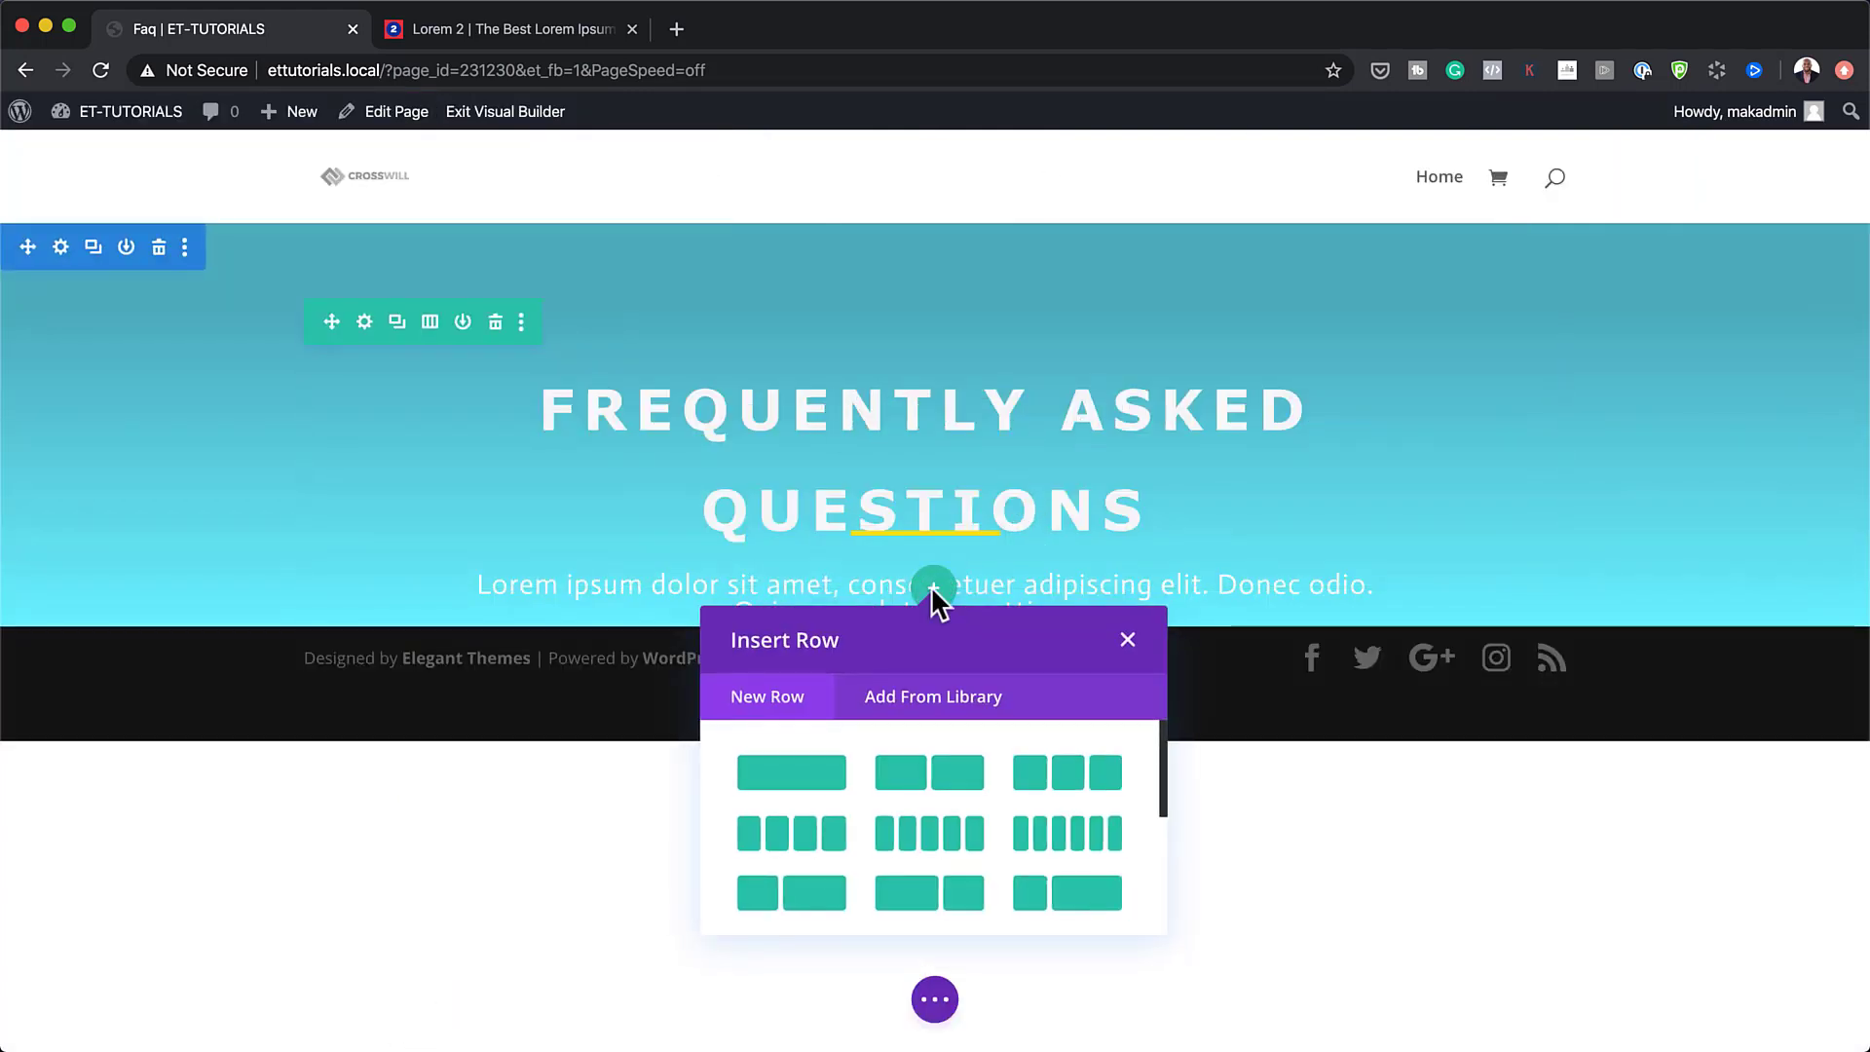
{"action": "left_click", "coordinate": [828, 777]}
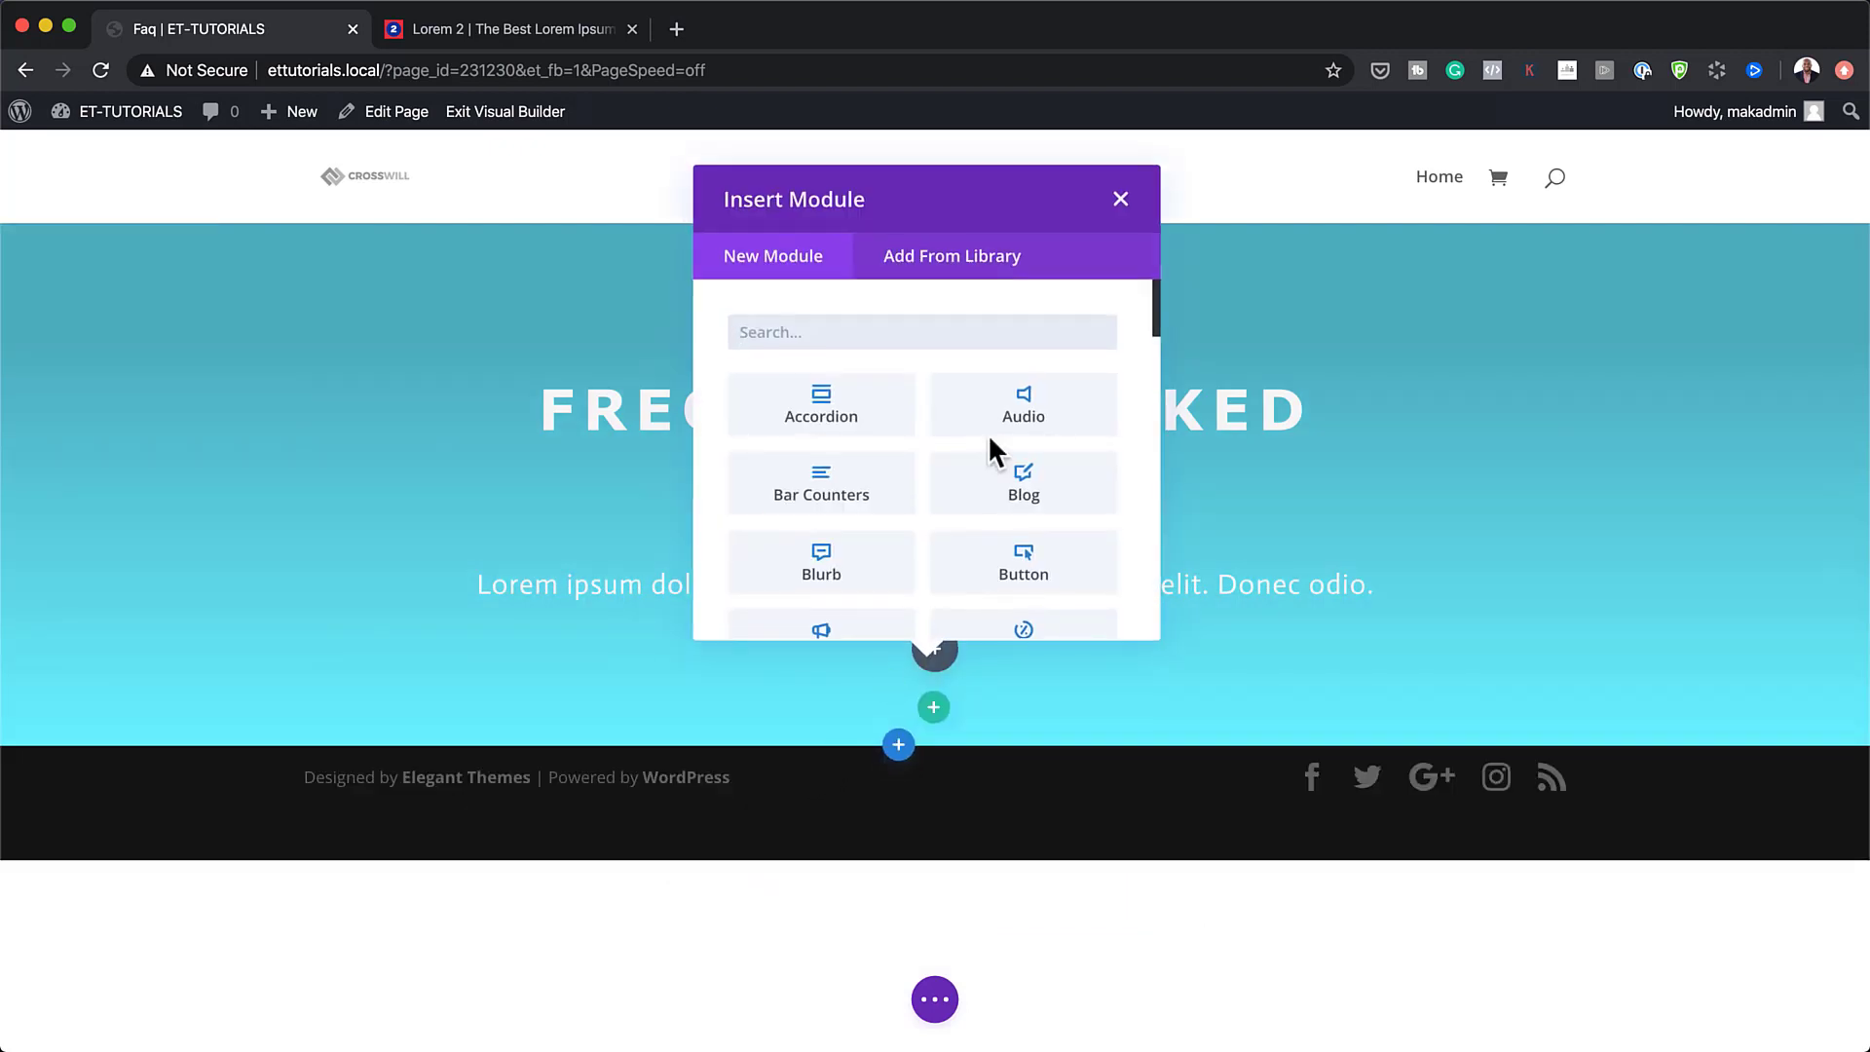
{"action": "left_click", "coordinate": [1121, 201]}
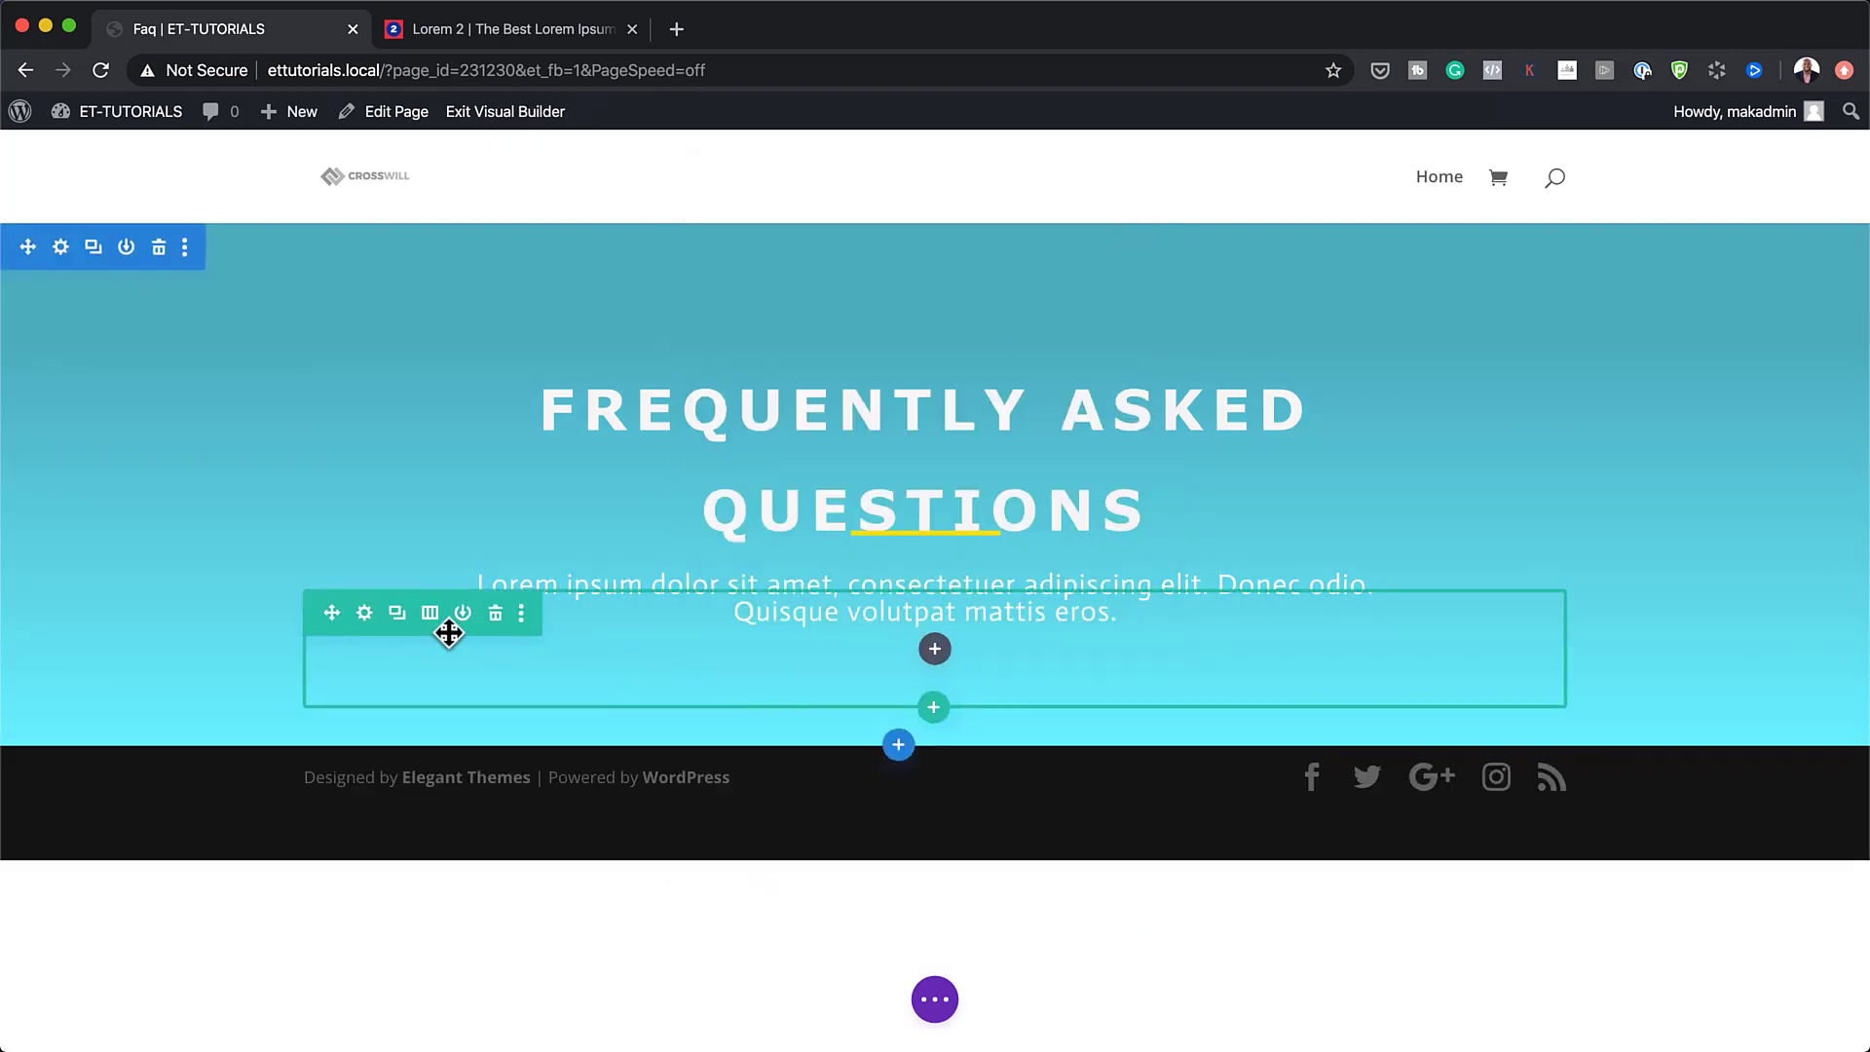
Enable a custom gutter width for the new row and set it to 1.
{"action": "left_click", "coordinate": [366, 614]}
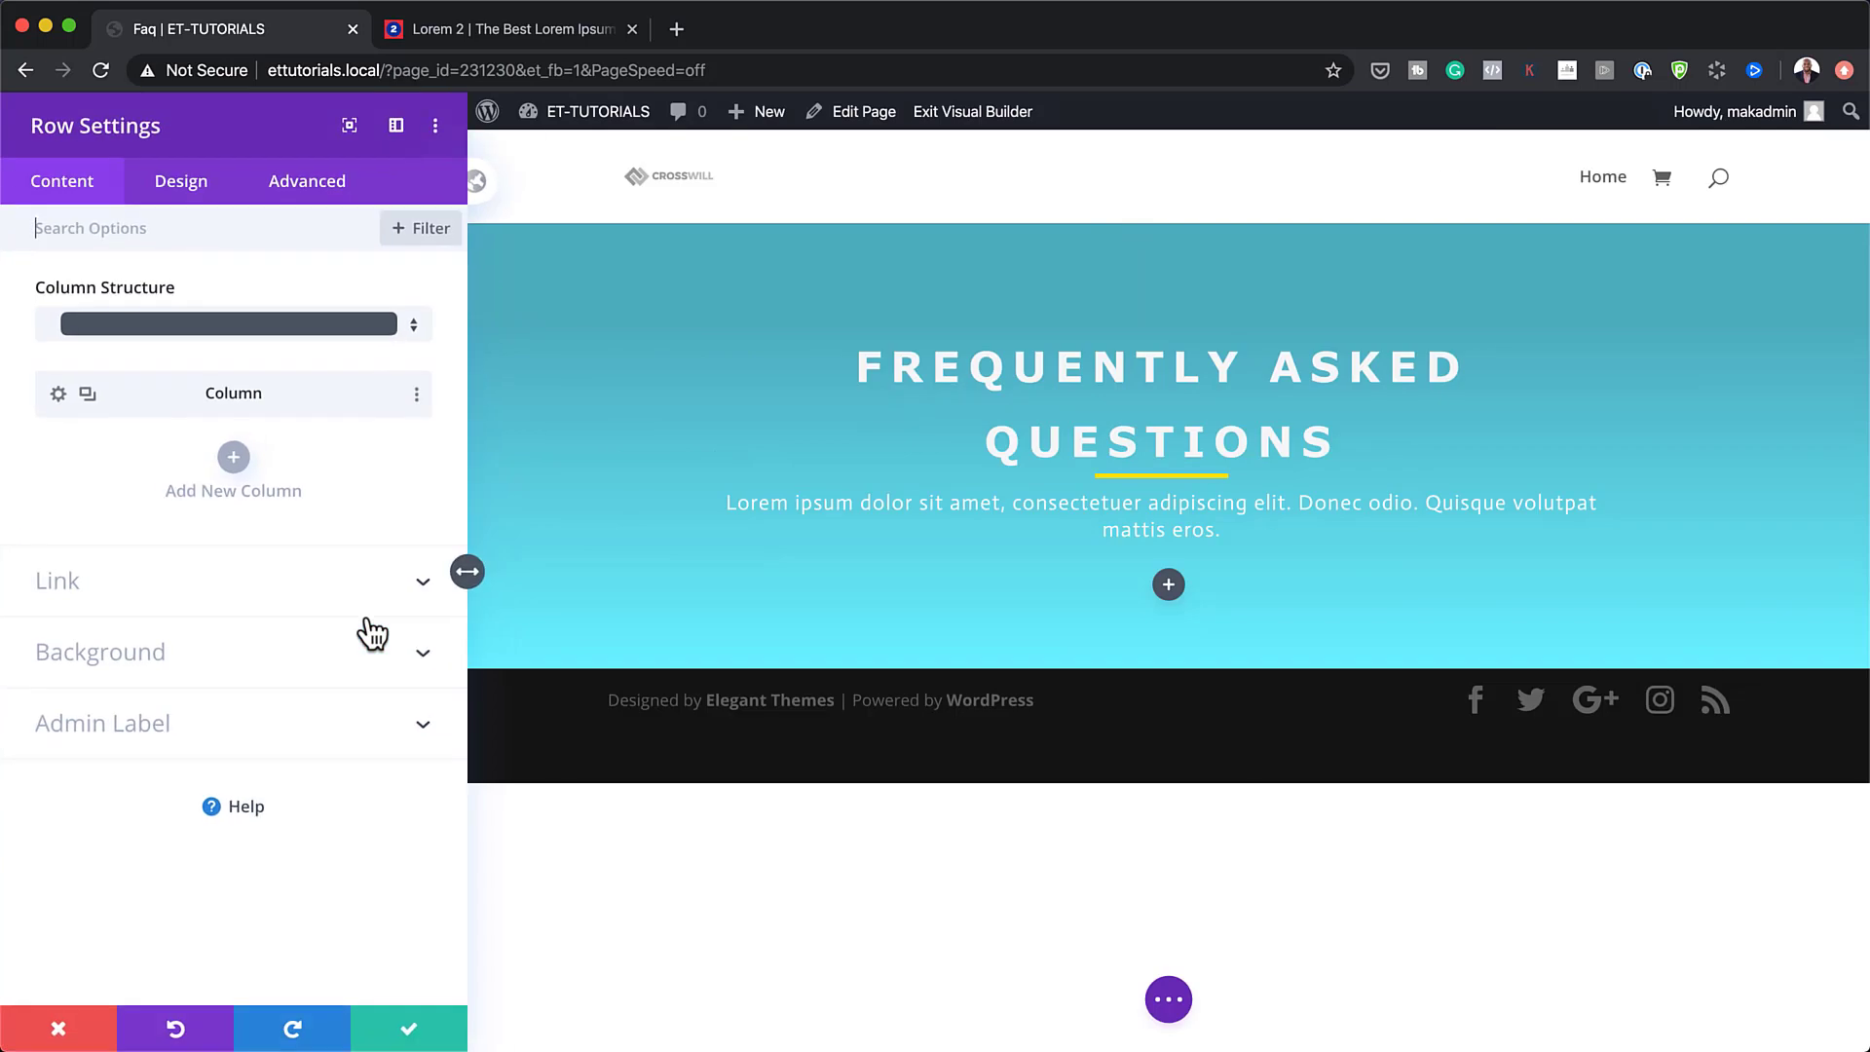
{"action": "left_click", "coordinate": [184, 190]}
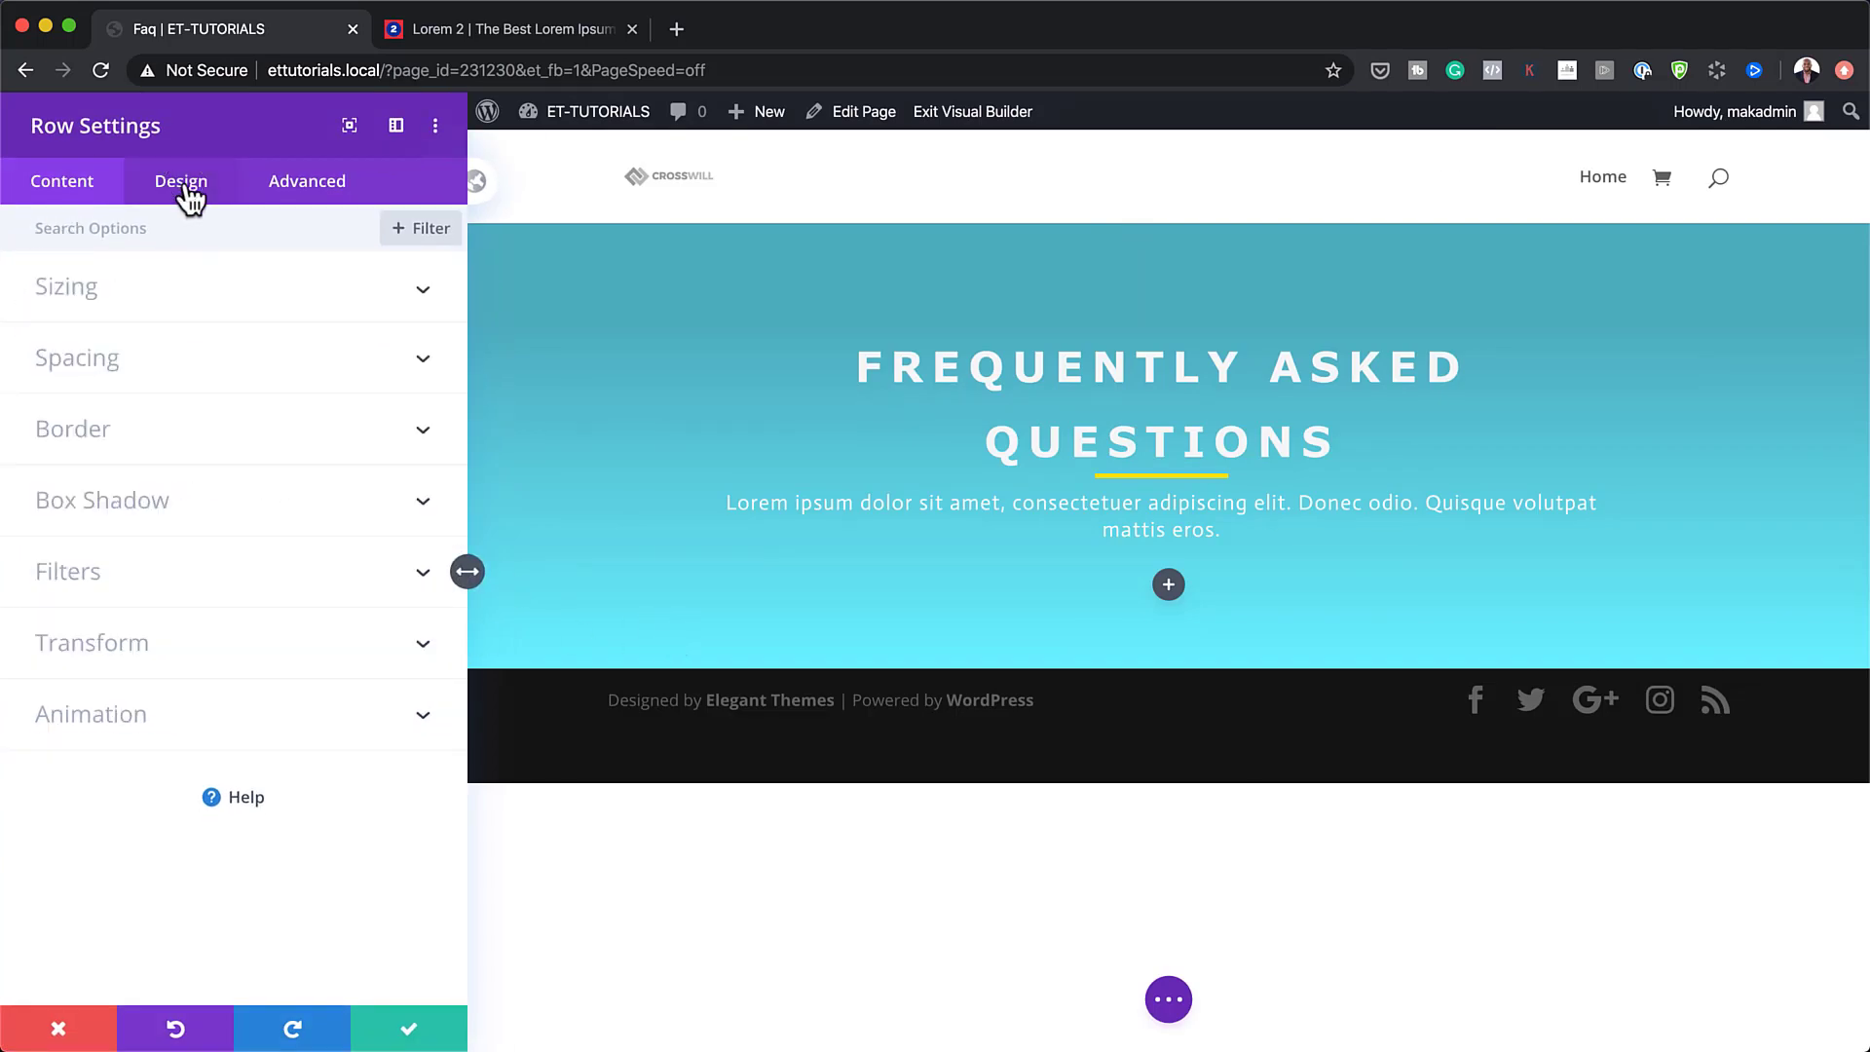
{"action": "left_click", "coordinate": [124, 324]}
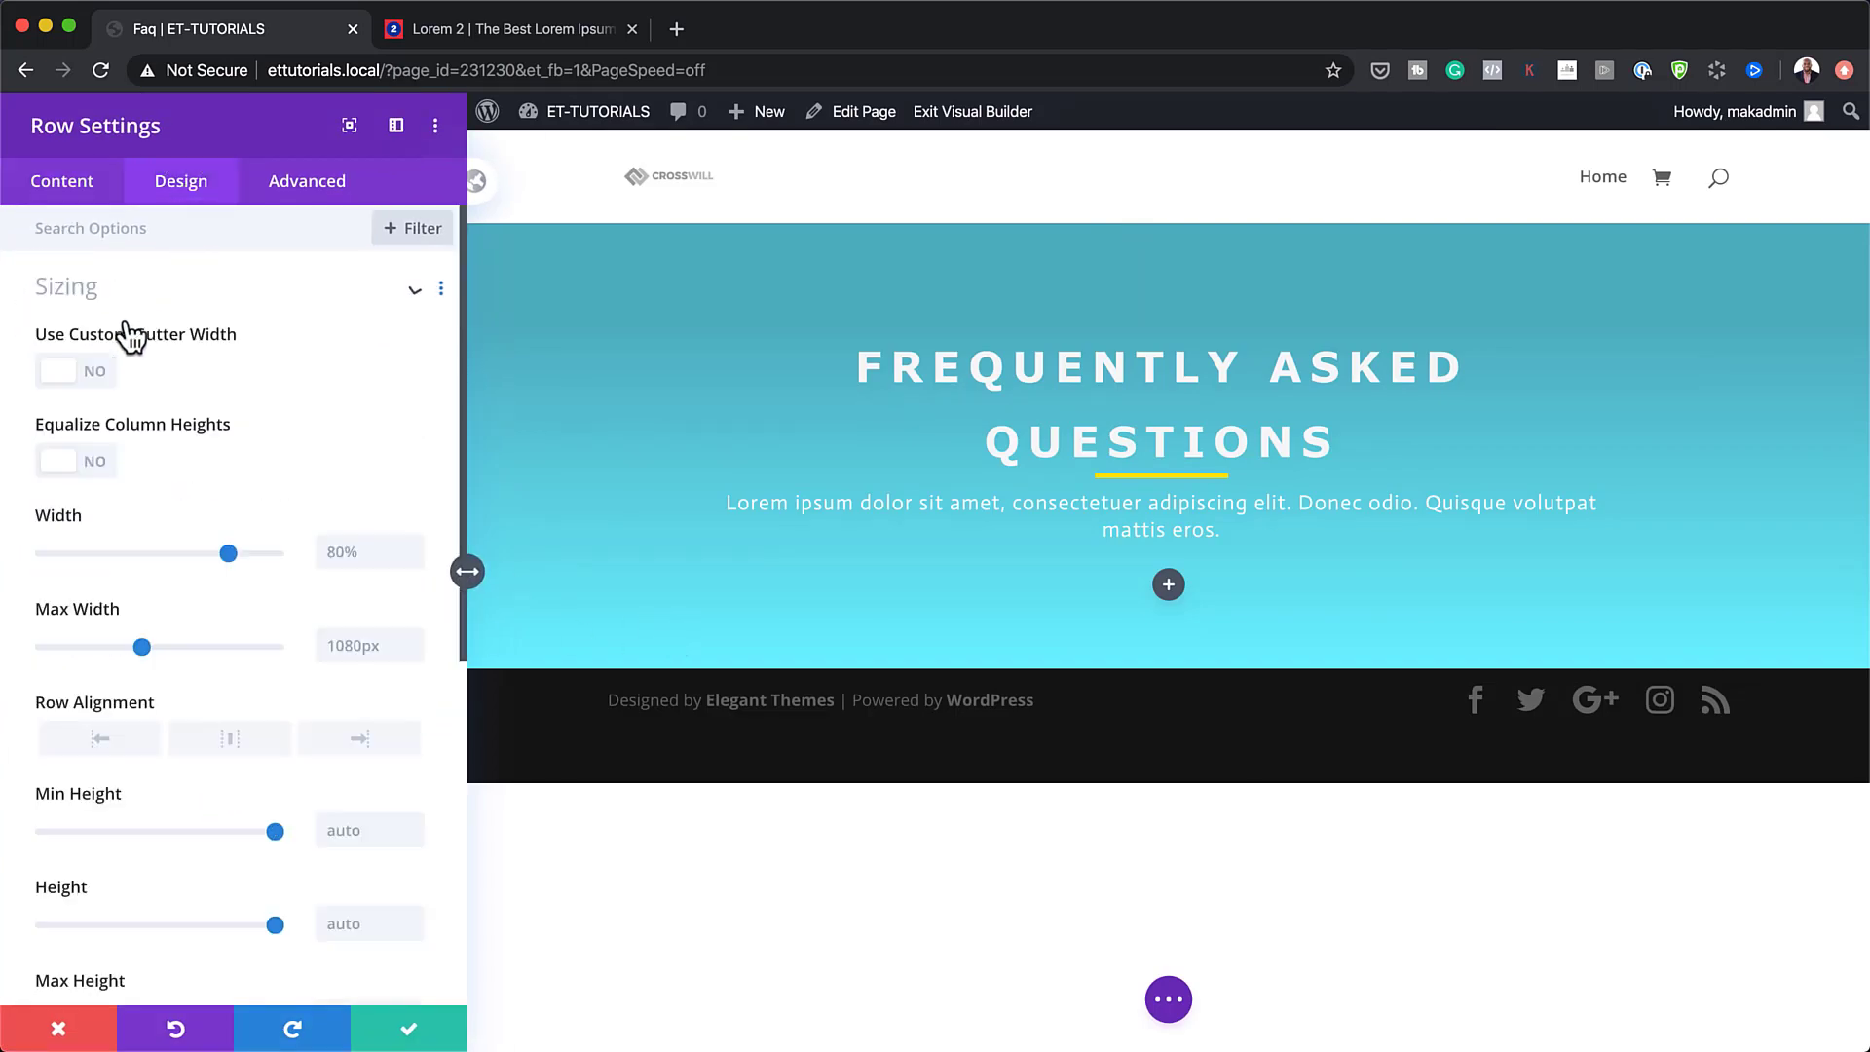
{"action": "left_click", "coordinate": [98, 387]}
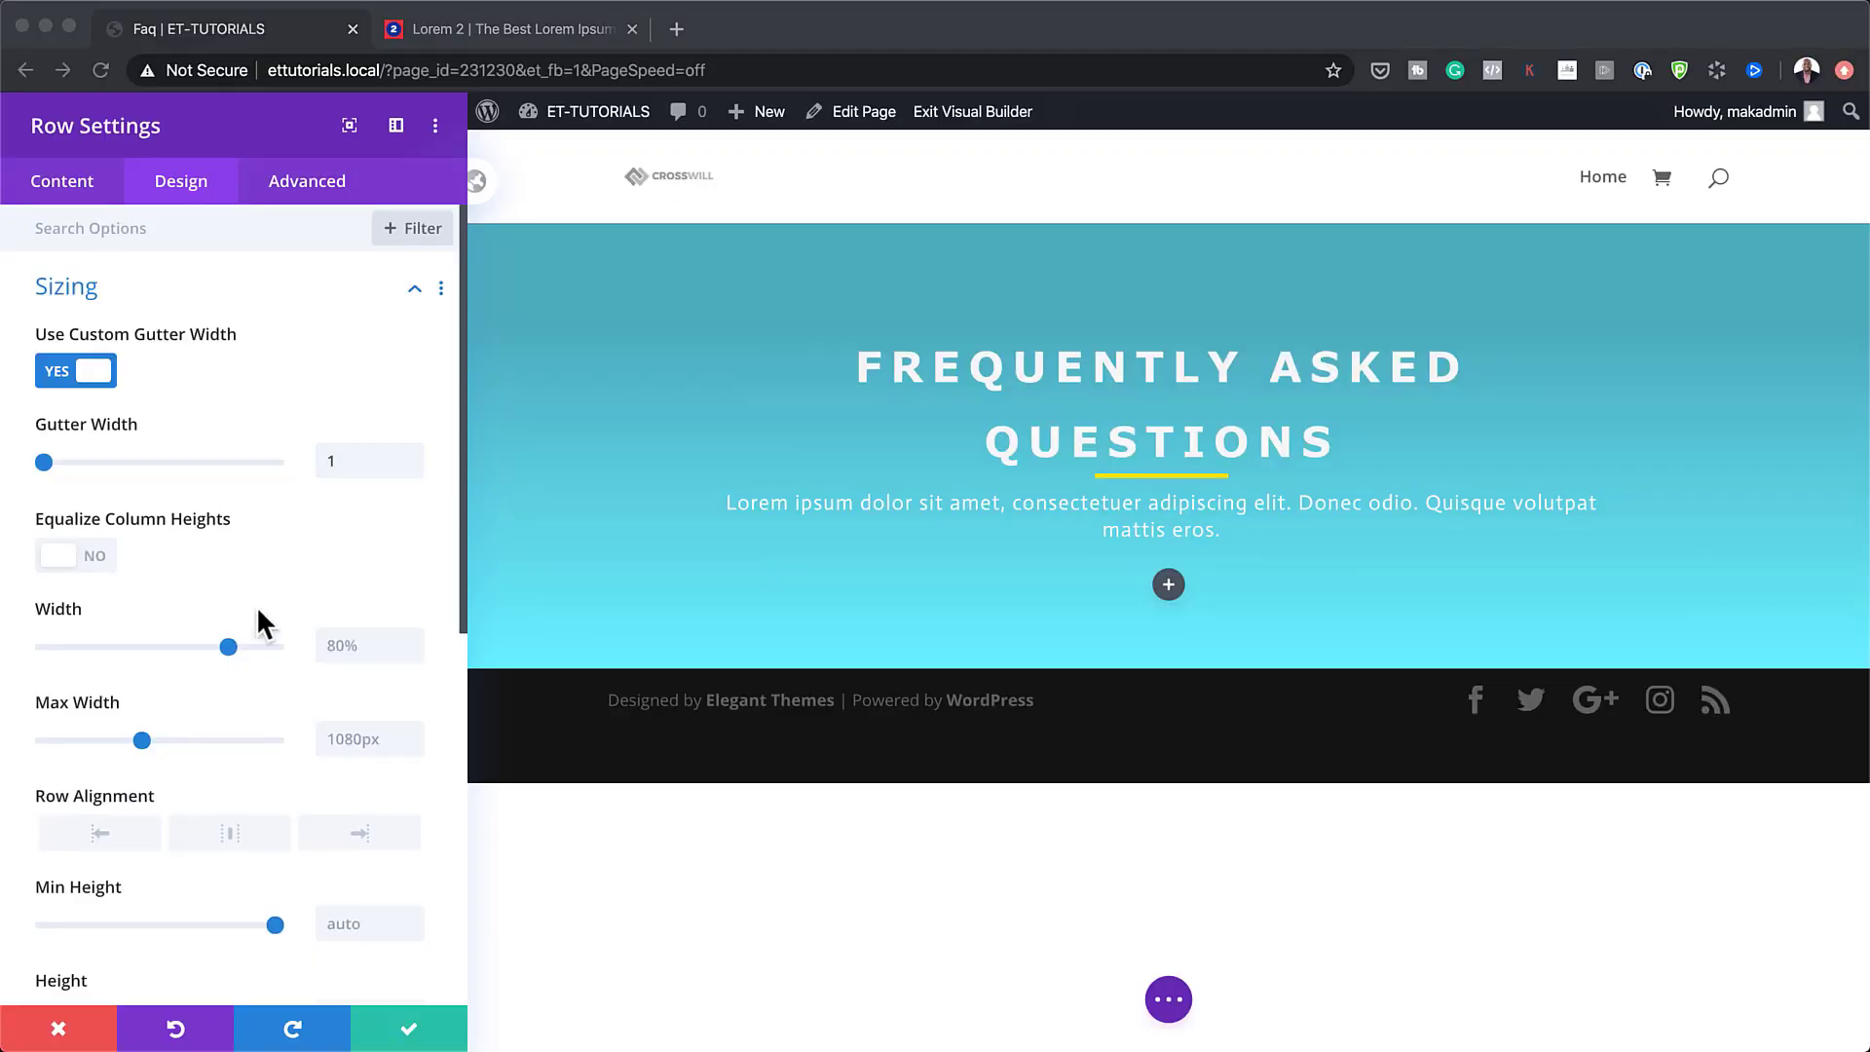
Set the new row's width and max width to 100%.
{"action": "scroll", "coordinate": [142, 628], "scroll_direction": "down", "scroll_amount": 1}
{"action": "left_click", "coordinate": [334, 613]}
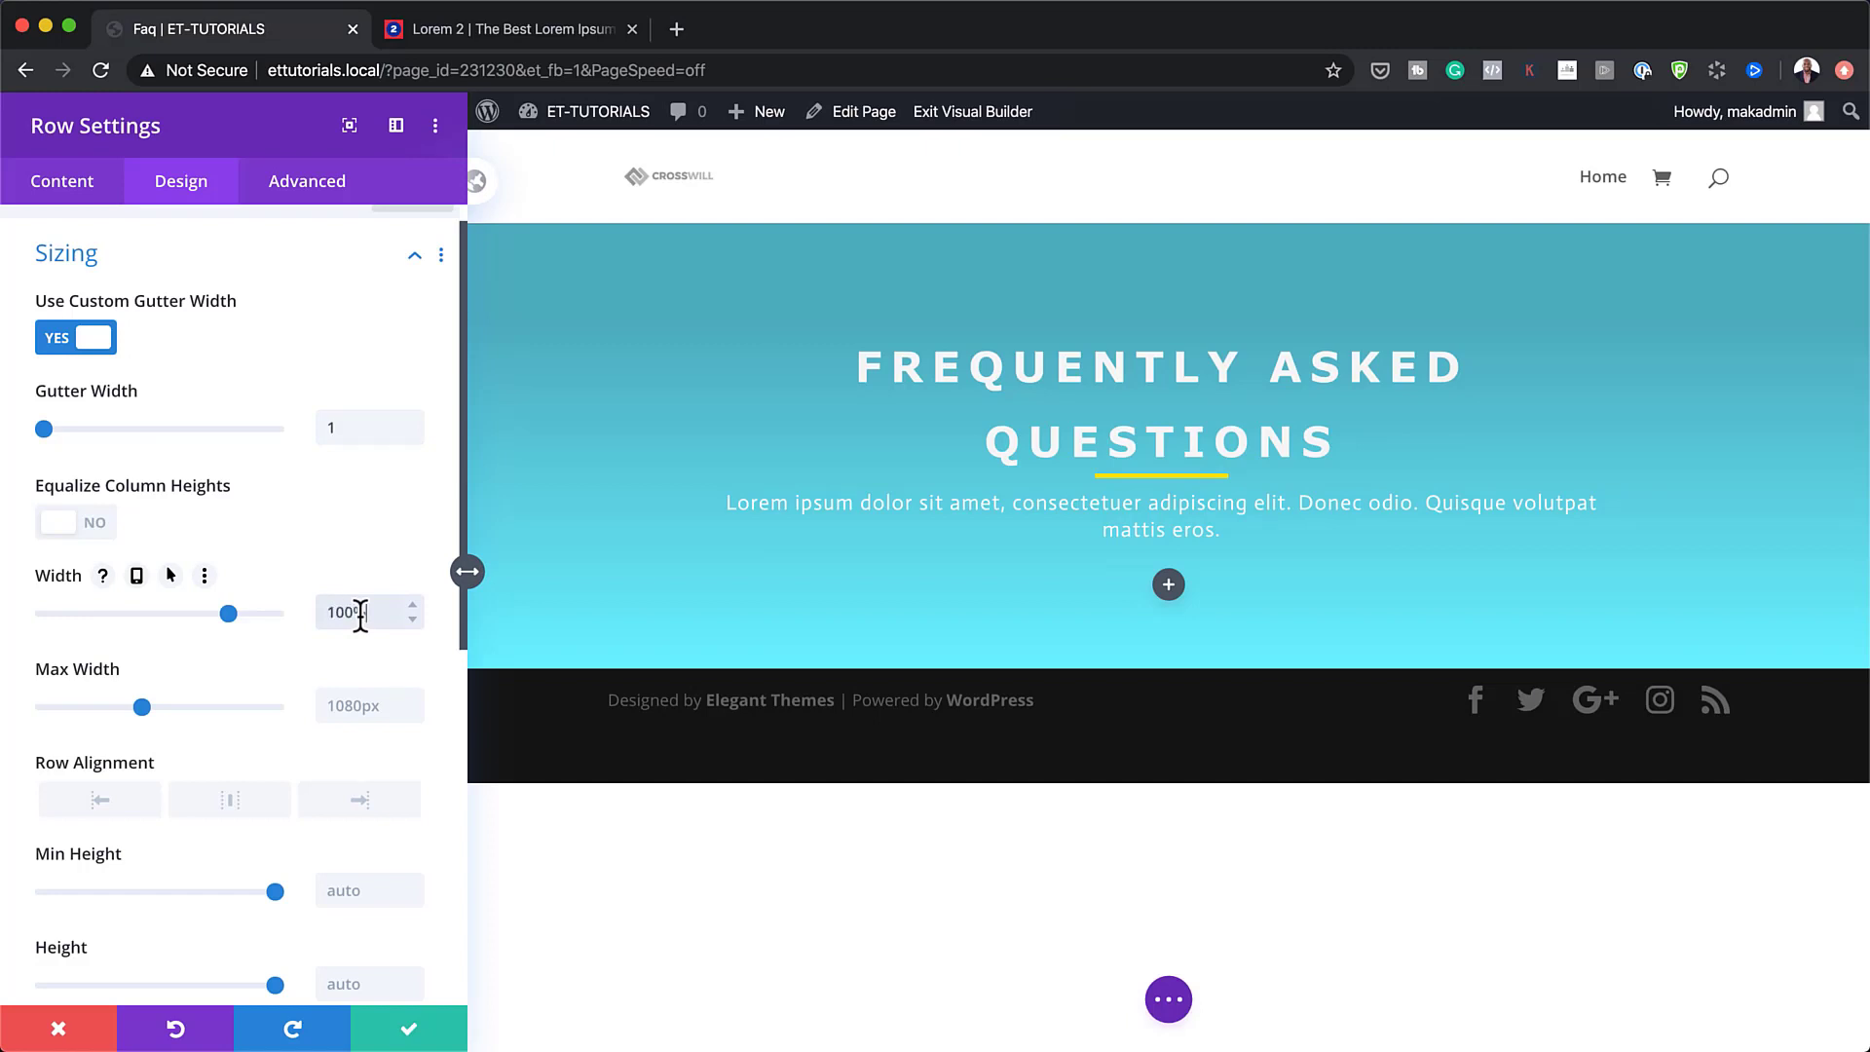
{"action": "left_click", "coordinate": [364, 705]}
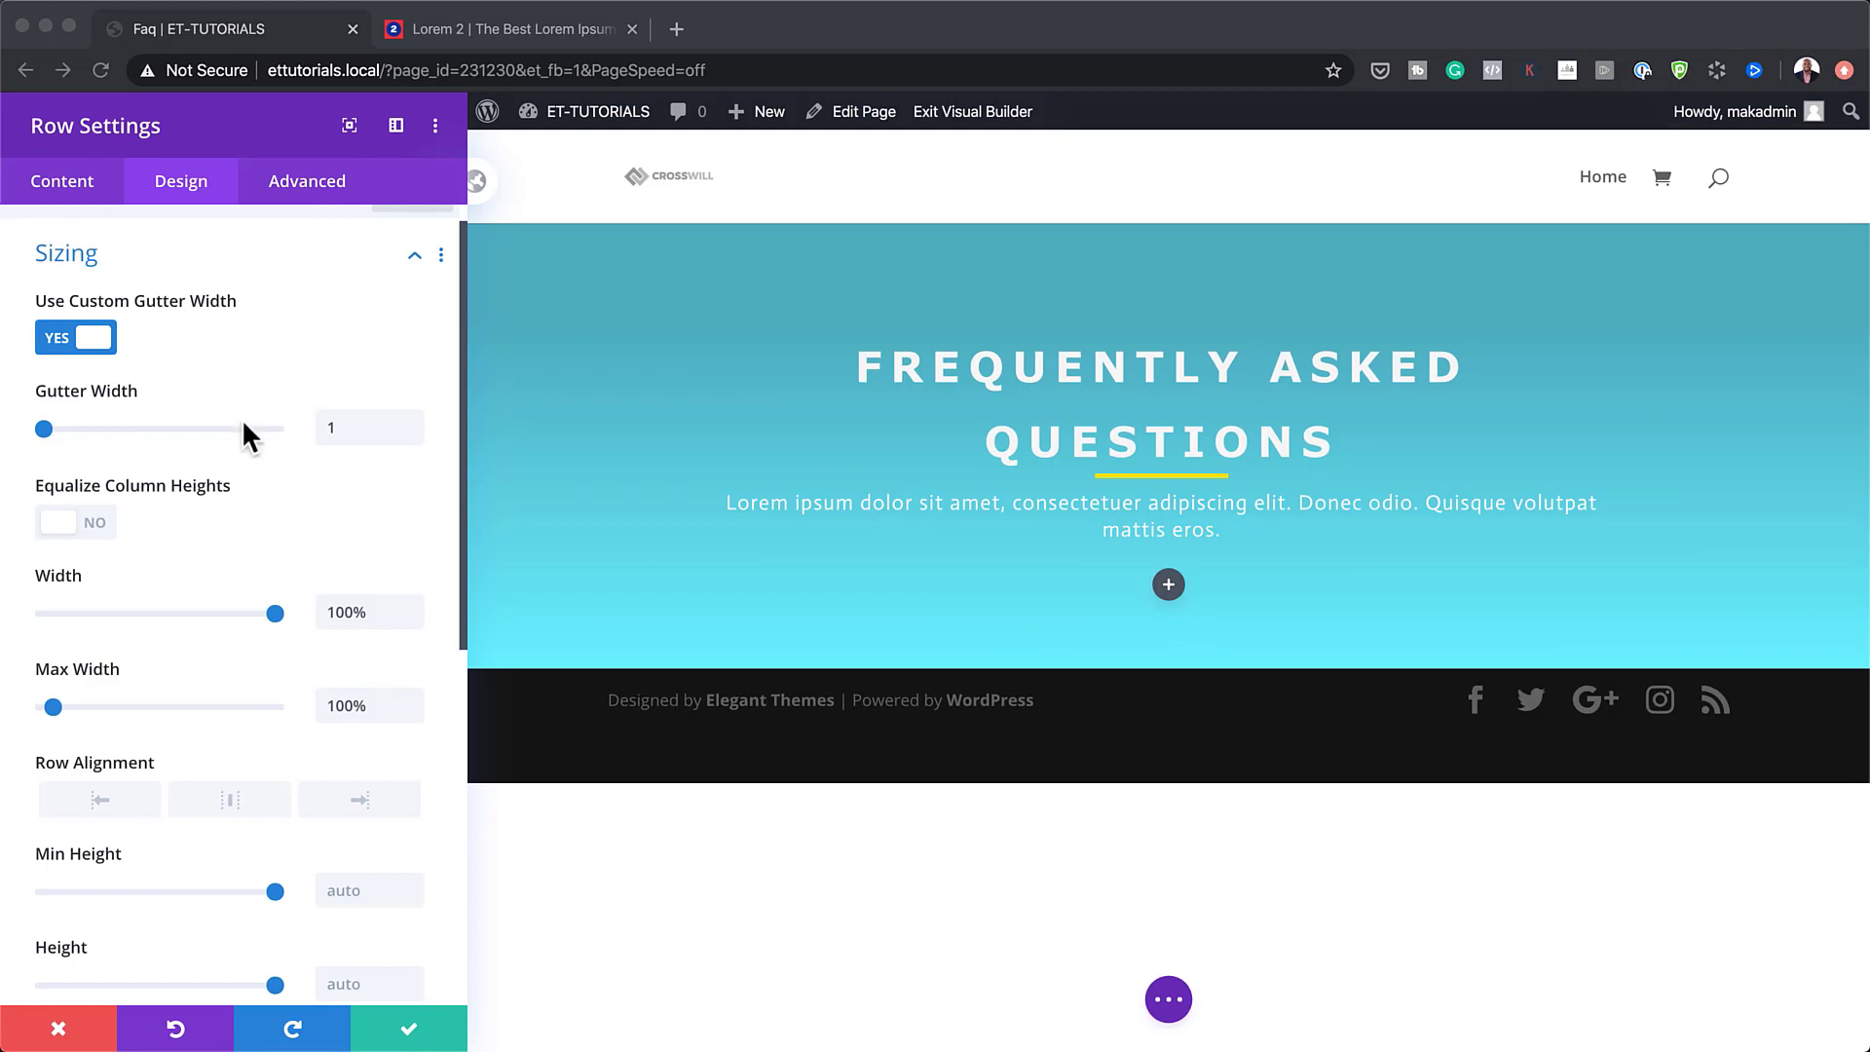
Set the new row's margin to 3vw at the top and 11vw at the bottom.
{"action": "scroll", "coordinate": [207, 767], "scroll_direction": "down", "scroll_amount": 10}
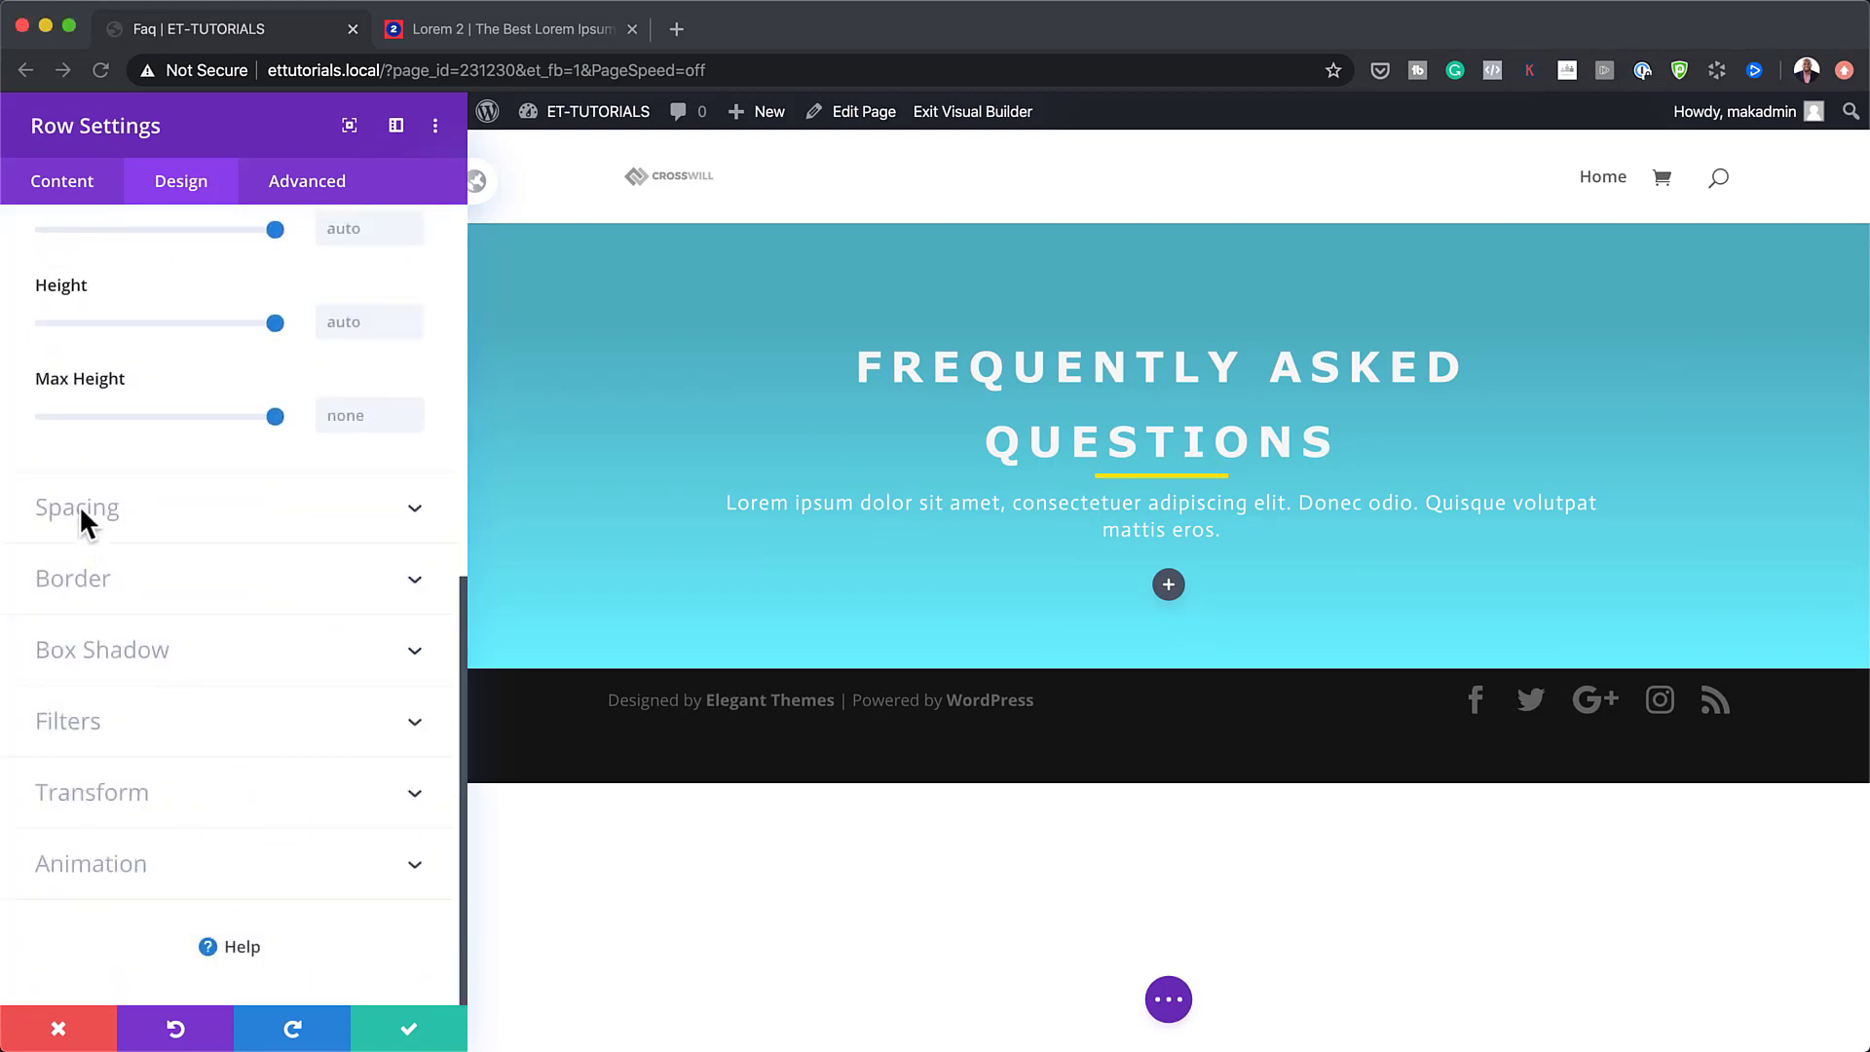
{"action": "left_click", "coordinate": [82, 505]}
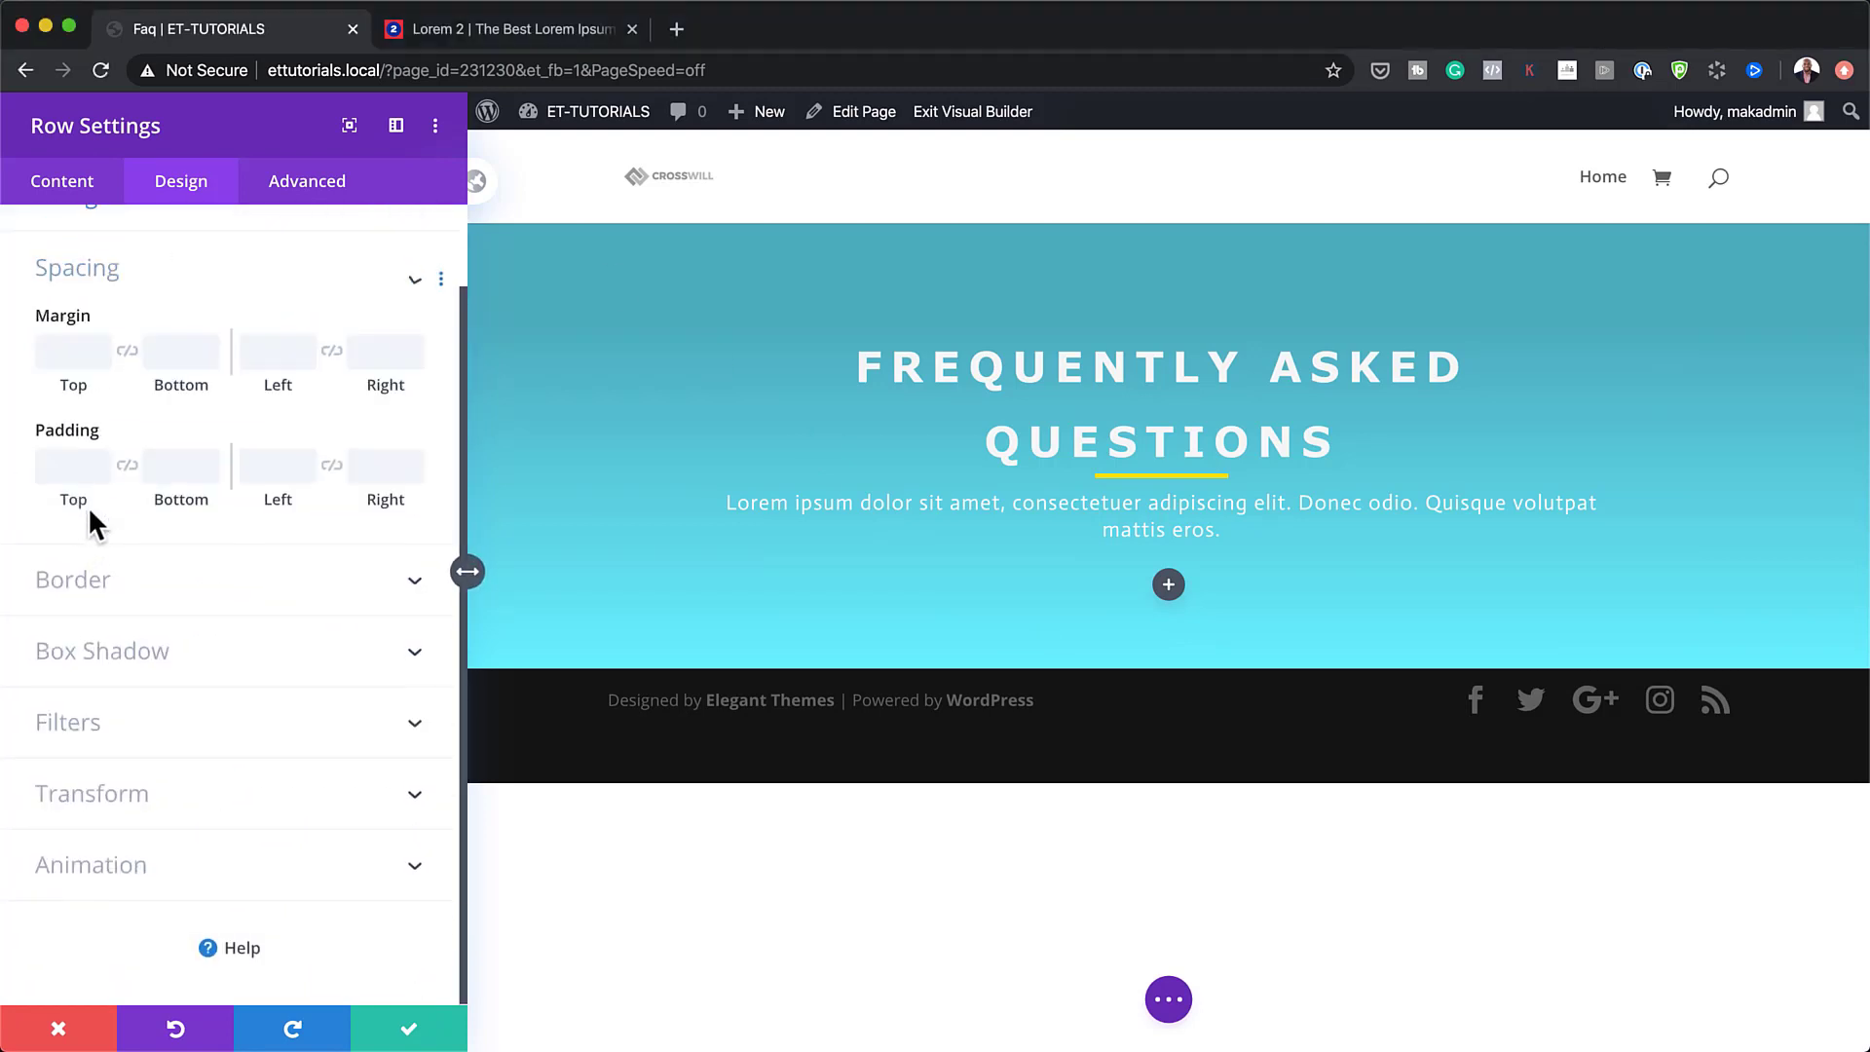
{"action": "left_click", "coordinate": [60, 356]}
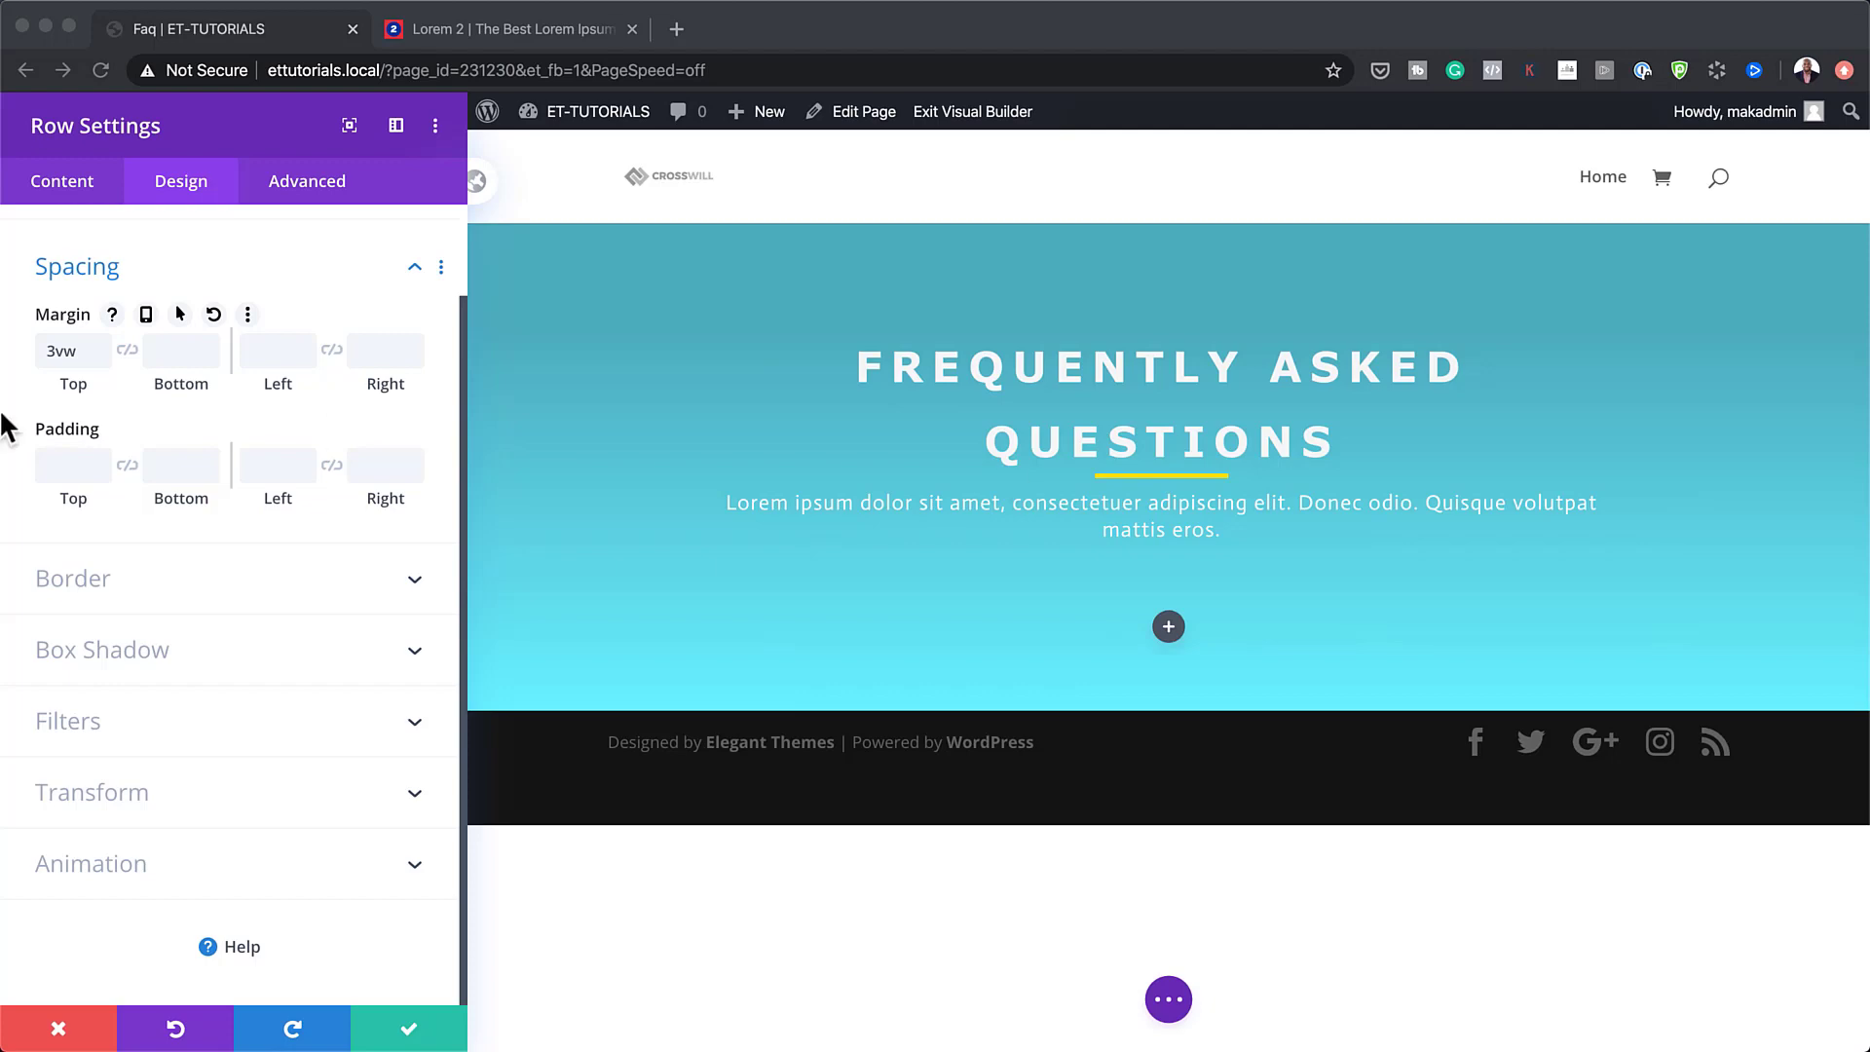
{"action": "left_click", "coordinate": [185, 348]}
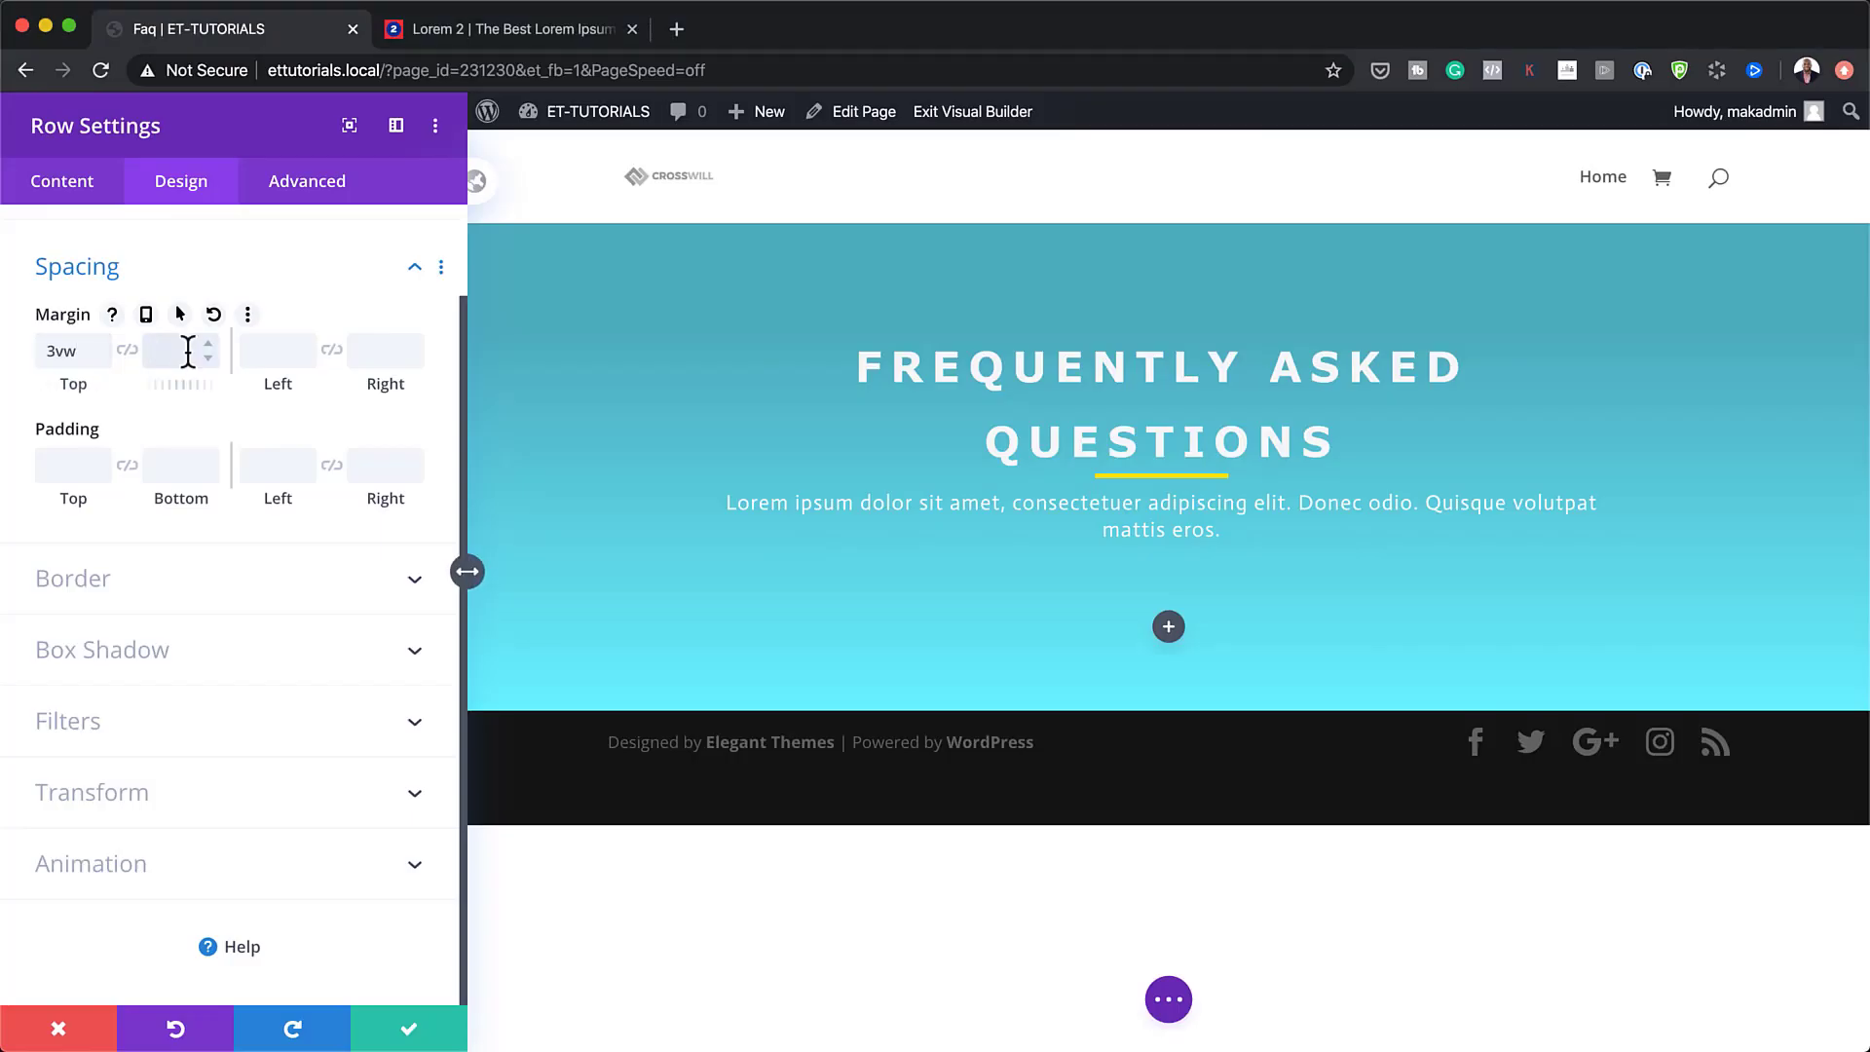
{"action": "type", "text": "11vw"}
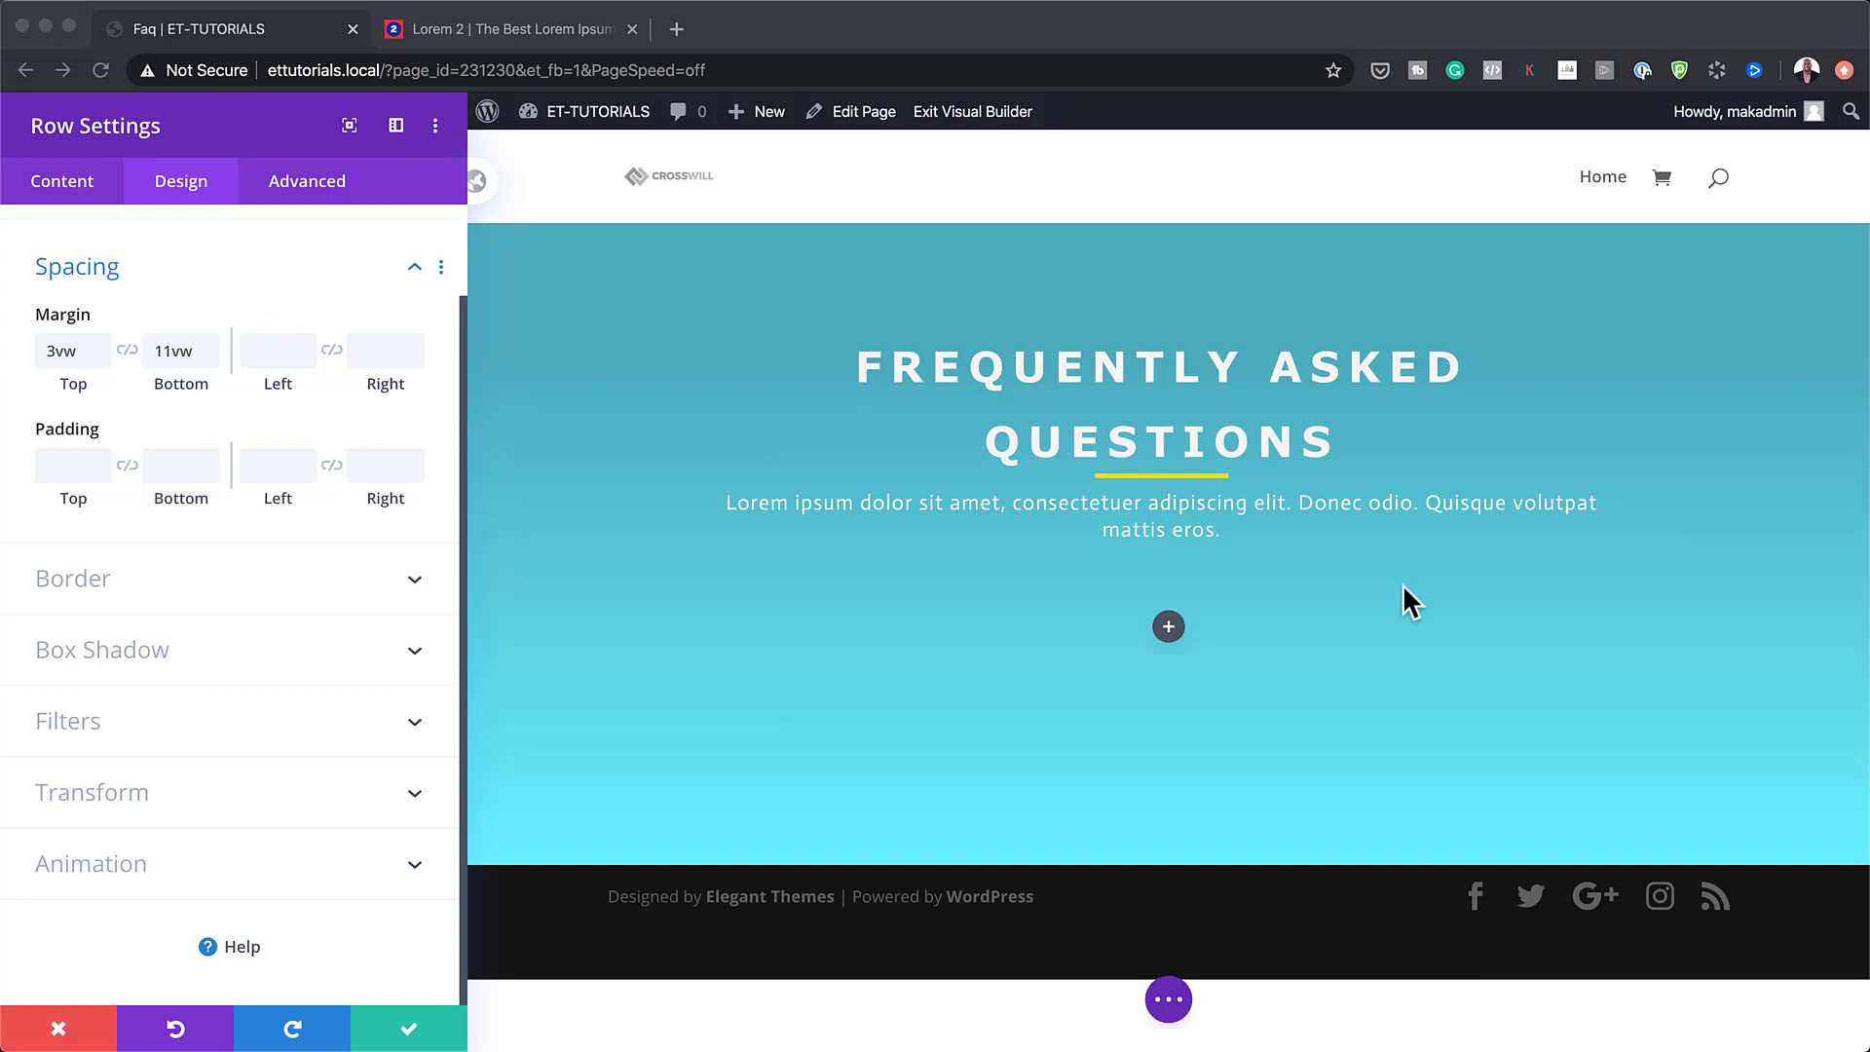
Set the row's padding to 0vw top, 11vw bottom, and a linked 5vw on the left and right.
{"action": "left_click", "coordinate": [56, 464]}
{"action": "type", "text": "0vw"}
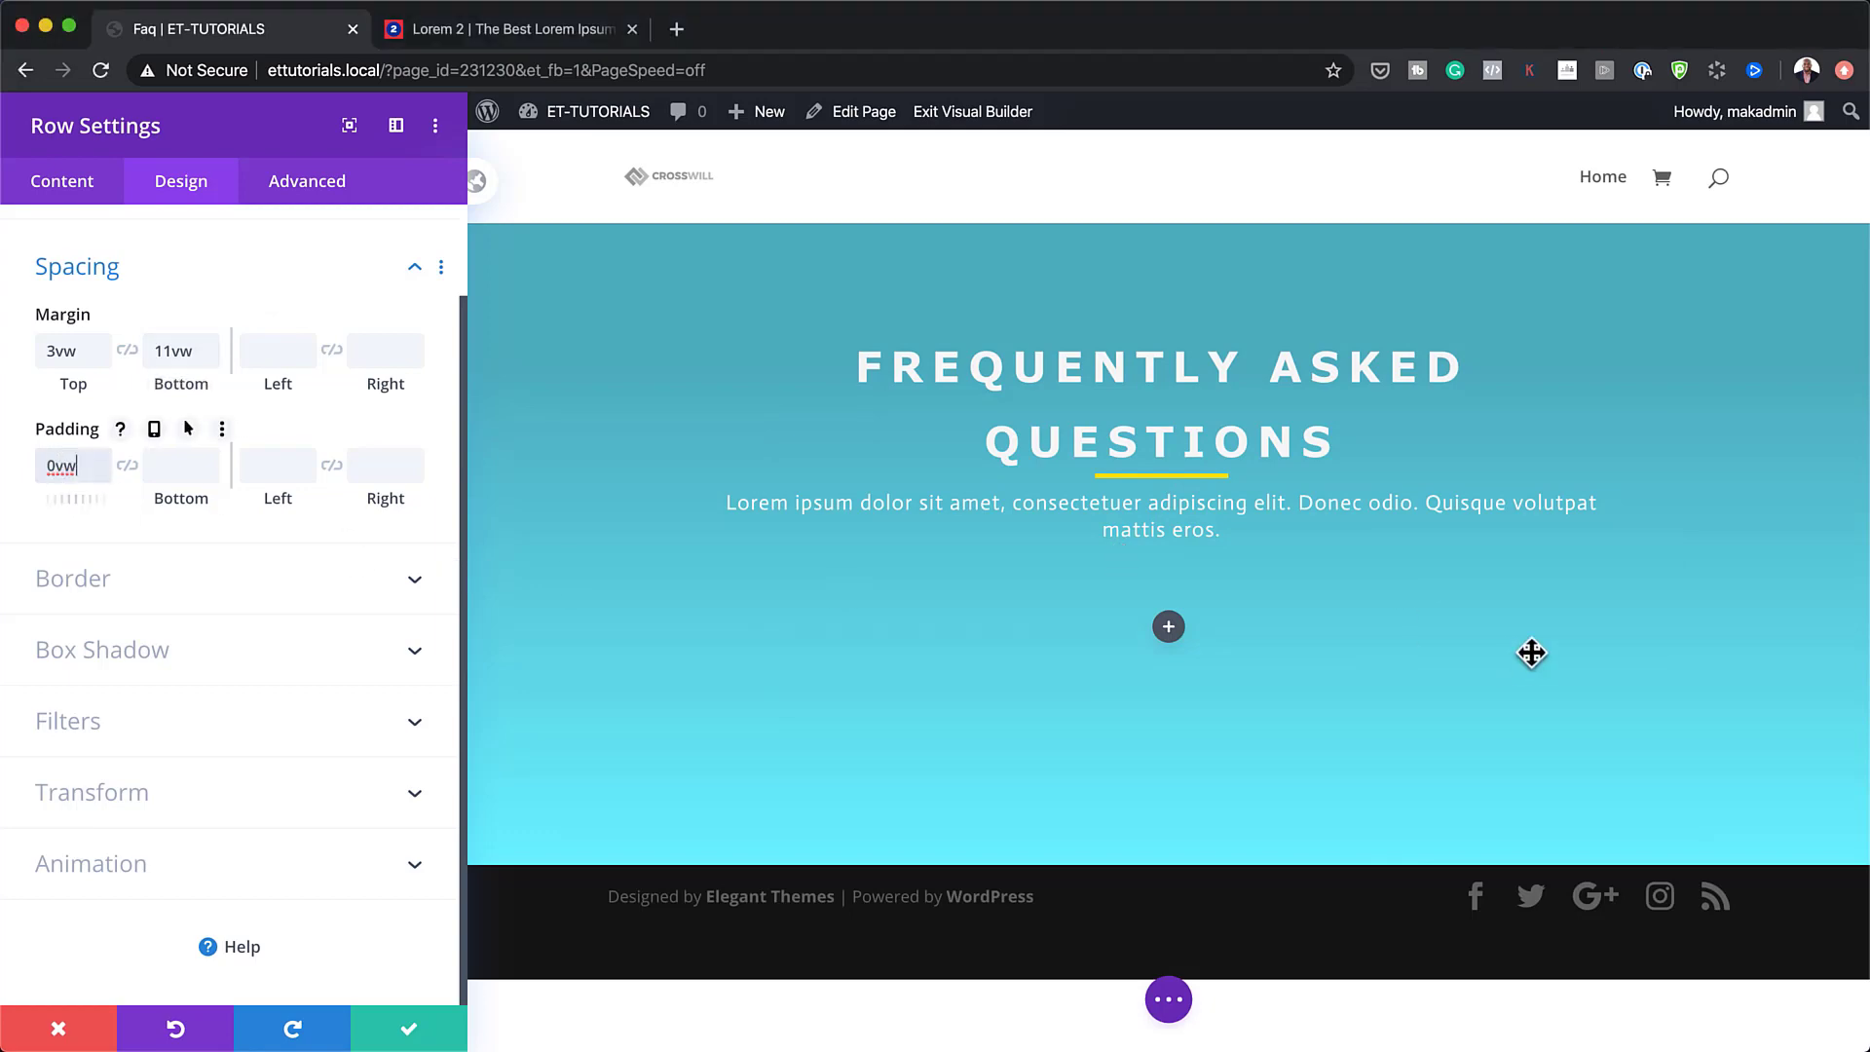
{"action": "left_click", "coordinate": [169, 460]}
{"action": "type", "text": "11vw"}
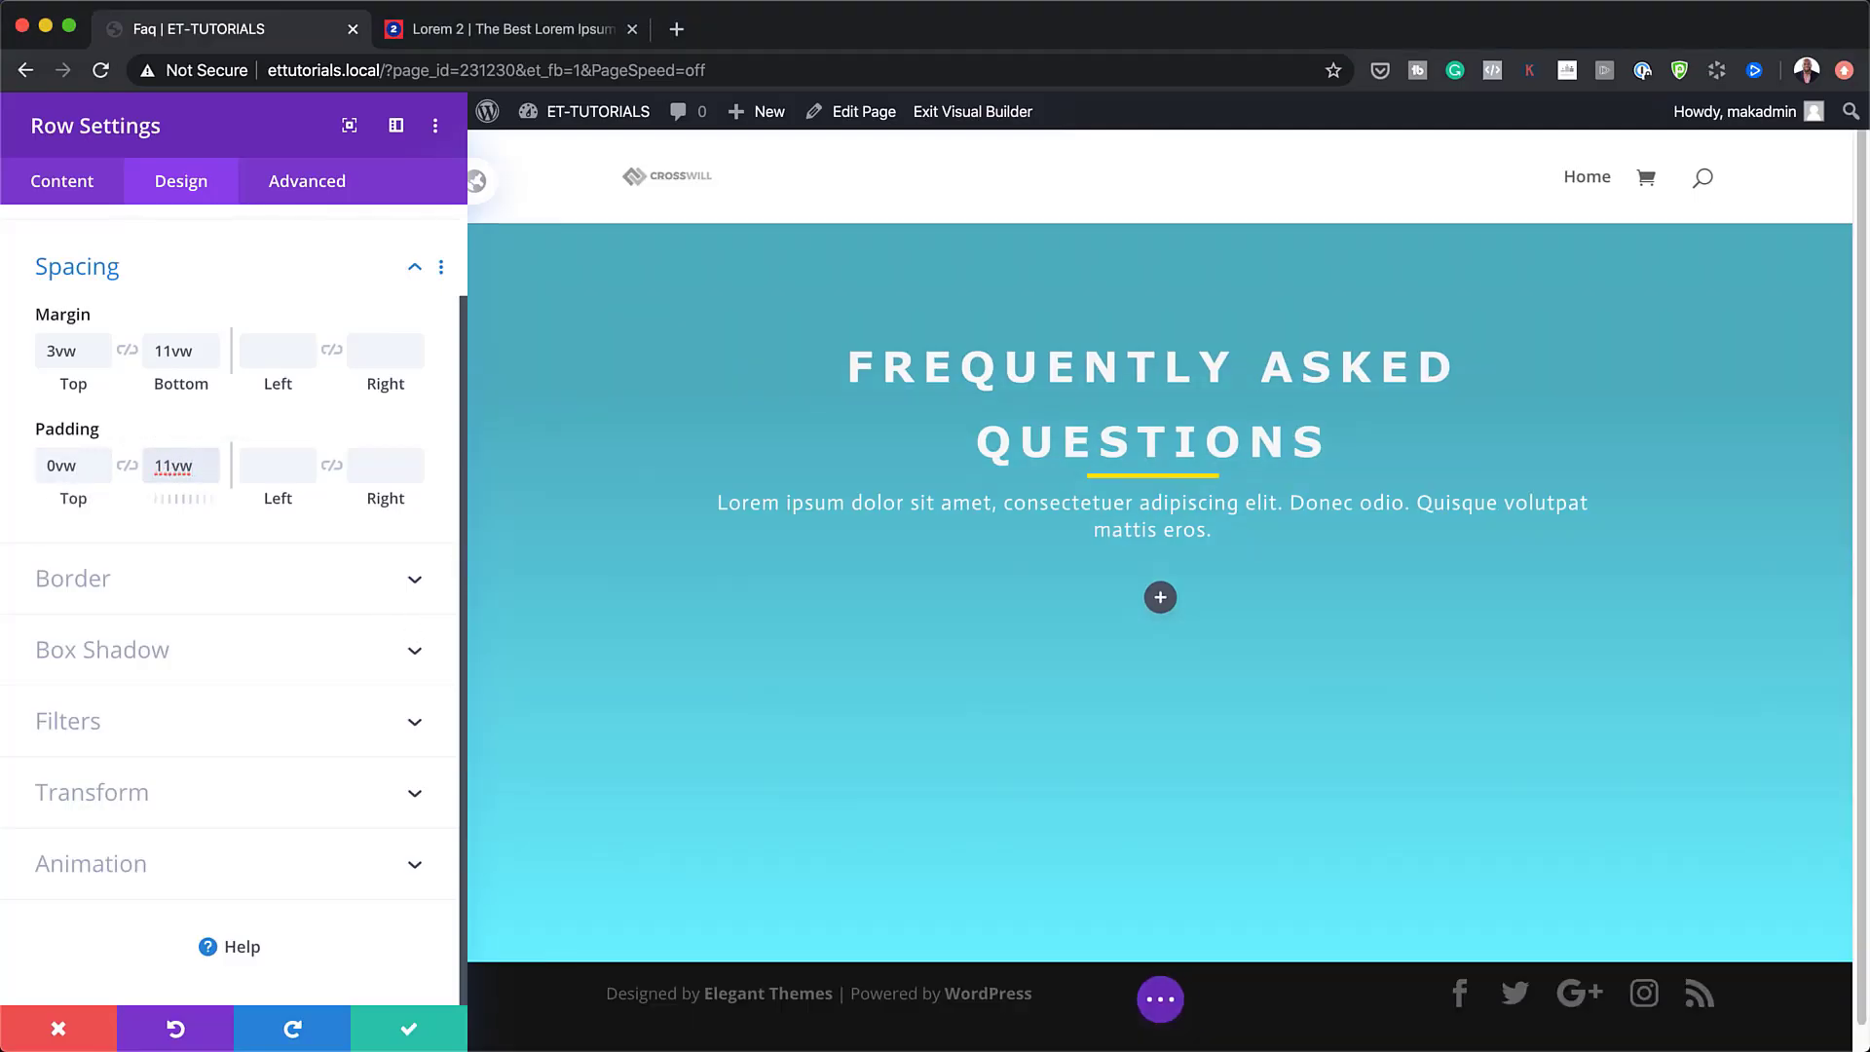
{"action": "key", "text": "super+Tab"}
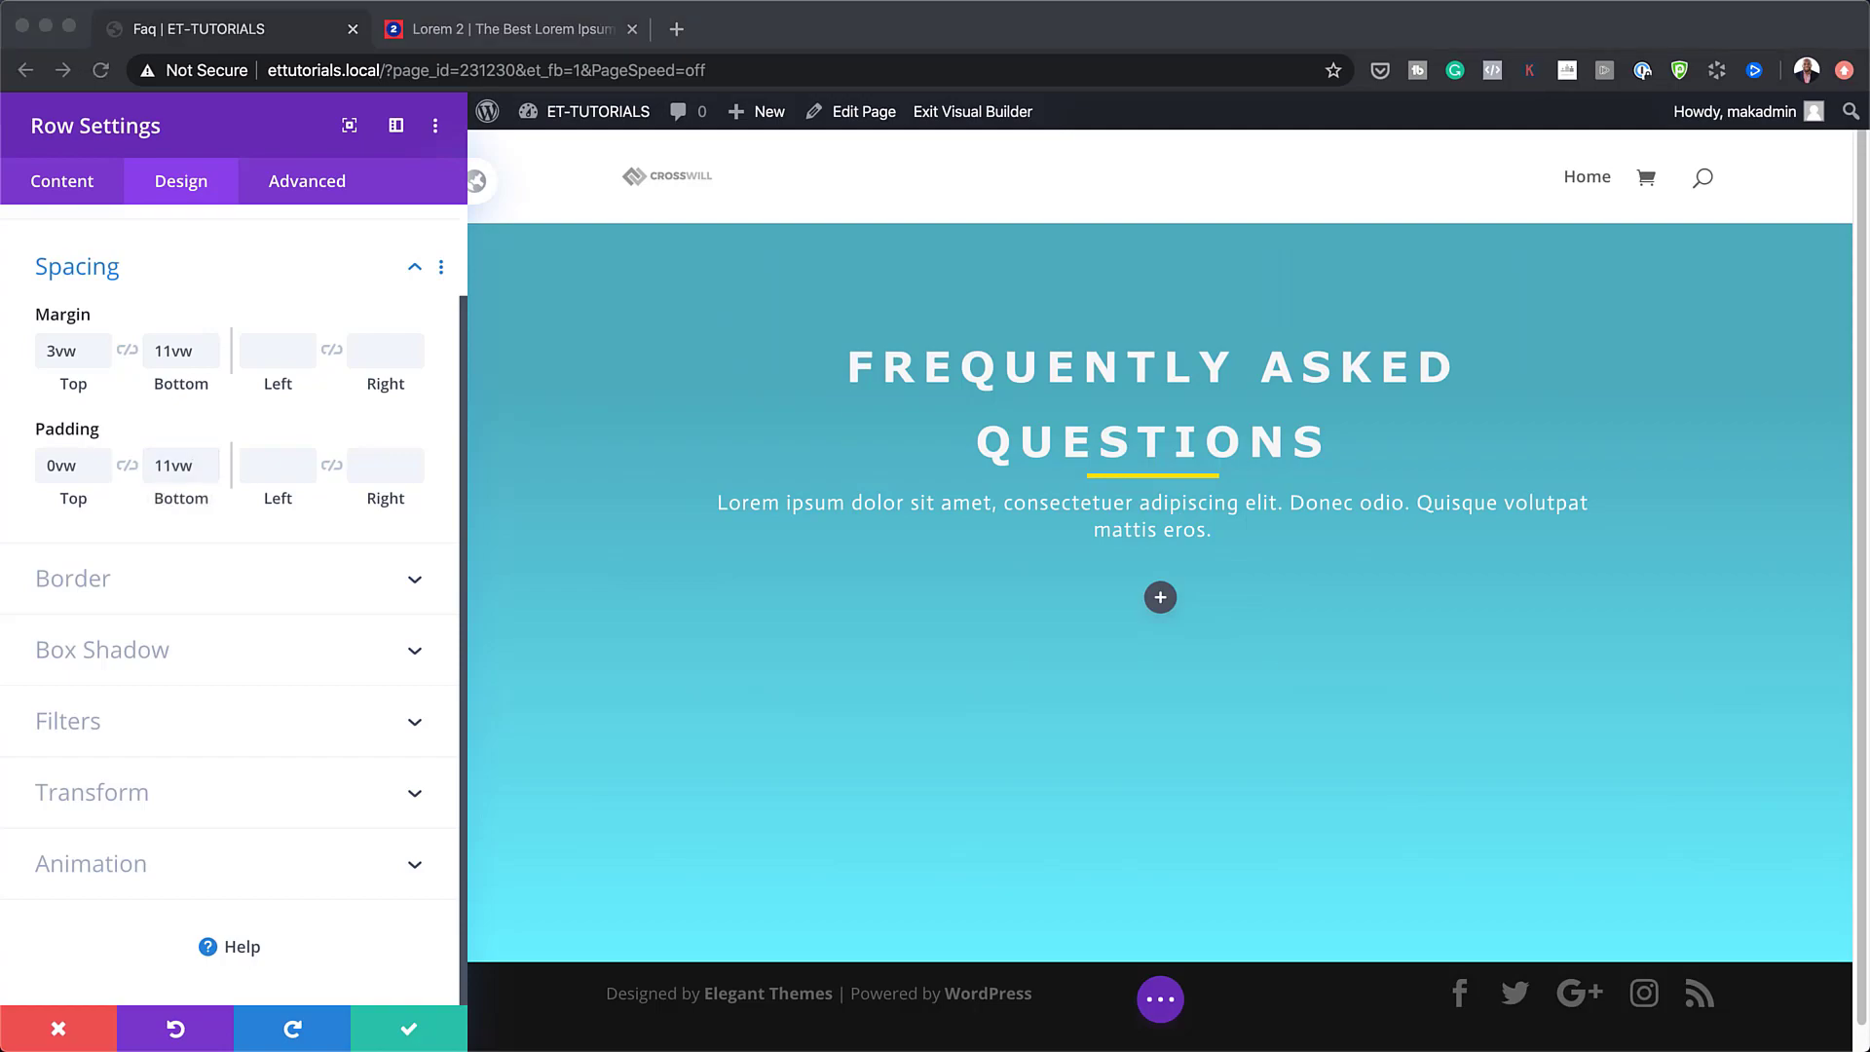
{"action": "left_click", "coordinate": [267, 465]}
{"action": "type", "text": "5vw"}
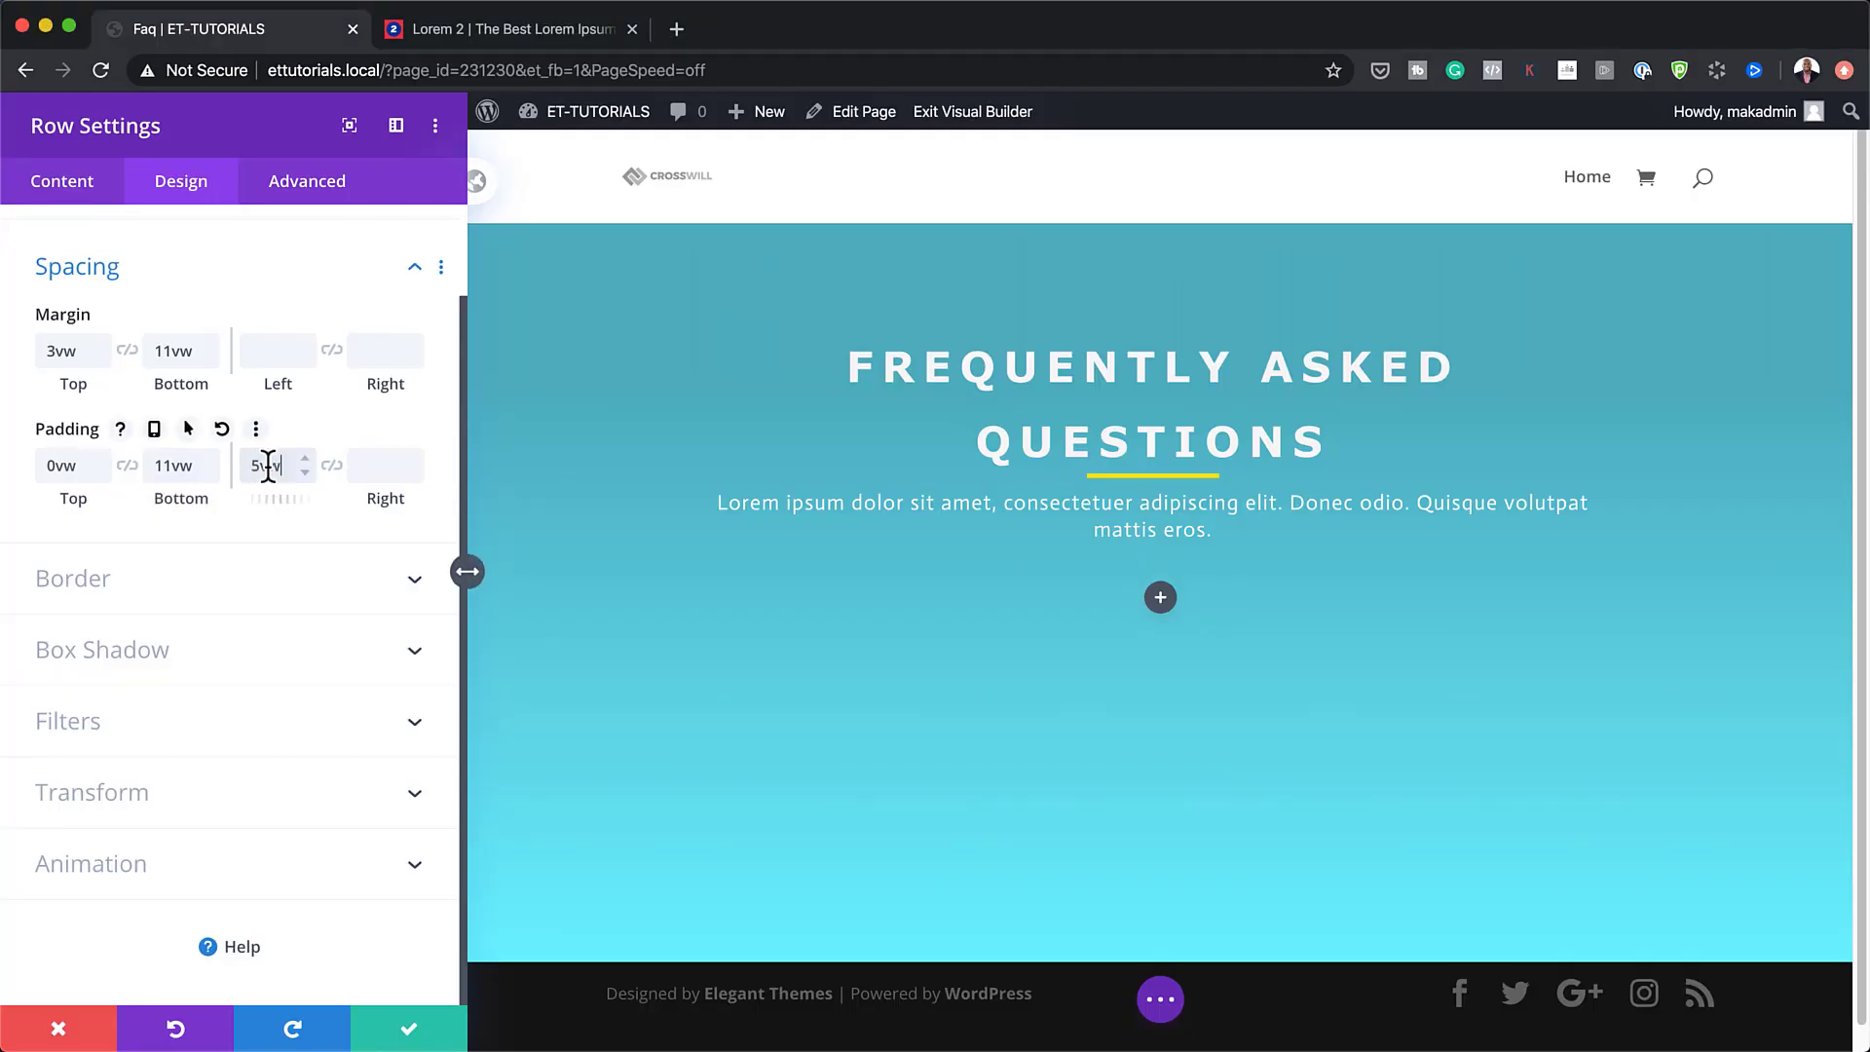
{"action": "left_click", "coordinate": [332, 466]}
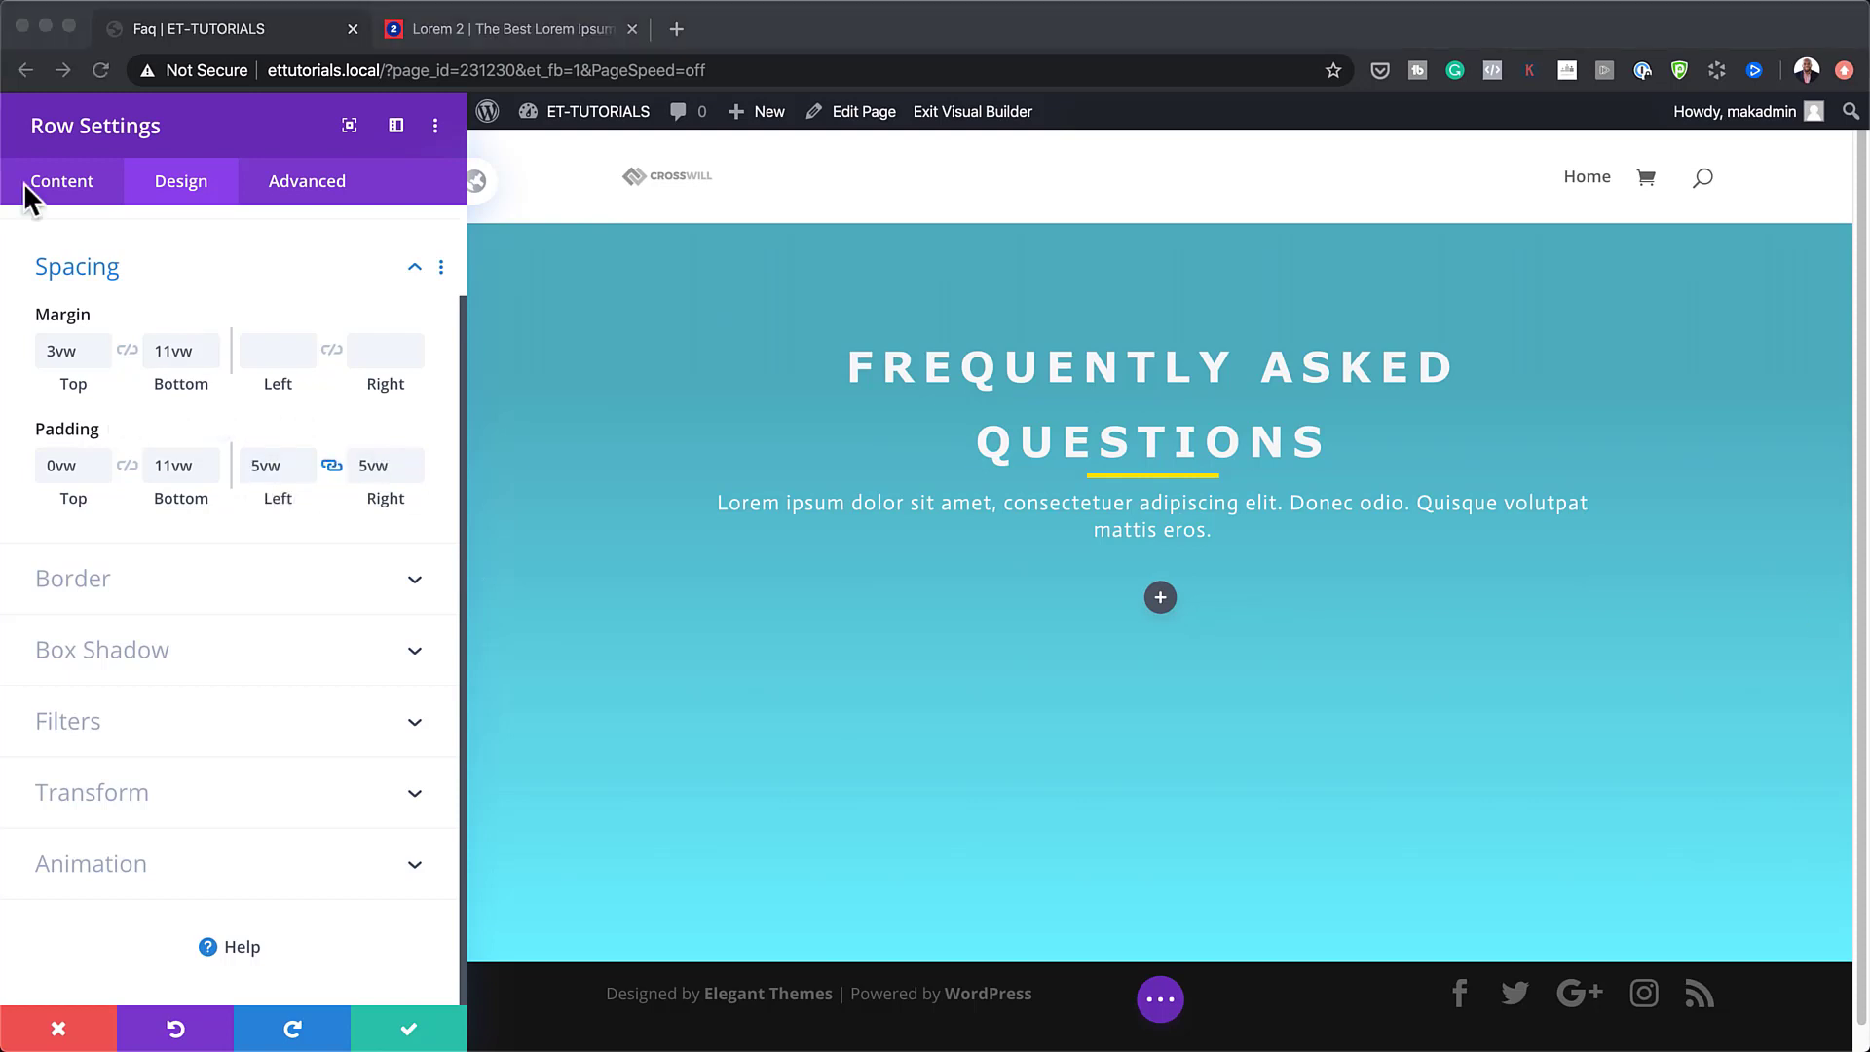
Open the settings of the row's only column and add a background gradient to it.
{"action": "left_click", "coordinate": [67, 189]}
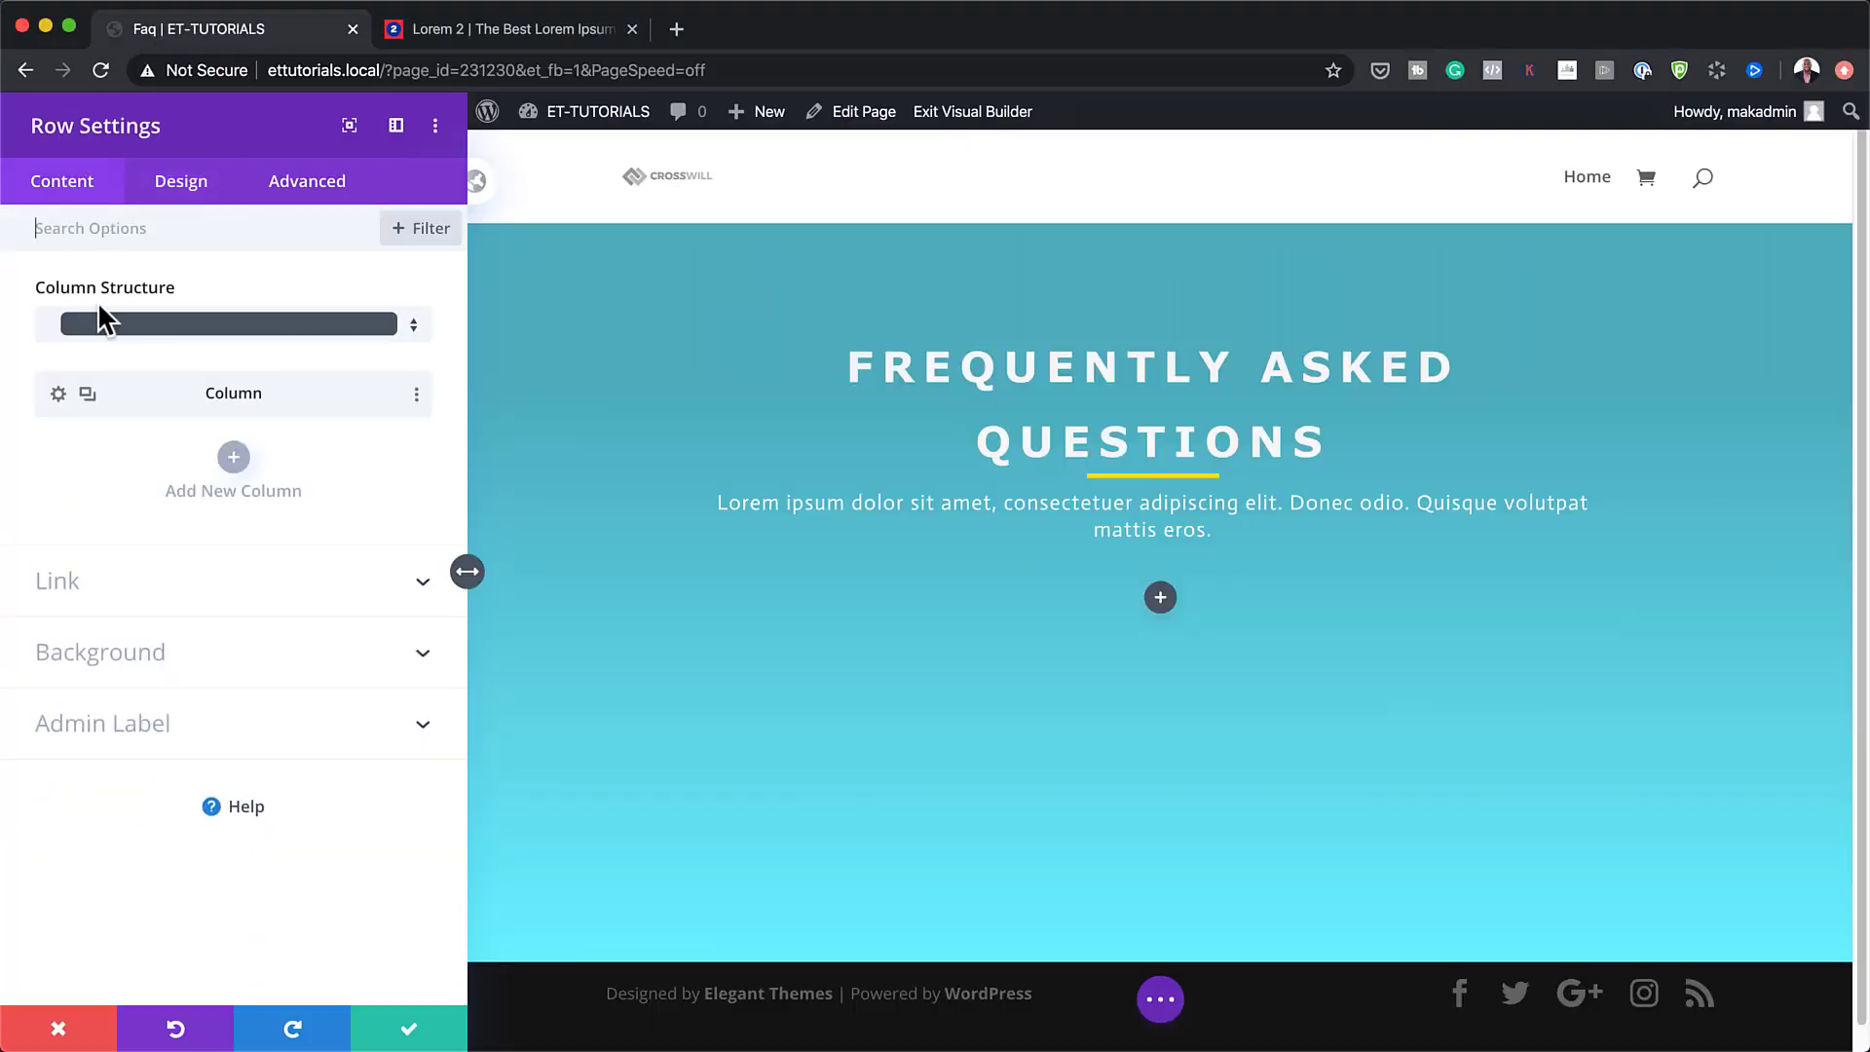
{"action": "left_click", "coordinate": [61, 401]}
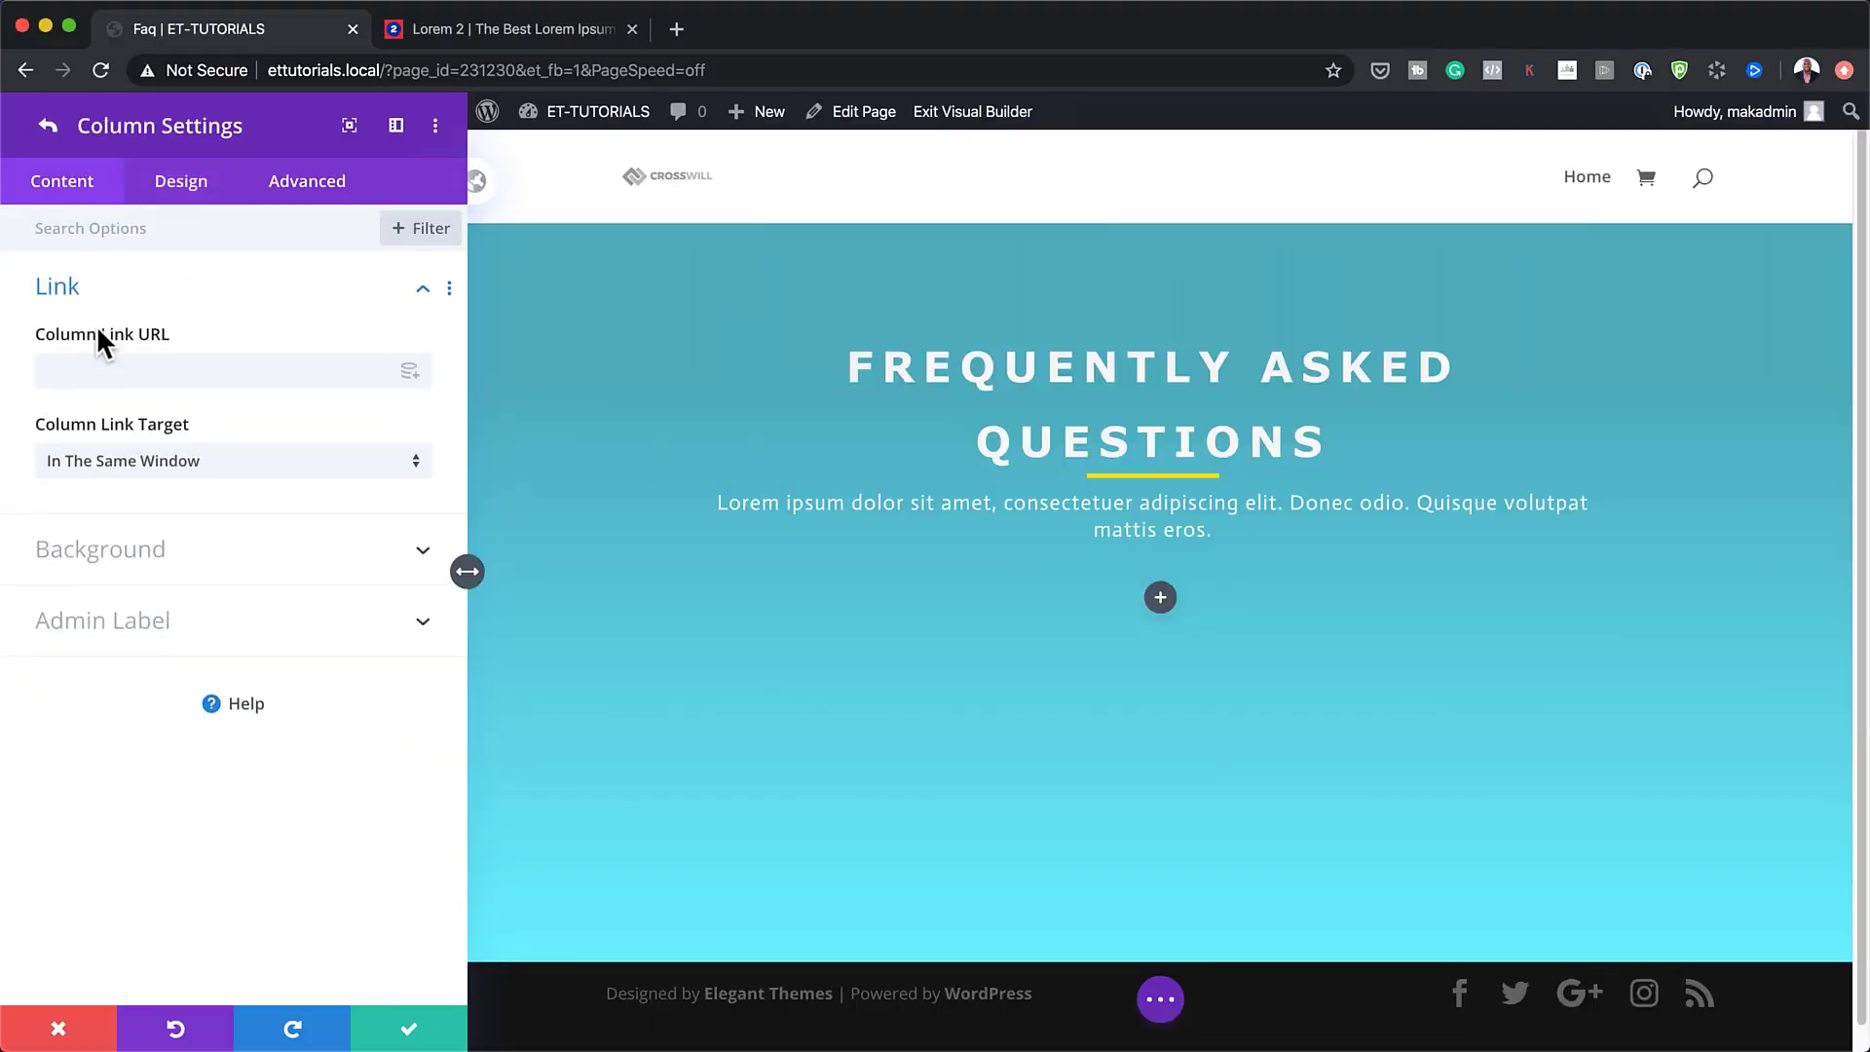
{"action": "left_click", "coordinate": [146, 553]}
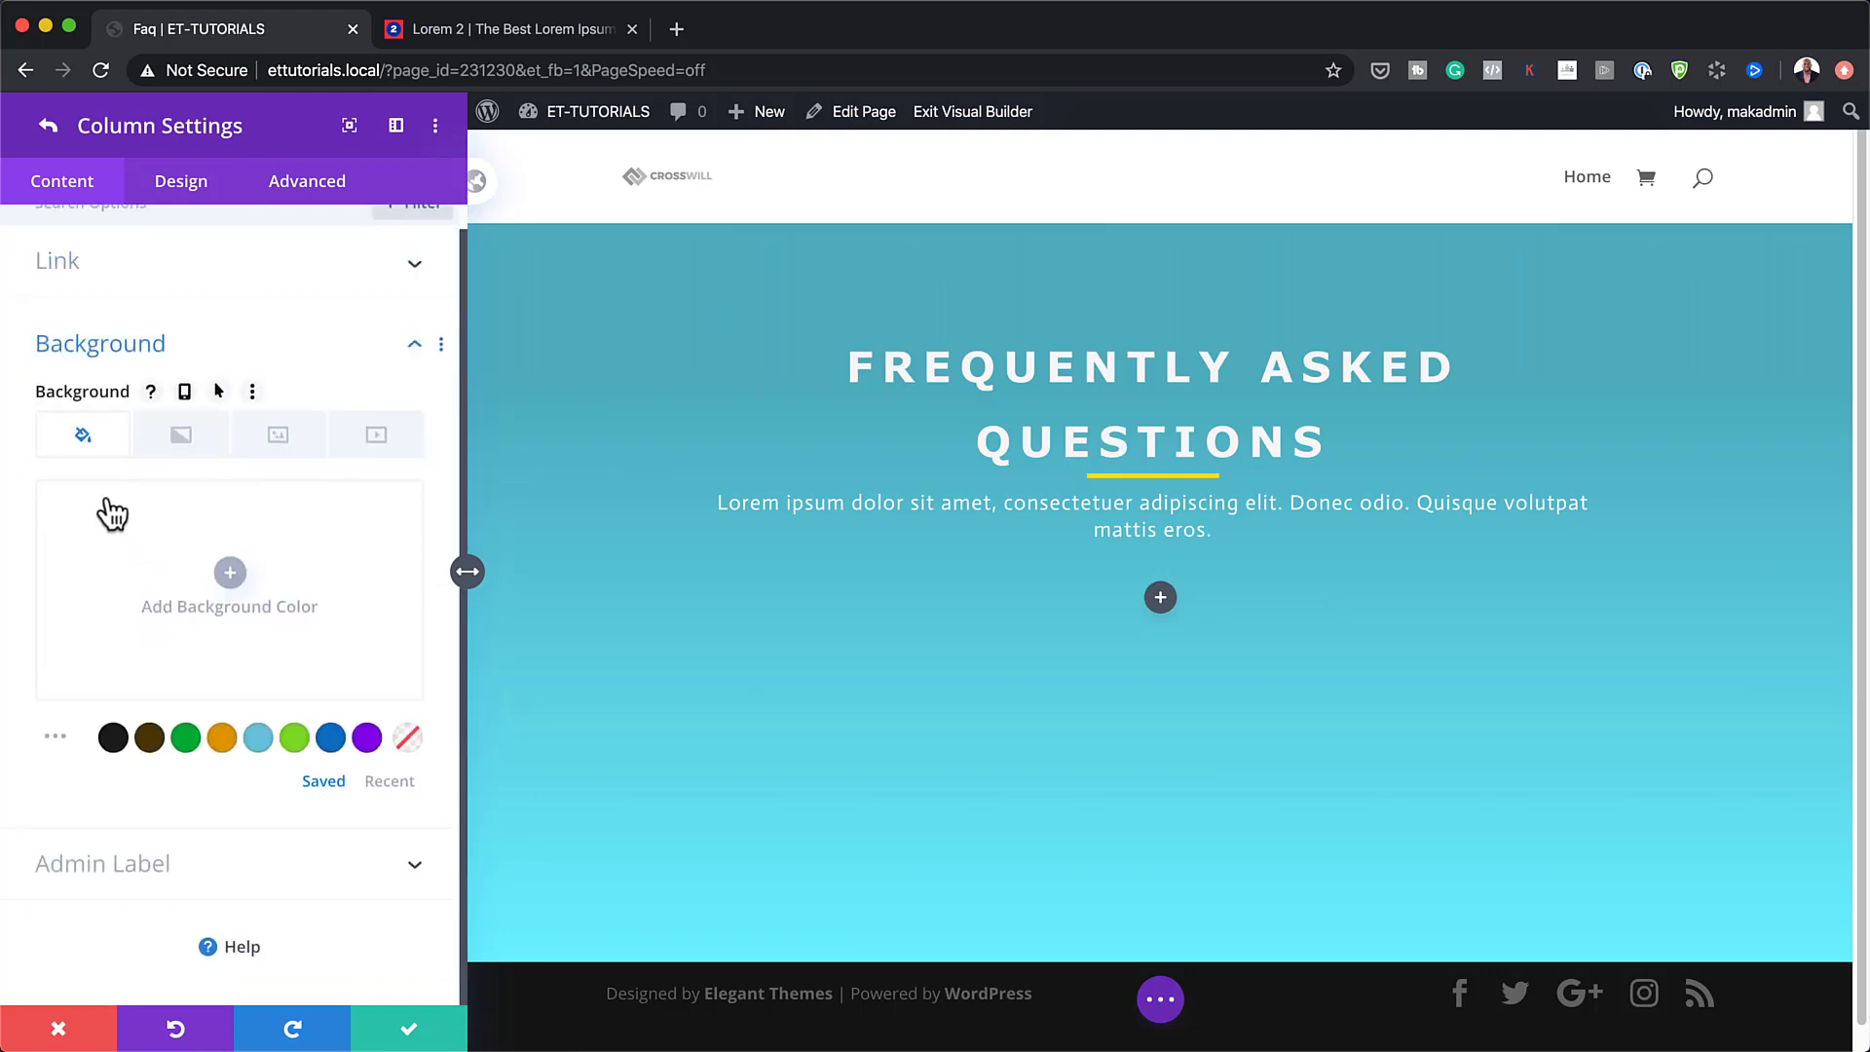
{"action": "left_click", "coordinate": [197, 436]}
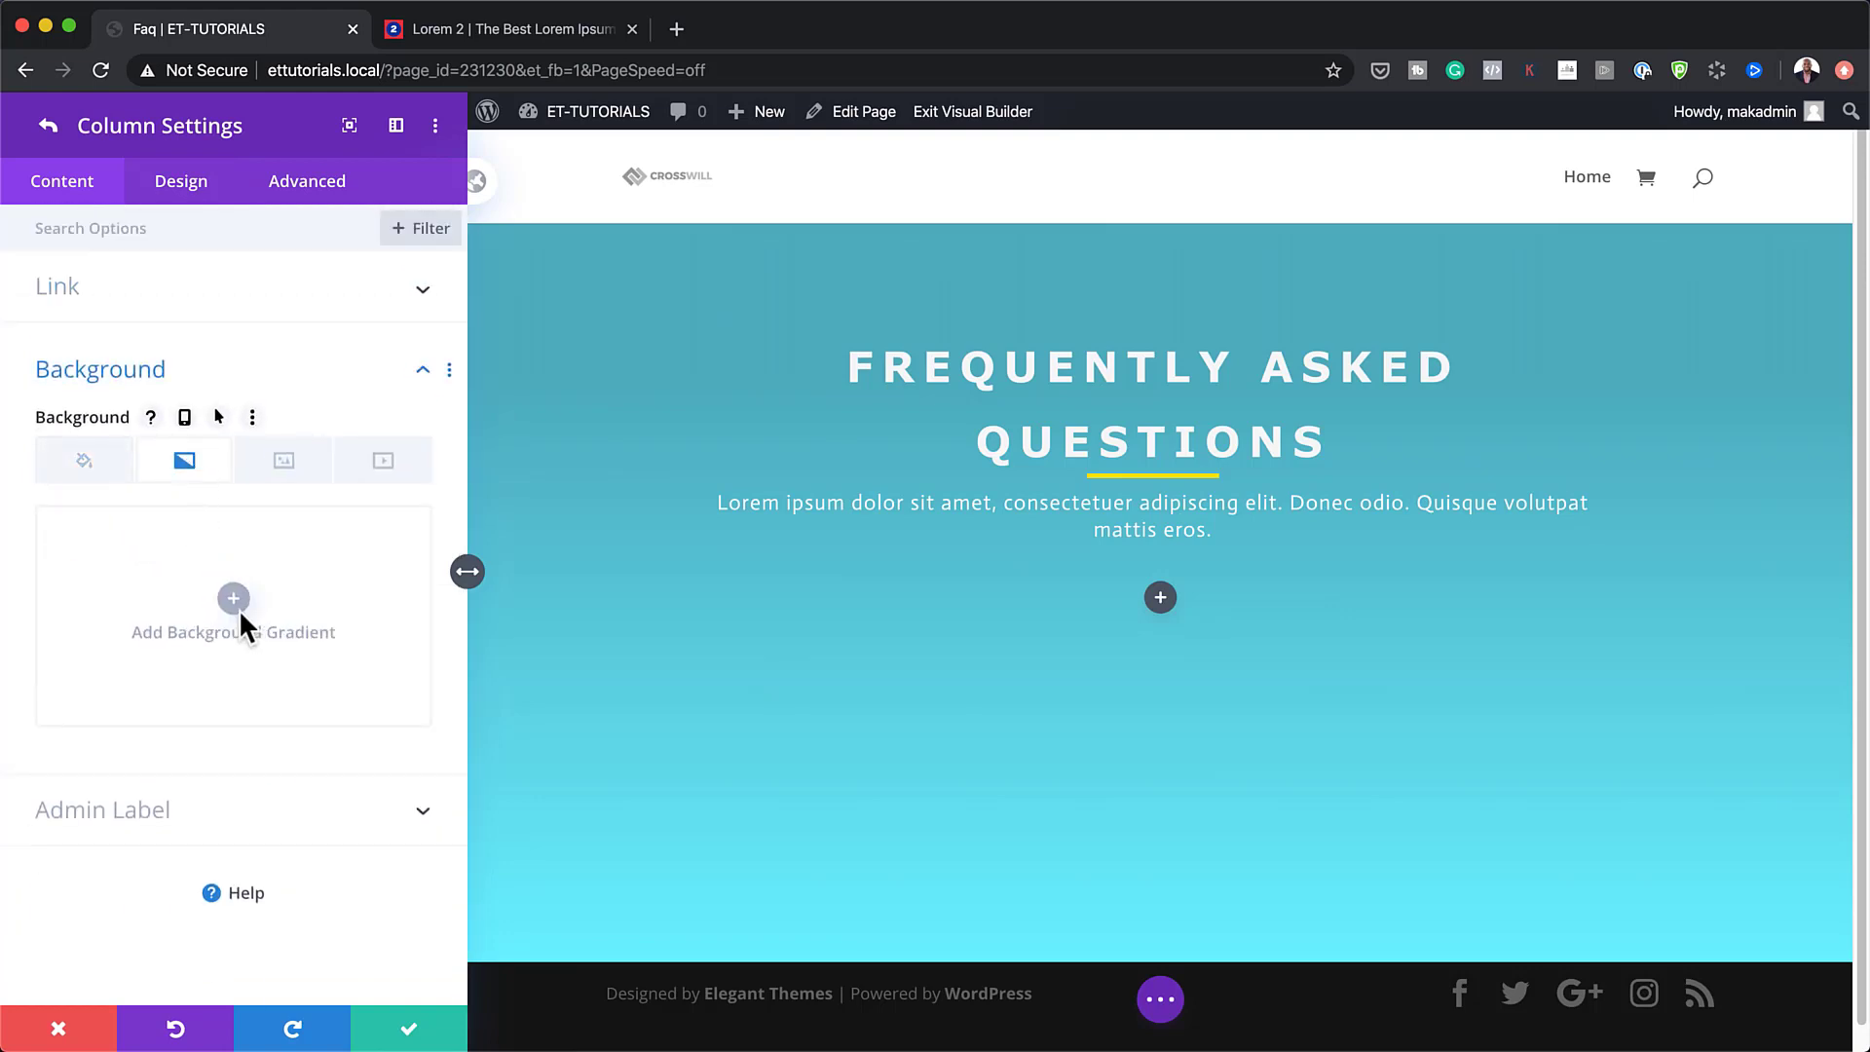
{"action": "left_click", "coordinate": [234, 599]}
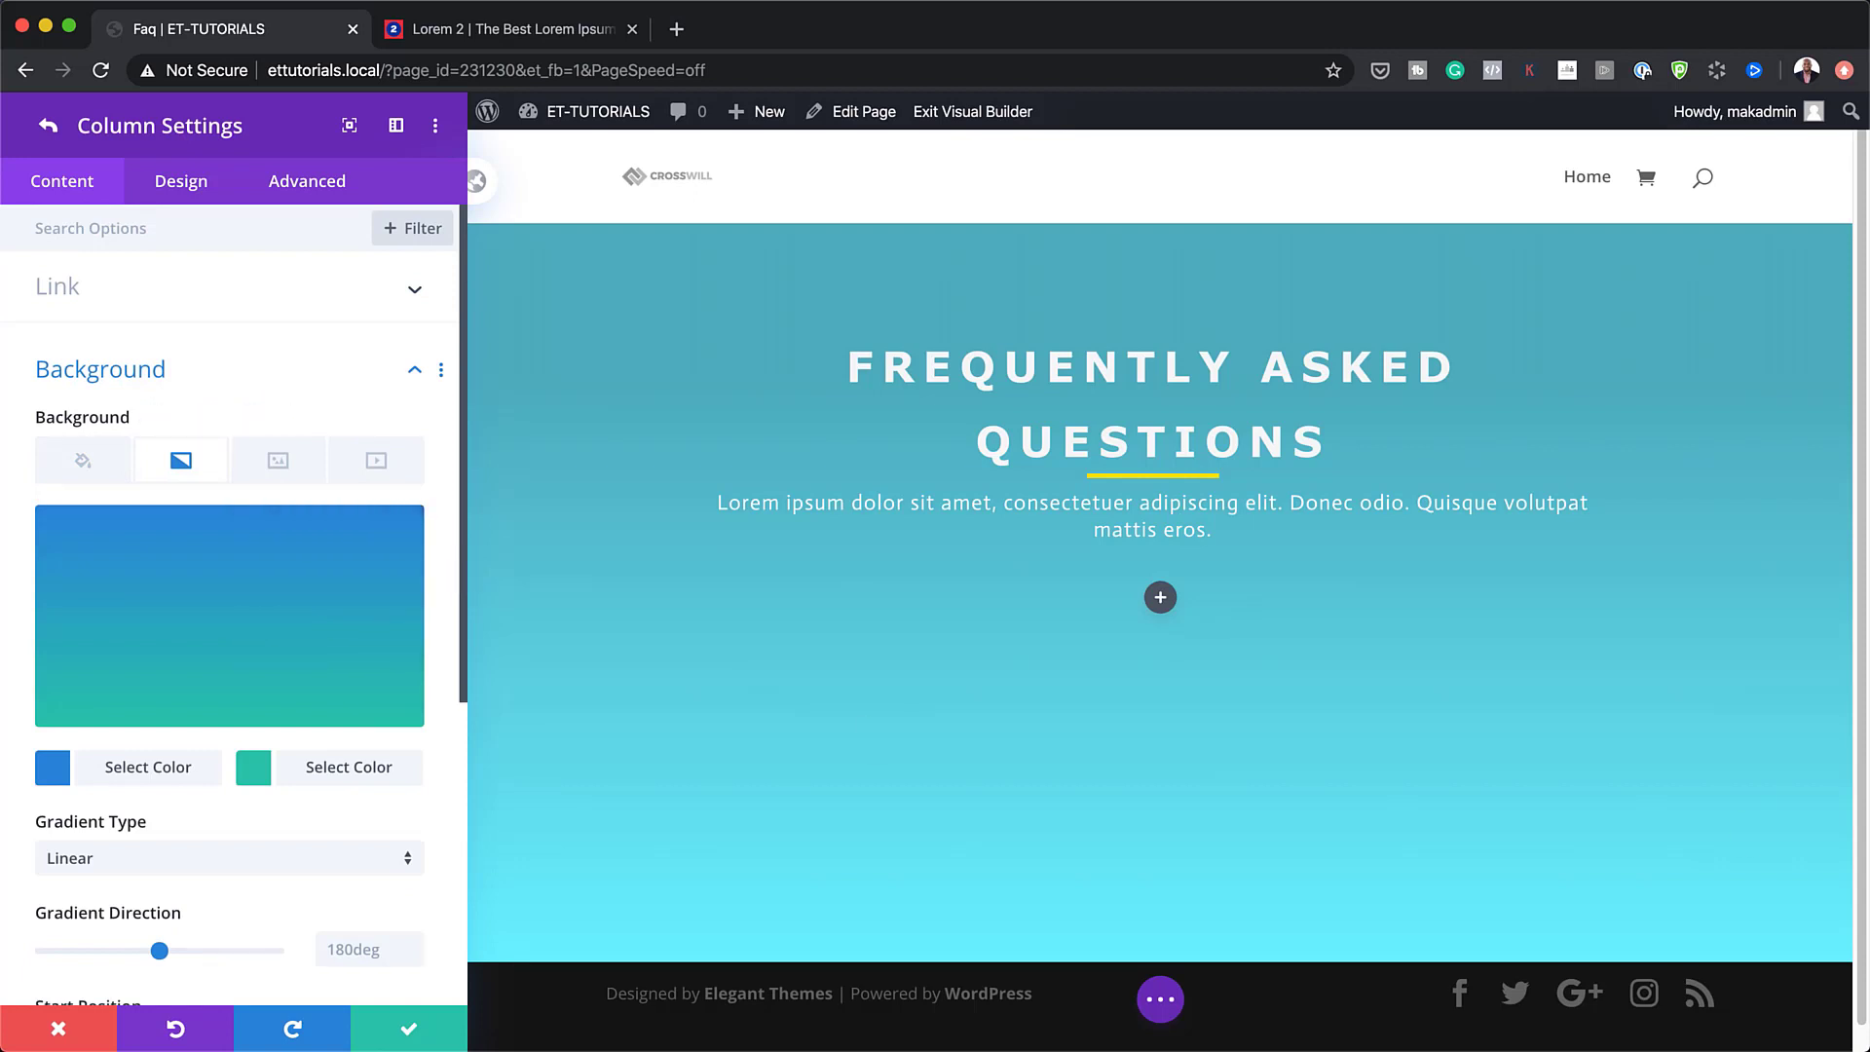
Set the column gradient's first color to the copied yellow and its second color to transparent.
{"action": "left_click", "coordinate": [53, 767]}
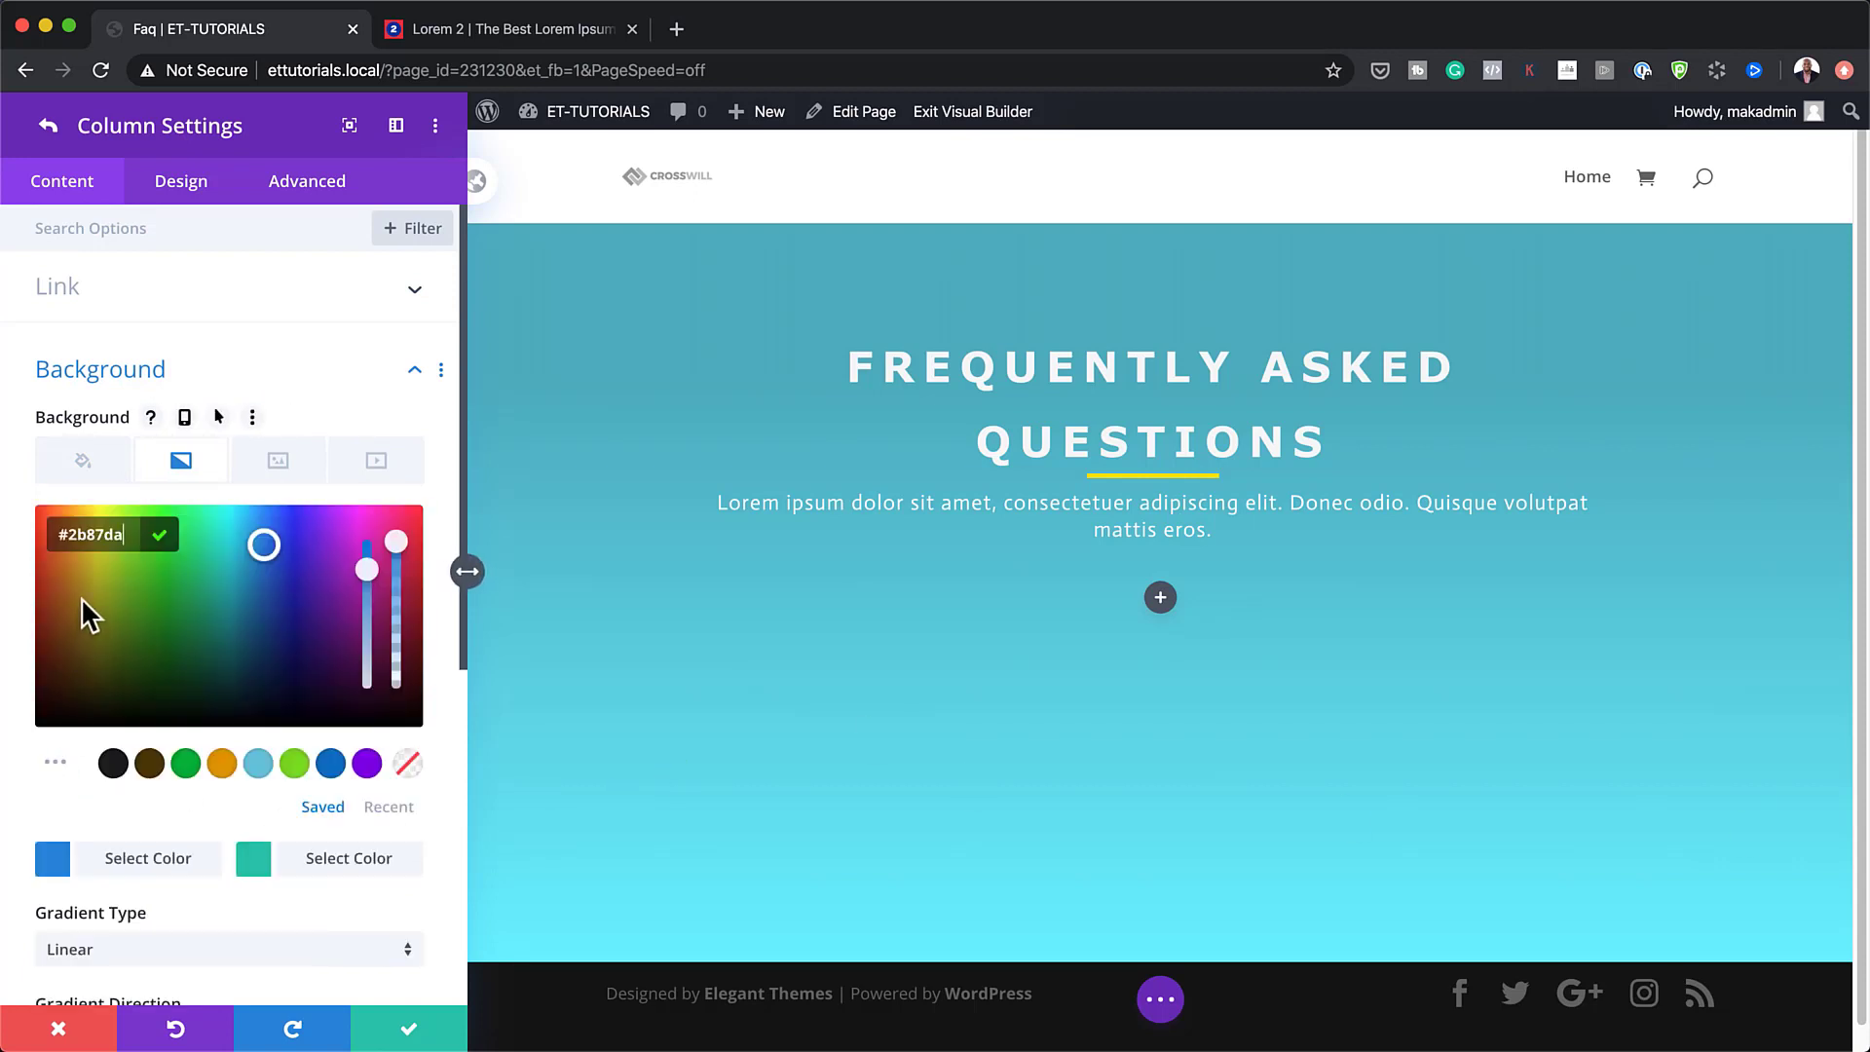
{"action": "left_click", "coordinate": [124, 539]}
{"action": "key", "text": "super+v"}
{"action": "left_click", "coordinate": [253, 859]}
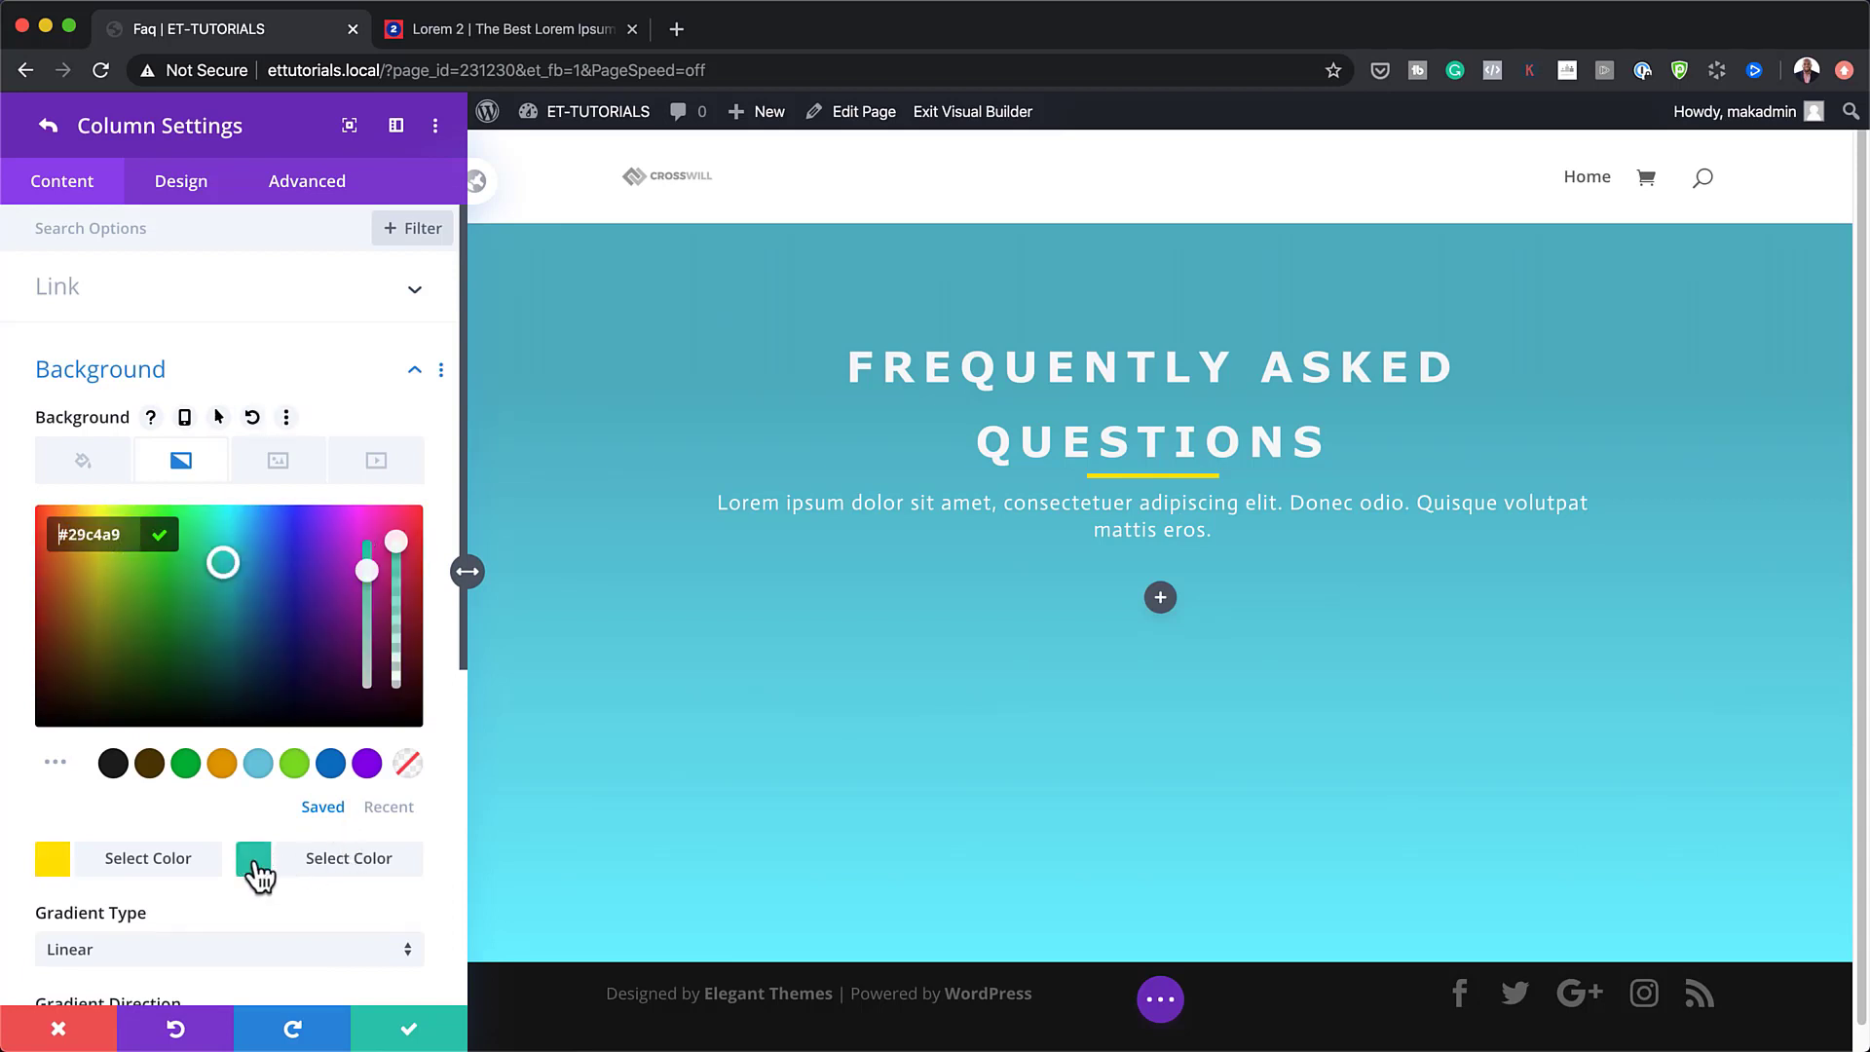
{"action": "left_click", "coordinate": [408, 766]}
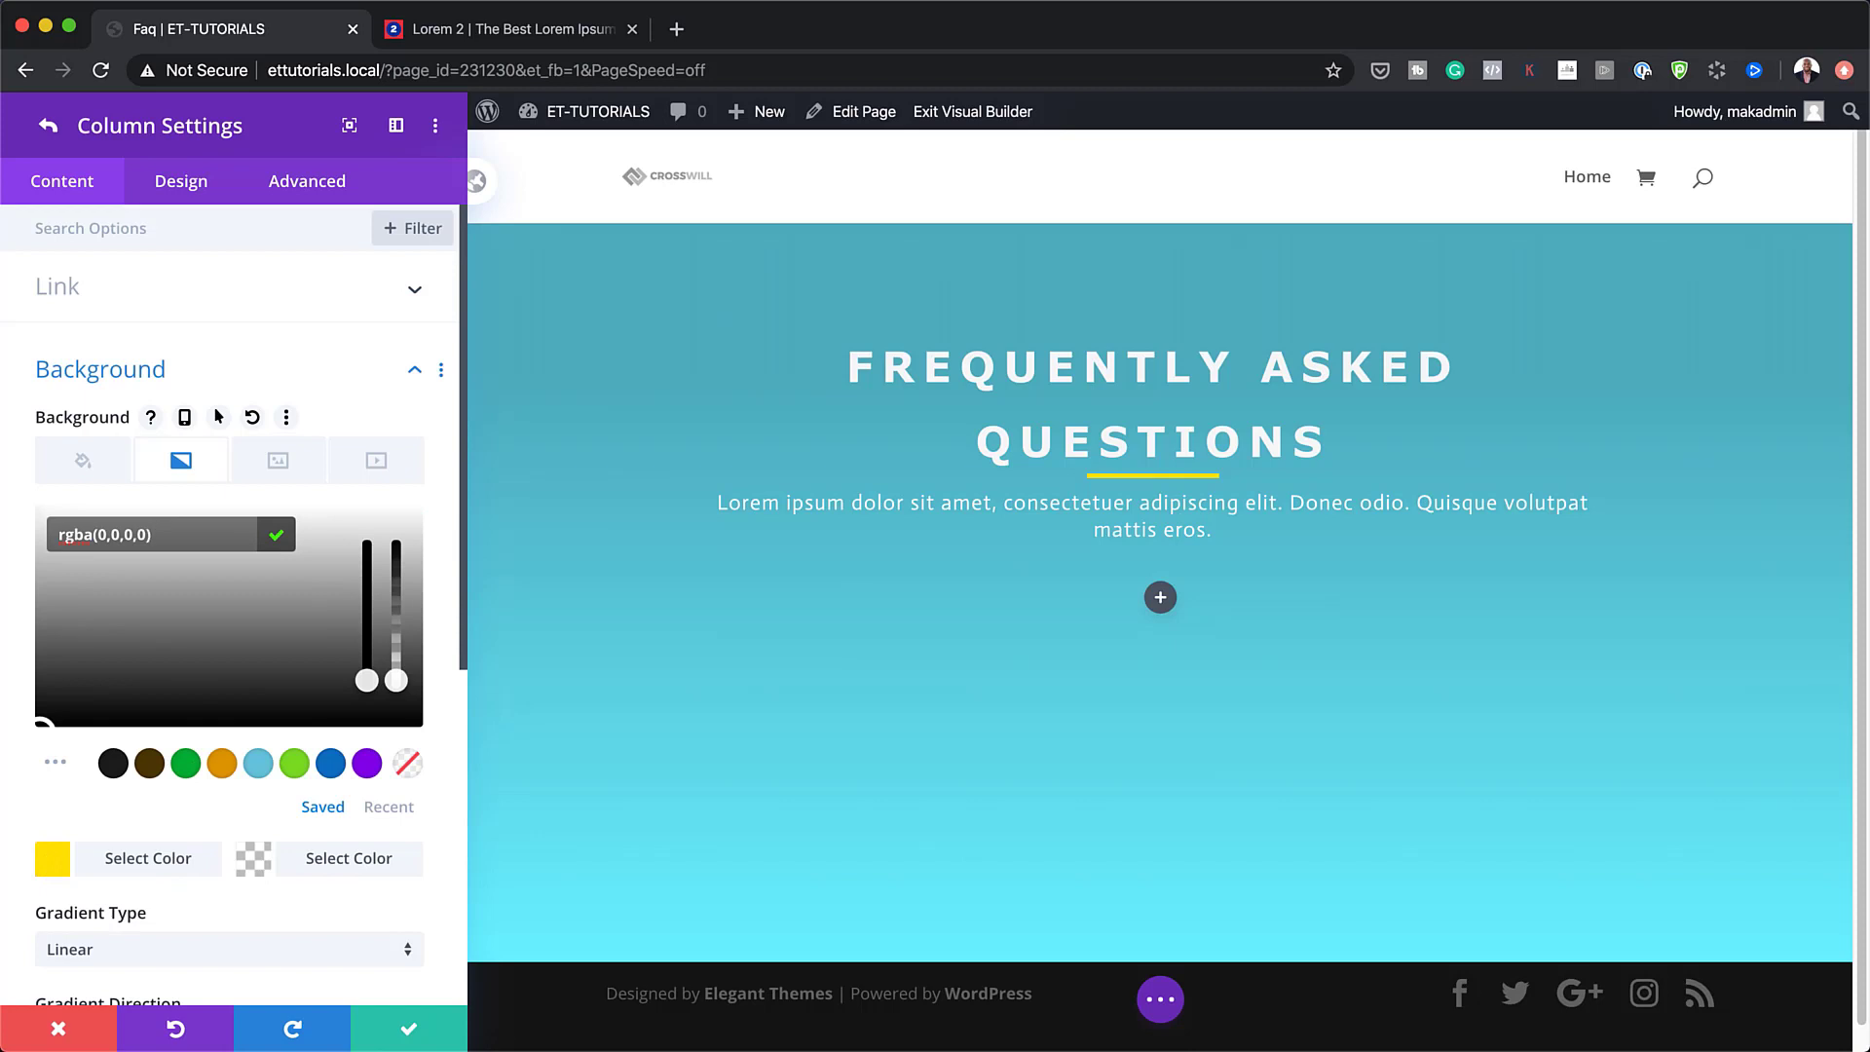
Change the column's gradient type to Radial with a Top Left radial direction.
{"action": "scroll", "coordinate": [312, 925], "scroll_direction": "down", "scroll_amount": 3}
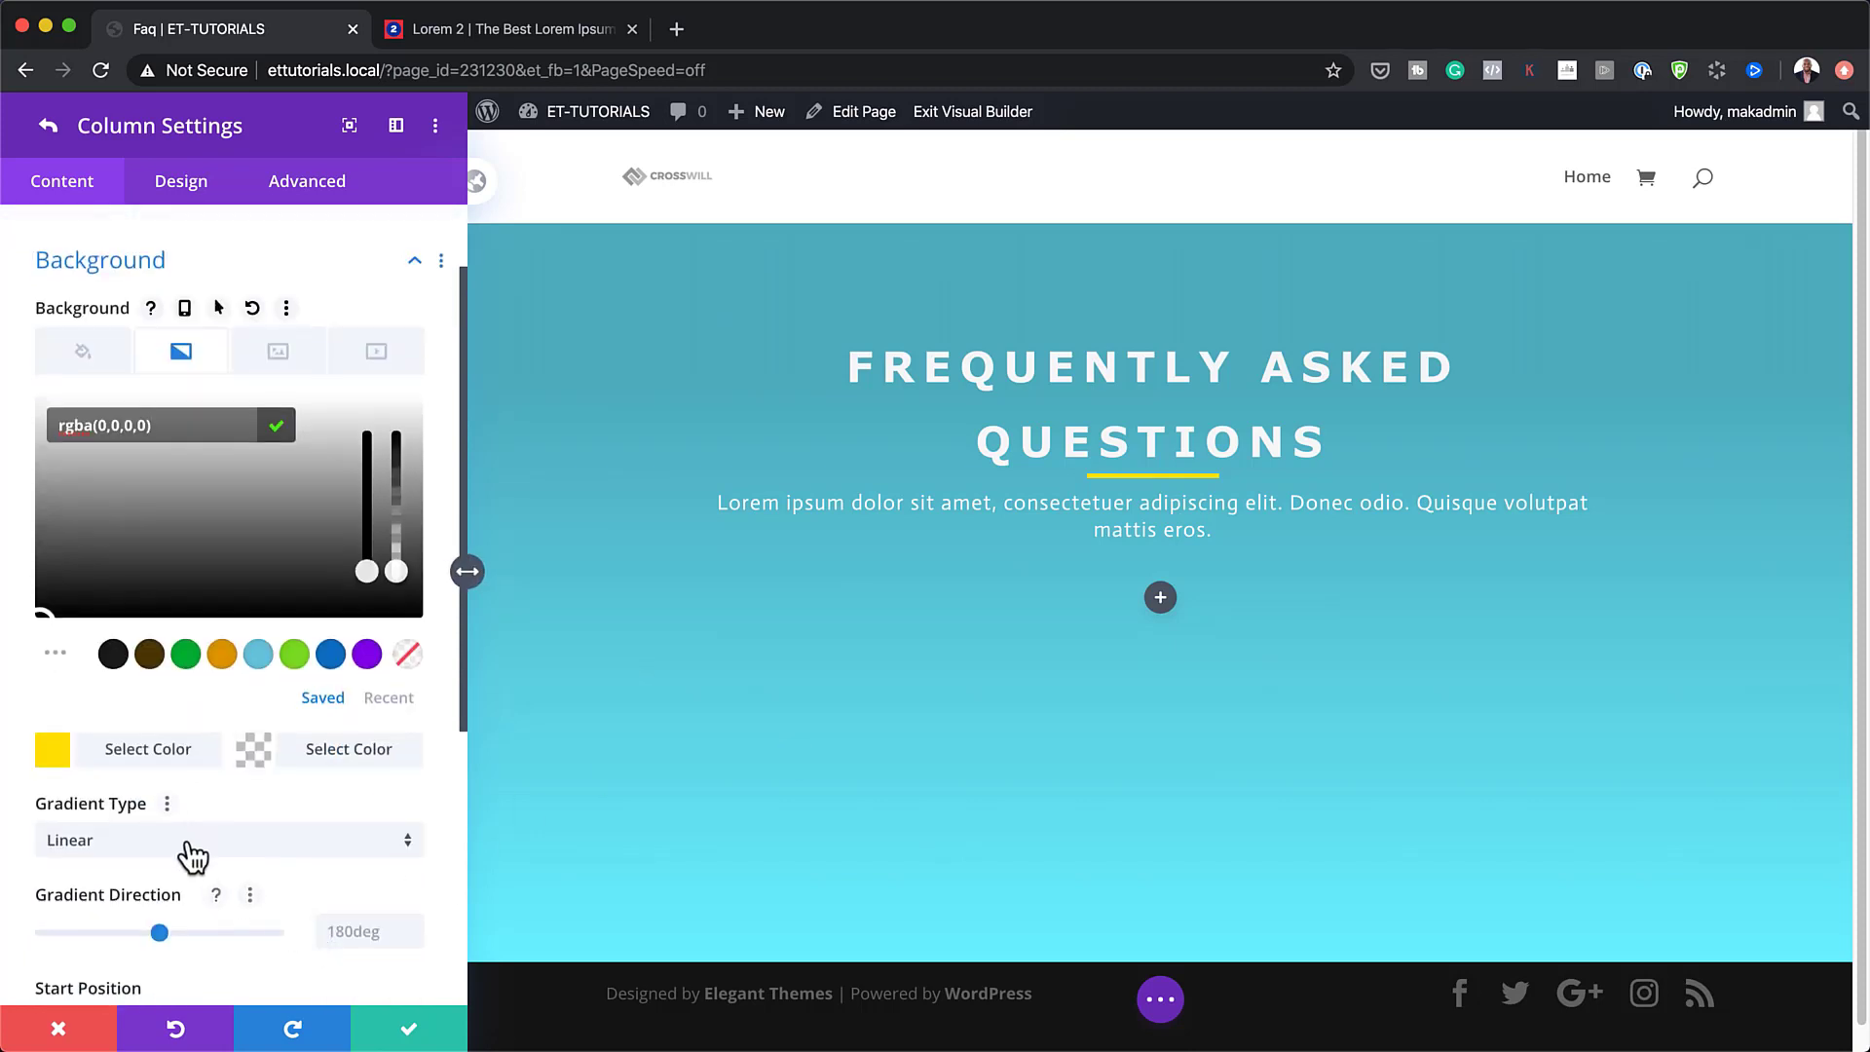
{"action": "left_click", "coordinate": [193, 857]}
{"action": "left_click", "coordinate": [121, 816]}
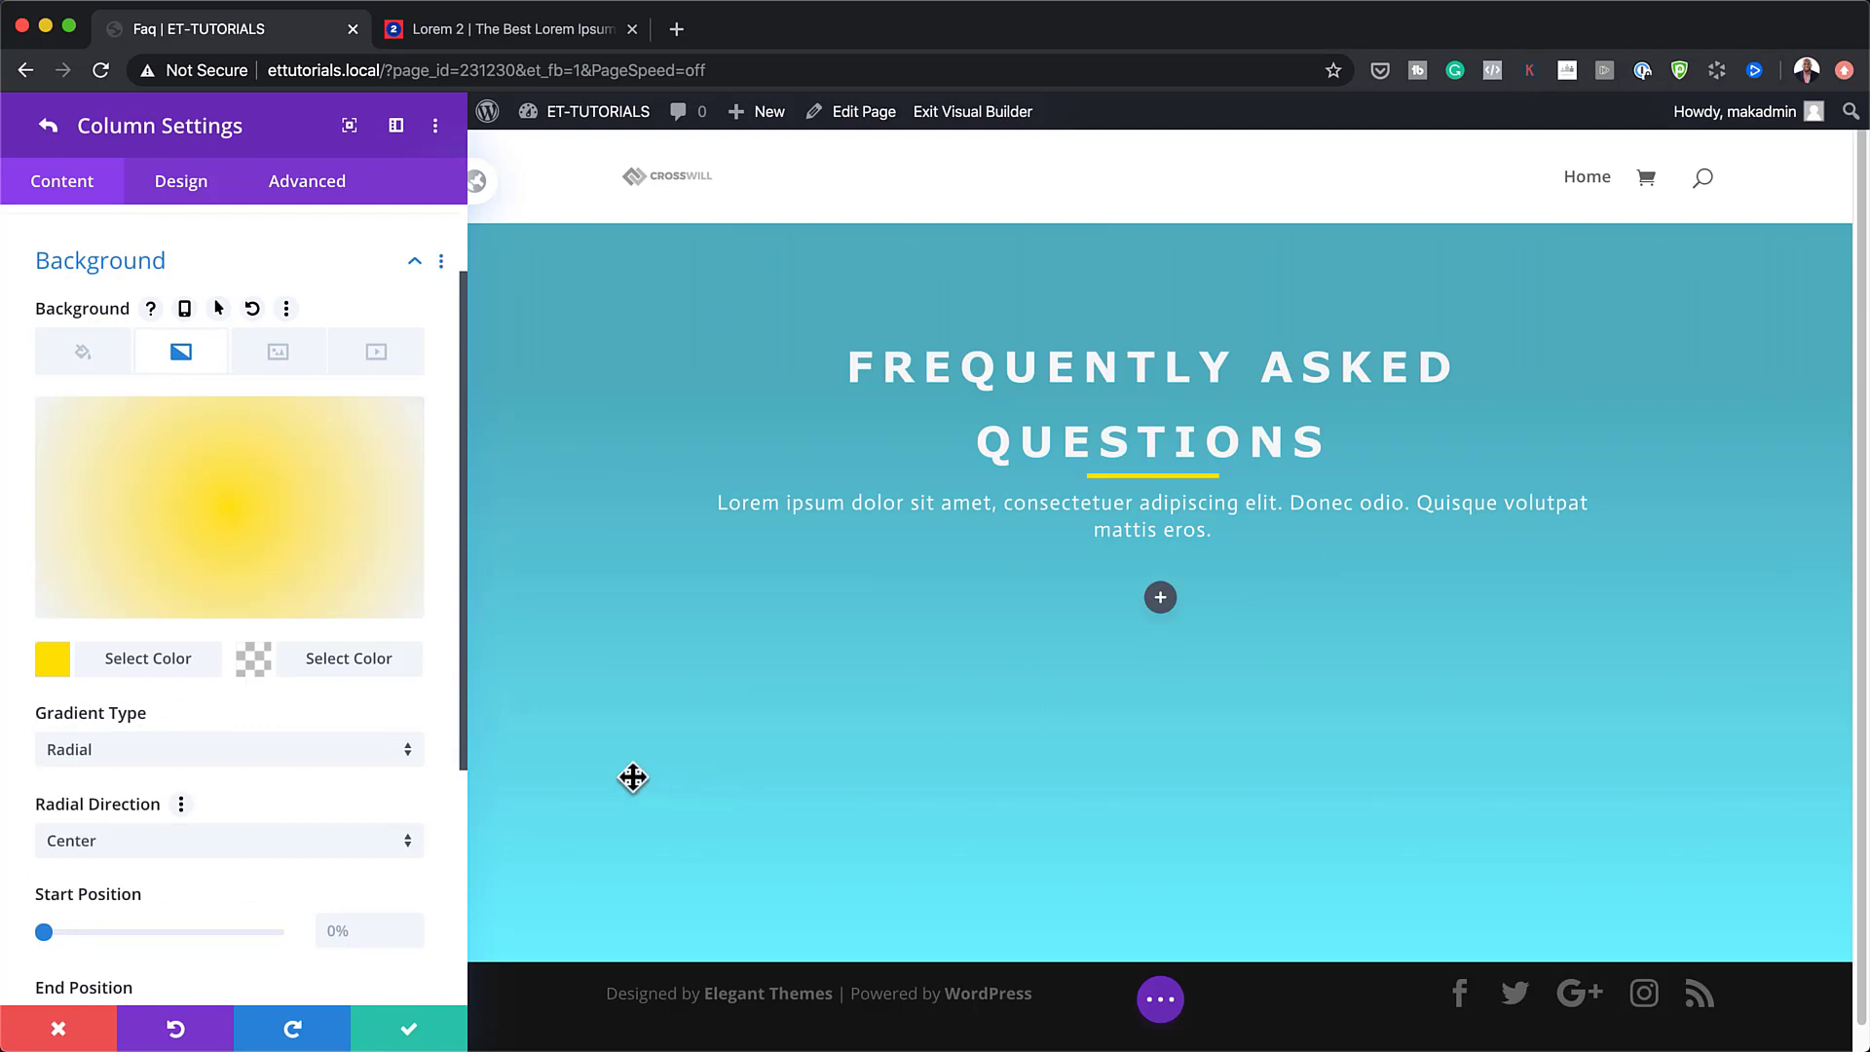
{"action": "scroll", "coordinate": [614, 776], "scroll_direction": "down", "scroll_amount": 1}
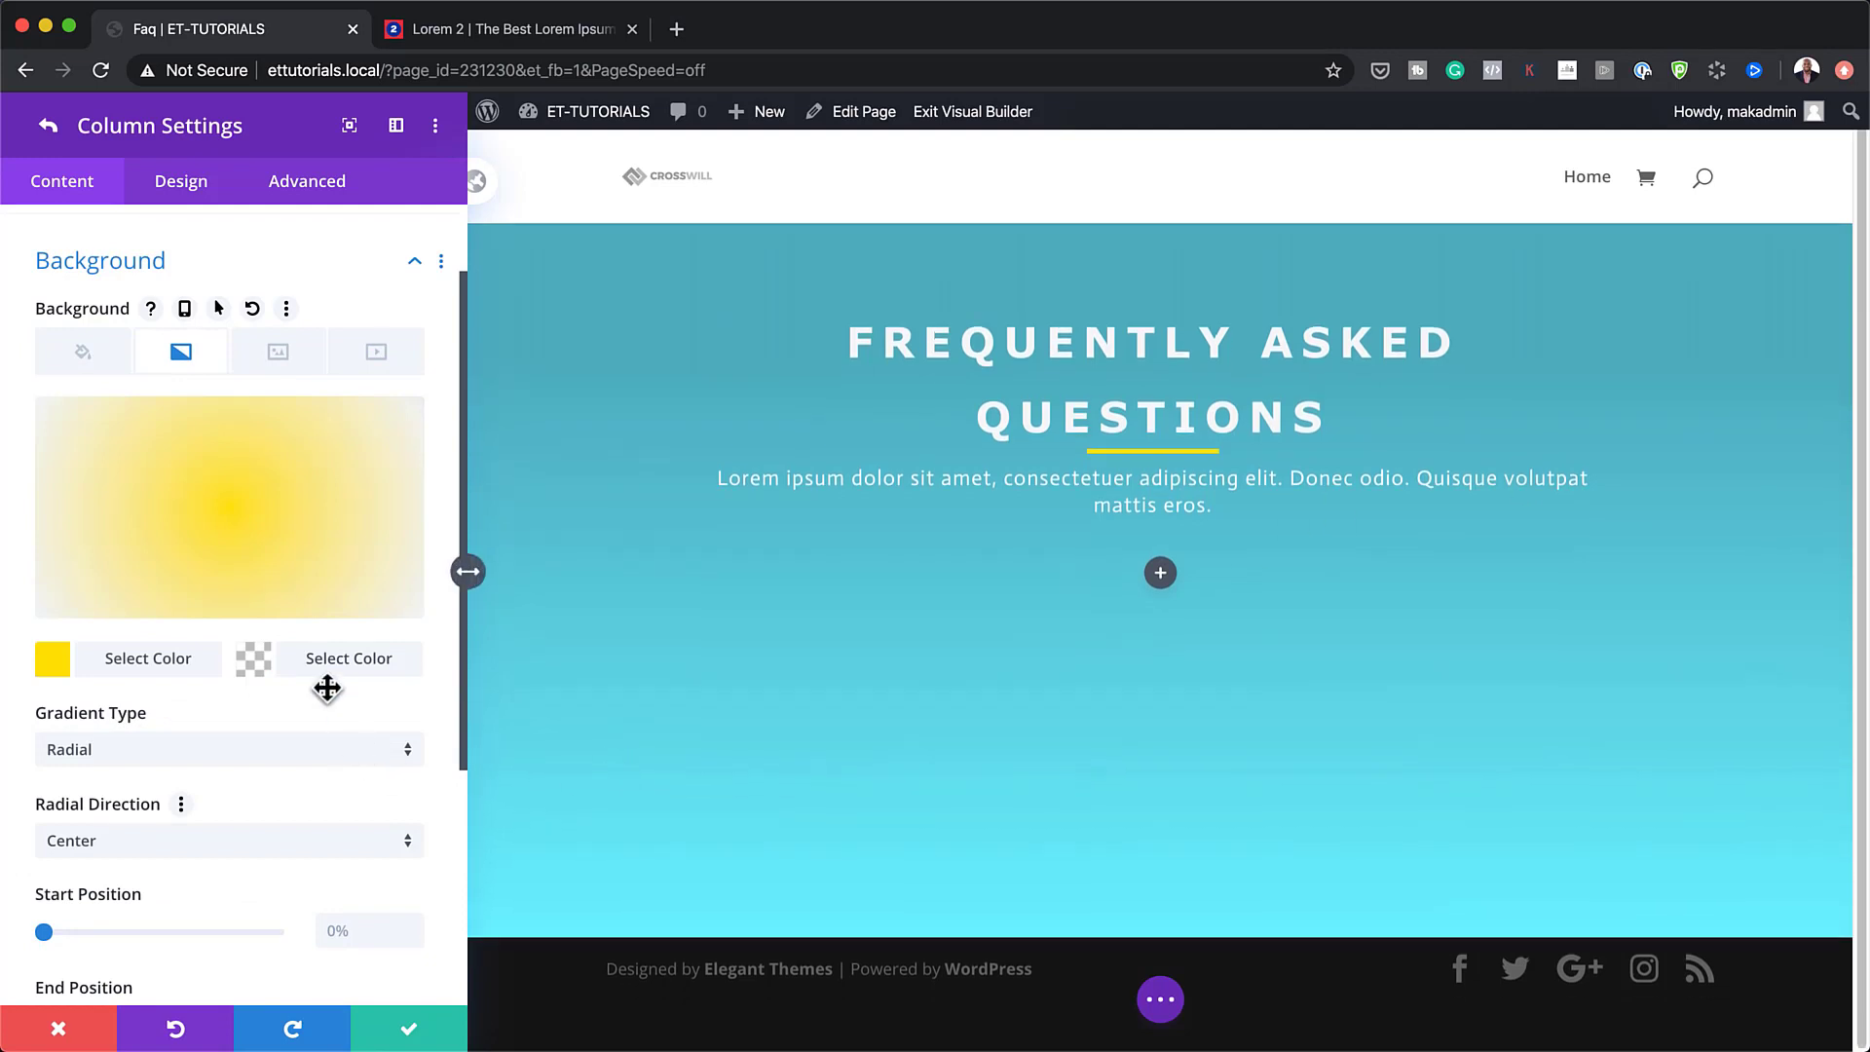
{"action": "scroll", "coordinate": [220, 905], "scroll_direction": "down", "scroll_amount": 3}
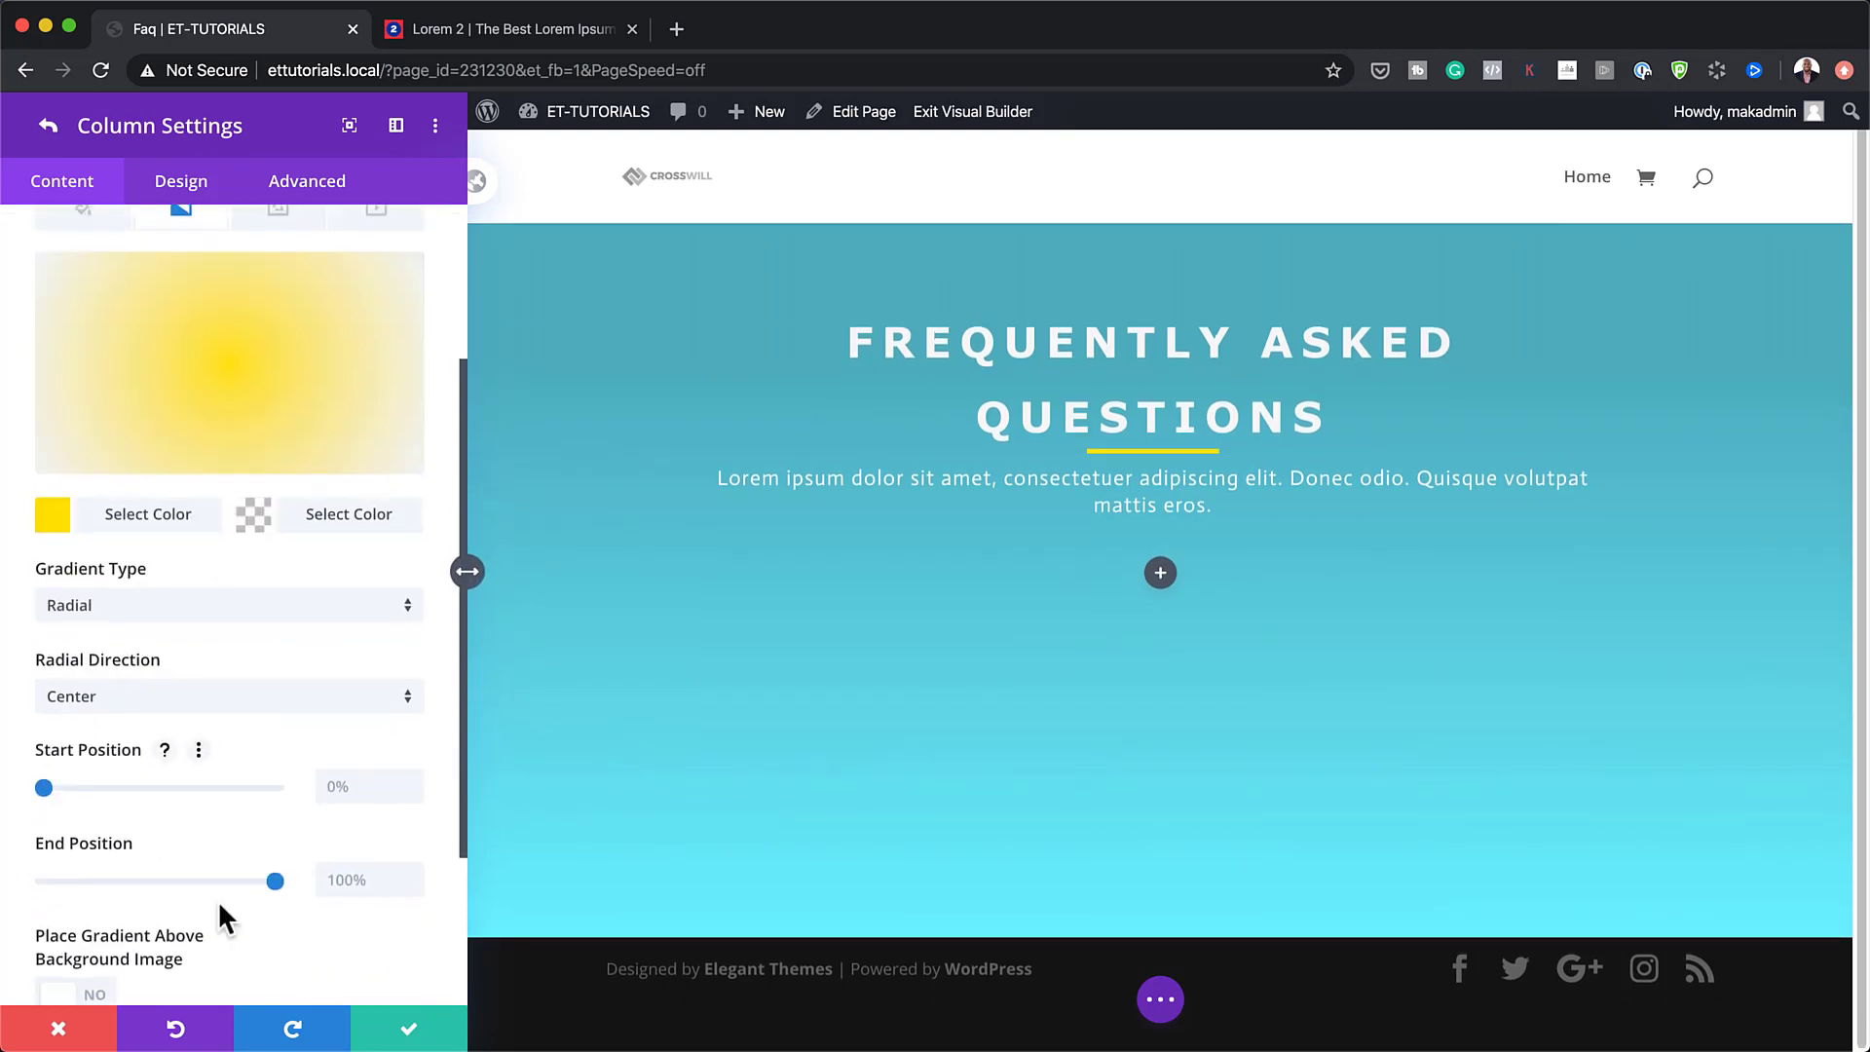
{"action": "left_click", "coordinate": [112, 706]}
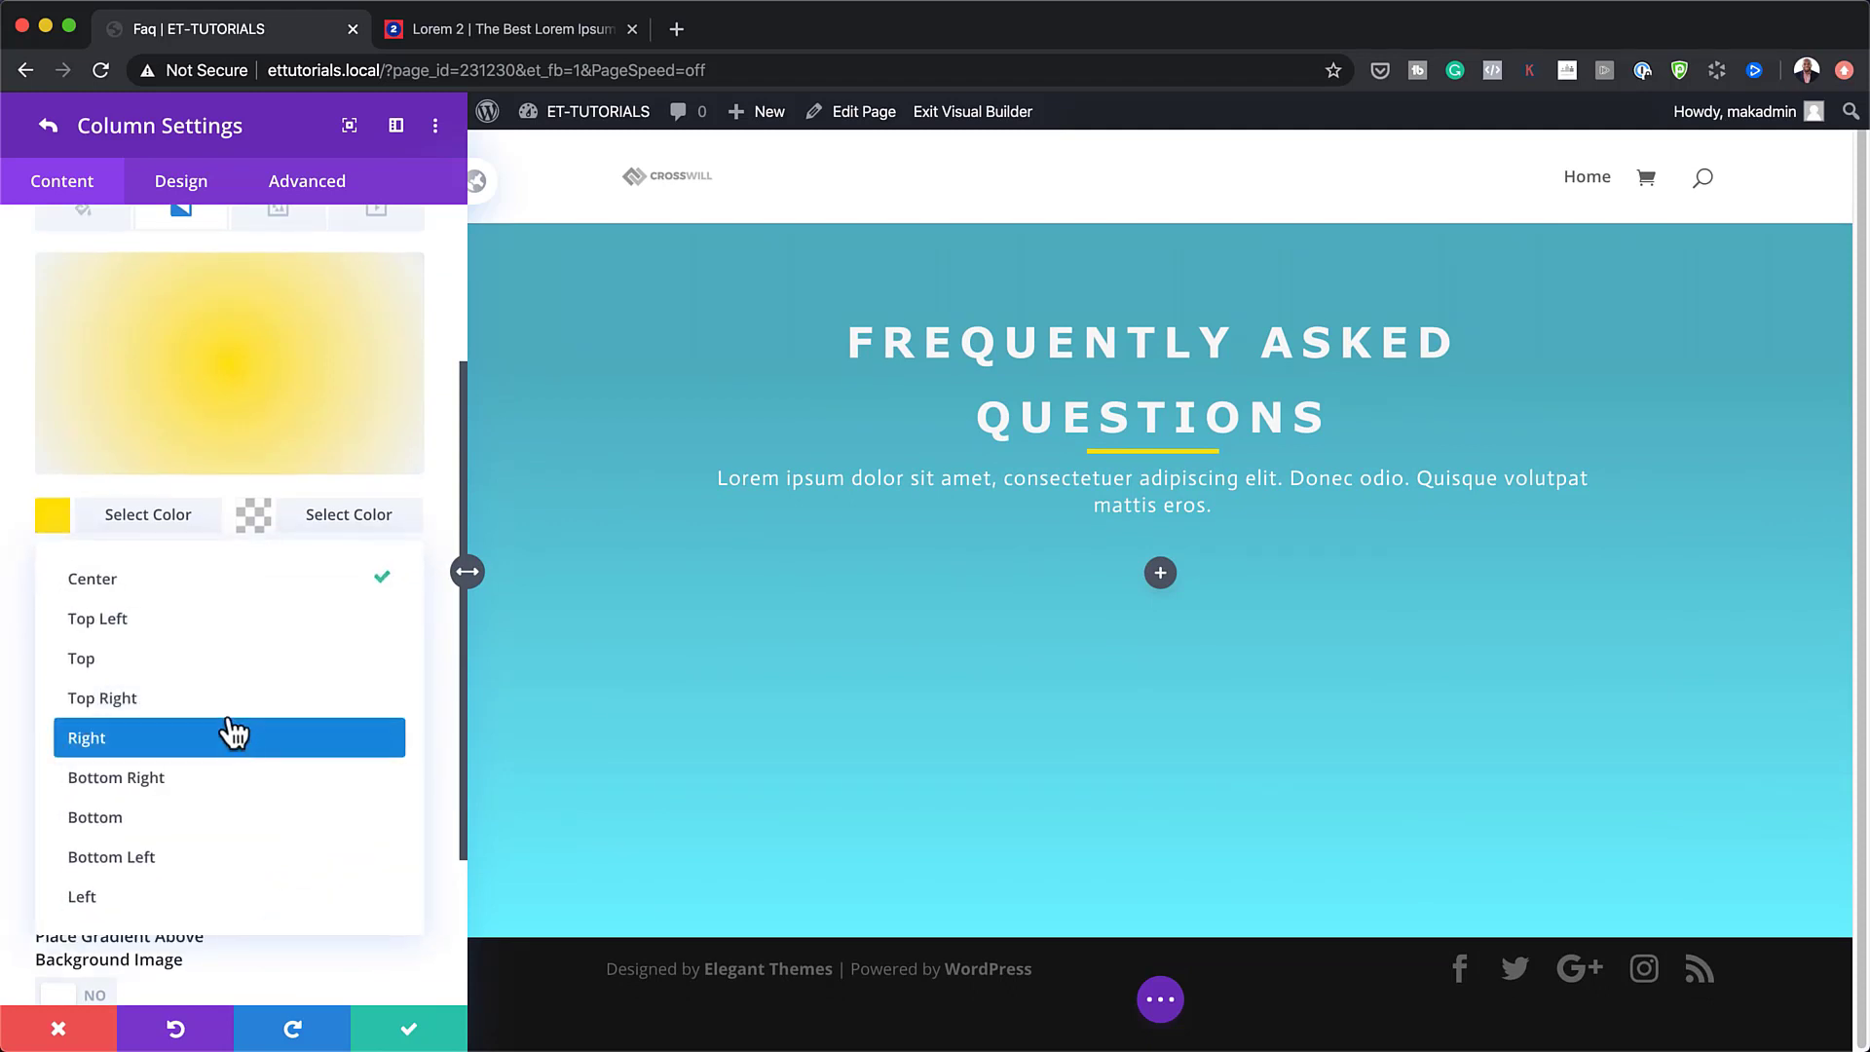
{"action": "left_click", "coordinate": [148, 621]}
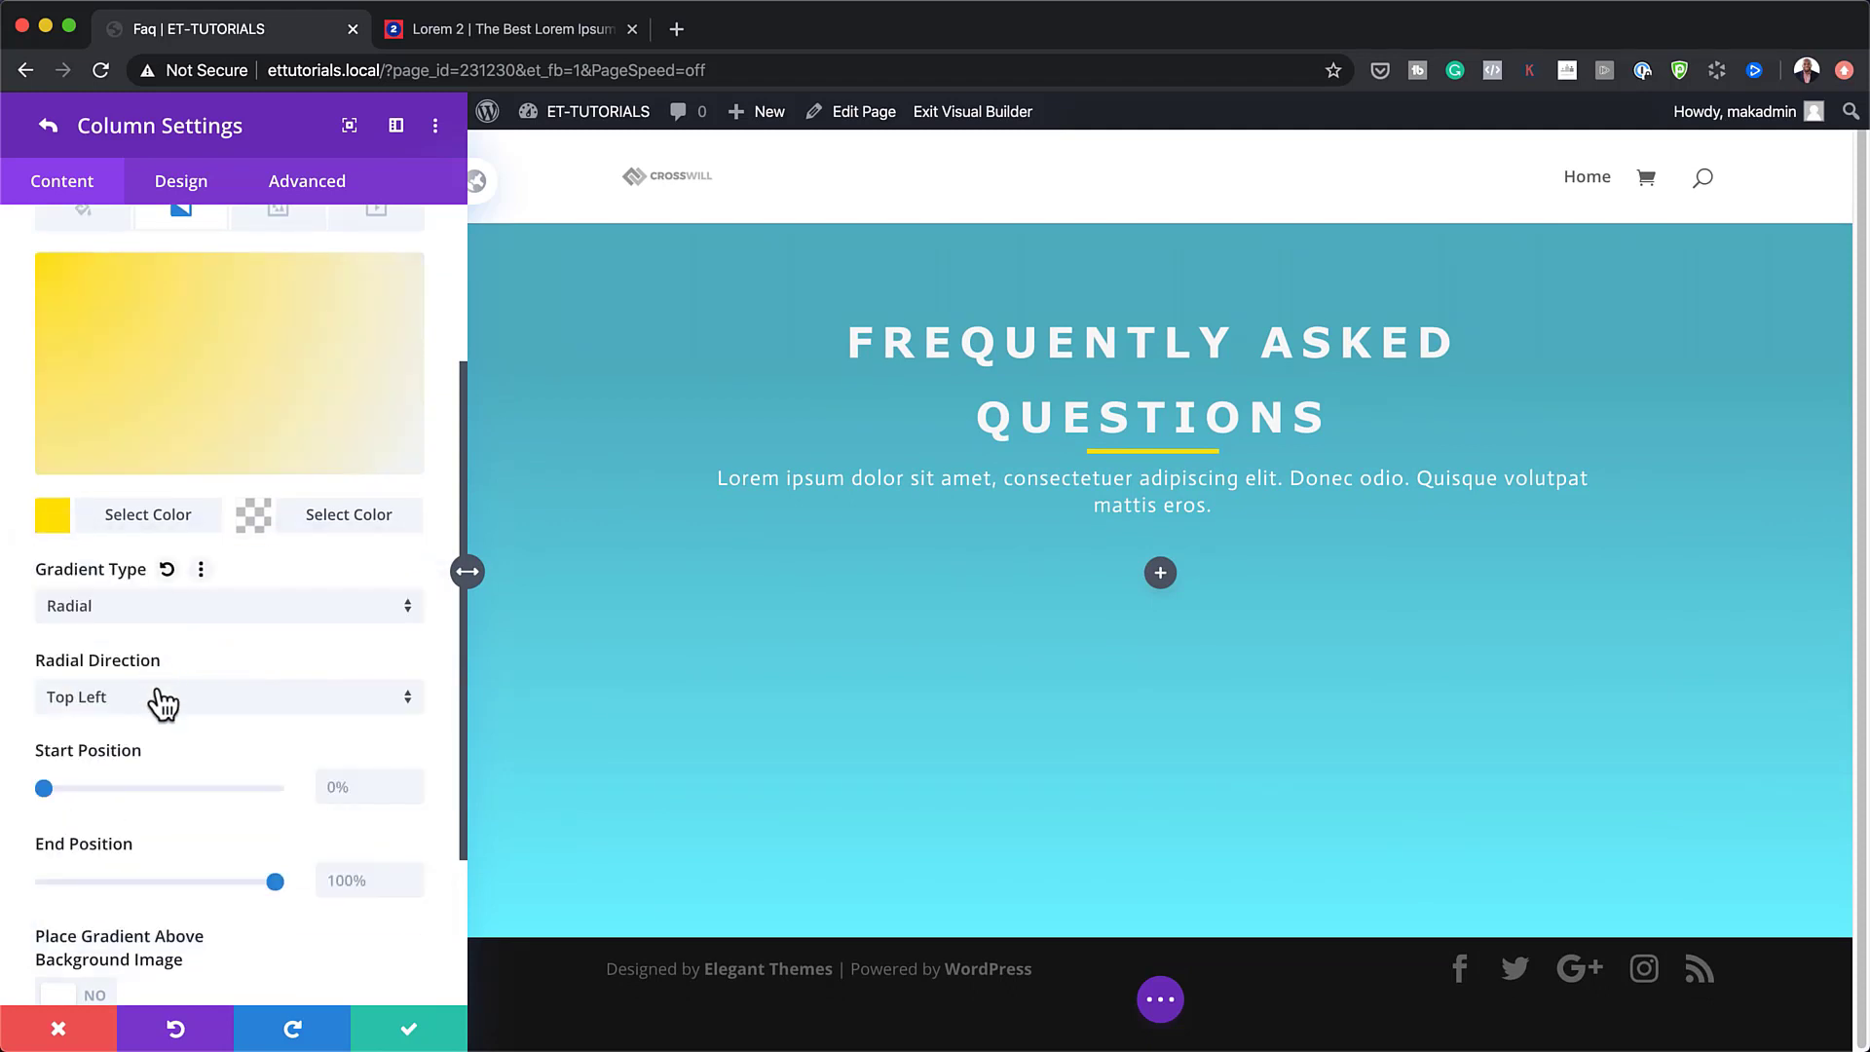
Set both the start and end positions of the column's gradient to 19%.
{"action": "scroll", "coordinate": [158, 700], "scroll_direction": "down", "scroll_amount": 4}
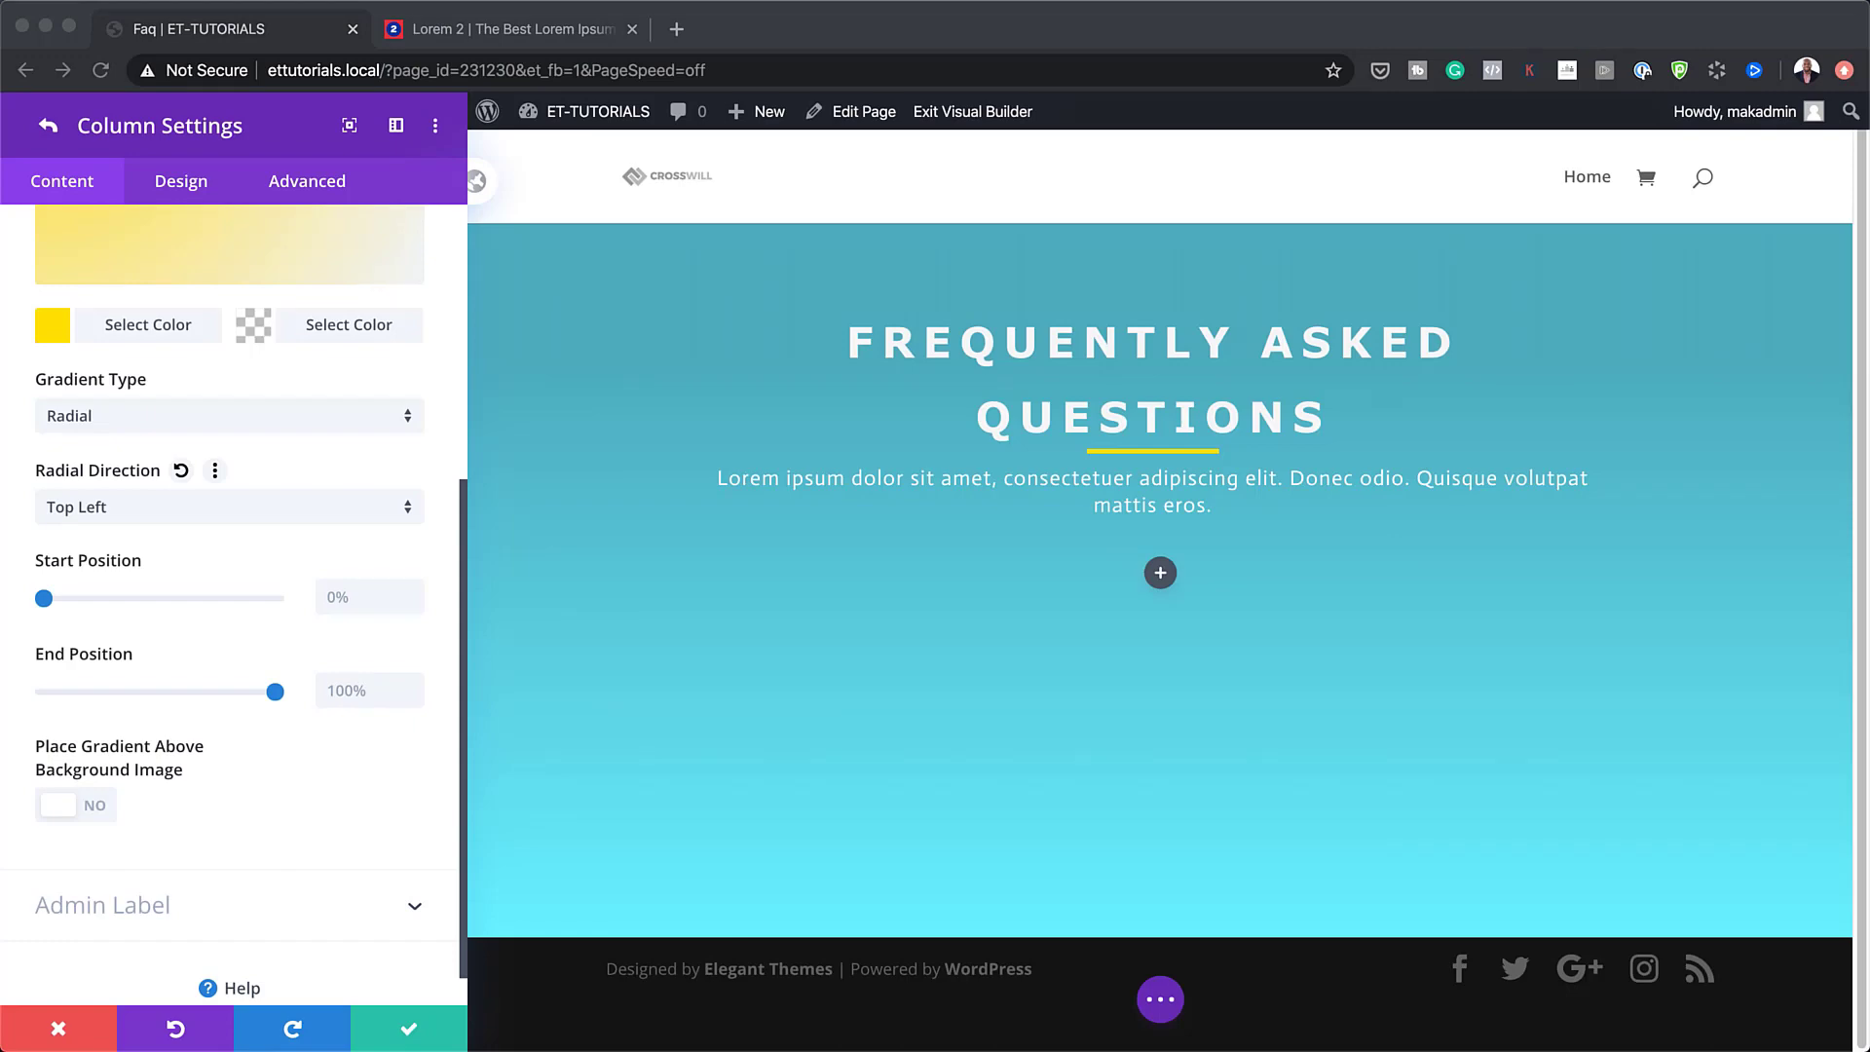
{"action": "left_click", "coordinate": [349, 591]}
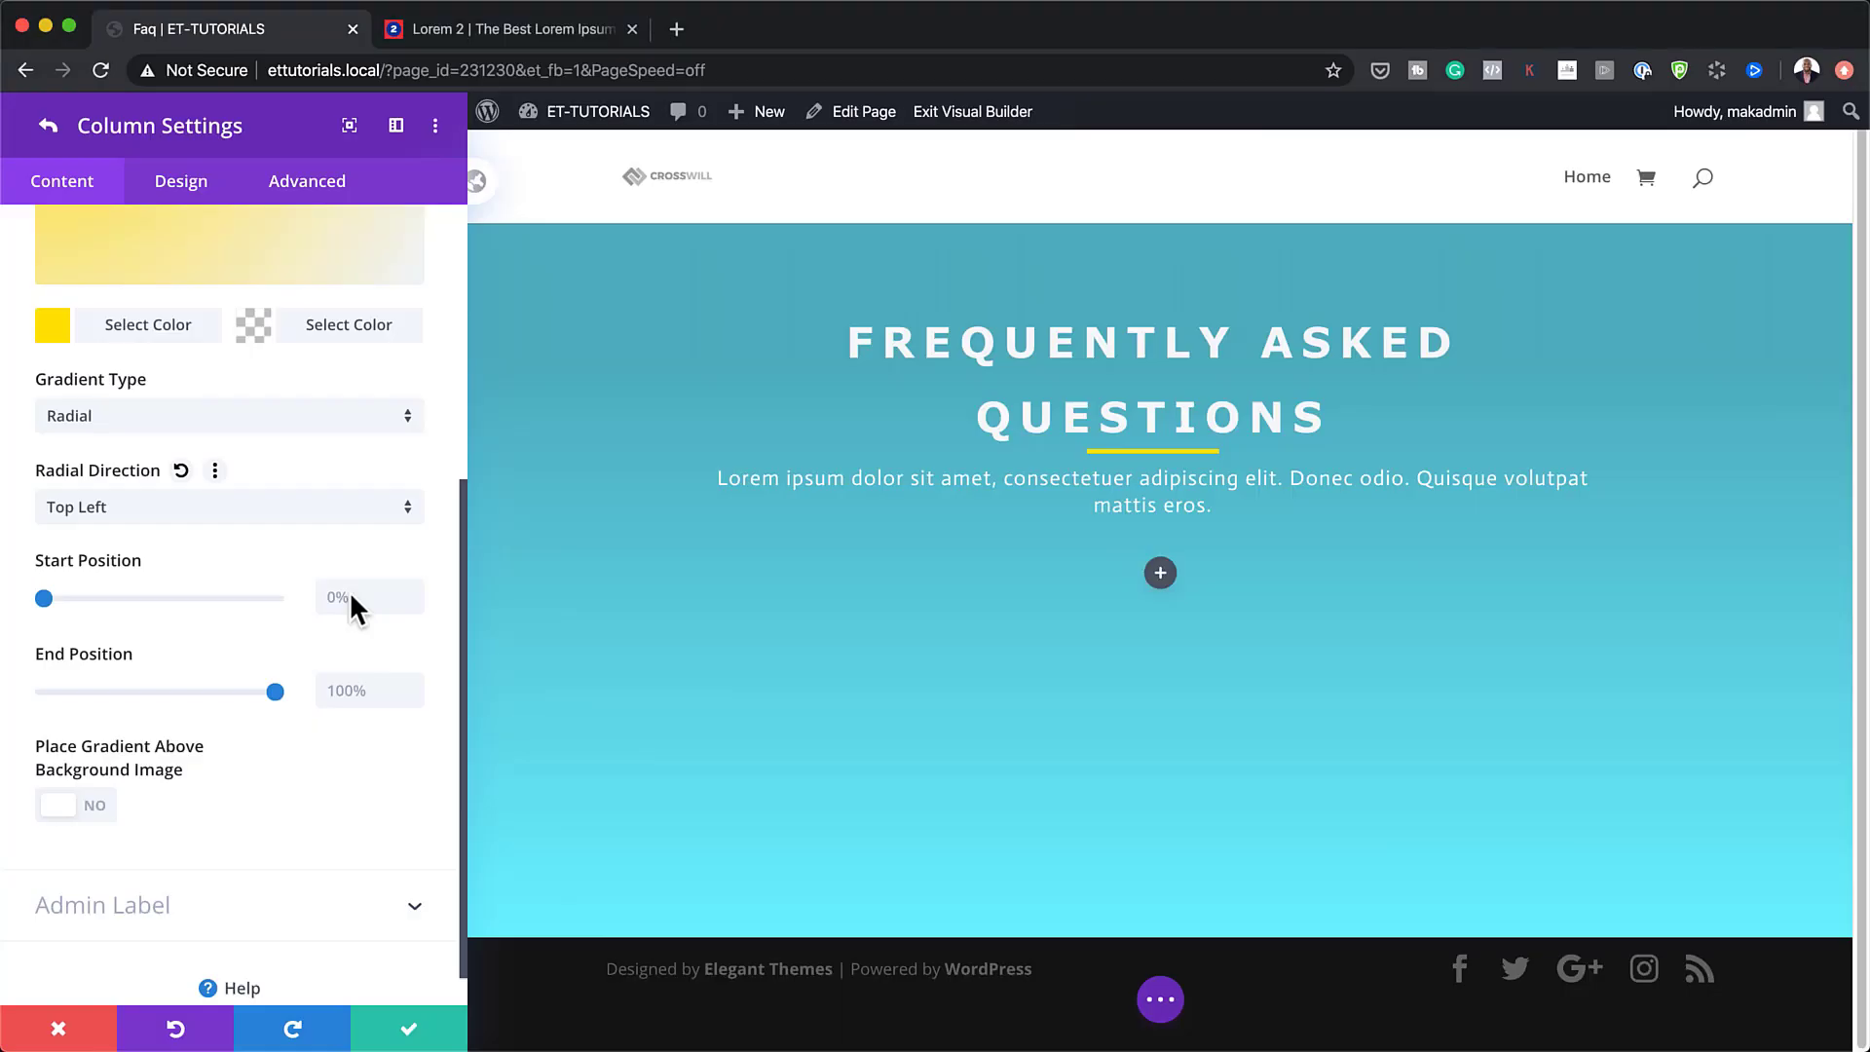
{"action": "left_click", "coordinate": [346, 692]}
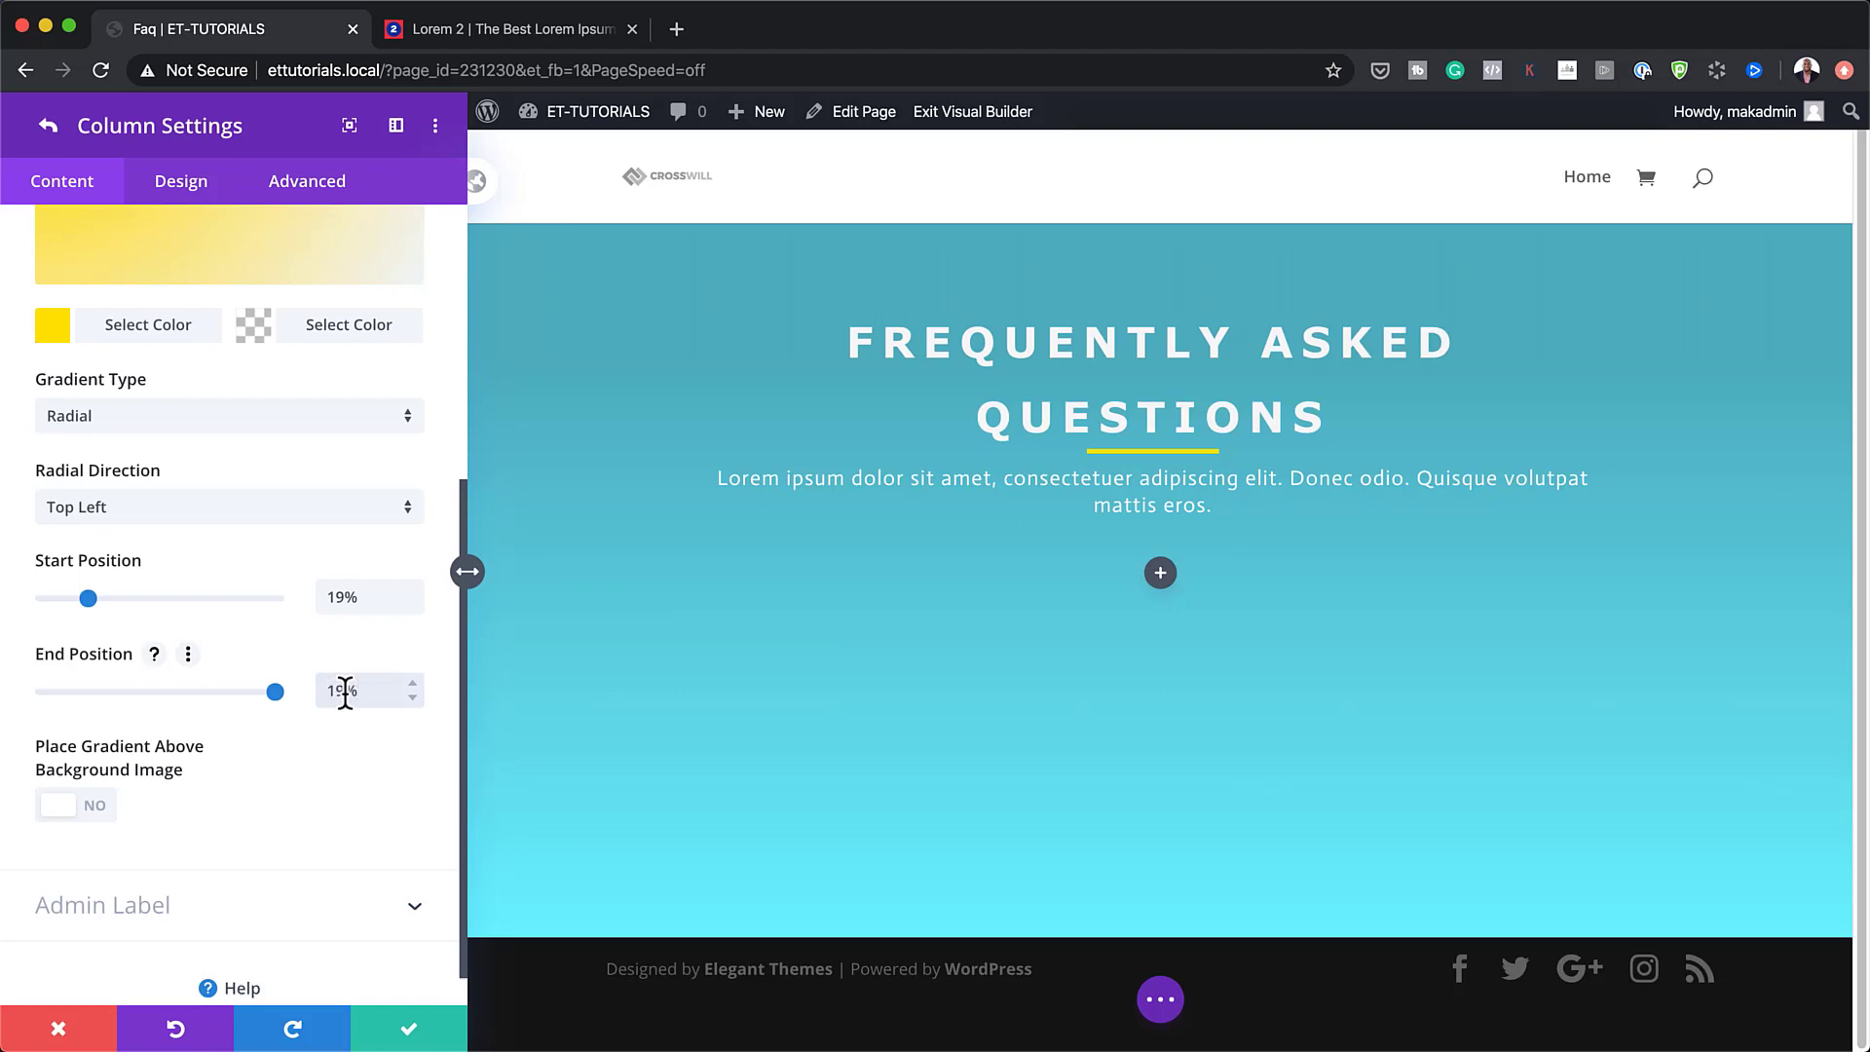
{"action": "scroll", "coordinate": [261, 535], "scroll_direction": "up", "scroll_amount": 3}
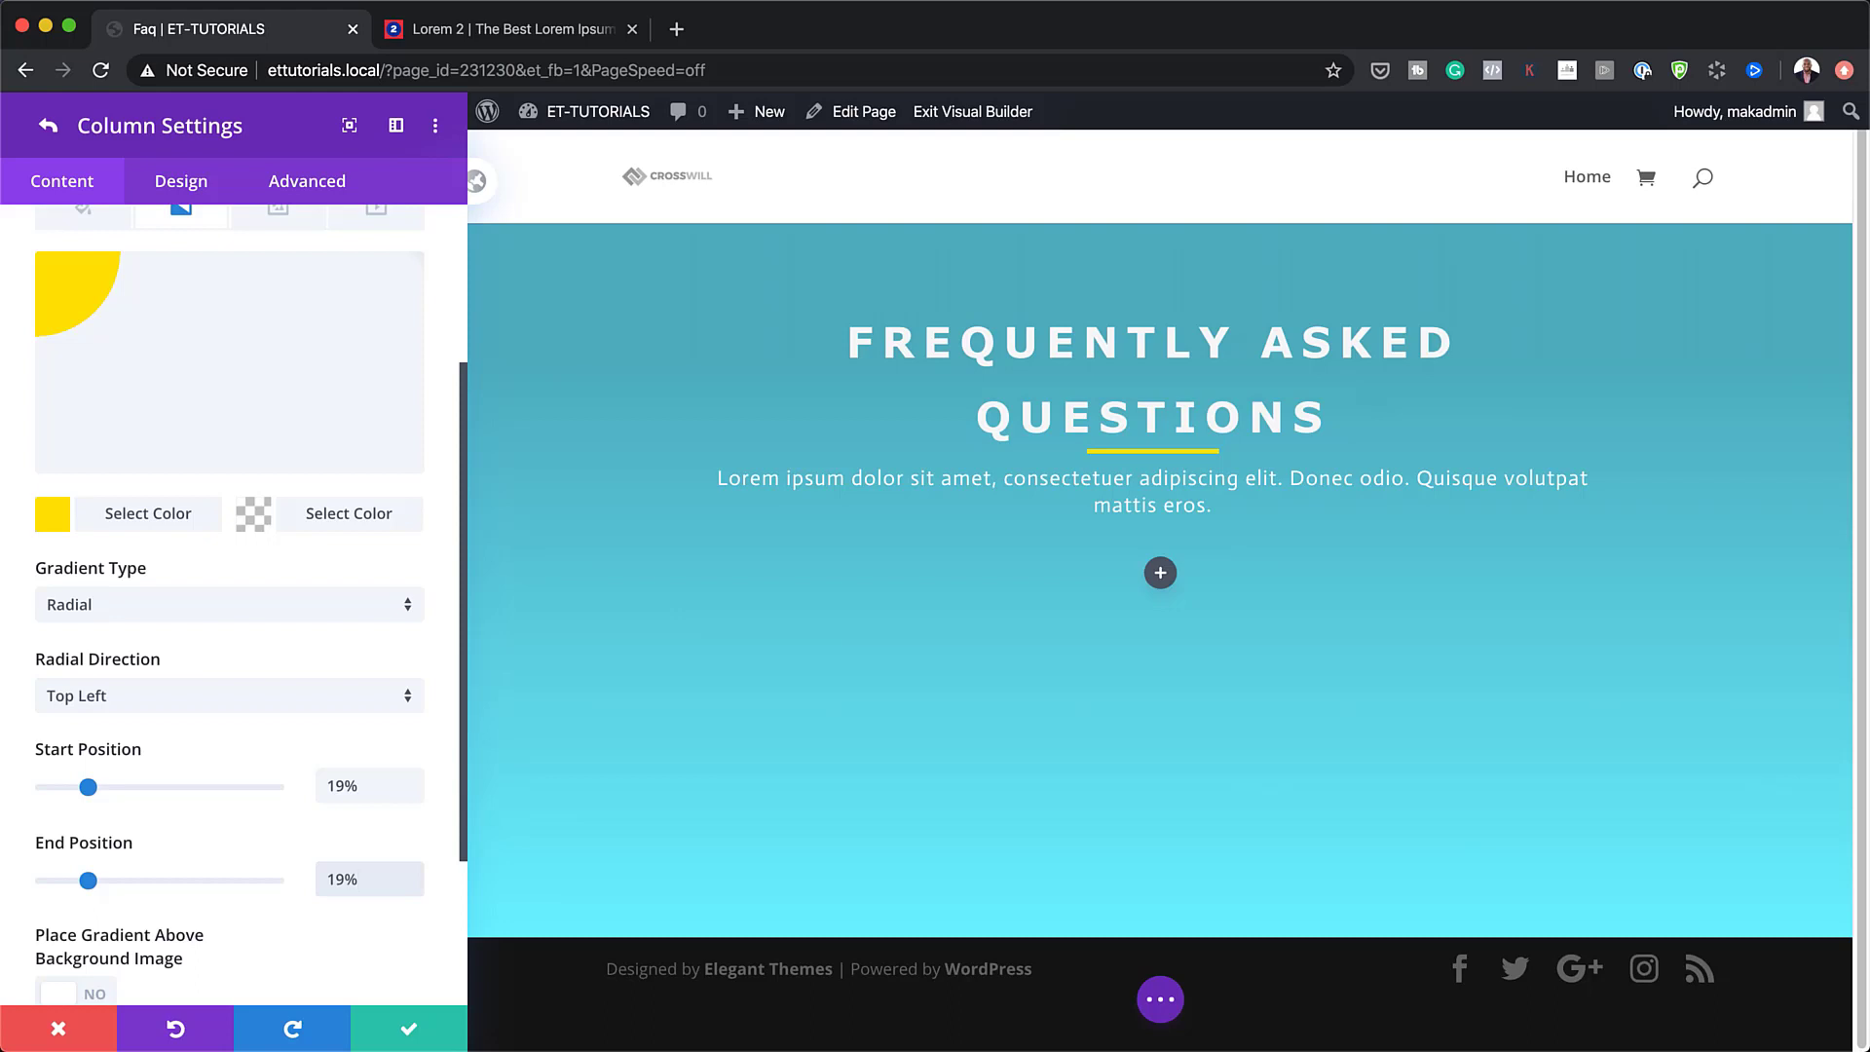
Set the column's padding to 0vw top and a linked 1vw left and right, and round all its corners by 1vw.
{"action": "left_click", "coordinate": [187, 181]}
{"action": "left_click", "coordinate": [109, 294]}
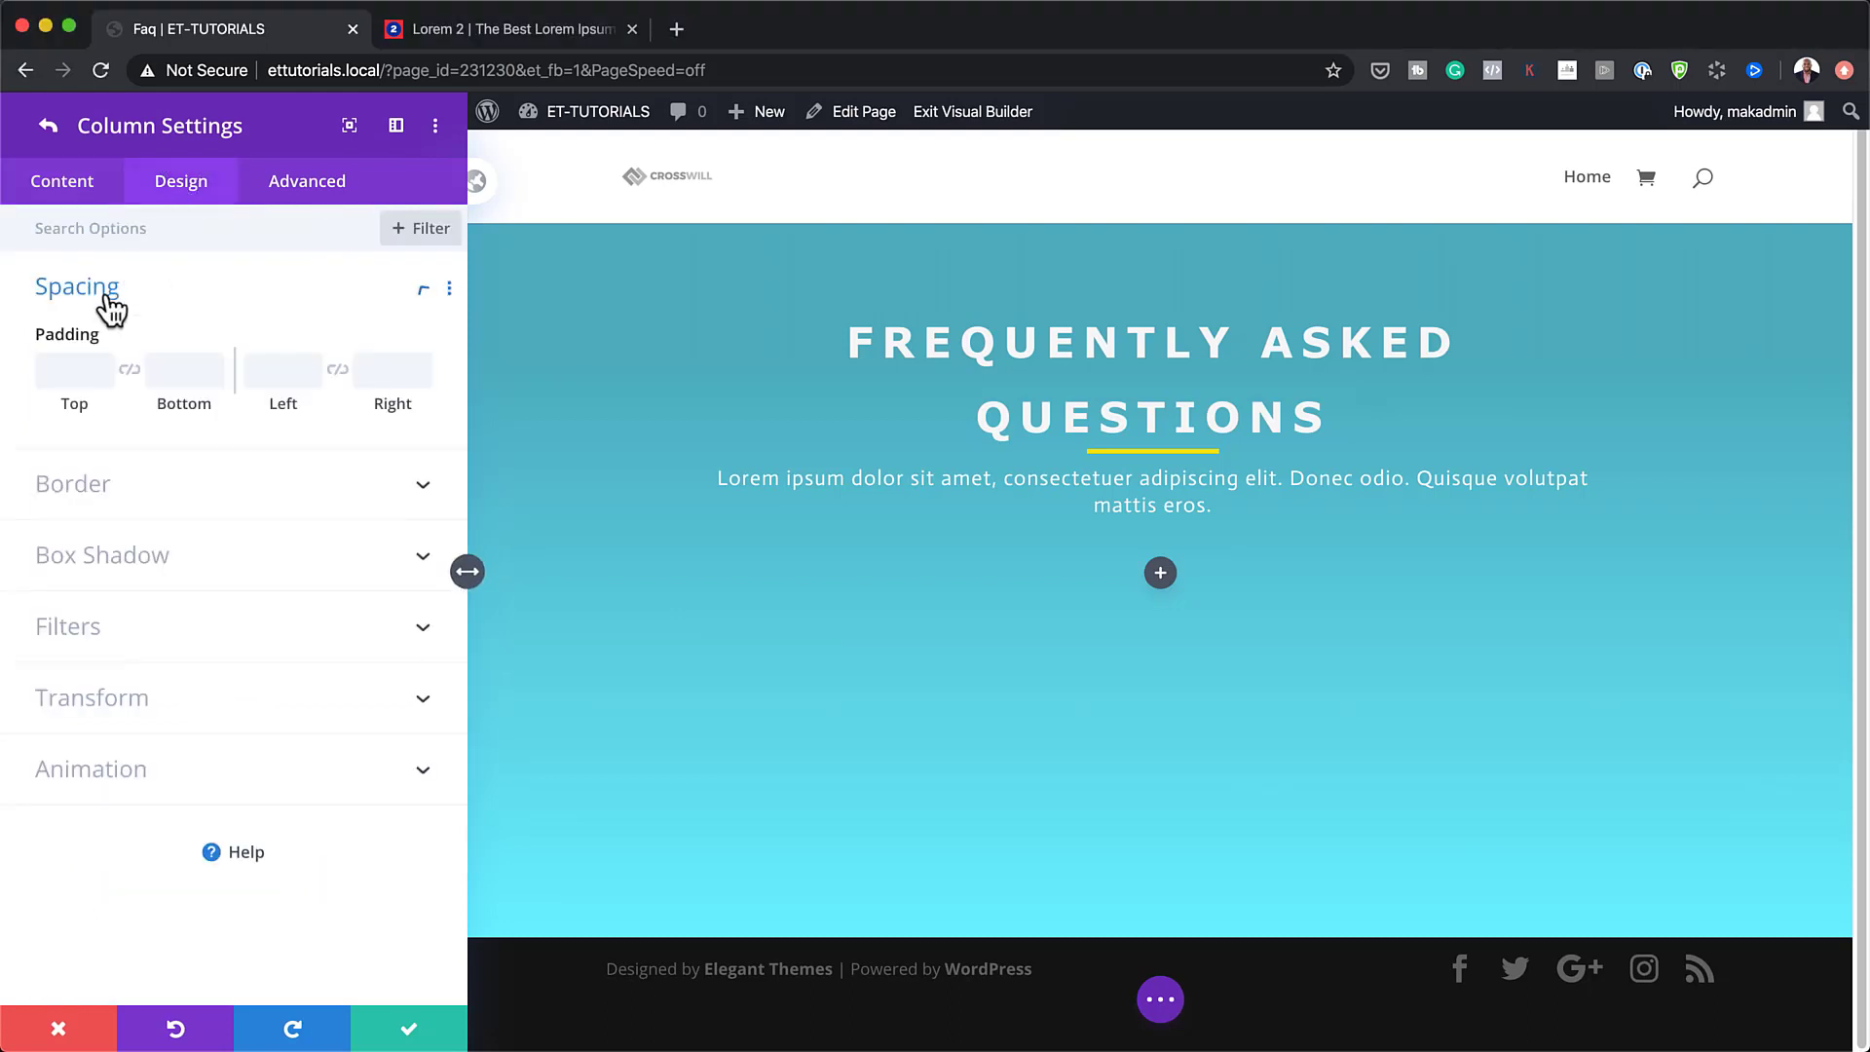
{"action": "left_click", "coordinate": [78, 373]}
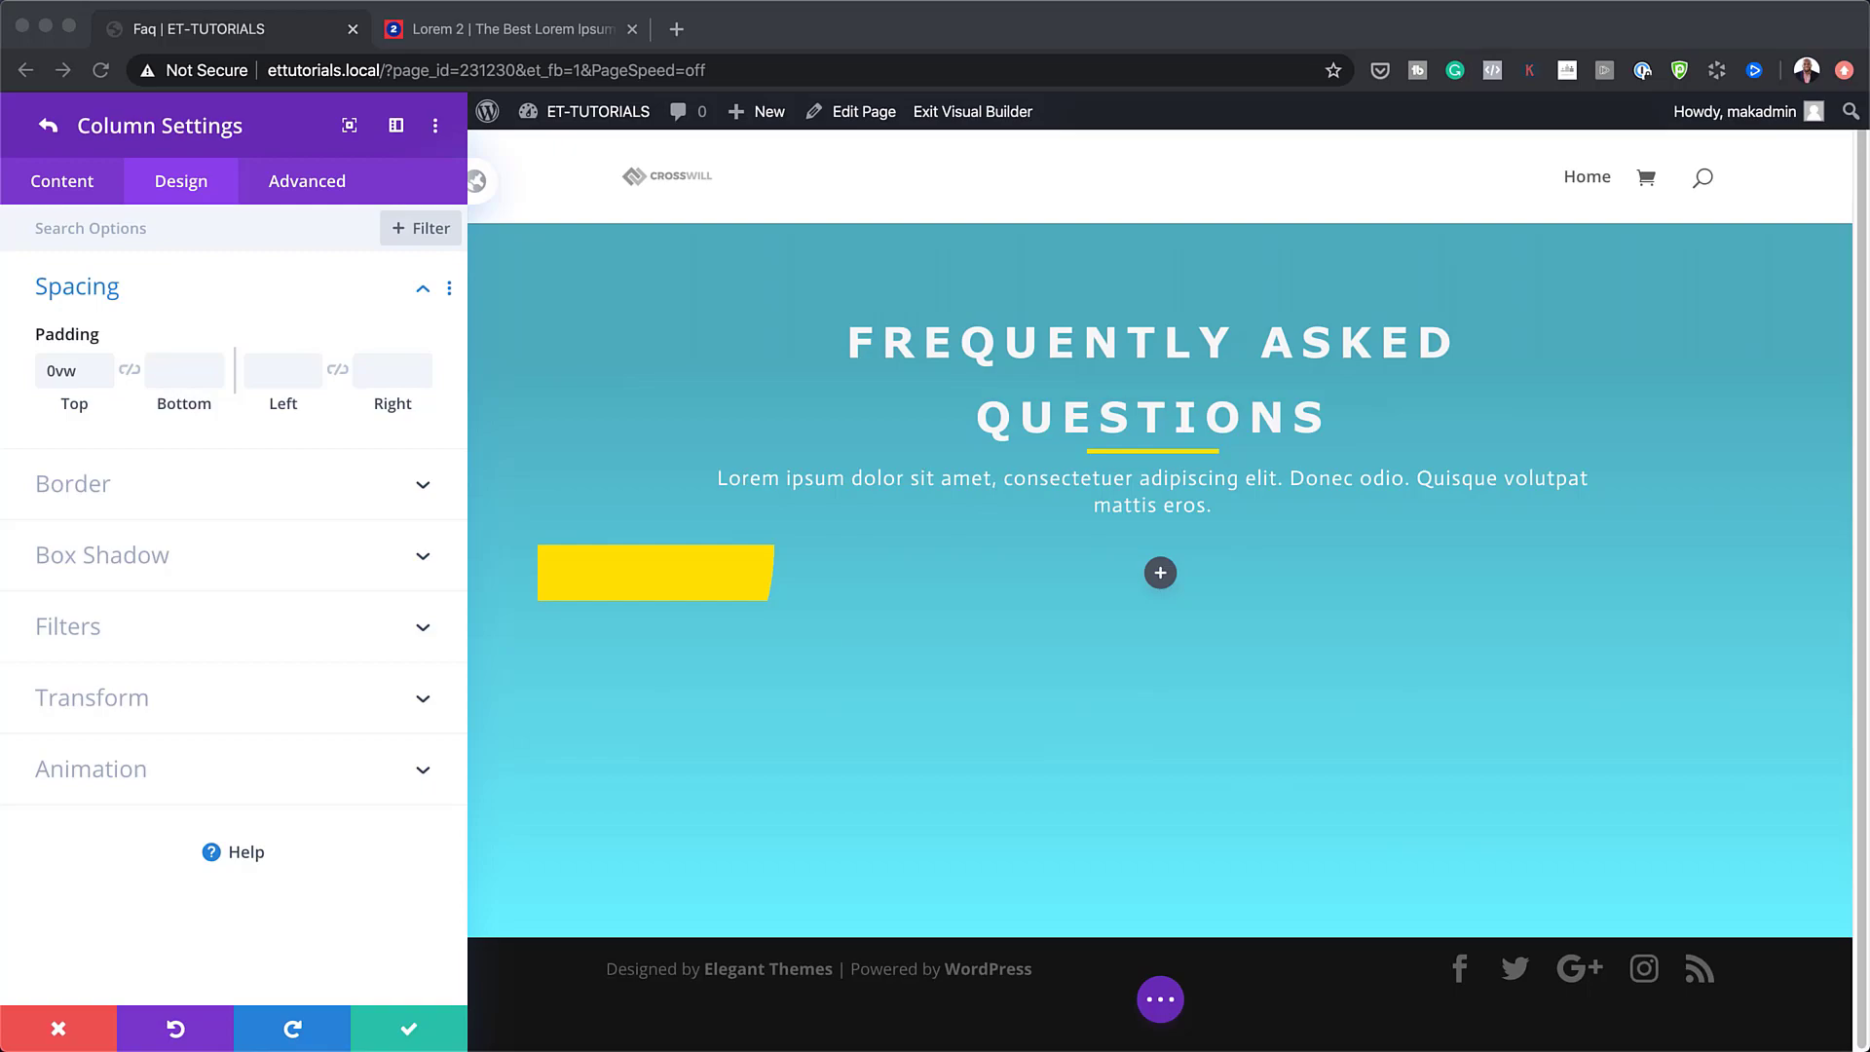
{"action": "left_click", "coordinate": [283, 376]}
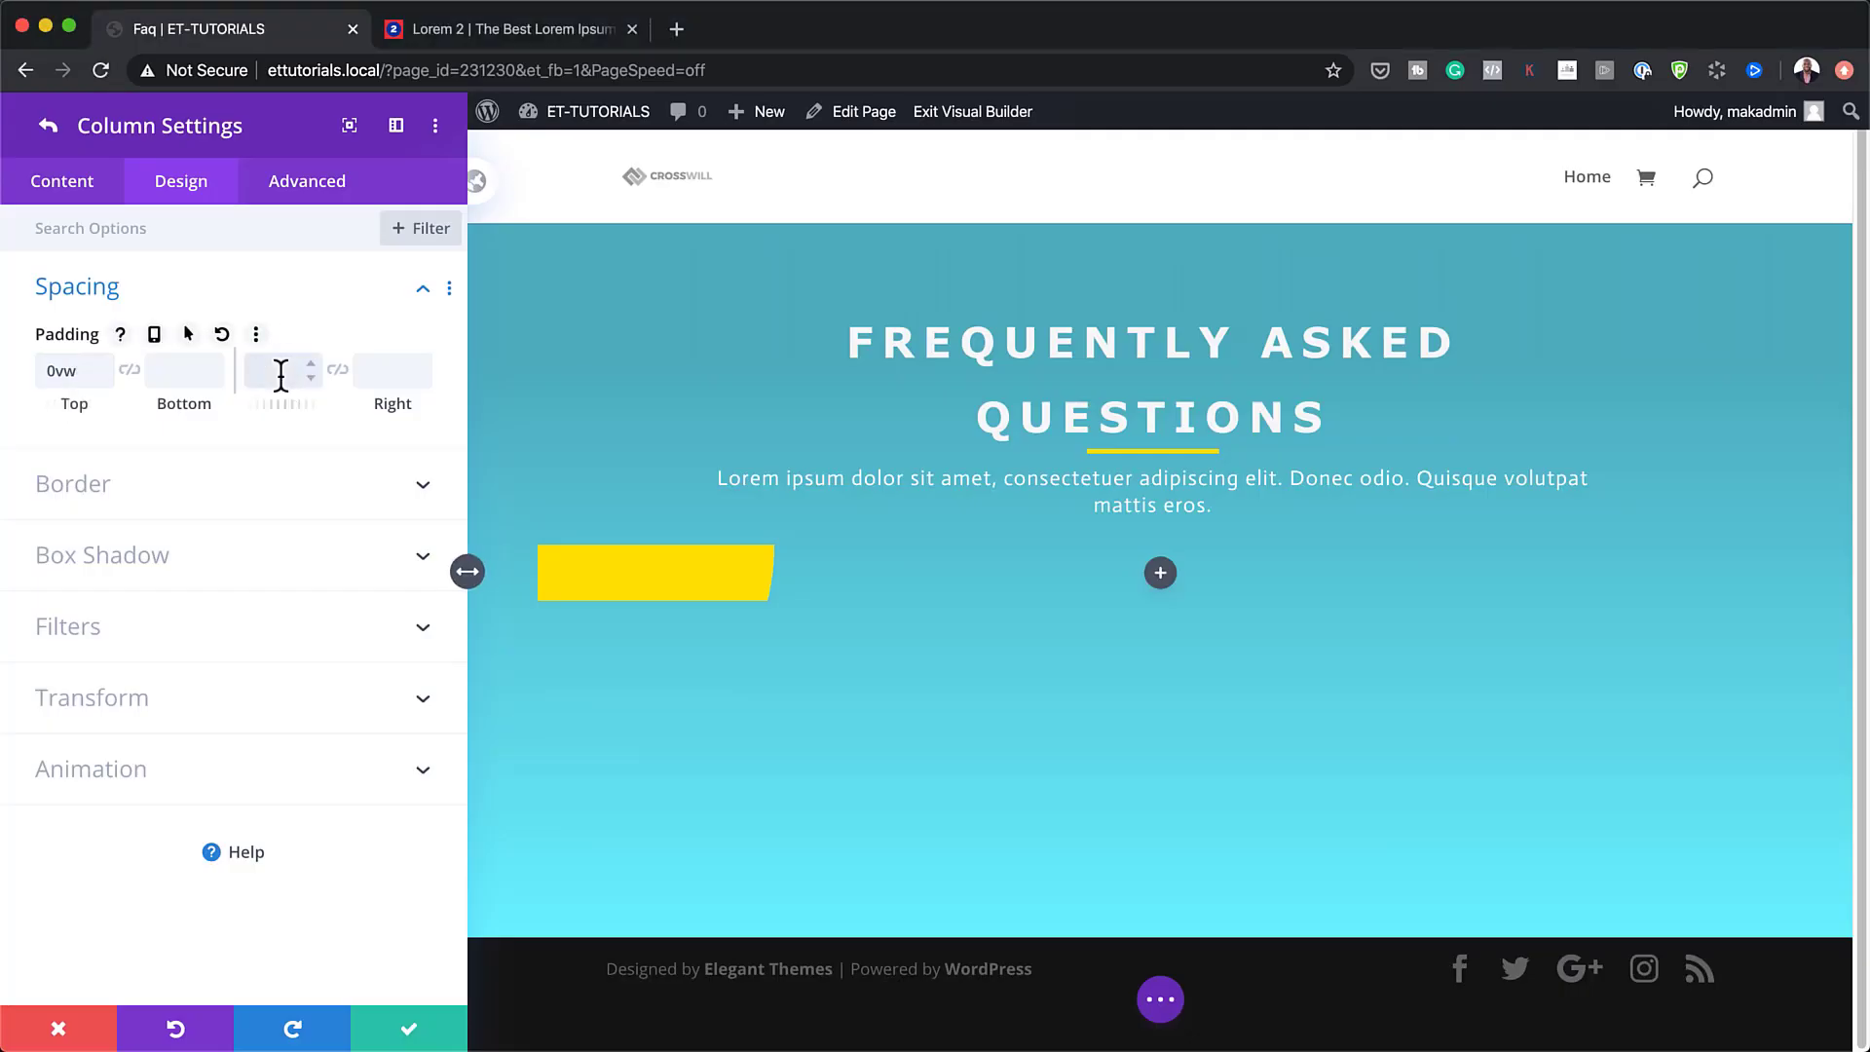
{"action": "type", "text": "1vw"}
{"action": "left_click", "coordinate": [337, 371]}
{"action": "left_click", "coordinate": [76, 498]}
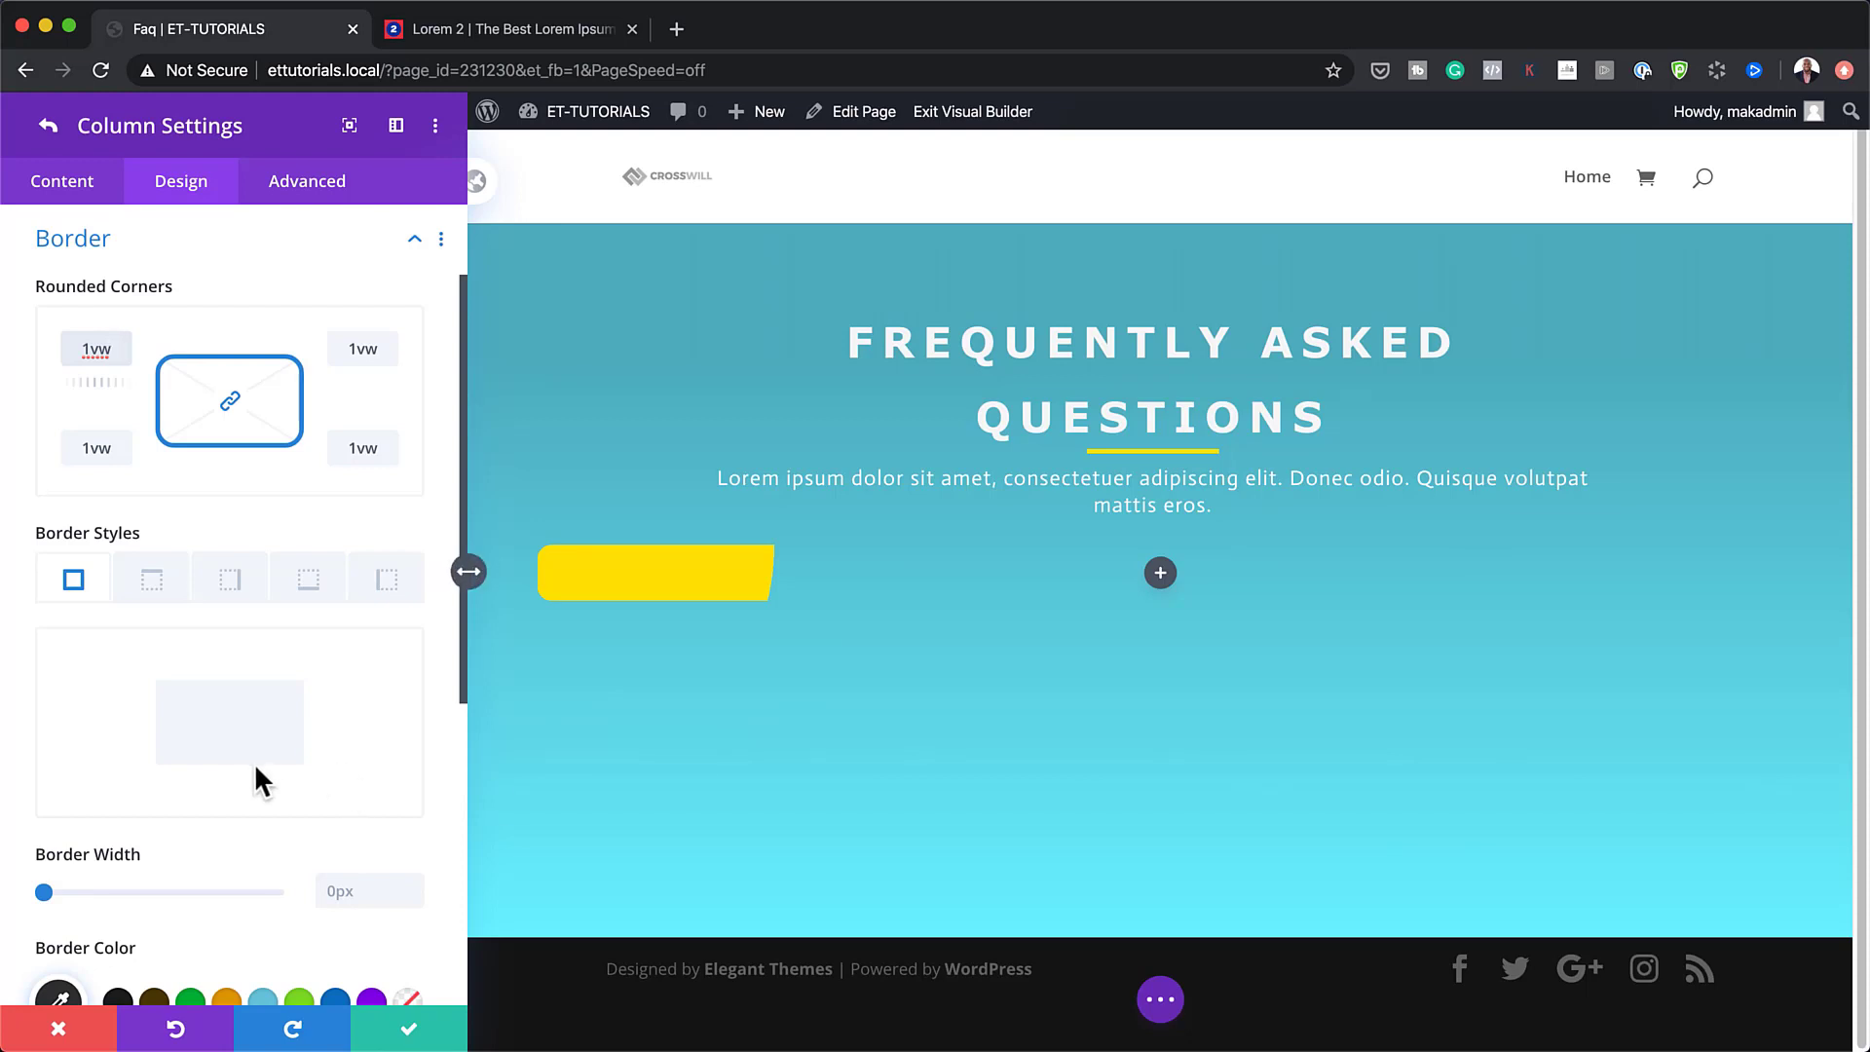
Unlink the column's translate axes and set only its vertical translation to 4vw.
{"action": "scroll", "coordinate": [253, 774], "scroll_direction": "down", "scroll_amount": 6}
{"action": "left_click", "coordinate": [123, 823]}
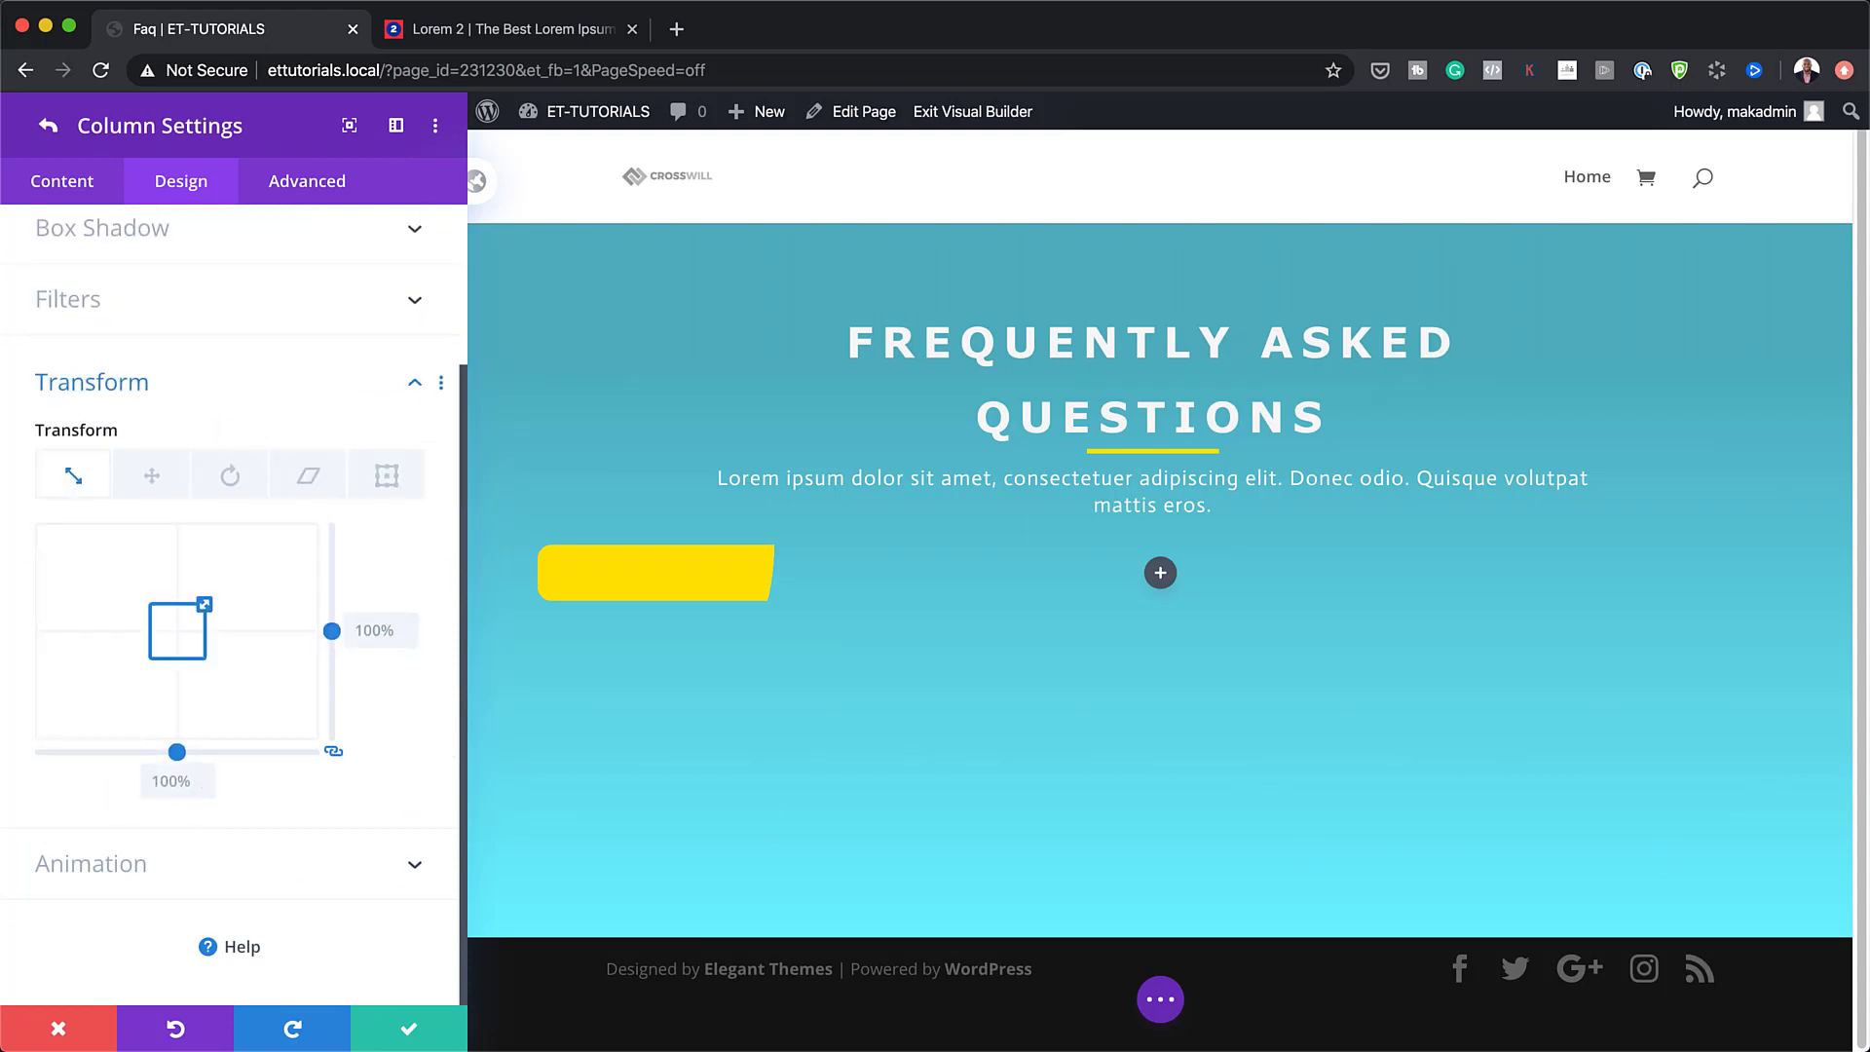
{"action": "left_click", "coordinate": [153, 487]}
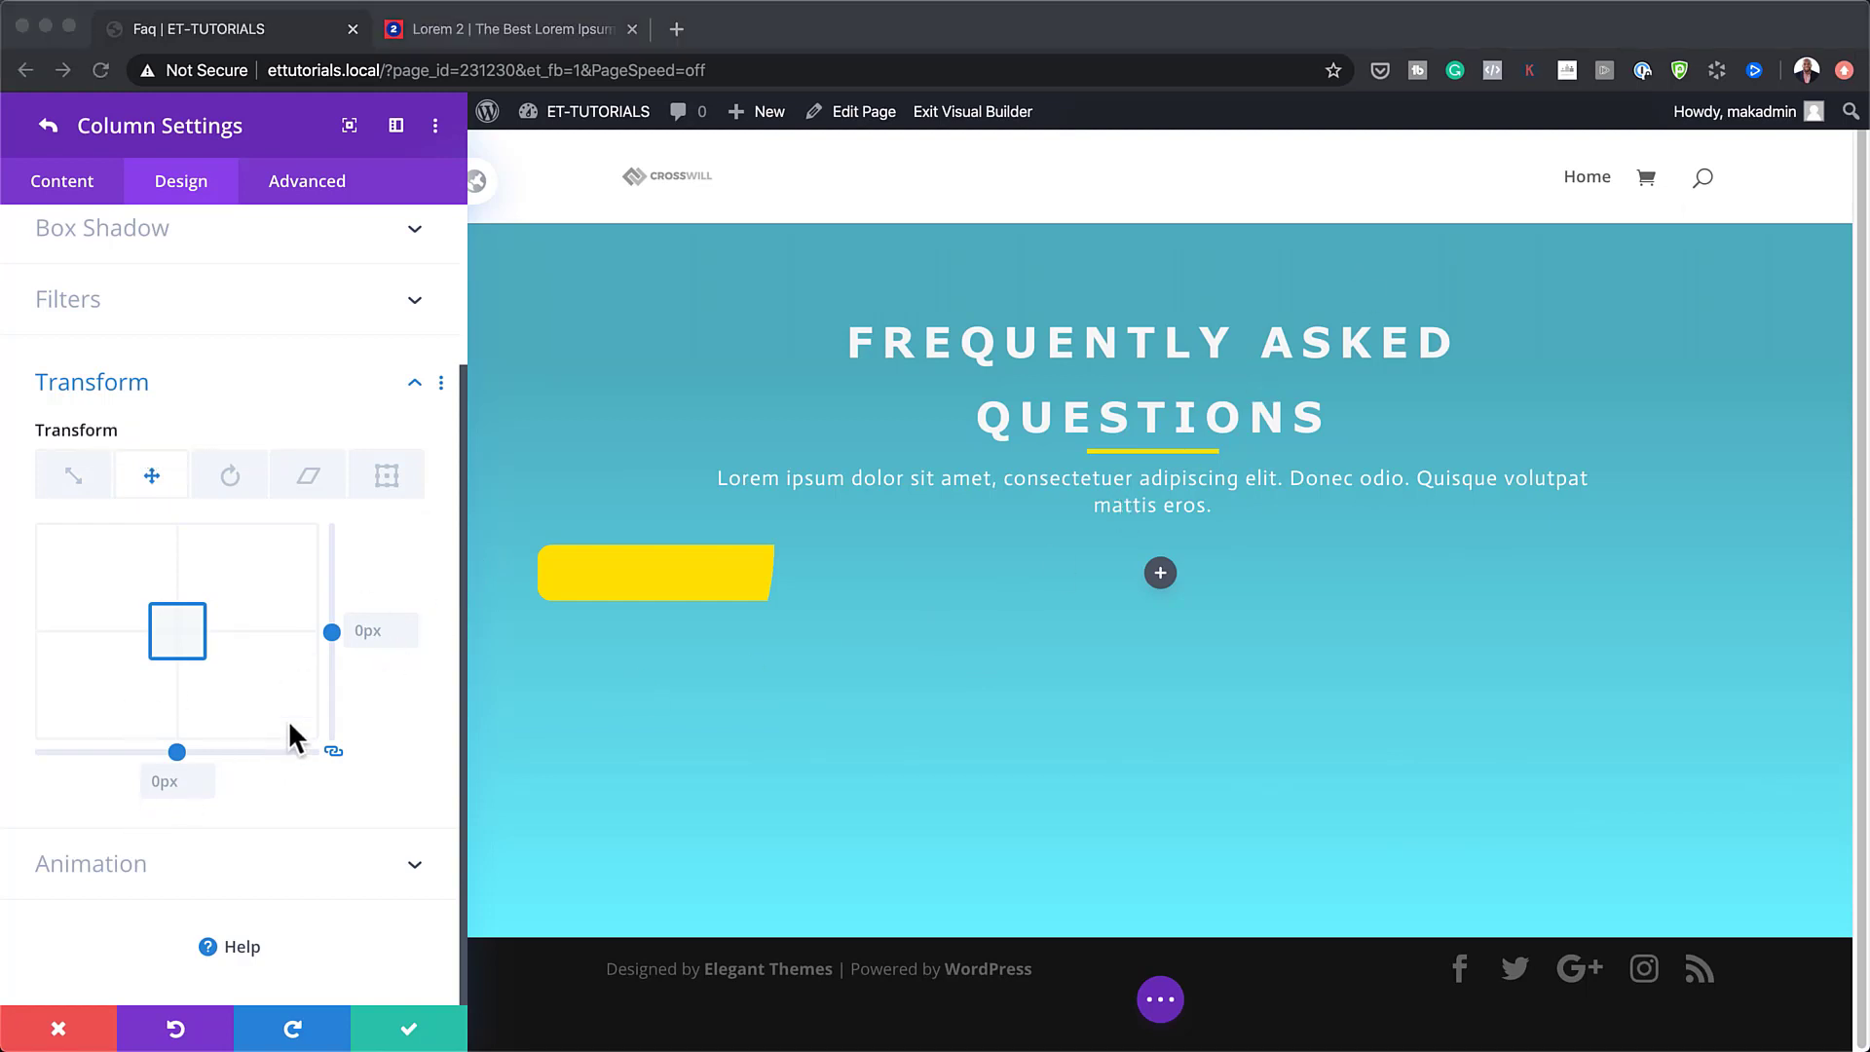
{"action": "left_click", "coordinate": [334, 750]}
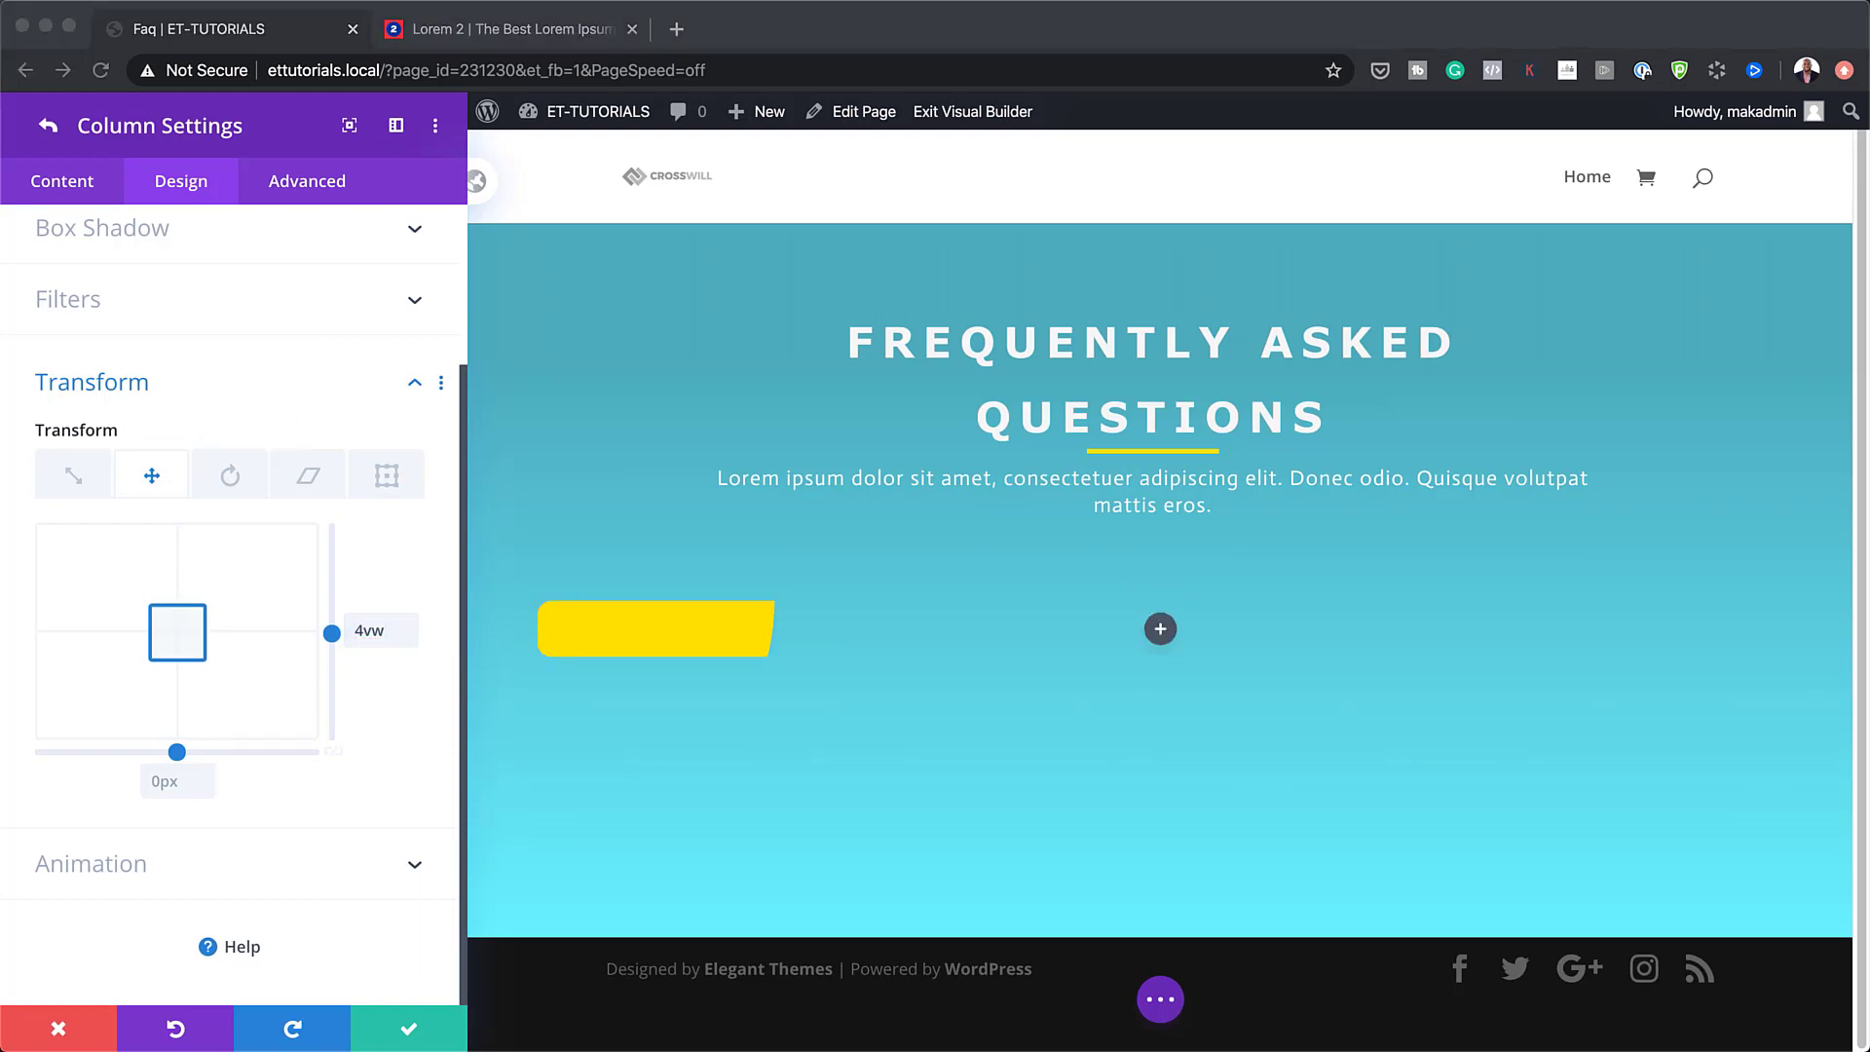
Enable hover and responsive values for the column's transform and set the vertical translation to 0vw for tablet and phone.
{"action": "left_click", "coordinate": [214, 418]}
{"action": "mouse_move", "coordinate": [131, 440]}
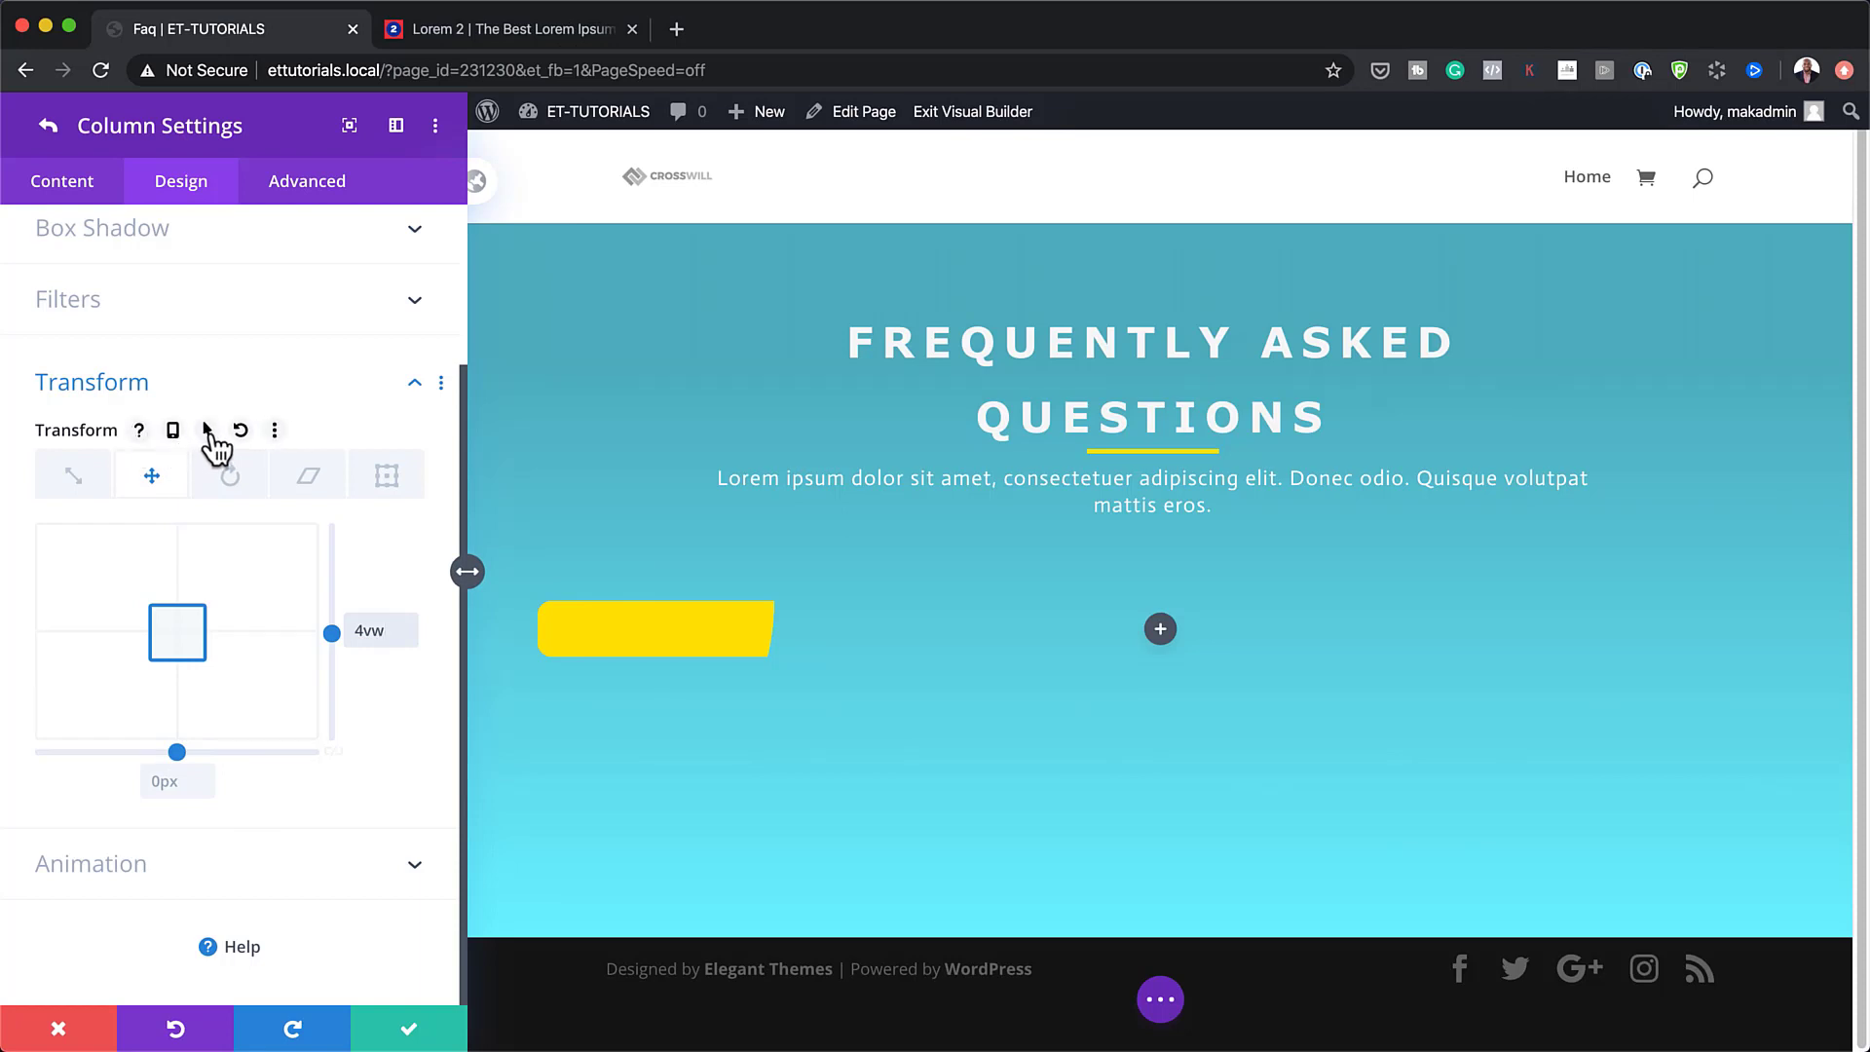
{"action": "left_click", "coordinate": [207, 431]}
{"action": "left_click", "coordinate": [353, 481]}
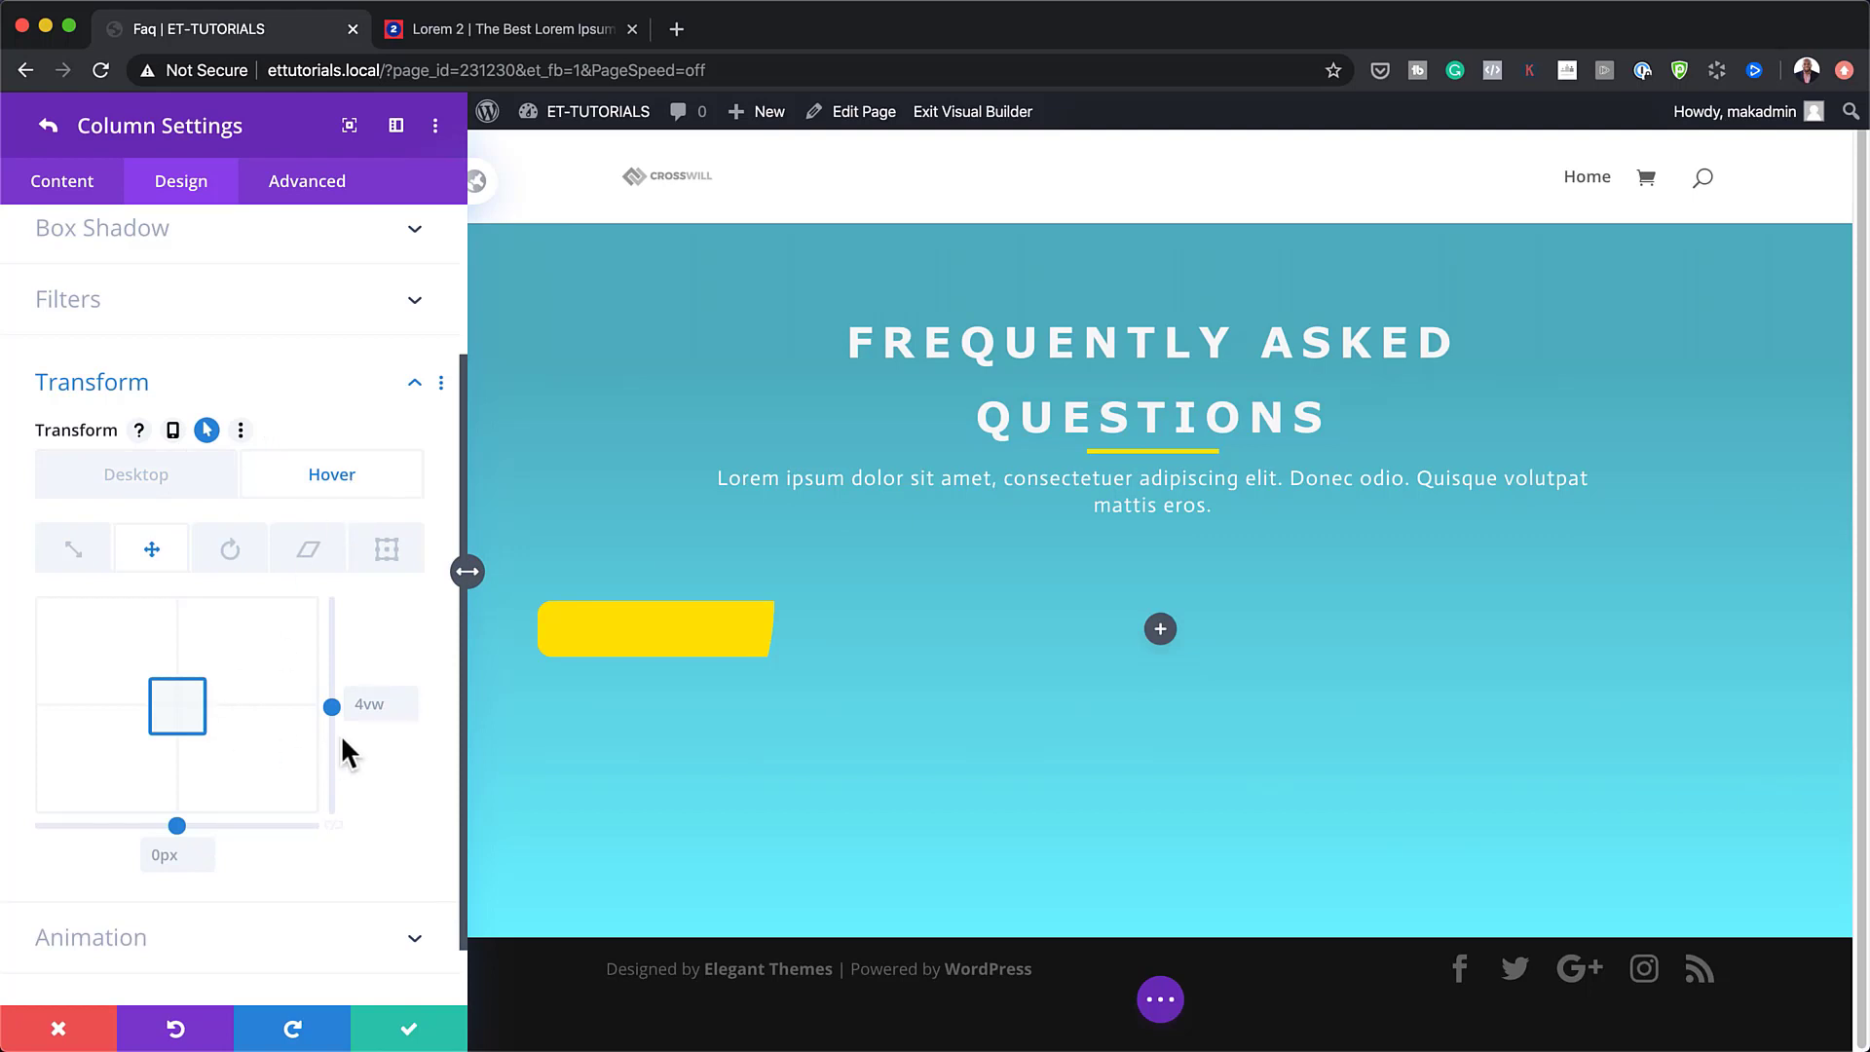
{"action": "left_click", "coordinate": [173, 431]}
{"action": "left_click", "coordinate": [285, 477]}
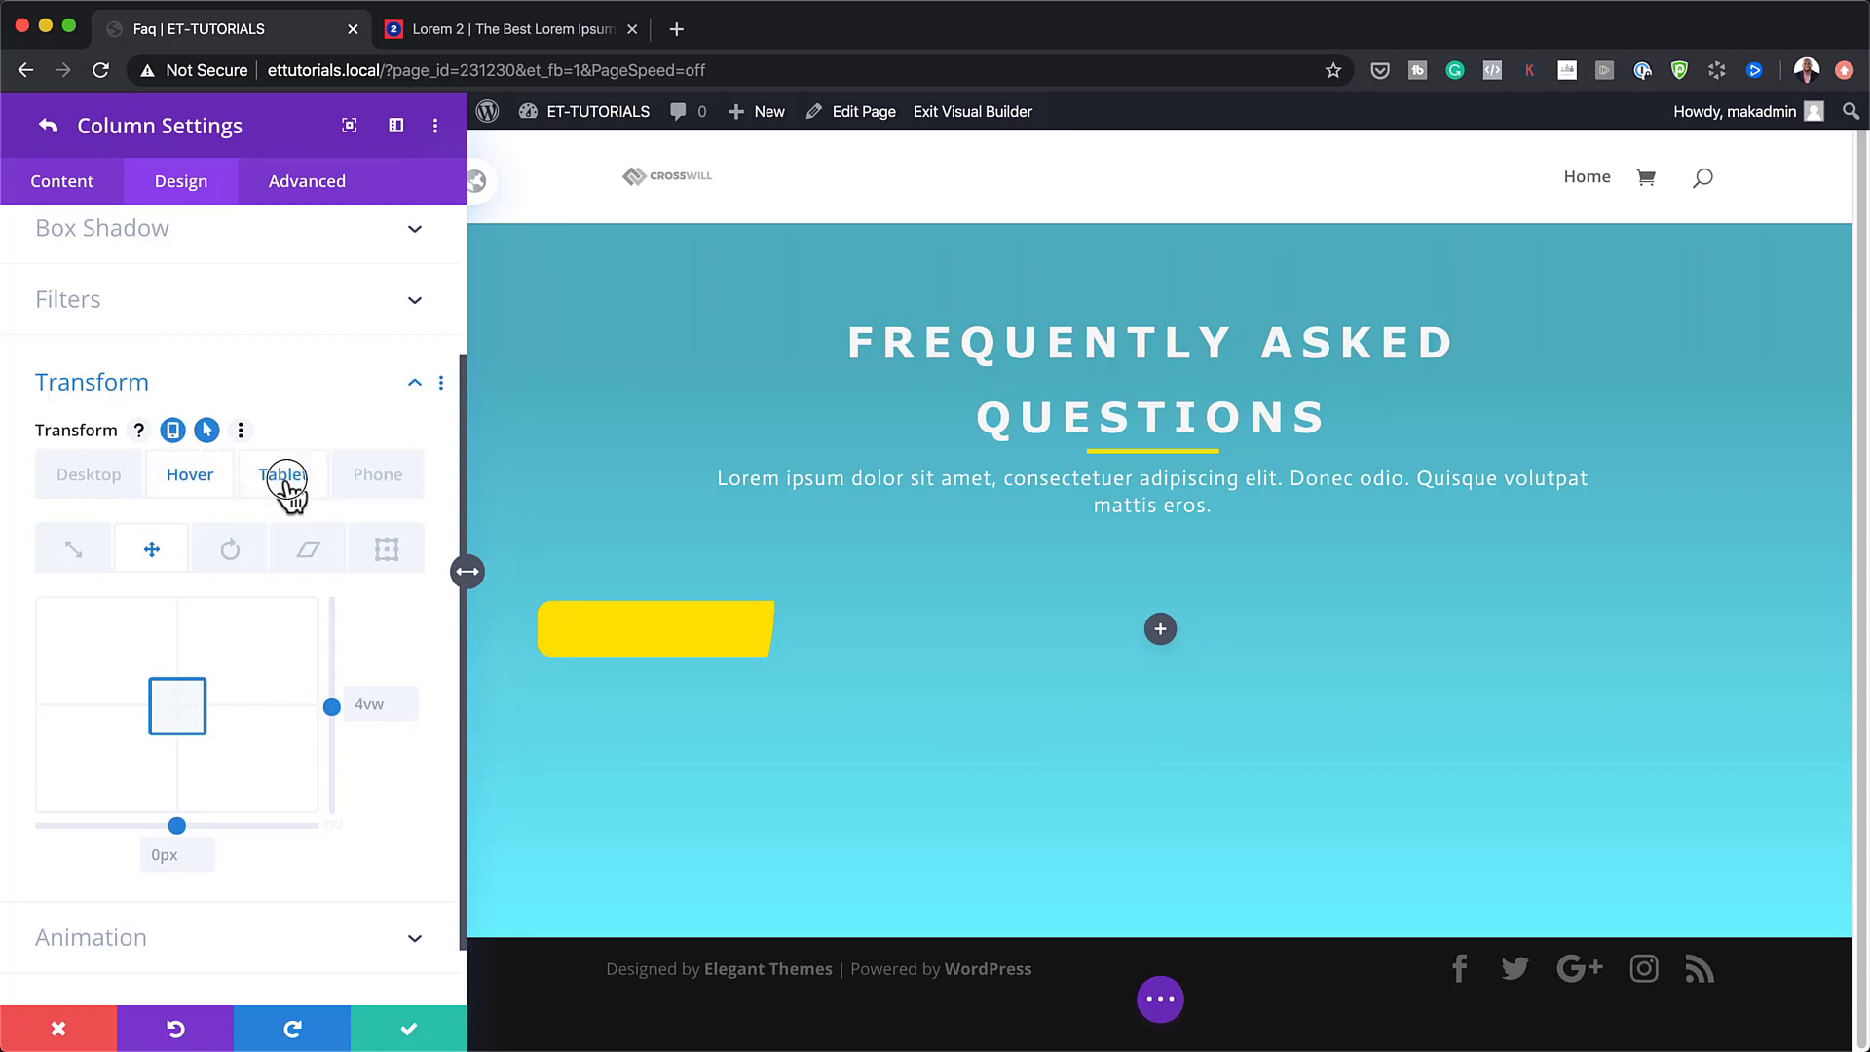
{"action": "left_click", "coordinate": [379, 708]}
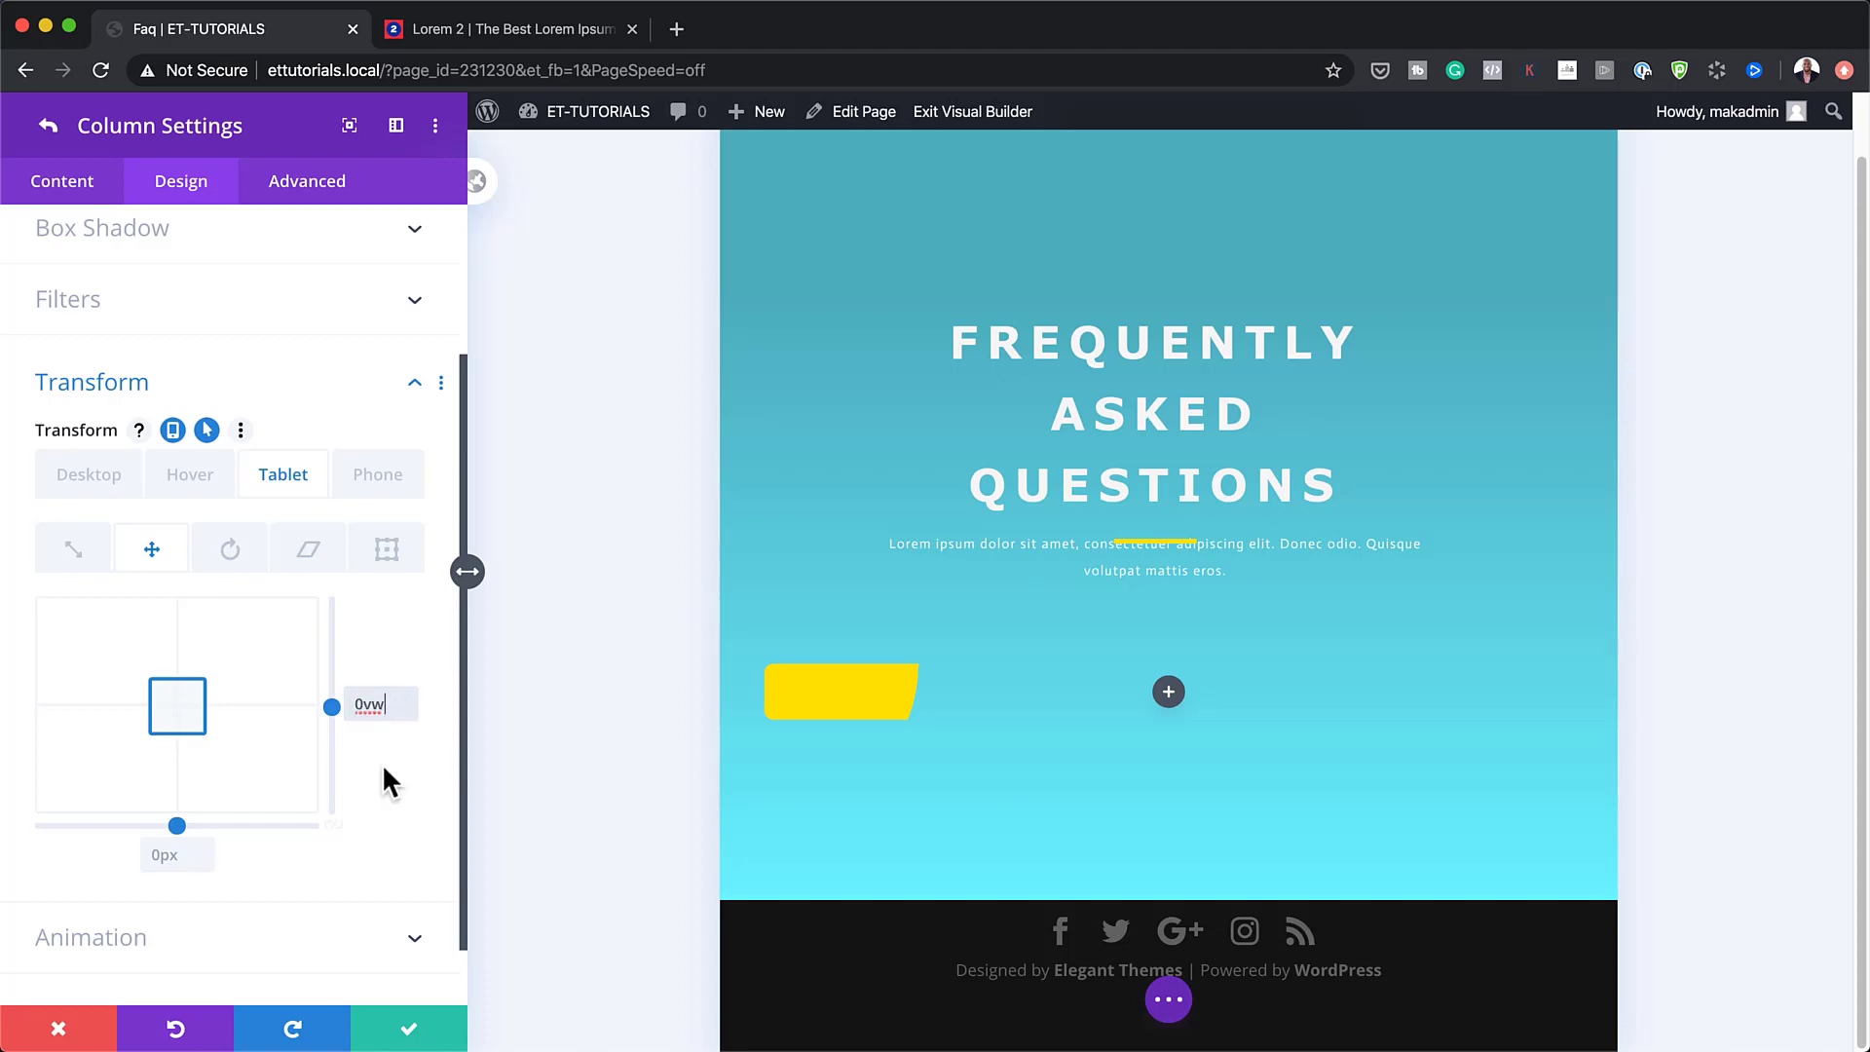
{"action": "left_click", "coordinate": [379, 484]}
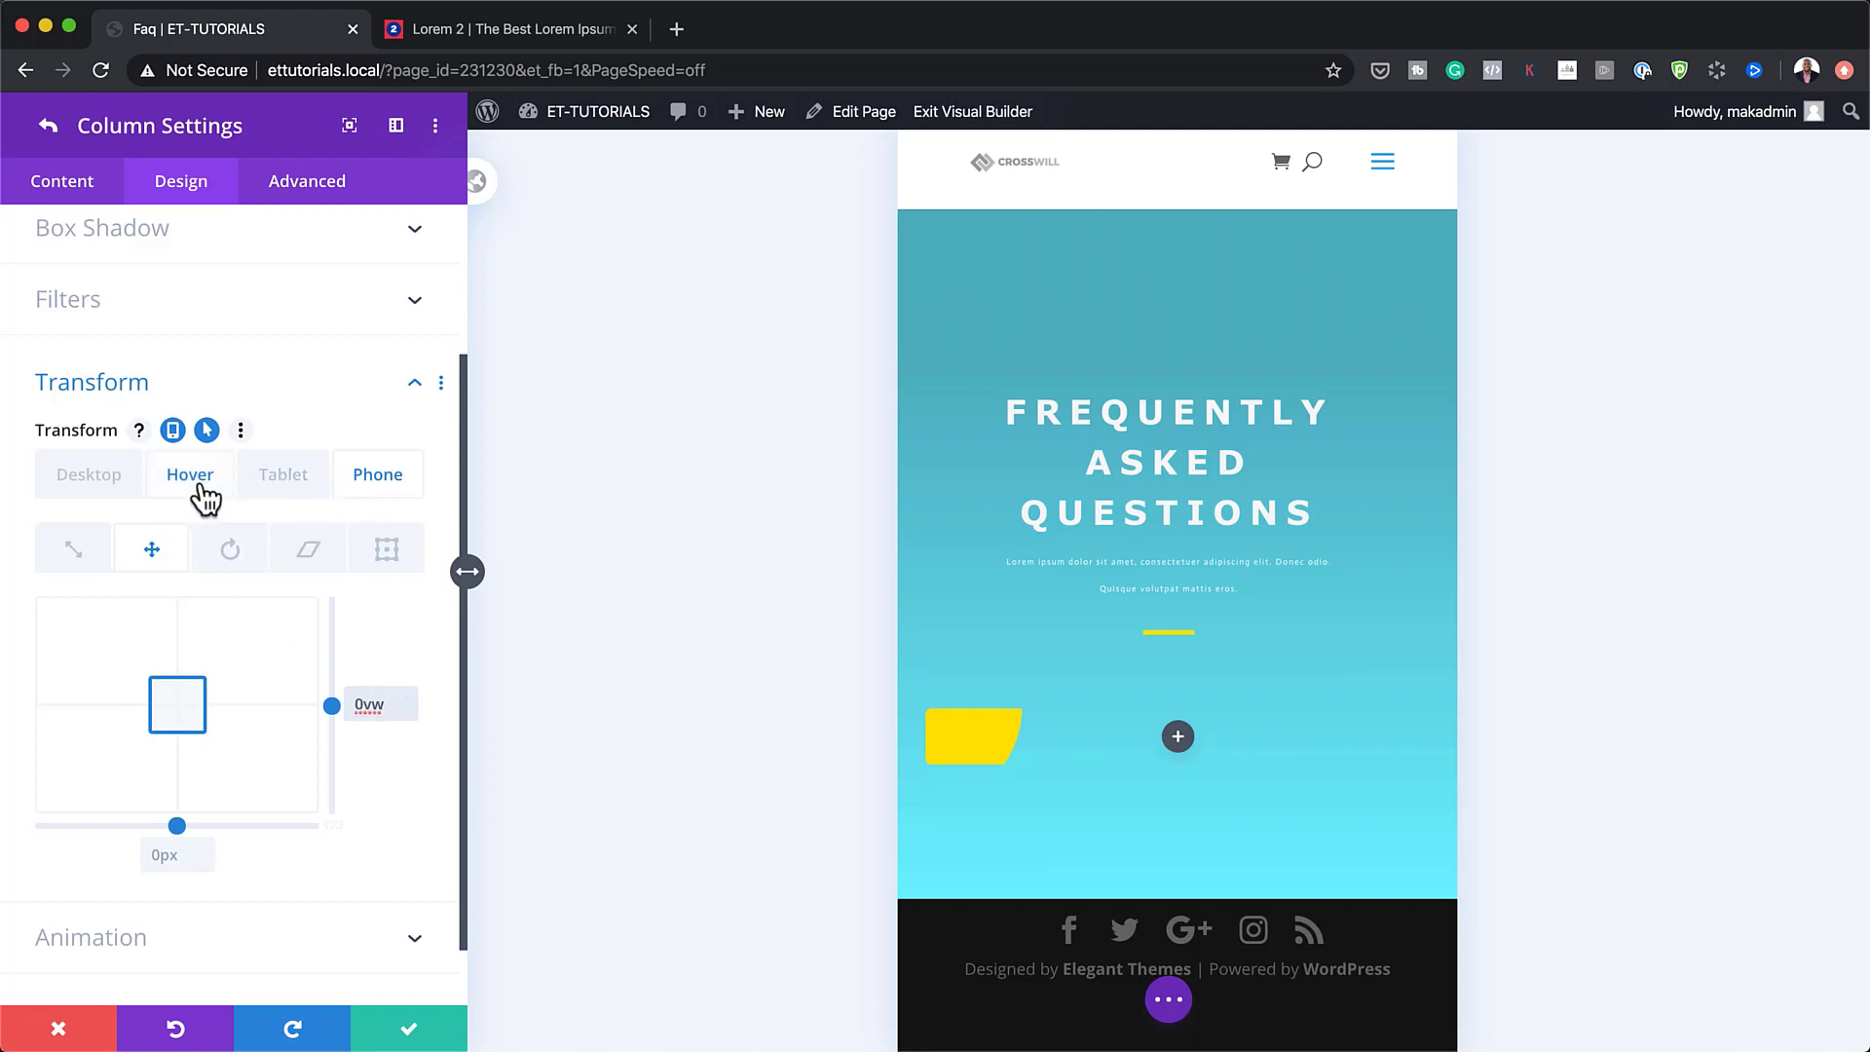
{"action": "left_click", "coordinate": [112, 482]}
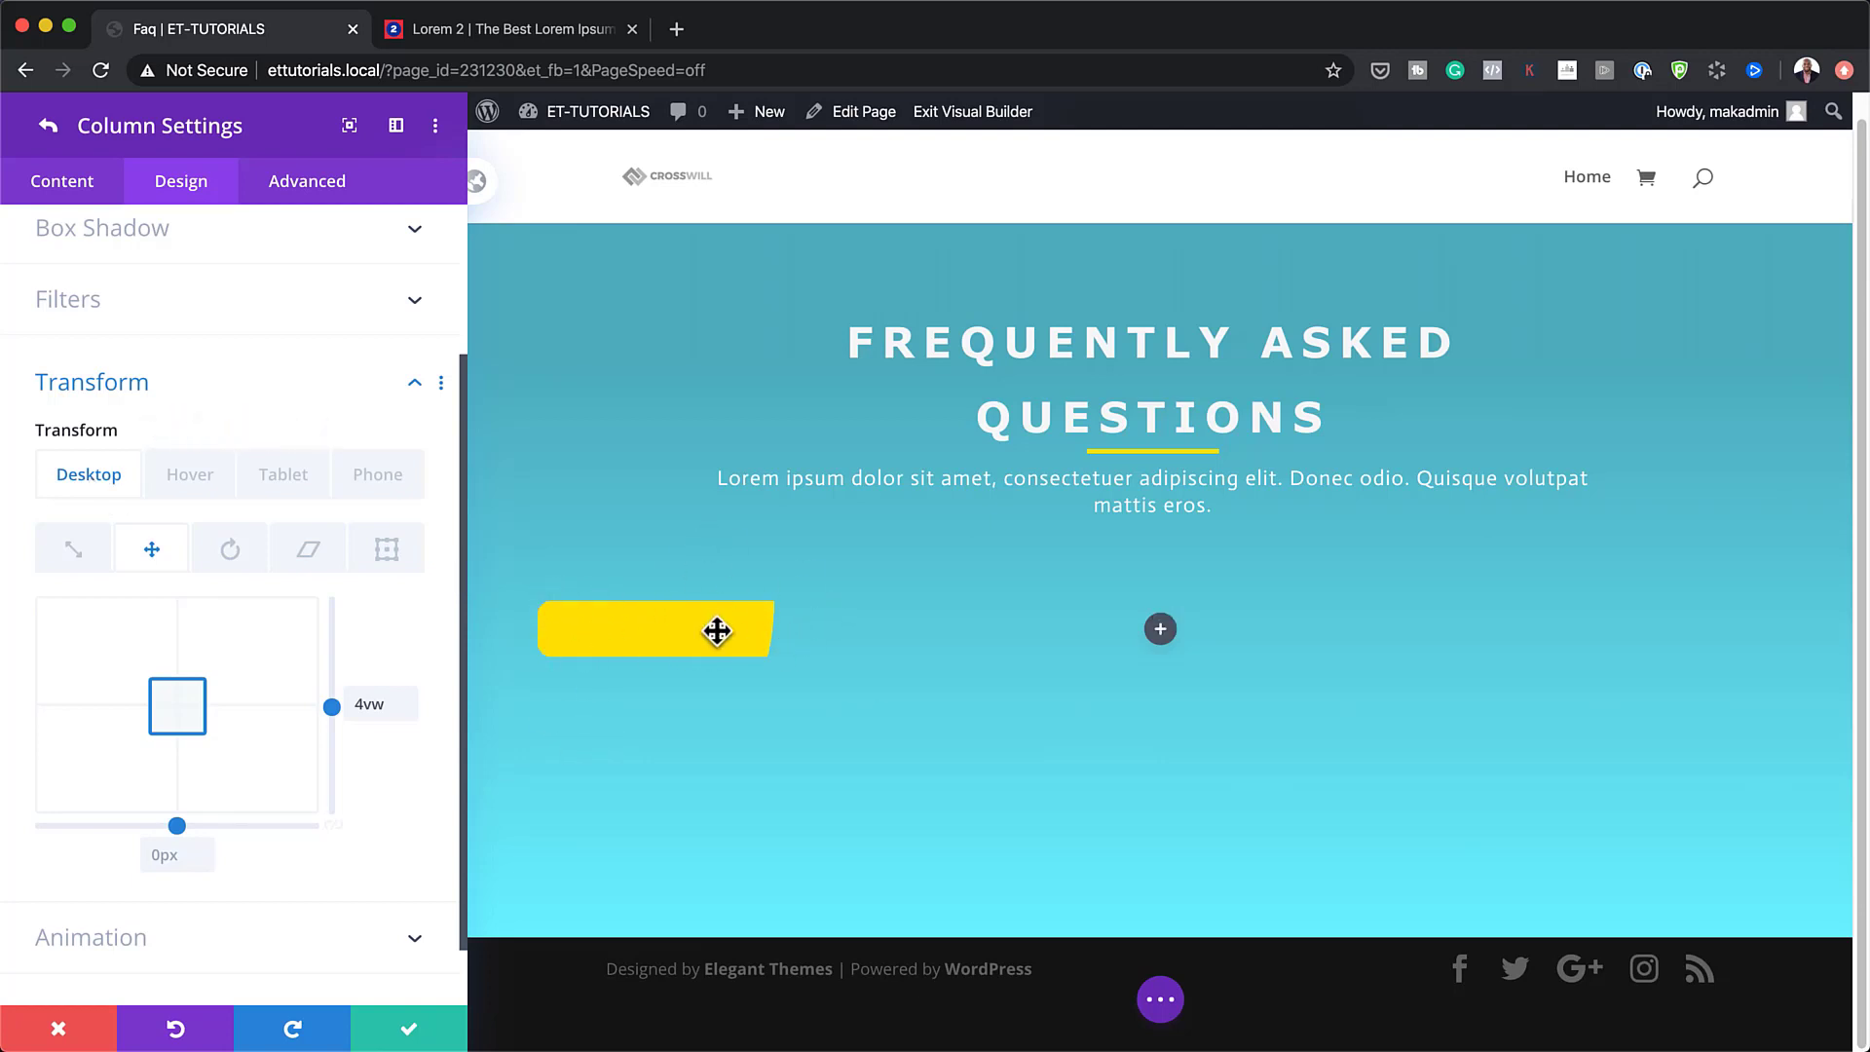
Return to the row settings and duplicate the column until the row has five columns.
{"action": "left_click", "coordinate": [65, 185]}
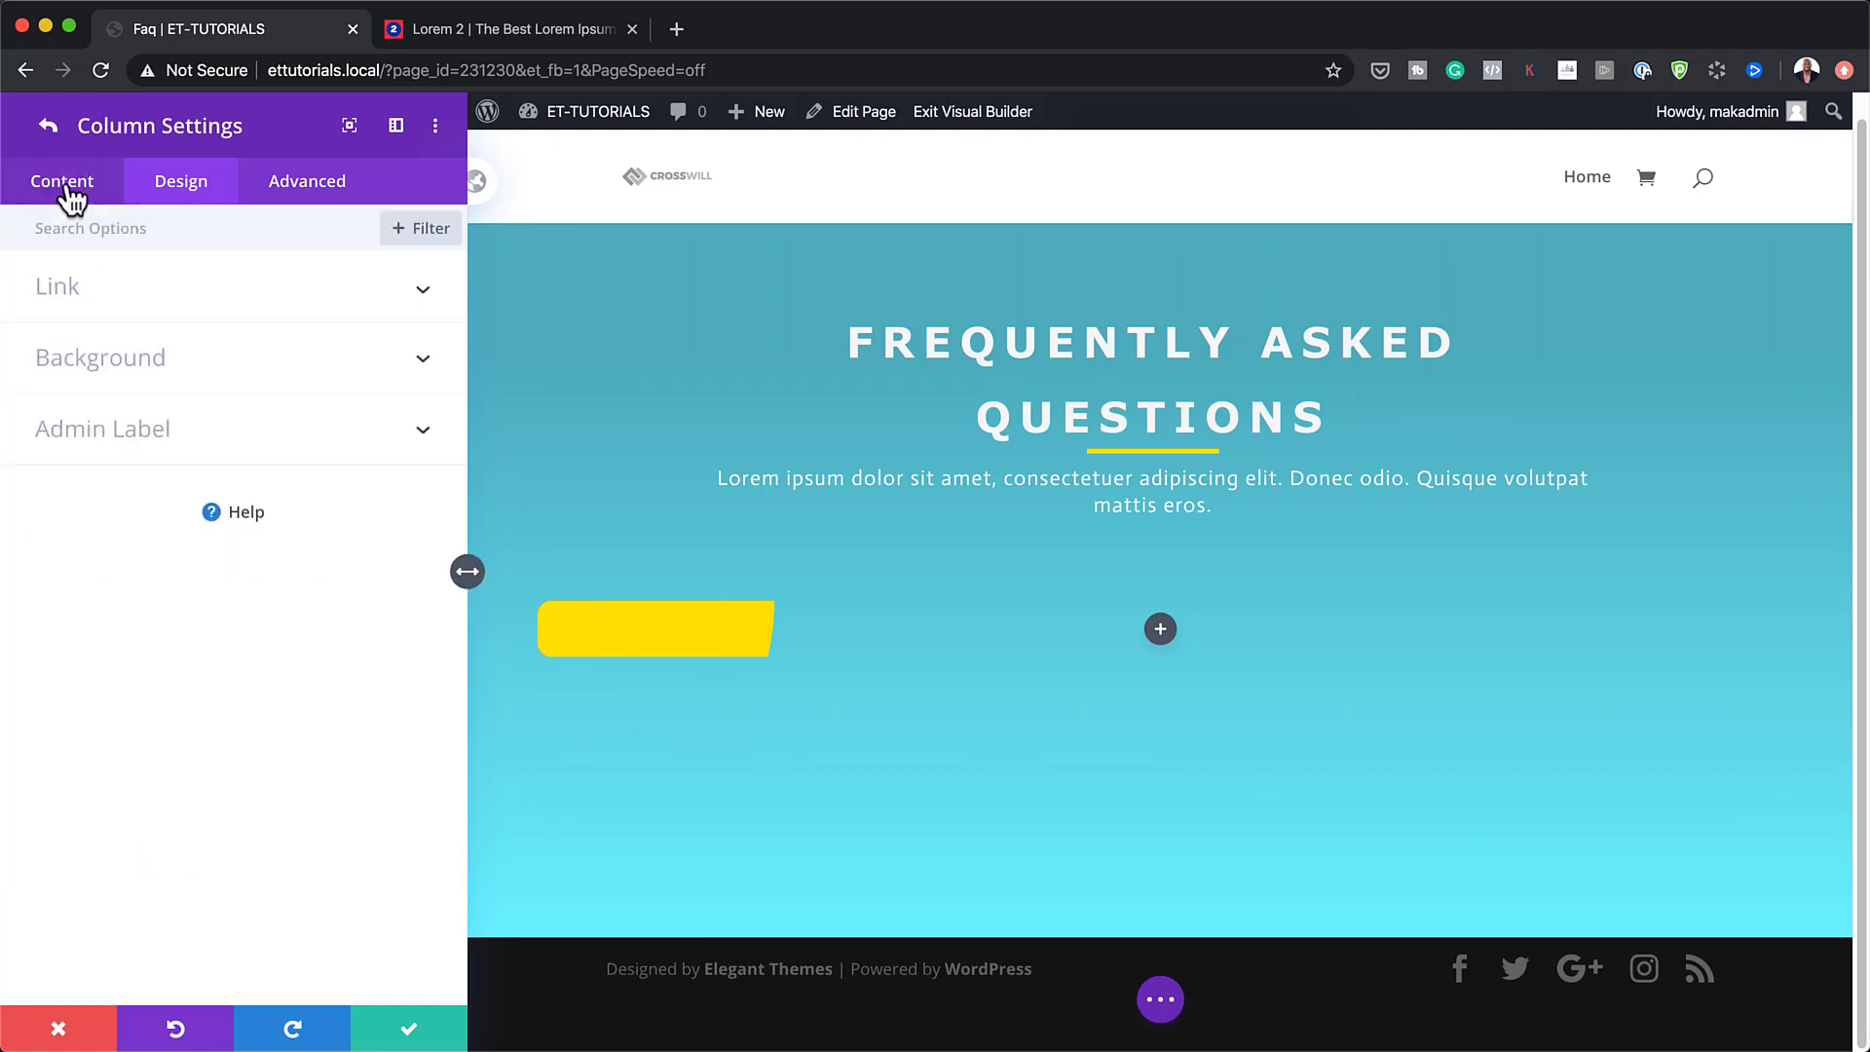
{"action": "left_click", "coordinate": [49, 129]}
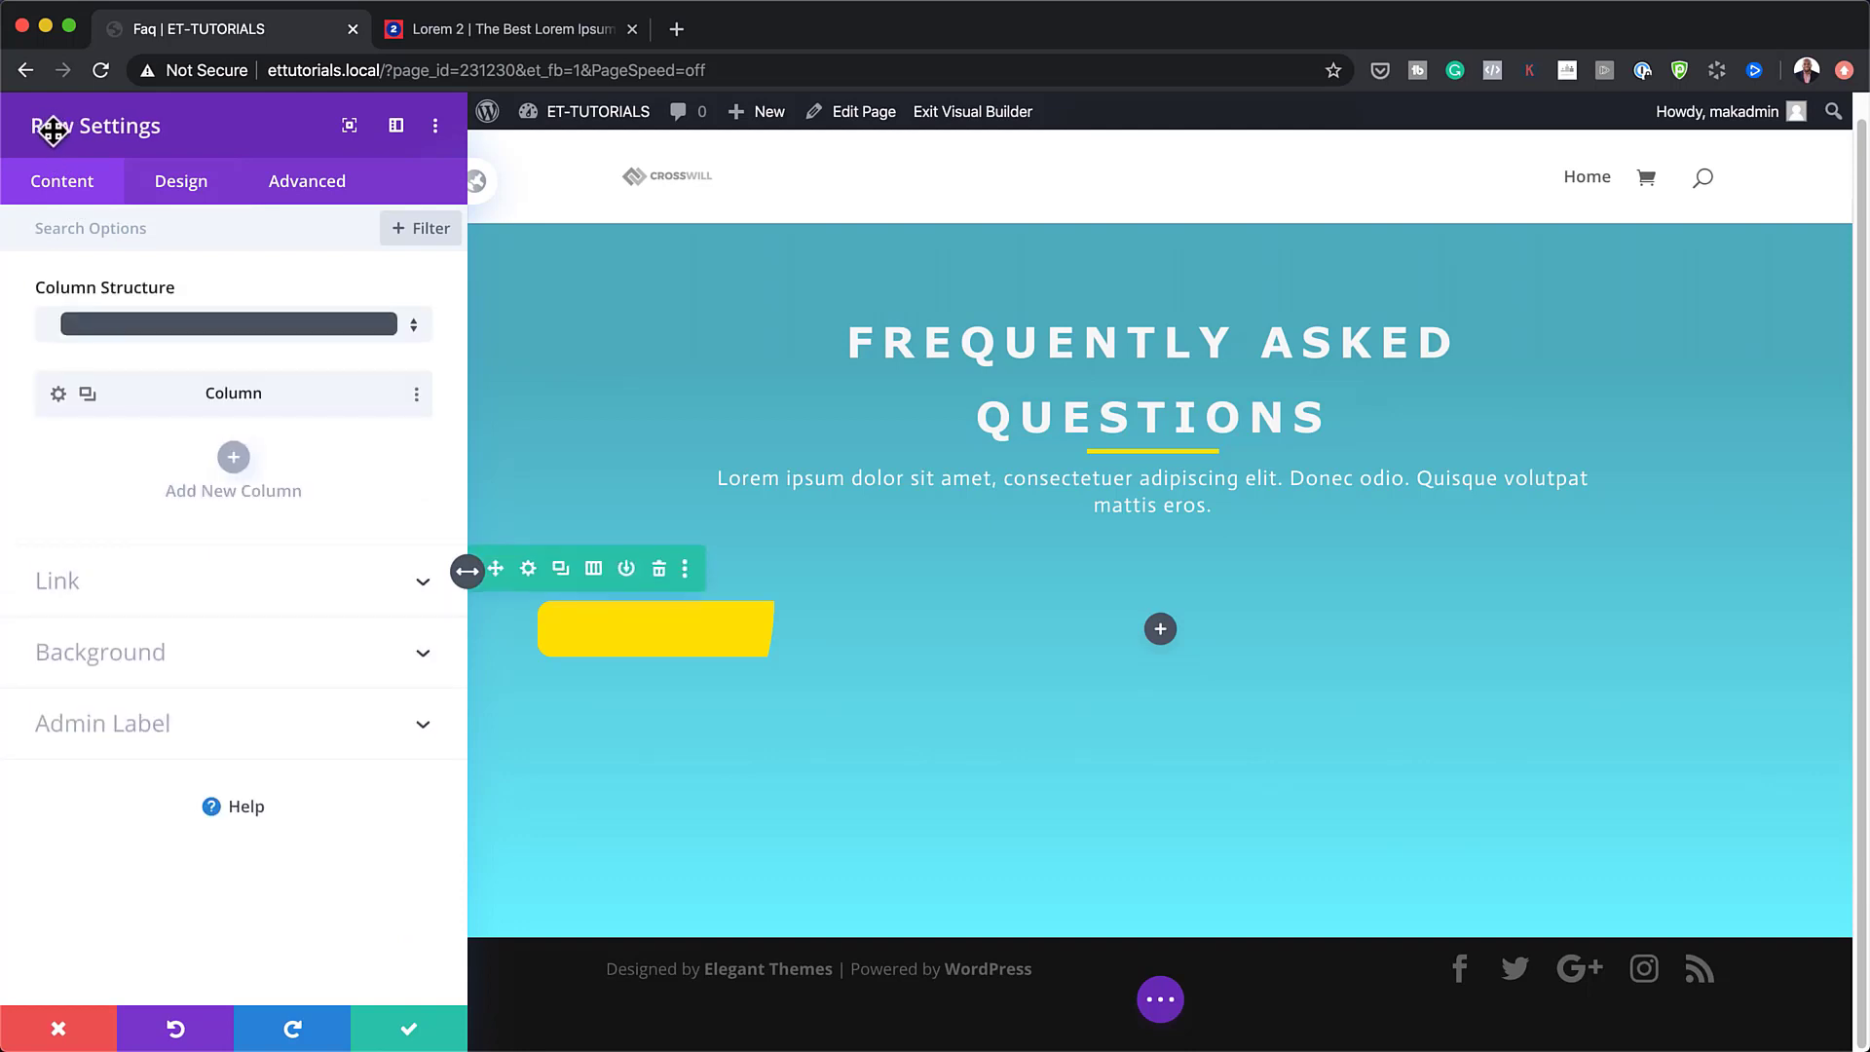
{"action": "left_click", "coordinate": [88, 395]}
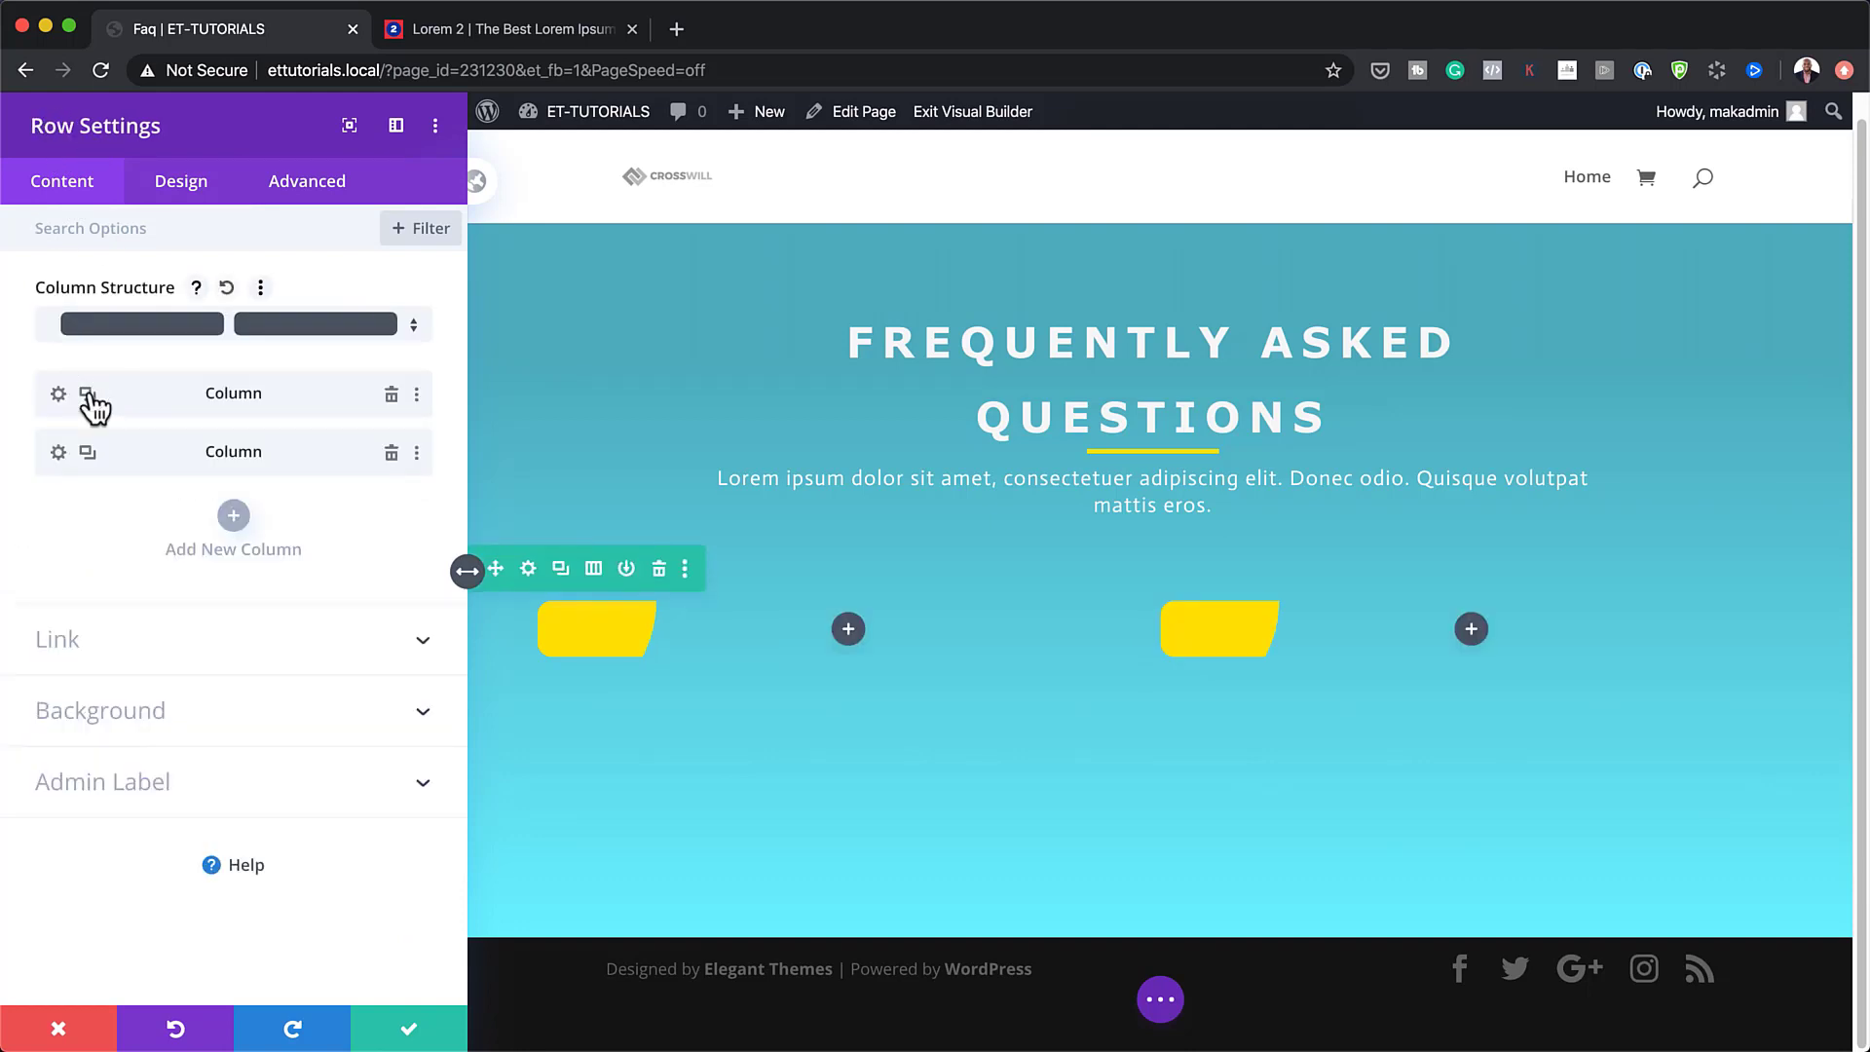
{"action": "left_click", "coordinate": [87, 457]}
{"action": "left_click", "coordinate": [91, 459]}
{"action": "left_click", "coordinate": [87, 454]}
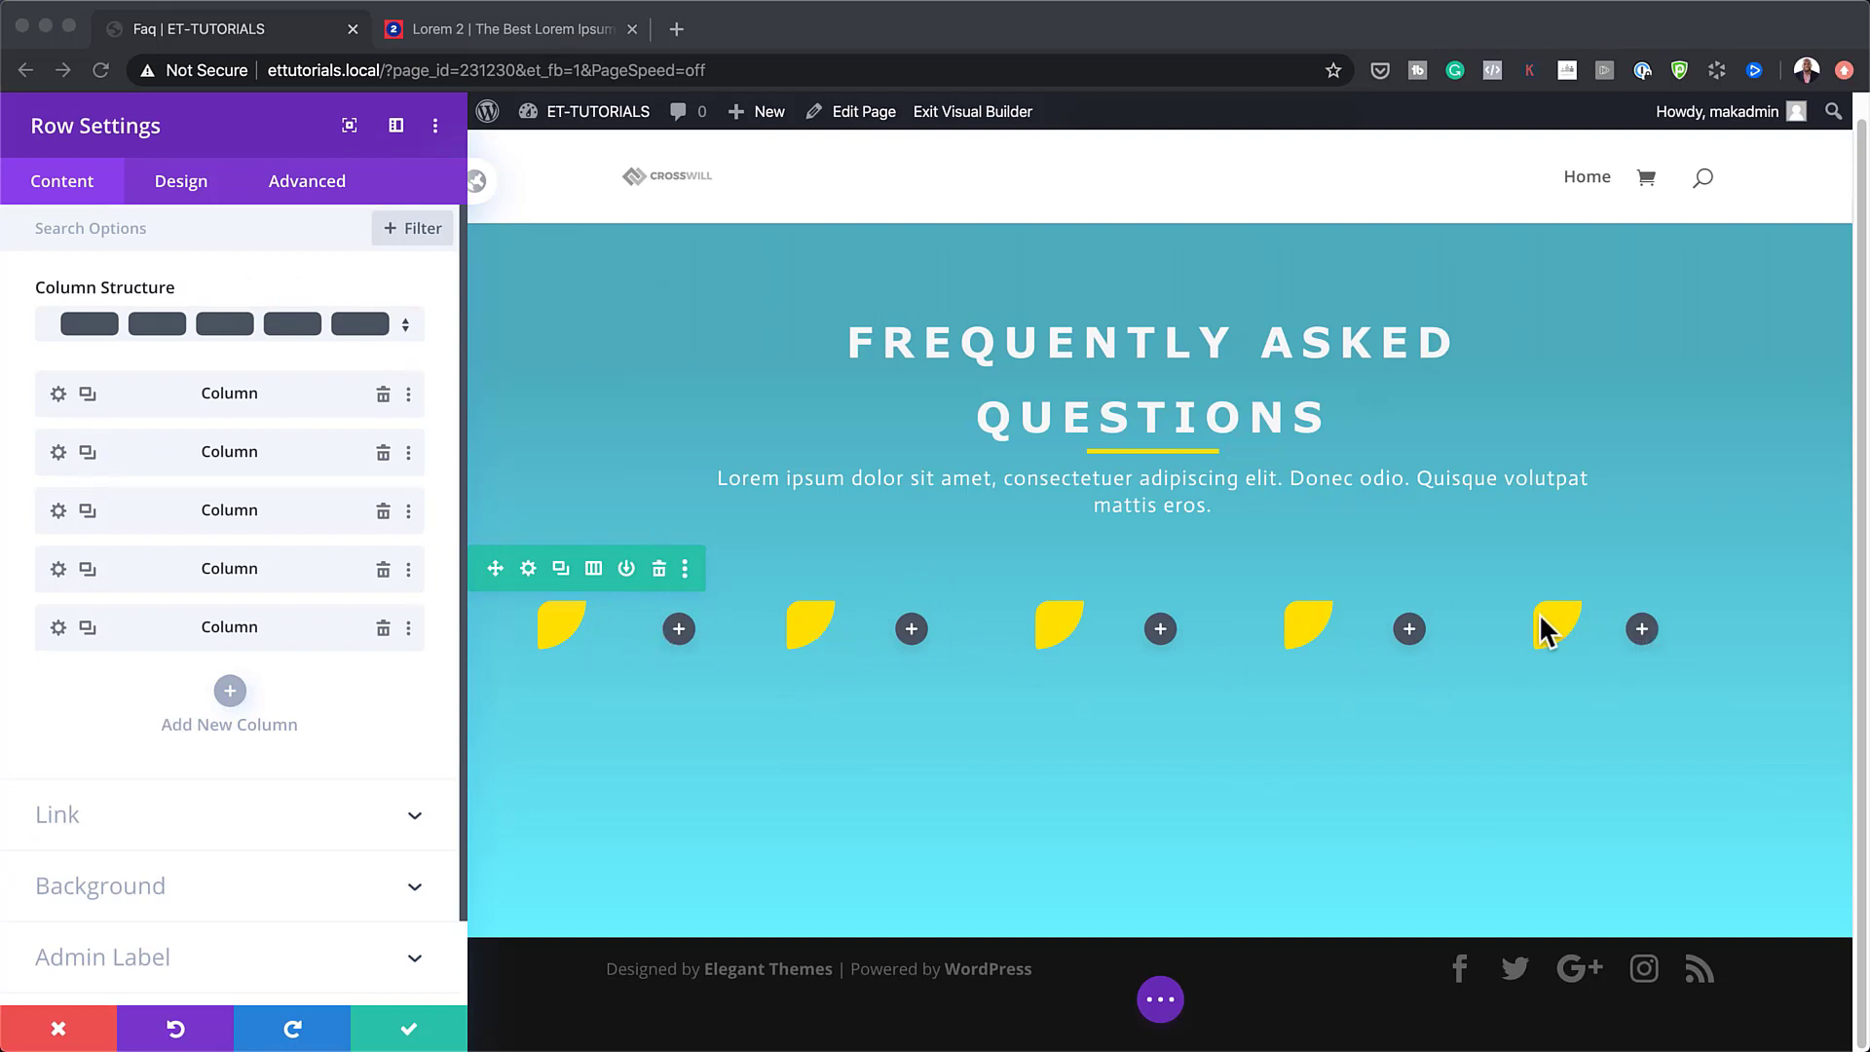
Set the second column's desktop vertical translation to 2vw.
{"action": "left_click", "coordinate": [59, 452]}
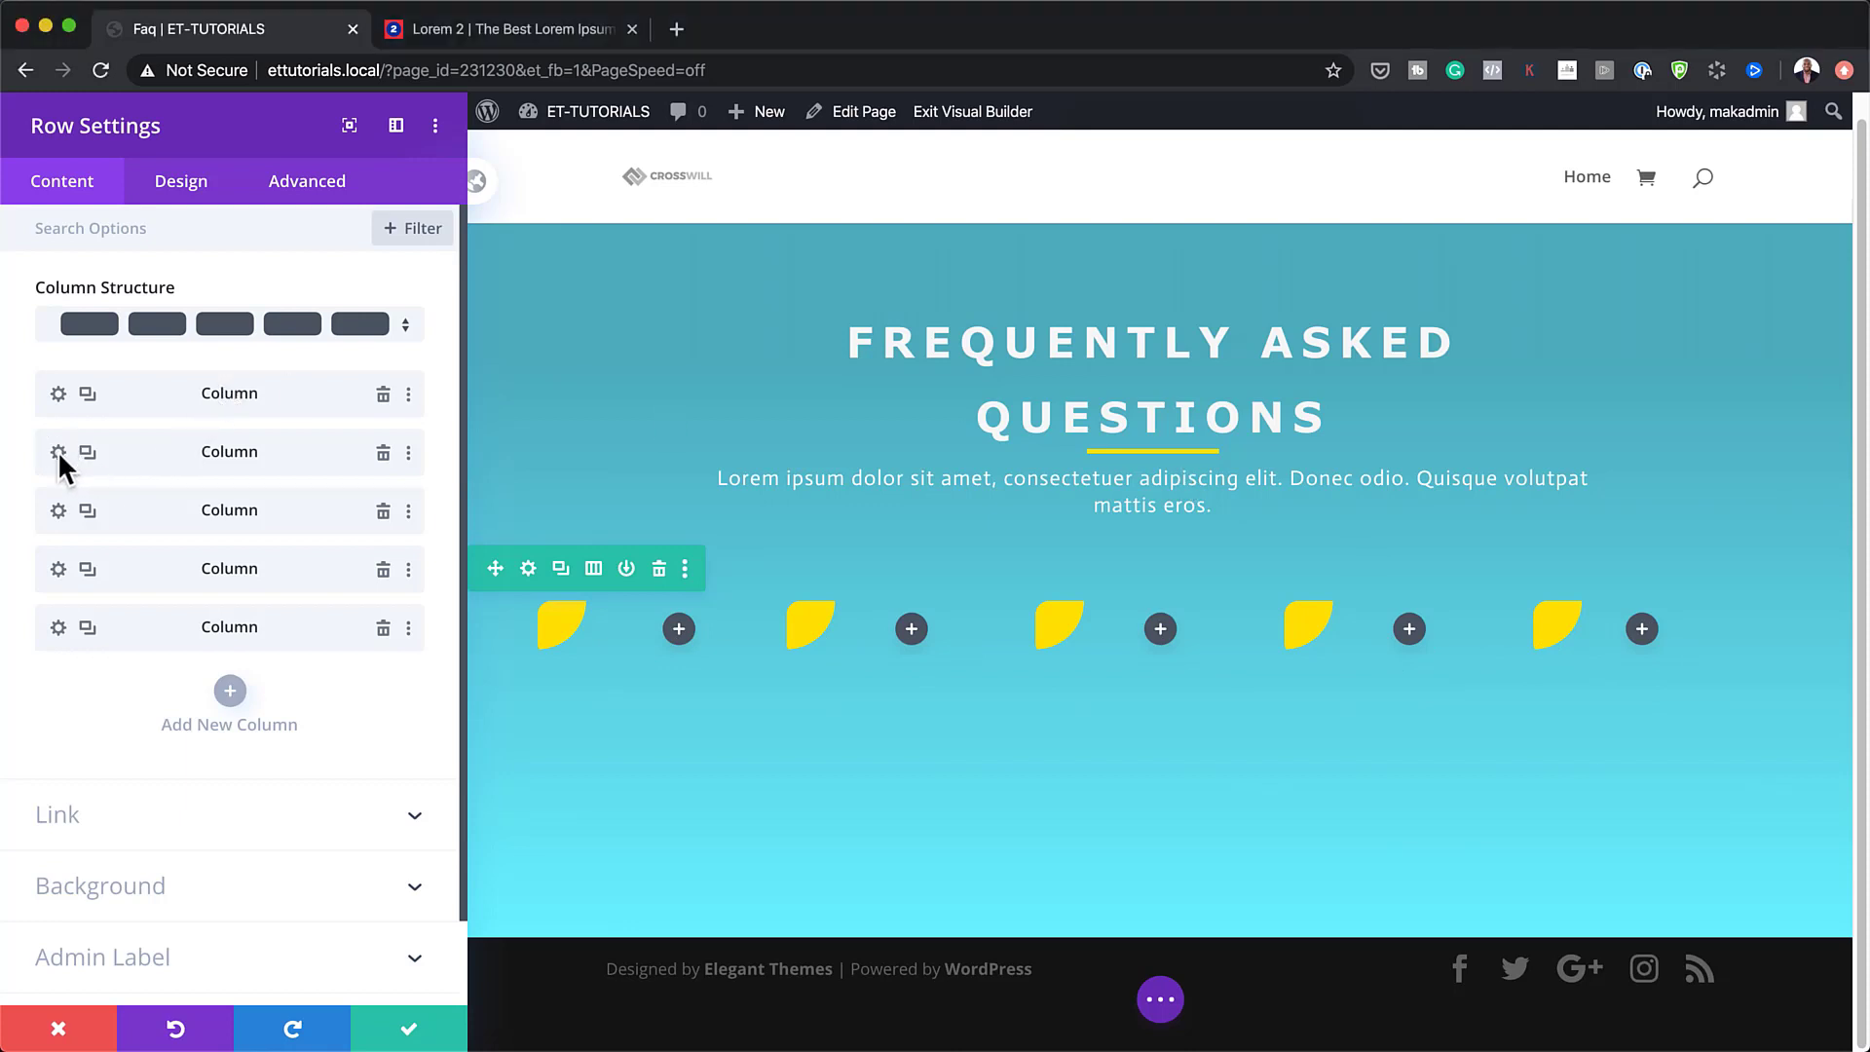
{"action": "left_click", "coordinate": [60, 454]}
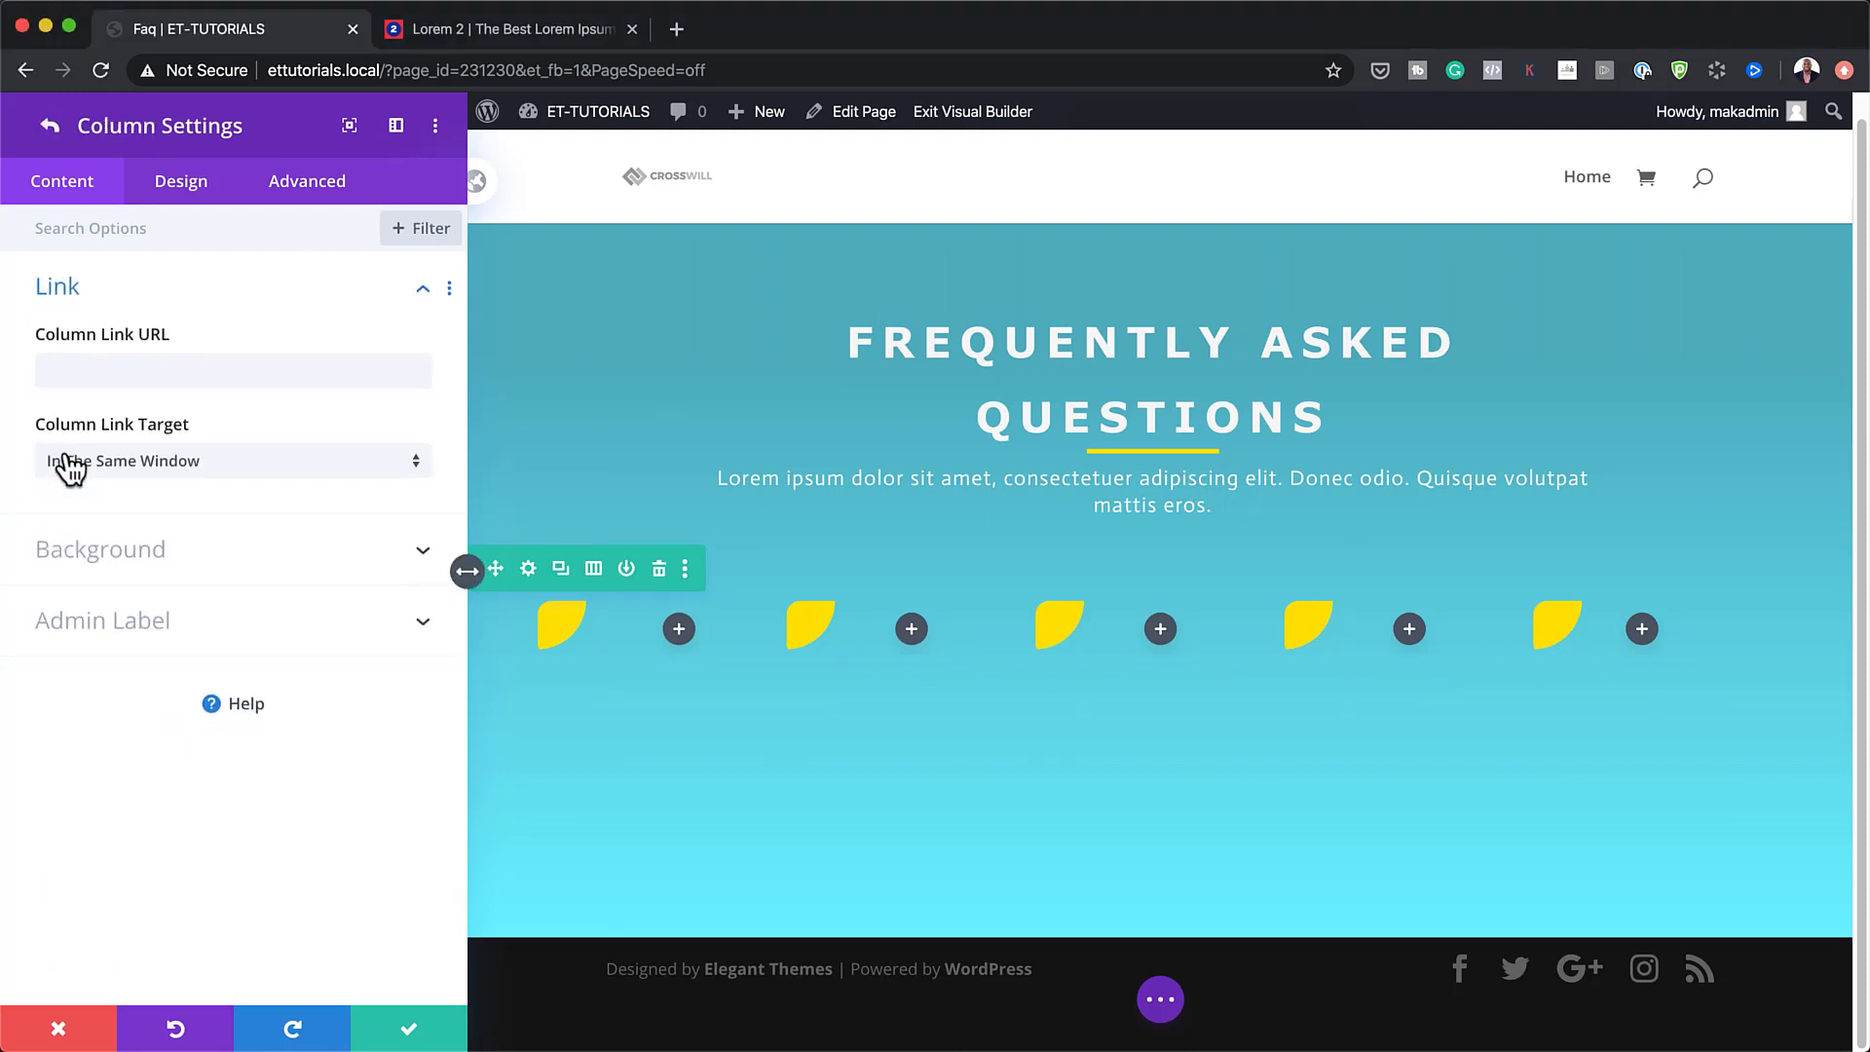
{"action": "left_click", "coordinate": [202, 192]}
{"action": "left_click", "coordinate": [136, 573]}
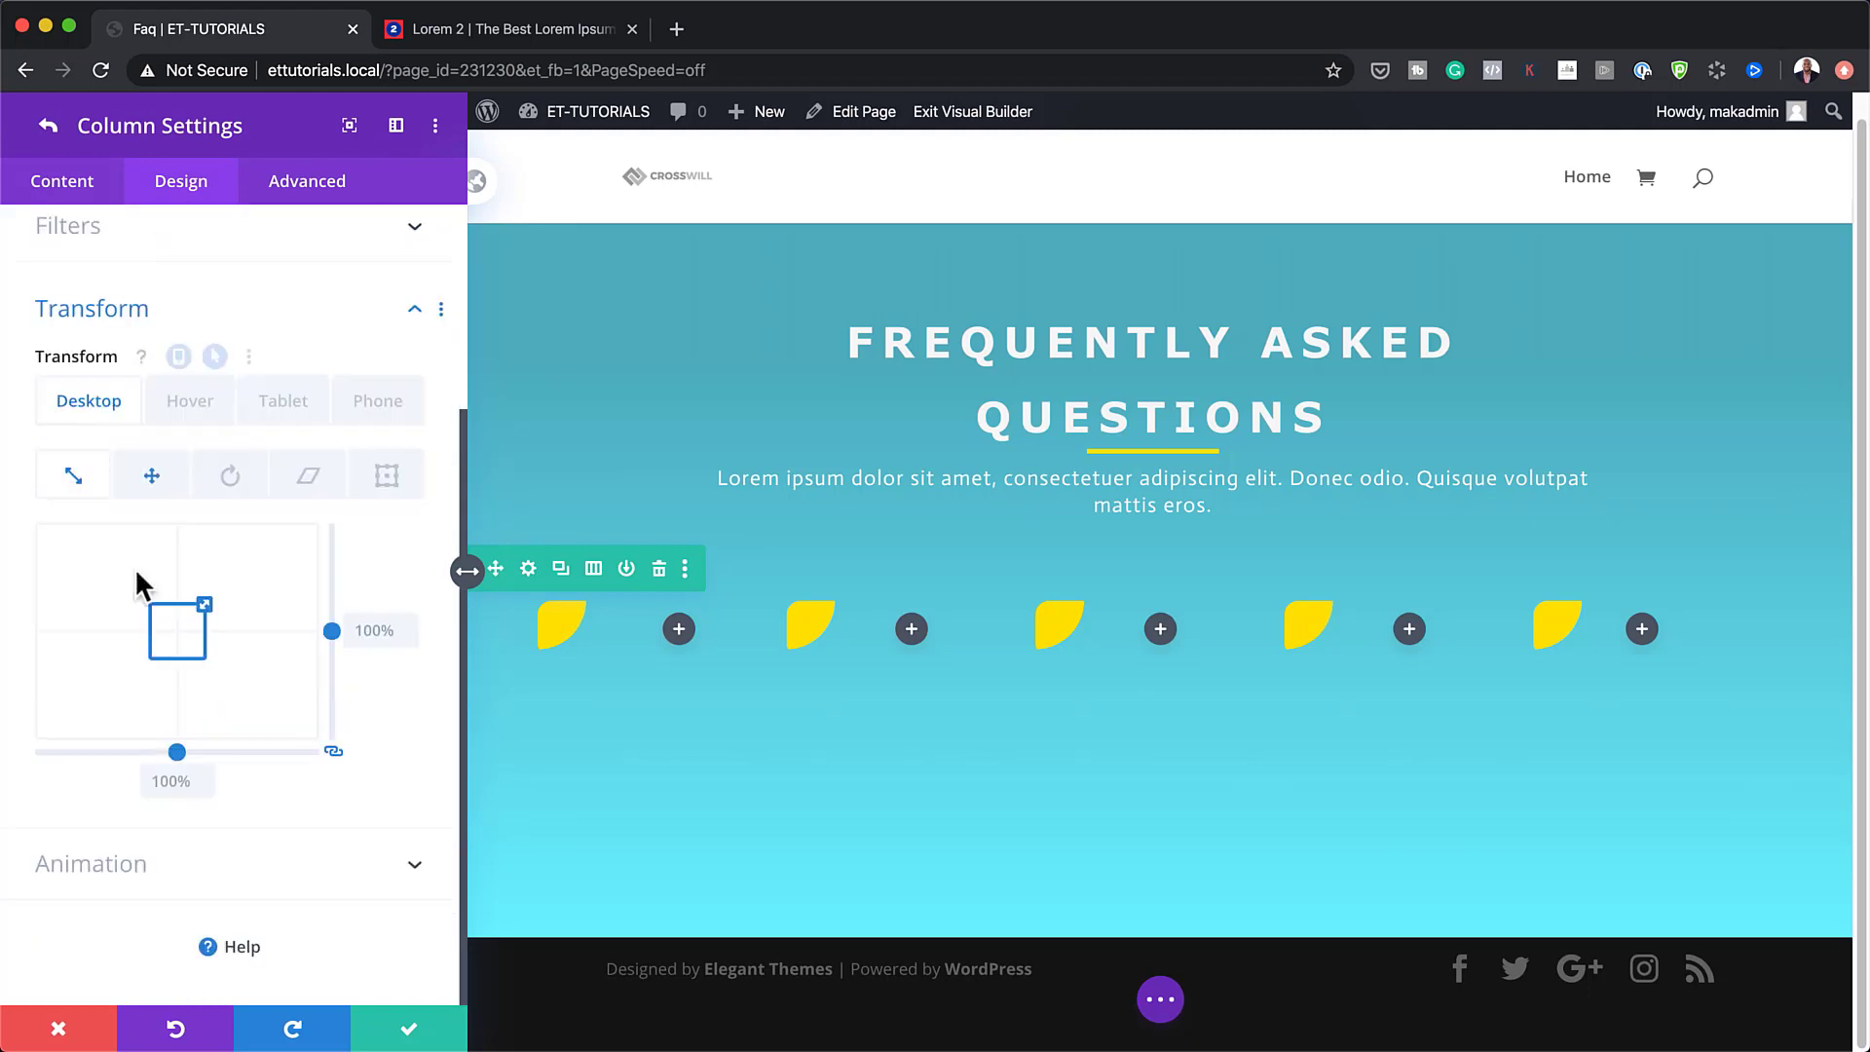
{"action": "left_click", "coordinate": [152, 475]}
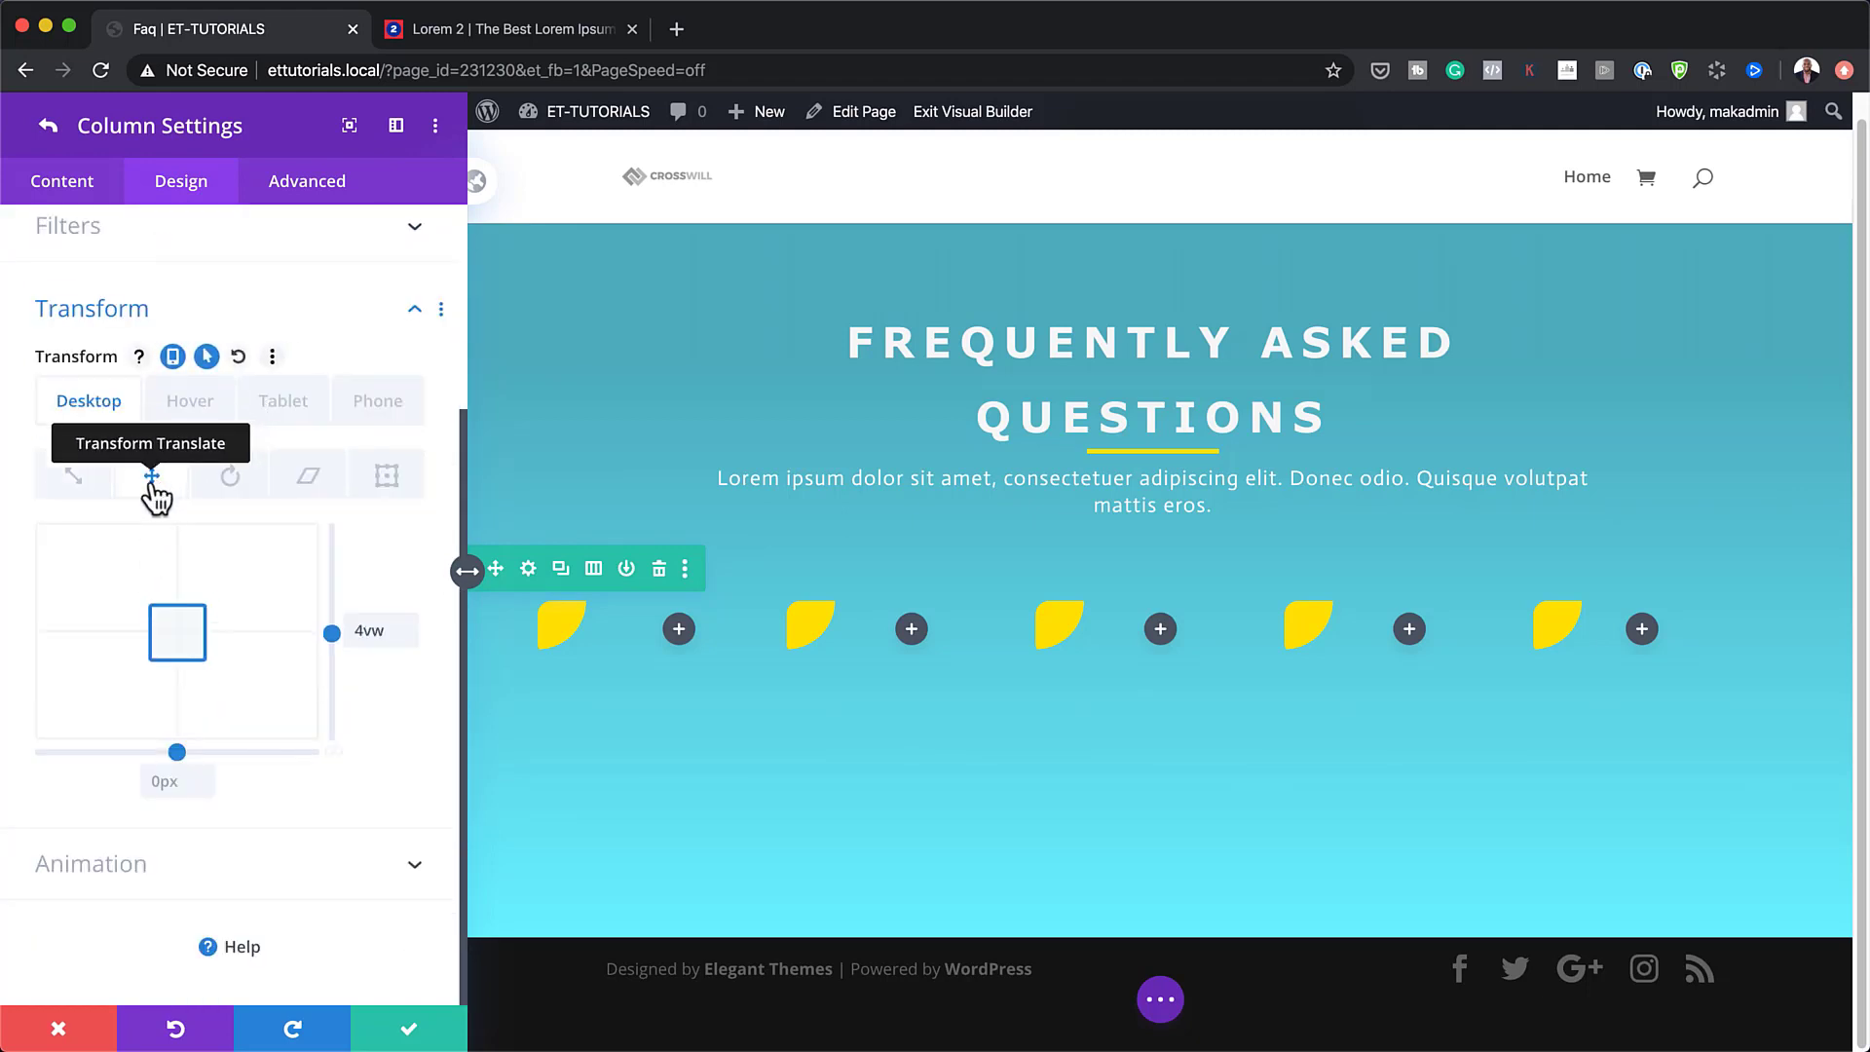
{"action": "left_click", "coordinate": [405, 638]}
{"action": "left_click", "coordinate": [406, 638]}
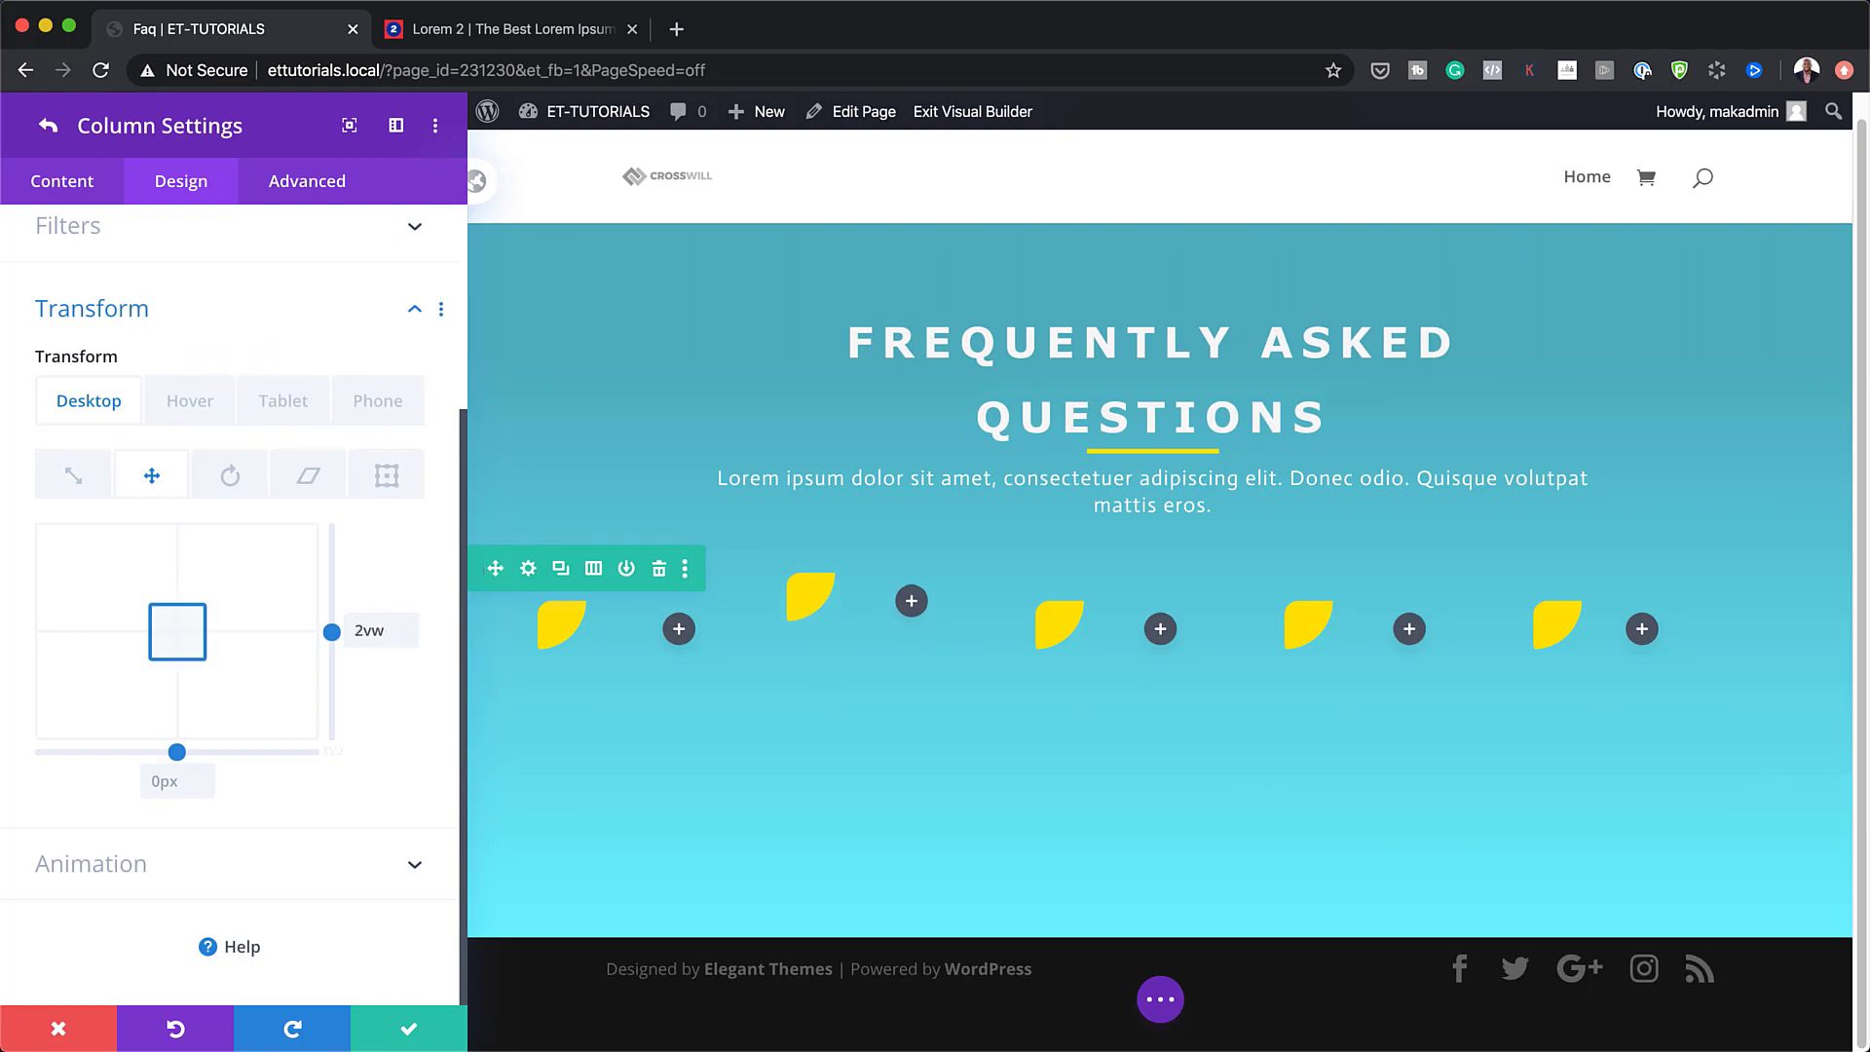
{"action": "left_click", "coordinate": [48, 126]}
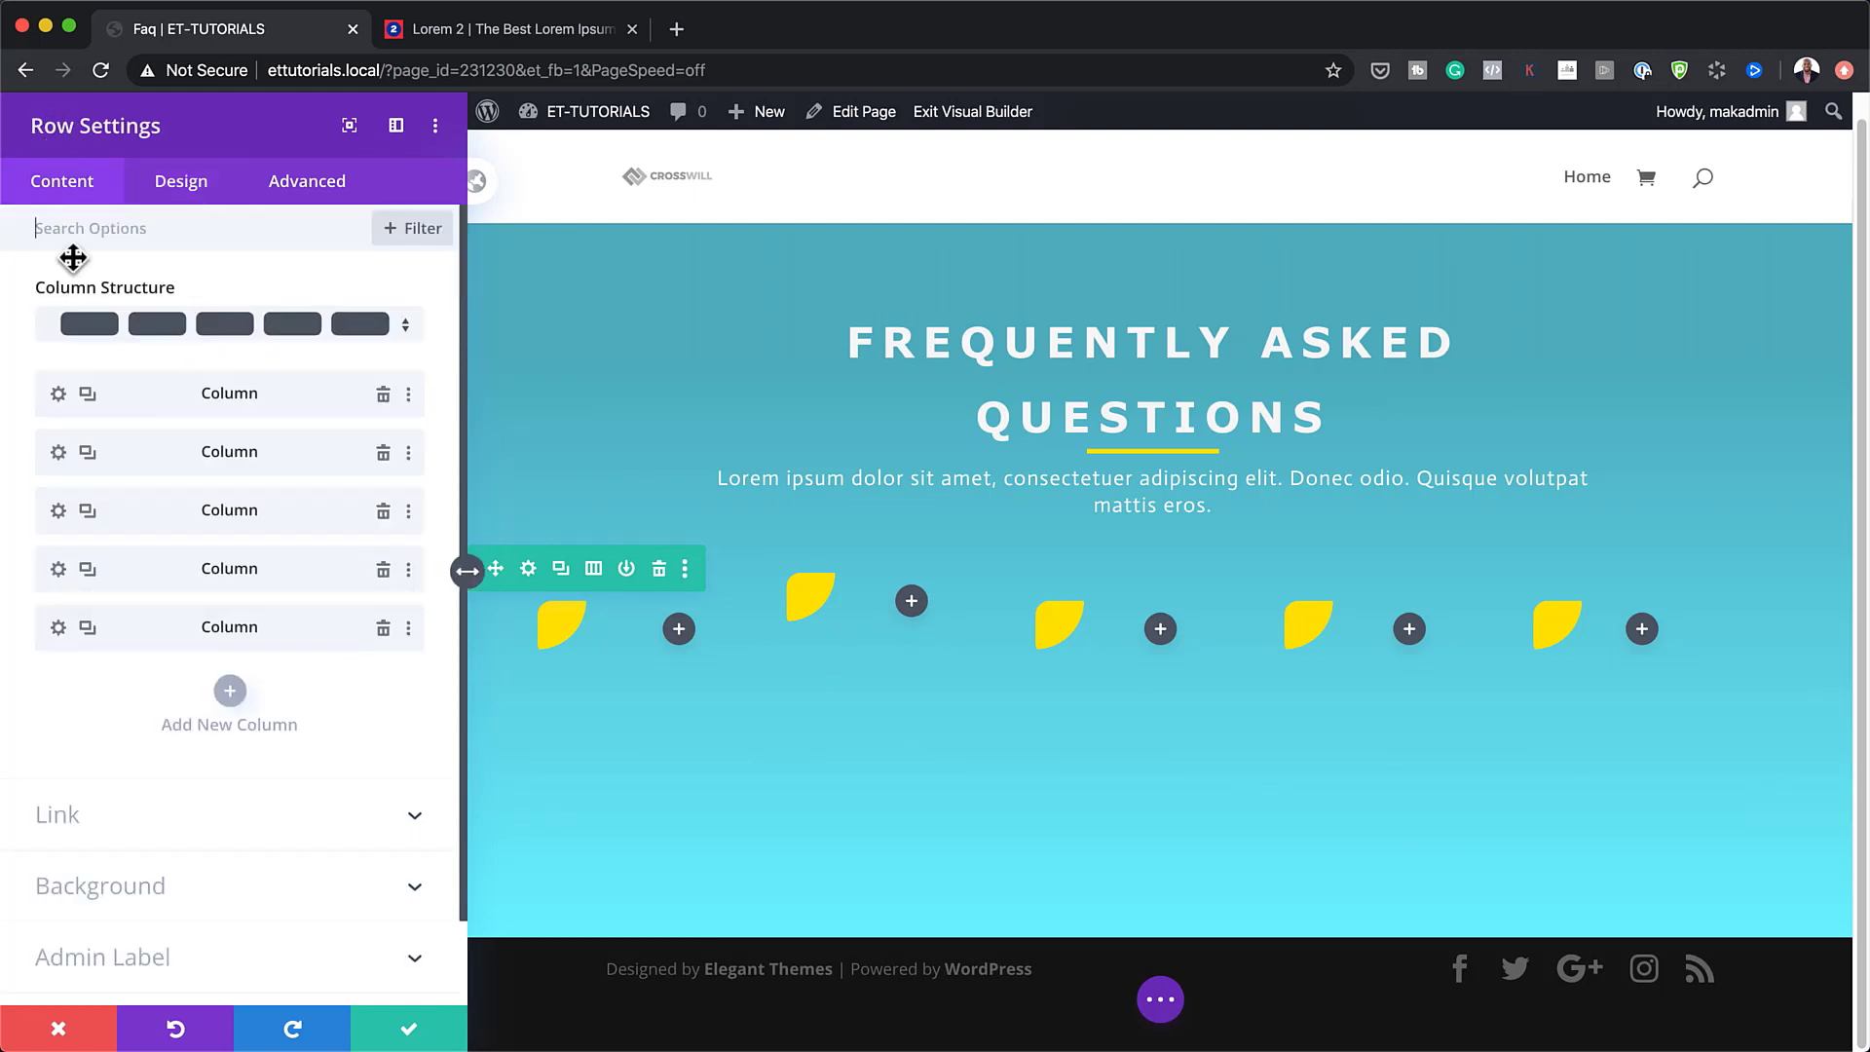
Reset the third column's desktop vertical translation to 0px and clear its stray horizontal translation.
{"action": "left_click", "coordinate": [58, 510]}
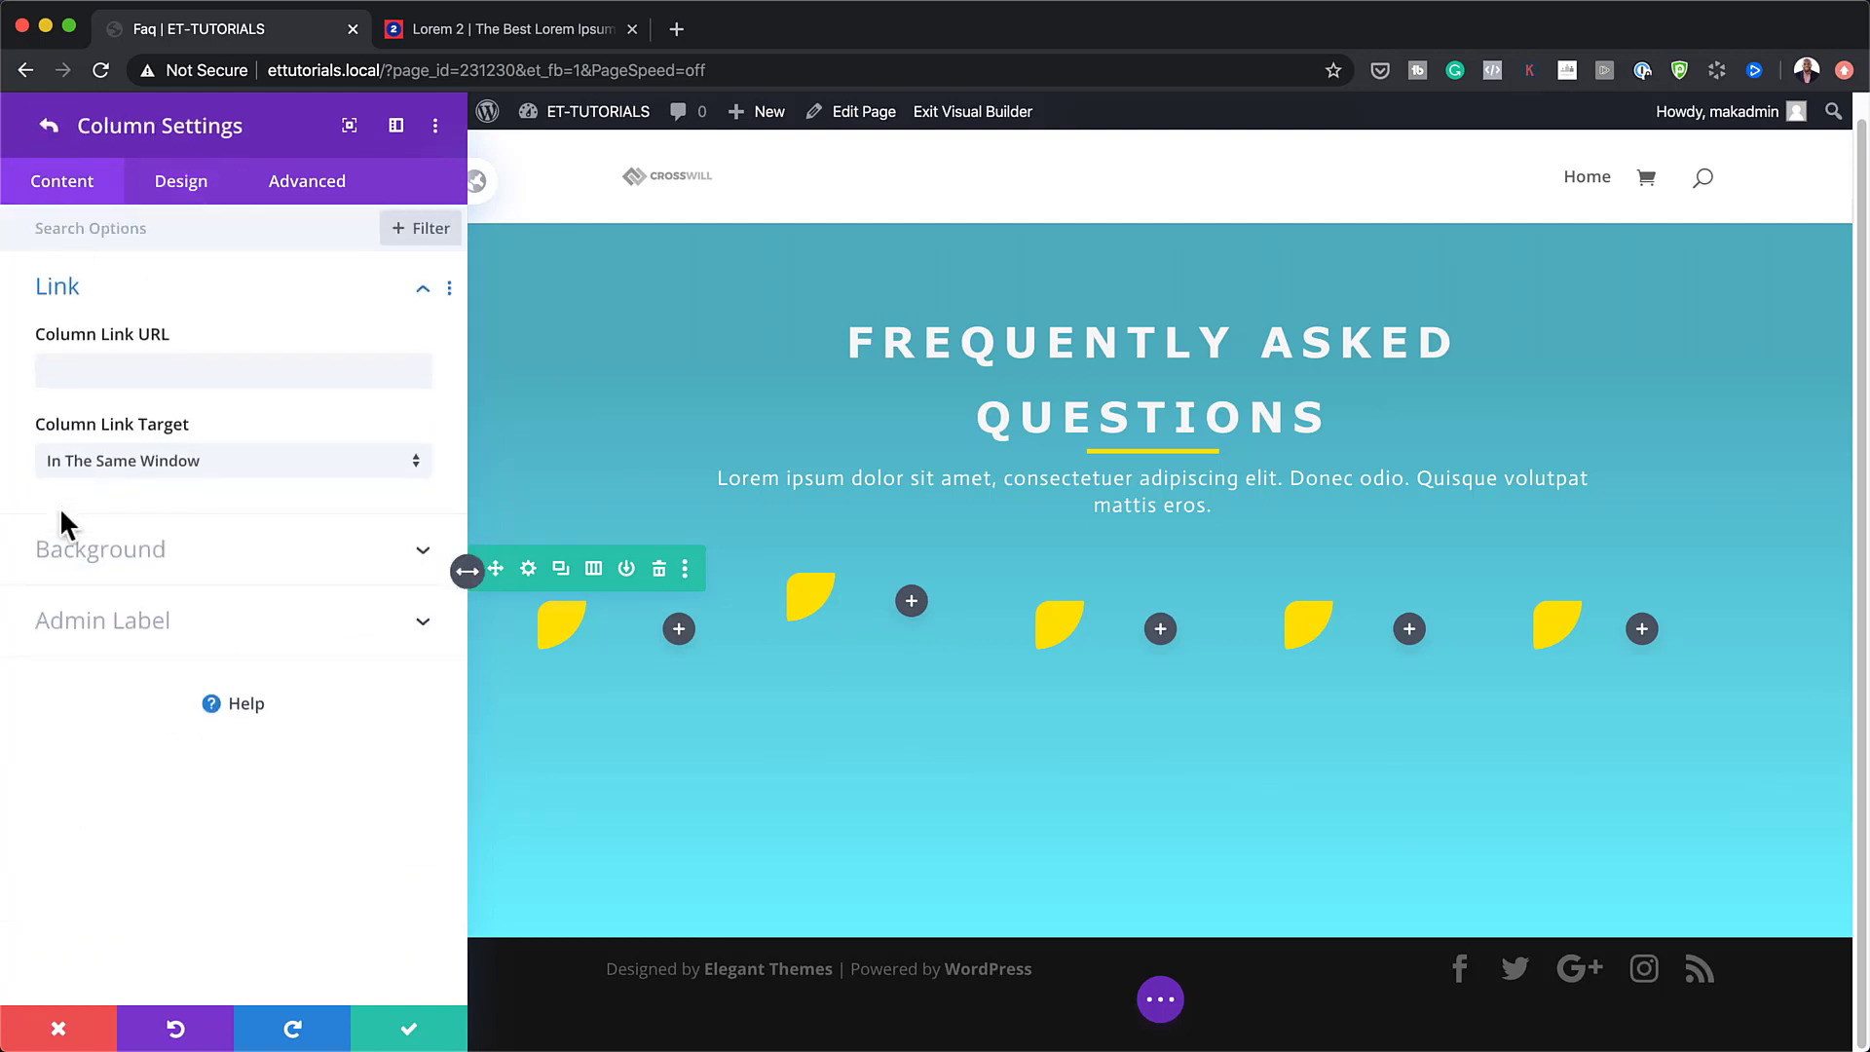
{"action": "left_click", "coordinate": [202, 200]}
{"action": "left_click", "coordinate": [124, 575]}
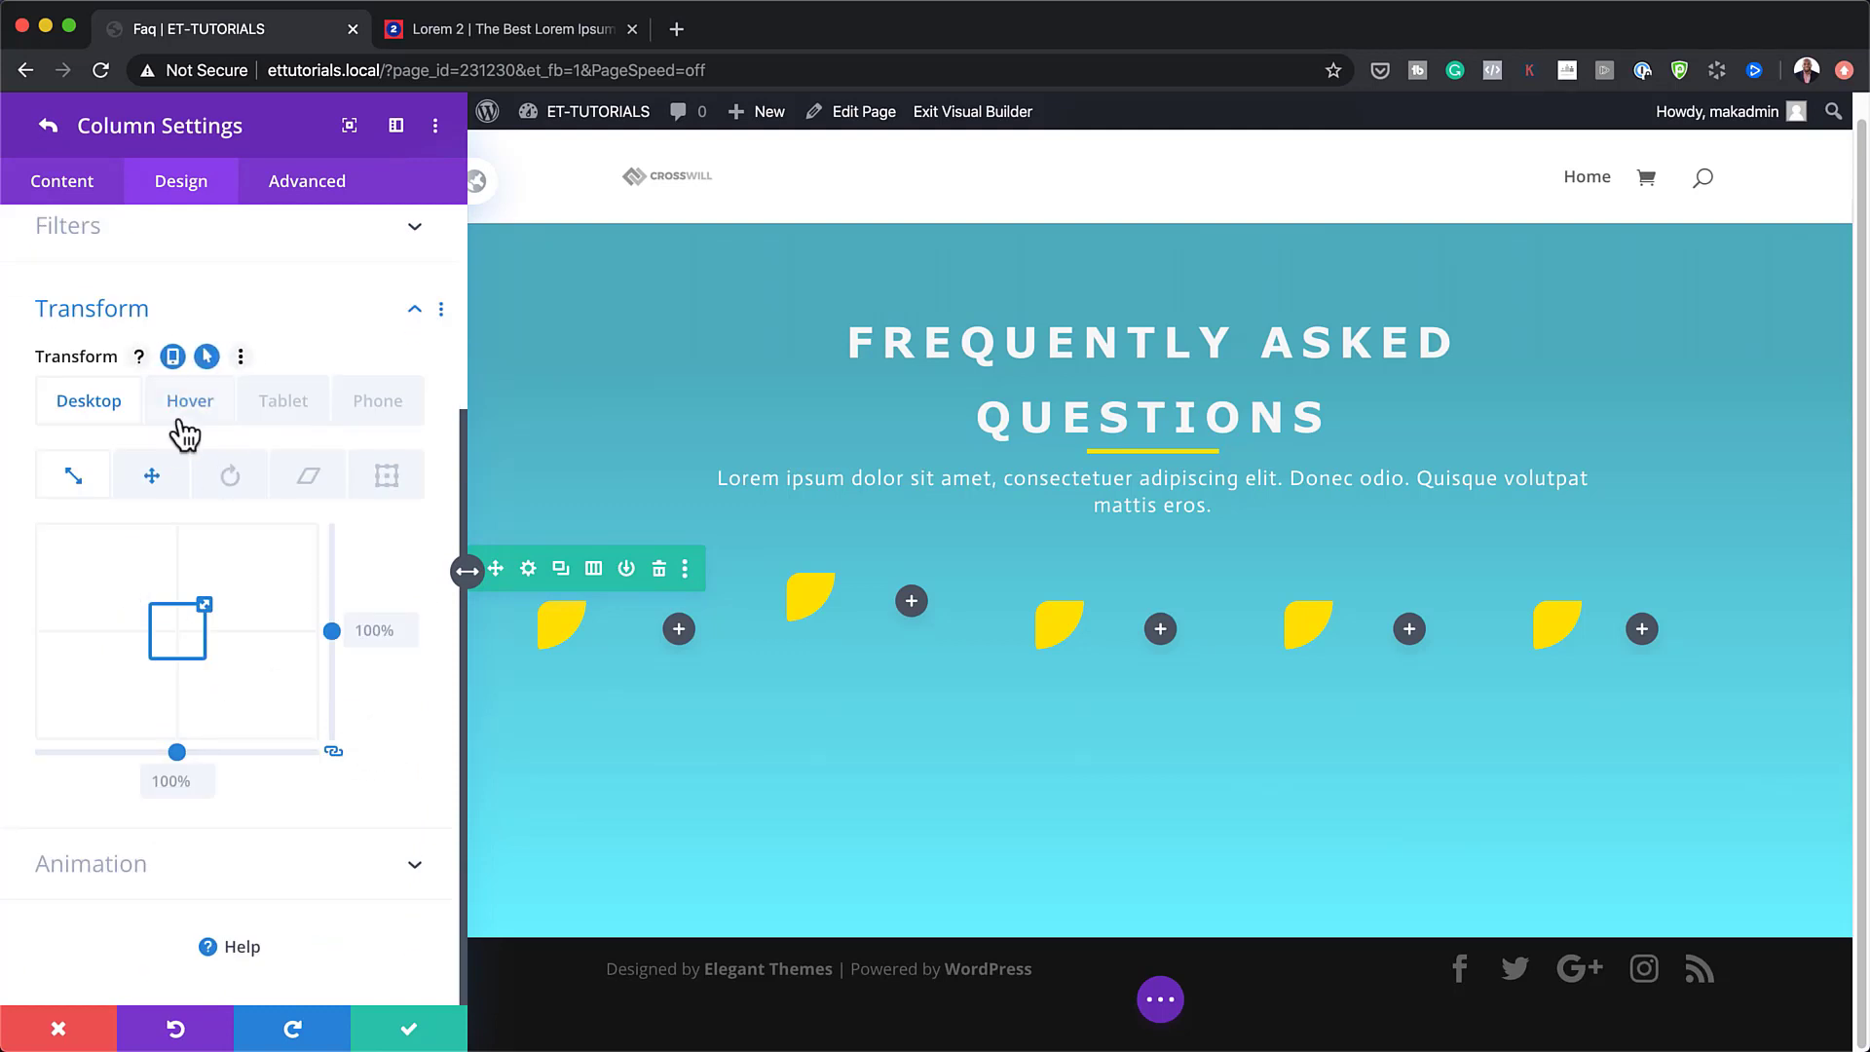
{"action": "left_click", "coordinate": [152, 478]}
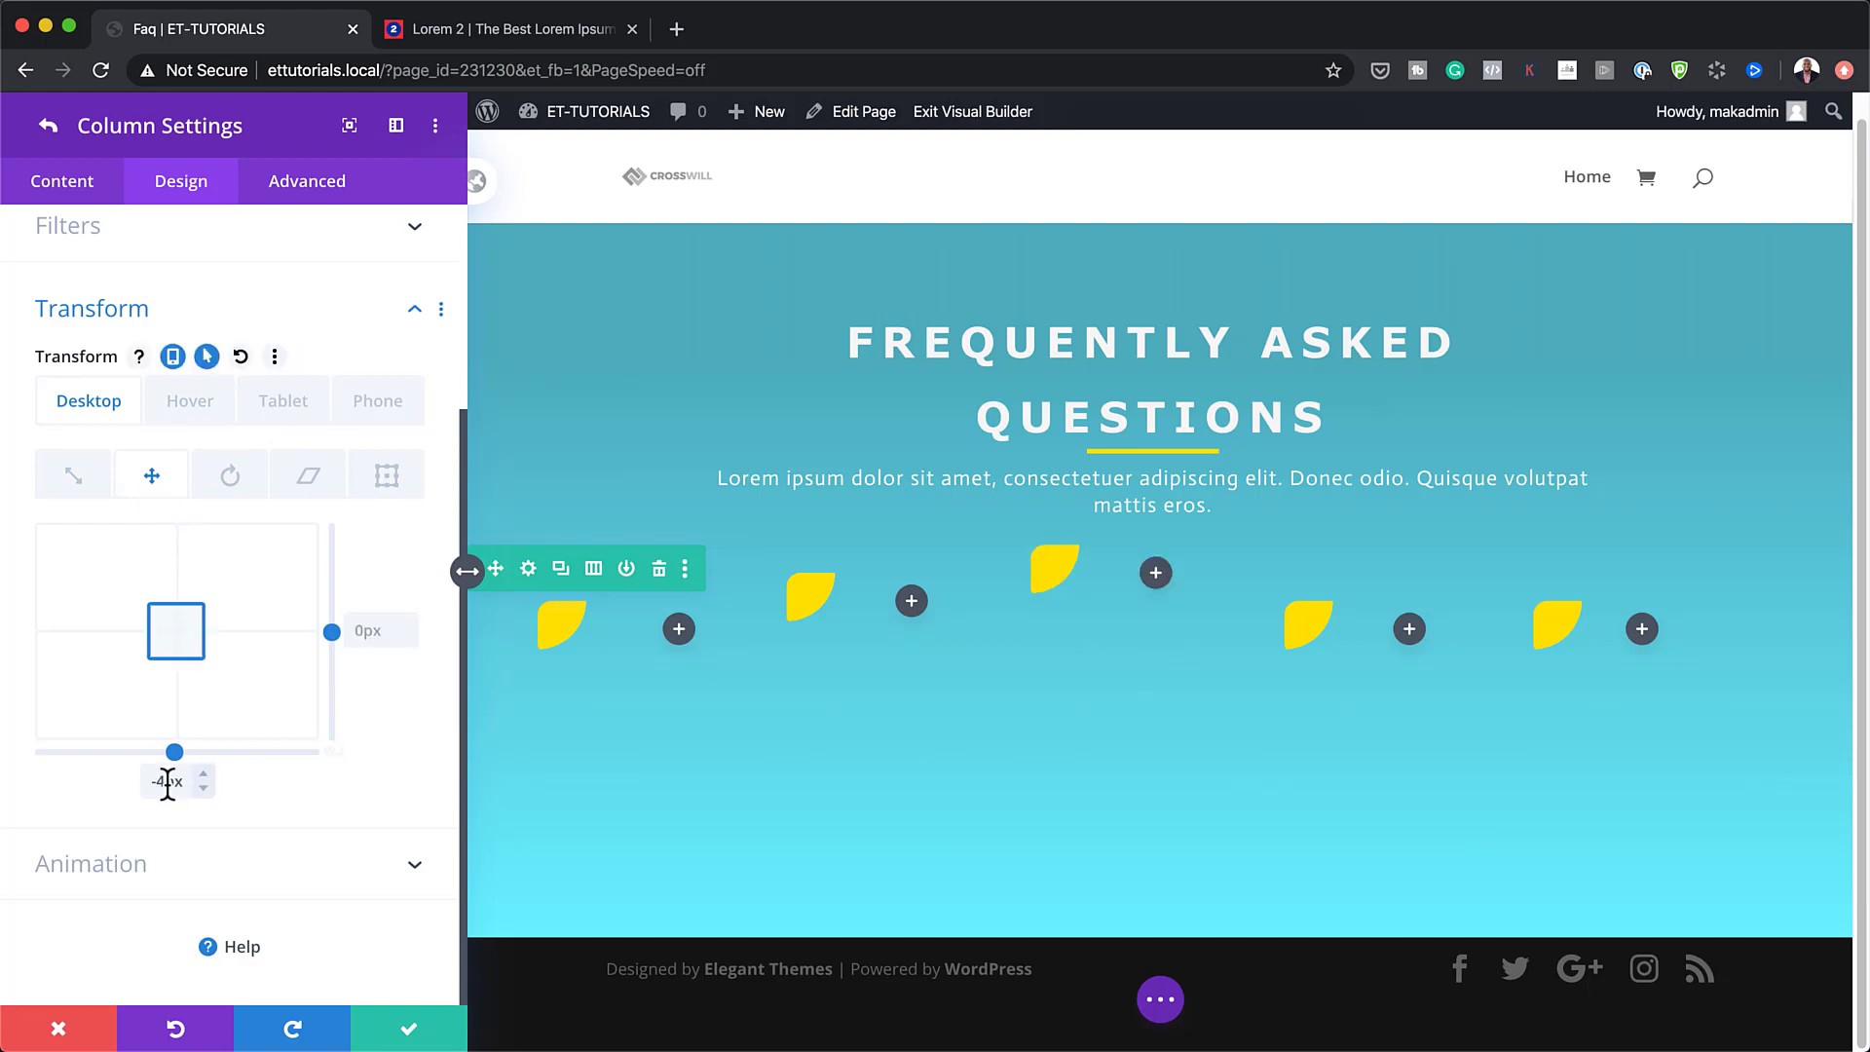
{"action": "double_click", "coordinate": [168, 782]}
{"action": "key", "text": "BackSpace"}
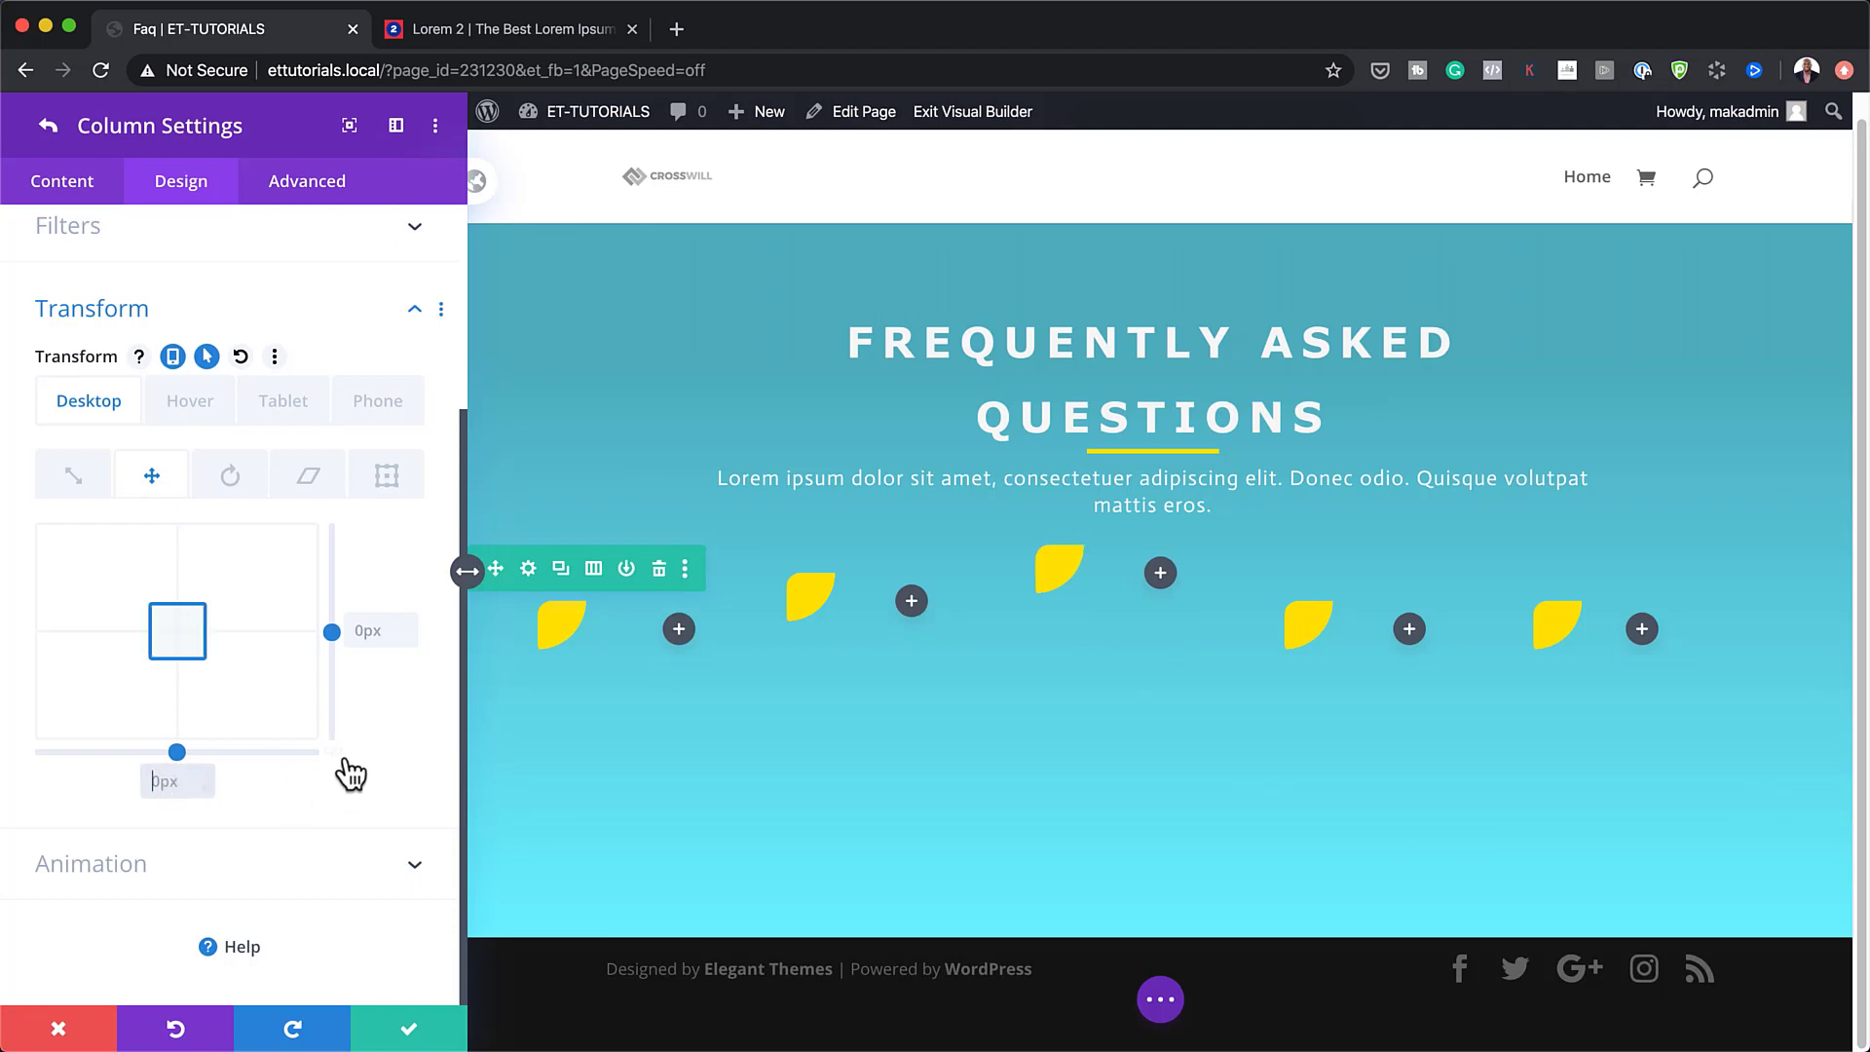
{"action": "left_click", "coordinate": [47, 126]}
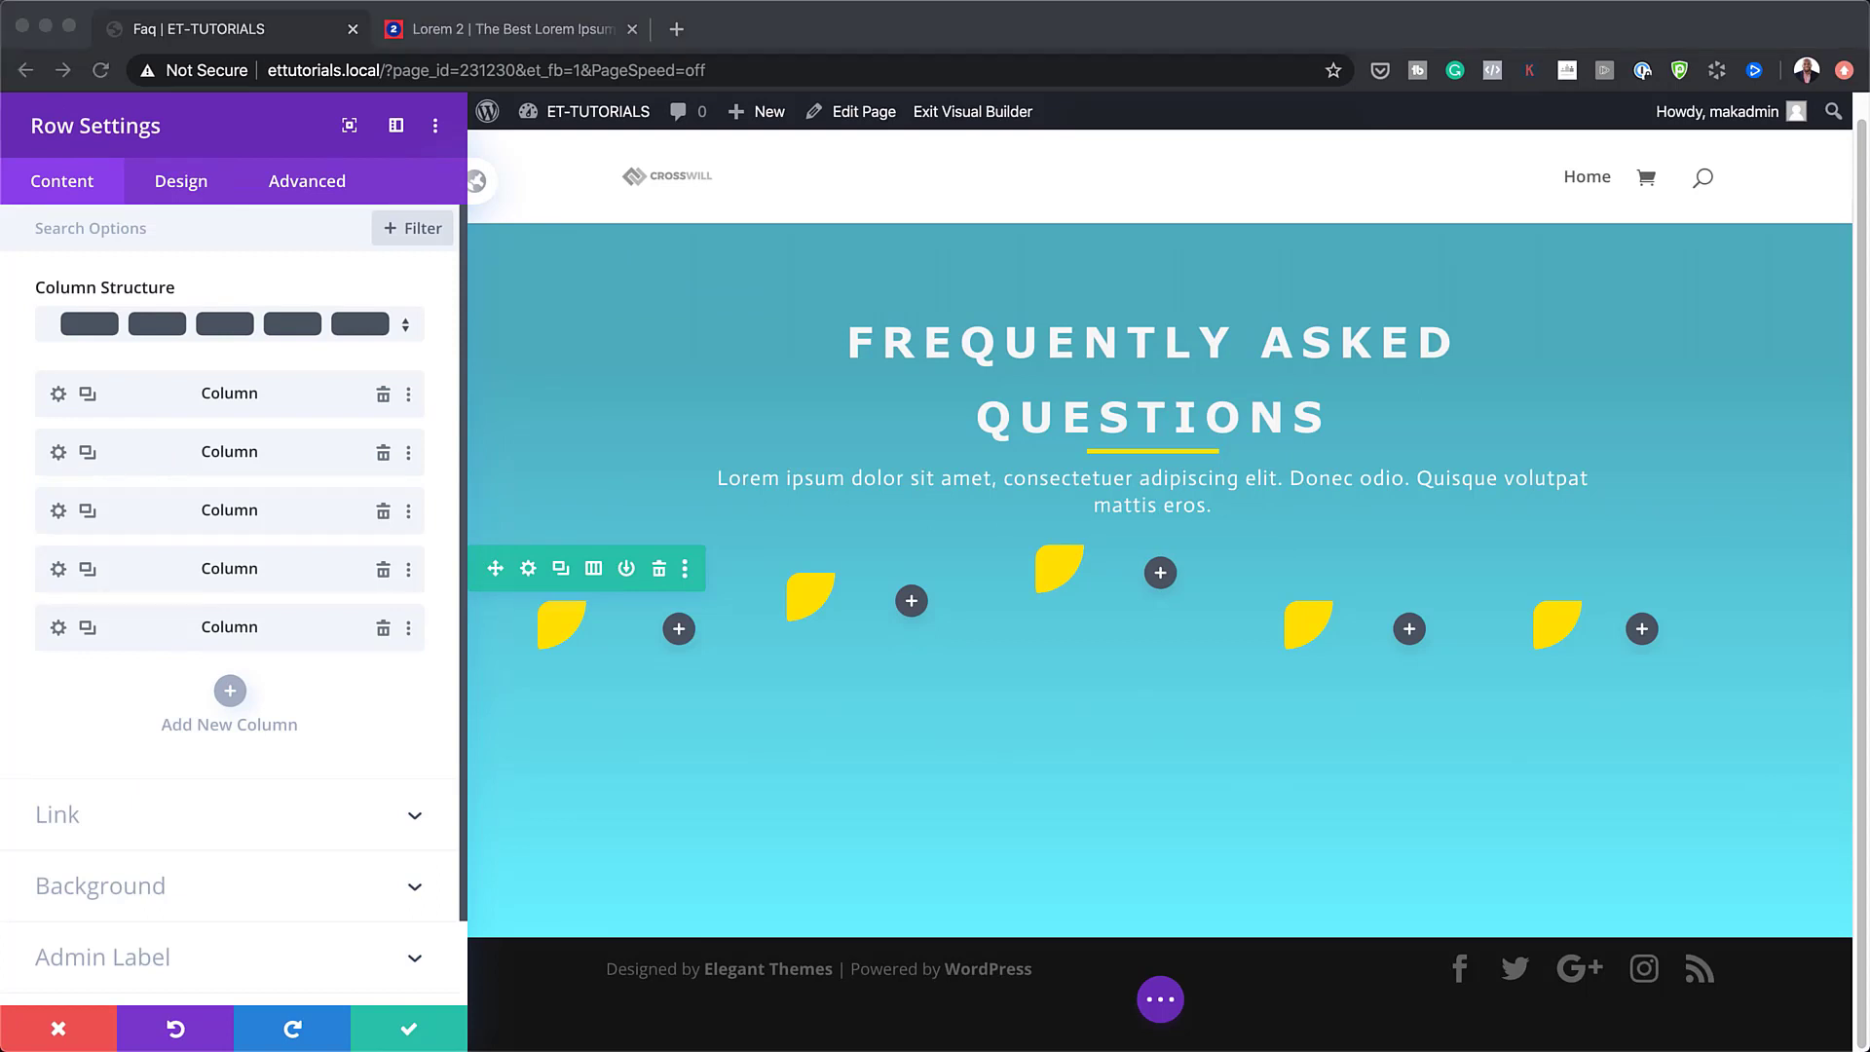
Set the fourth column's desktop vertical translation to 2vw.
{"action": "left_click", "coordinate": [58, 568]}
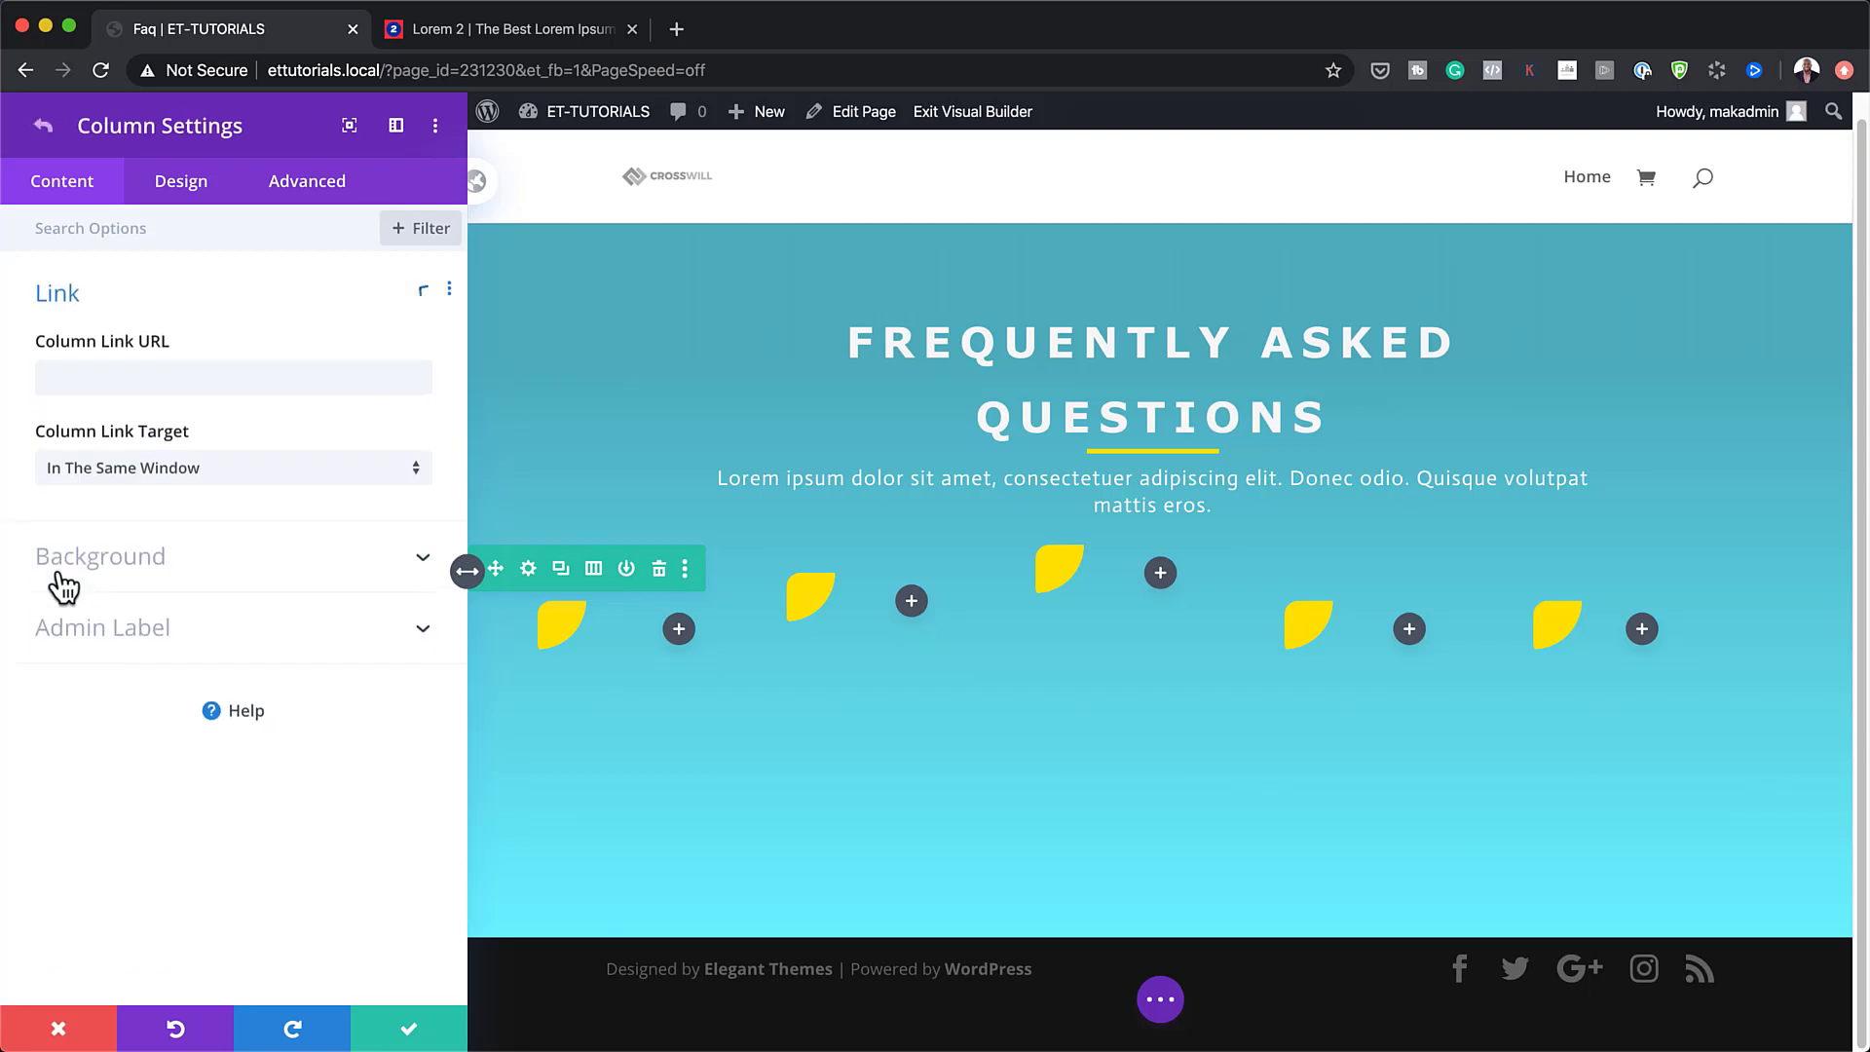
{"action": "left_click", "coordinate": [198, 190]}
{"action": "left_click", "coordinate": [122, 580]}
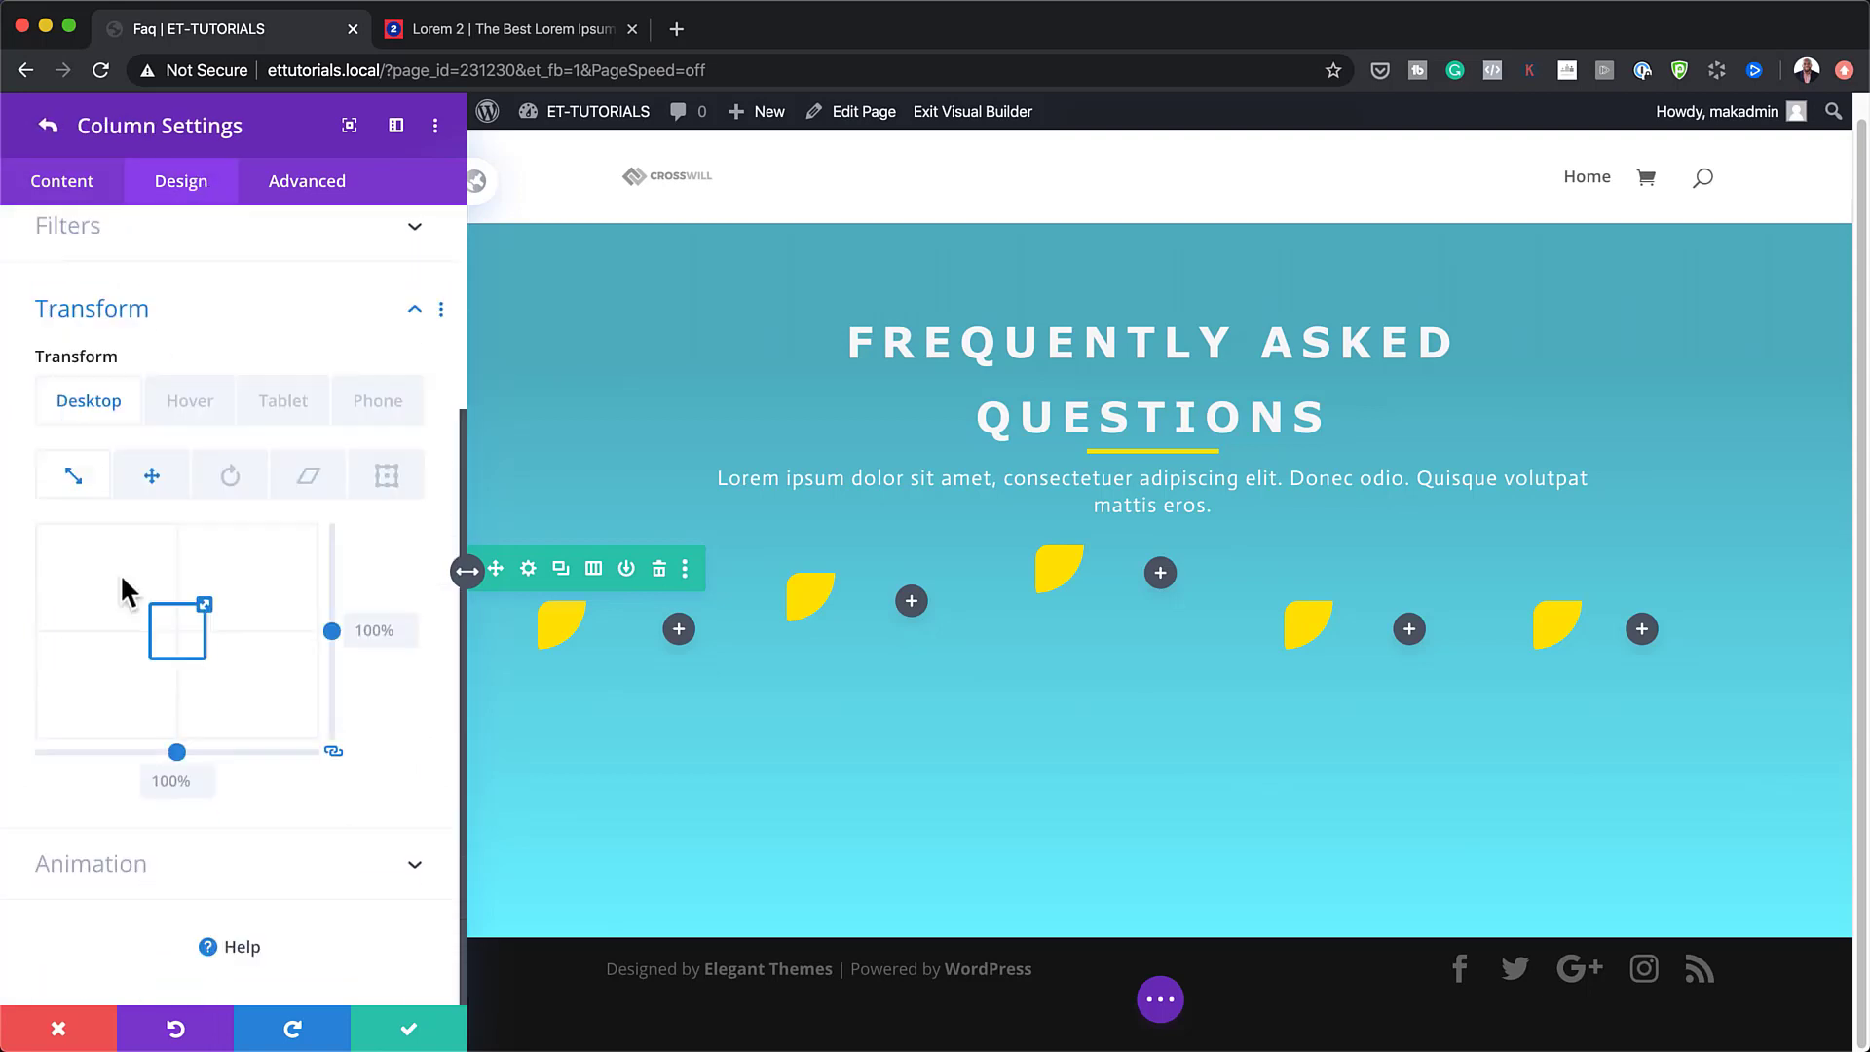
{"action": "left_click", "coordinate": [154, 479]}
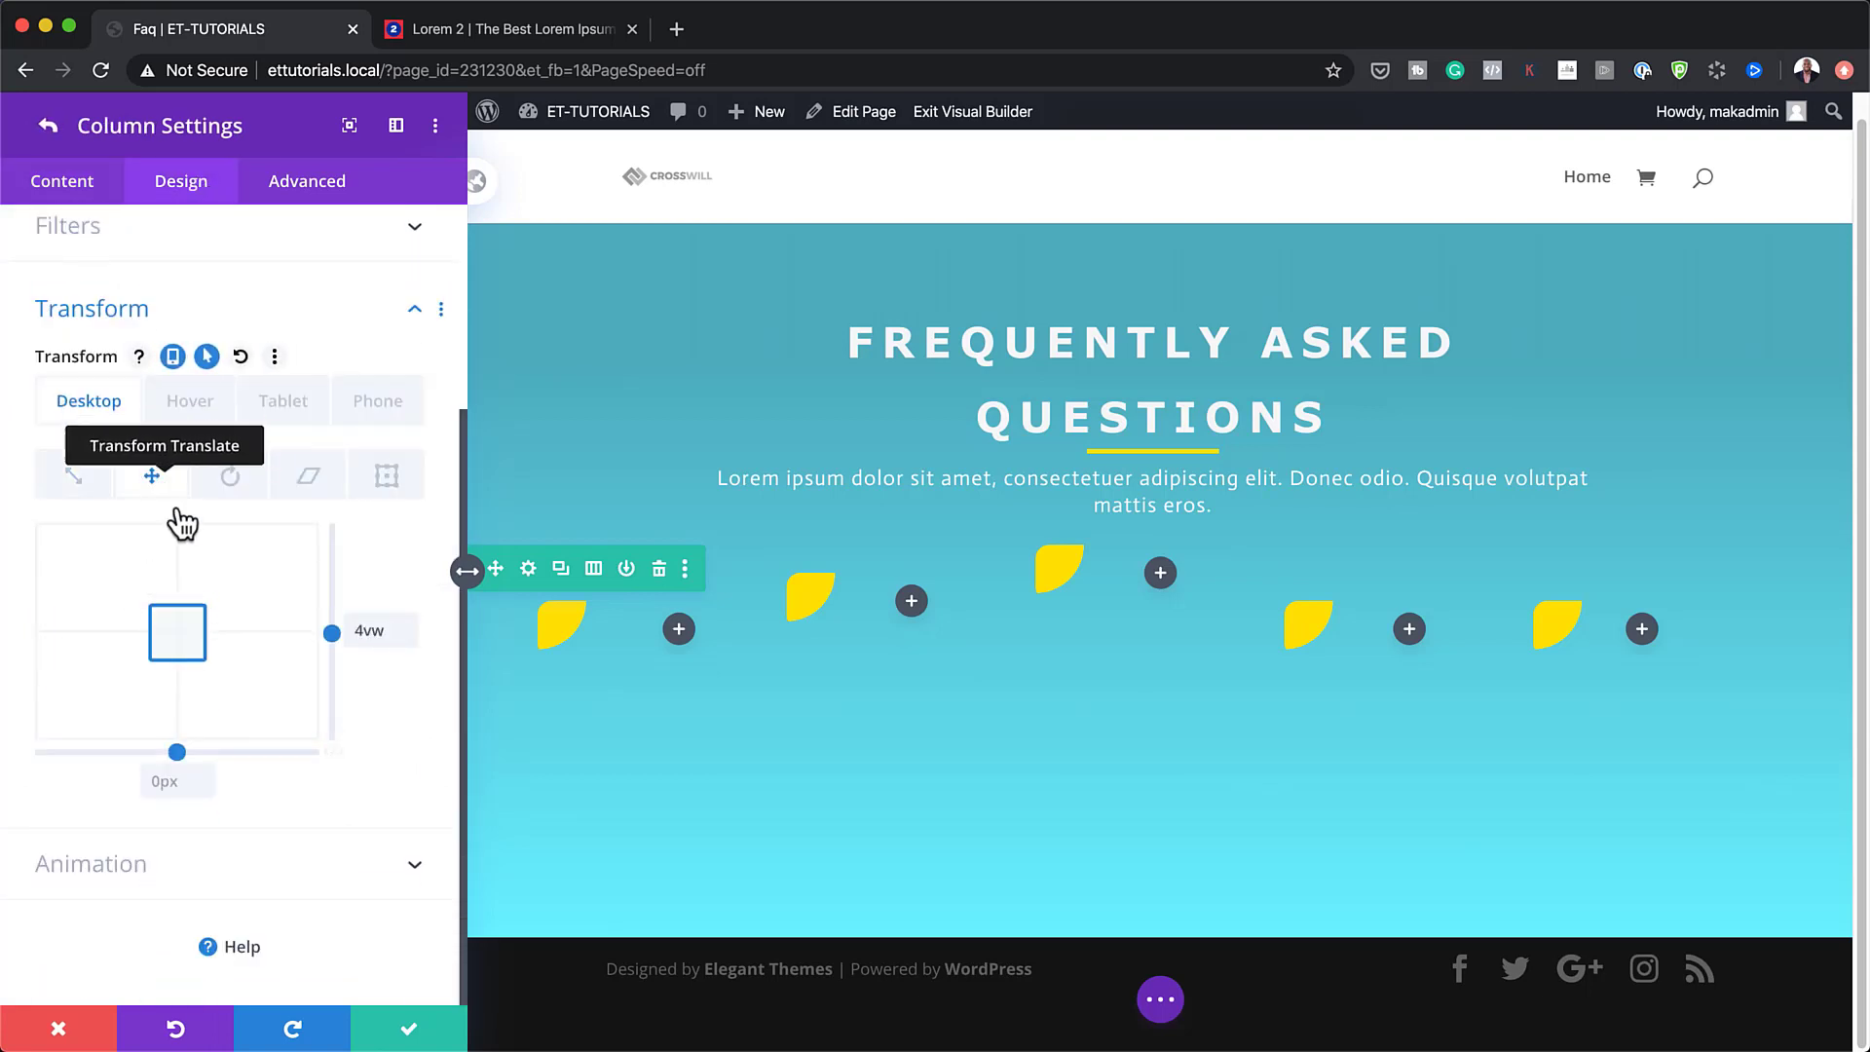
{"action": "left_click", "coordinate": [406, 637]}
{"action": "left_click", "coordinate": [411, 637]}
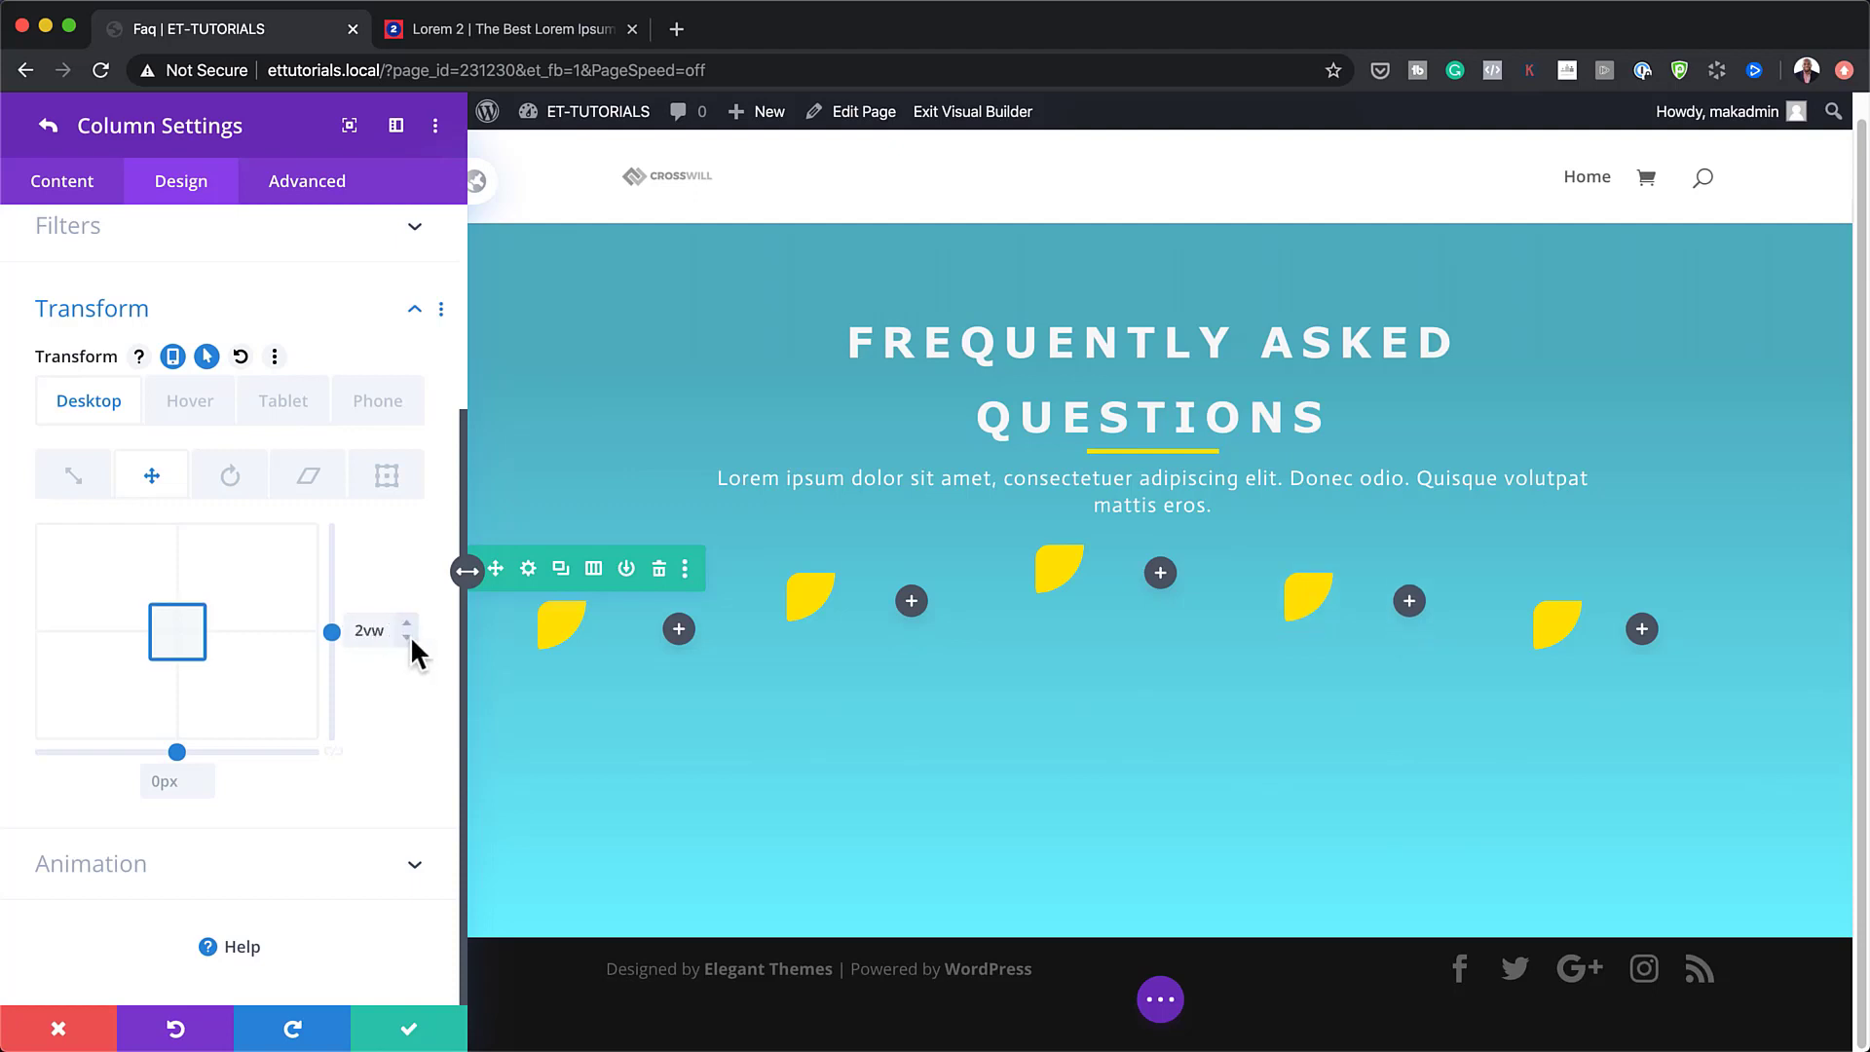
{"action": "left_click", "coordinate": [49, 129]}
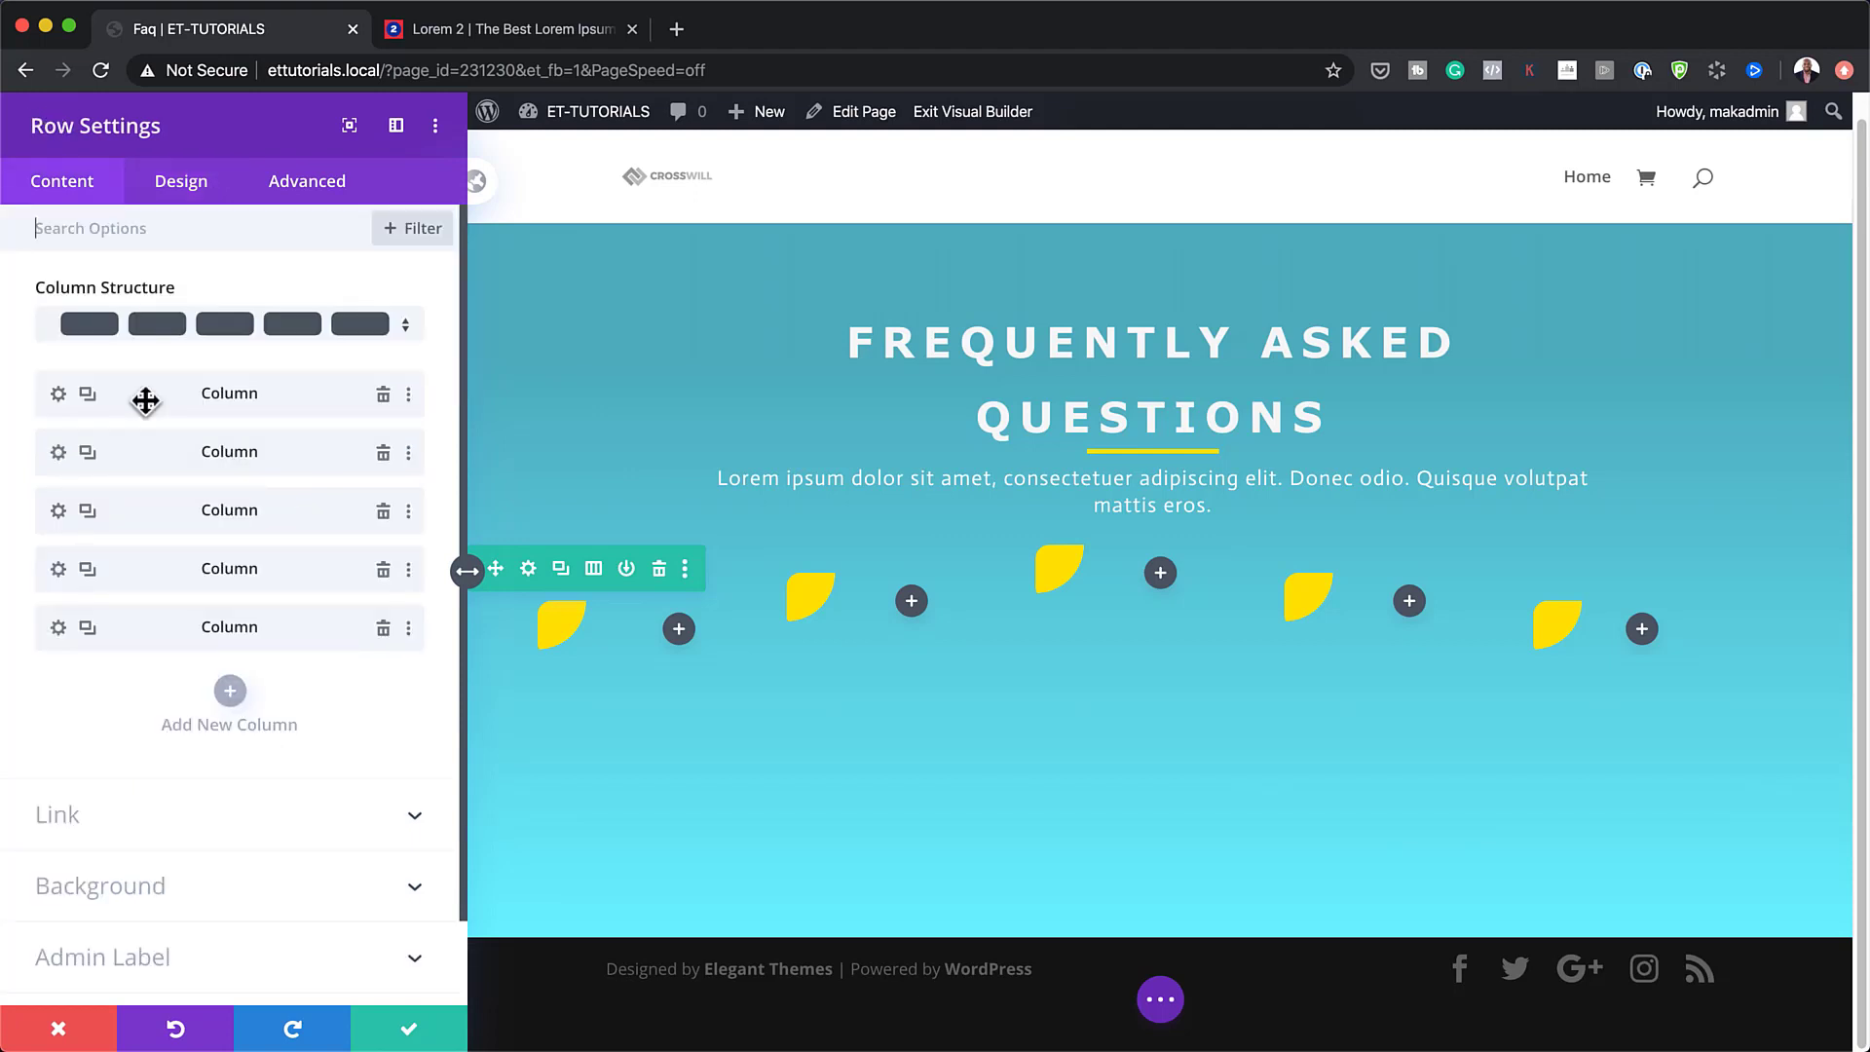
Check the fifth column's desktop translate values and save the column and row settings.
{"action": "left_click", "coordinate": [61, 635]}
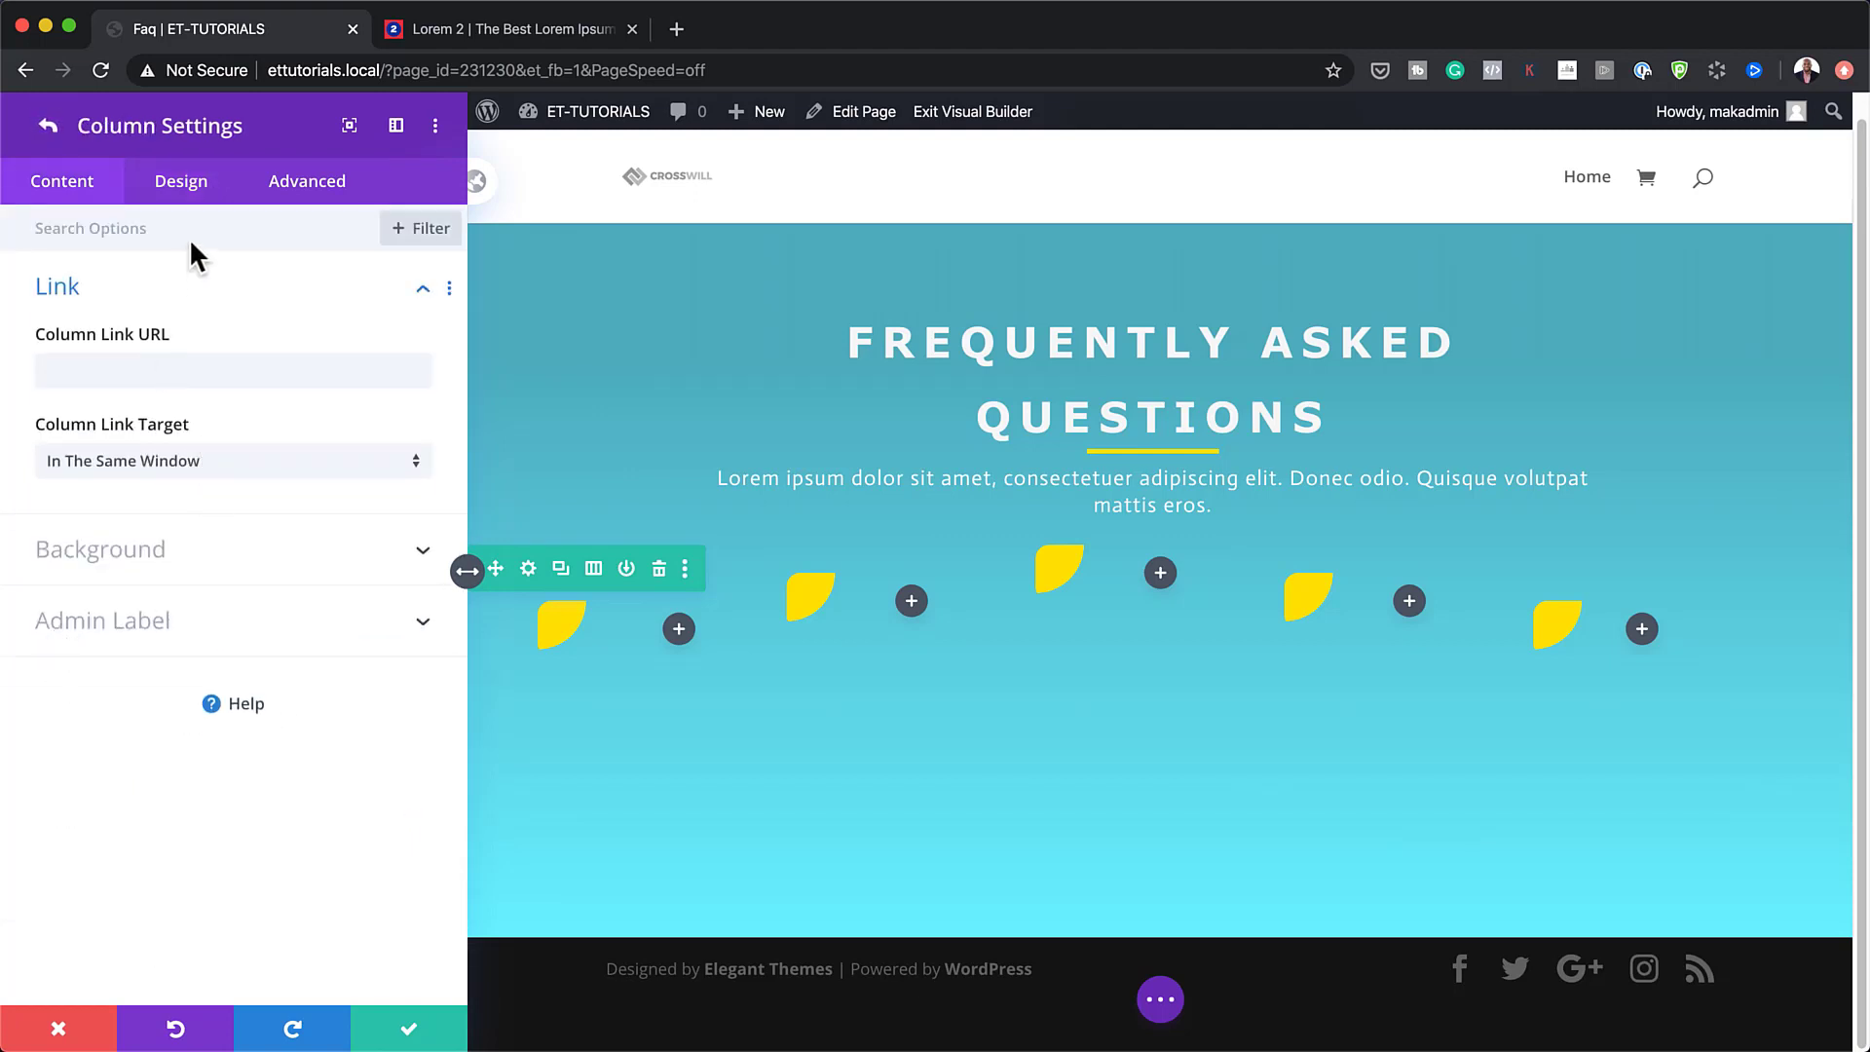
{"action": "left_click", "coordinate": [200, 193]}
{"action": "left_click", "coordinate": [127, 575]}
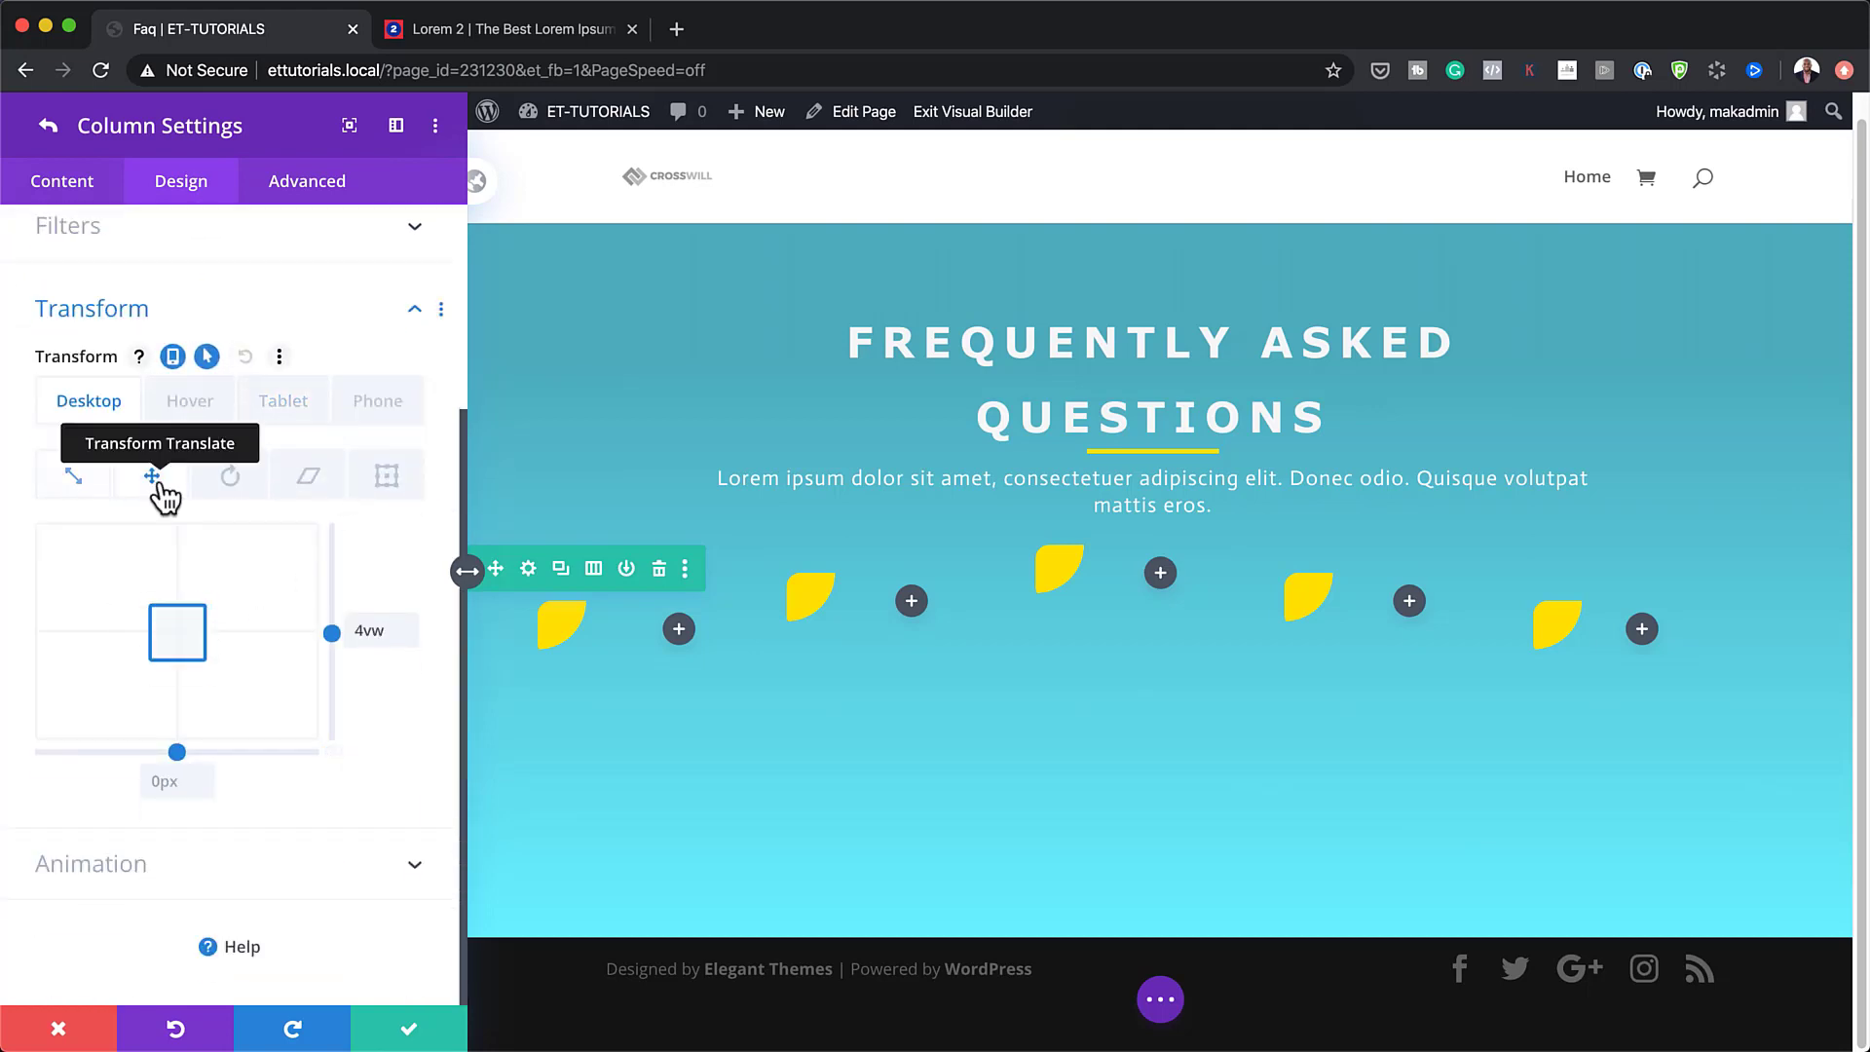
{"action": "left_click", "coordinate": [153, 477]}
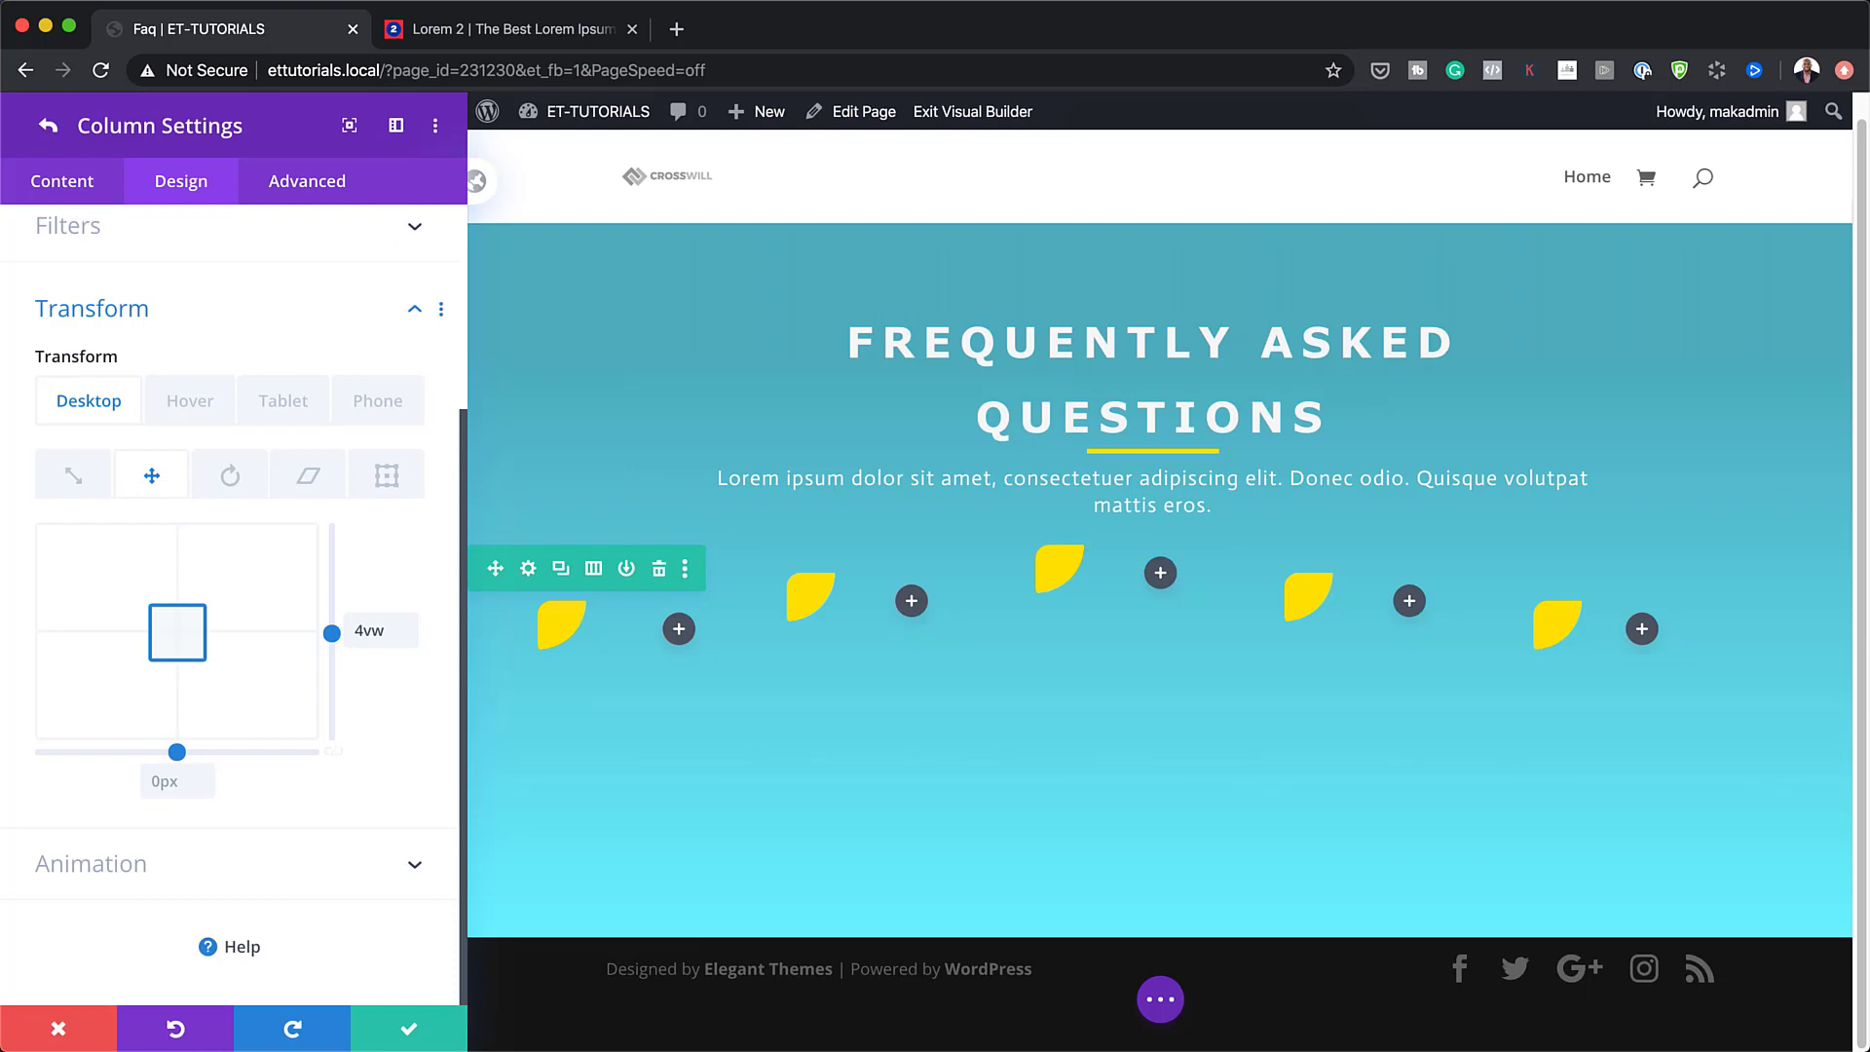
{"action": "left_click", "coordinate": [409, 1031]}
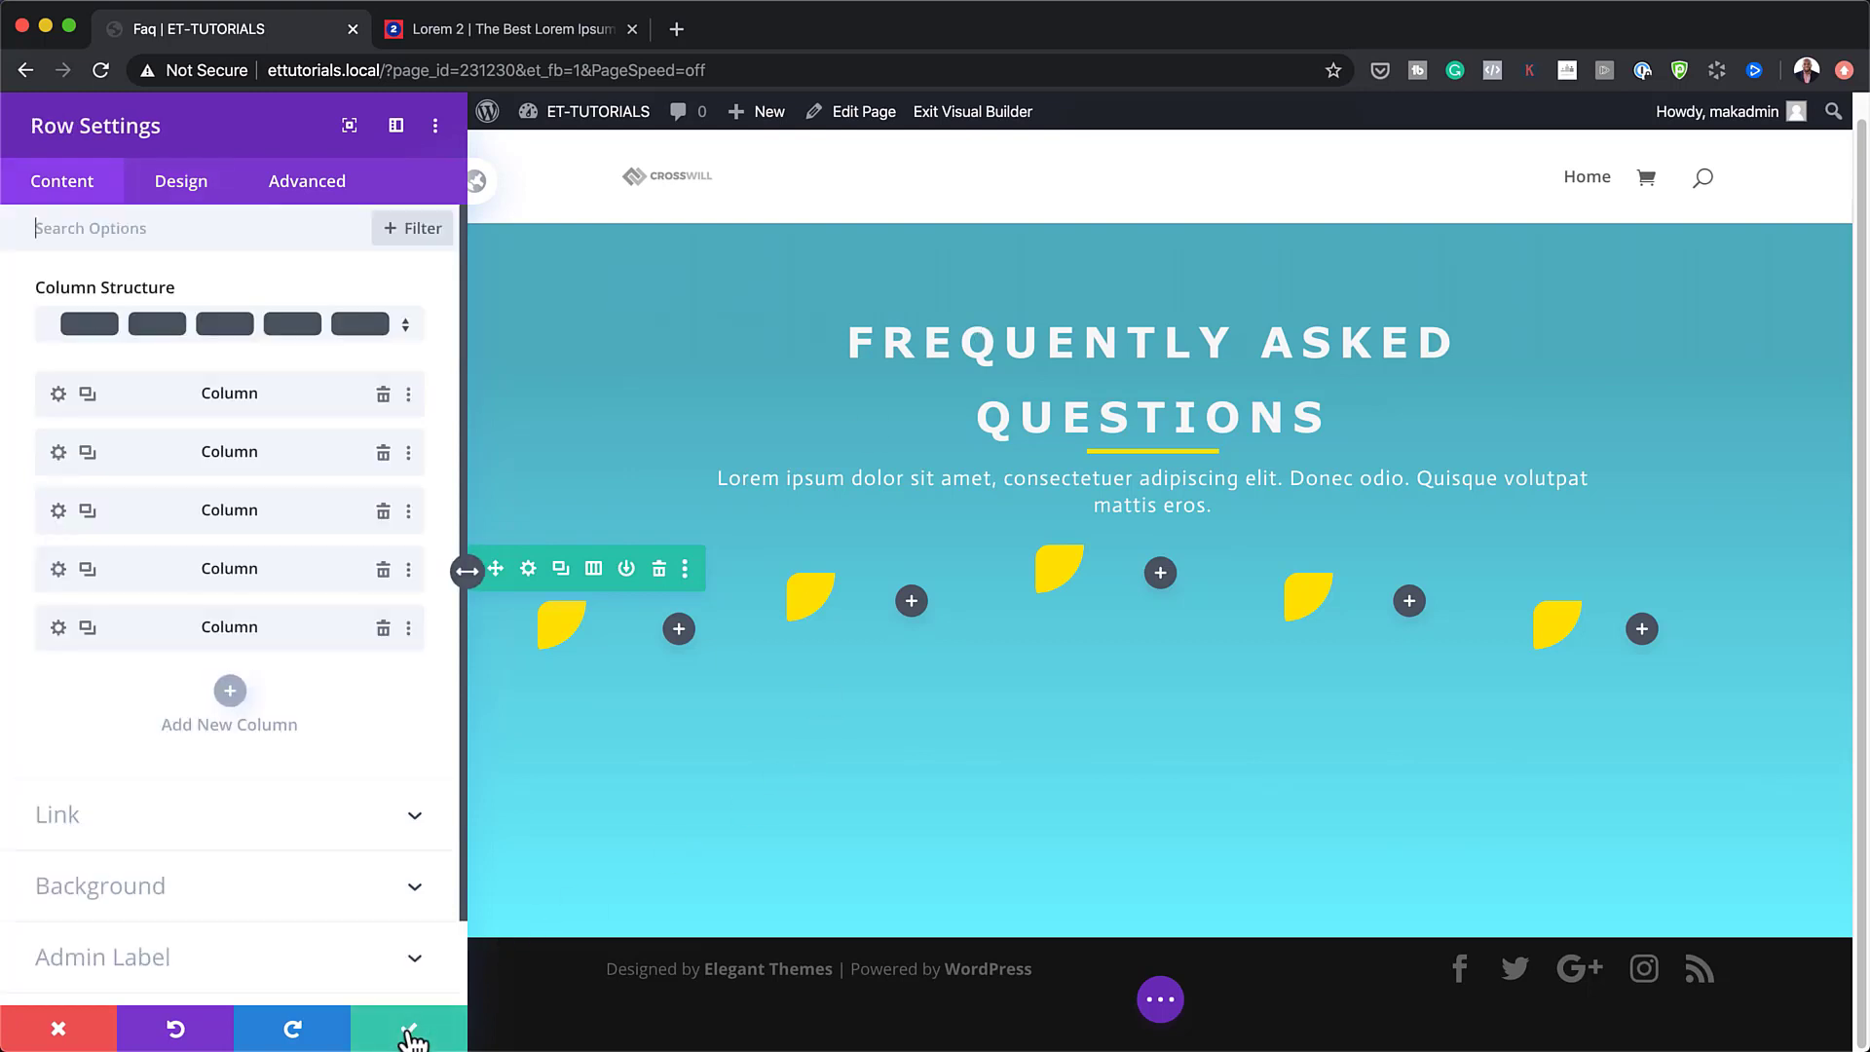
{"action": "left_click", "coordinate": [407, 1030]}
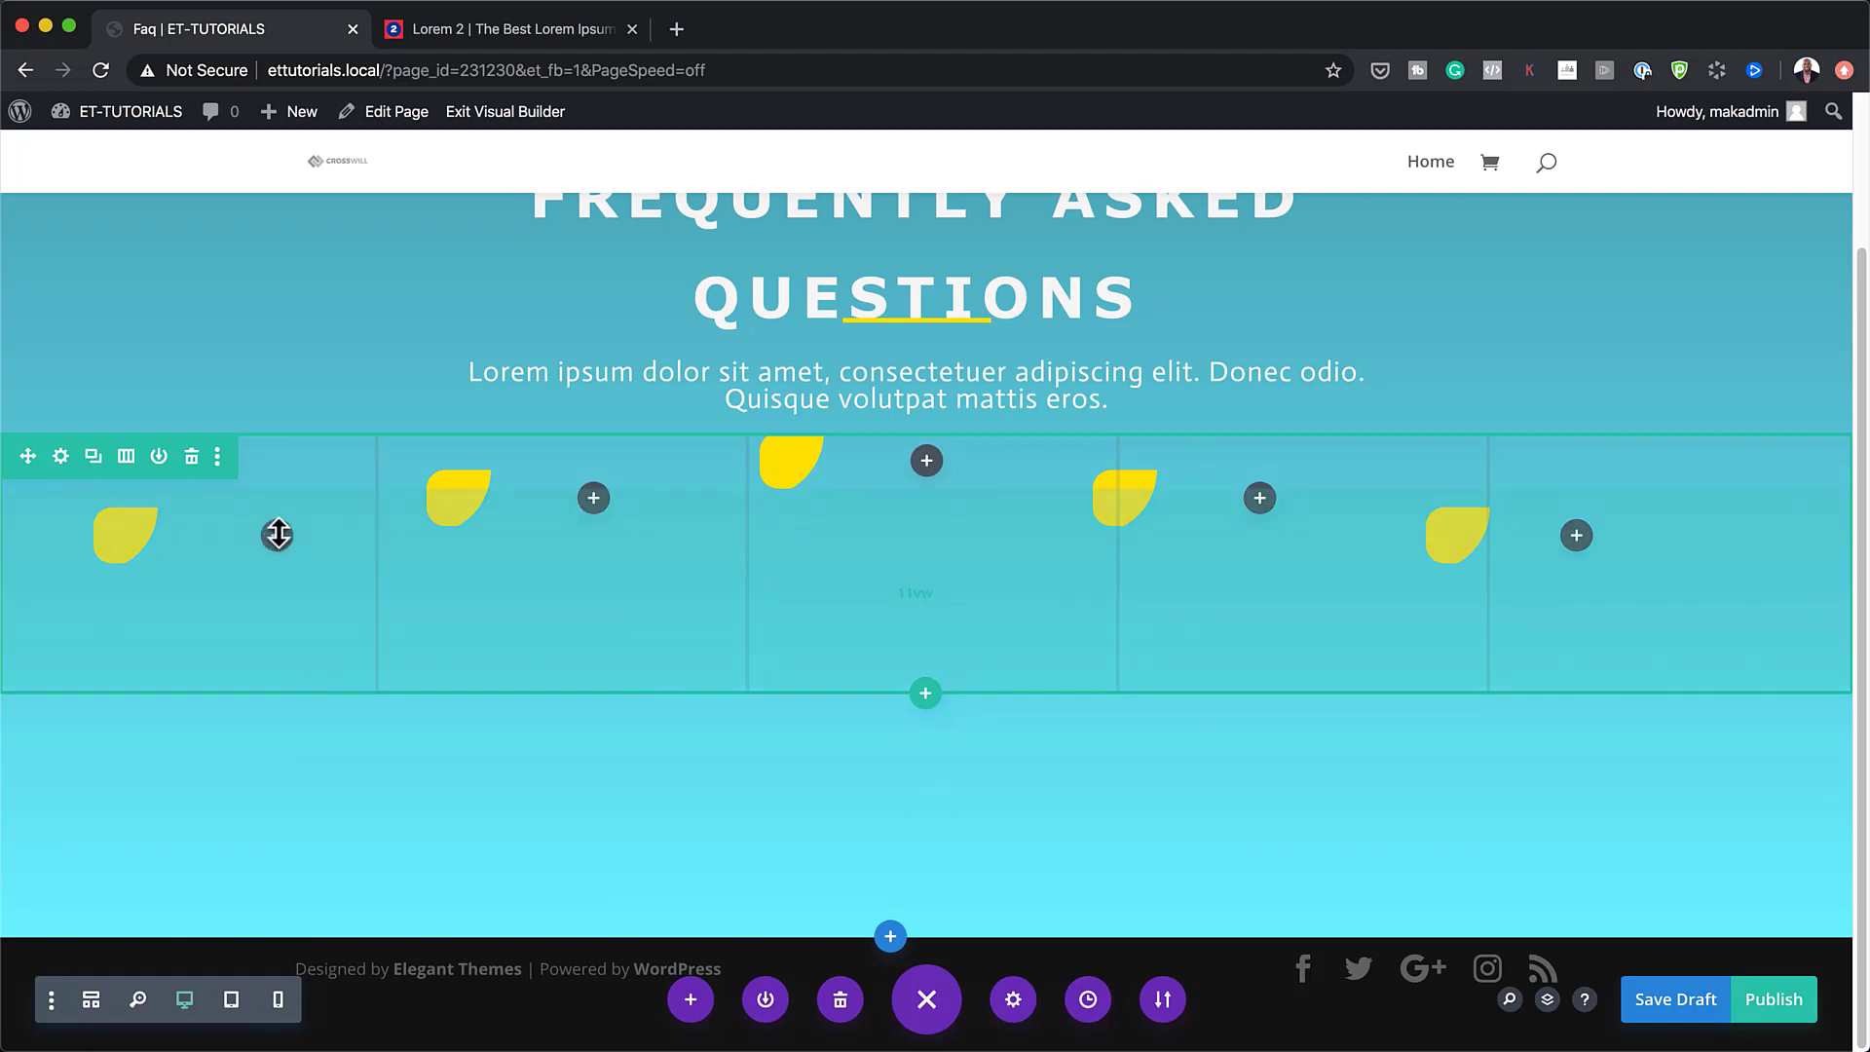
Switch to wireframe view and insert a Toggle module in the first column of the five-column row.
{"action": "left_click", "coordinate": [92, 1003]}
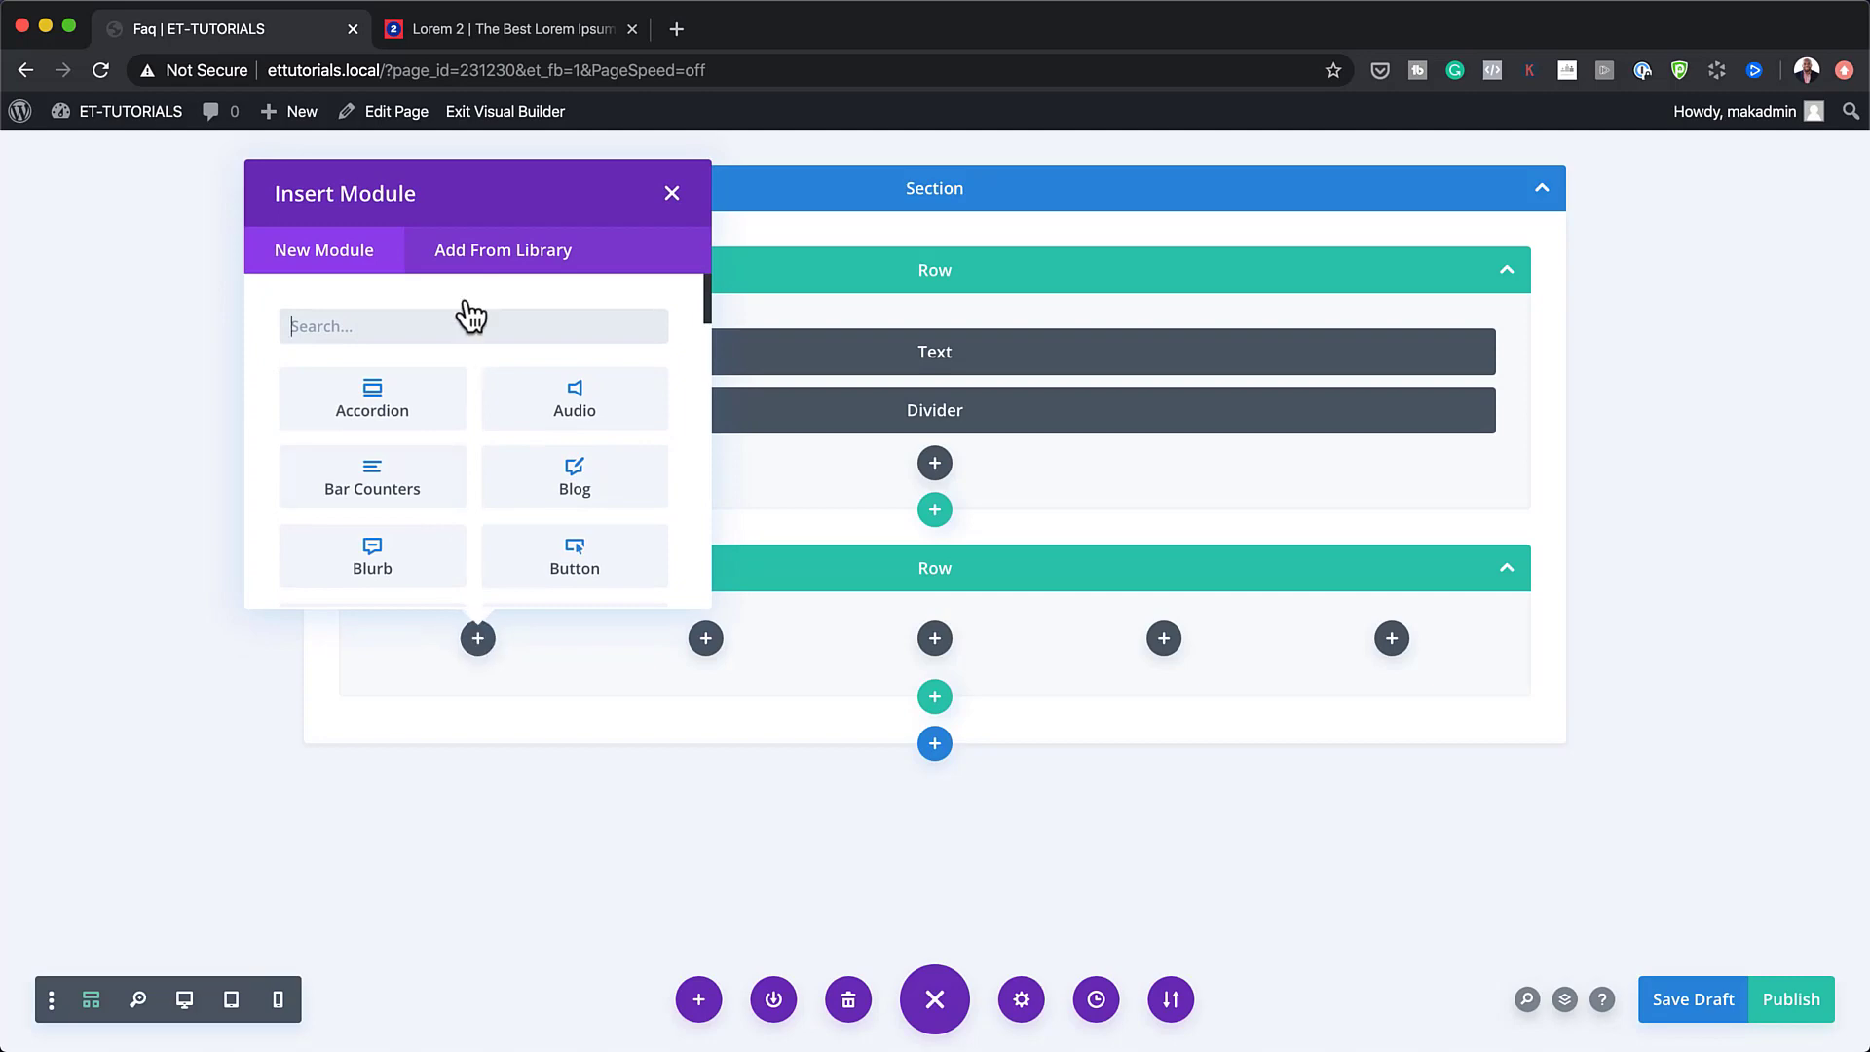
{"action": "type", "text": "to"}
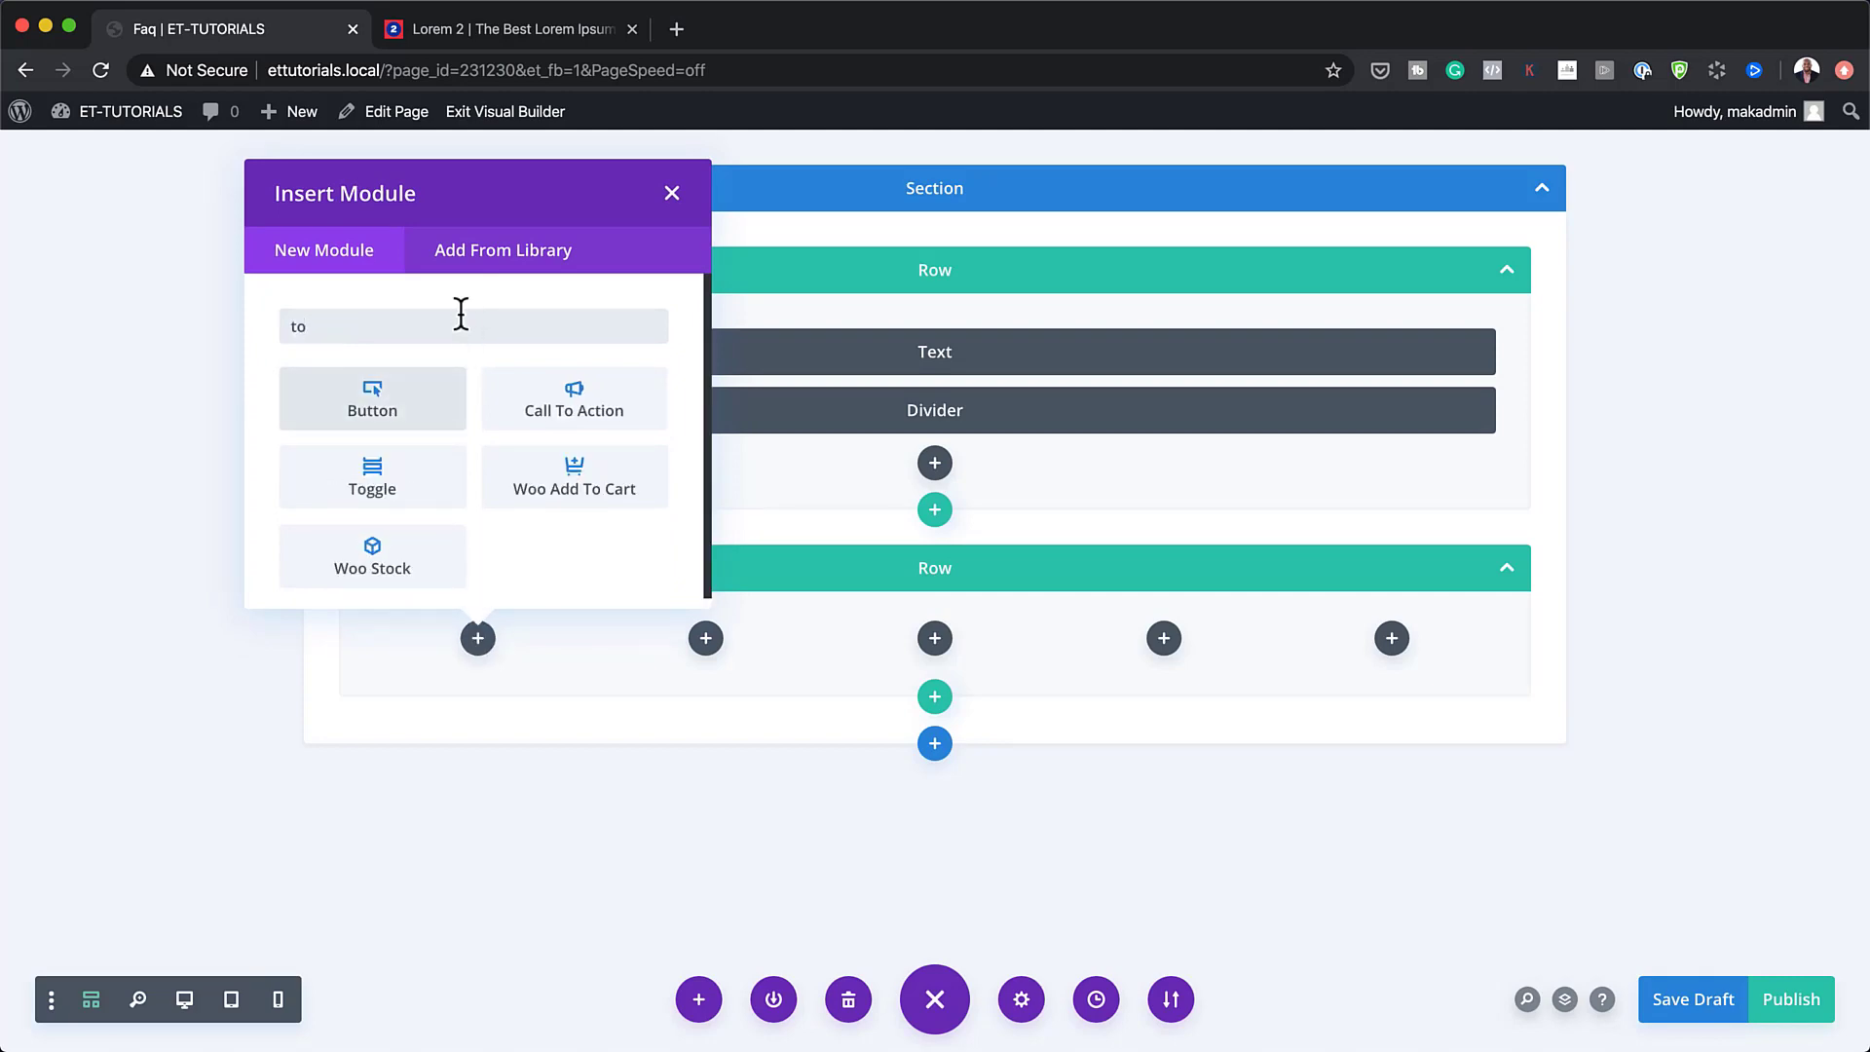
{"action": "left_click", "coordinate": [372, 478]}
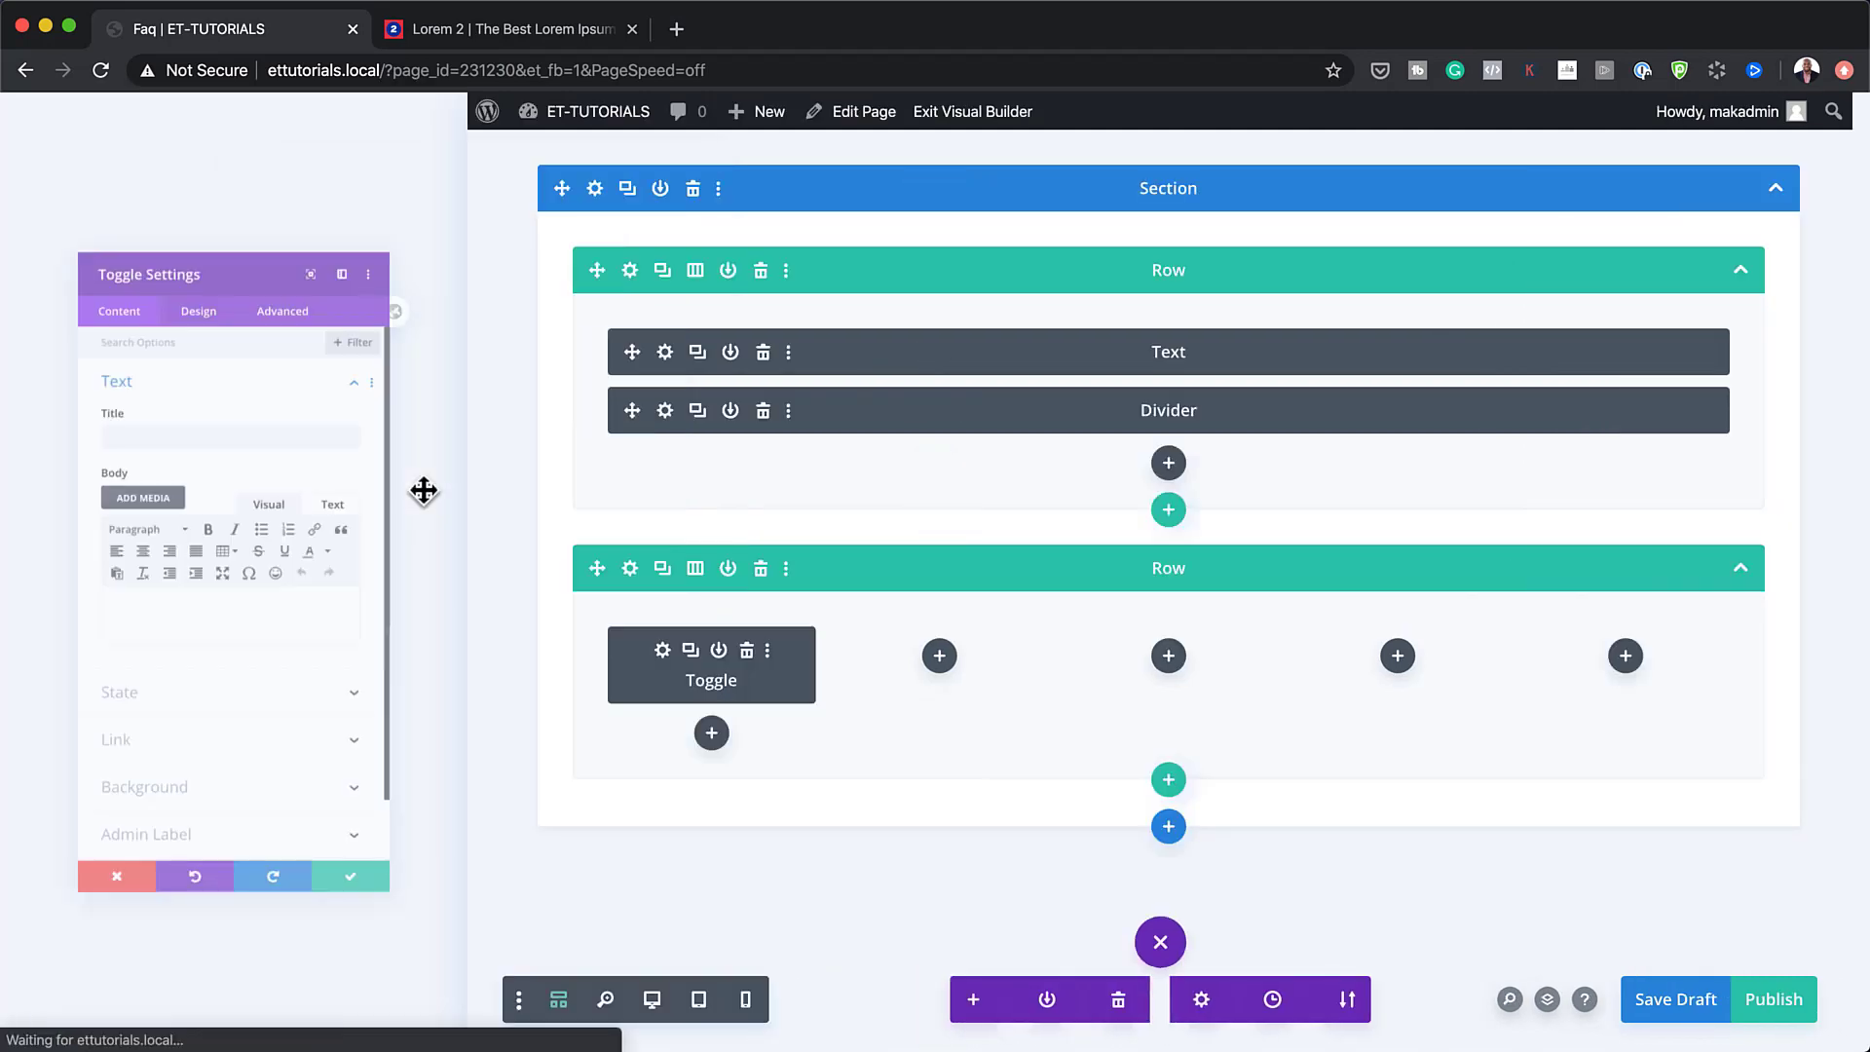
{"action": "left_click", "coordinate": [128, 375]}
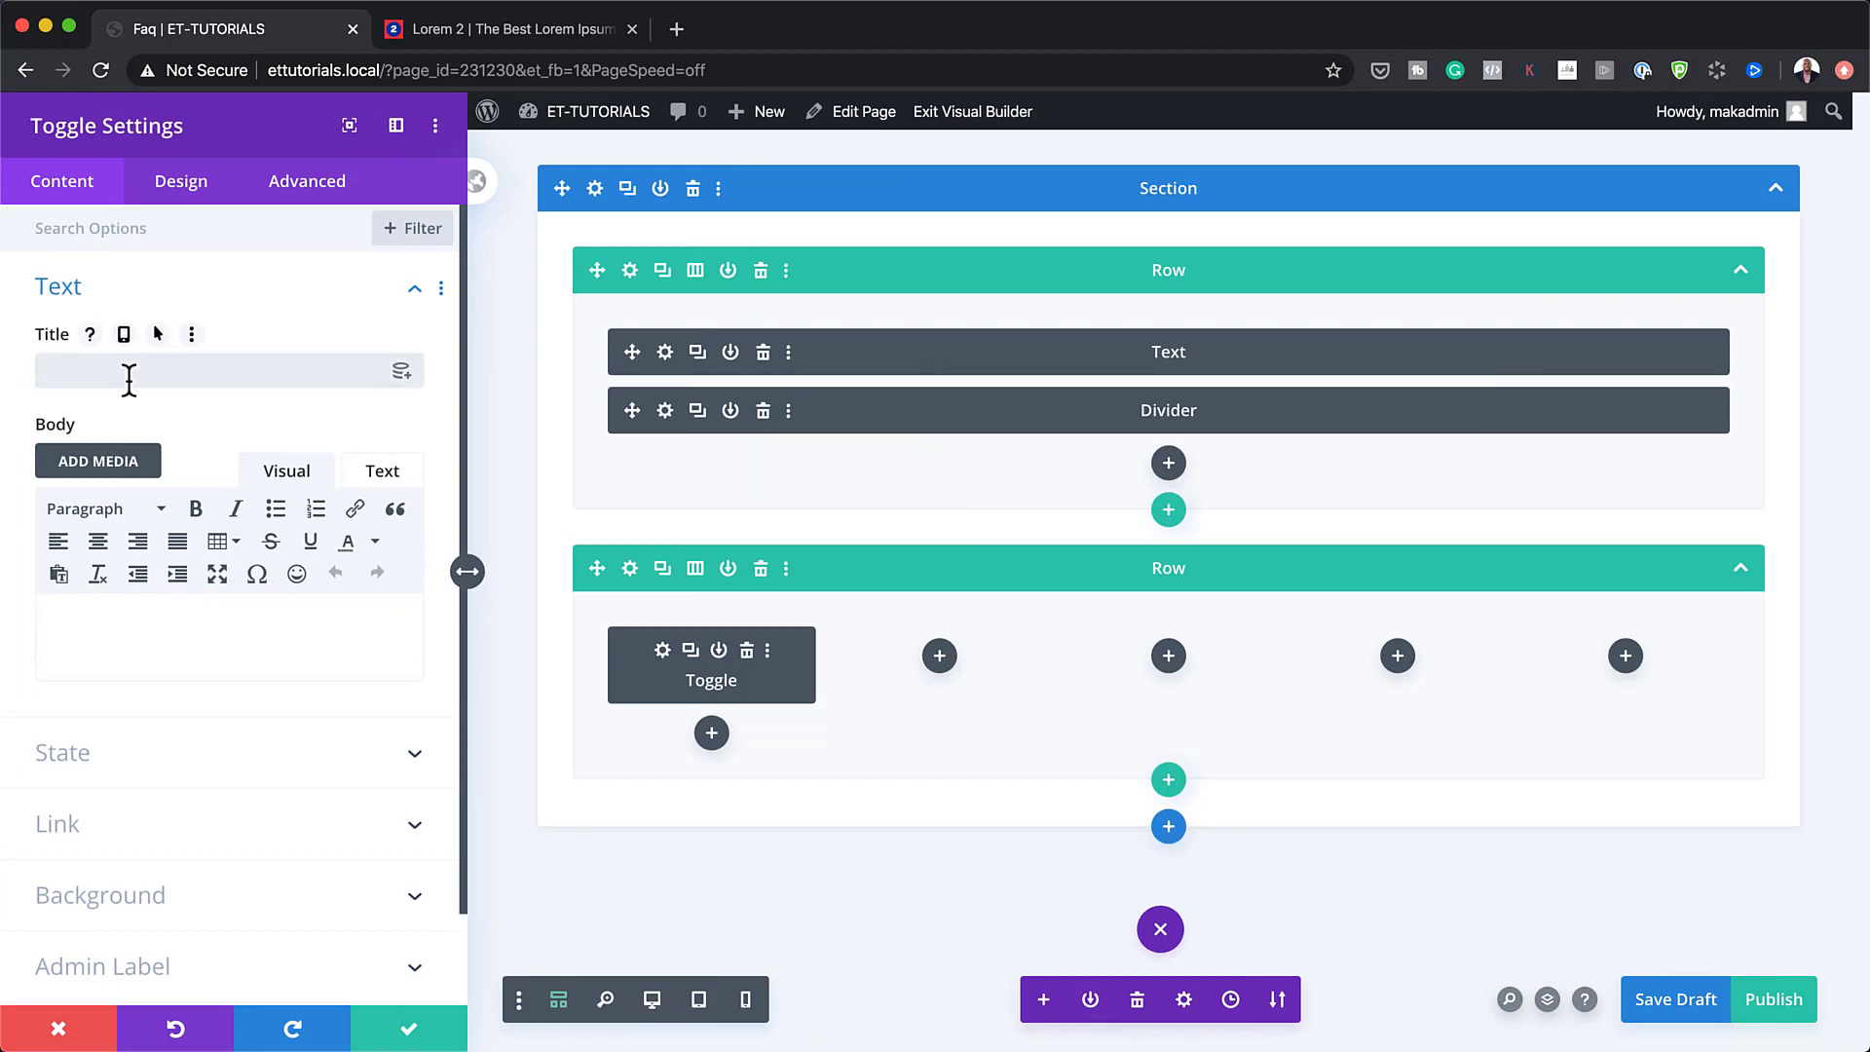
In desktop view, title the toggle "How do I track my package?" and fill its body with the Lorem ipsum placeholder paragraph.
{"action": "left_click", "coordinate": [653, 1000]}
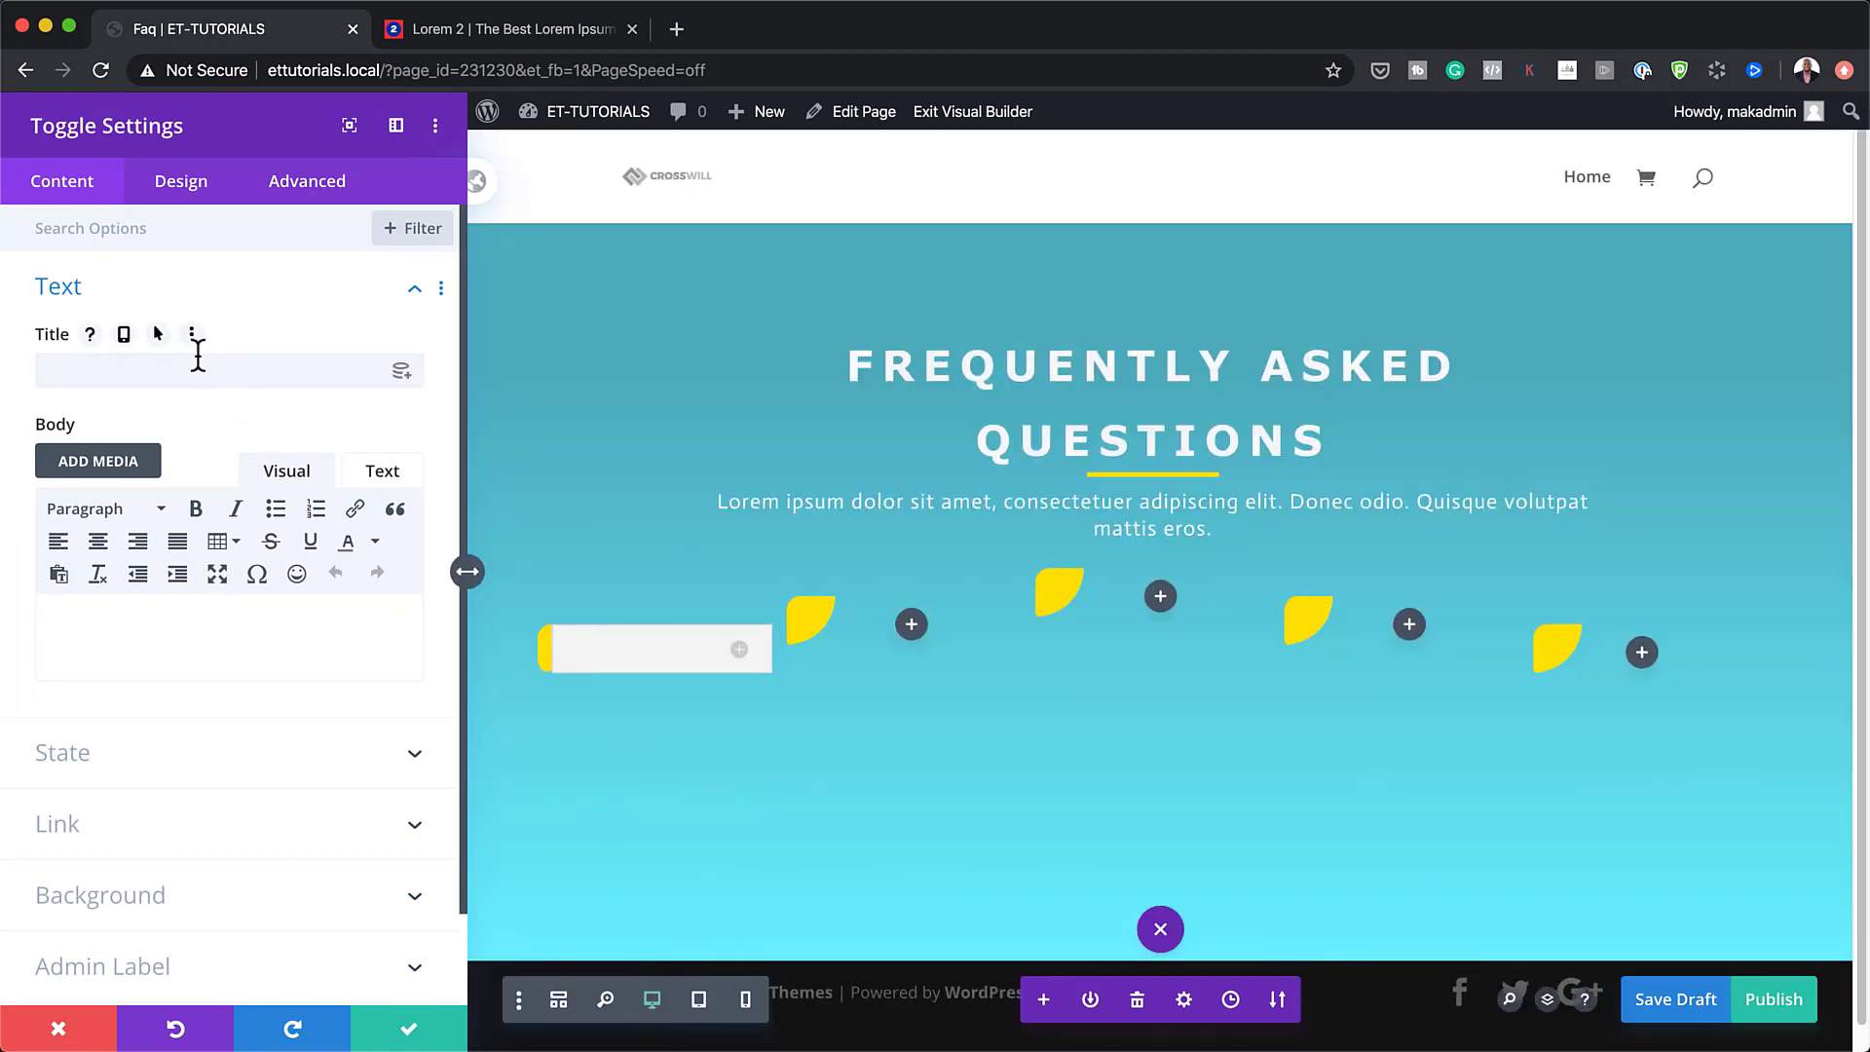
{"action": "left_click", "coordinate": [189, 368]}
{"action": "type", "text": "H"}
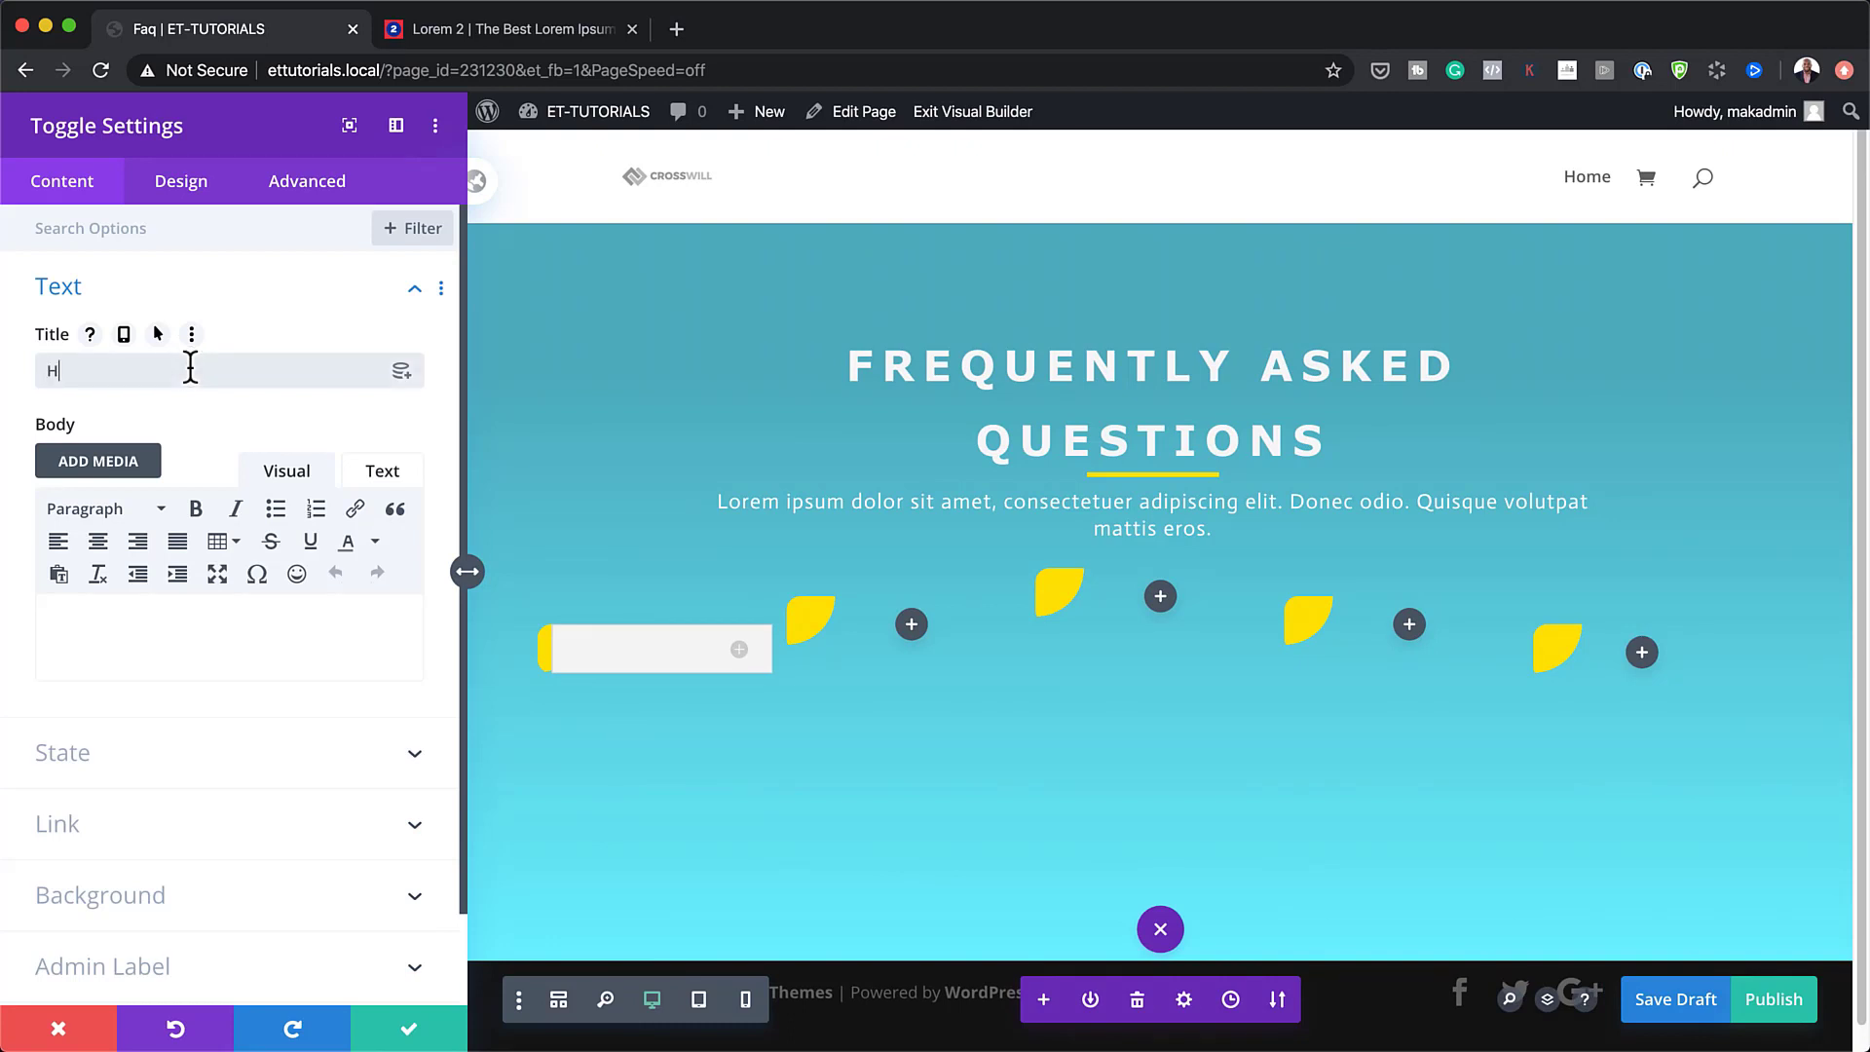
{"action": "type", "text": "ow do i"}
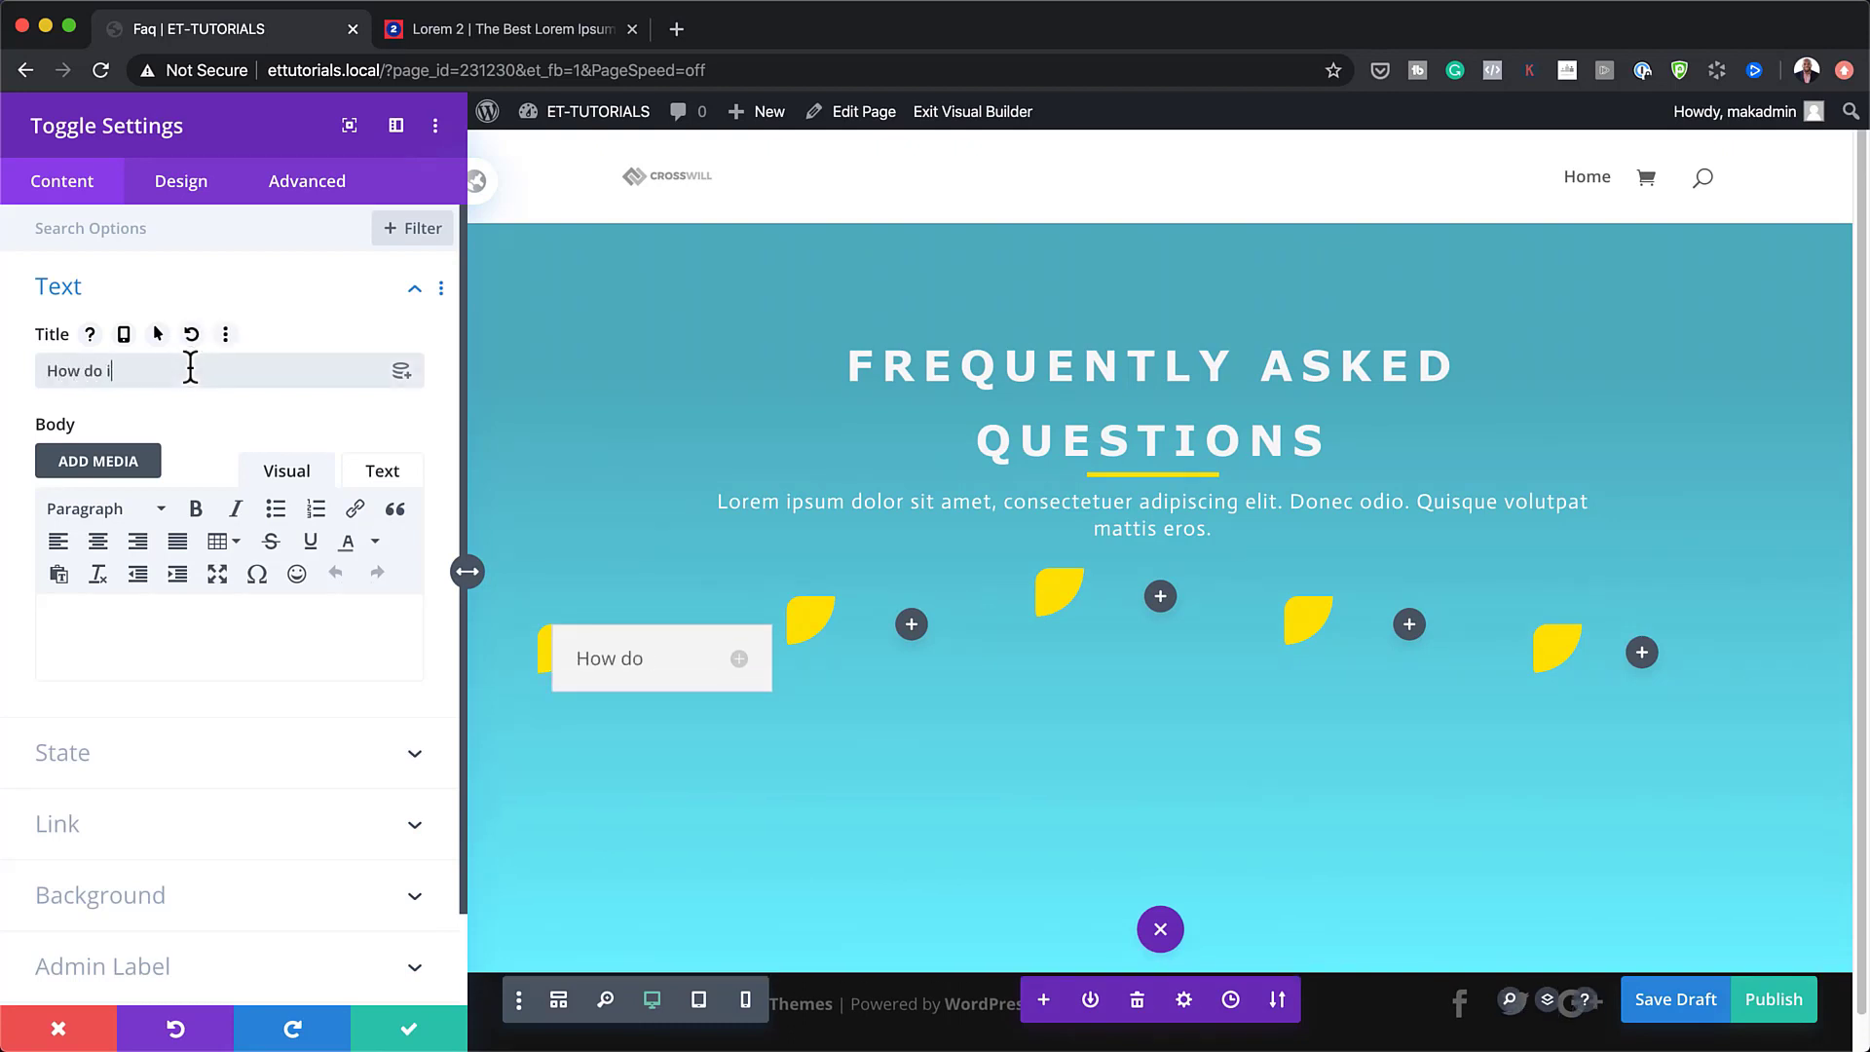
{"action": "type", "text": " track my pac"}
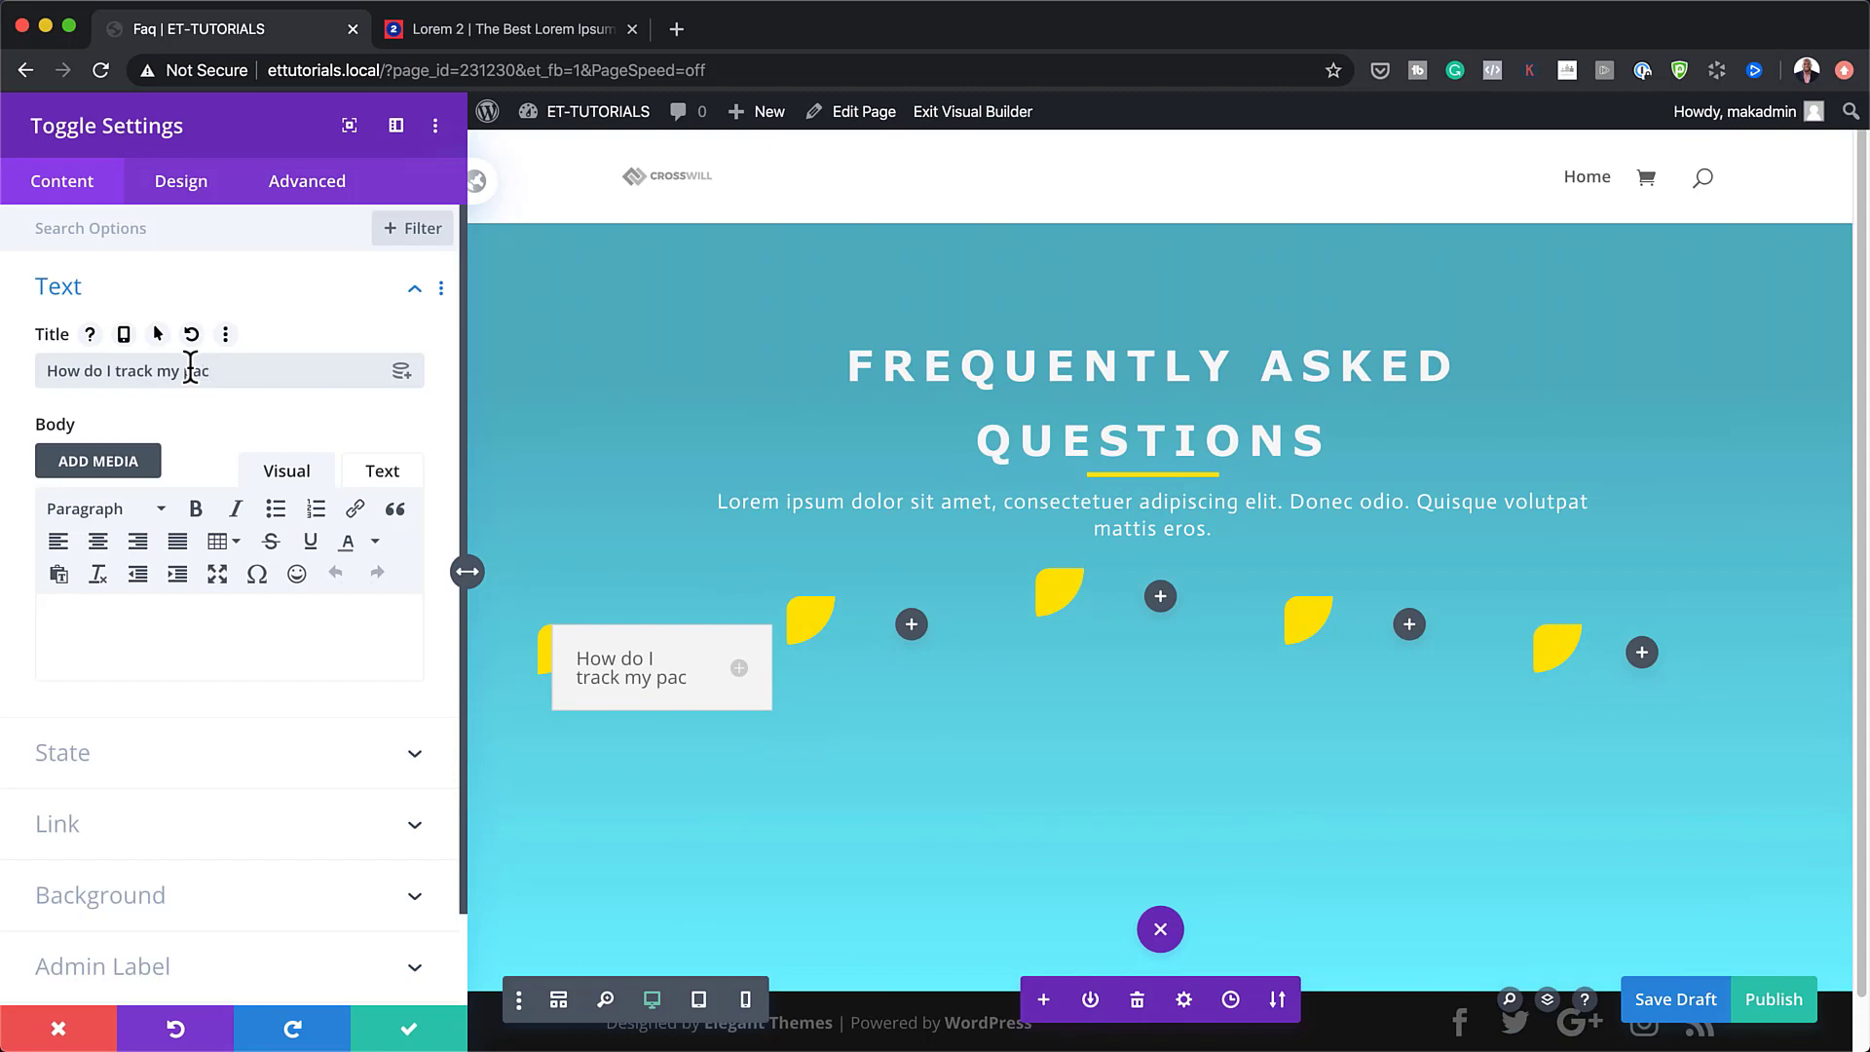
{"action": "type", "text": "kage"}
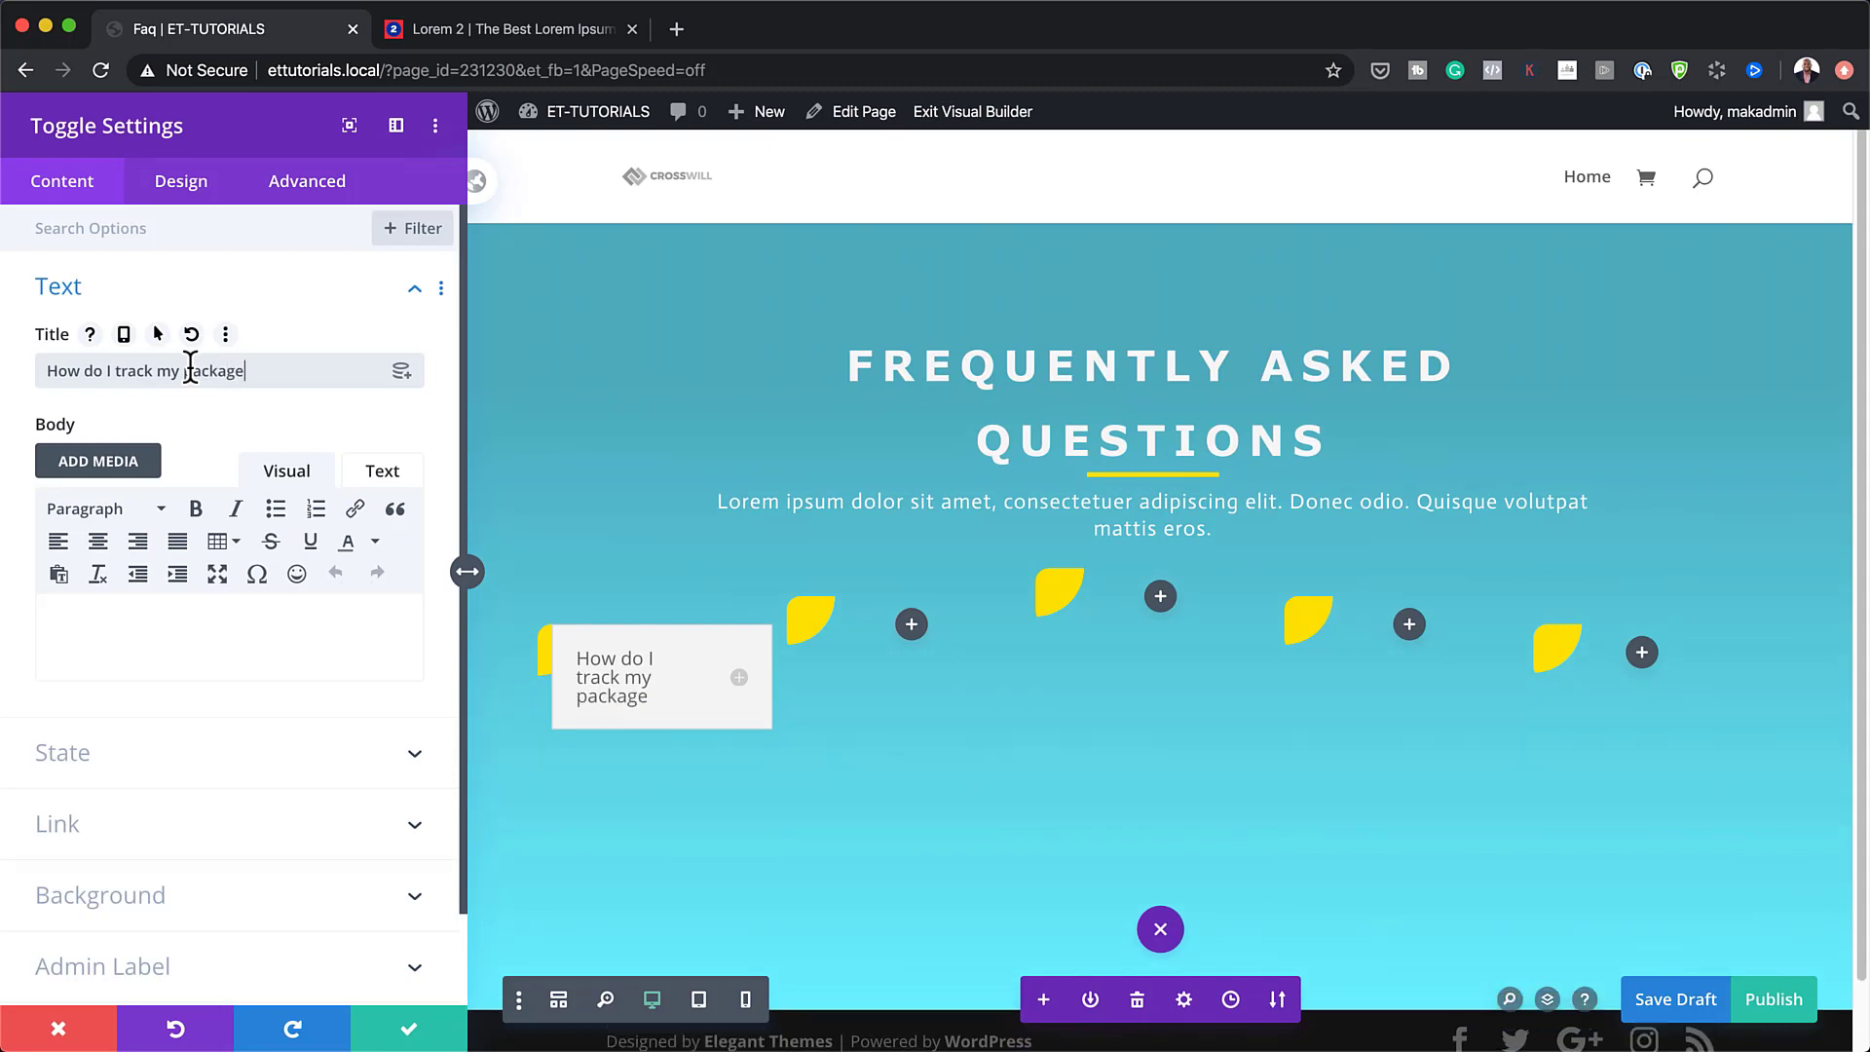
{"action": "type", "text": "?"}
{"action": "left_click", "coordinate": [172, 620]}
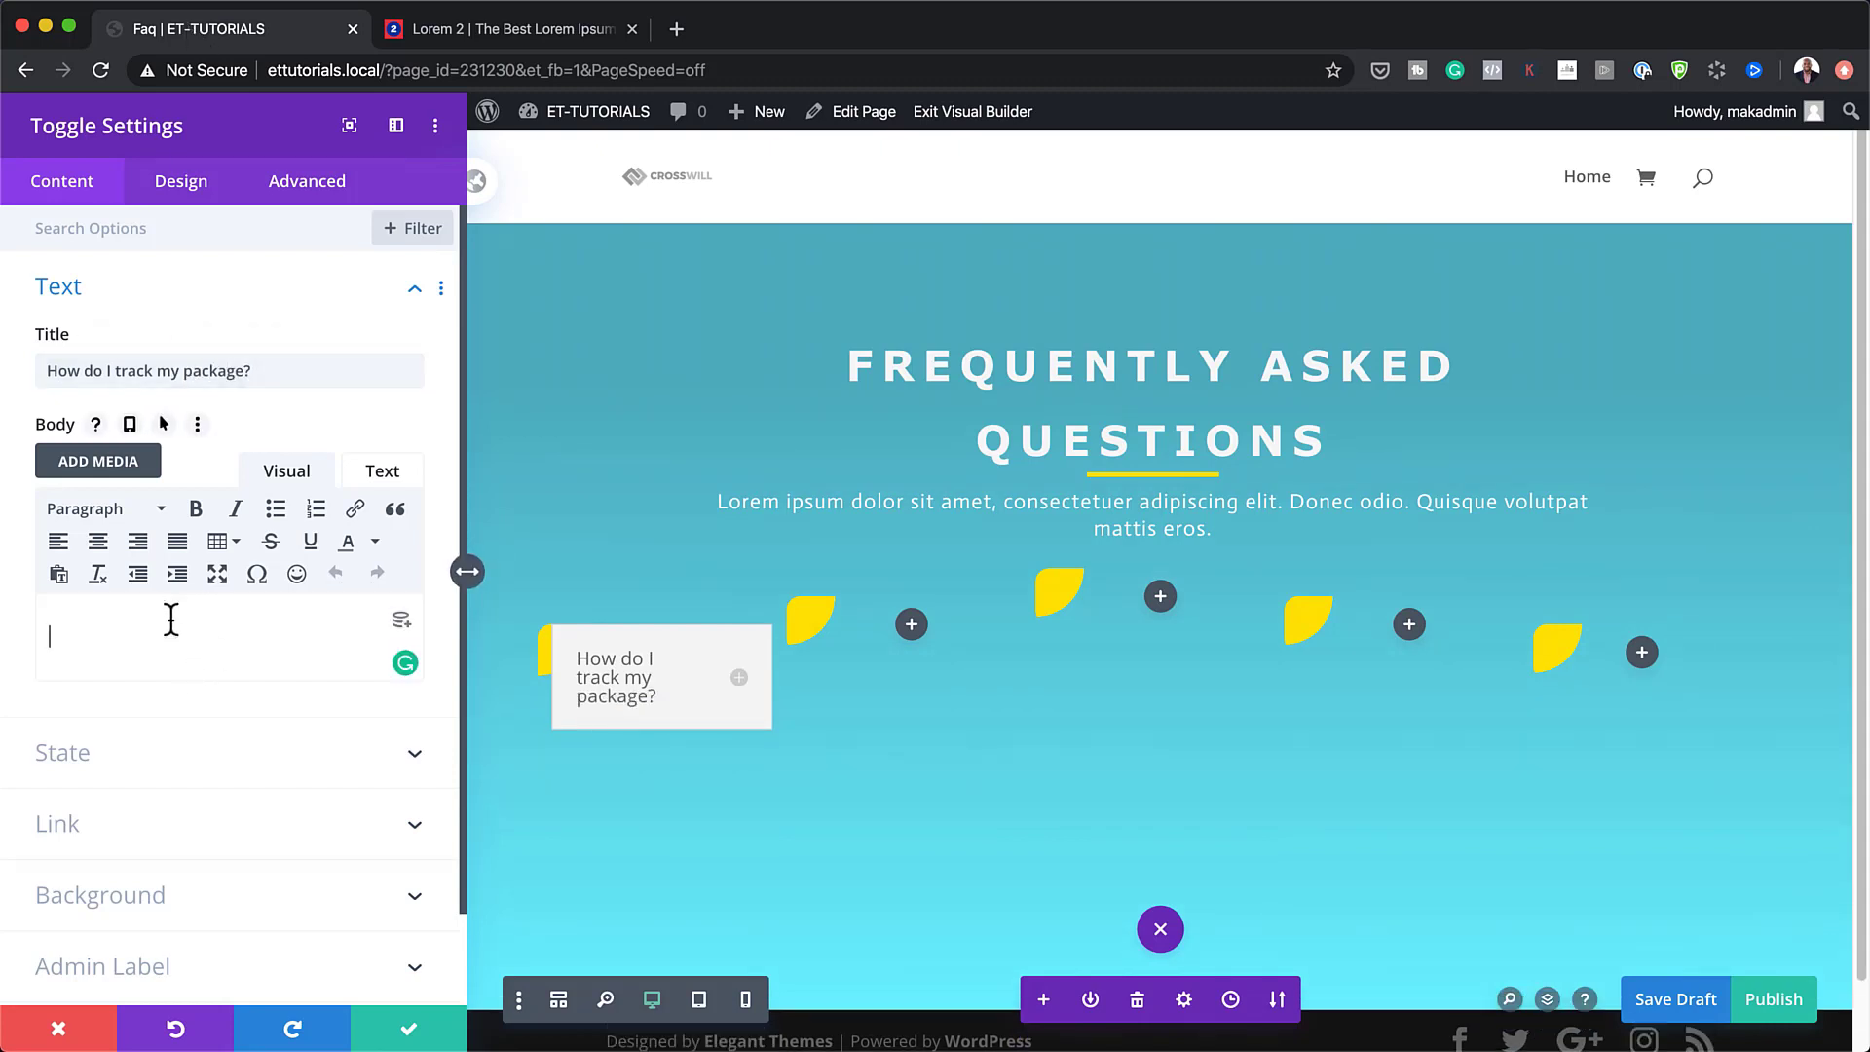
{"action": "type", "text": "Lorem ipsum dolor sit amet, consectetuer adipiscing elit. Donec odio. Quisque volutpat mattis eros. Nullam malesuada erat ut turpis. Suspendisse urna nibh, viverra non, semper suscipit, posuere a, pede."}
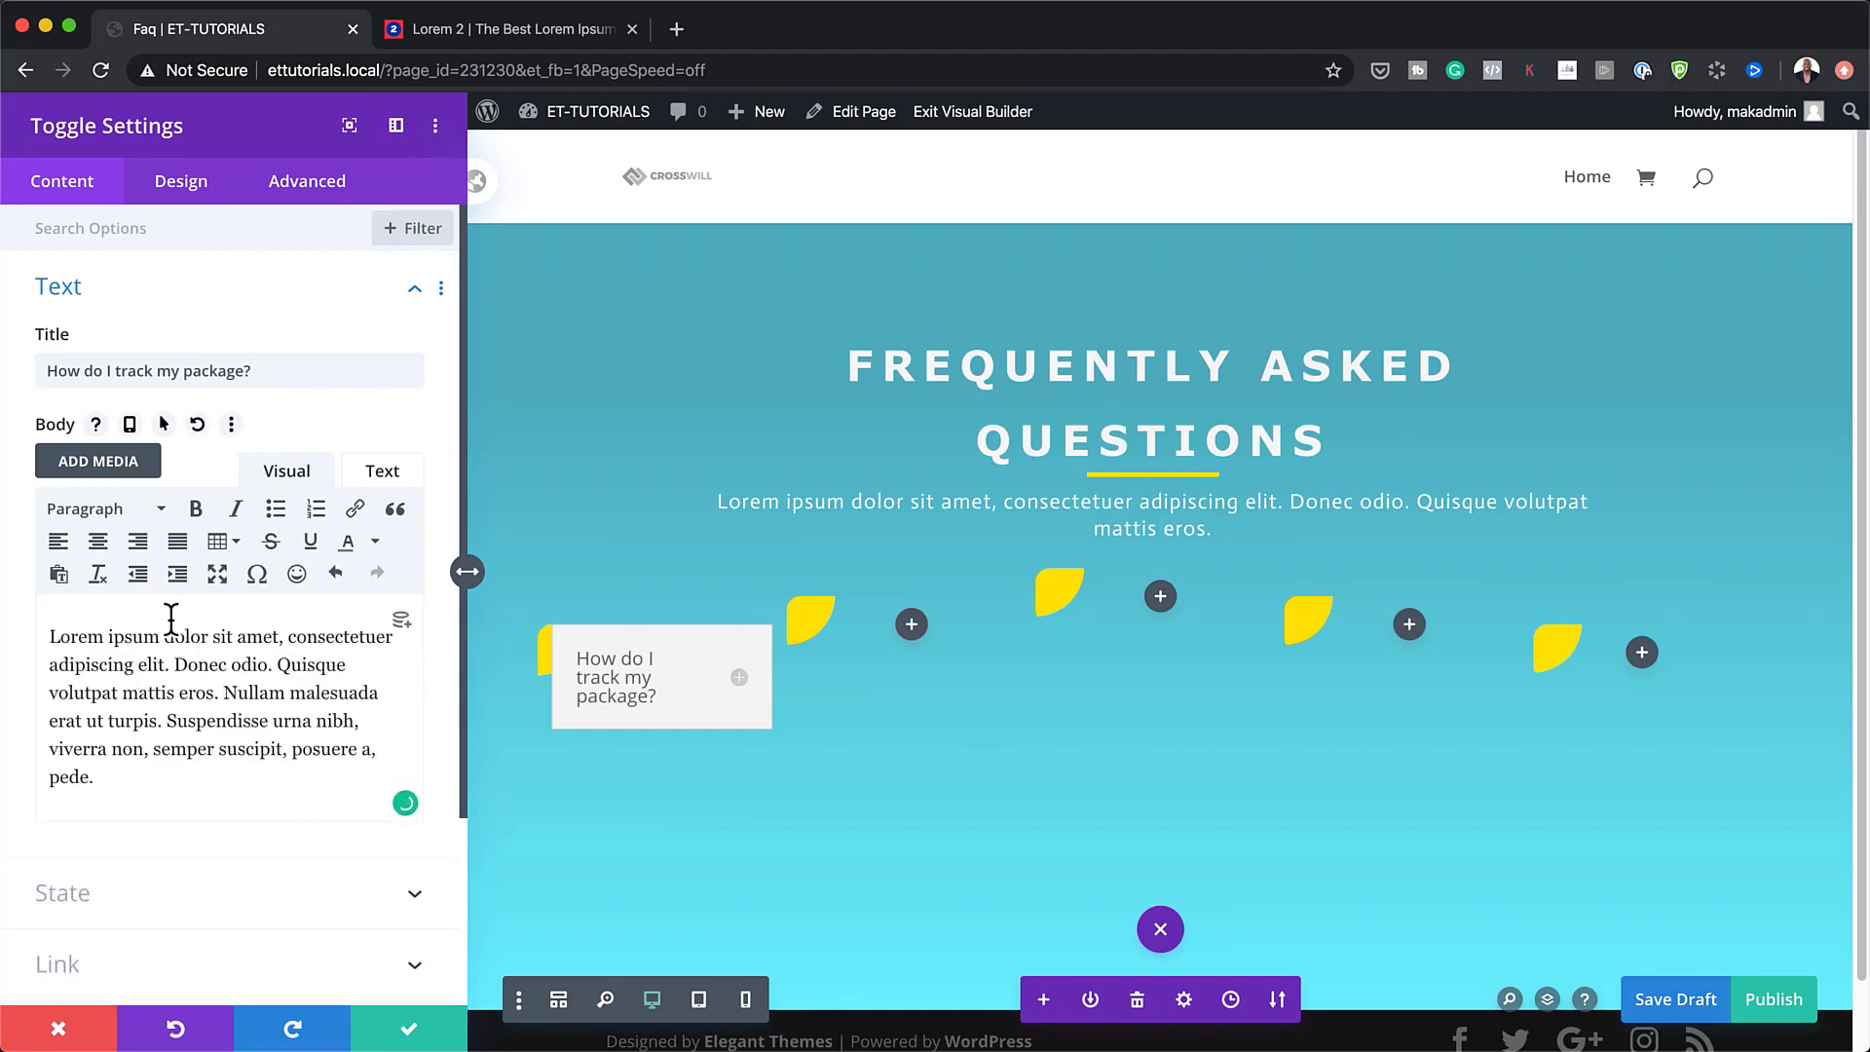
Give the toggle the background image Untitled-Project-1.png from the media library.
{"action": "scroll", "coordinate": [260, 905], "scroll_direction": "down", "scroll_amount": 5}
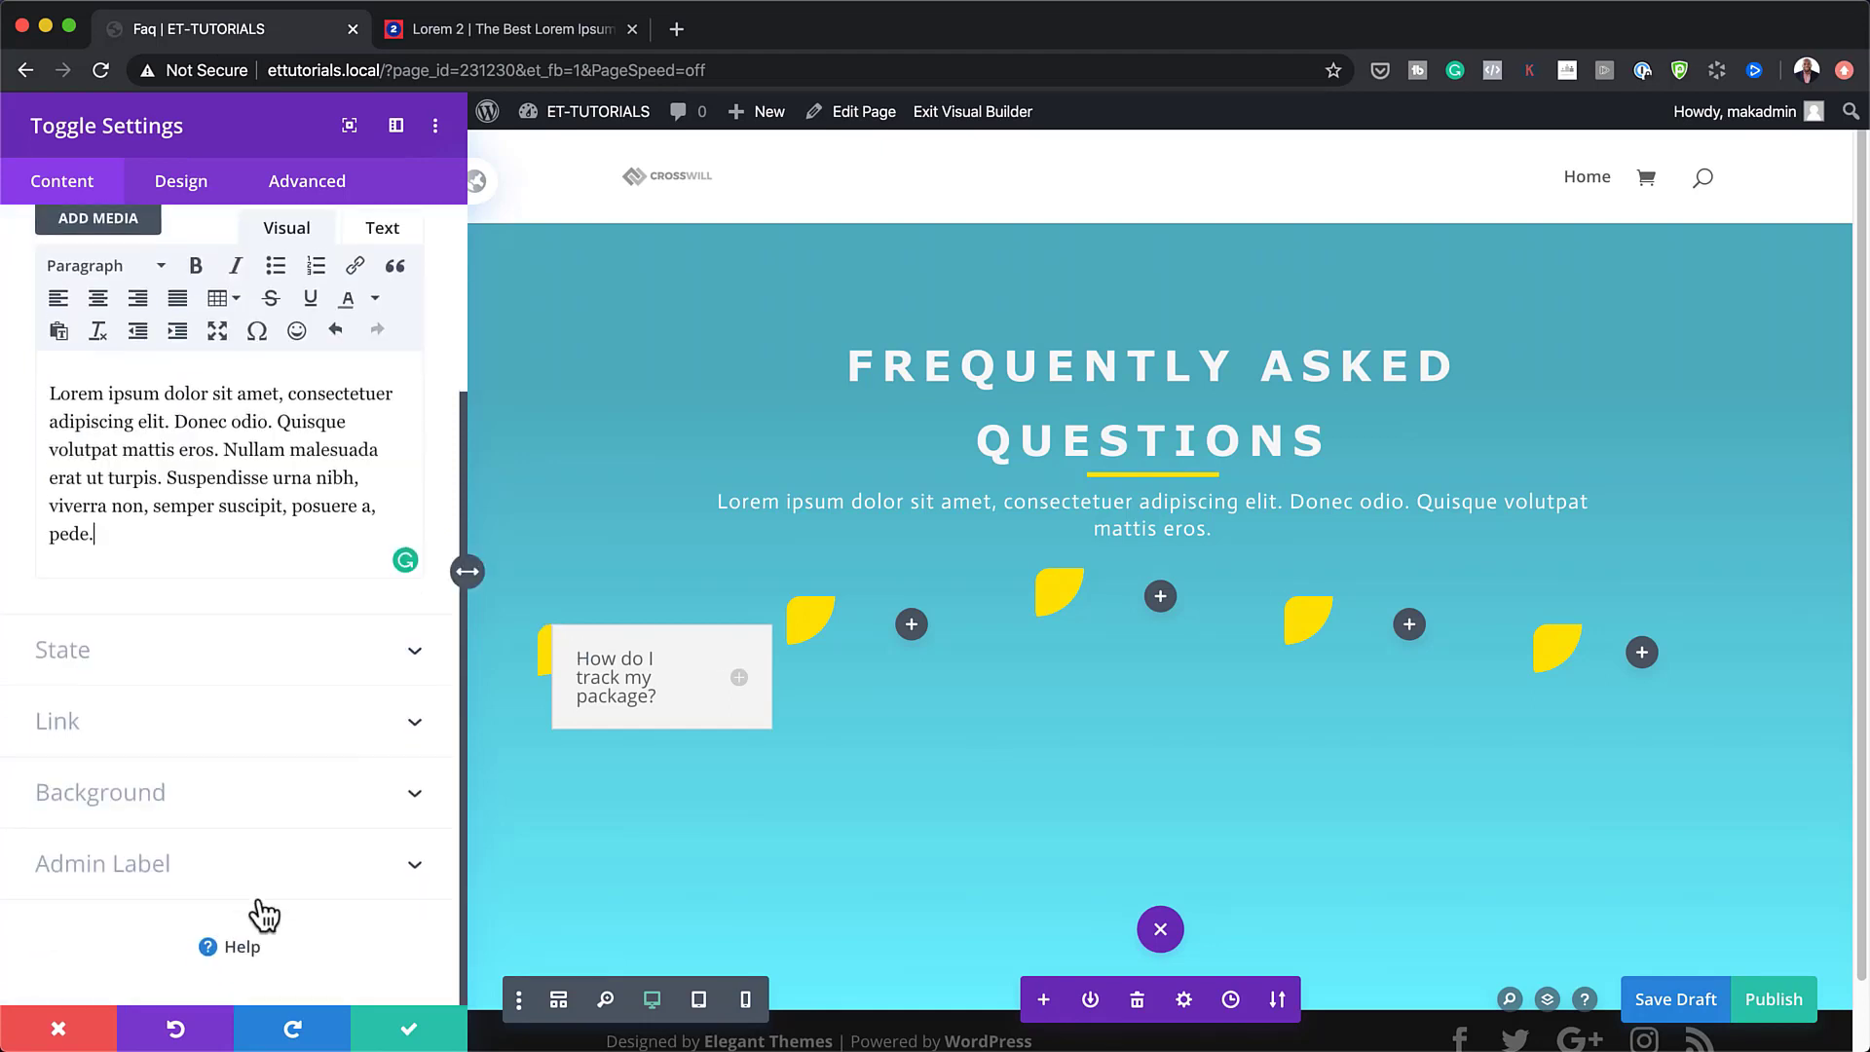
{"action": "left_click", "coordinate": [184, 655]}
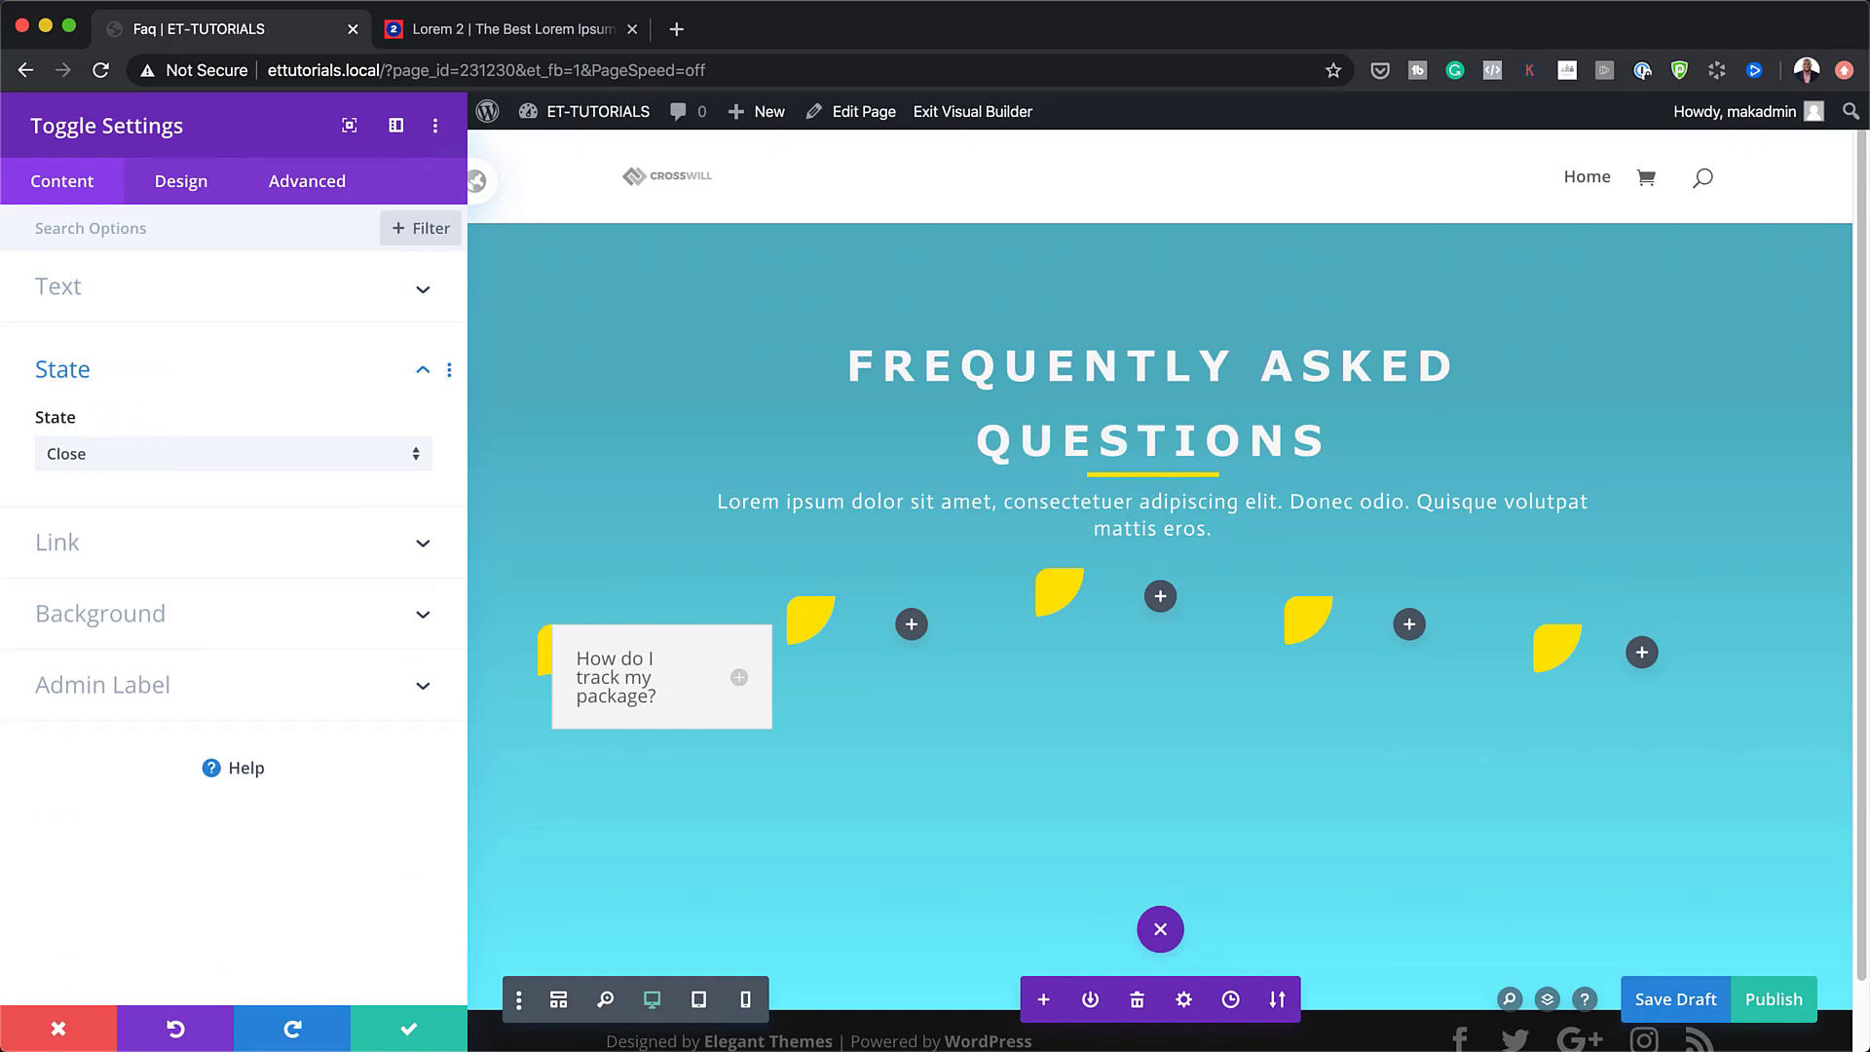
{"action": "left_click", "coordinate": [117, 613]}
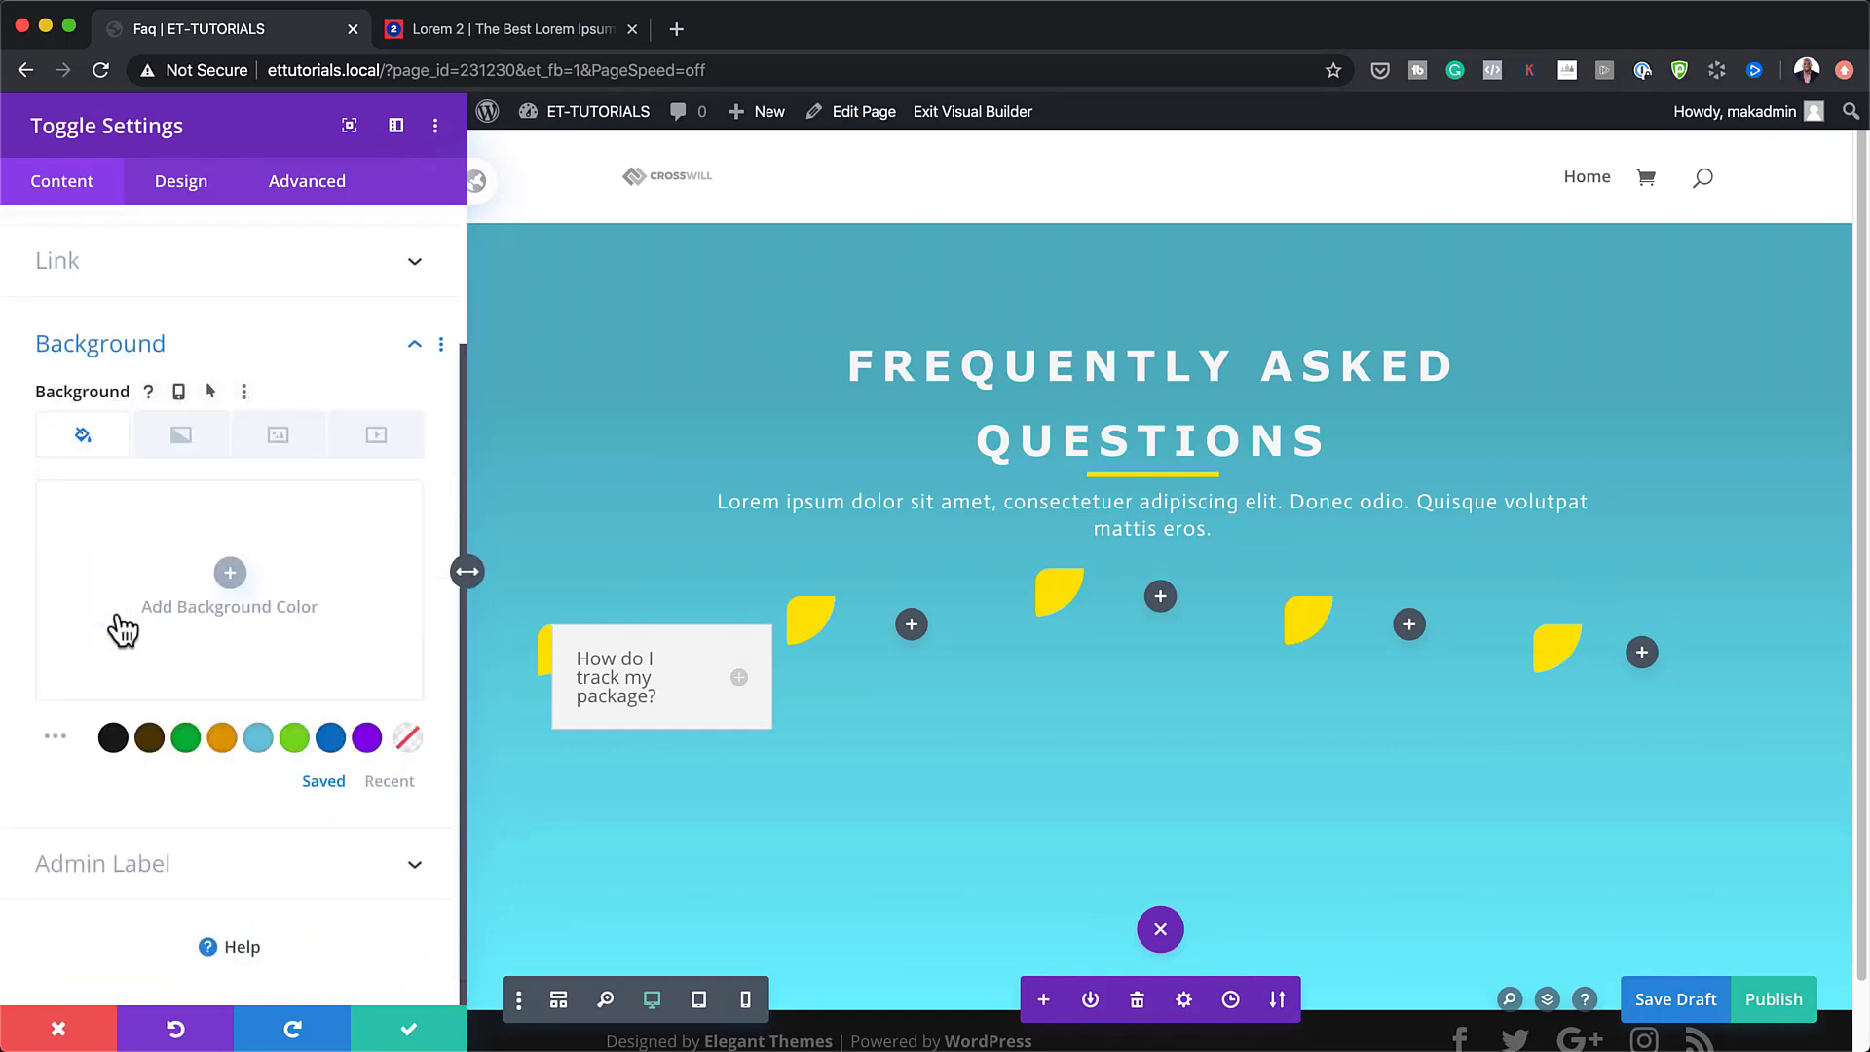
{"action": "left_click", "coordinate": [279, 437]}
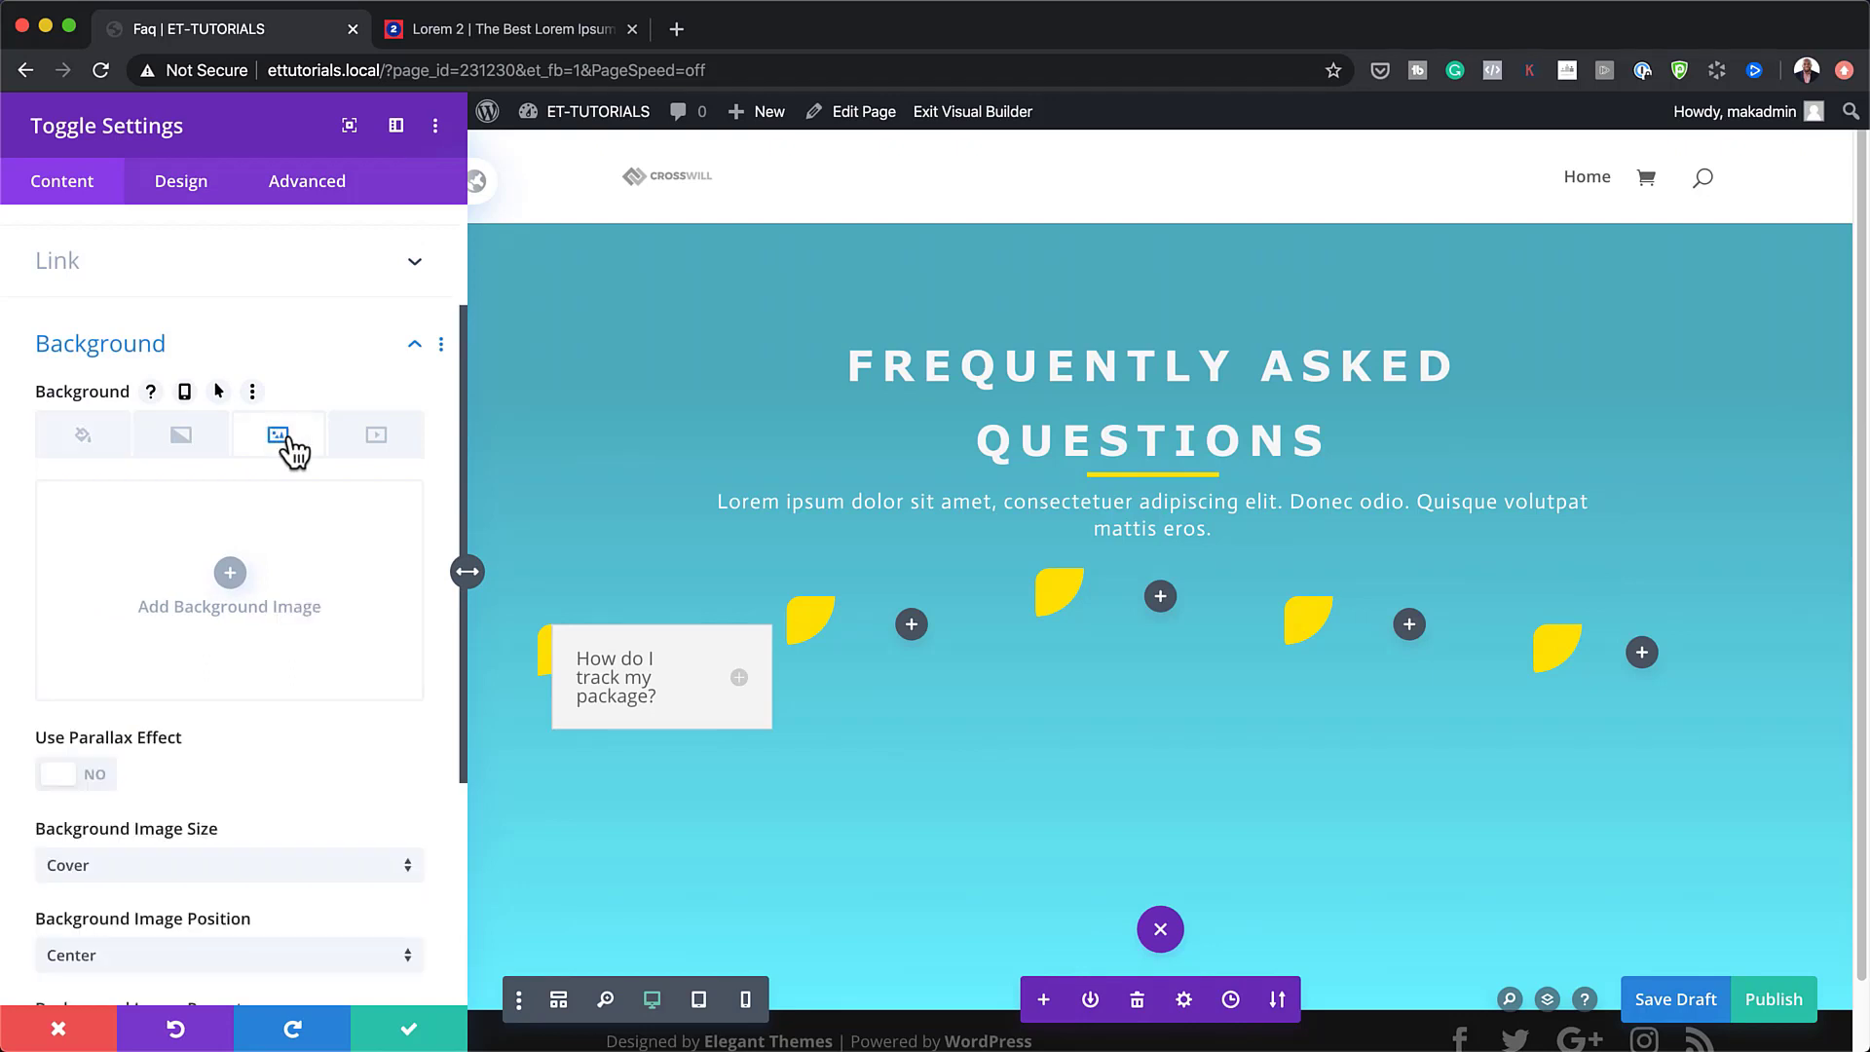
{"action": "left_click", "coordinate": [233, 570]}
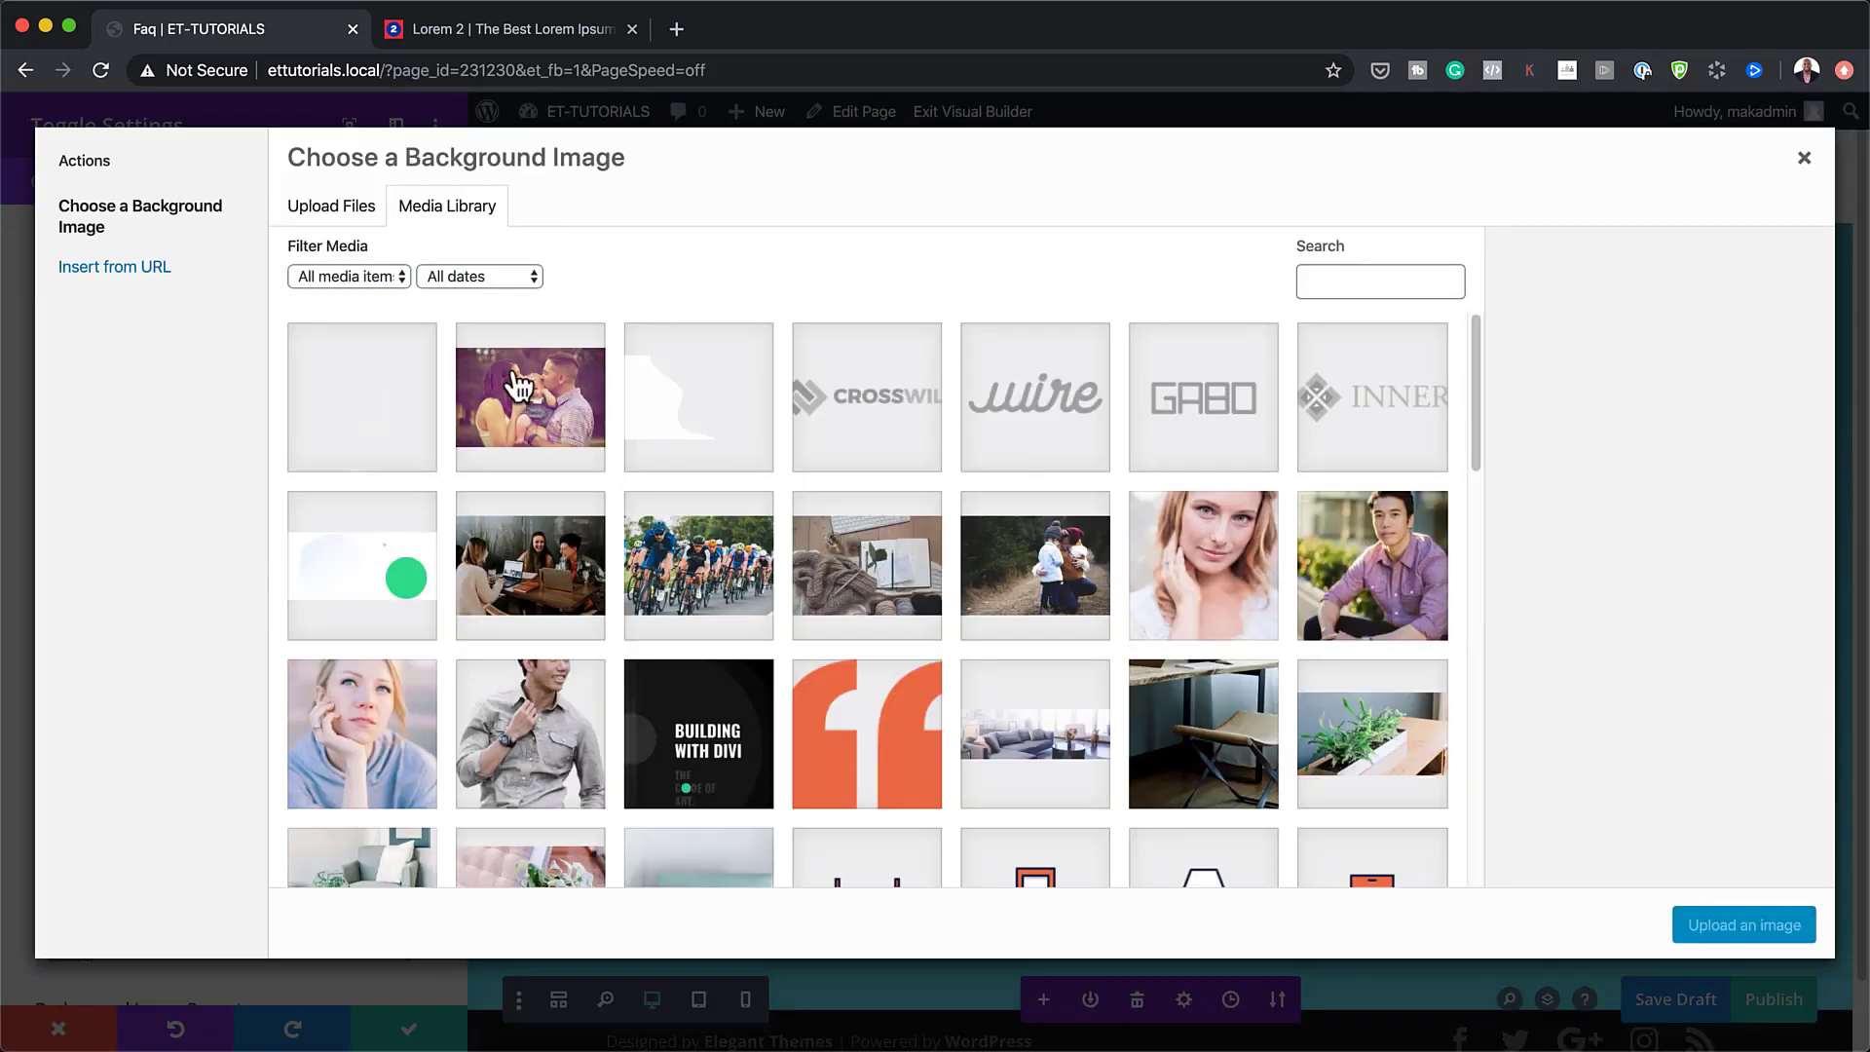
{"action": "left_click", "coordinate": [384, 405]}
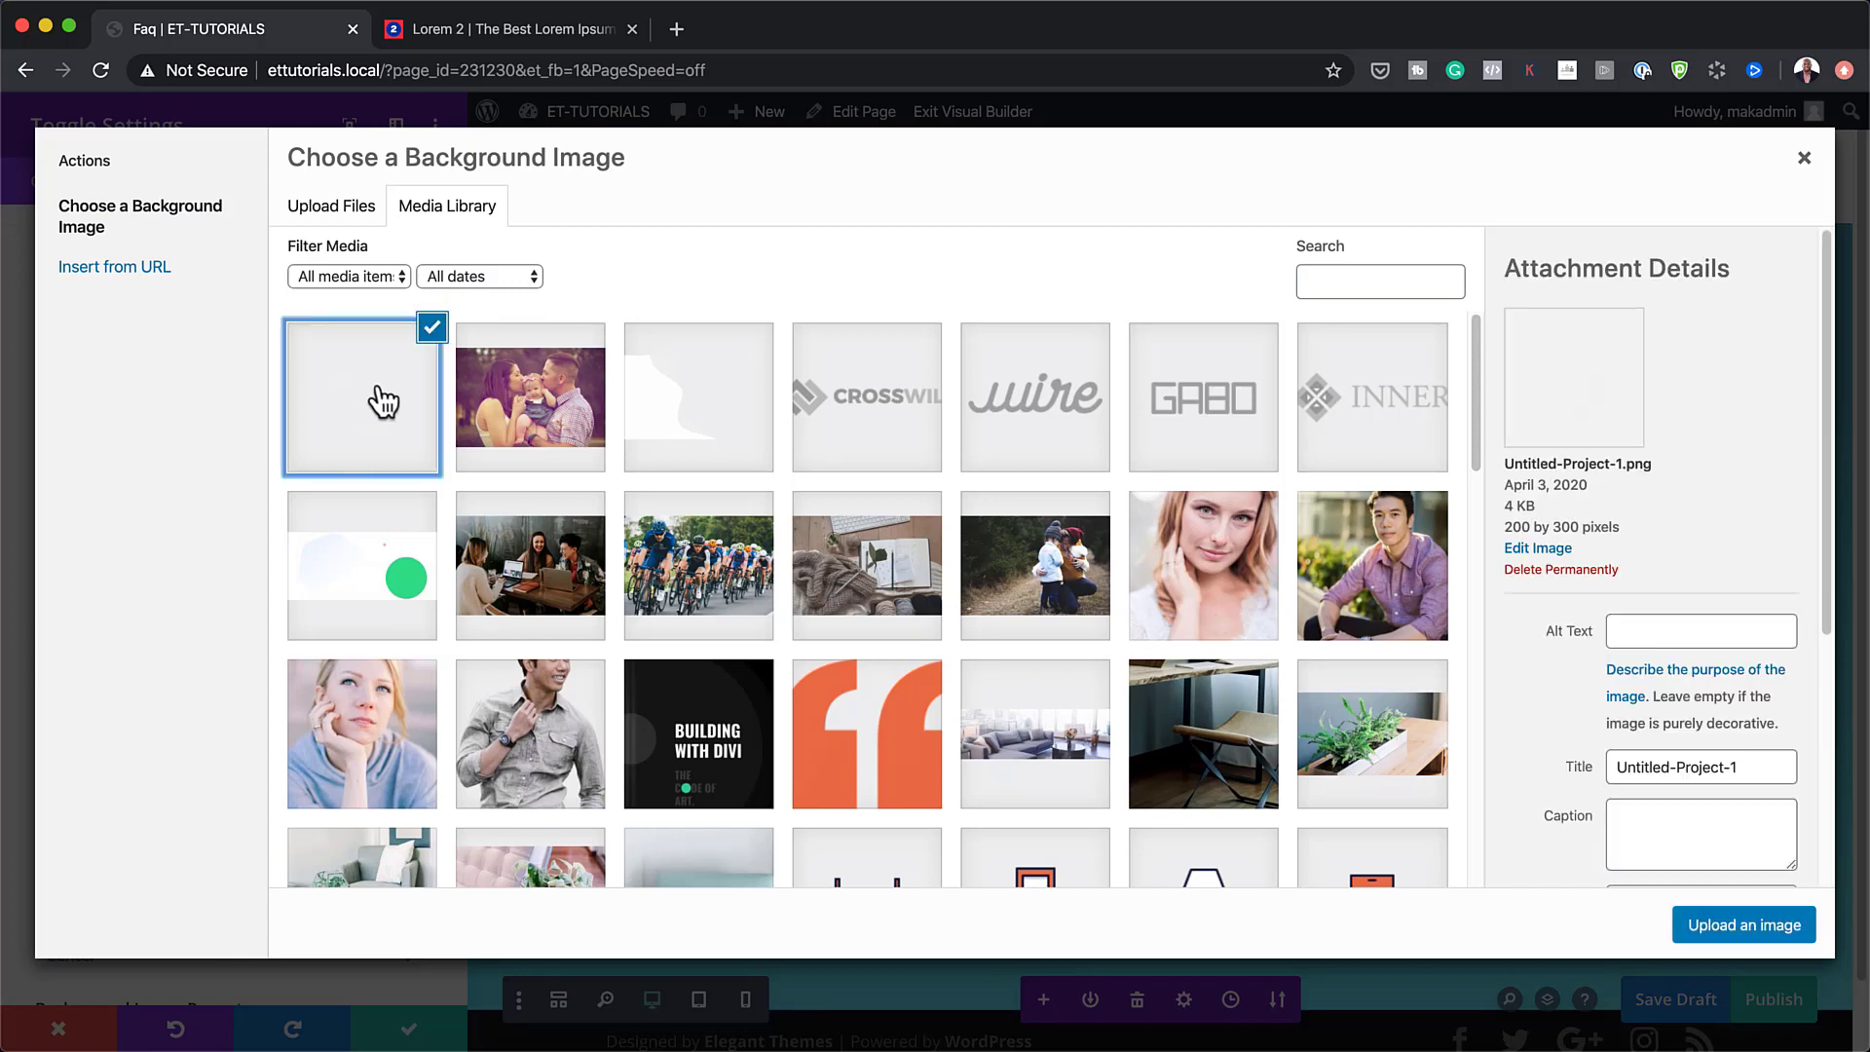
{"action": "left_click", "coordinate": [1753, 925]}
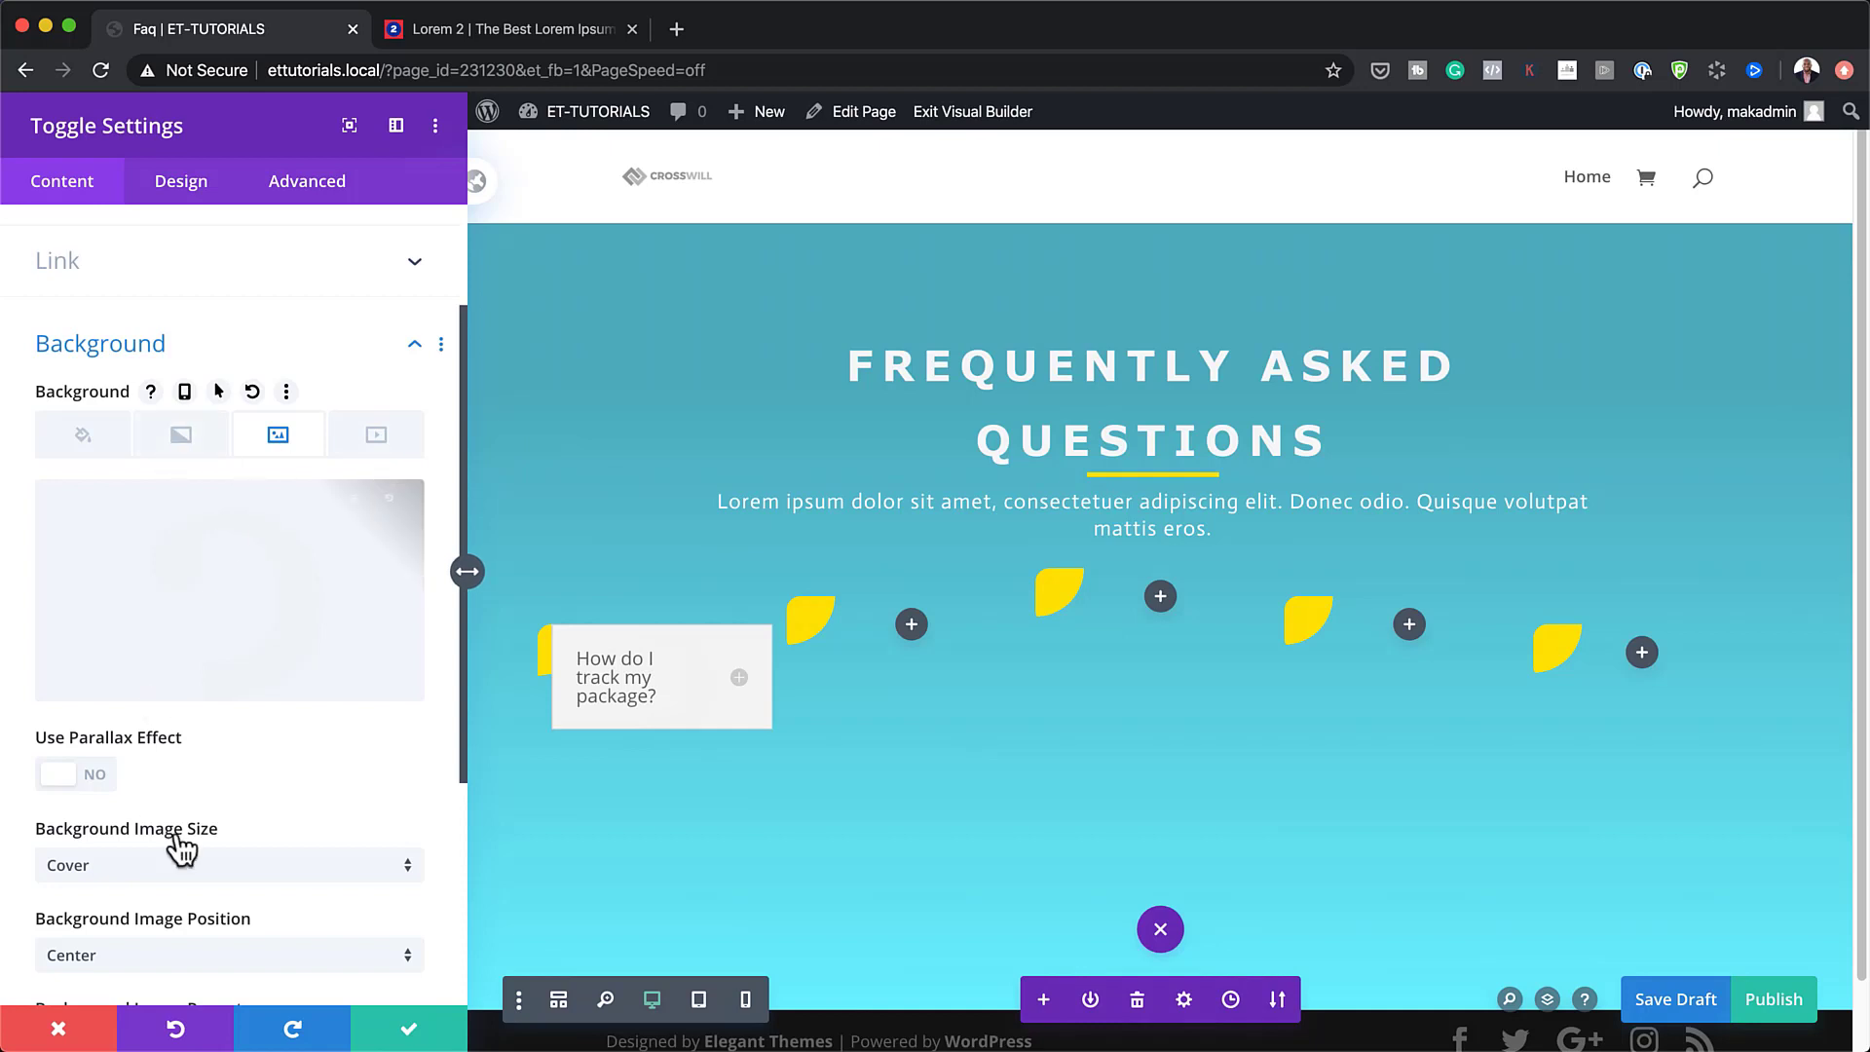
Set the toggle's background image blend to Soft Light.
{"action": "scroll", "coordinate": [236, 881], "scroll_direction": "down", "scroll_amount": 3}
{"action": "scroll", "coordinate": [236, 881], "scroll_direction": "down", "scroll_amount": 3}
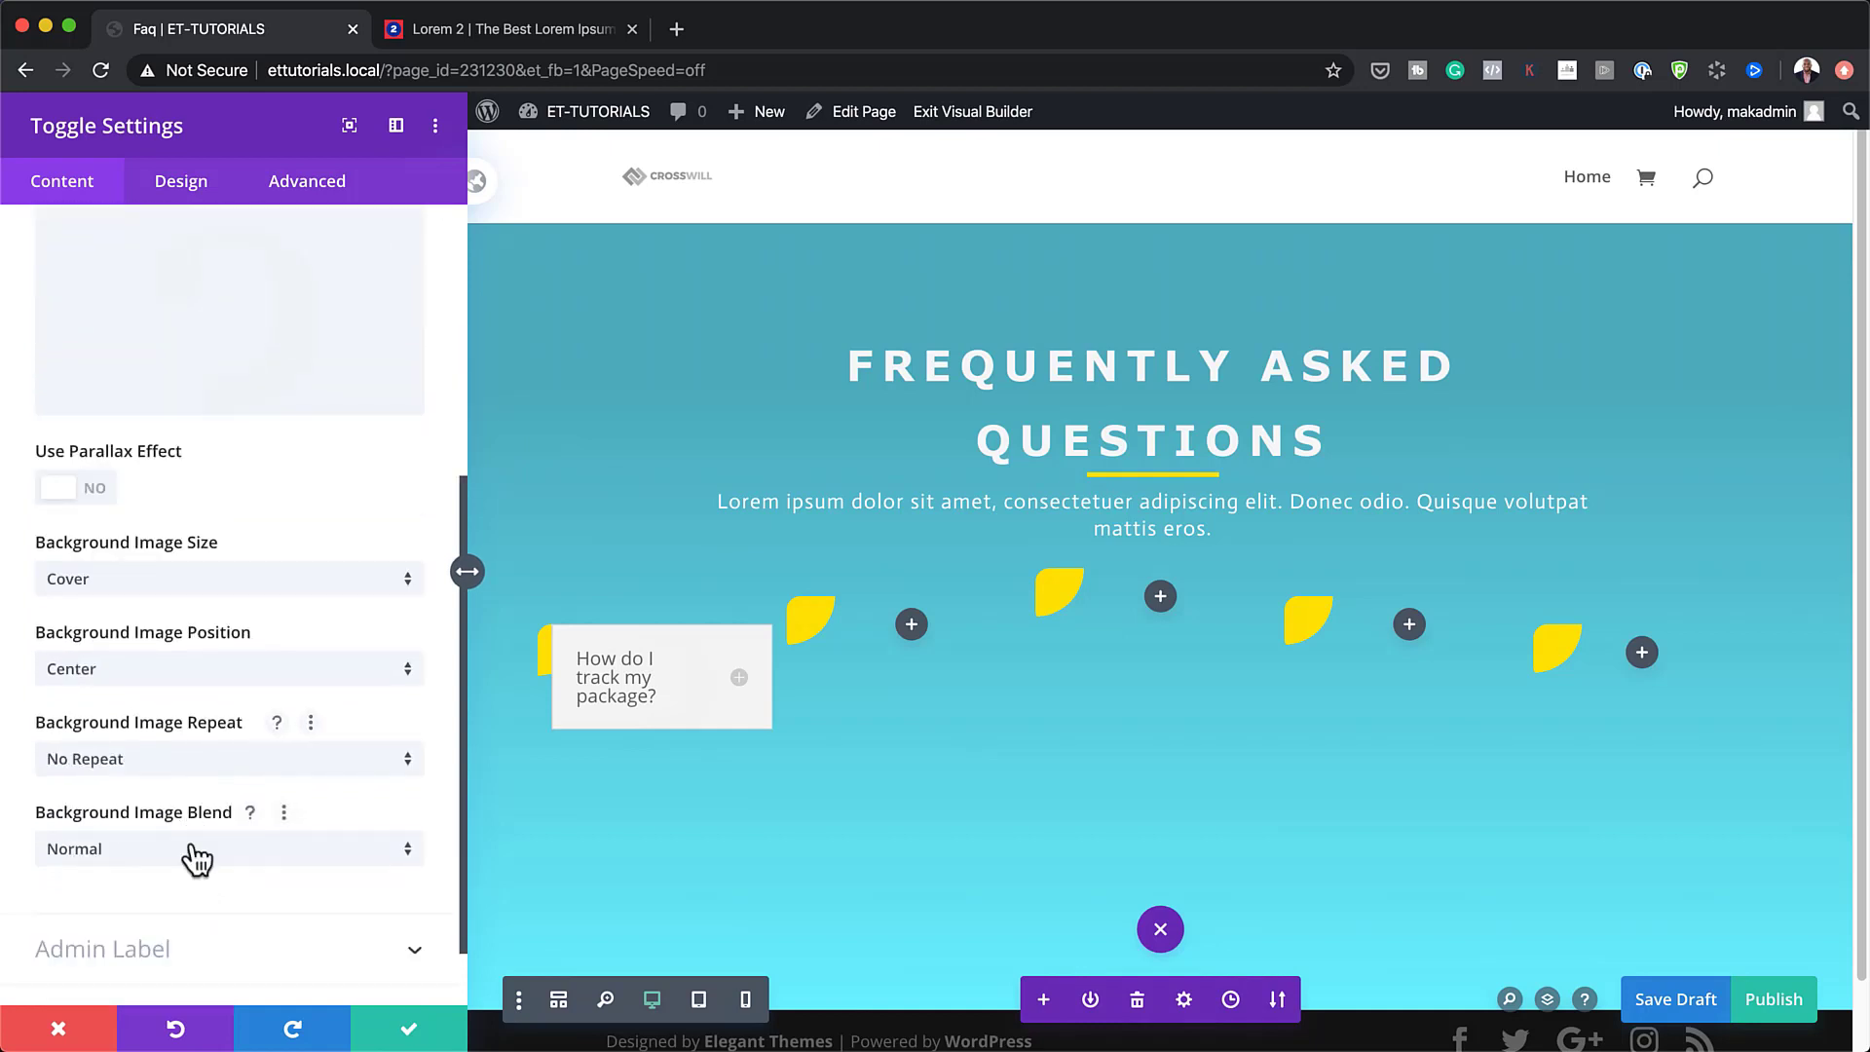
{"action": "left_click", "coordinate": [192, 852]}
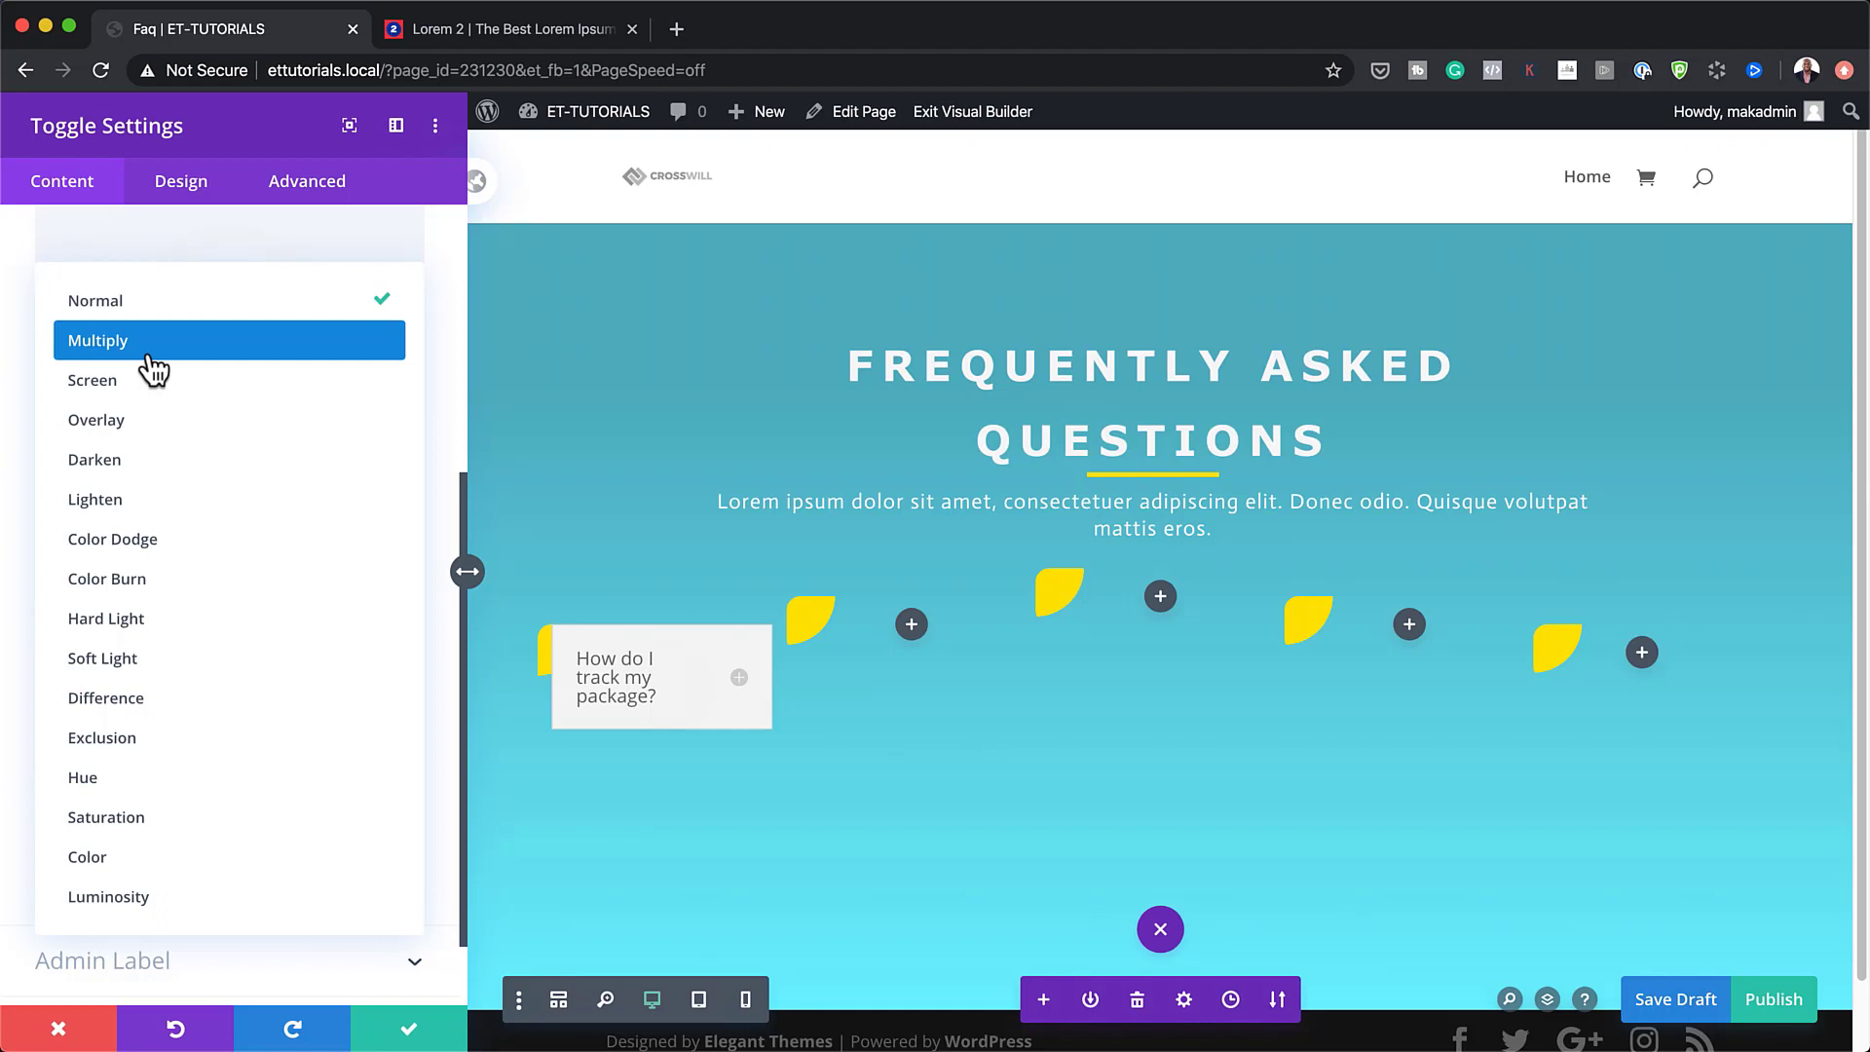
{"action": "left_click", "coordinate": [146, 658]}
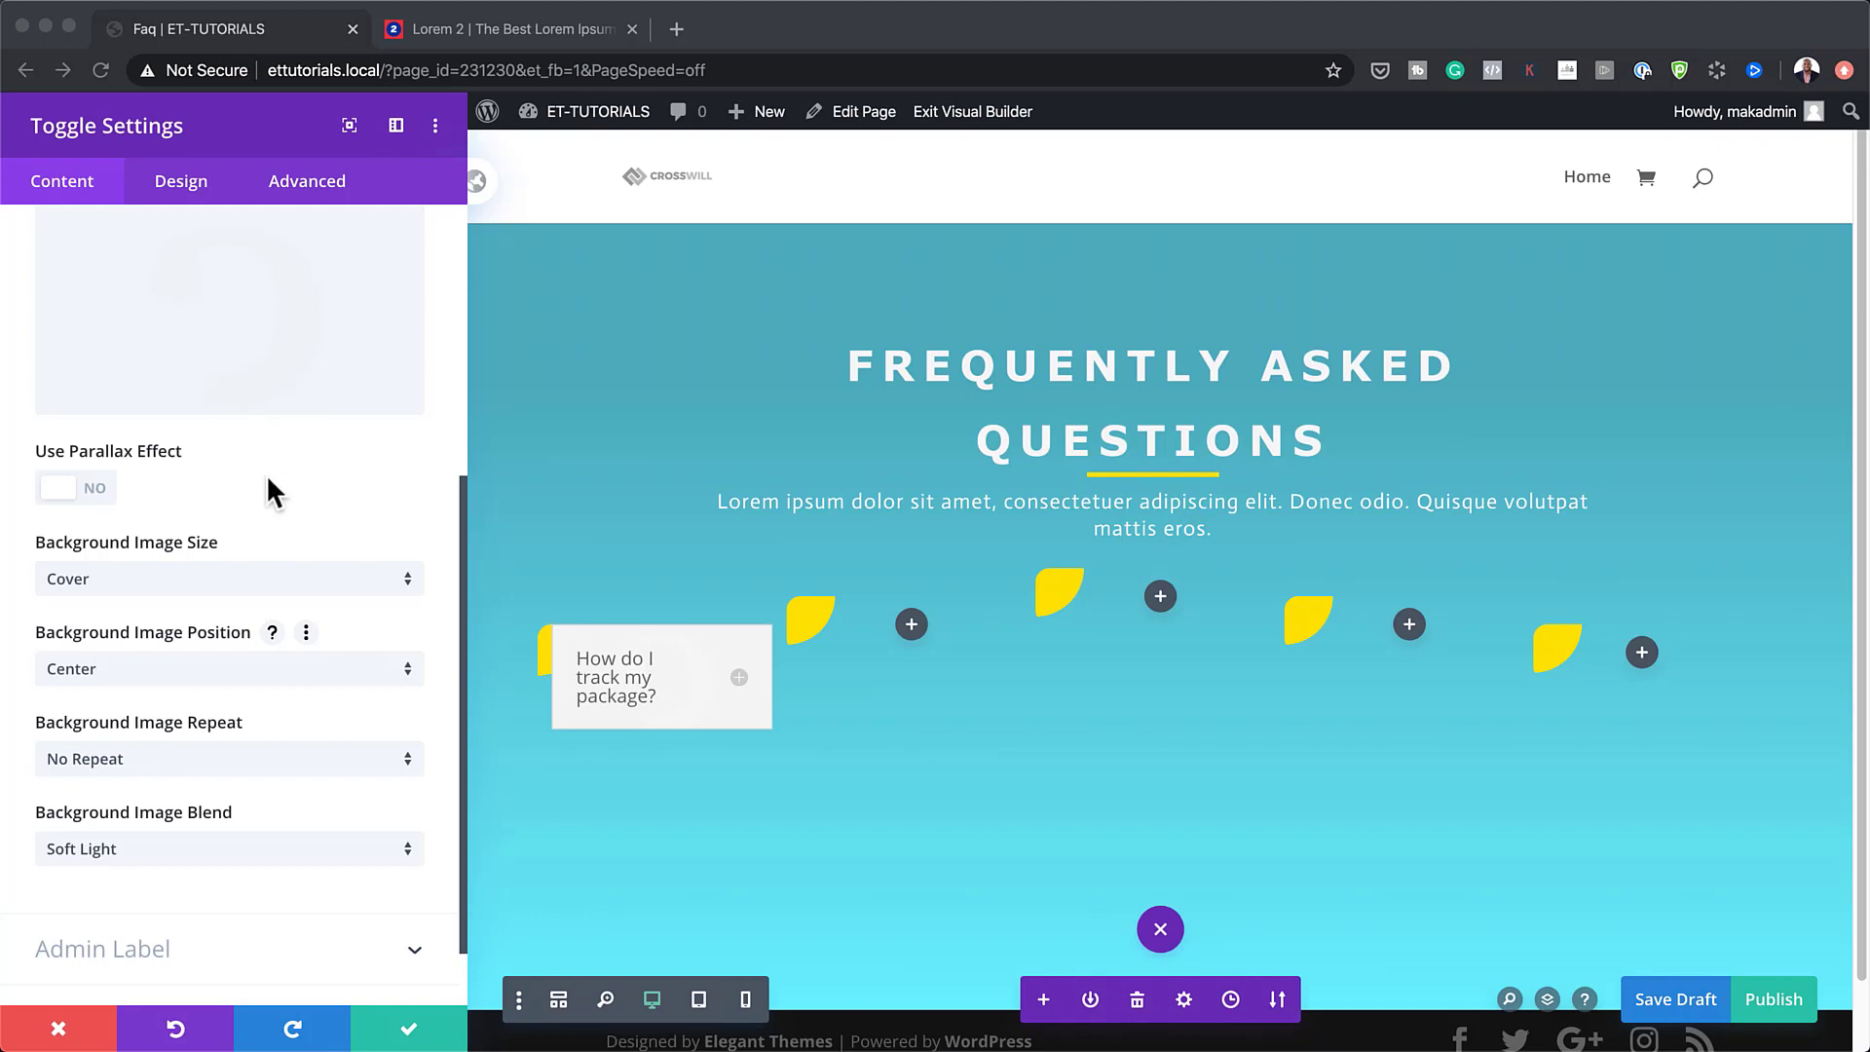
Set the toggle's icon color to #ffe100 in its design settings.
{"action": "scroll", "coordinate": [319, 783], "scroll_direction": "down", "scroll_amount": 2}
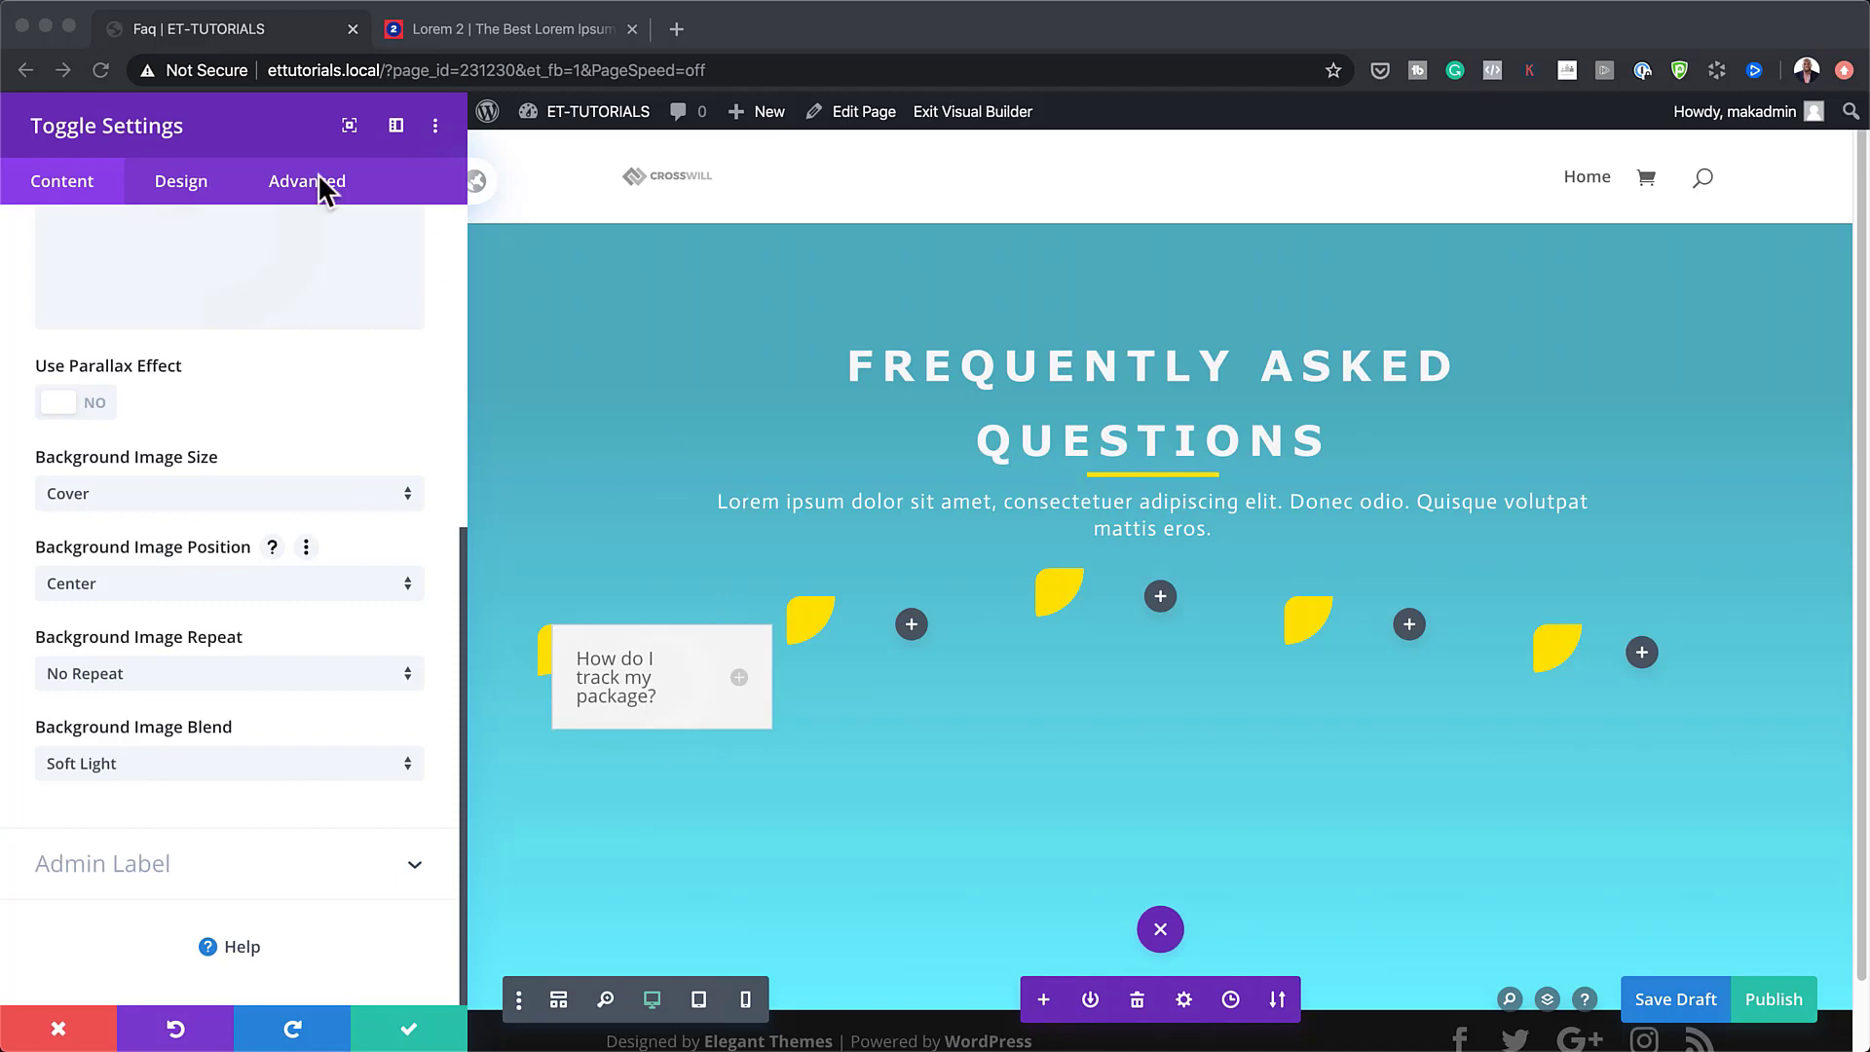
{"action": "left_click", "coordinate": [180, 190]}
{"action": "left_click", "coordinate": [190, 195]}
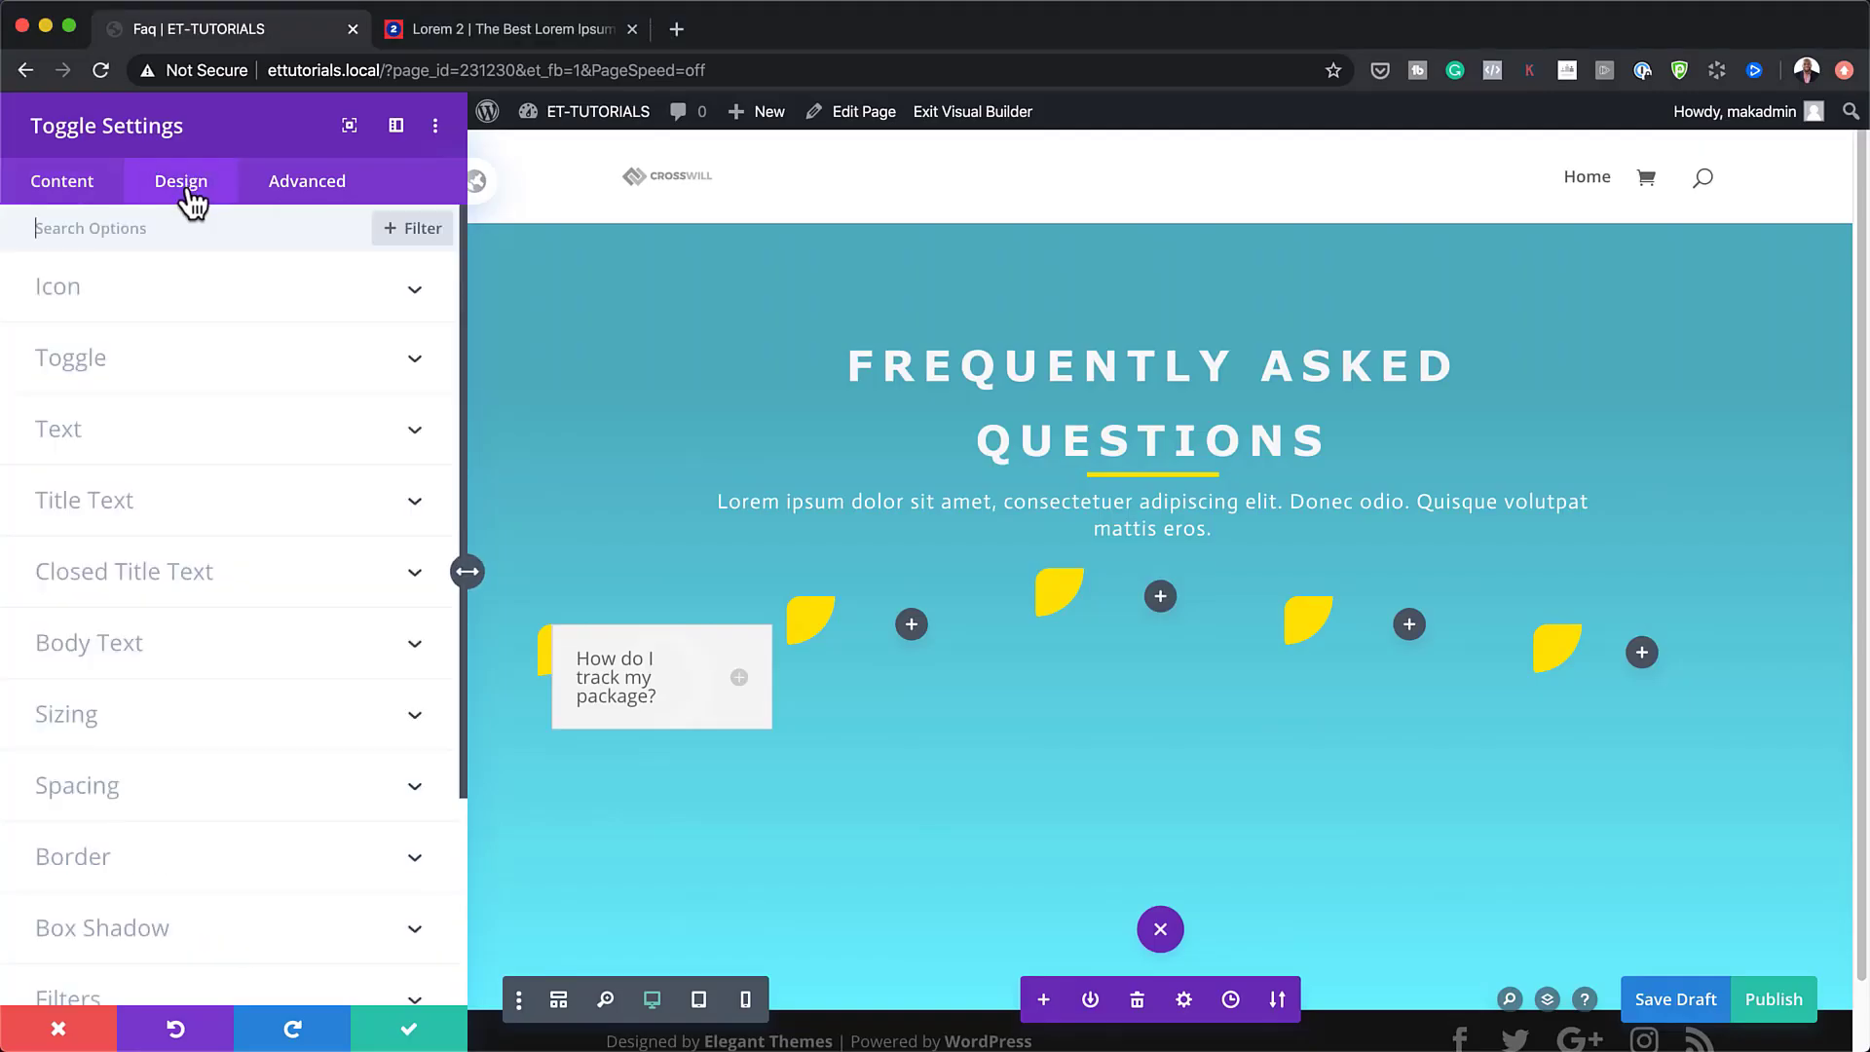
{"action": "left_click", "coordinate": [70, 292]}
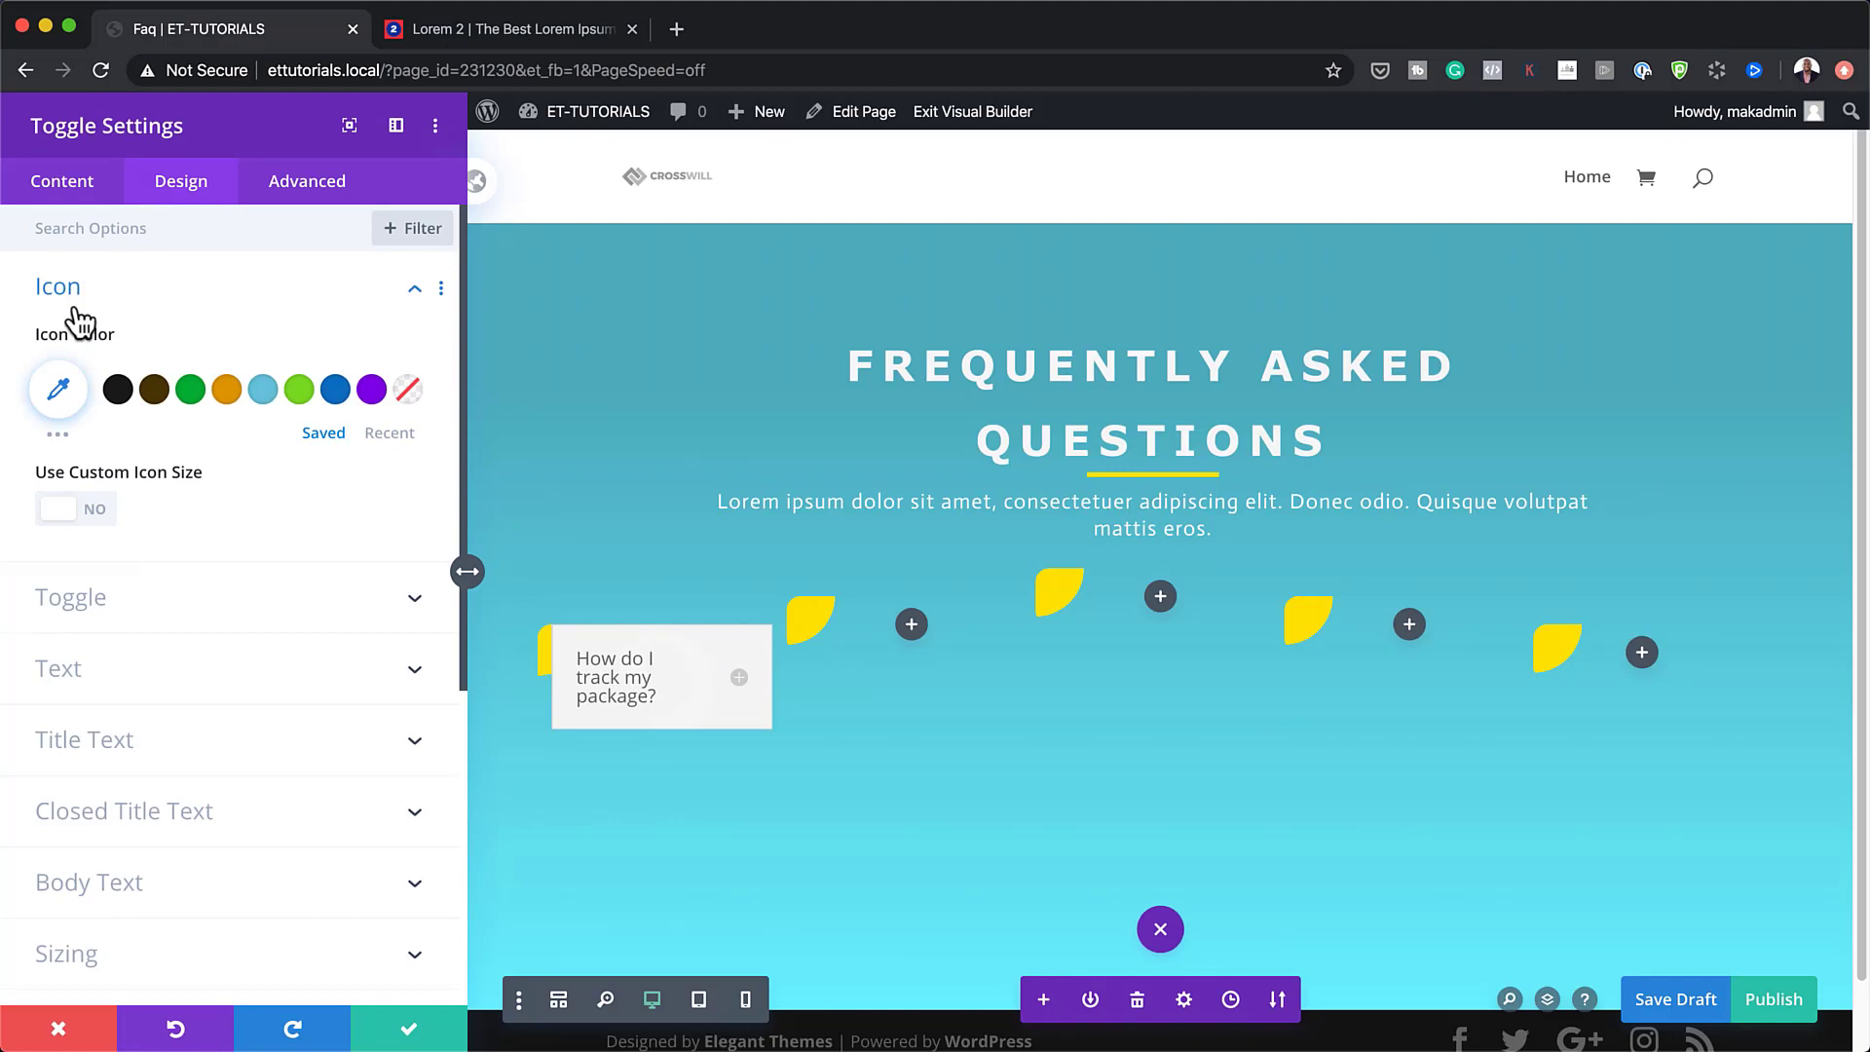
{"action": "left_click", "coordinate": [60, 391]}
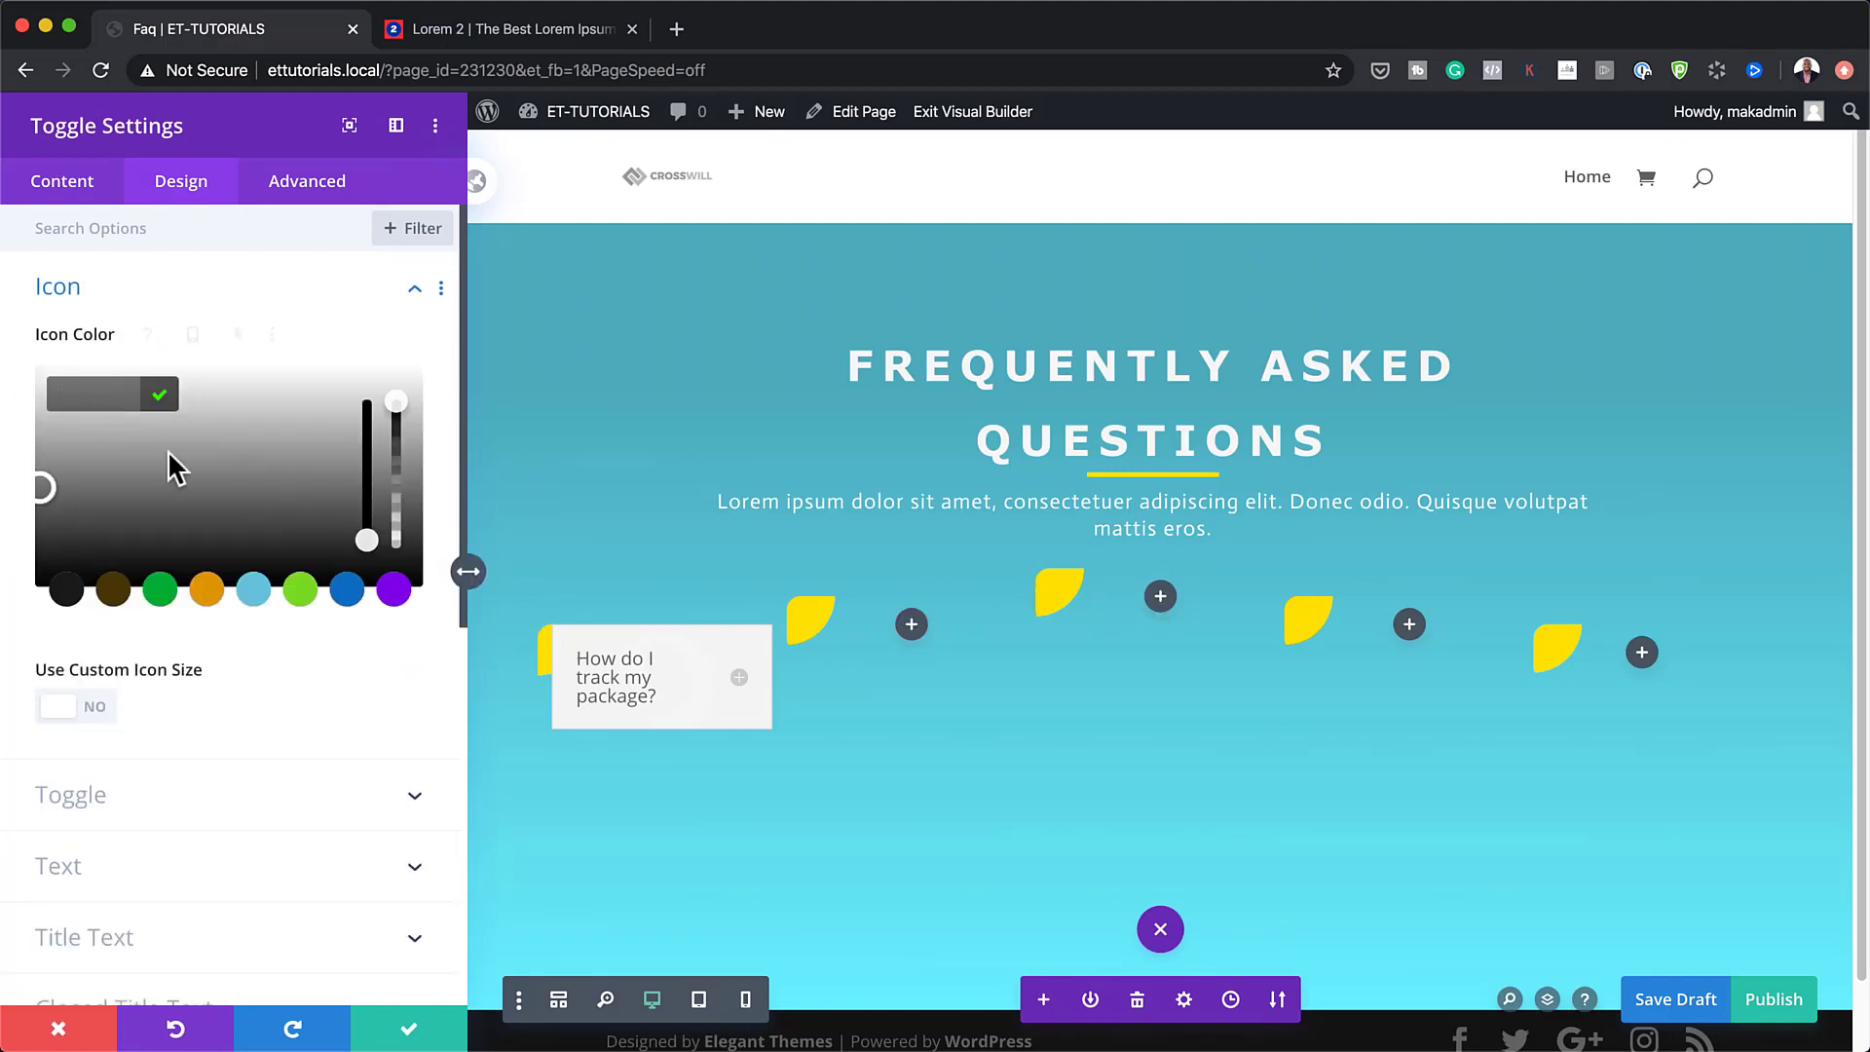
{"action": "type", "text": "#ffe100"}
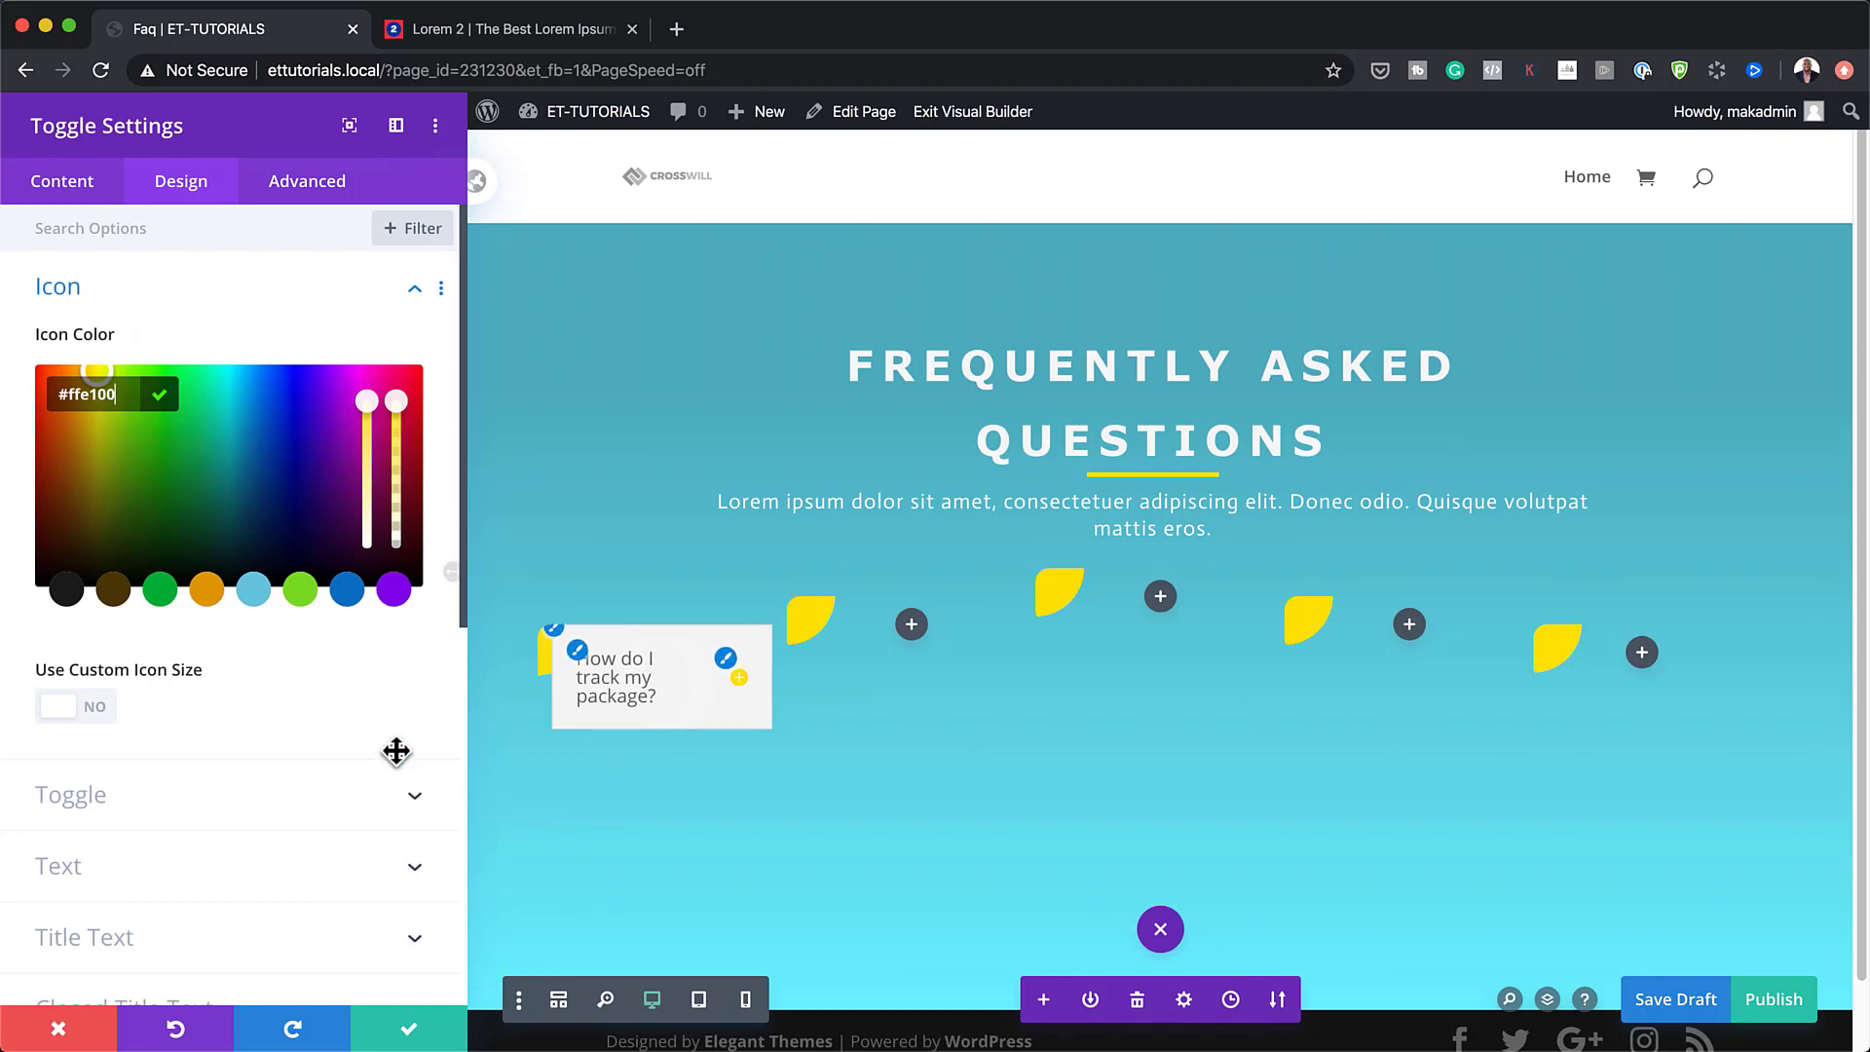
Enable a custom icon size for the toggle and set the icon font size to 34px.
{"action": "scroll", "coordinate": [325, 743], "scroll_direction": "down", "scroll_amount": 1}
{"action": "left_click", "coordinate": [88, 647]}
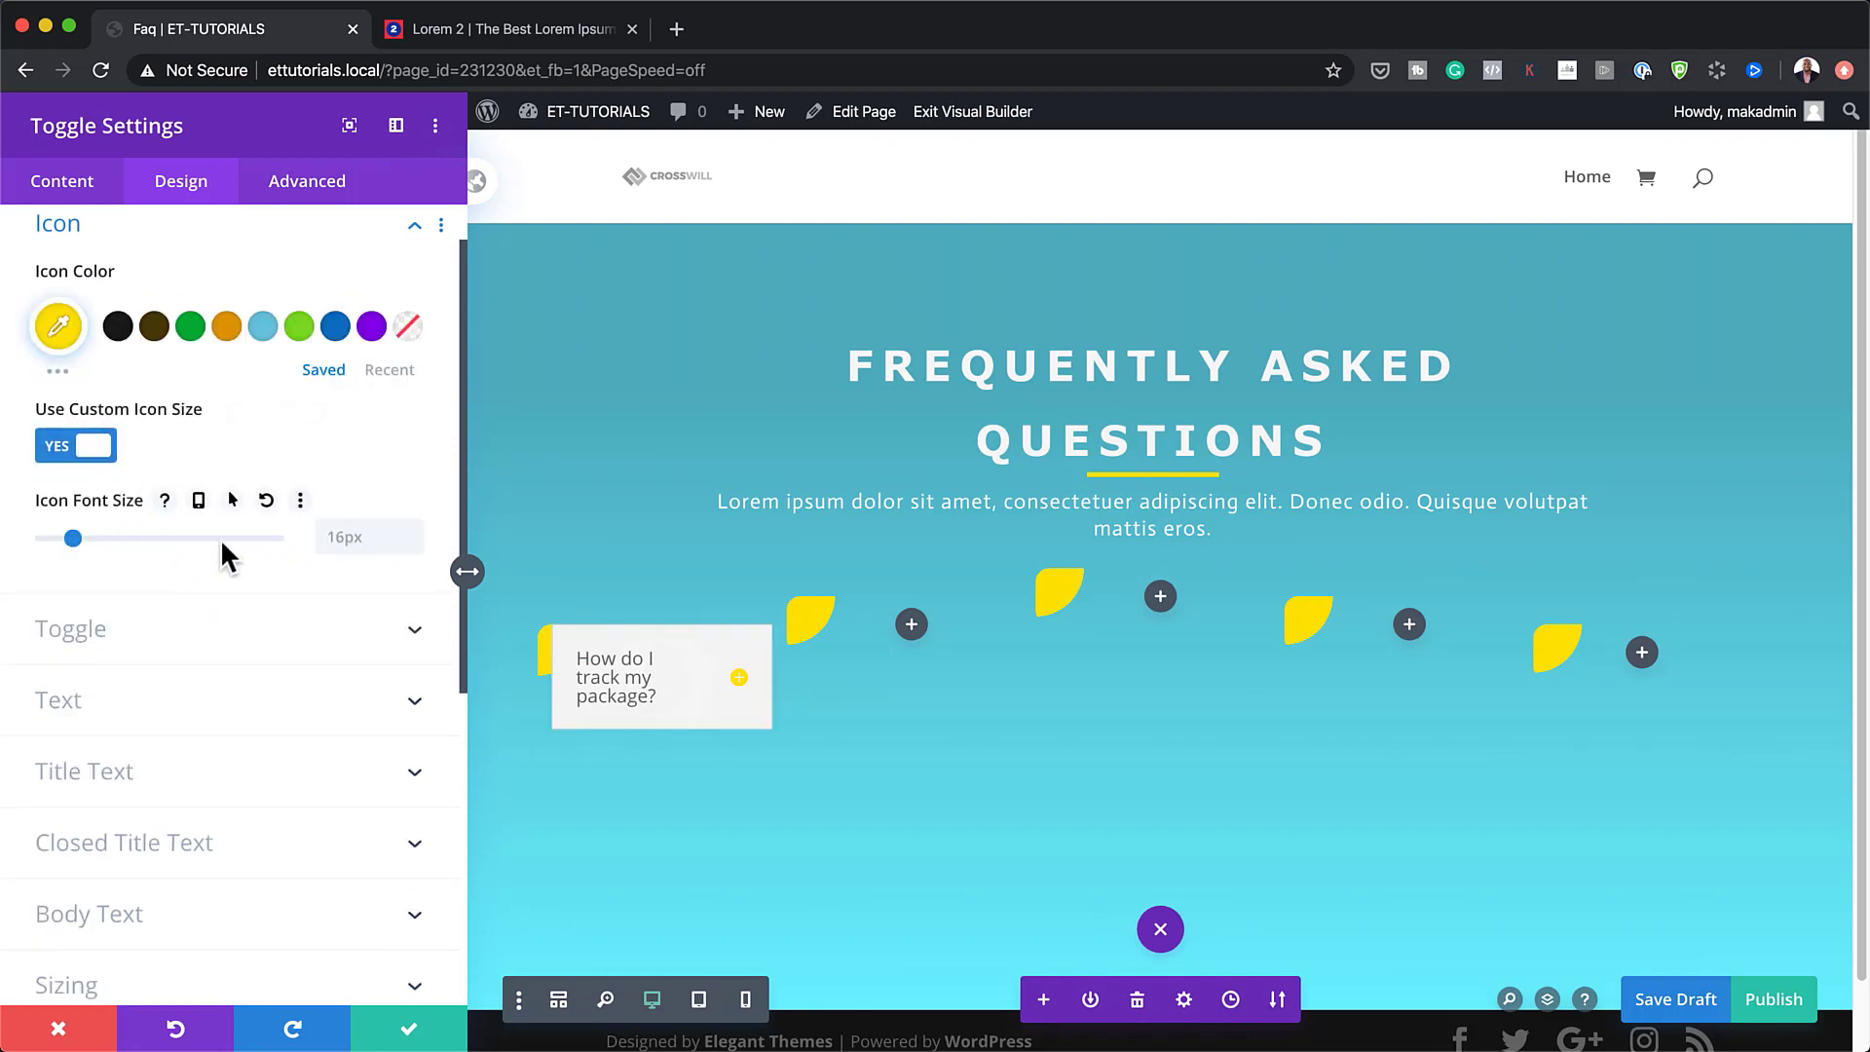
{"action": "left_click", "coordinate": [347, 535]}
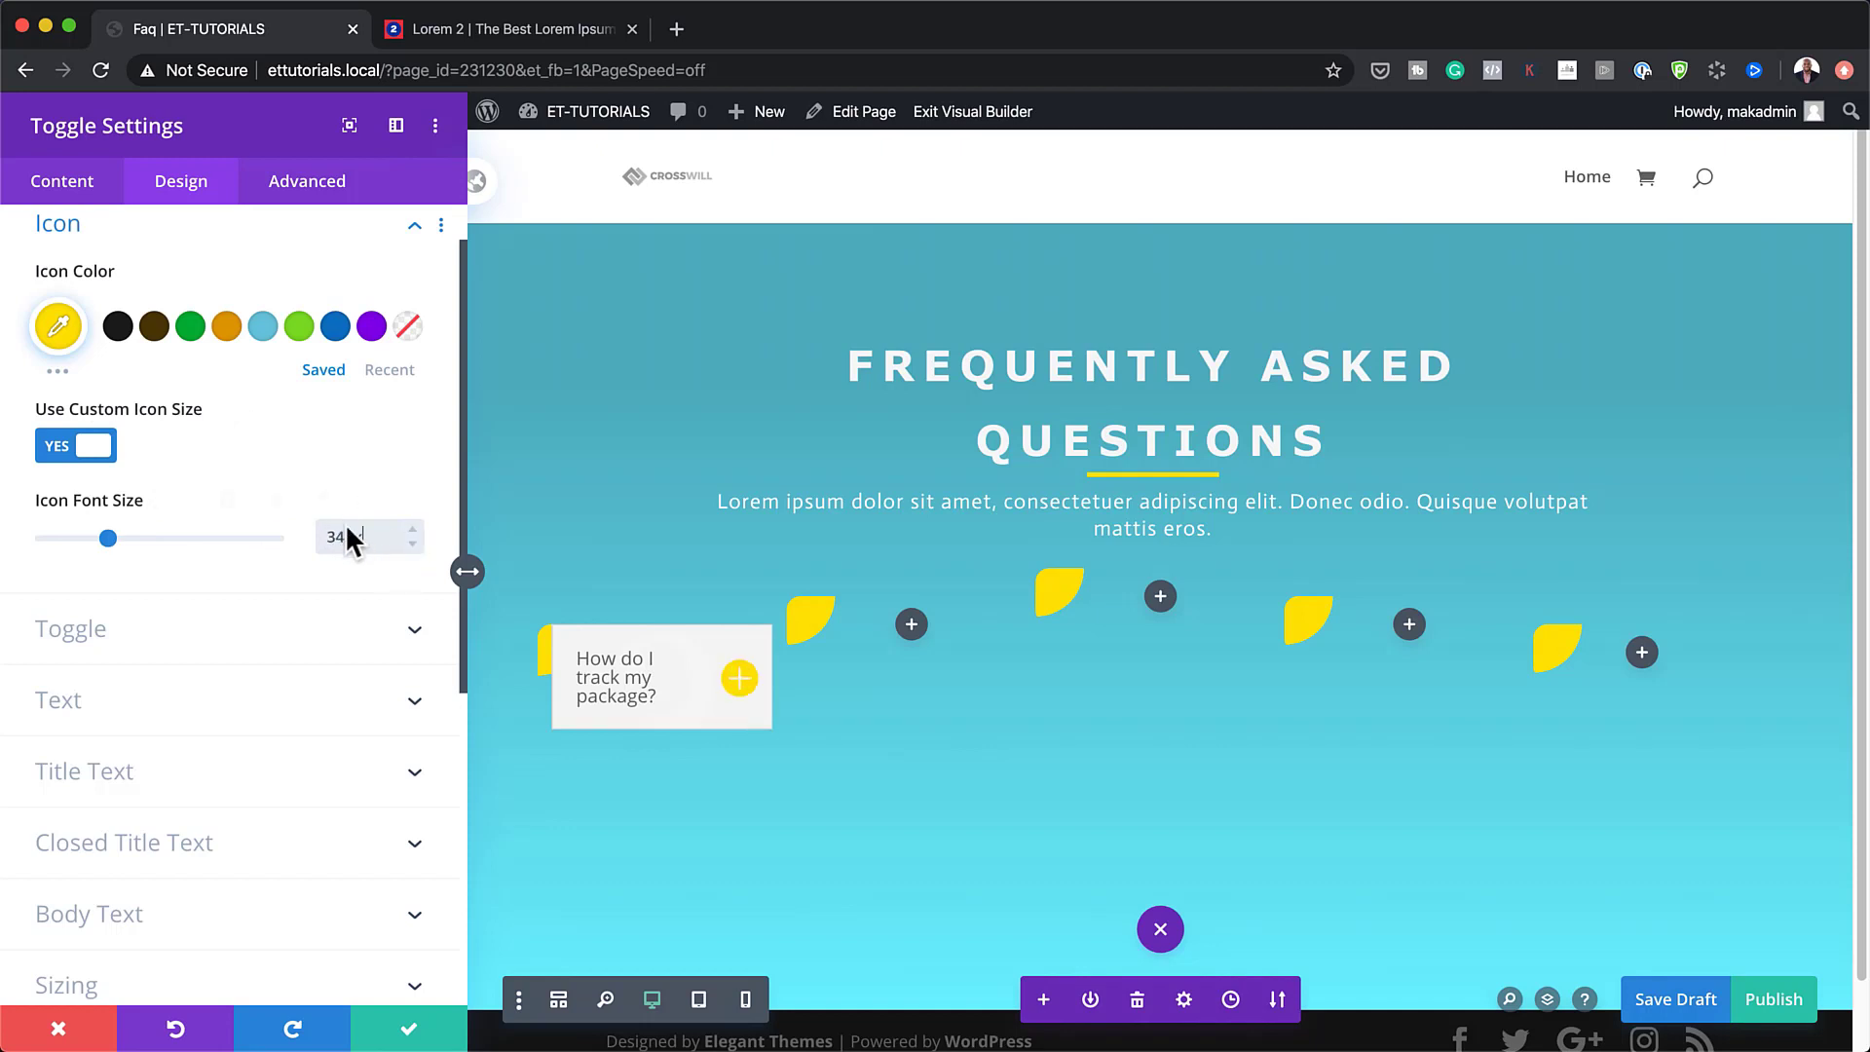
Set the toggle's tablet icon font size to 20px, check the phone size and return to the desktop settings.
{"action": "left_click", "coordinate": [199, 501]}
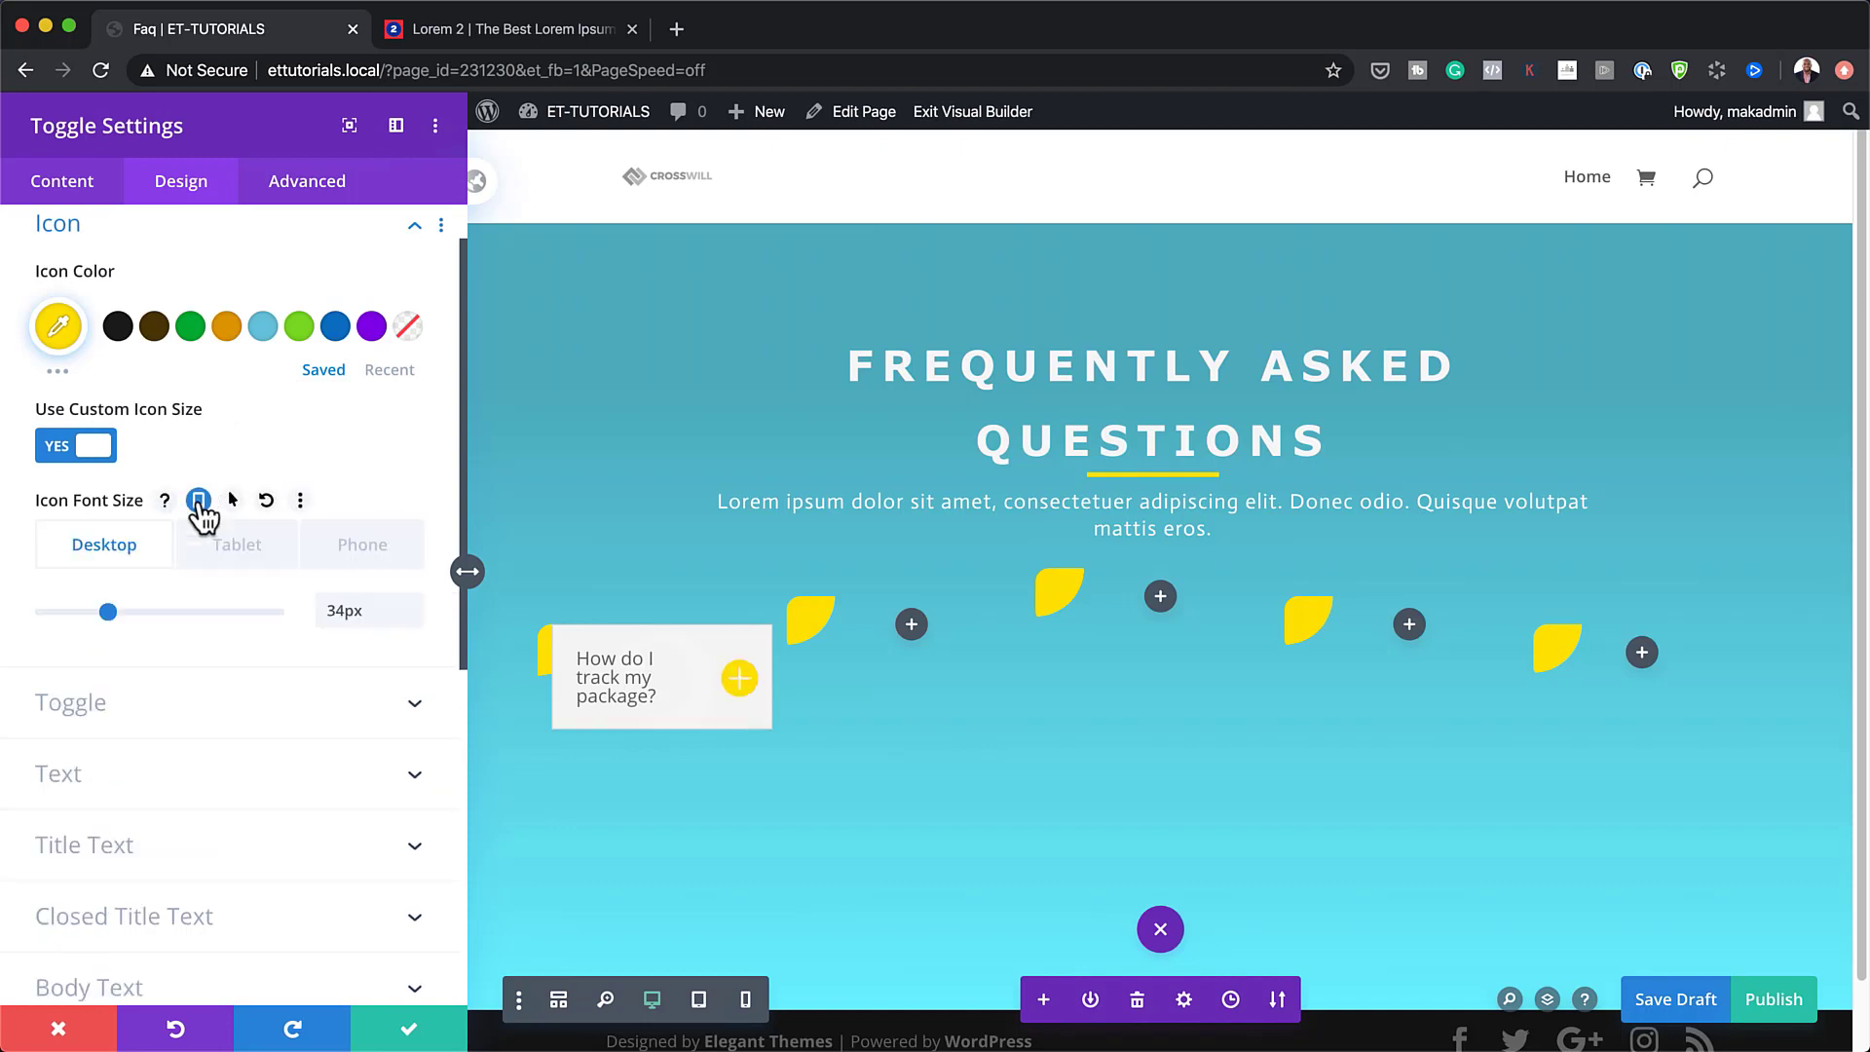
{"action": "left_click", "coordinate": [238, 546]}
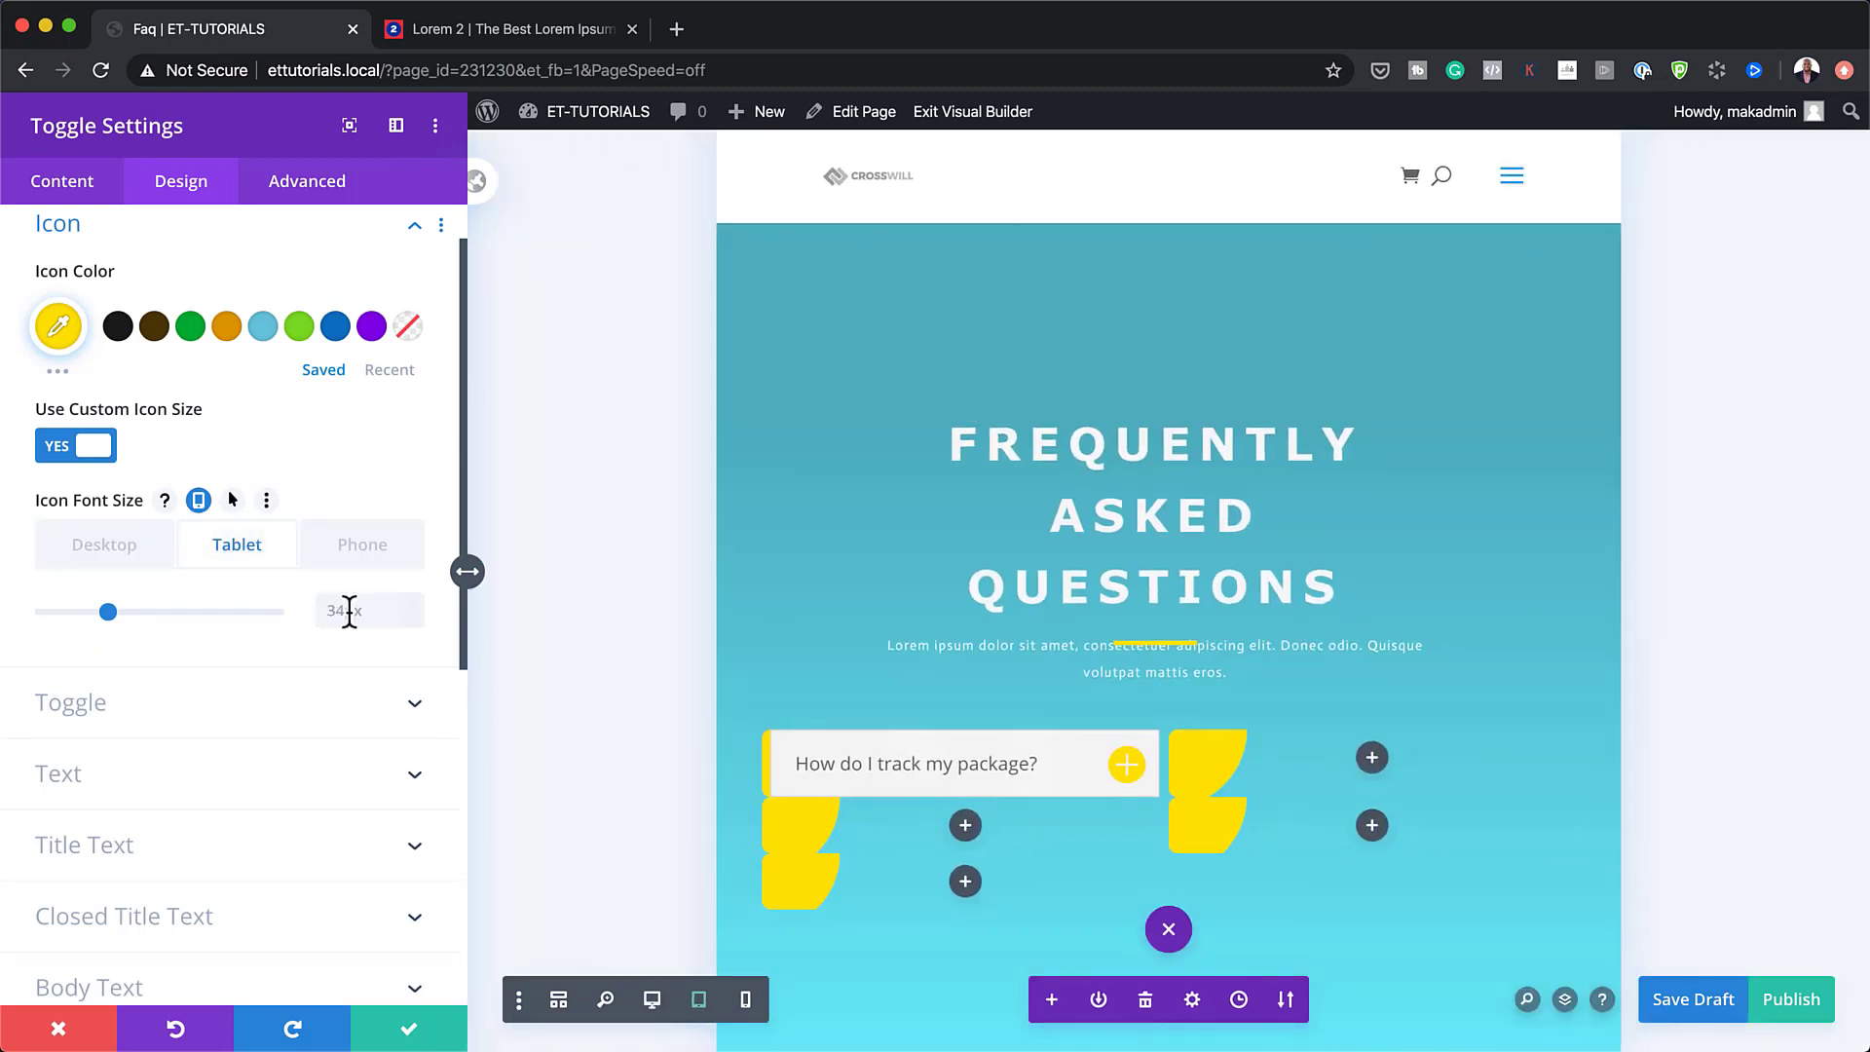
{"action": "left_click", "coordinate": [347, 610]}
{"action": "type", "text": "20"}
{"action": "left_click", "coordinate": [355, 546]}
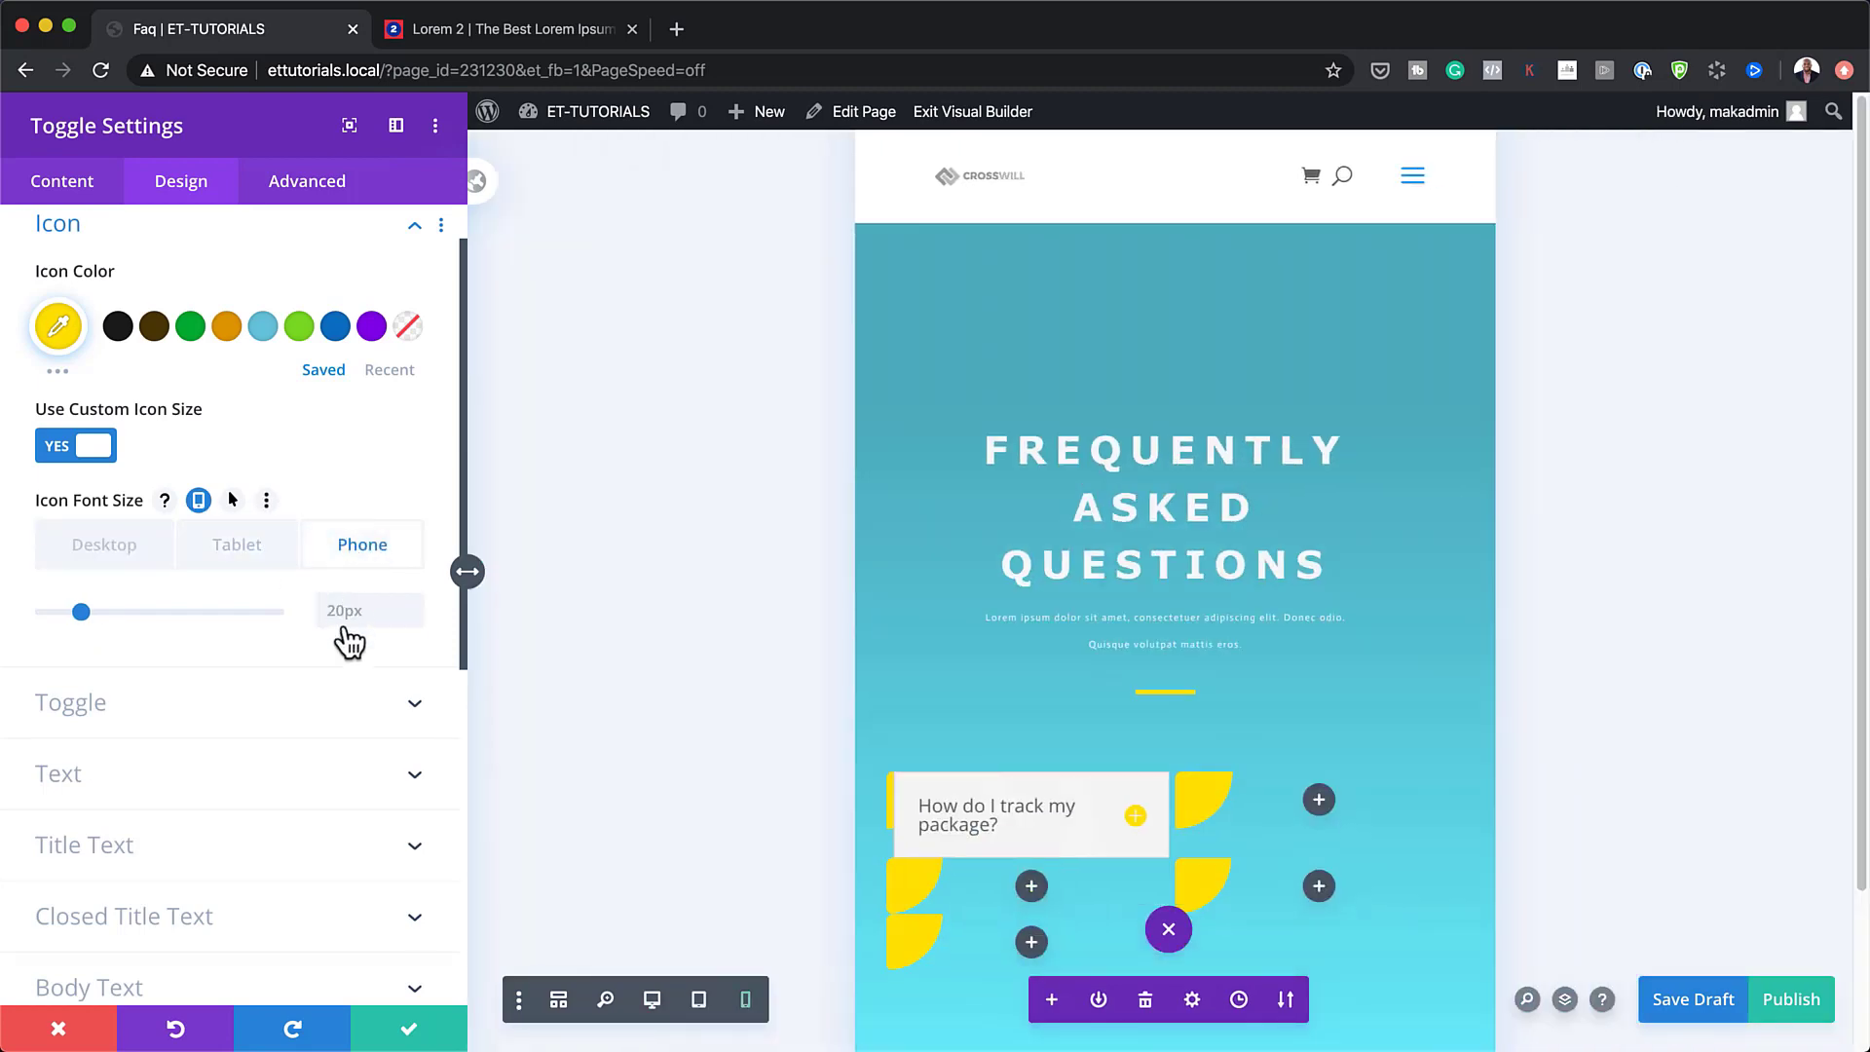
{"action": "left_click", "coordinate": [343, 613]}
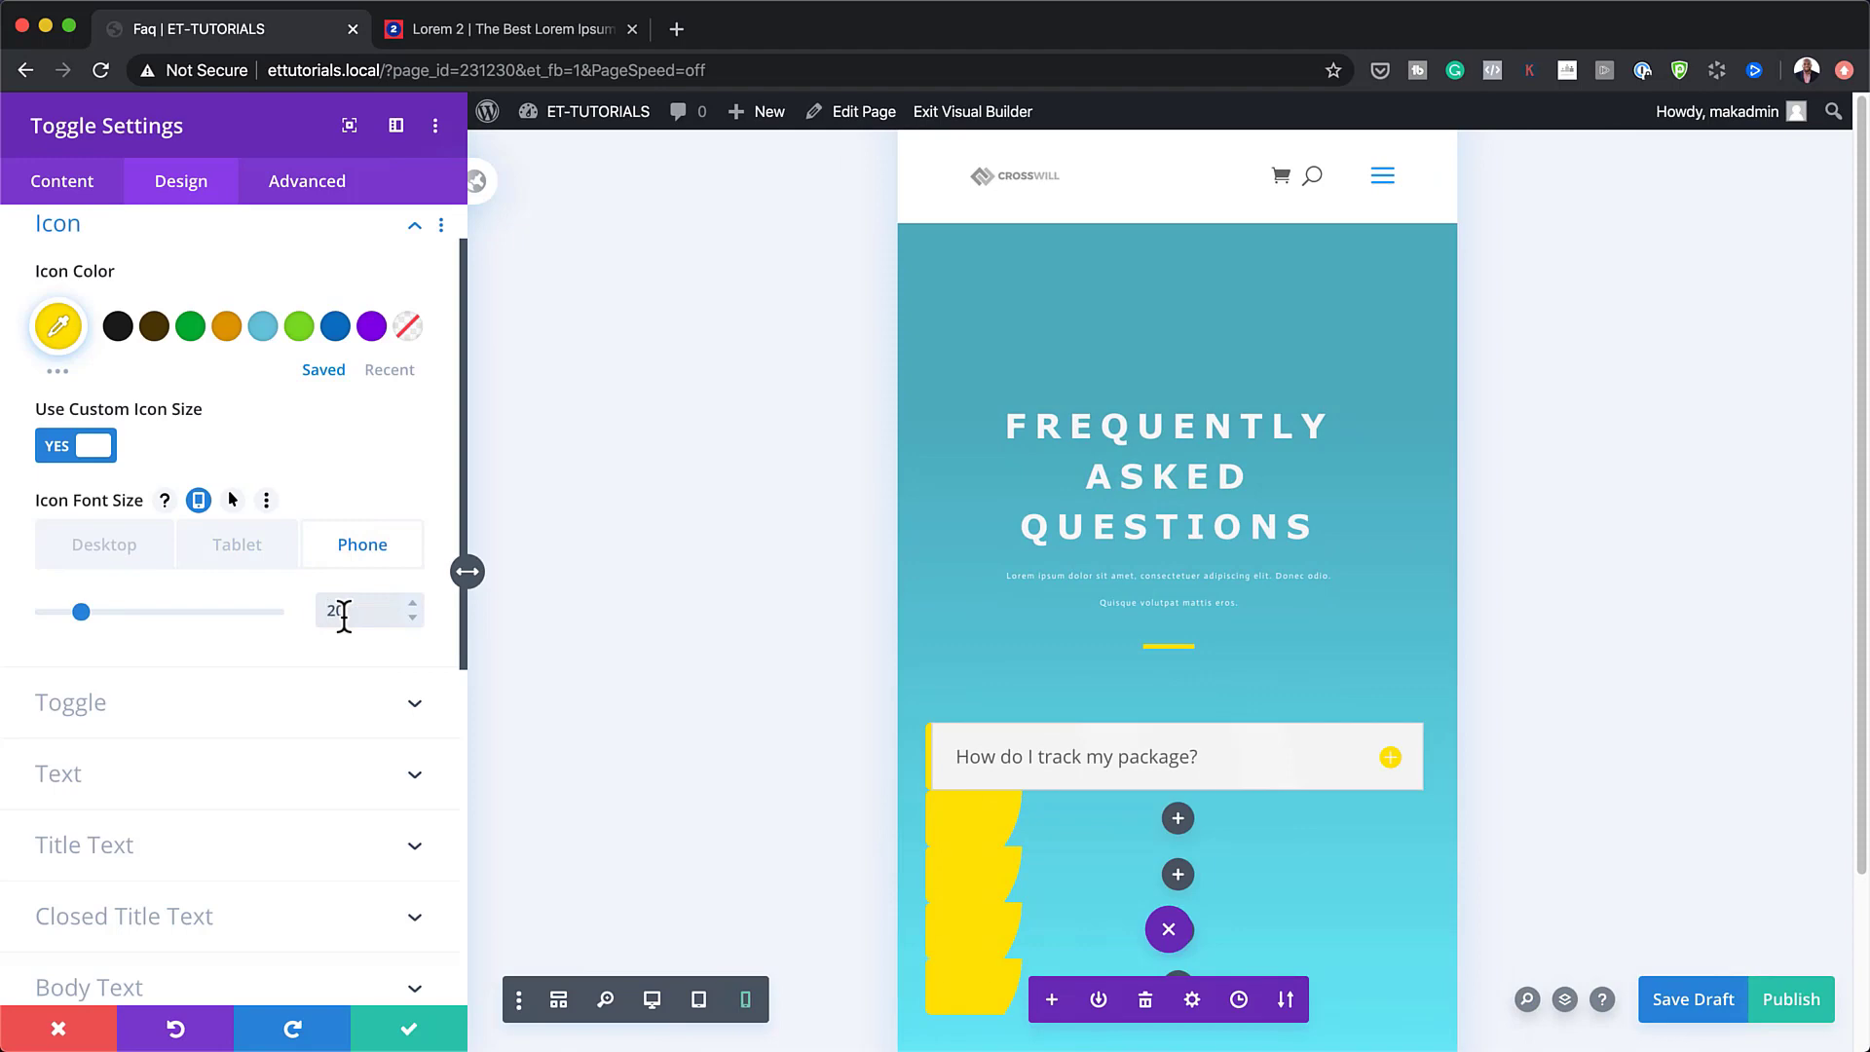
{"action": "left_click", "coordinate": [141, 565]}
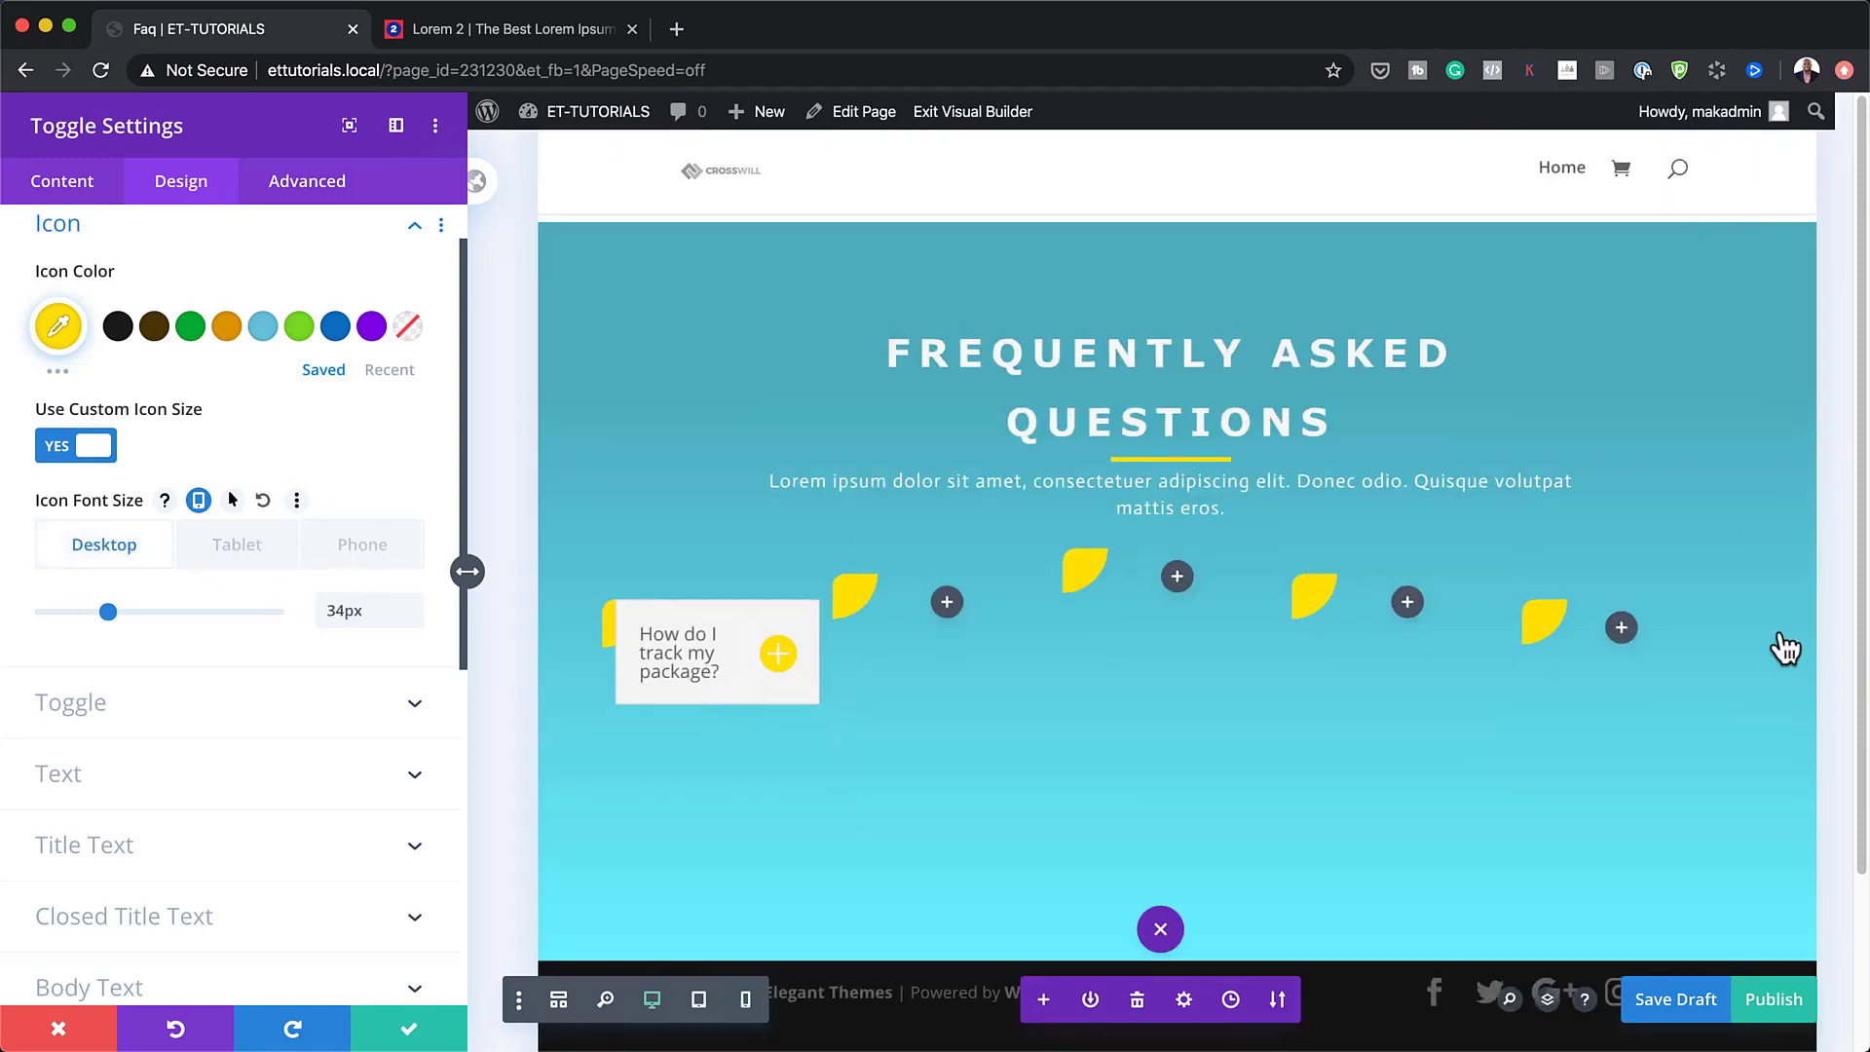
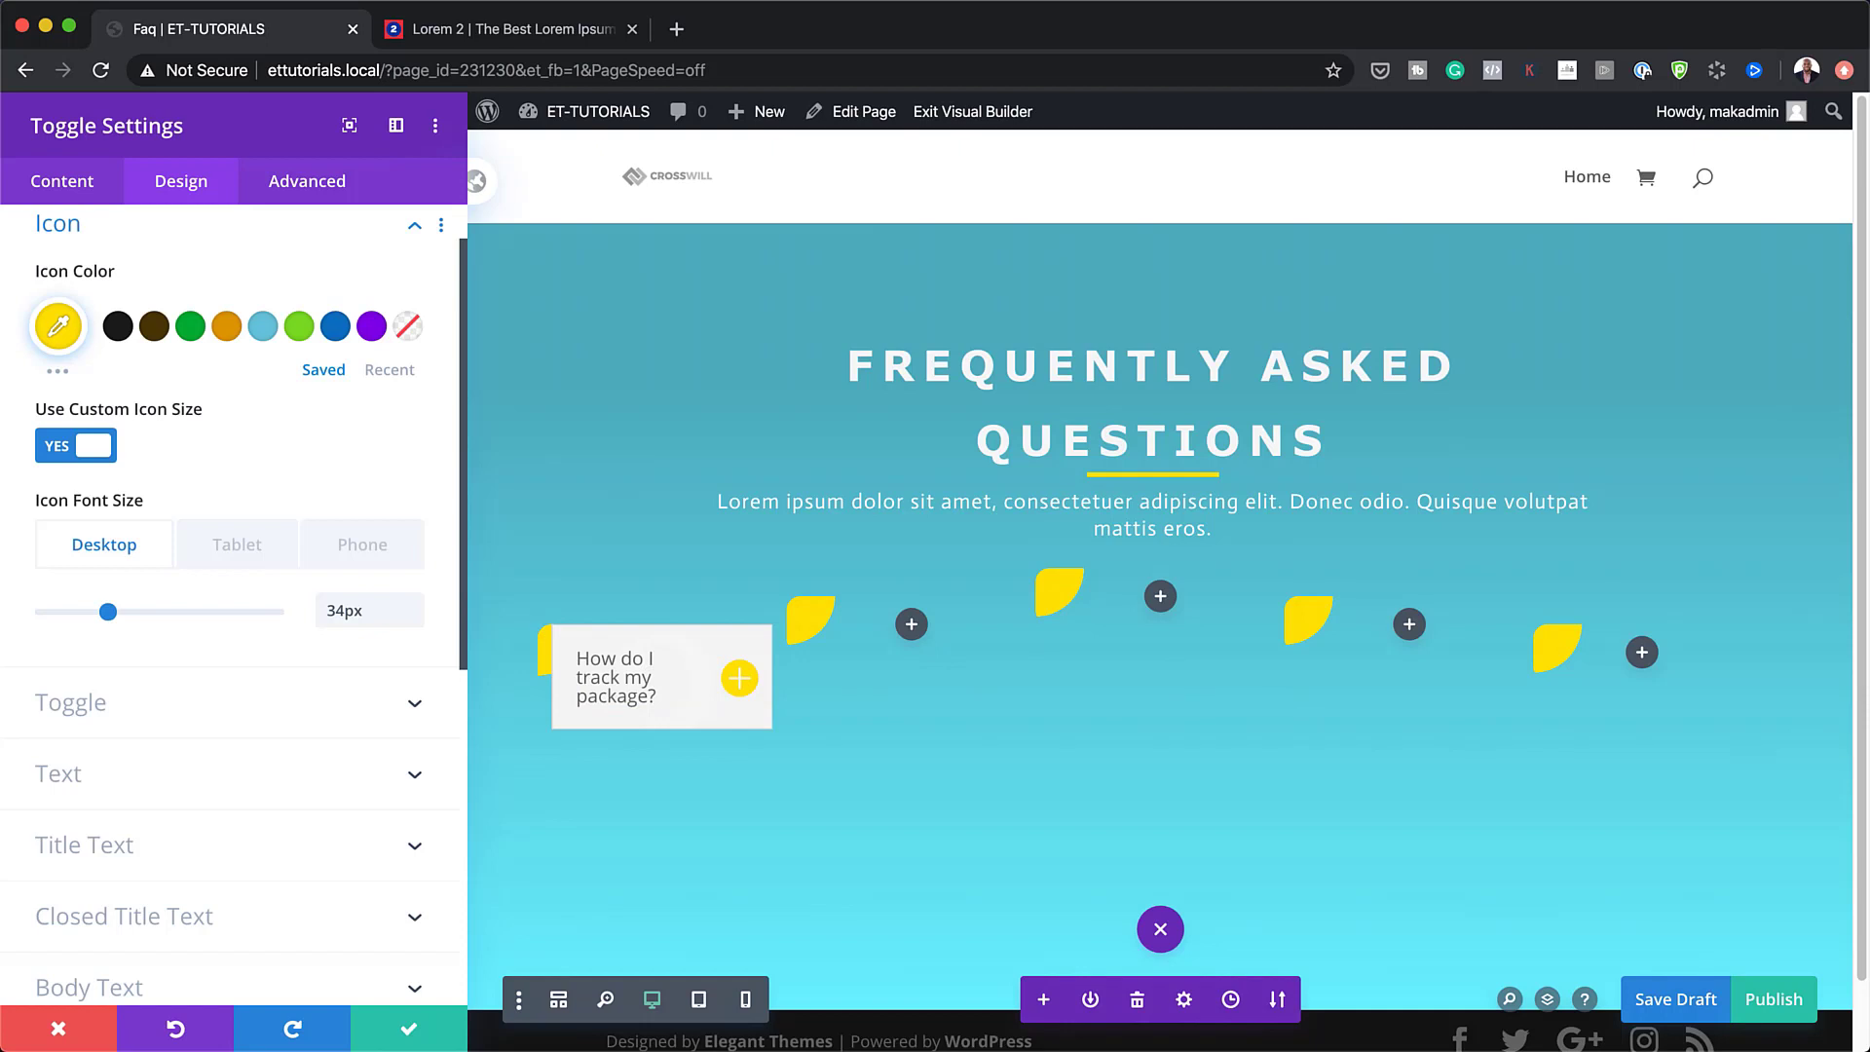
{"action": "key", "text": "ctrl+s"}
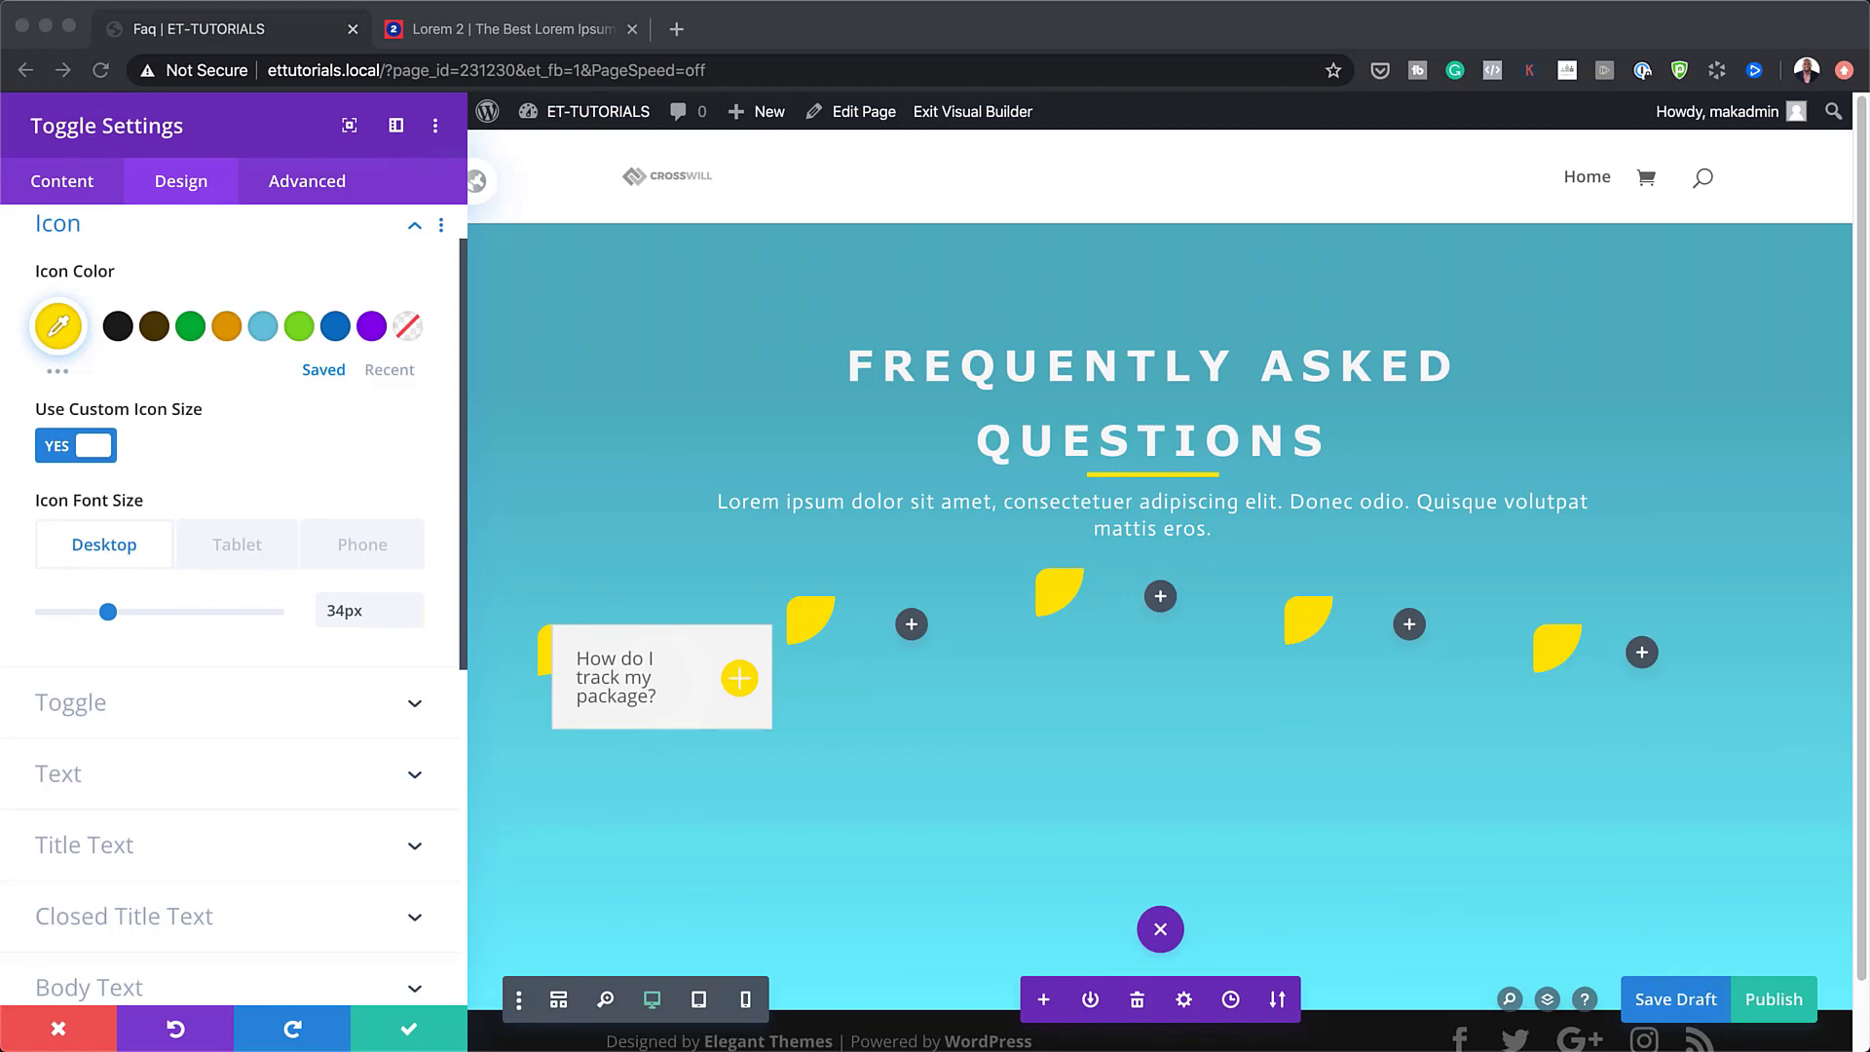
Set the toggle's open background color to #0092af.
{"action": "scroll", "coordinate": [302, 730], "scroll_direction": "down", "scroll_amount": 1}
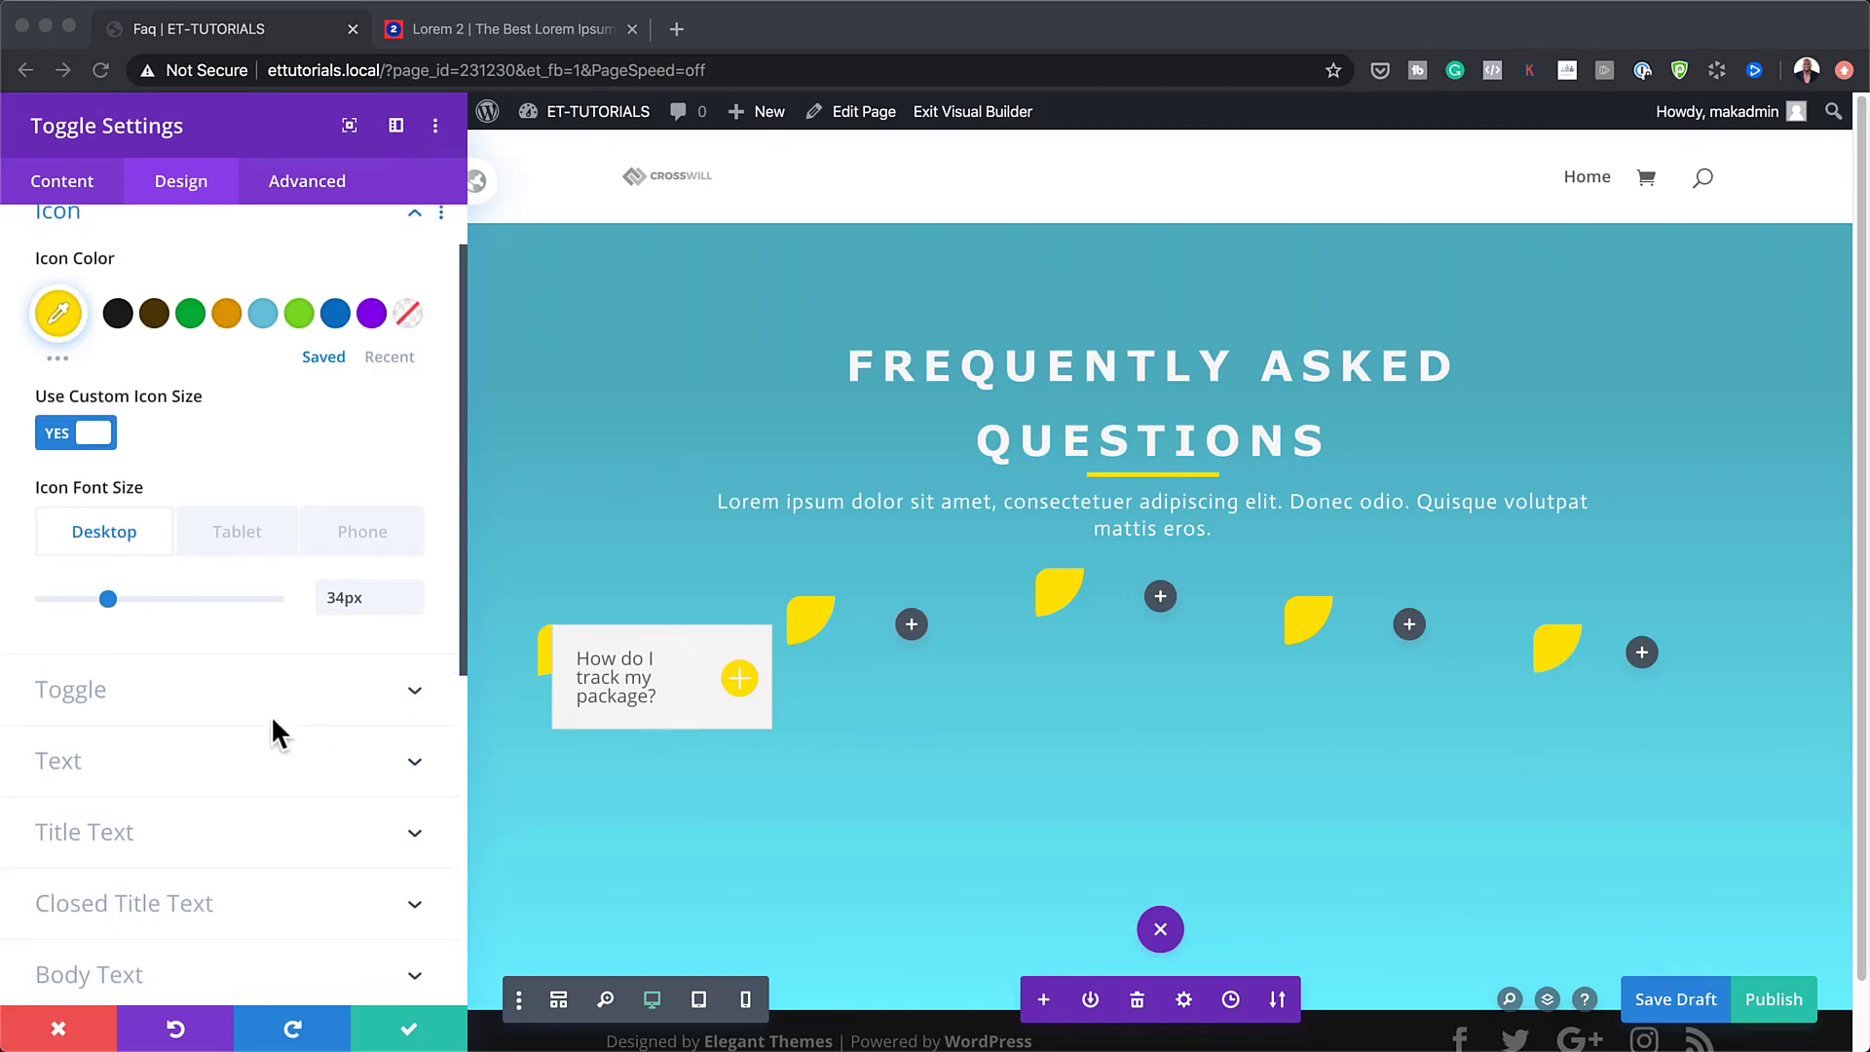
{"action": "left_click", "coordinate": [259, 698]}
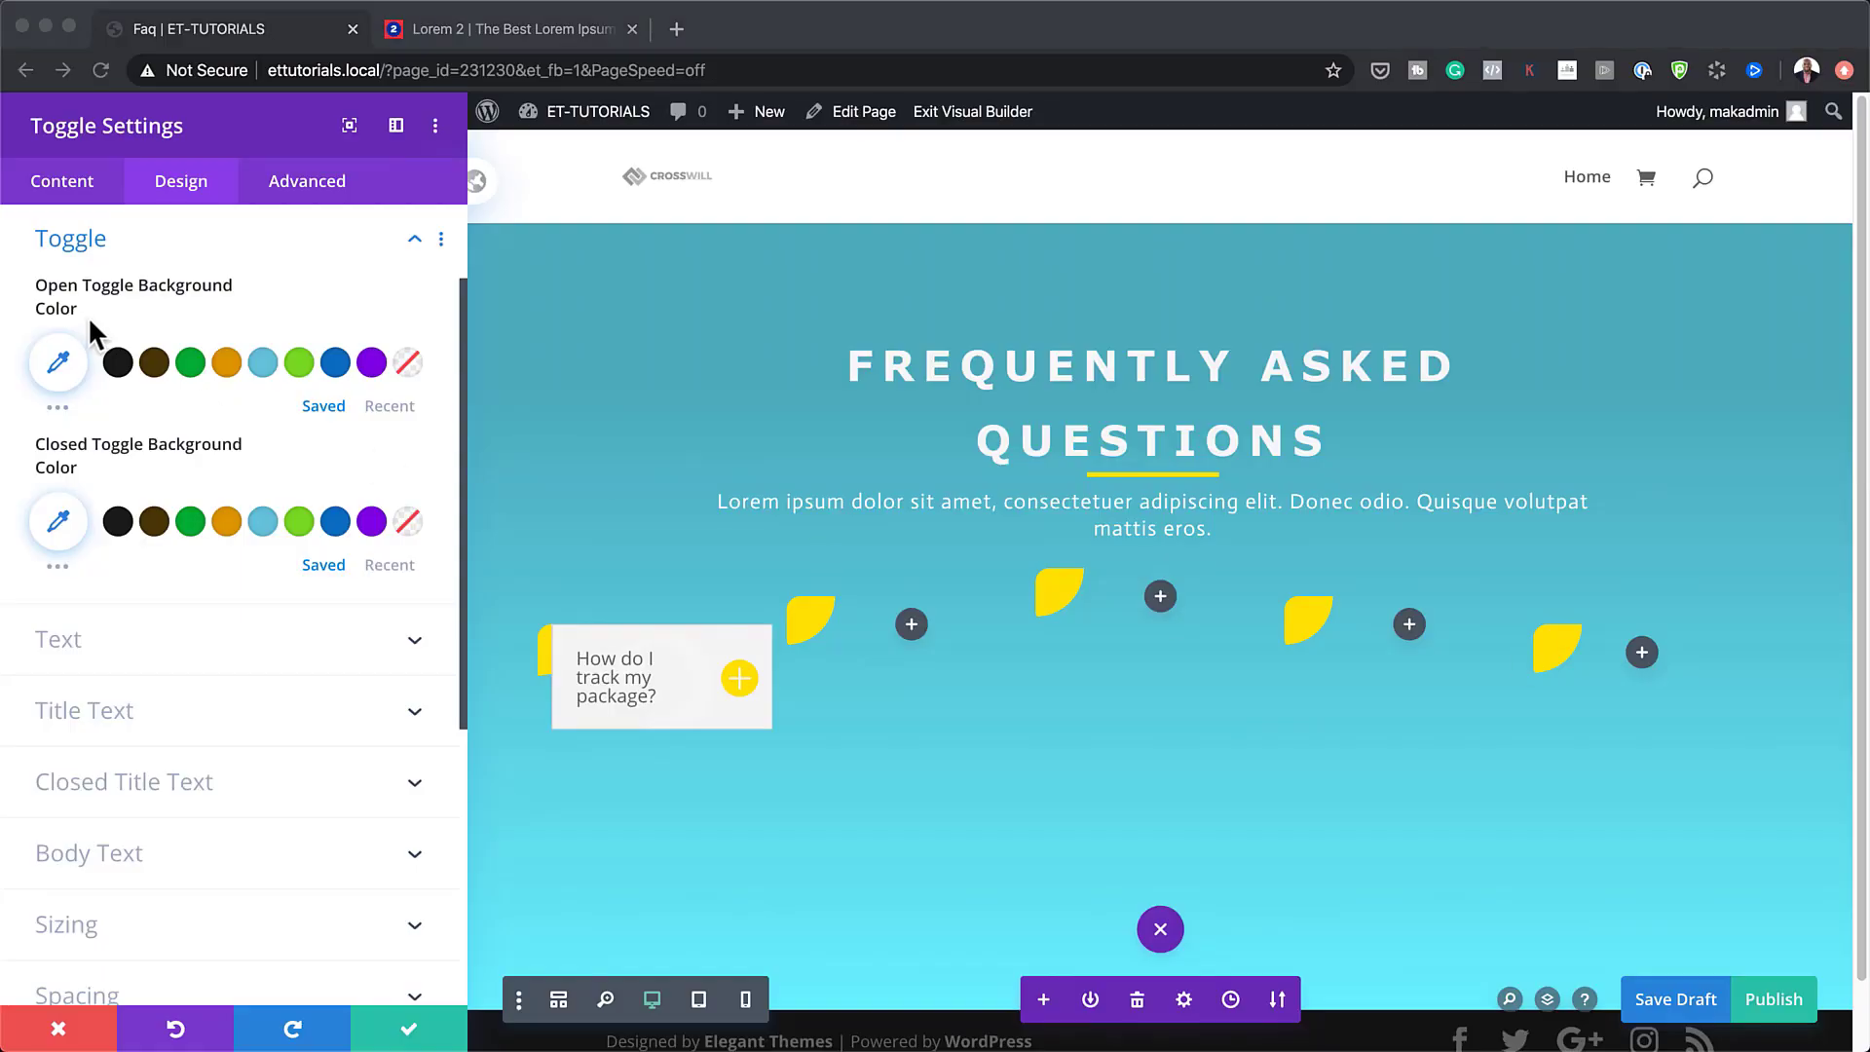
{"action": "left_click", "coordinate": [59, 358]}
{"action": "left_click", "coordinate": [58, 360]}
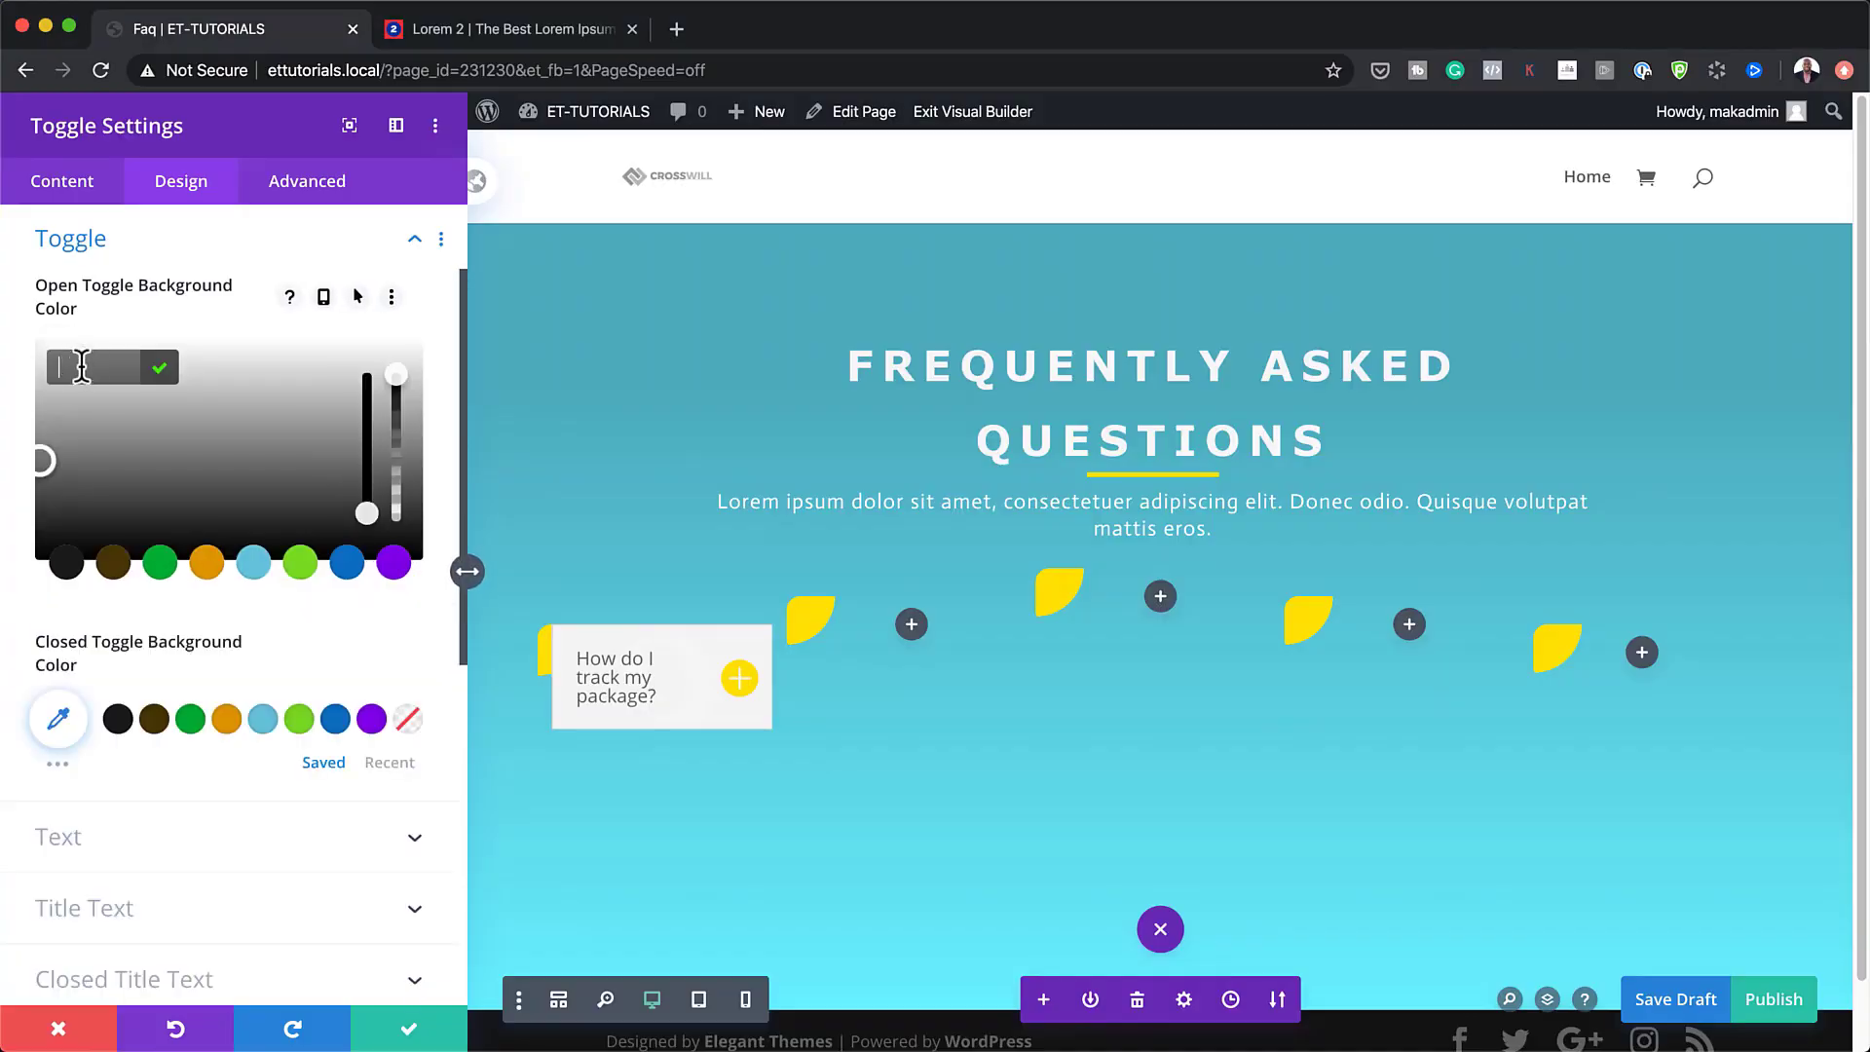
{"action": "type", "text": "#0092af"}
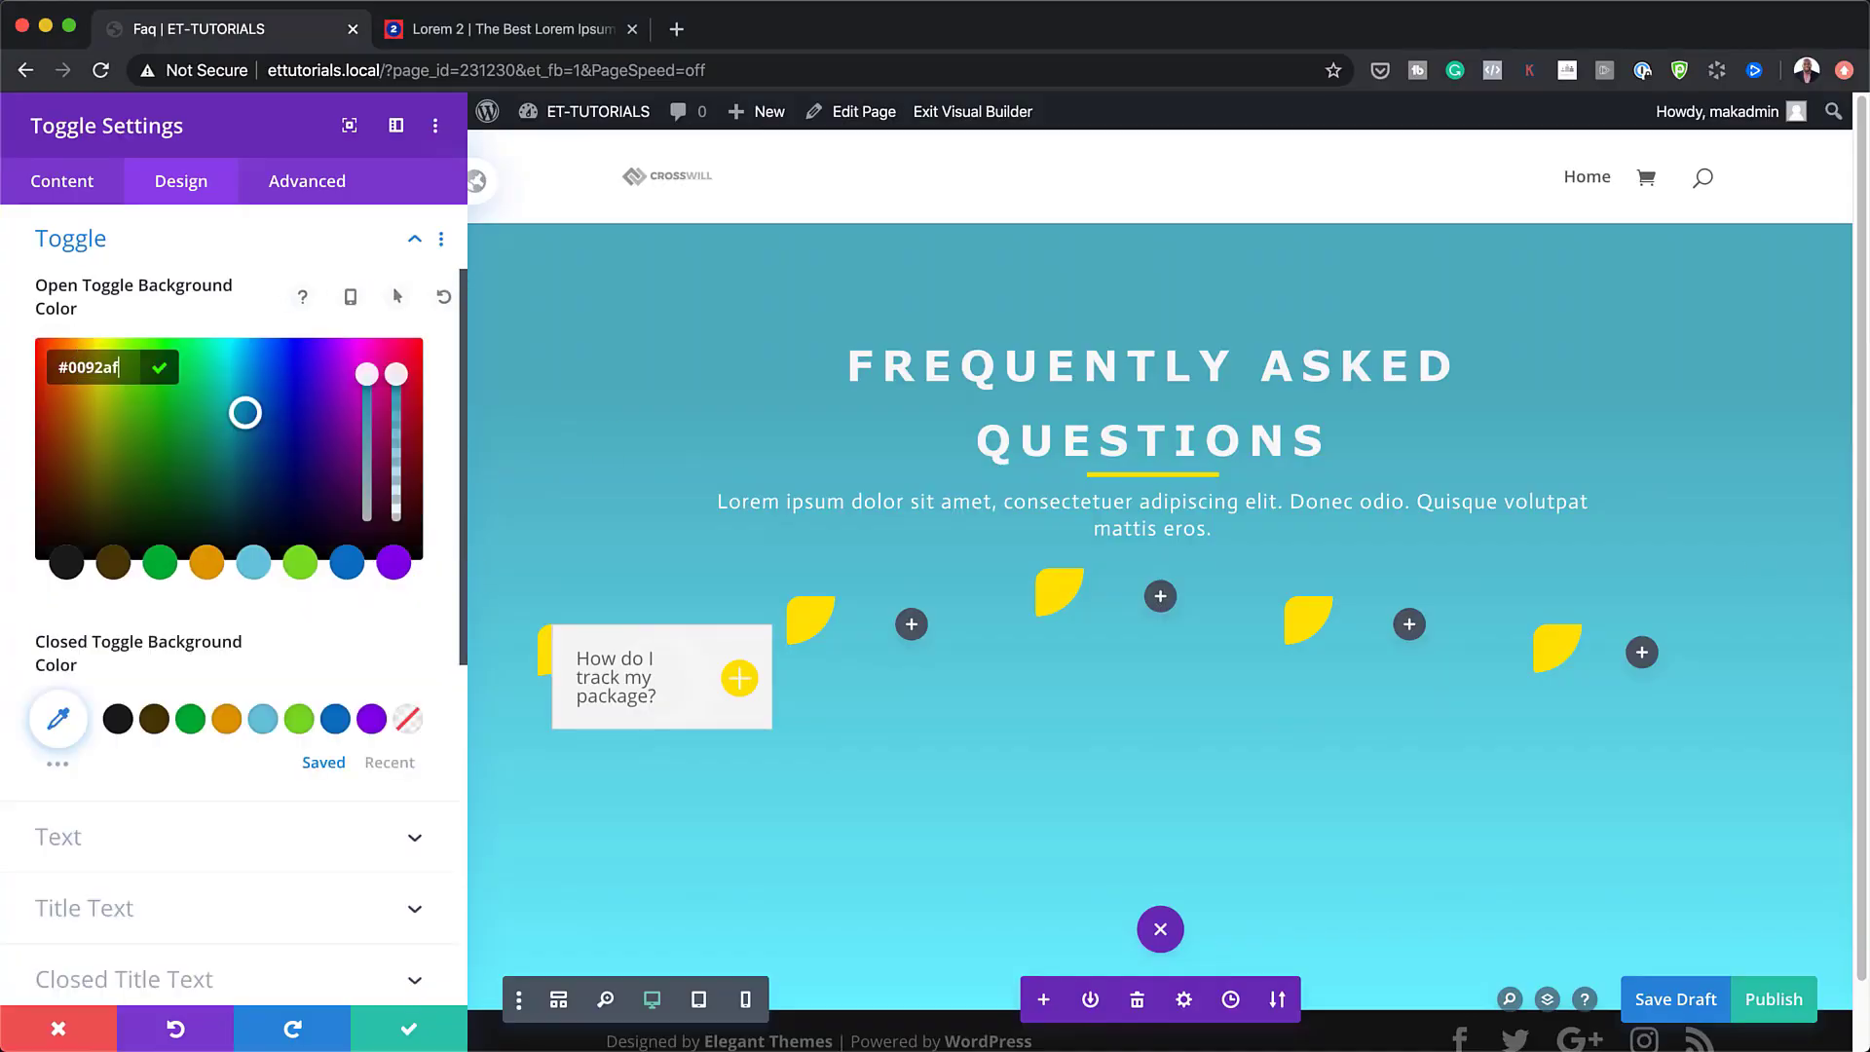
Set the toggle's closed background color to #f7f7f7.
{"action": "left_click", "coordinate": [60, 723]}
{"action": "left_click", "coordinate": [58, 725]}
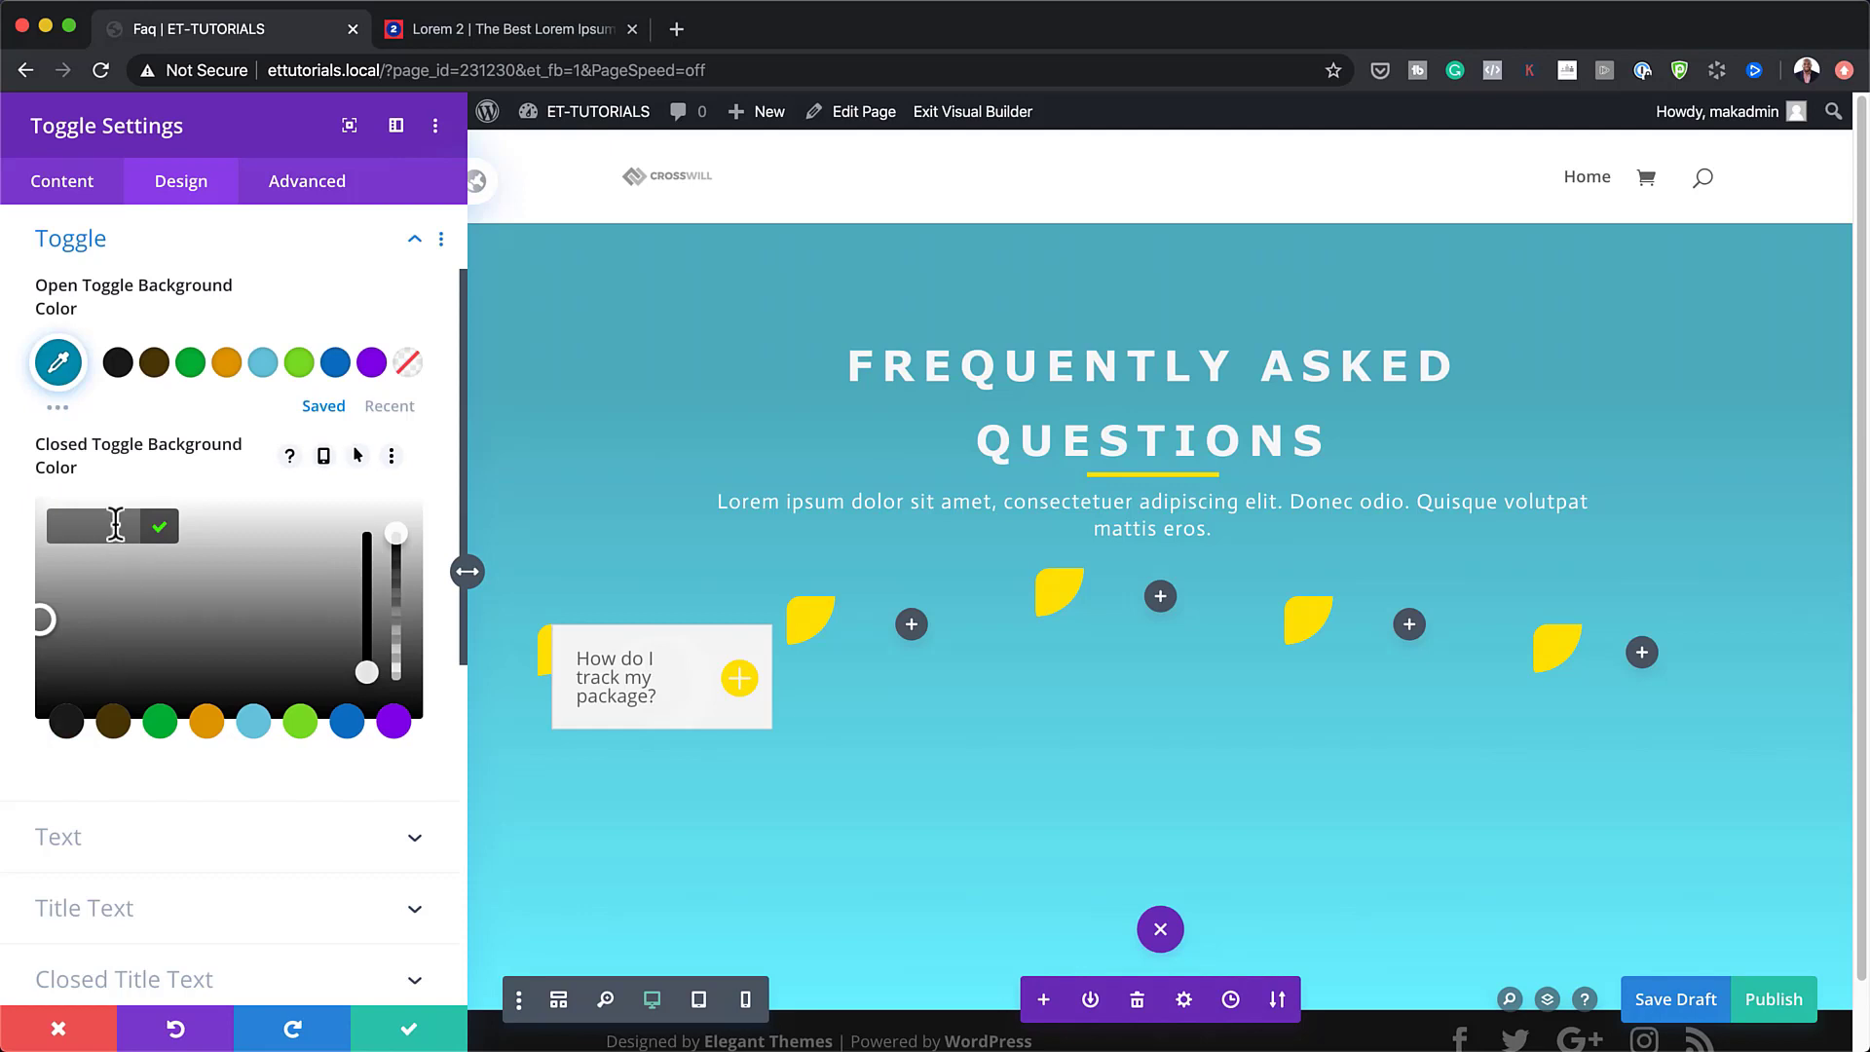
{"action": "type", "text": "#f7f7f7"}
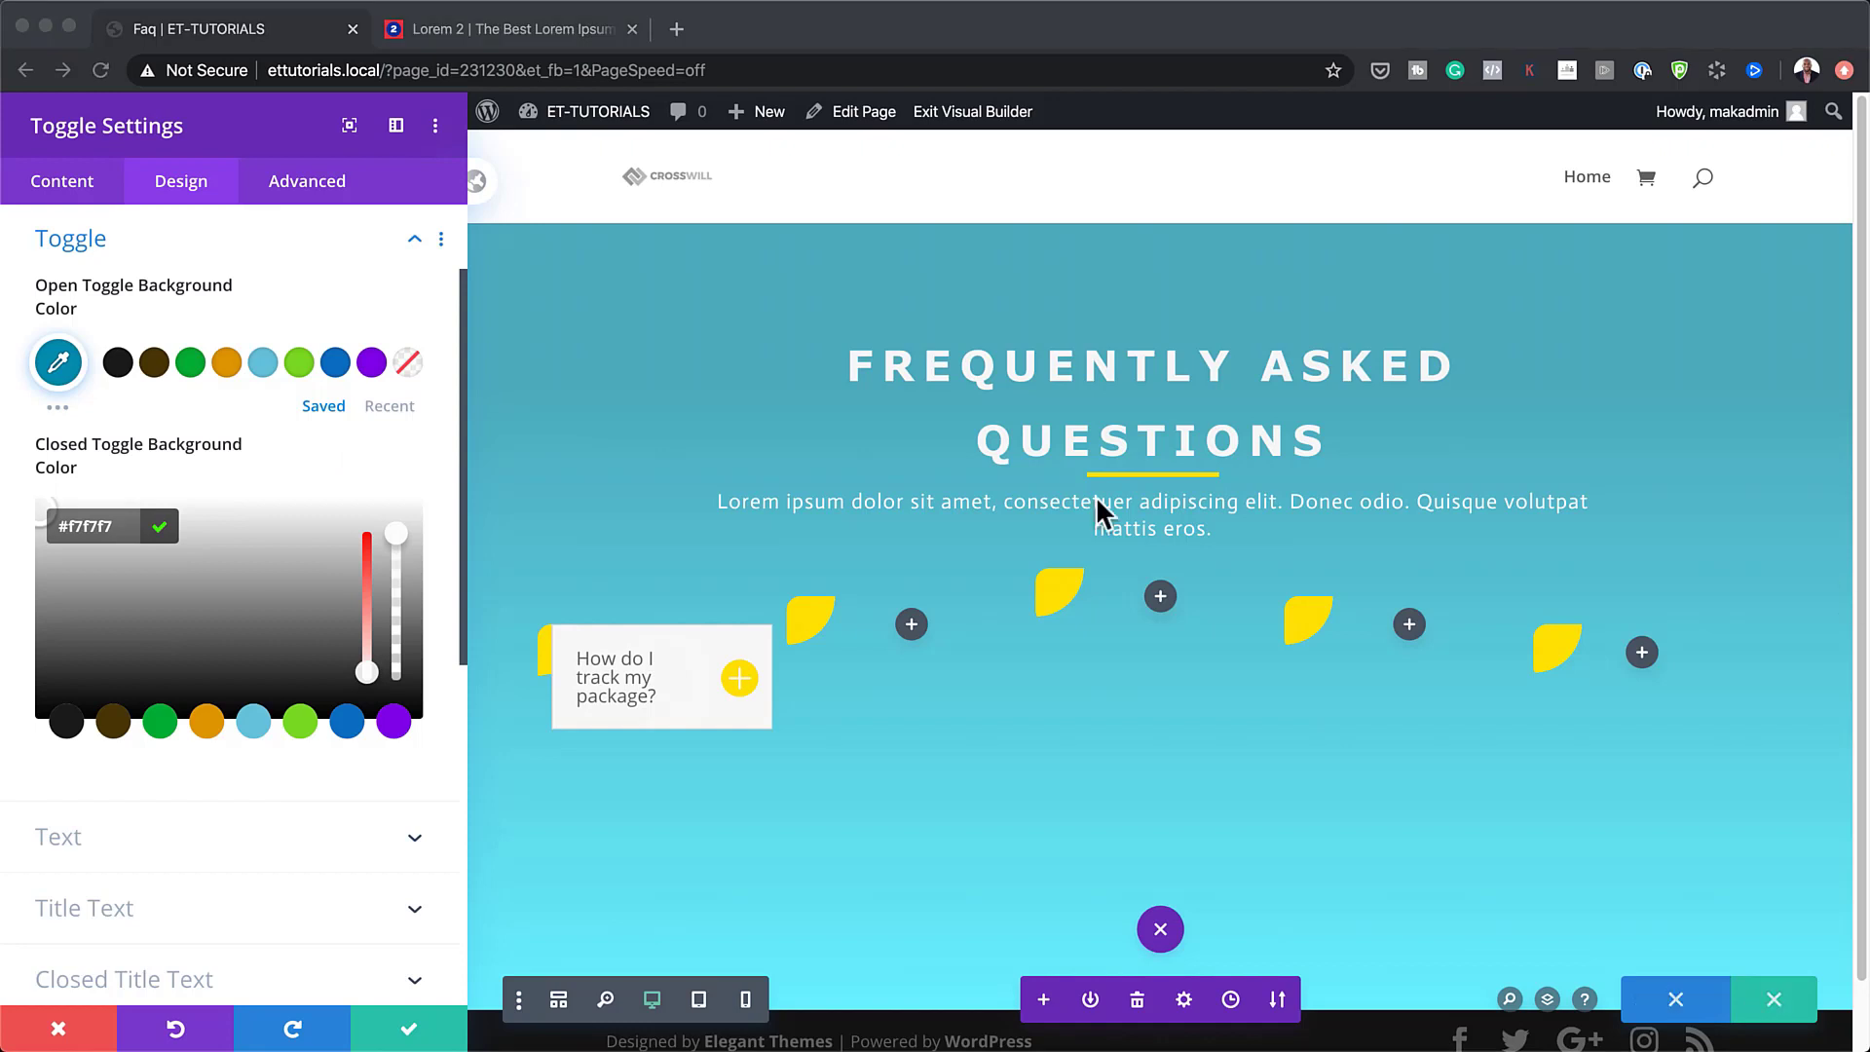
{"action": "left_click", "coordinate": [178, 461]}
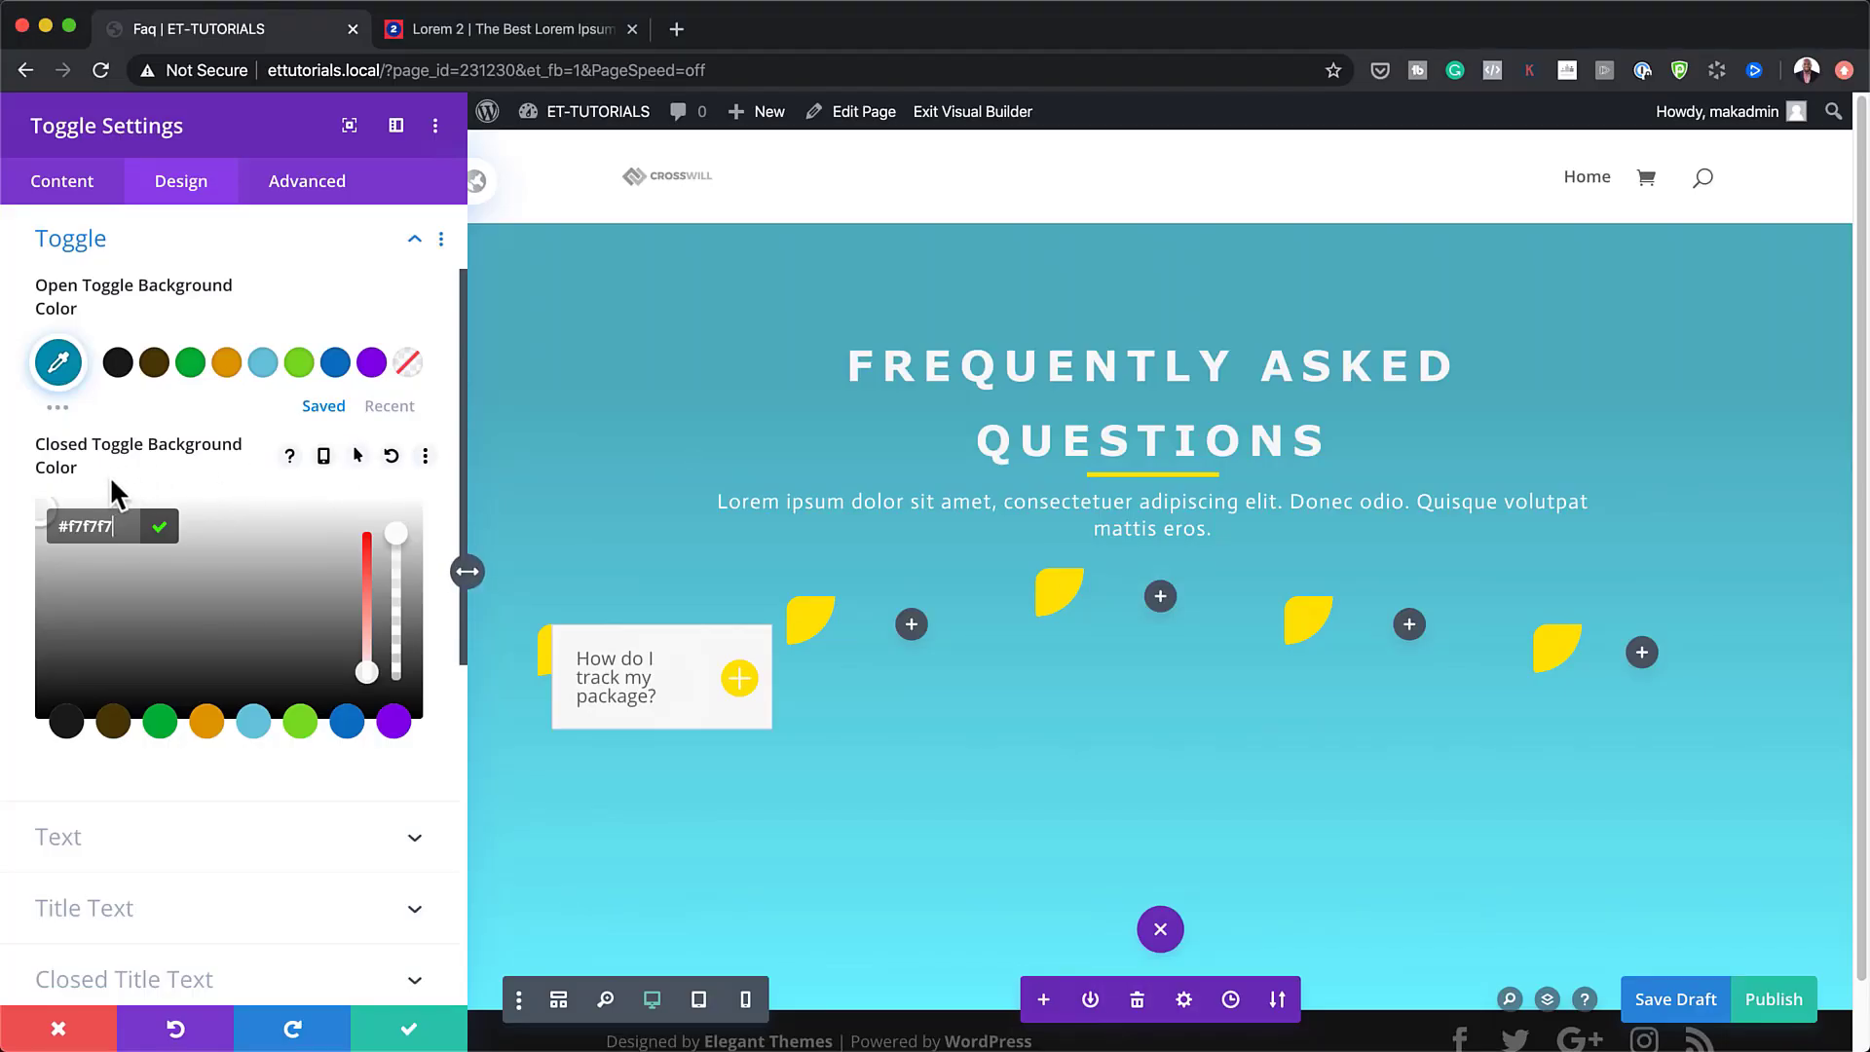
Enable hover options for the closed toggle background and set its hover color to #0092af.
{"action": "left_click", "coordinate": [358, 458]}
{"action": "left_click", "coordinate": [332, 513]}
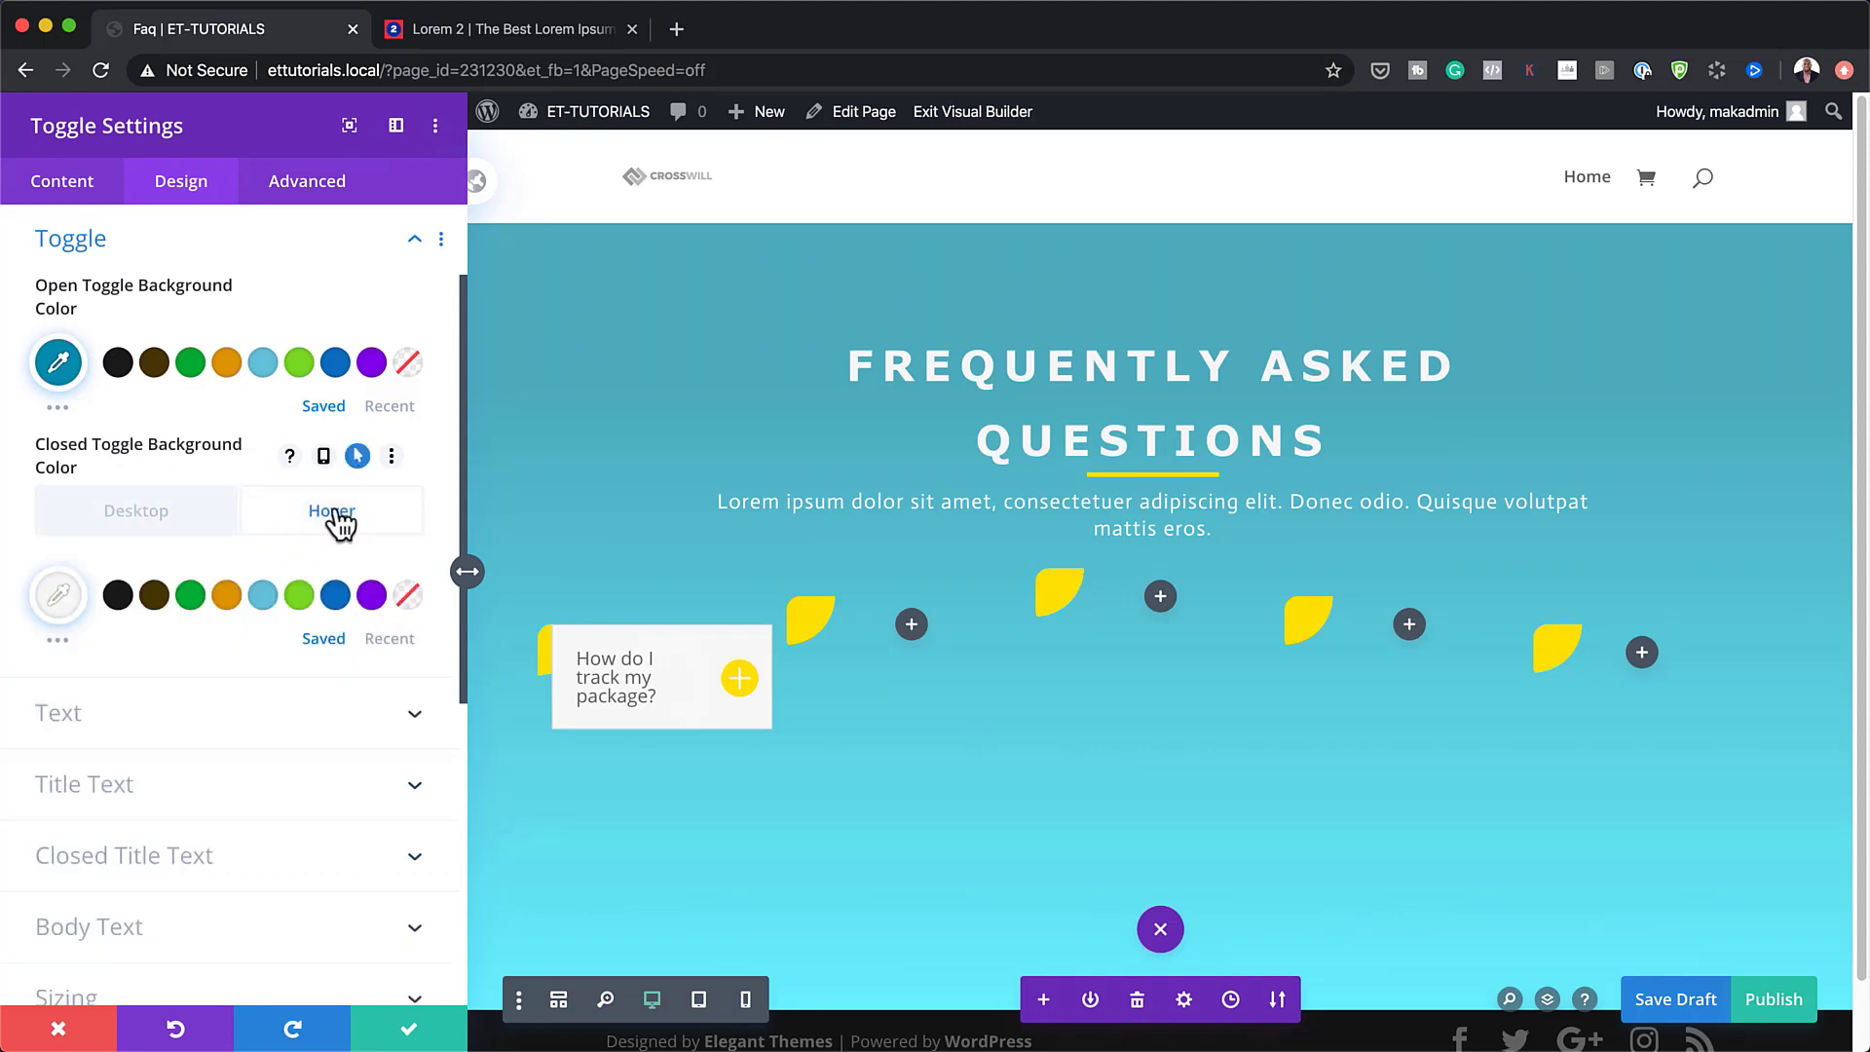
{"action": "left_click", "coordinate": [58, 595]}
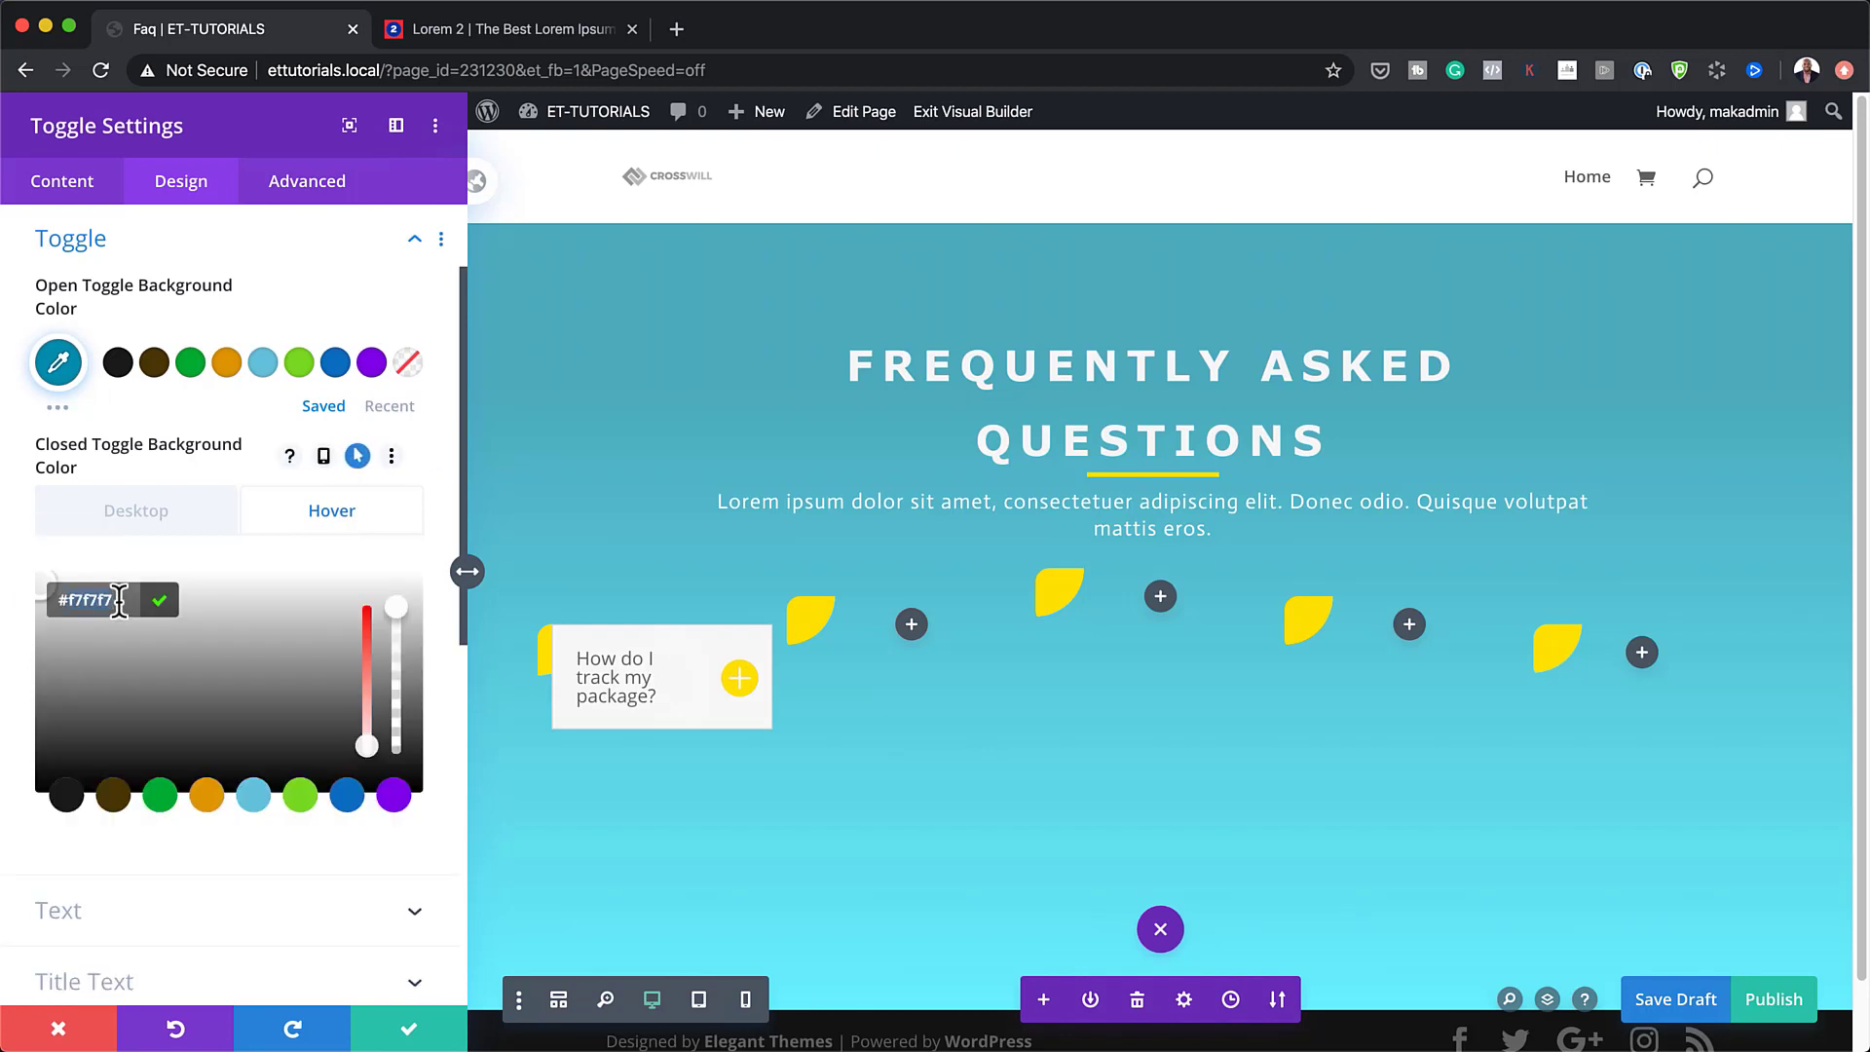
{"action": "type", "text": "#0092af"}
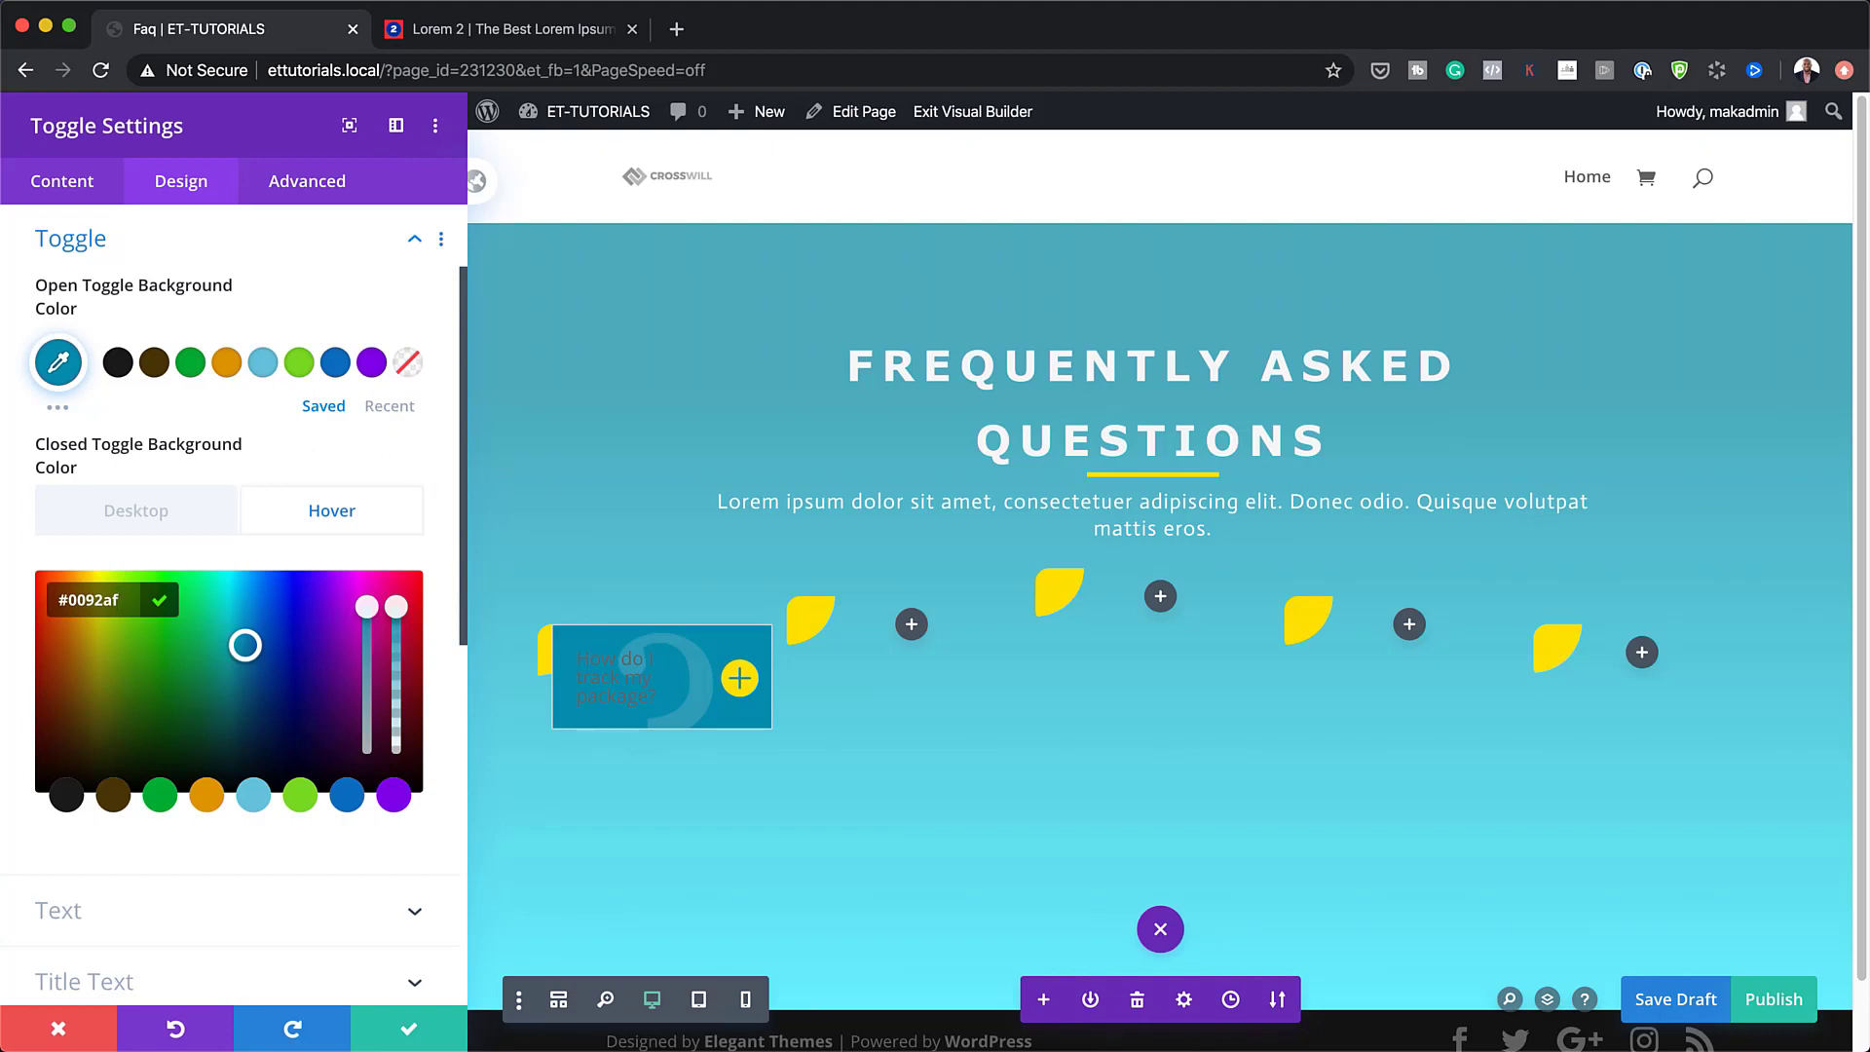
{"action": "key", "text": "super+Tab"}
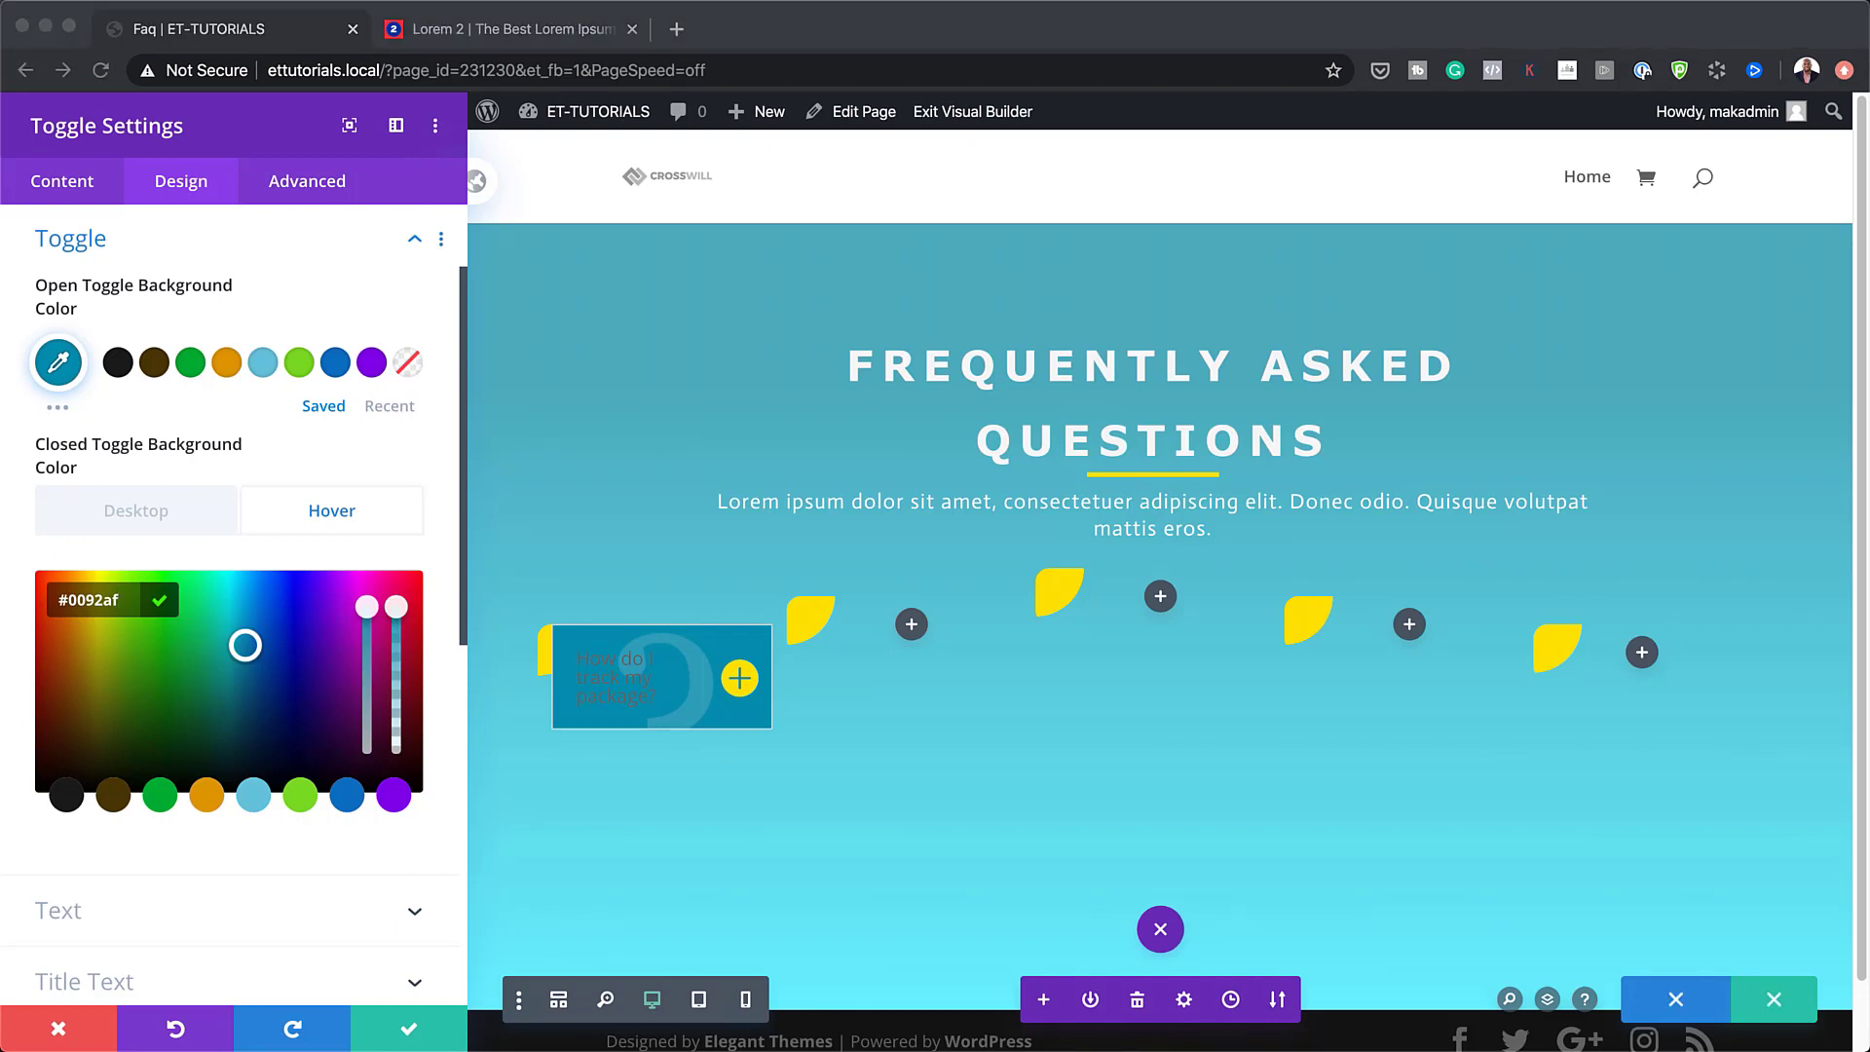
{"action": "key", "text": "super+Tab"}
Set the open title text color to #ffffff in the toggle's title text settings.
{"action": "scroll", "coordinate": [325, 718], "scroll_direction": "down", "scroll_amount": 4}
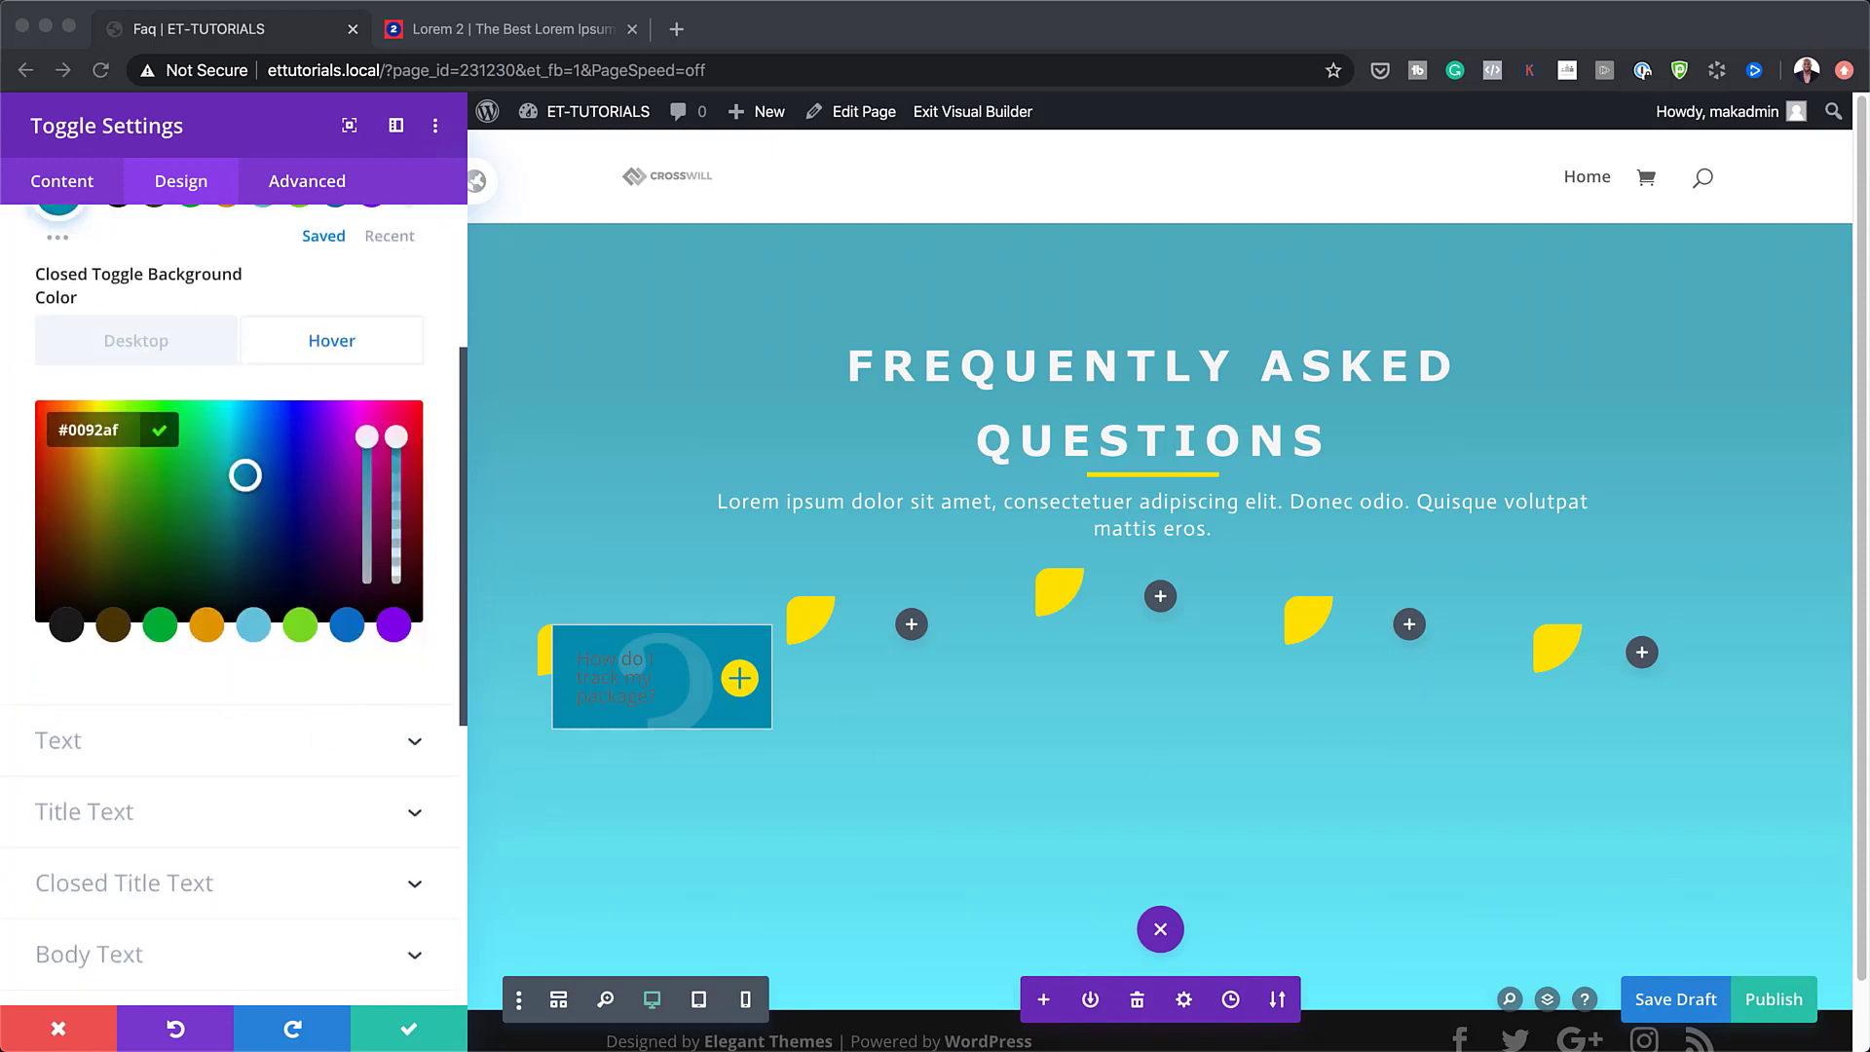
{"action": "key", "text": "super+Tab"}
{"action": "scroll", "coordinate": [137, 676], "scroll_direction": "down", "scroll_amount": 3}
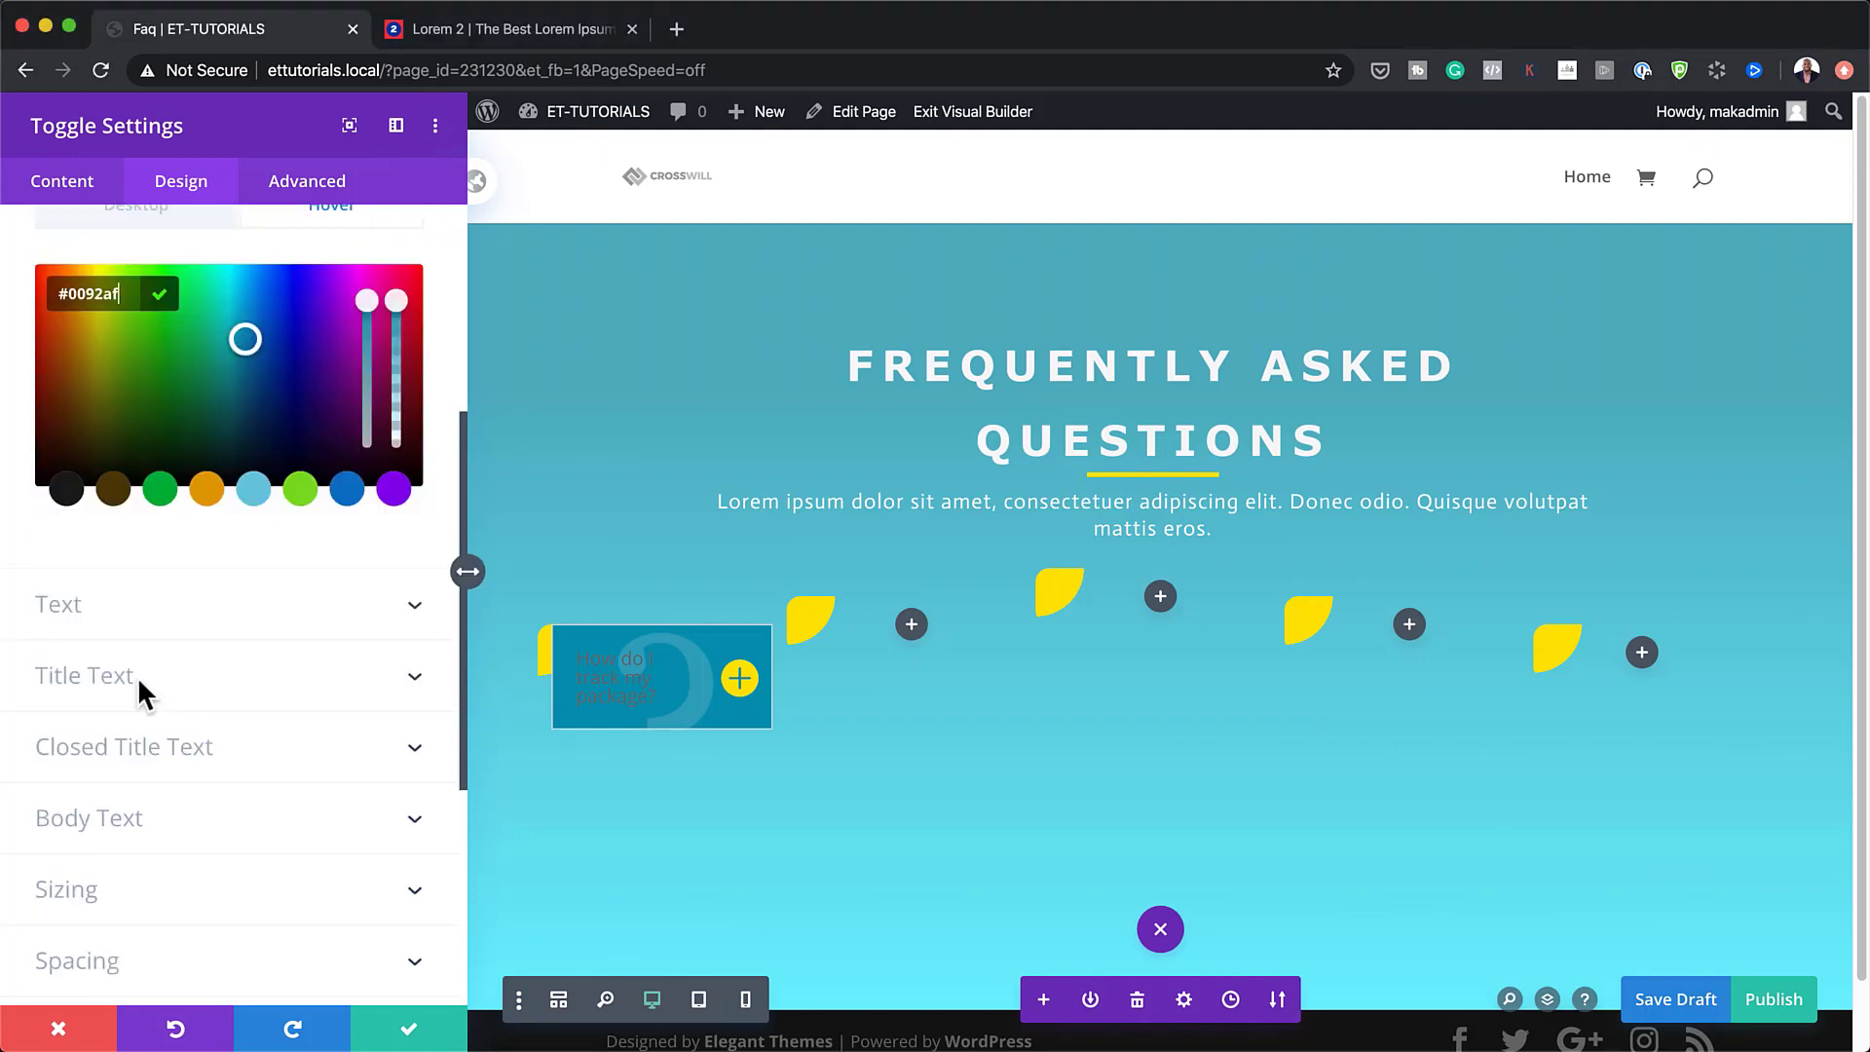
{"action": "left_click", "coordinate": [142, 687]}
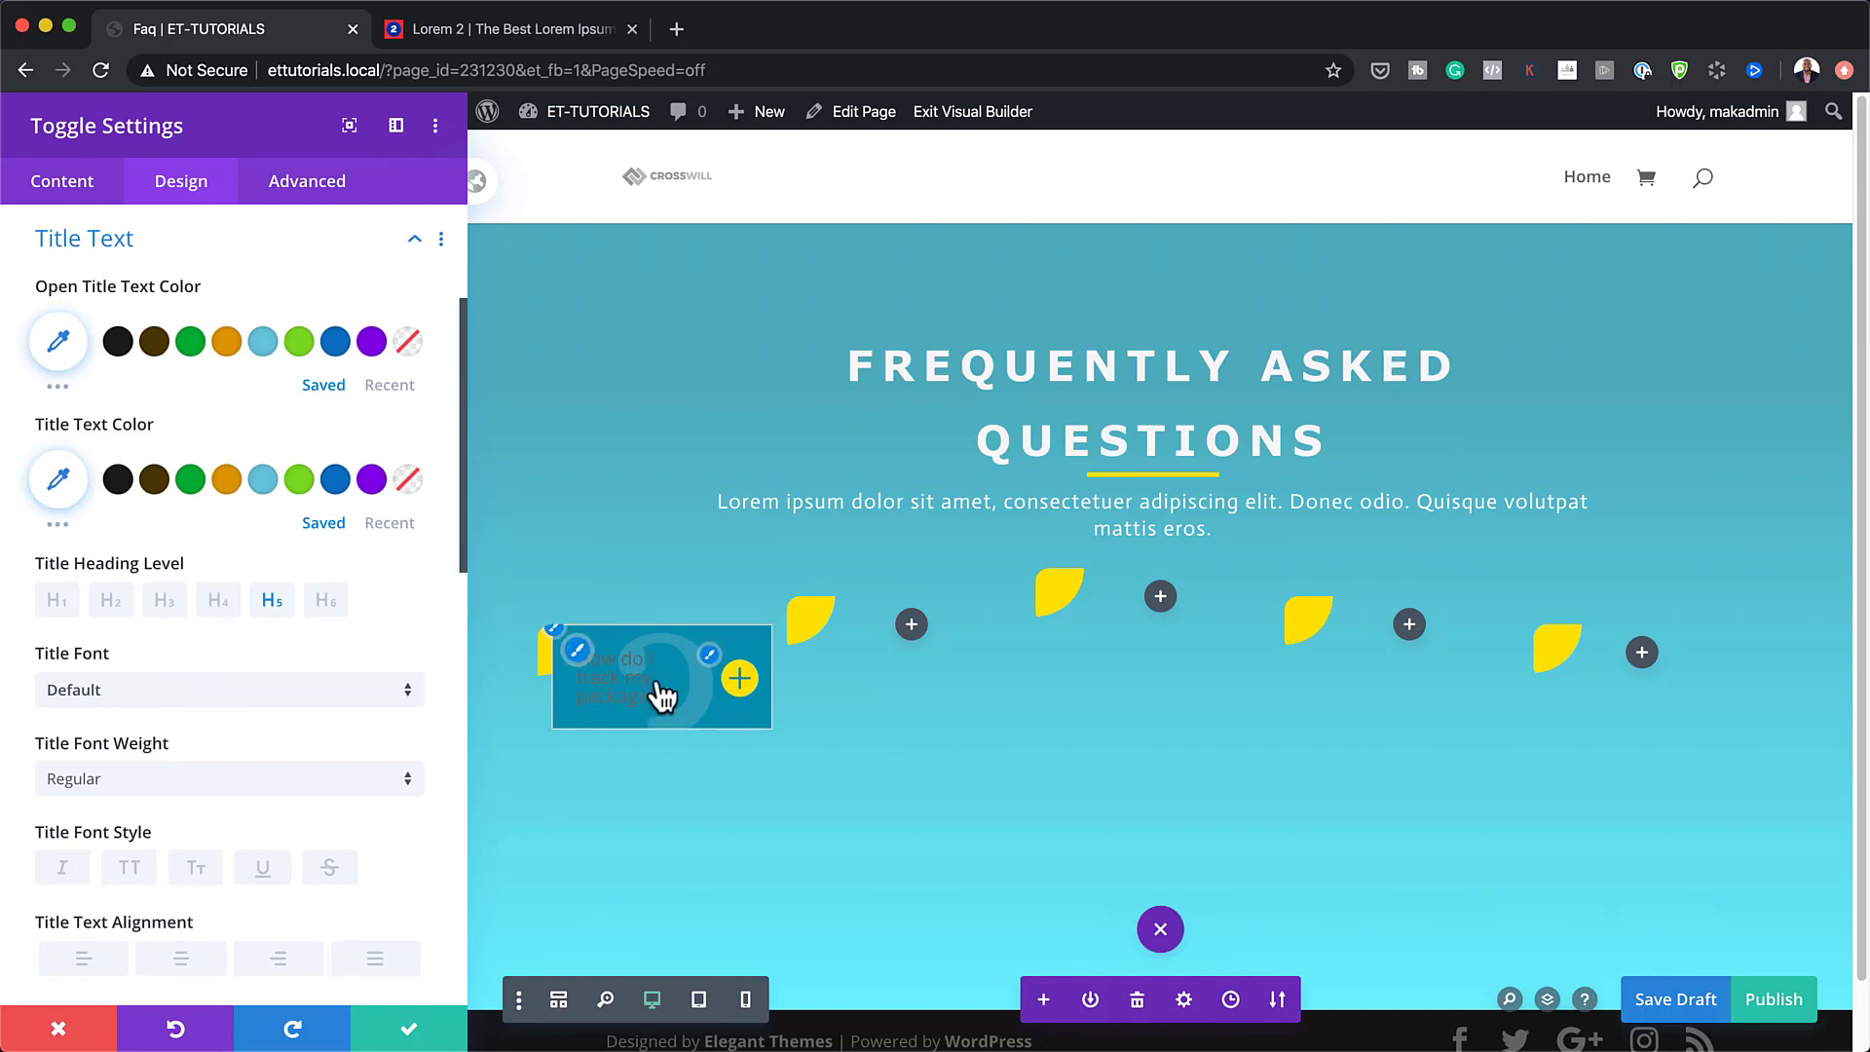
{"action": "left_click", "coordinate": [60, 343]}
{"action": "left_click", "coordinate": [77, 347]}
{"action": "type", "text": "#ffffff"}
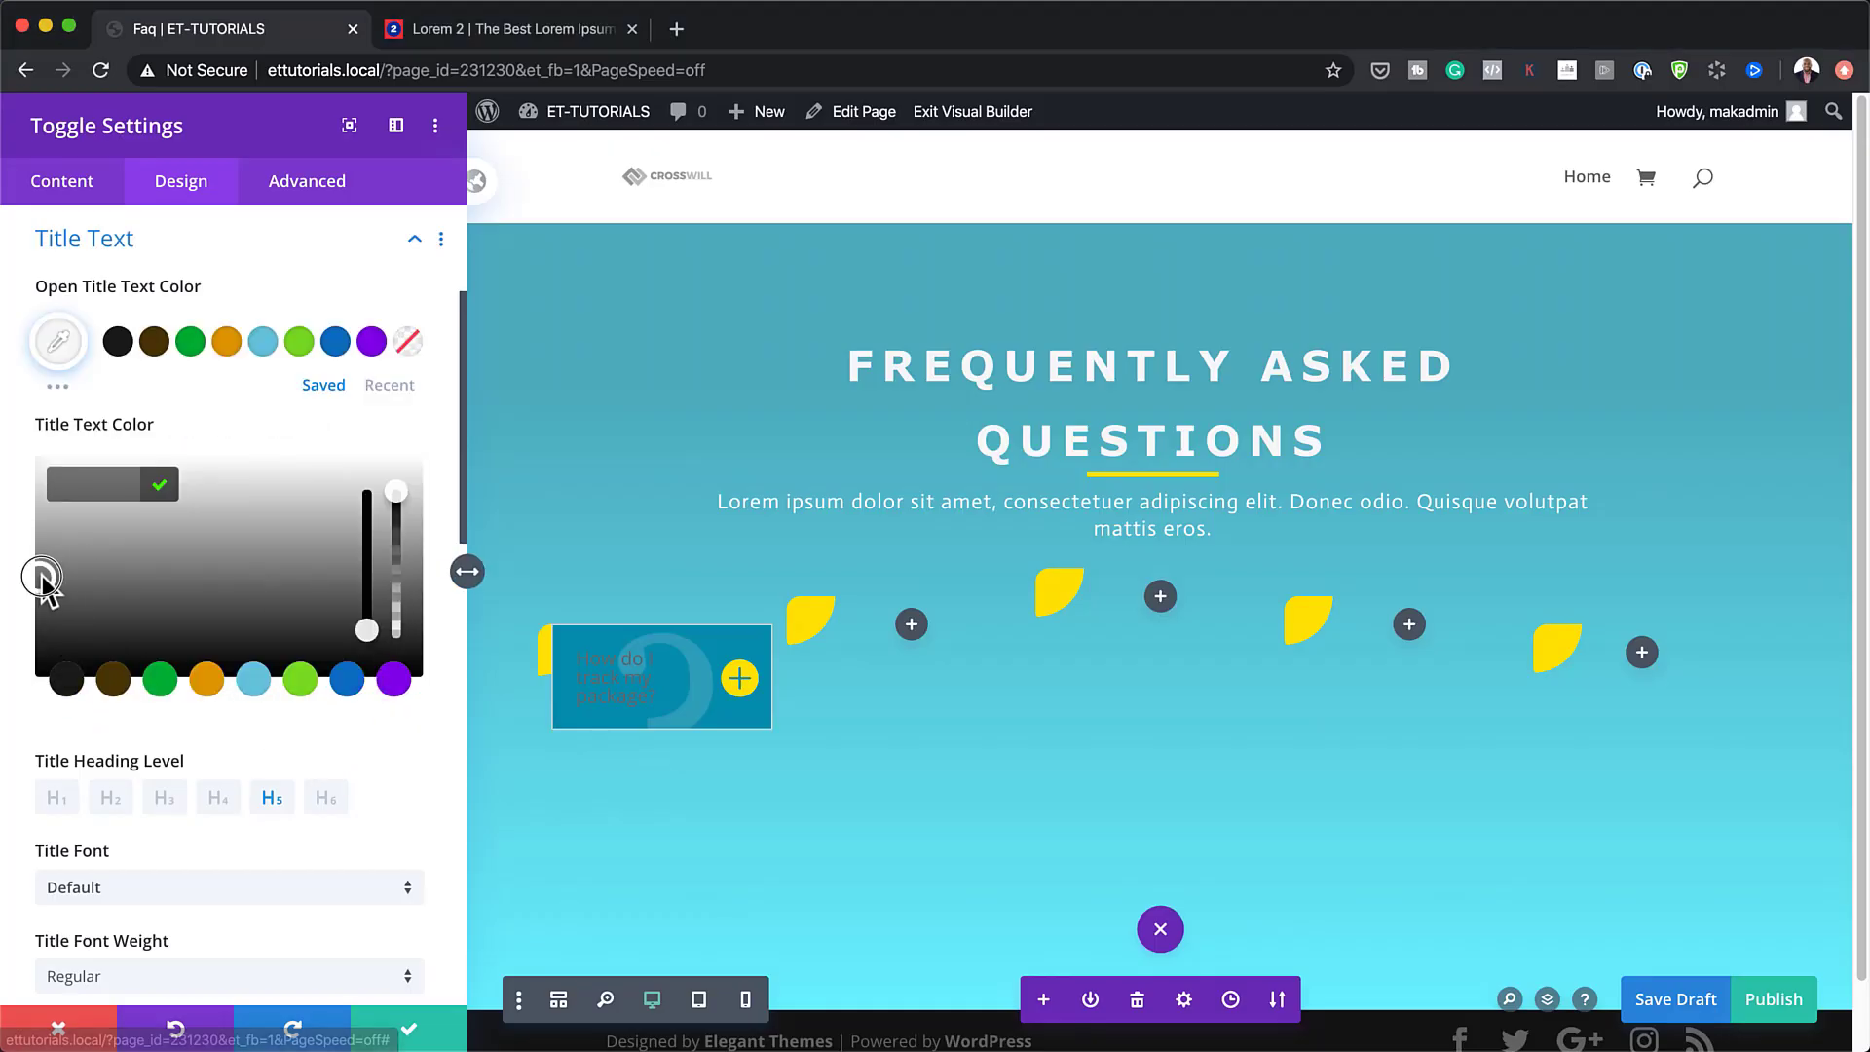
Set the title text color to #3a3a3a and its hover color to the recently used #f7f7f7.
{"action": "left_click_drag", "start_coordinate": [35, 582], "coordinate": [15, 492]}
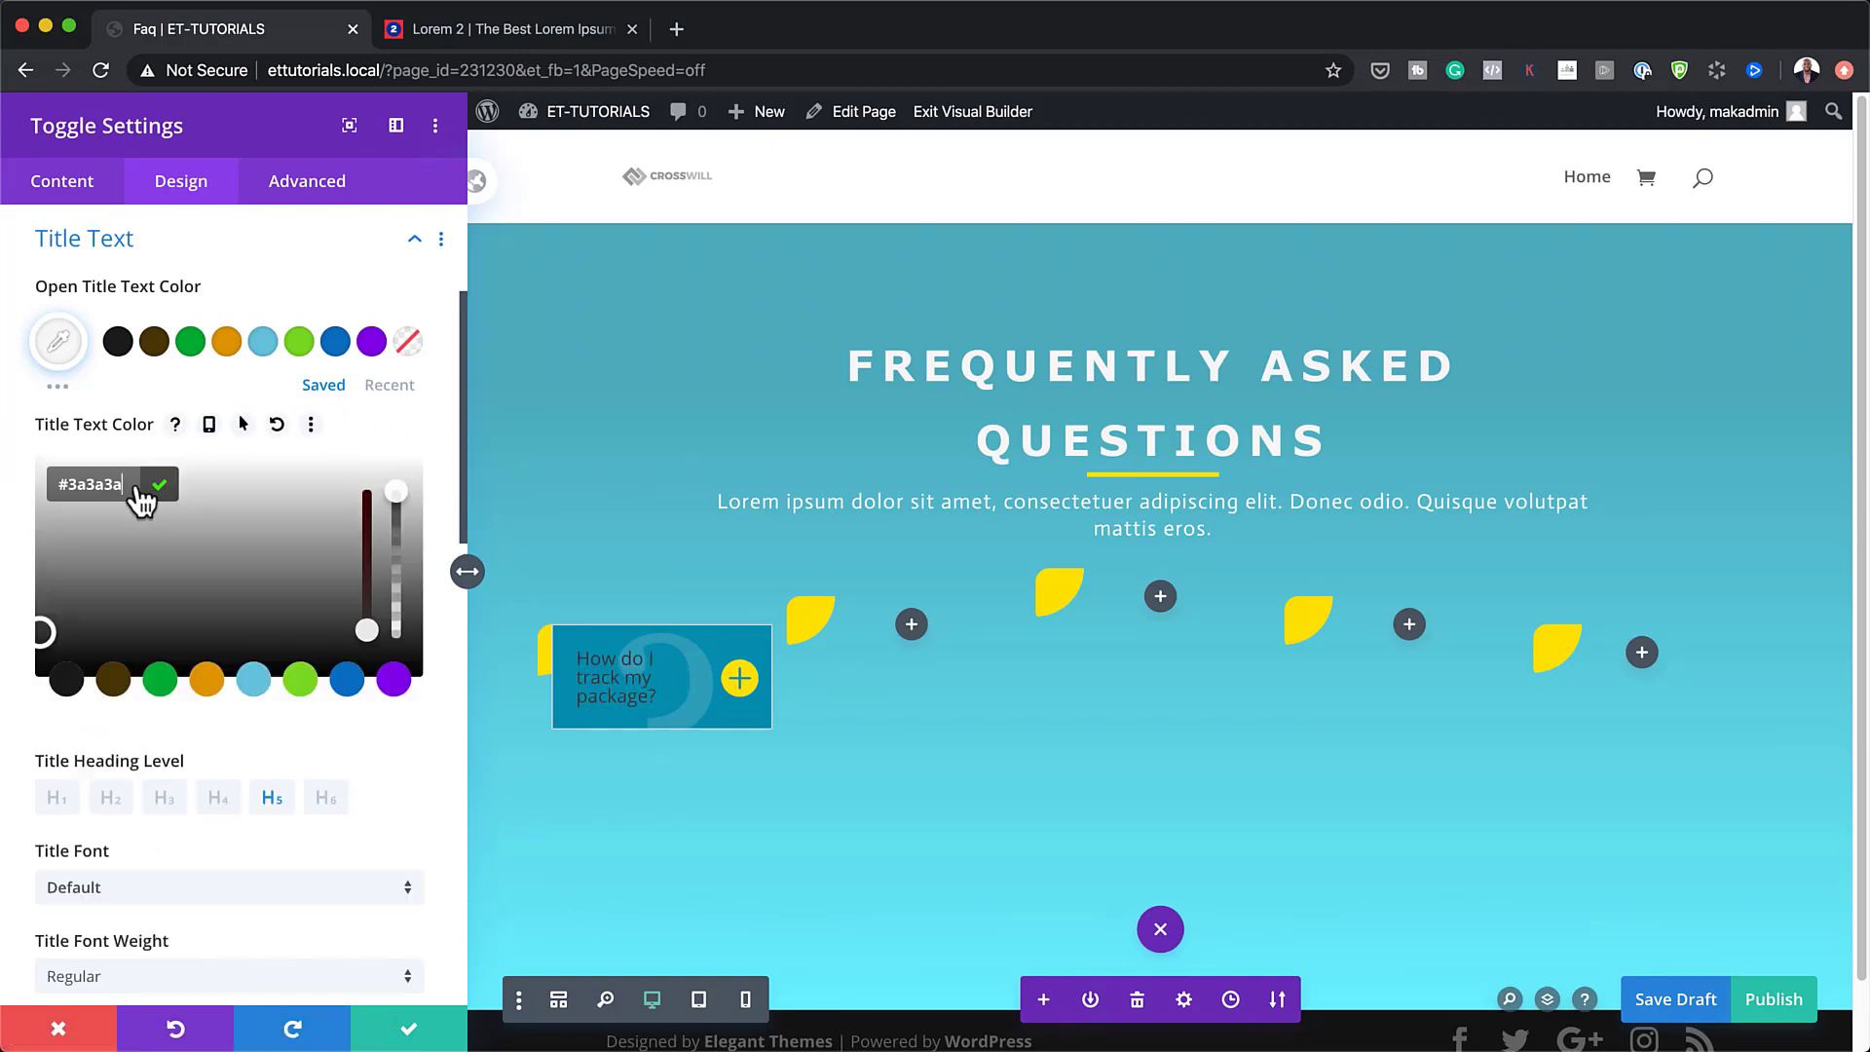
{"action": "left_click", "coordinate": [244, 424]}
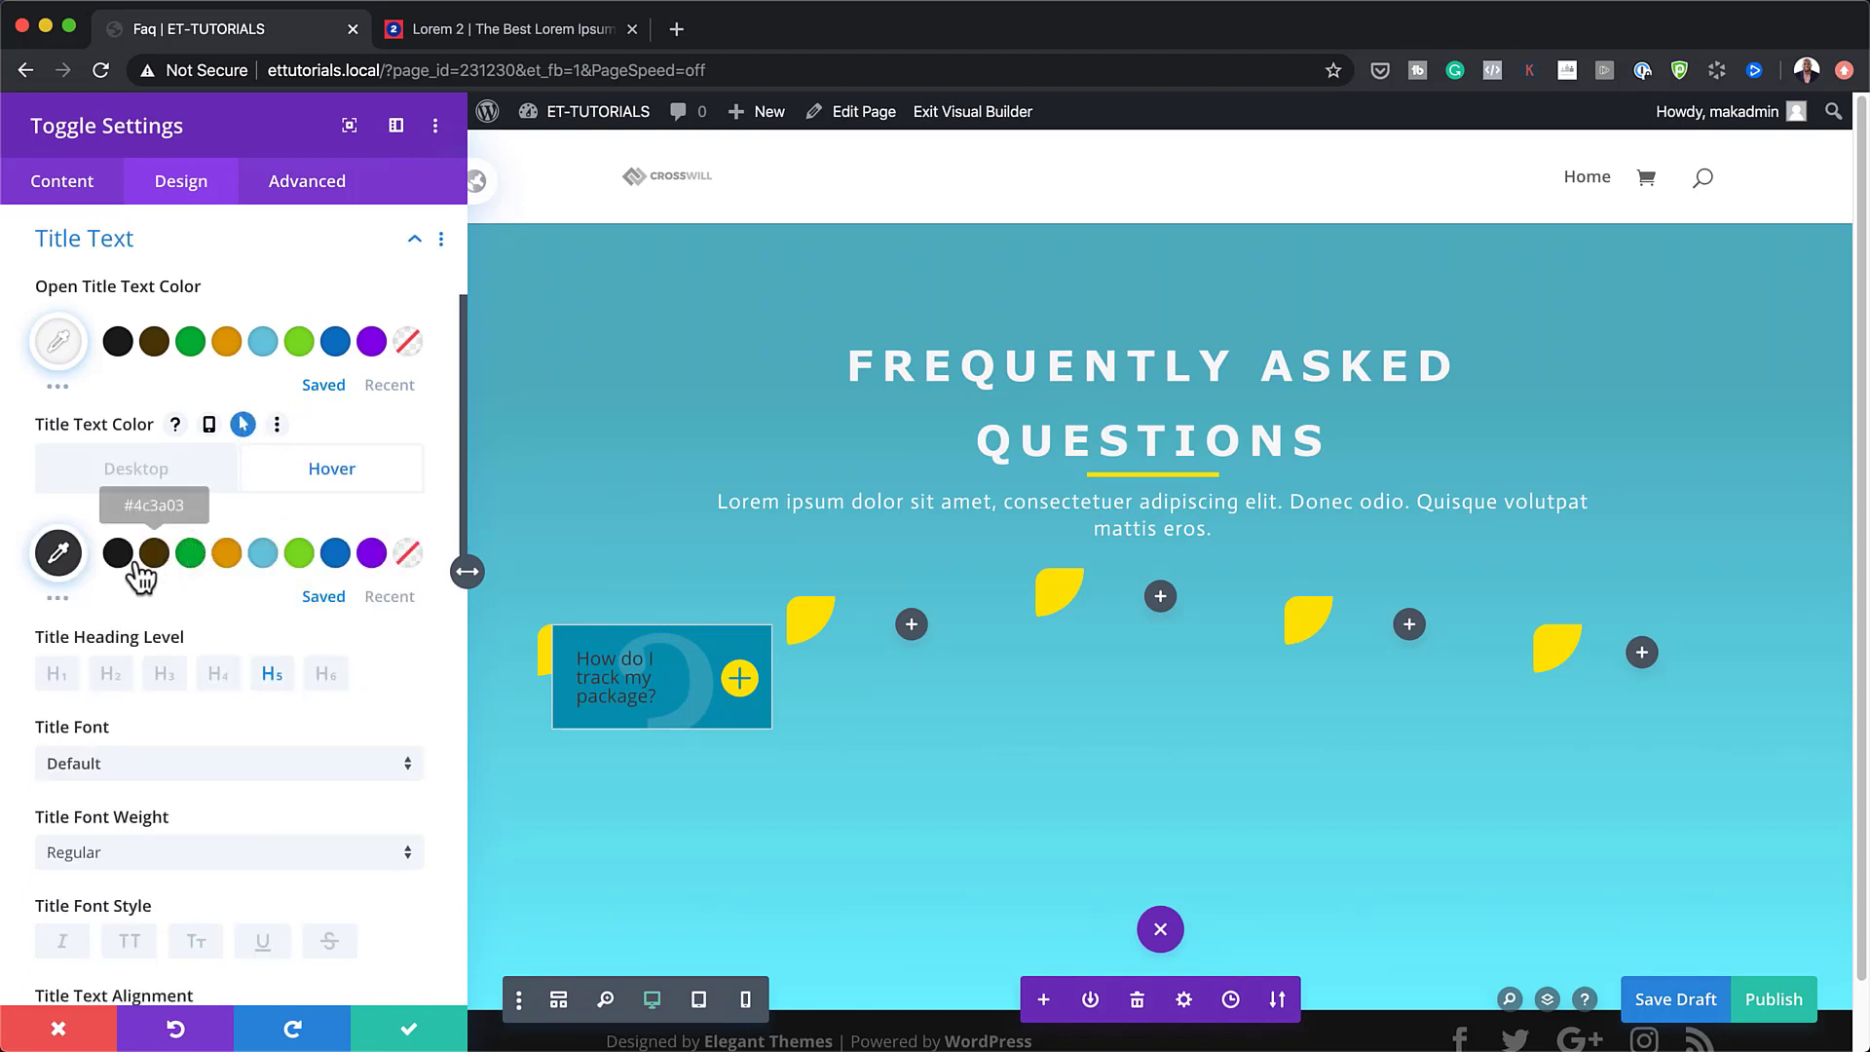
{"action": "left_click", "coordinate": [391, 596]}
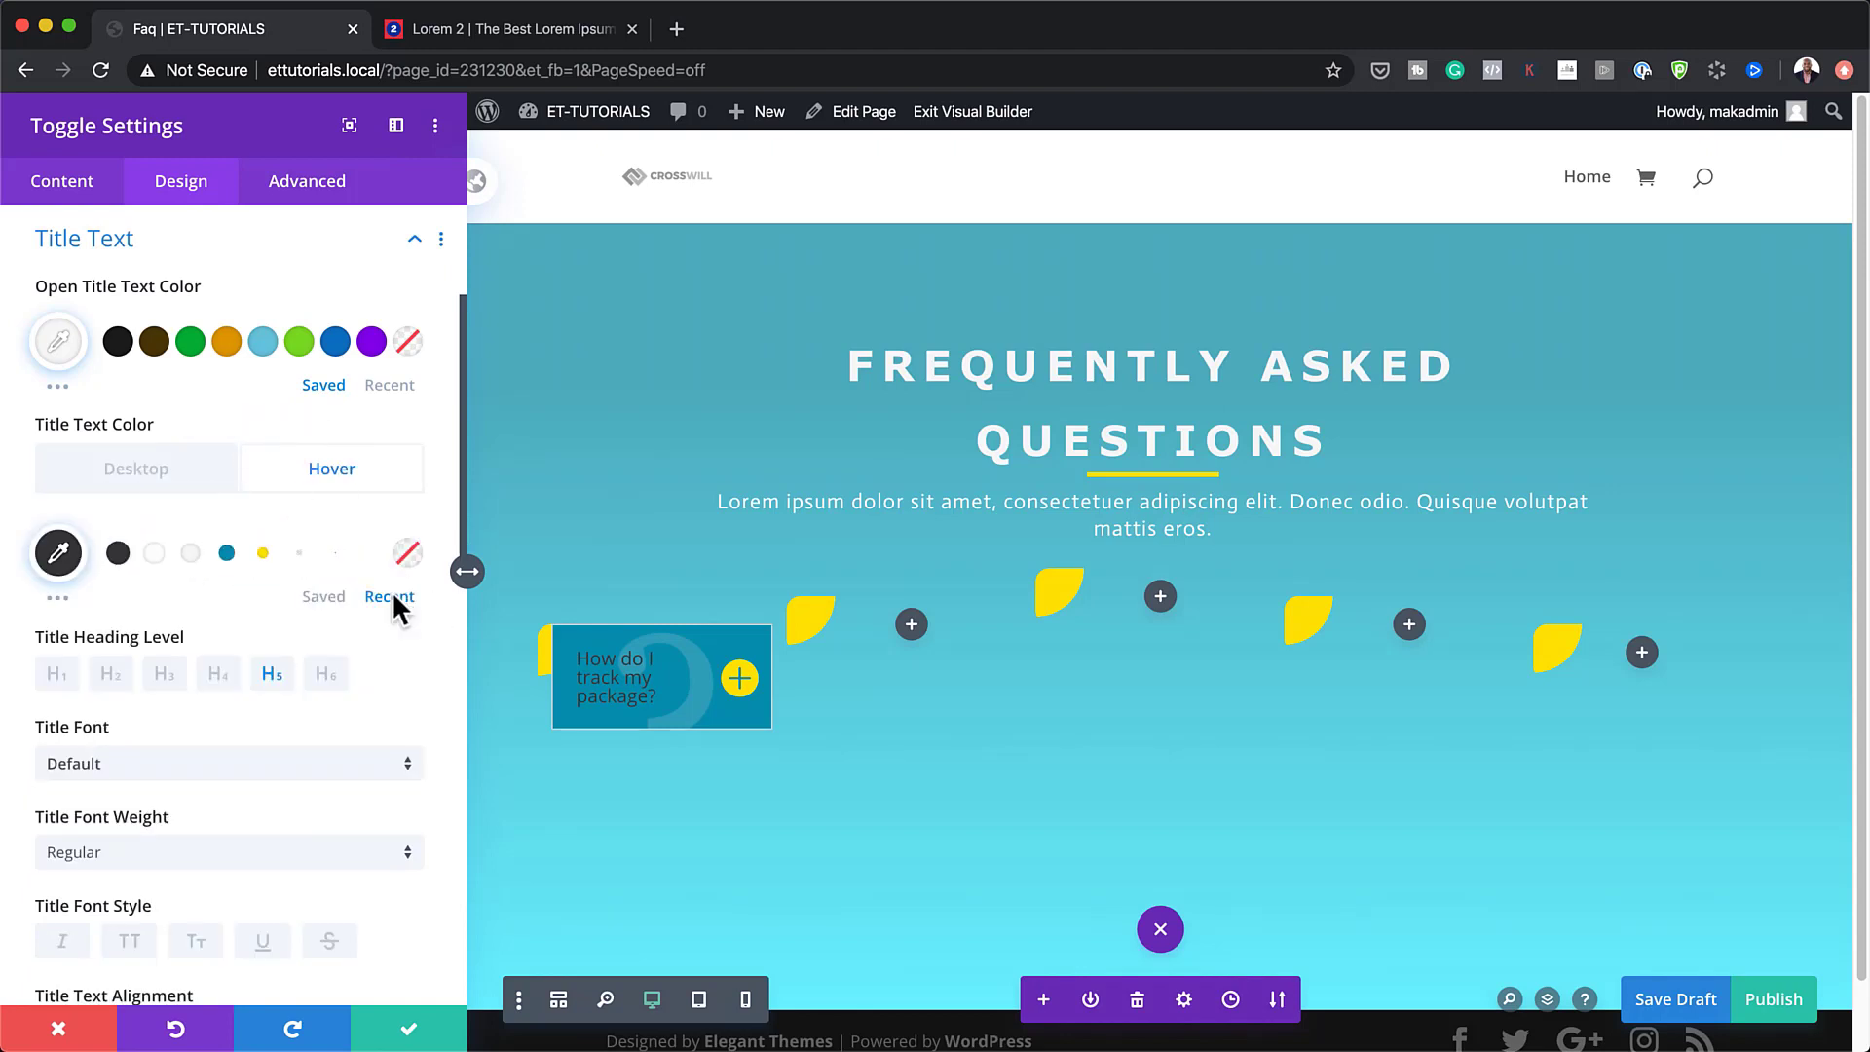
{"action": "left_click", "coordinate": [190, 556]}
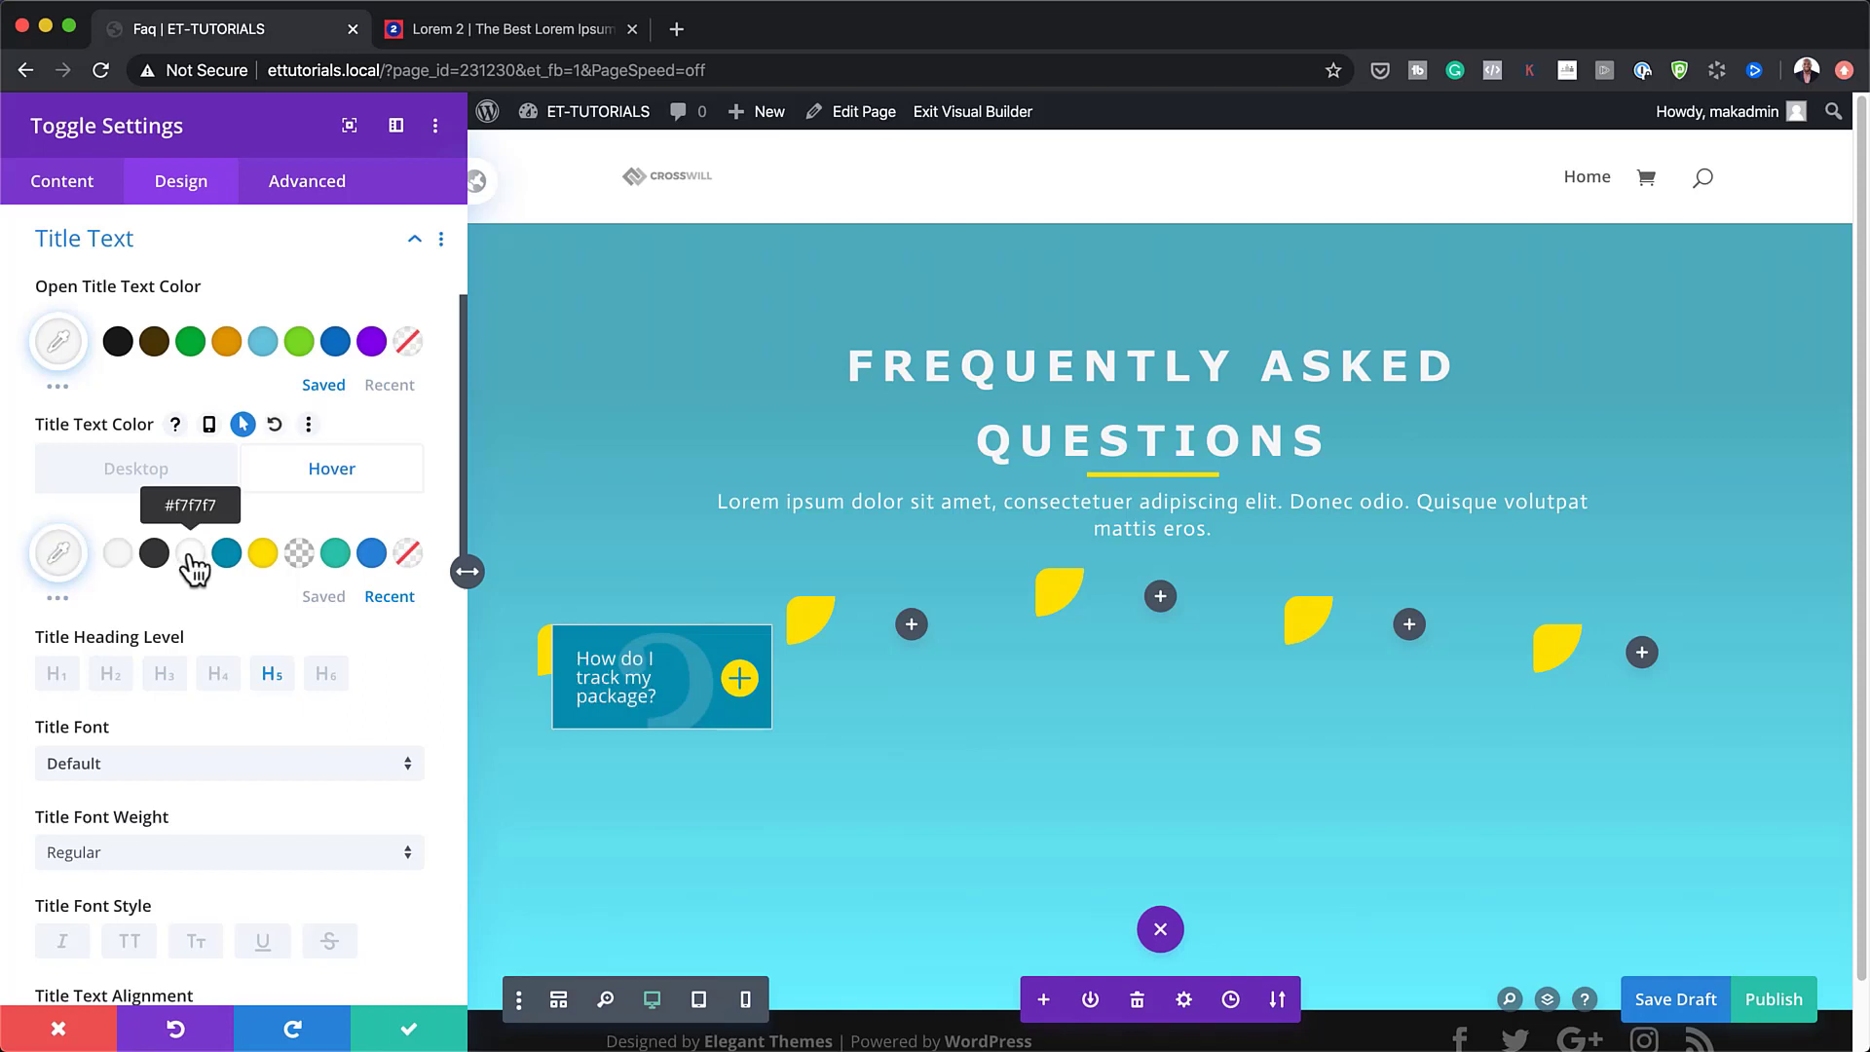
Set the title font to Actor, left-align the title and make its text size slightly larger.
{"action": "scroll", "coordinate": [270, 703], "scroll_direction": "down", "scroll_amount": 1}
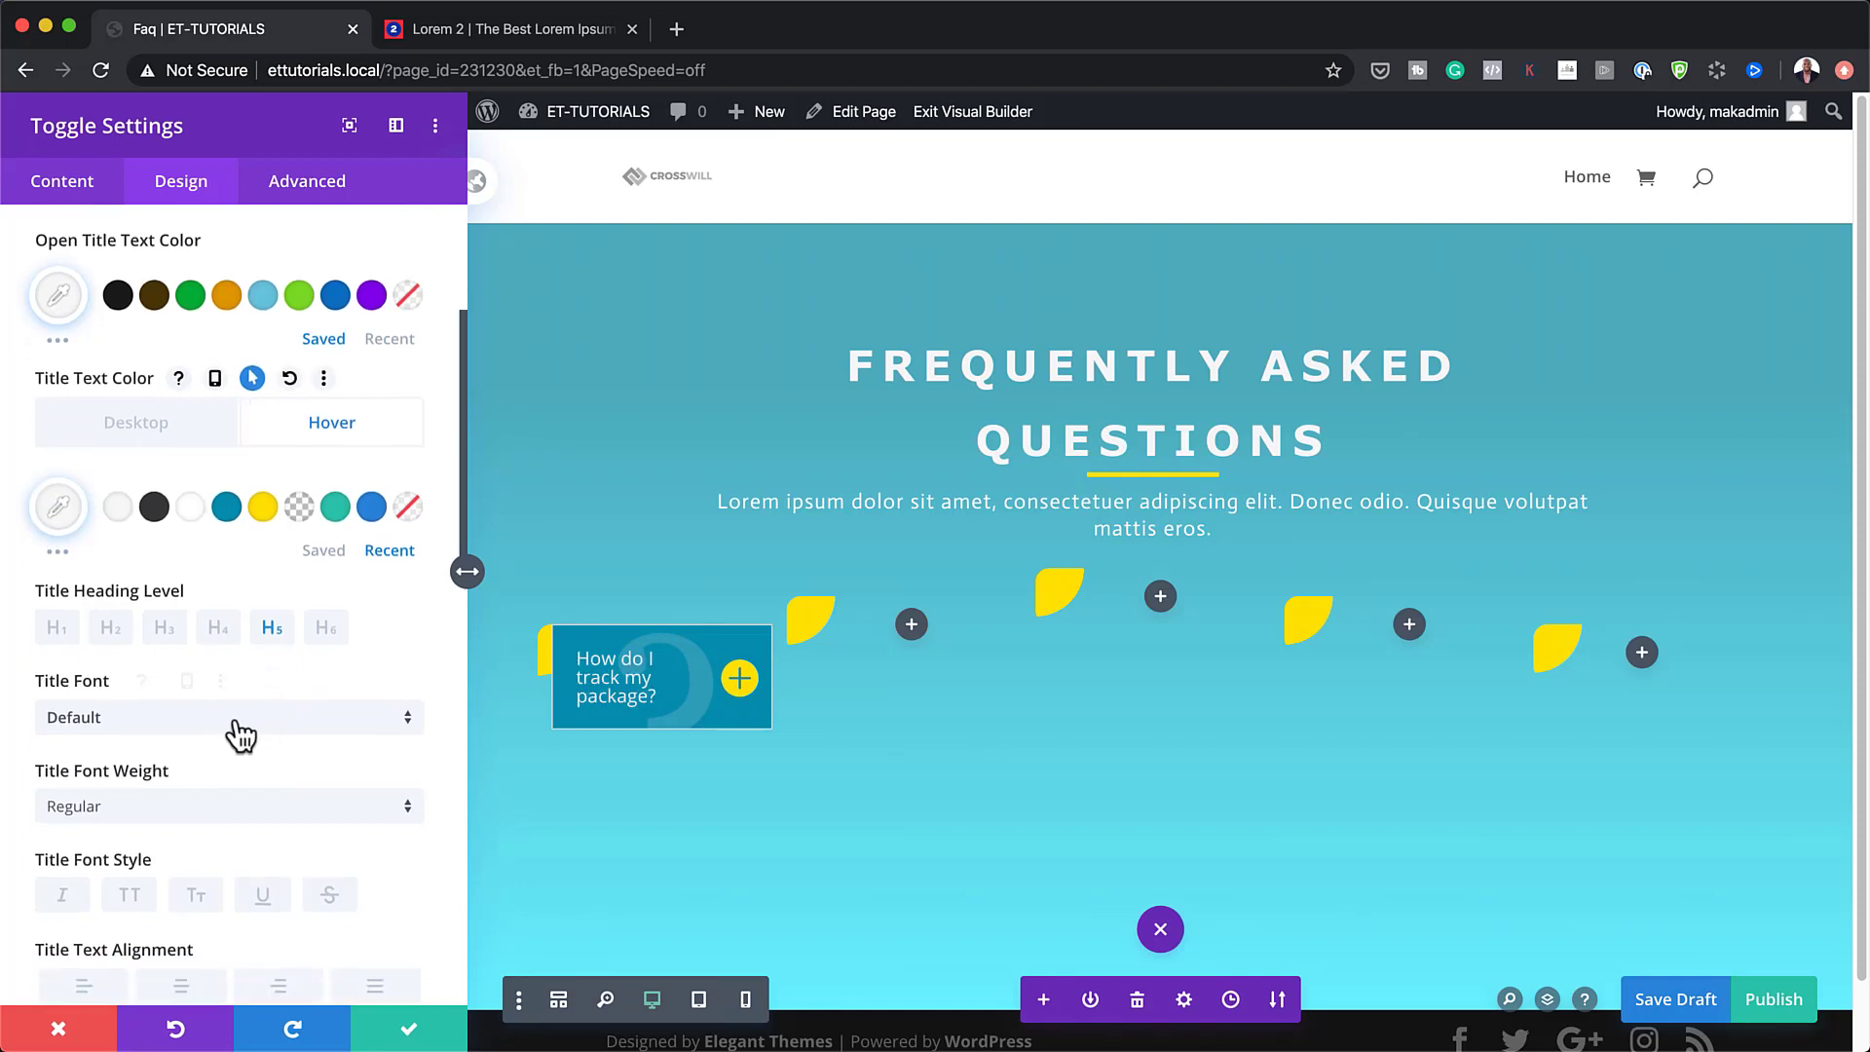
{"action": "left_click", "coordinate": [237, 726]}
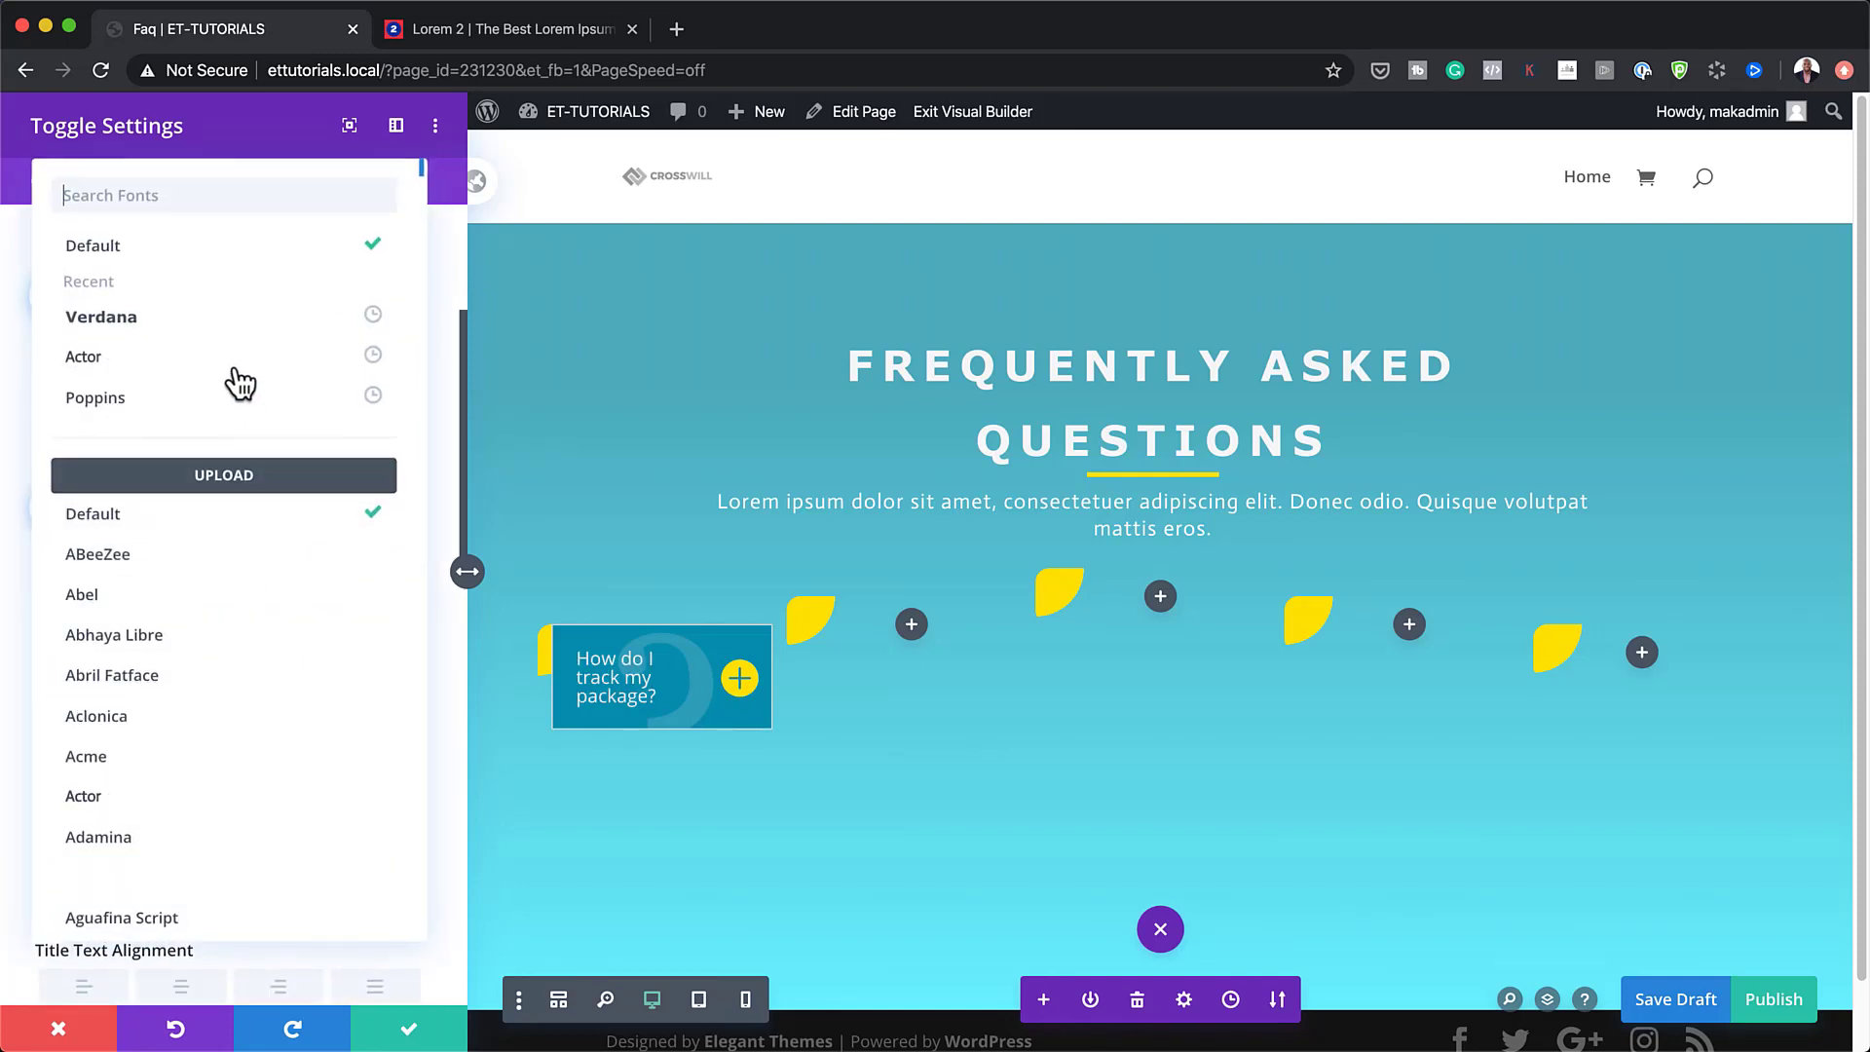
{"action": "left_click", "coordinate": [153, 372]}
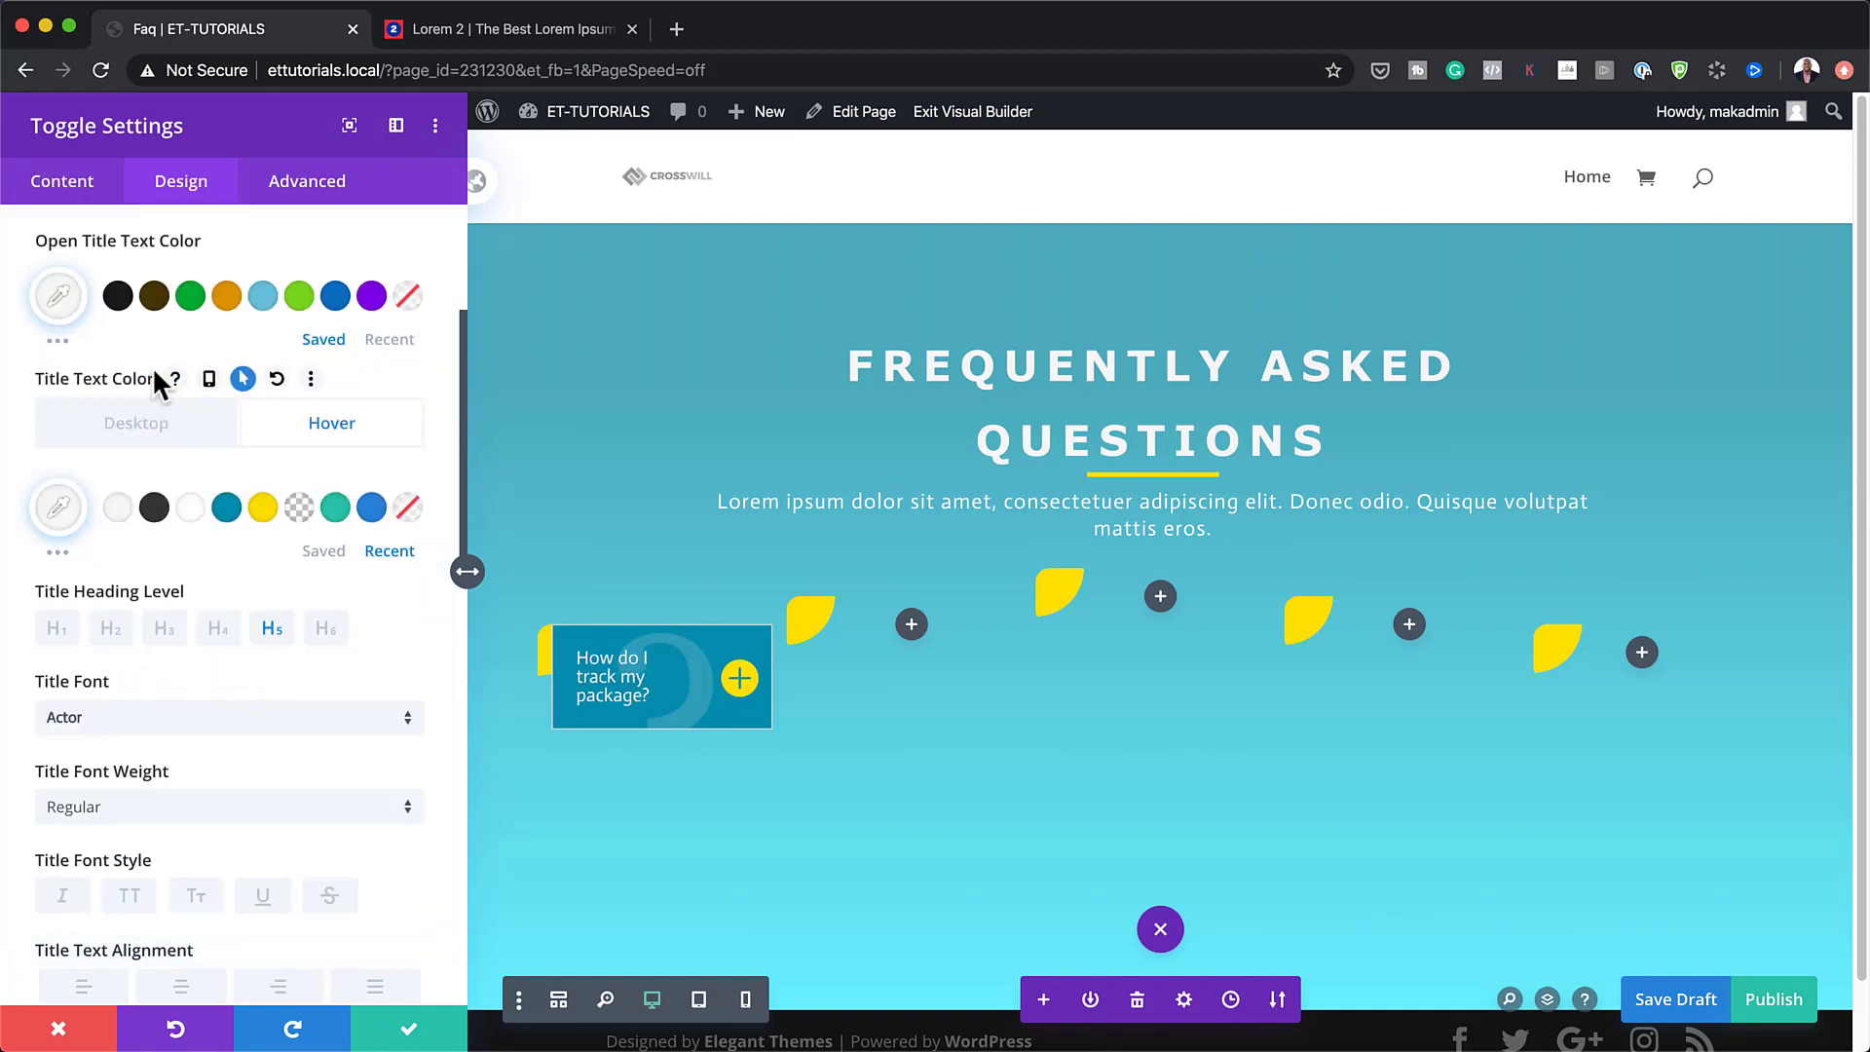
{"action": "scroll", "coordinate": [195, 760], "scroll_direction": "down", "scroll_amount": 5}
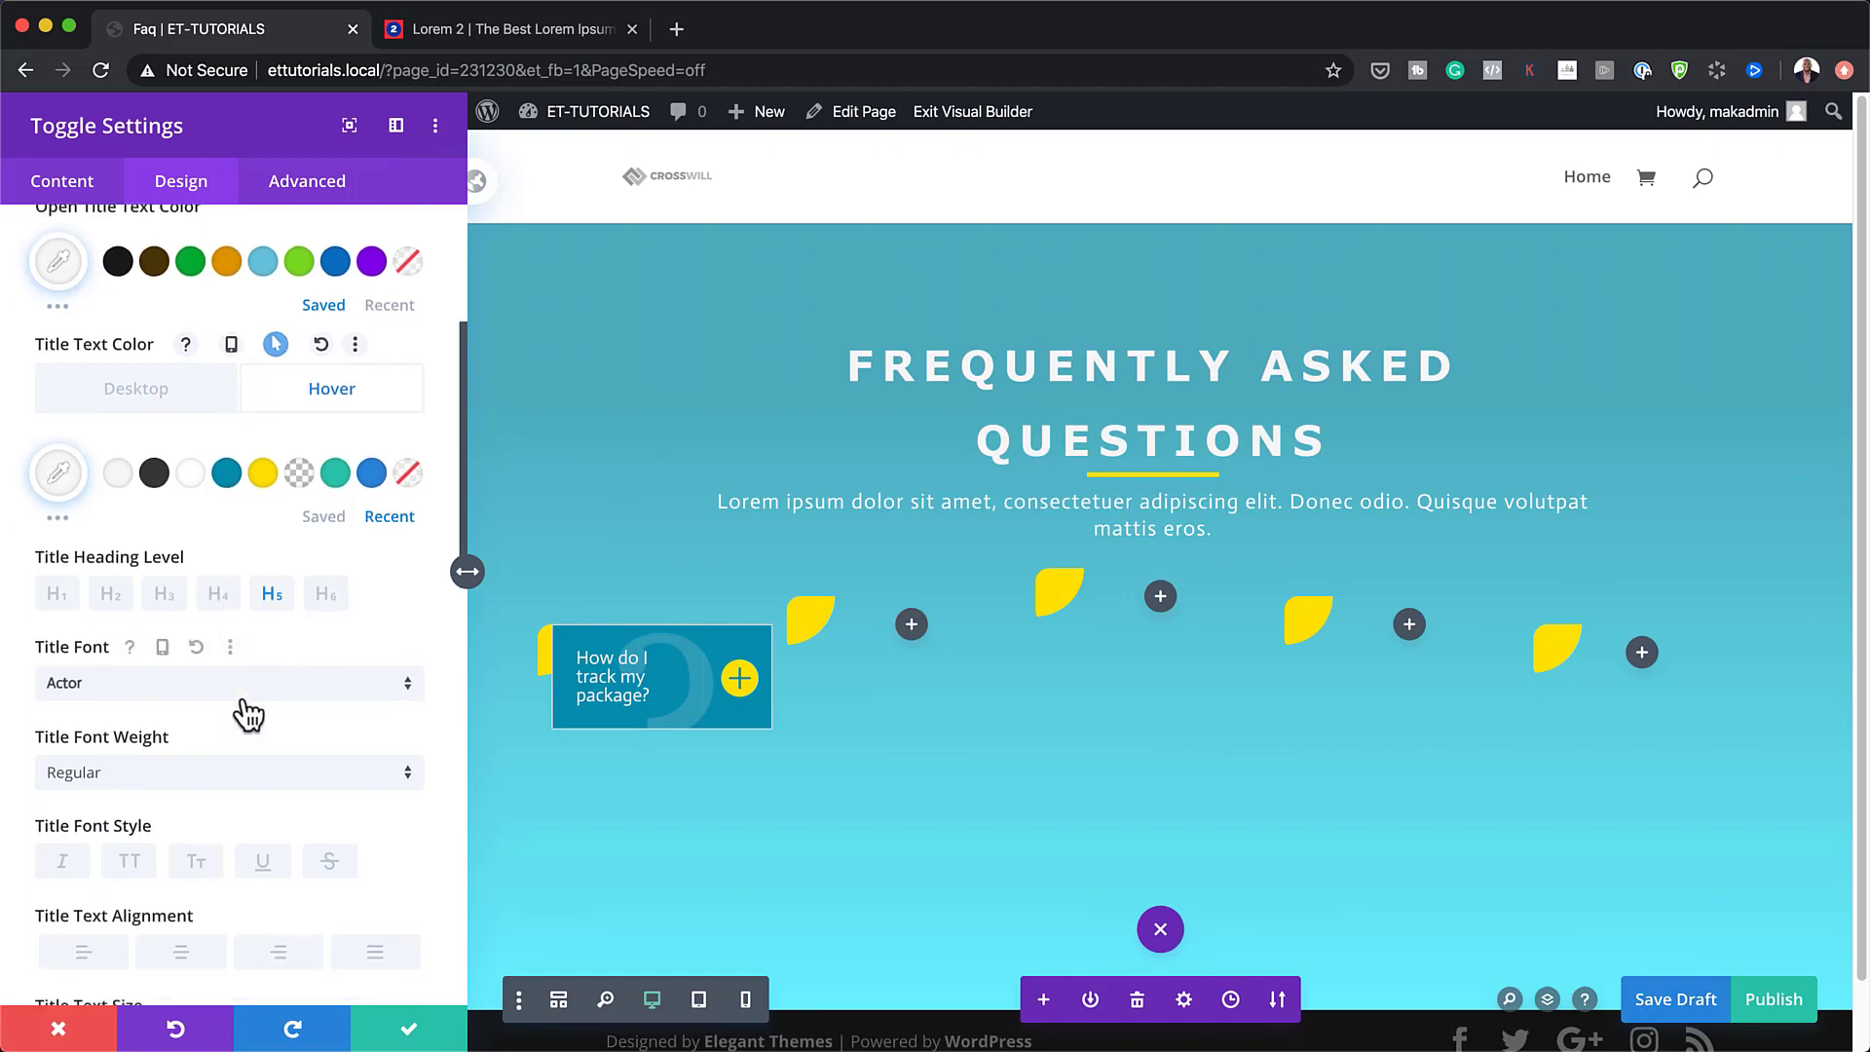
{"action": "left_click", "coordinate": [84, 826]}
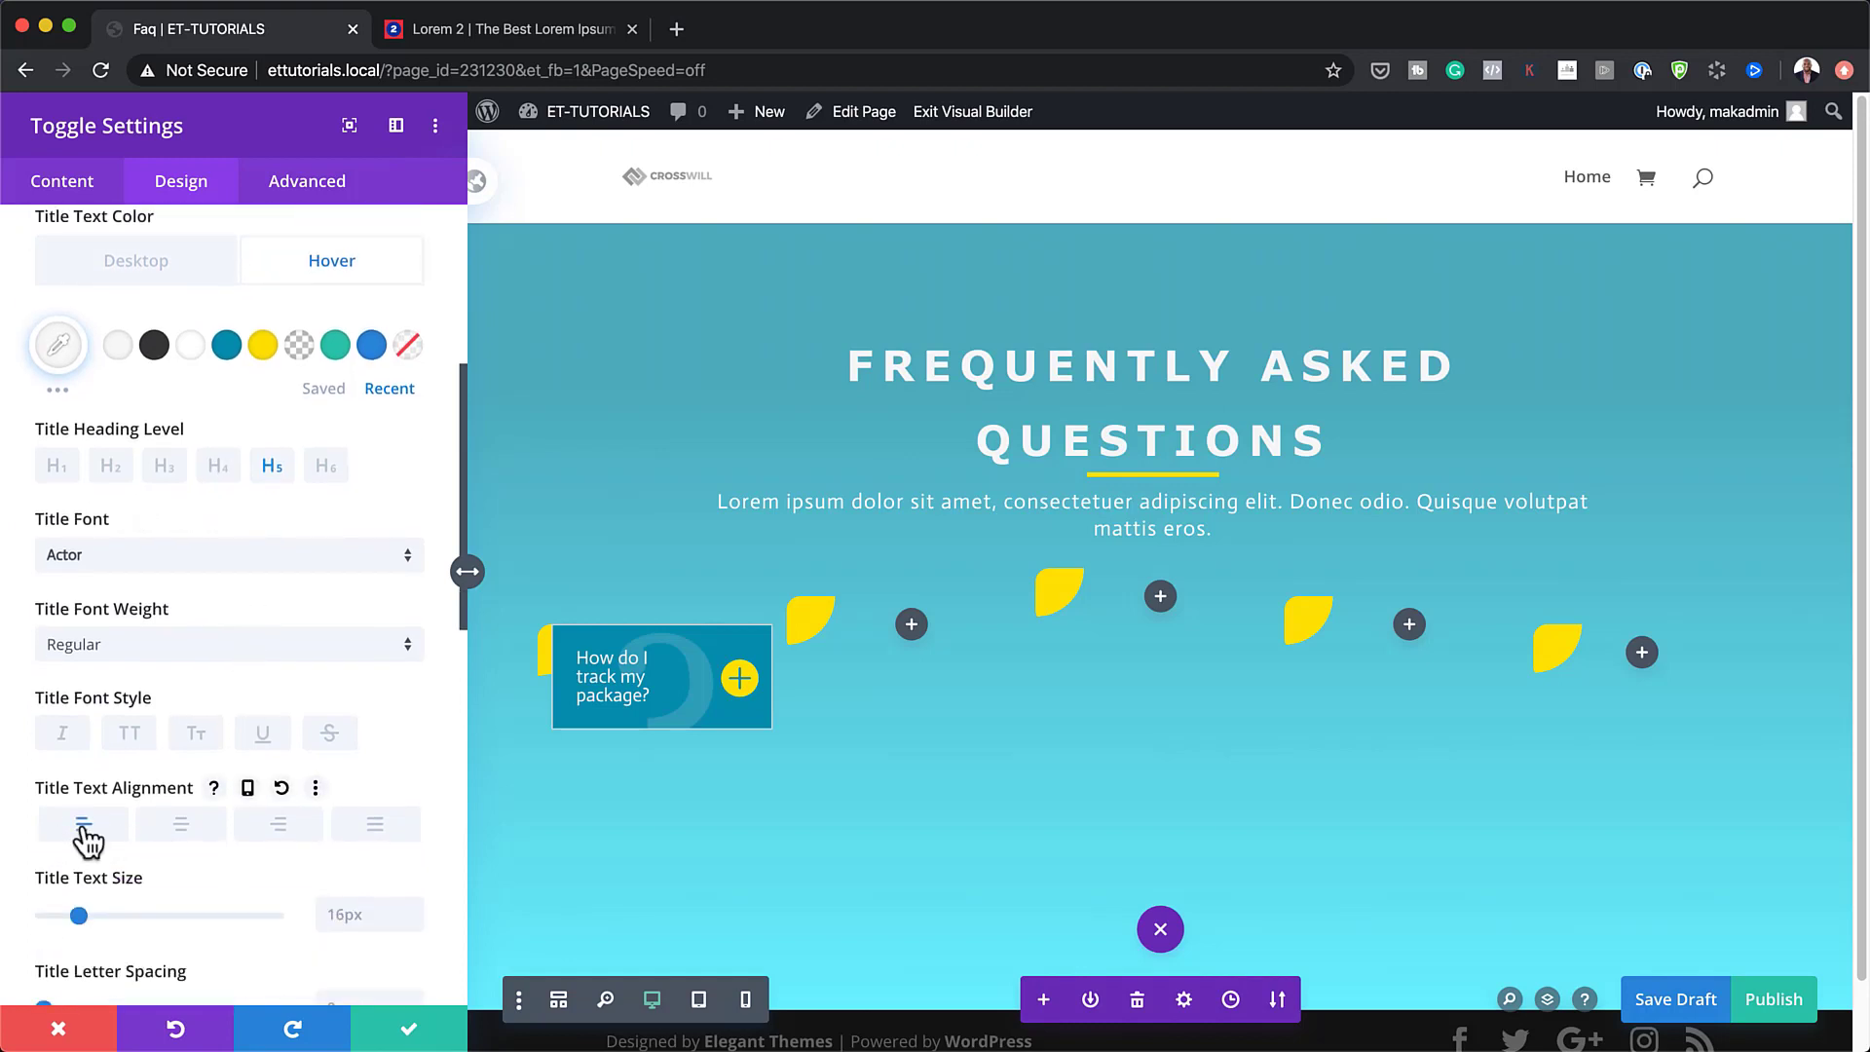
{"action": "scroll", "coordinate": [88, 839], "scroll_direction": "down", "scroll_amount": 2}
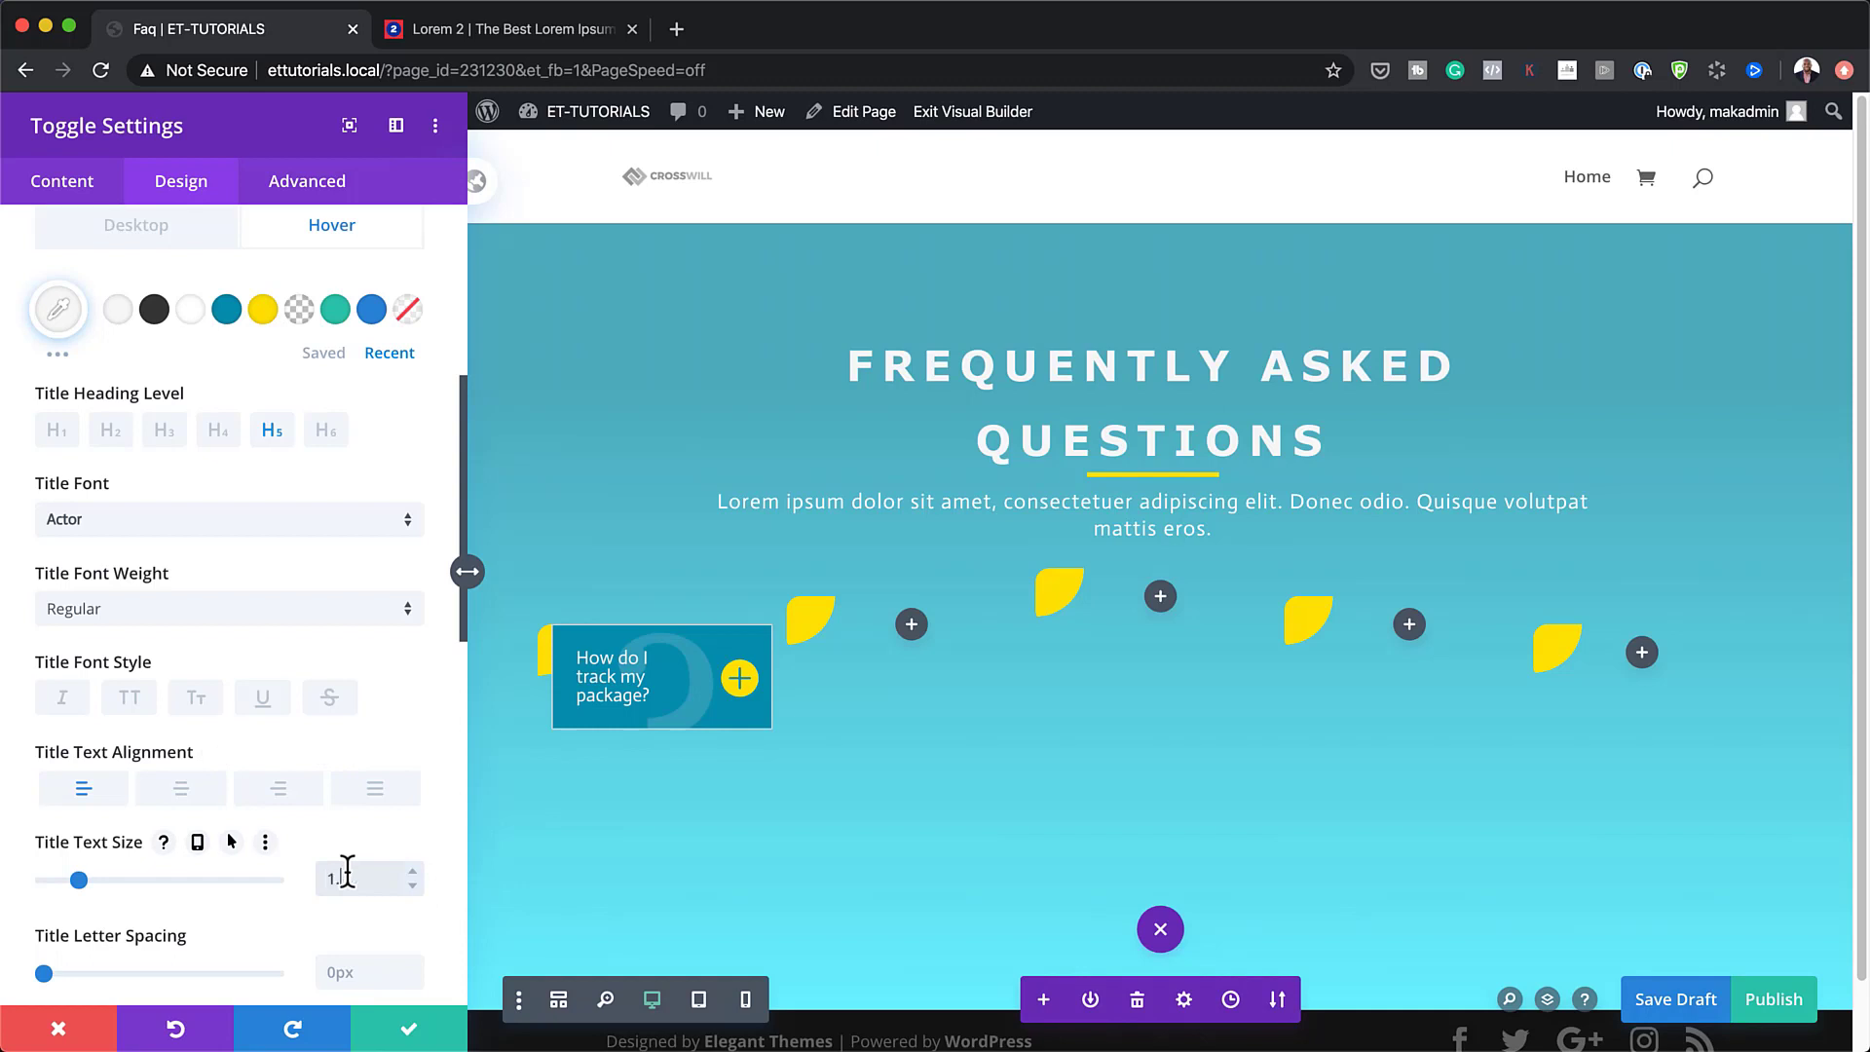
{"action": "type", "text": "px"}
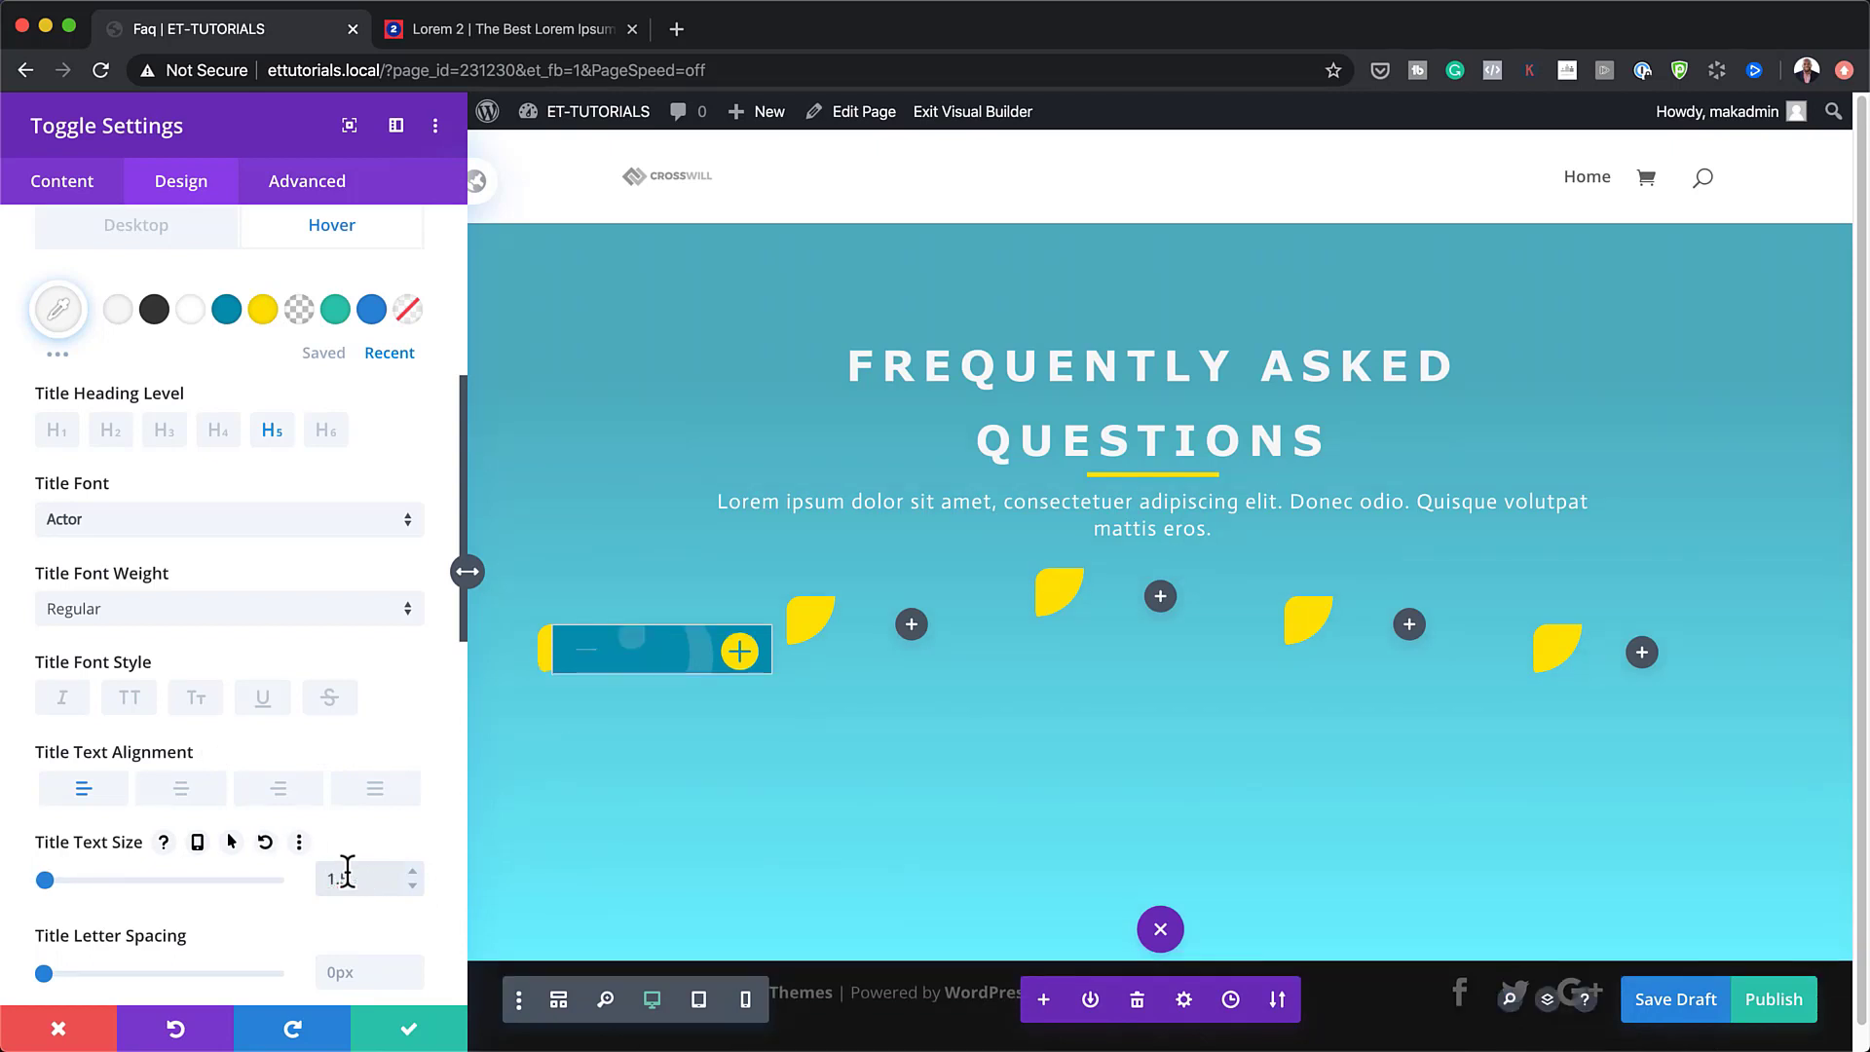
Set the closed title text color to #3a3a3a.
{"action": "scroll", "coordinate": [220, 672], "scroll_direction": "up", "scroll_amount": 5}
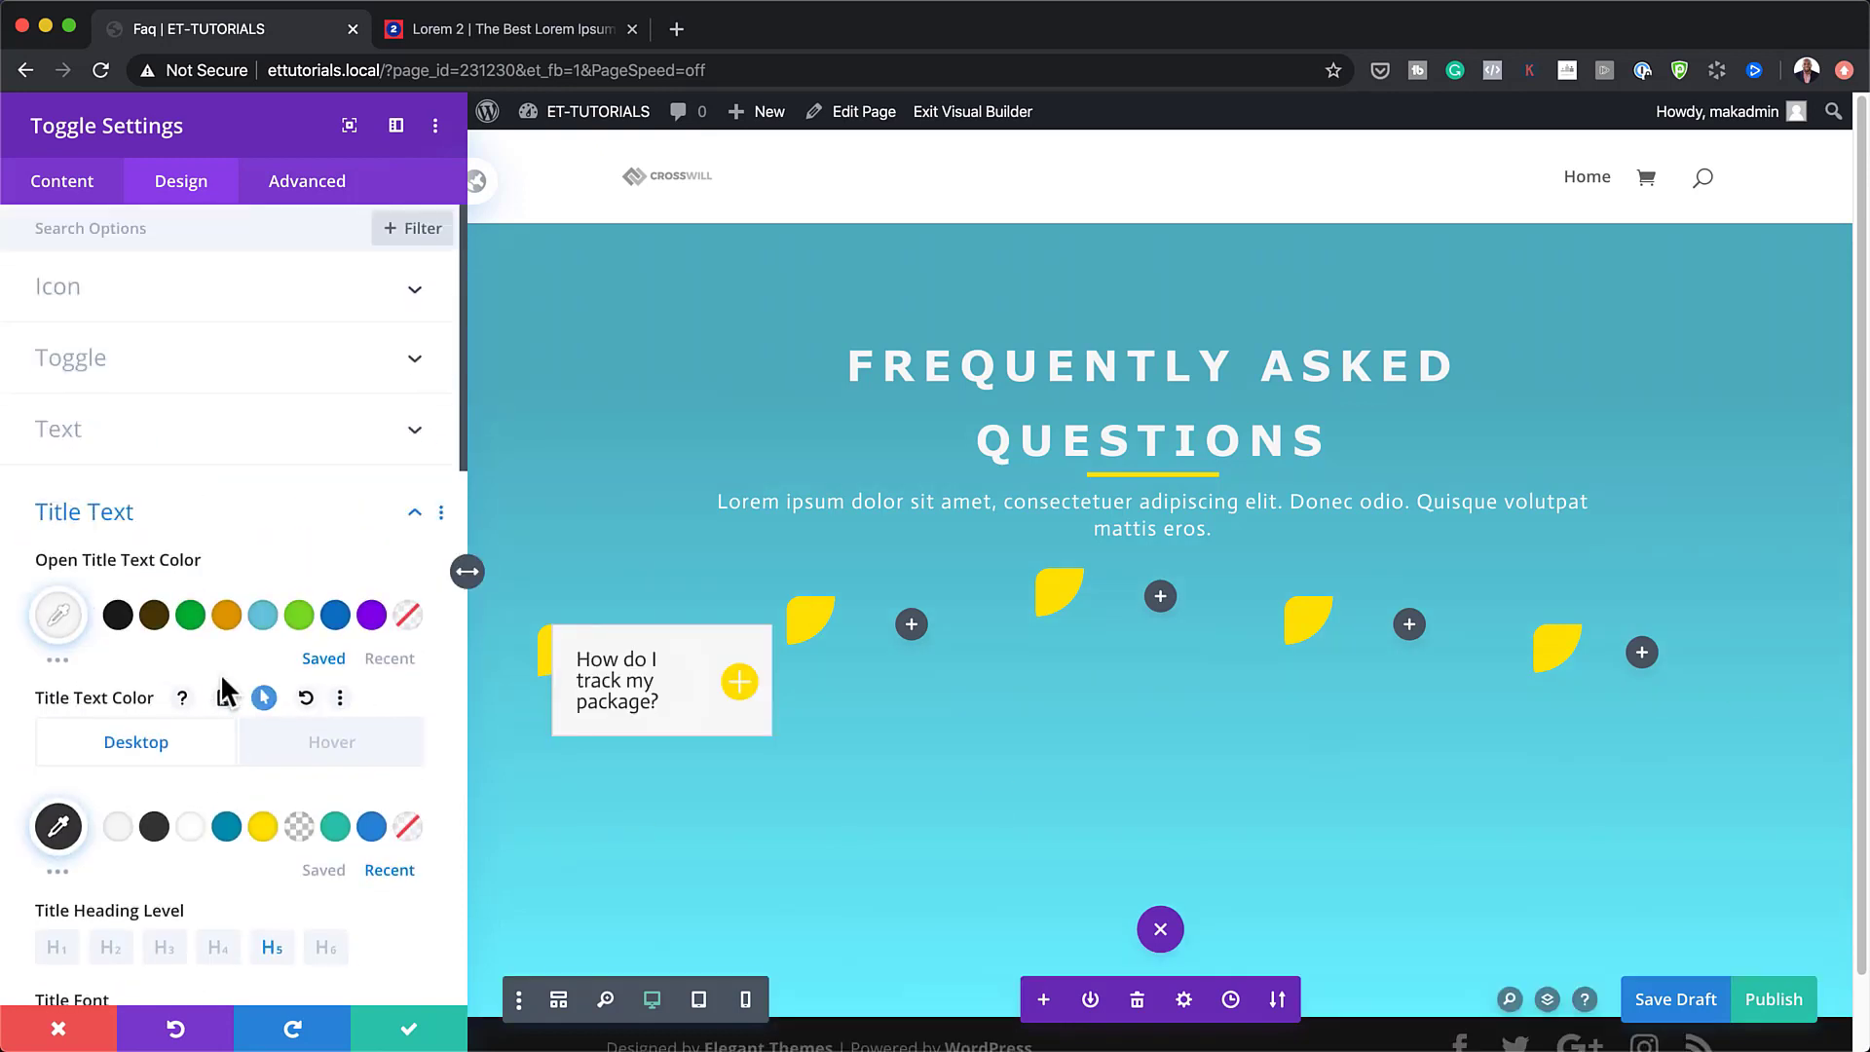
{"action": "left_click", "coordinate": [133, 376]}
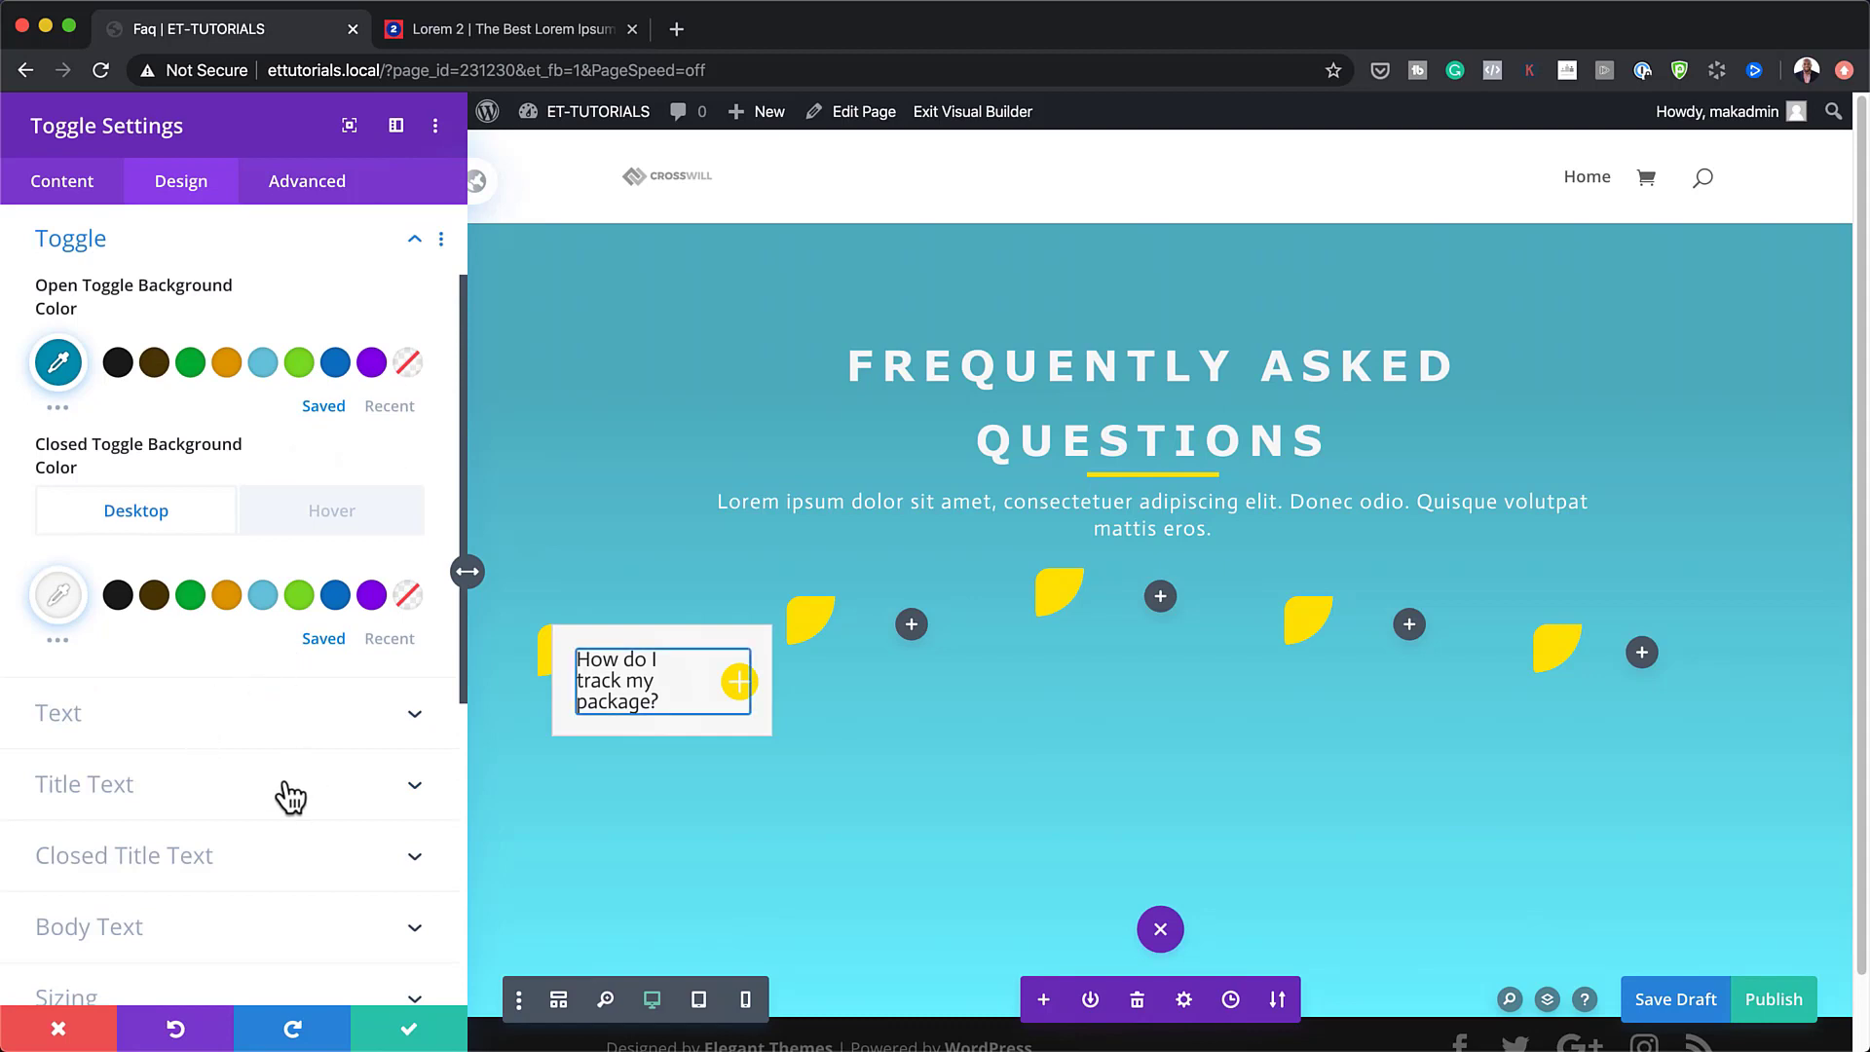
{"action": "left_click", "coordinate": [231, 857]}
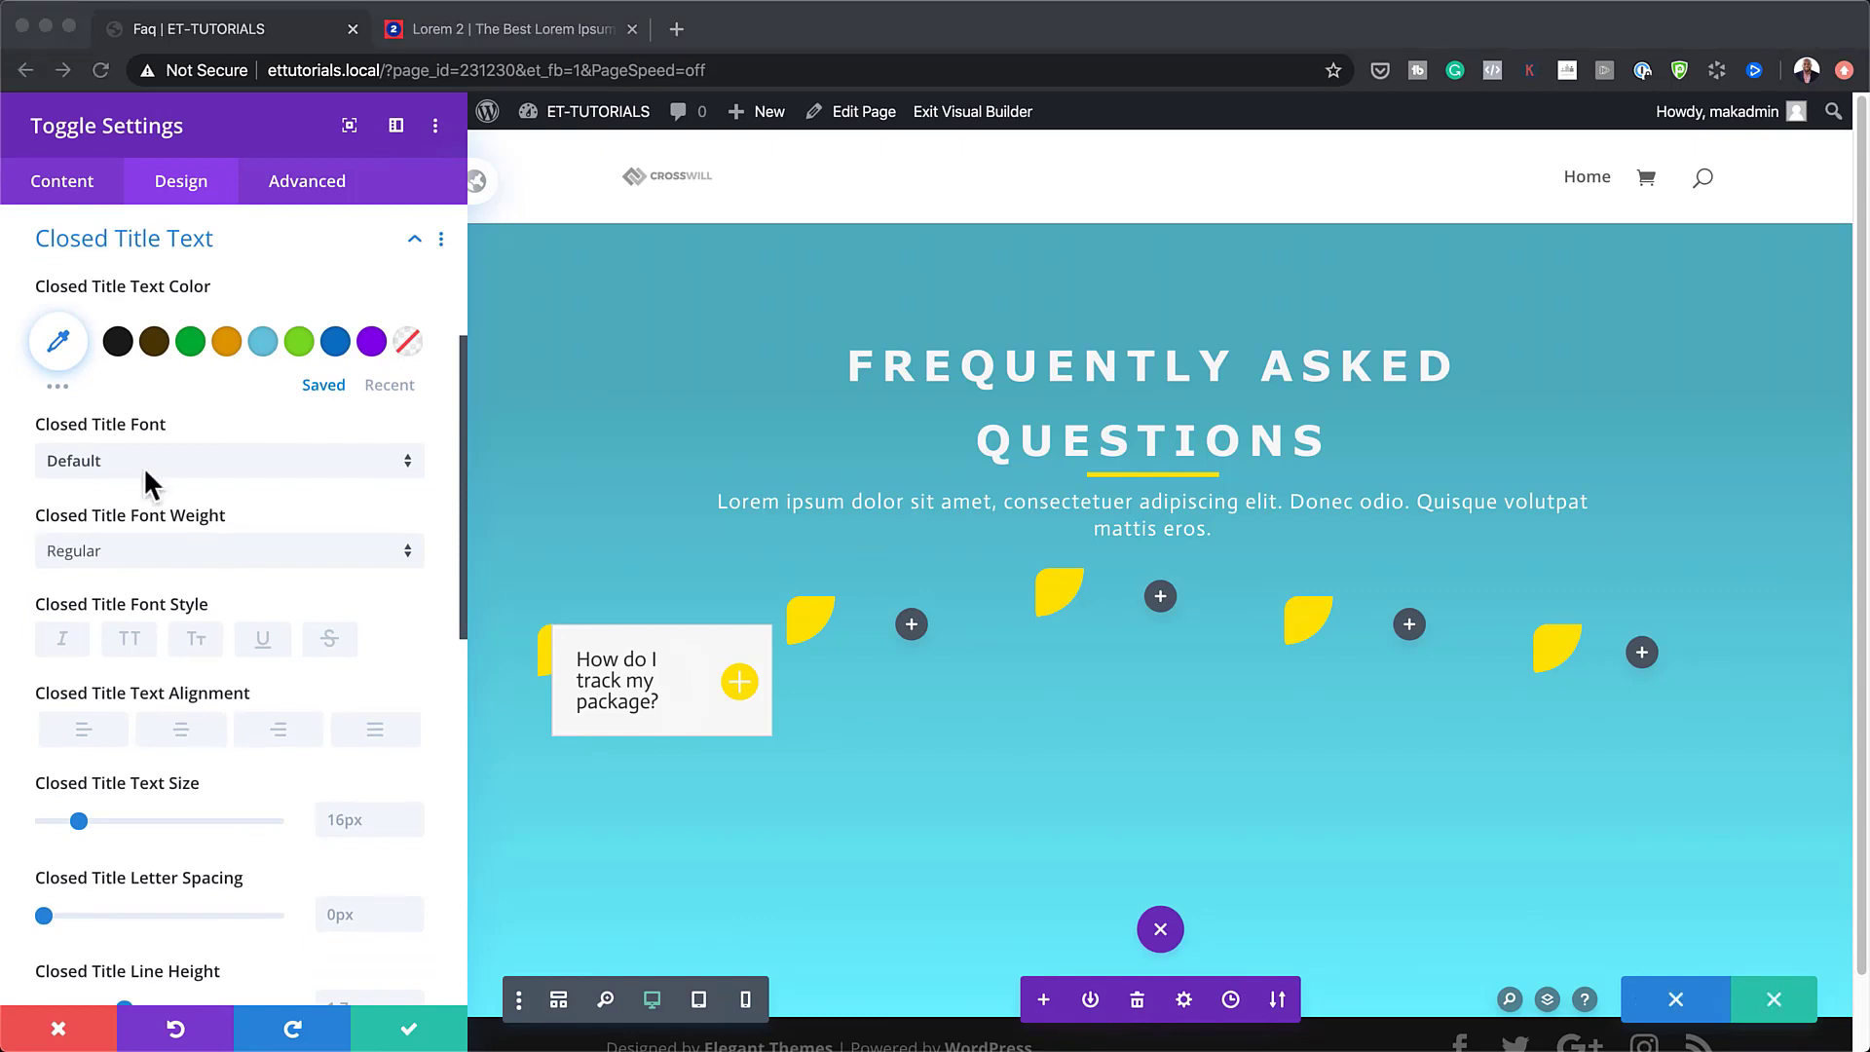
{"action": "left_click", "coordinate": [58, 340]}
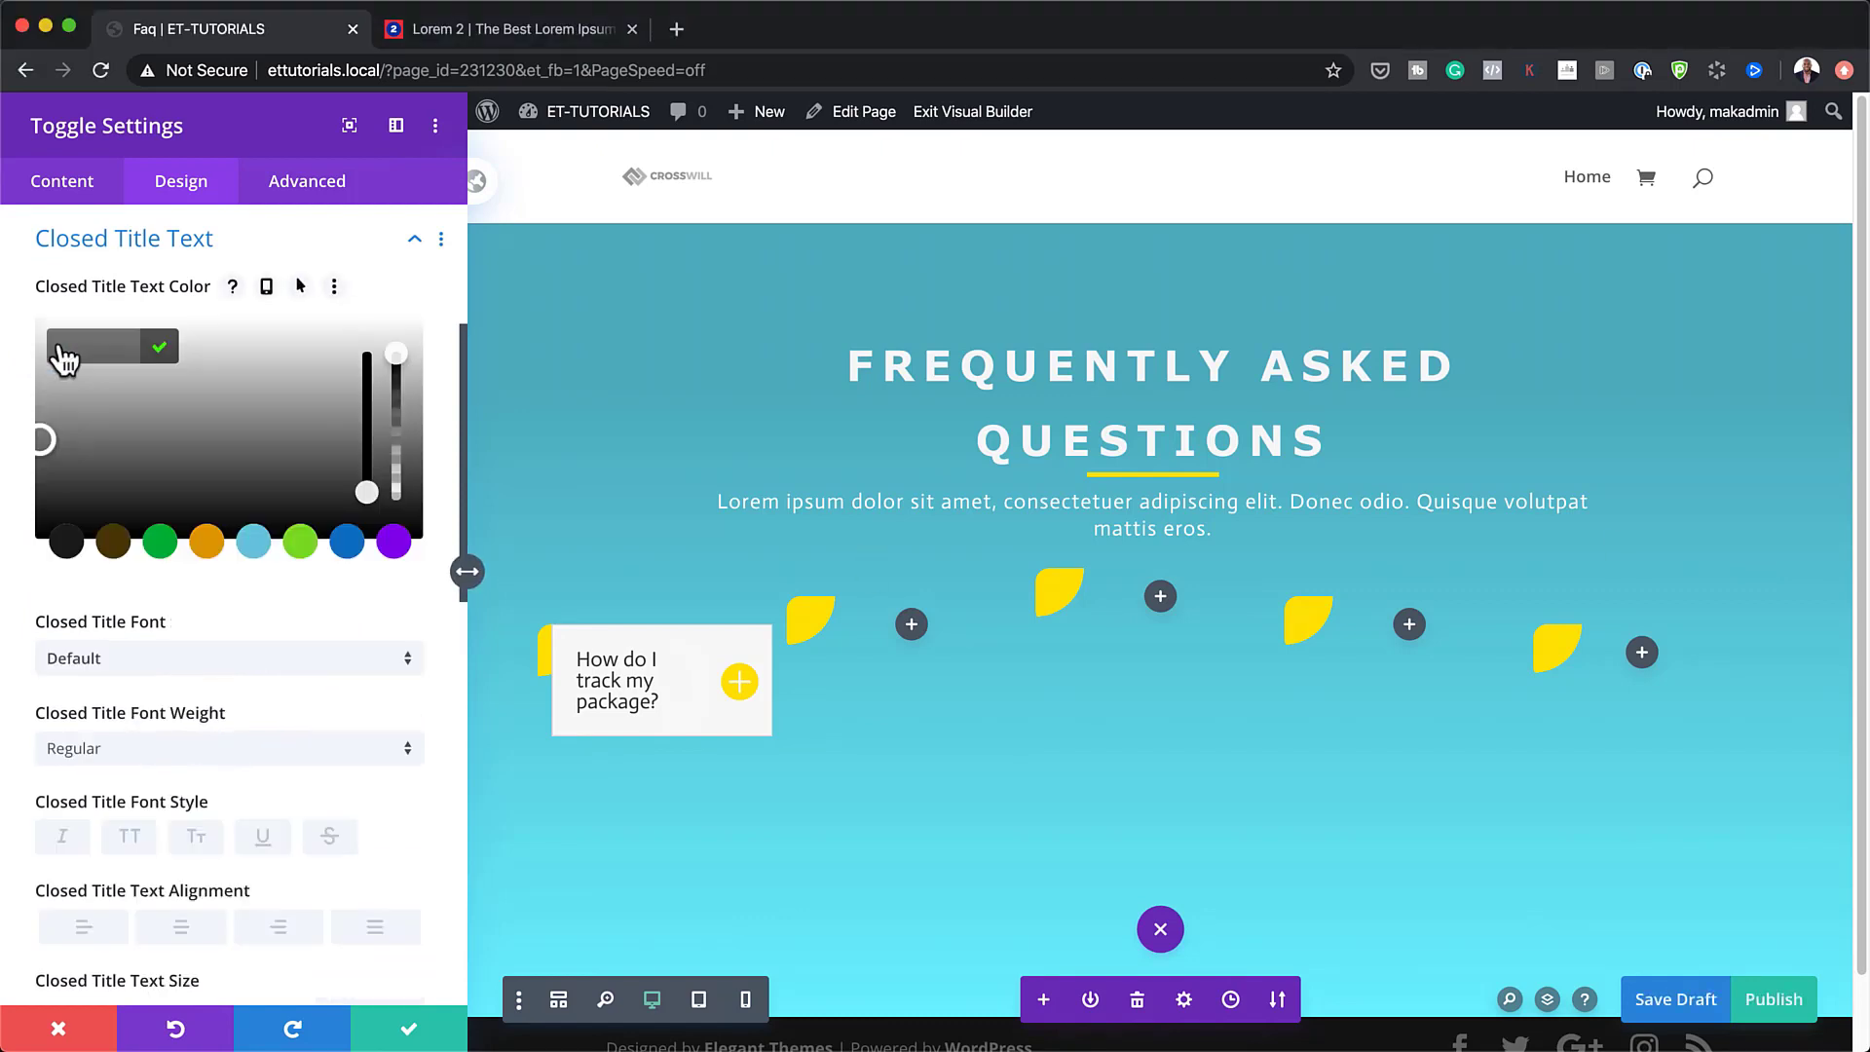
{"action": "type", "text": "#3a3a3a"}
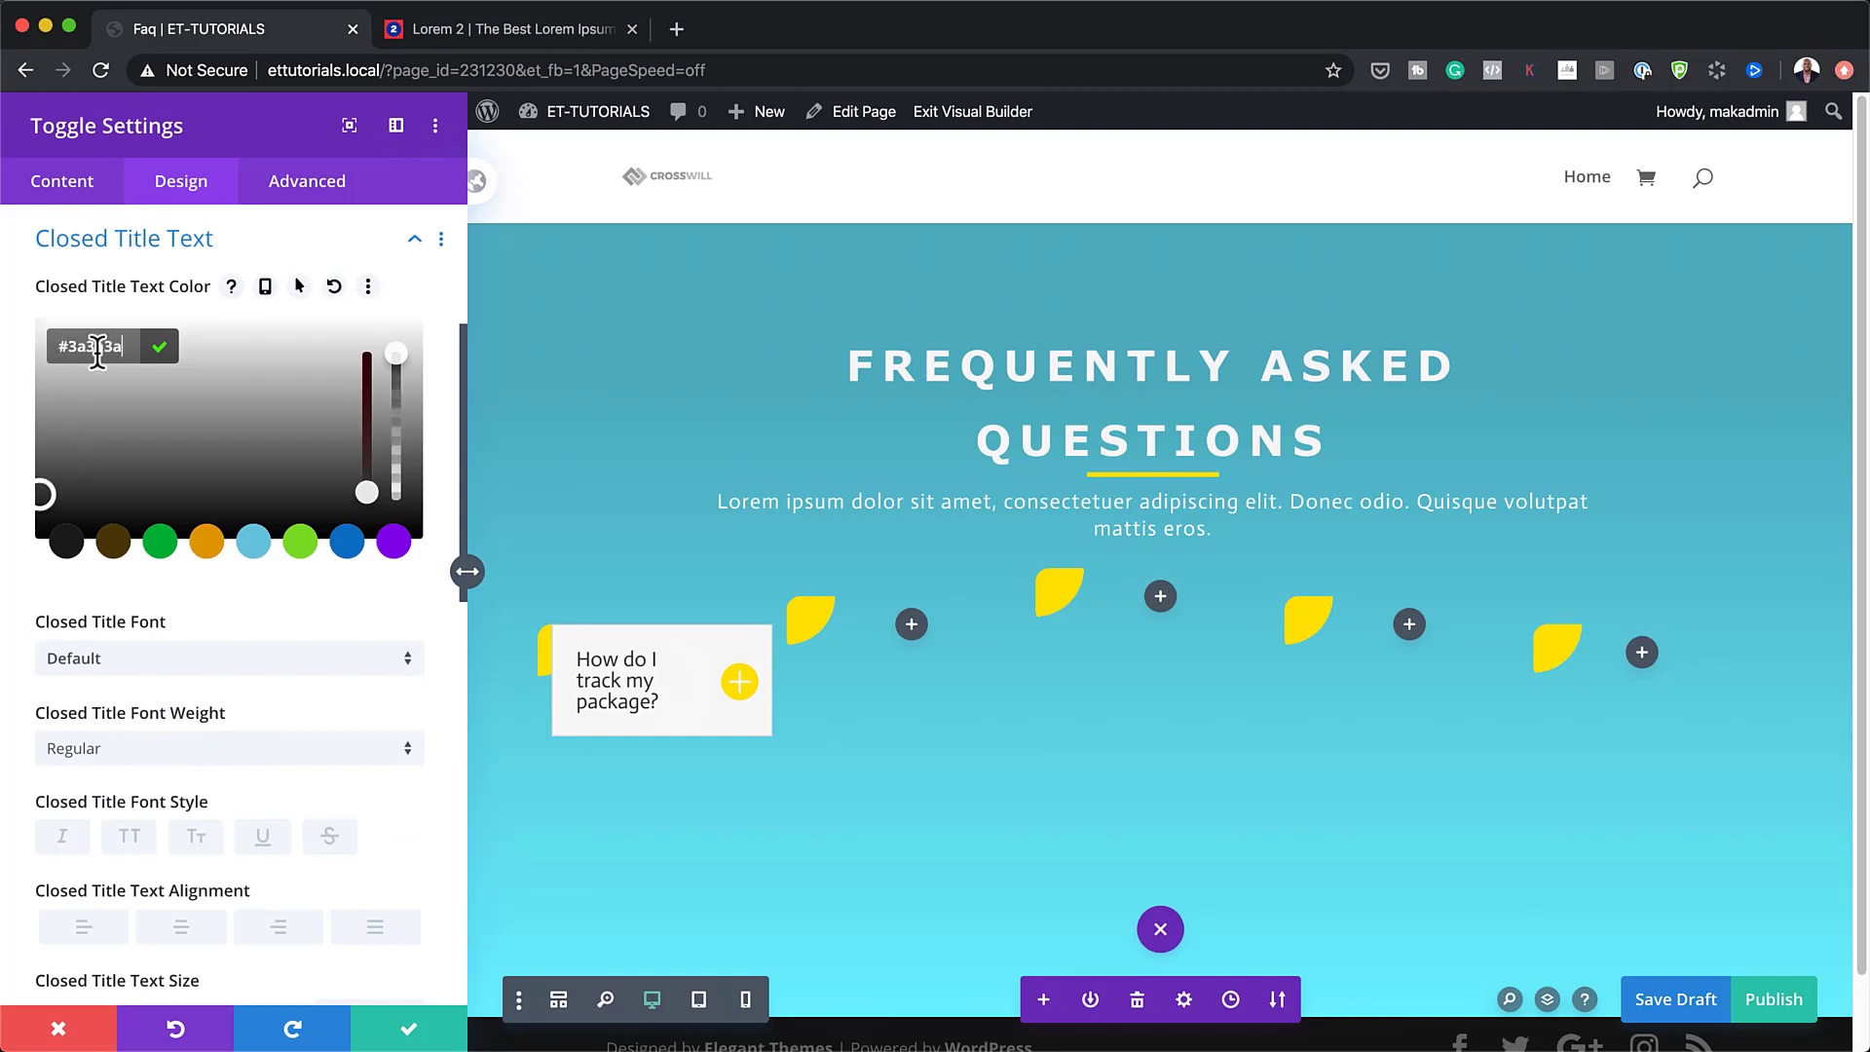
Set the closed title font to Actor with left alignment and a text size of 1.5vw.
{"action": "left_click", "coordinate": [159, 659]}
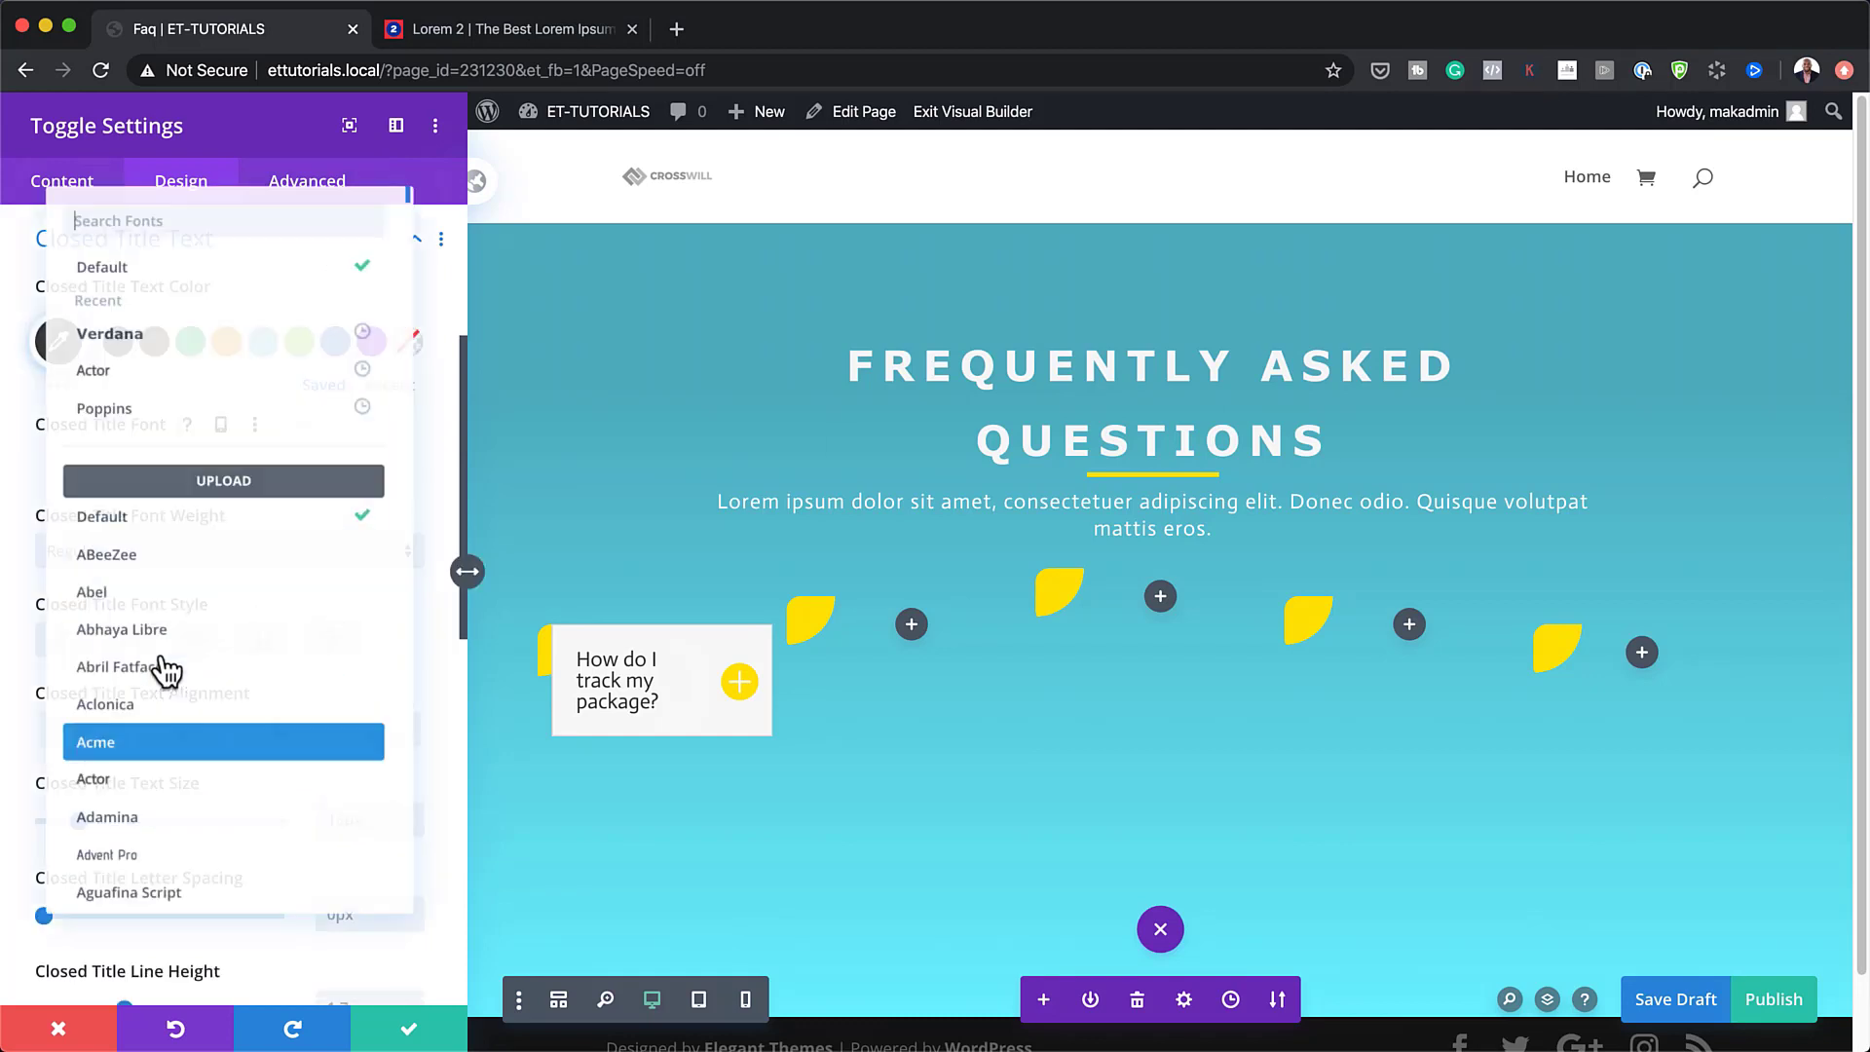
{"action": "left_click", "coordinate": [136, 357]}
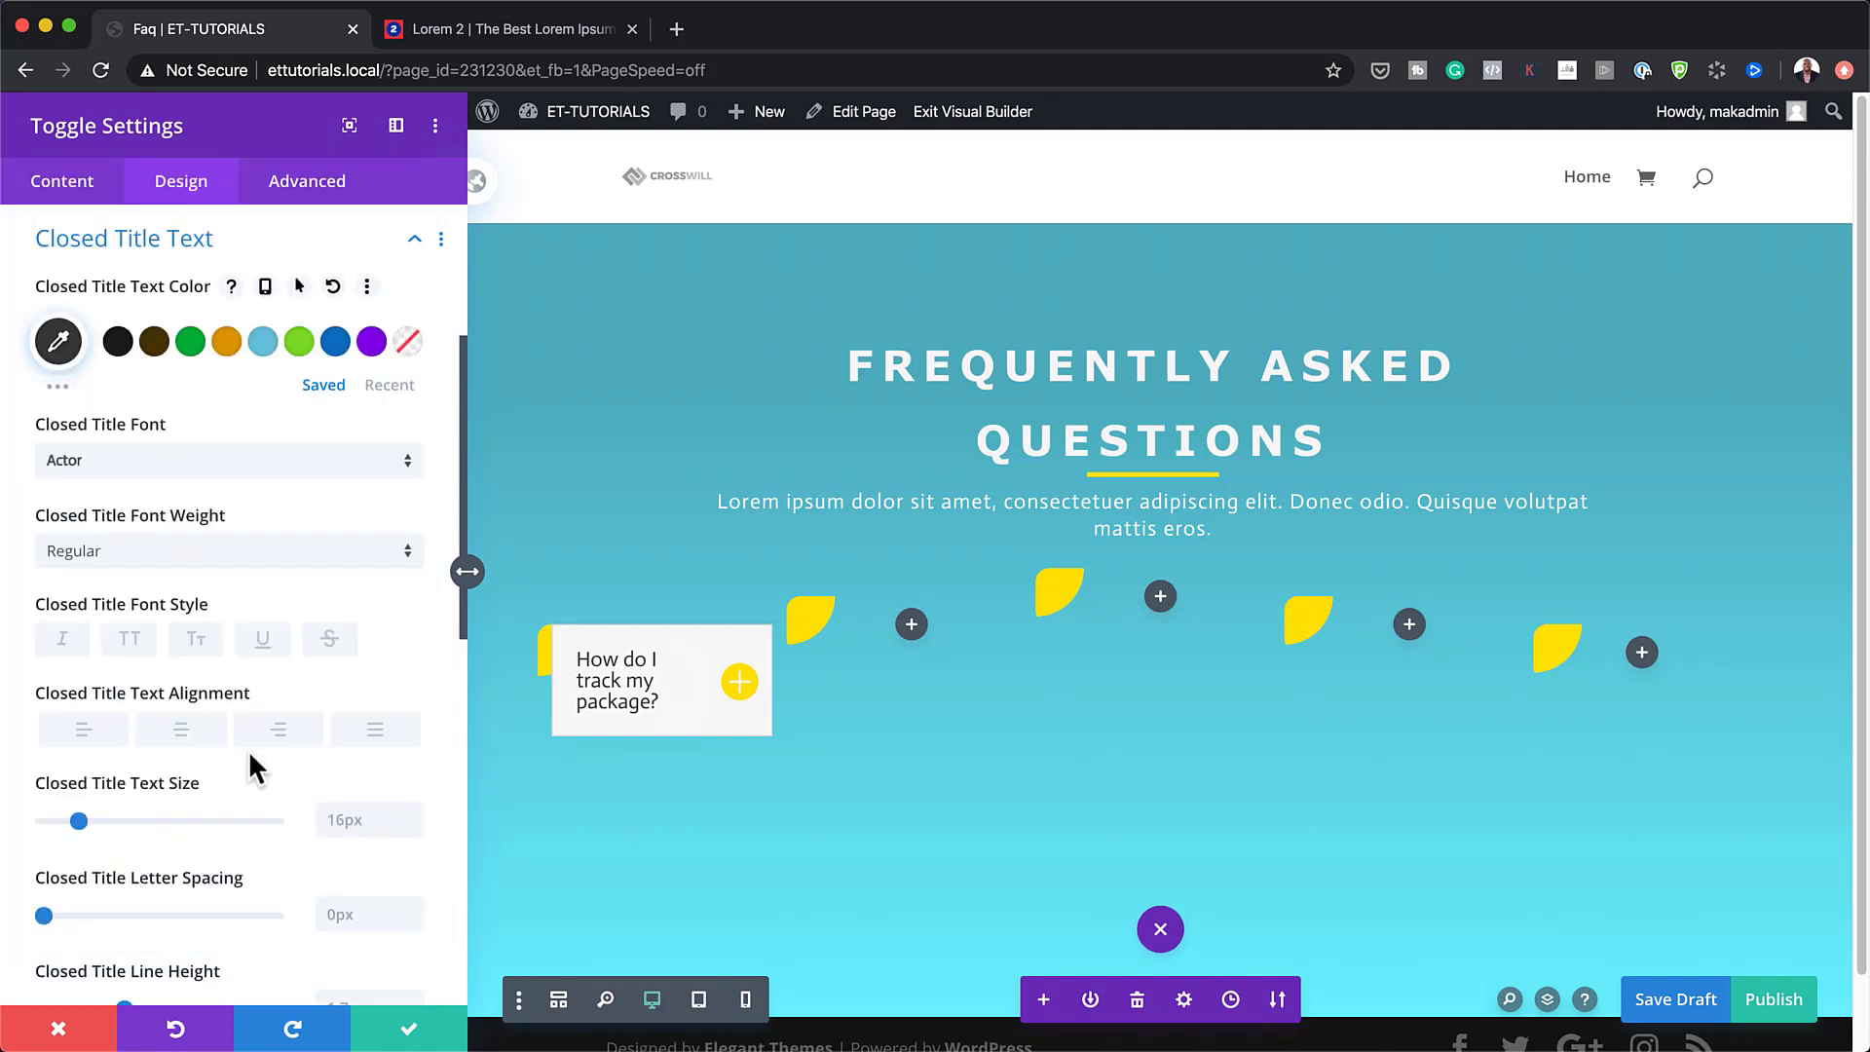
{"action": "scroll", "coordinate": [251, 767], "scroll_direction": "down", "scroll_amount": 1}
{"action": "left_click", "coordinate": [86, 728]}
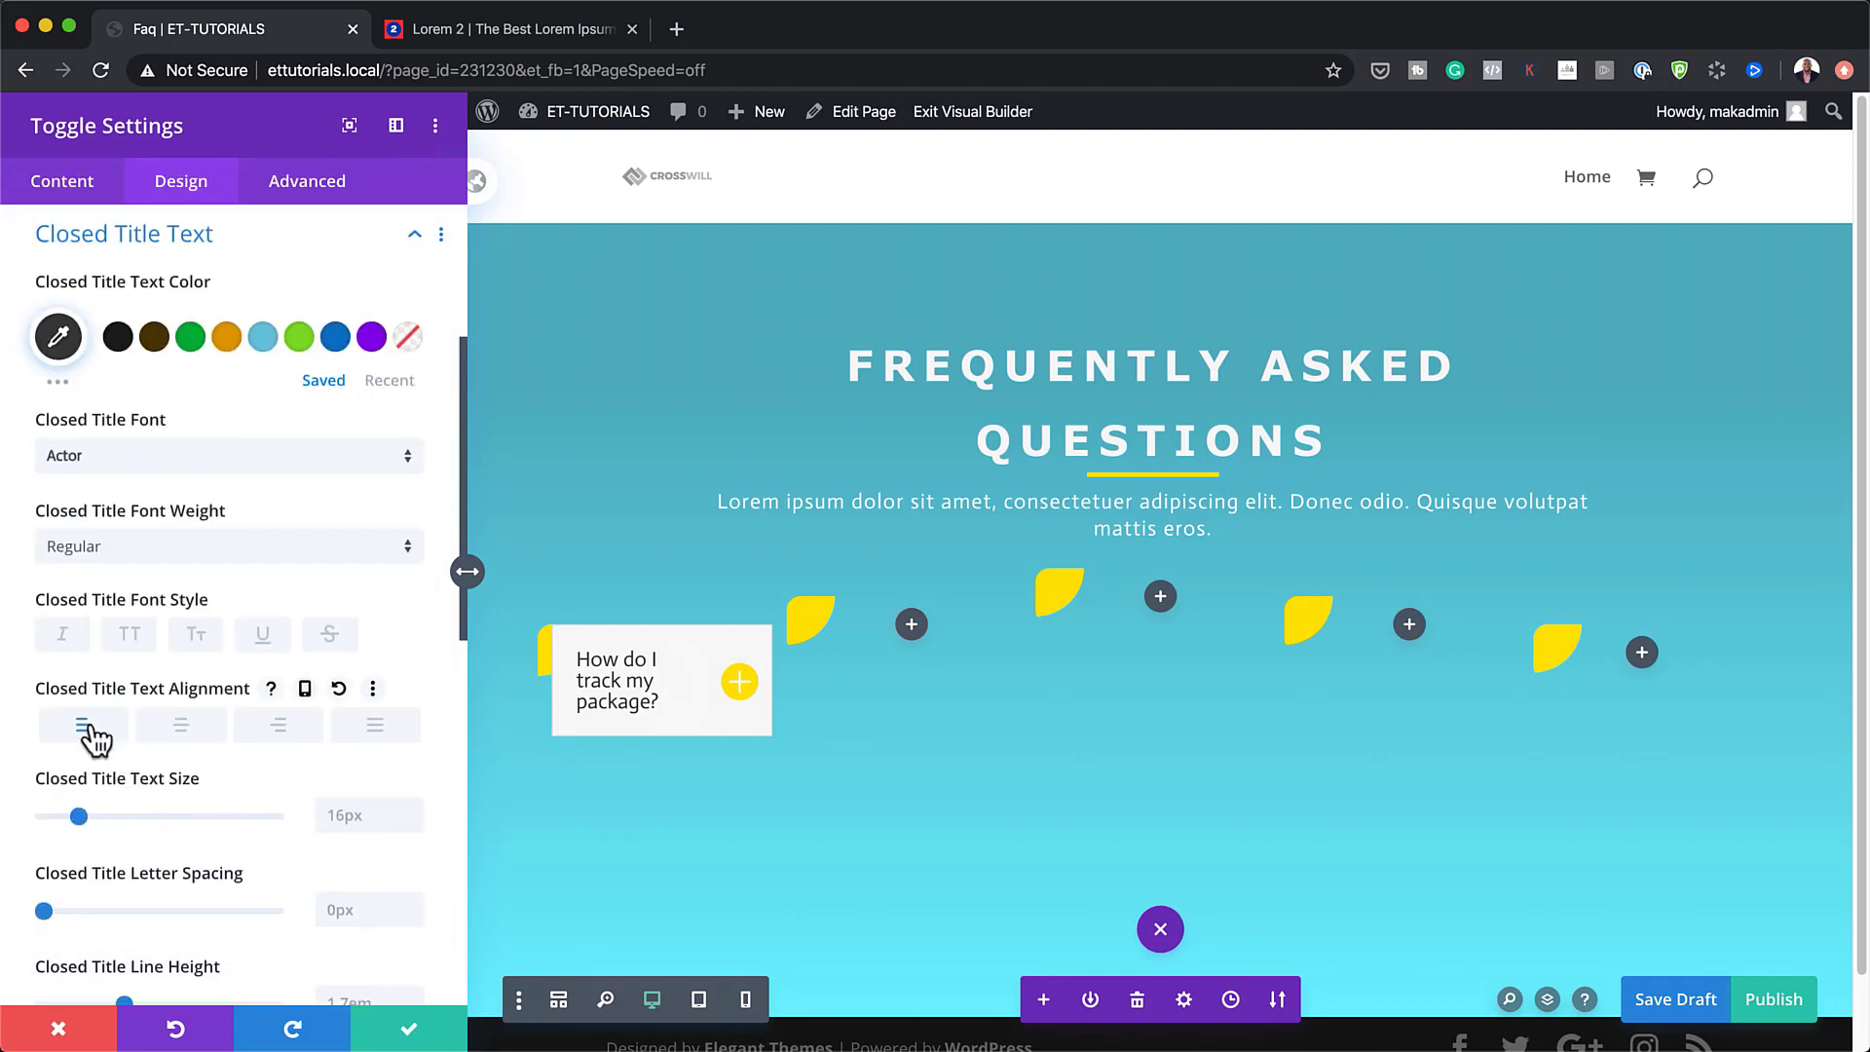
{"action": "scroll", "coordinate": [203, 859], "scroll_direction": "down", "scroll_amount": 1}
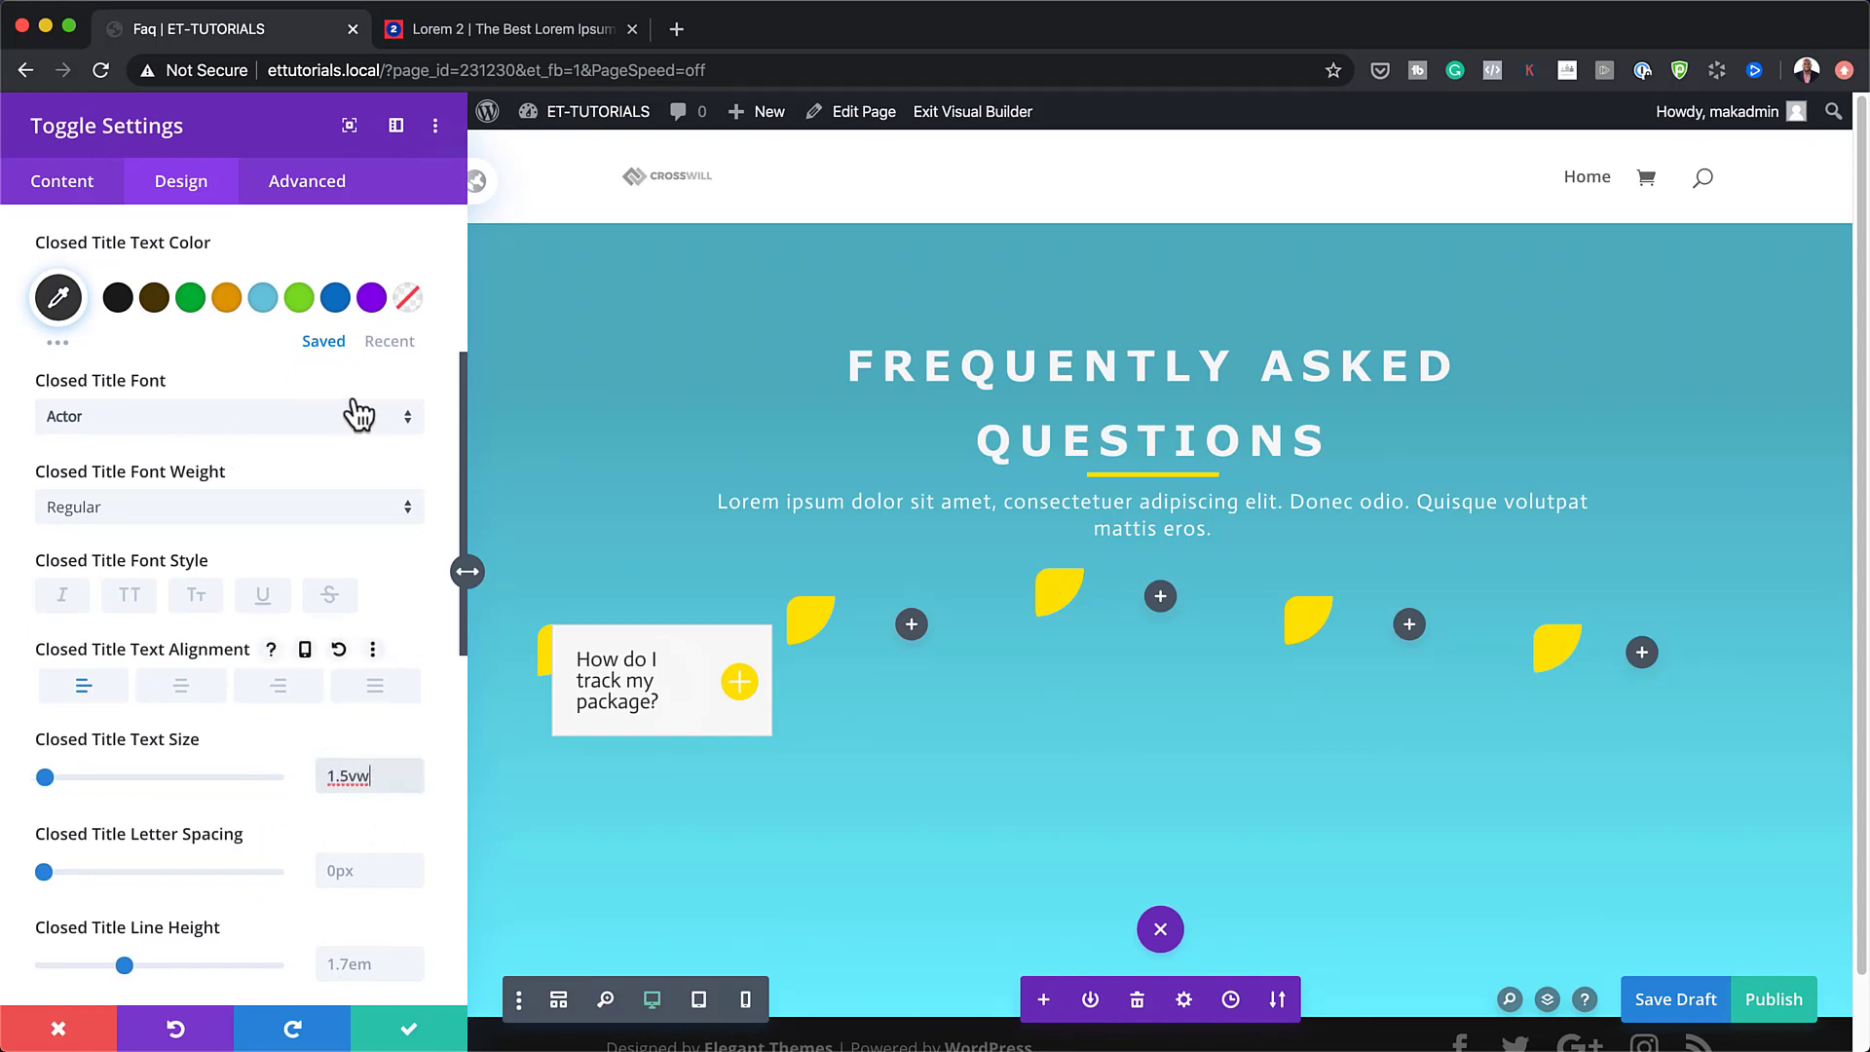
Set the toggle's body font to Actor.
{"action": "scroll", "coordinate": [181, 769], "scroll_direction": "down", "scroll_amount": 10}
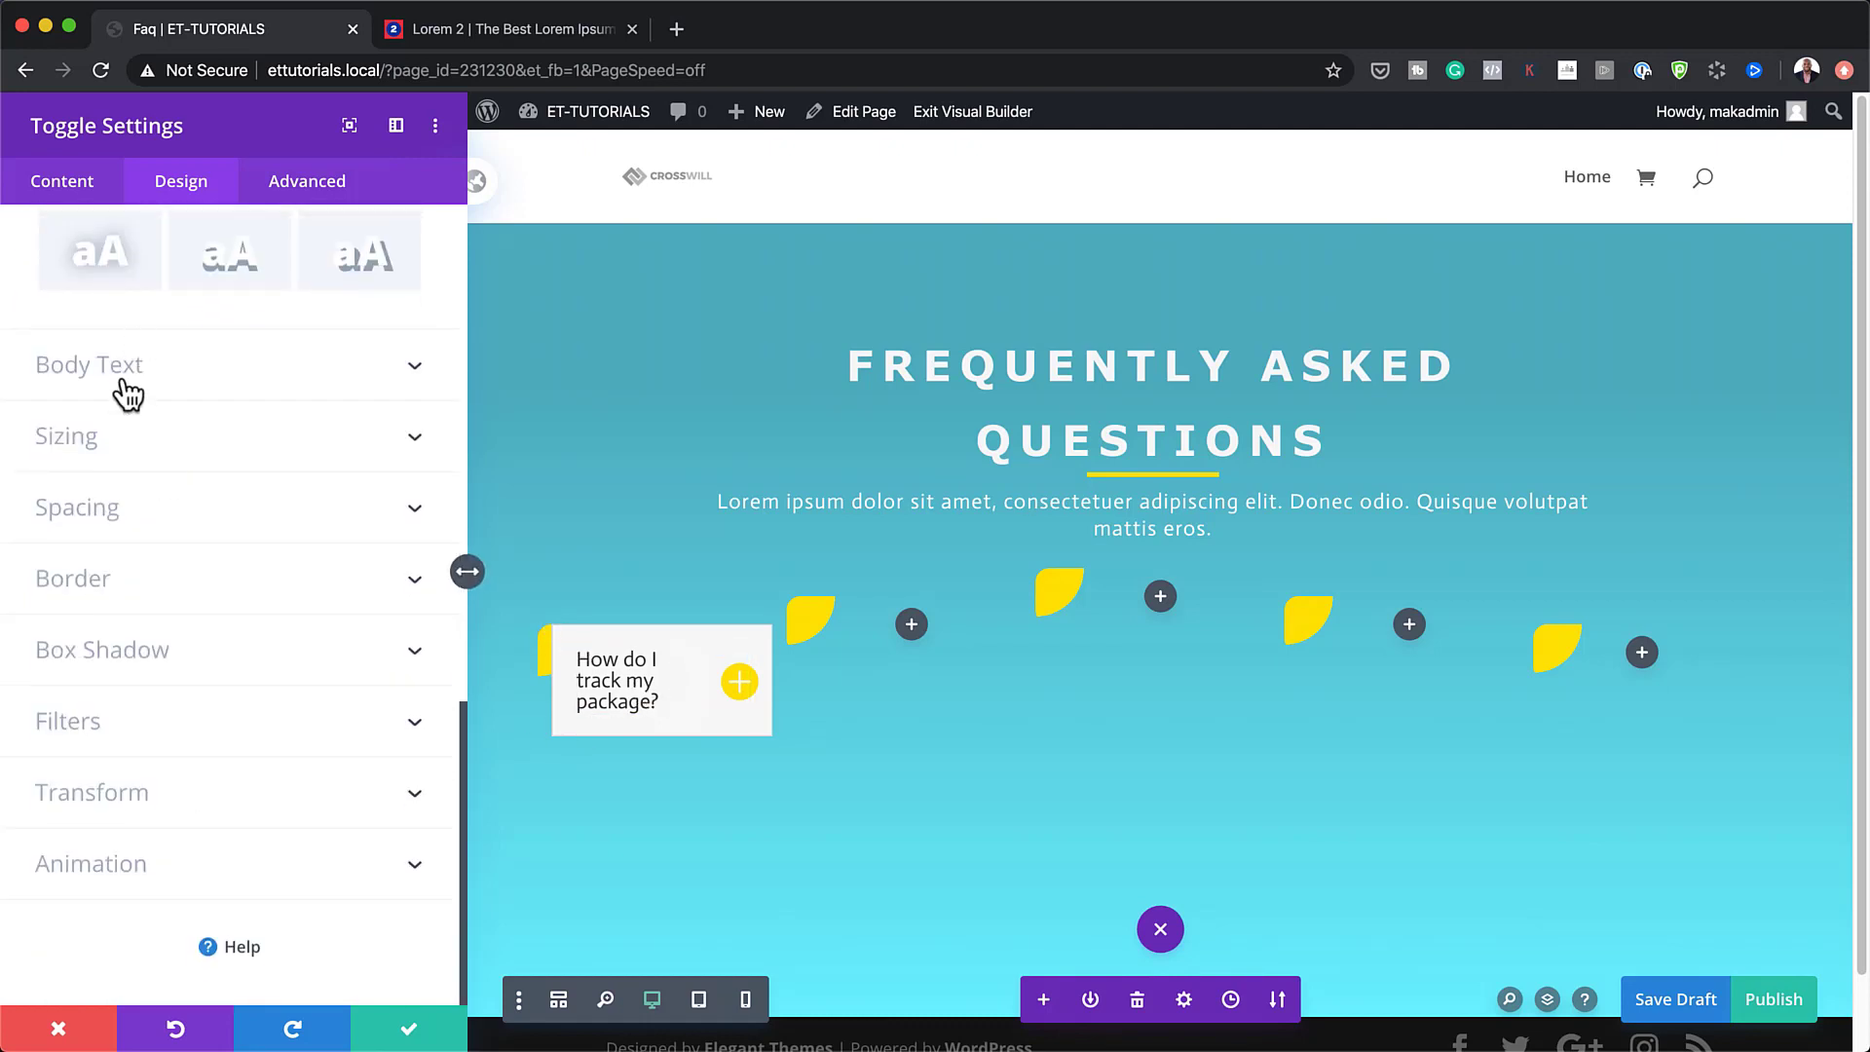
{"action": "left_click", "coordinate": [128, 388]}
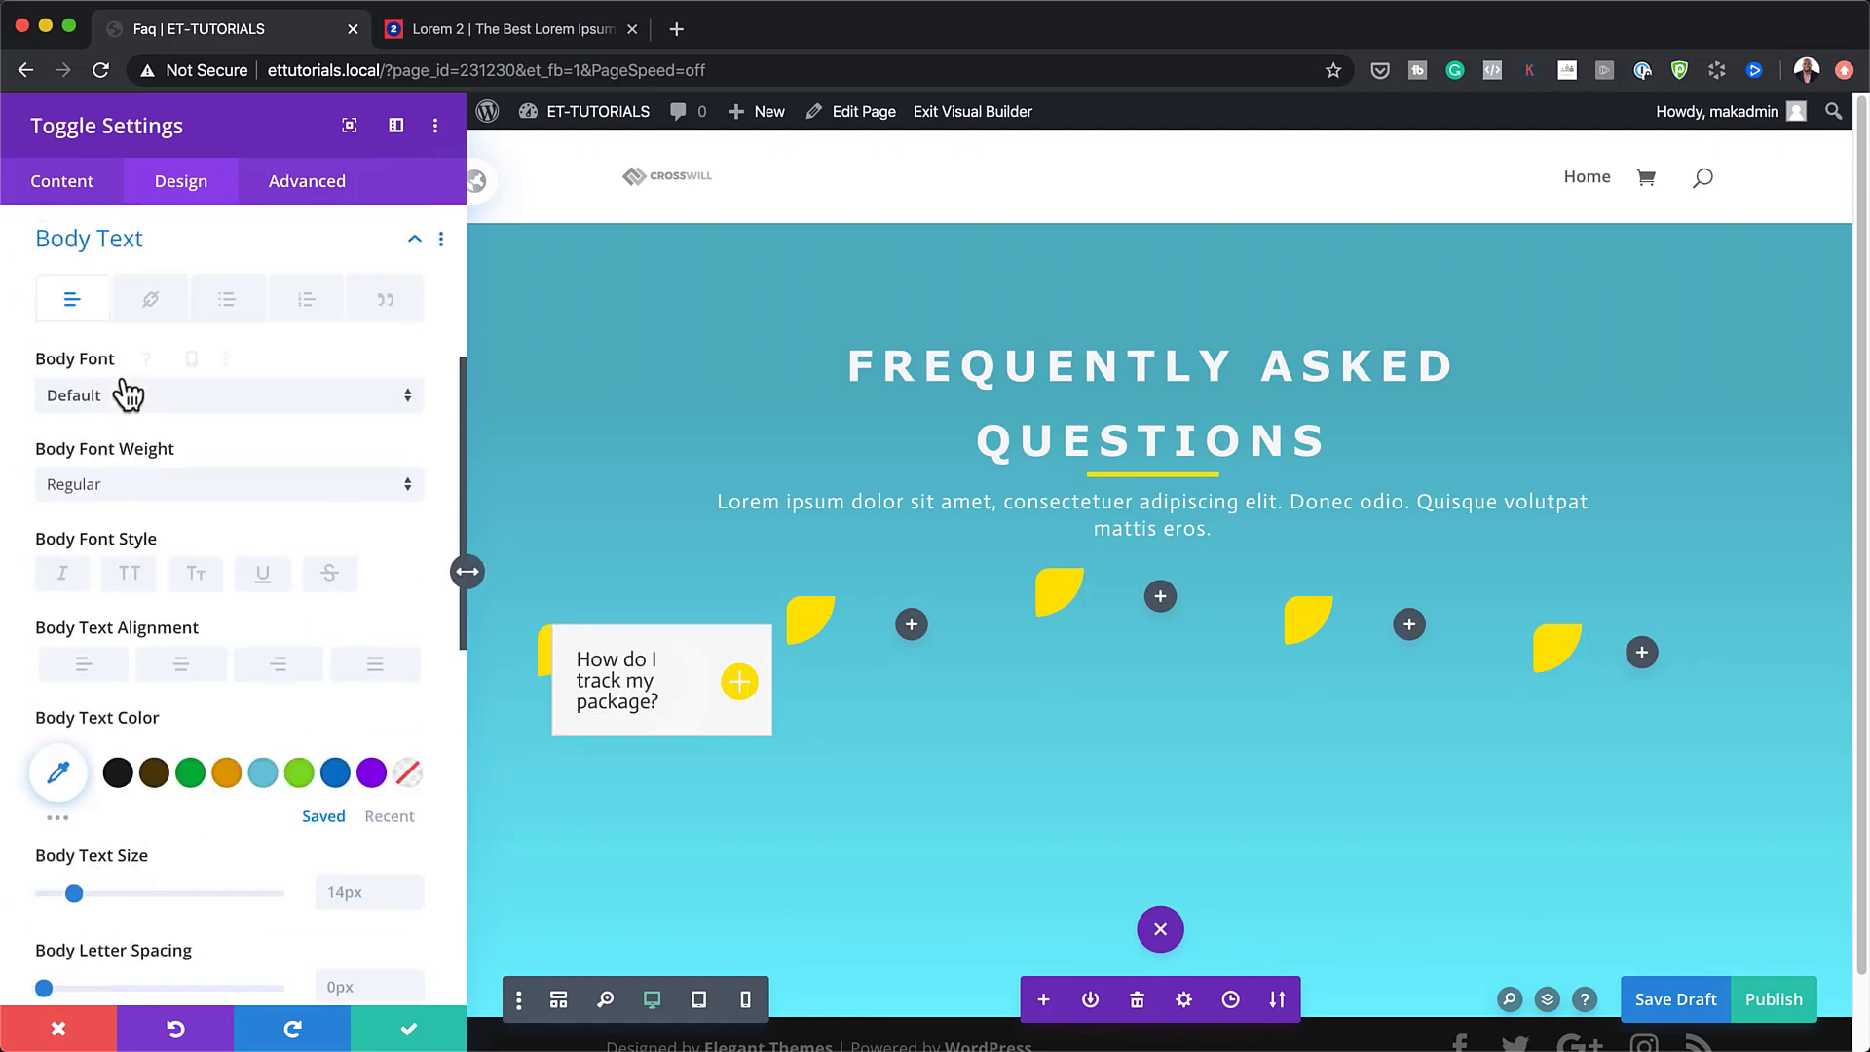
{"action": "left_click", "coordinate": [173, 409]}
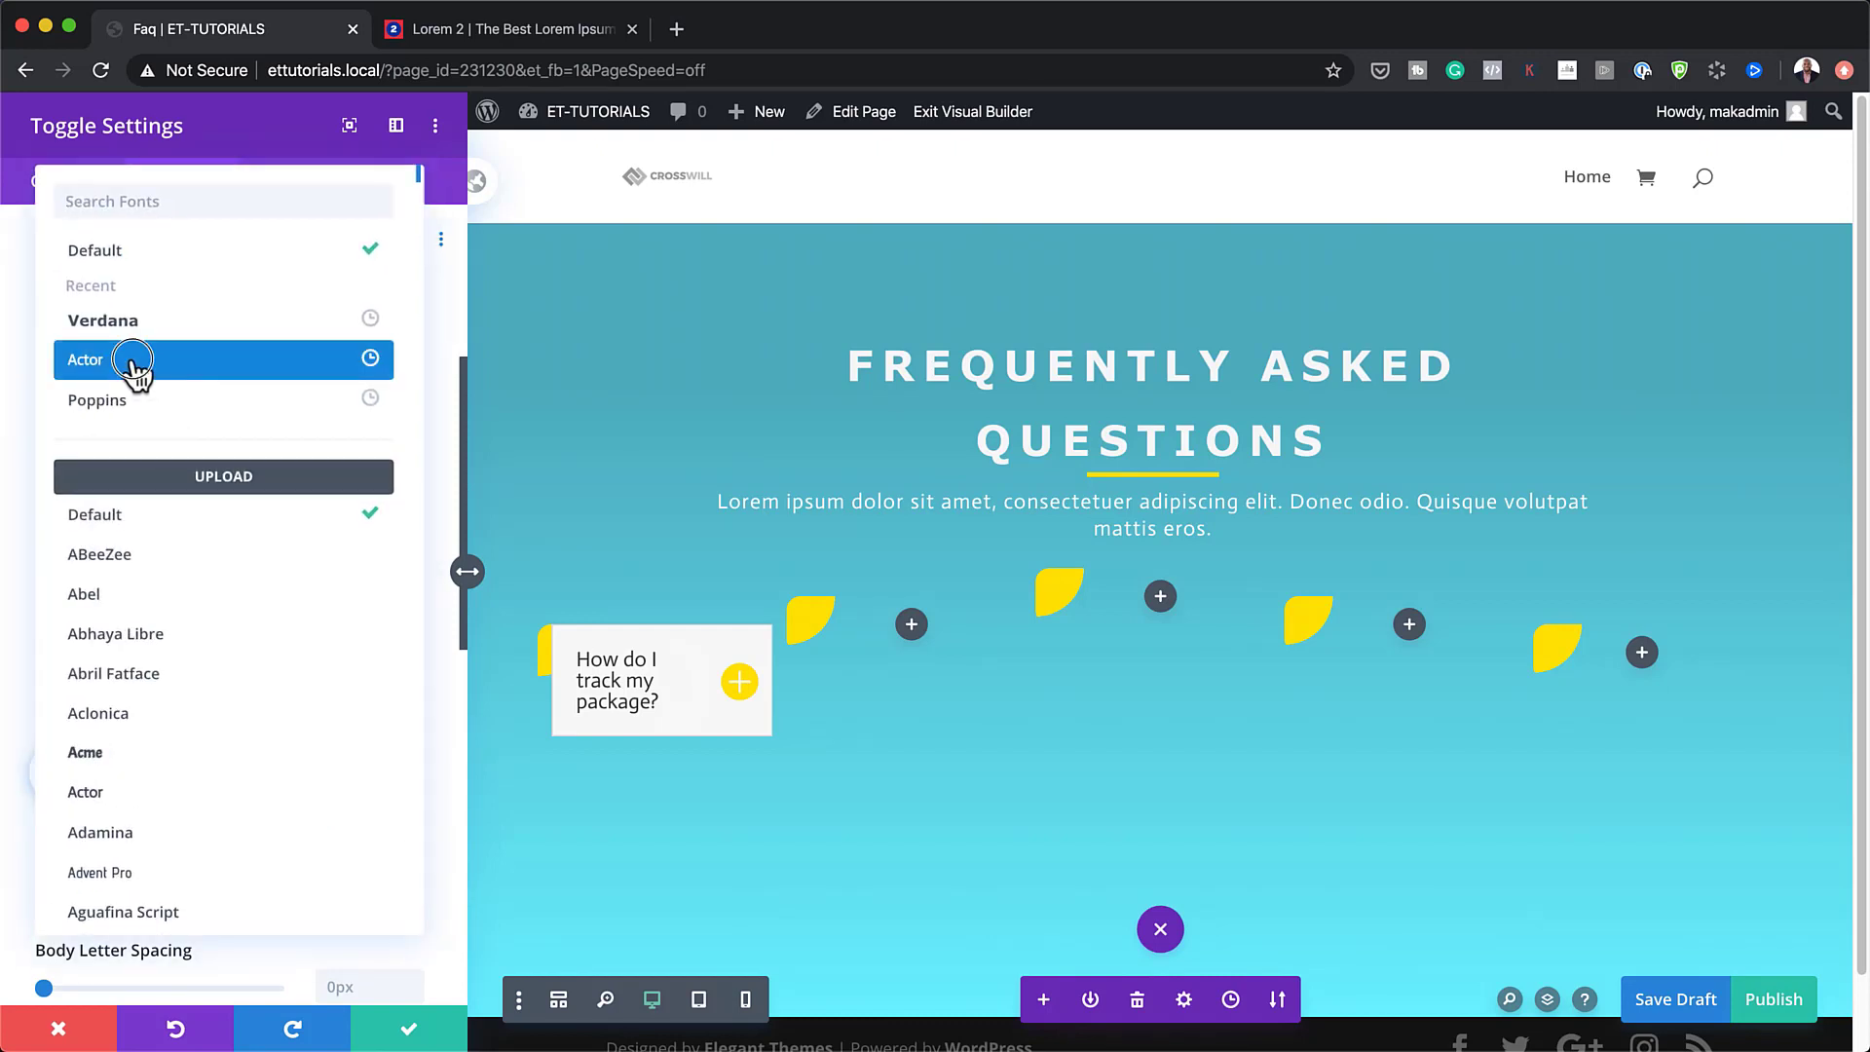
{"action": "left_click", "coordinate": [138, 365]}
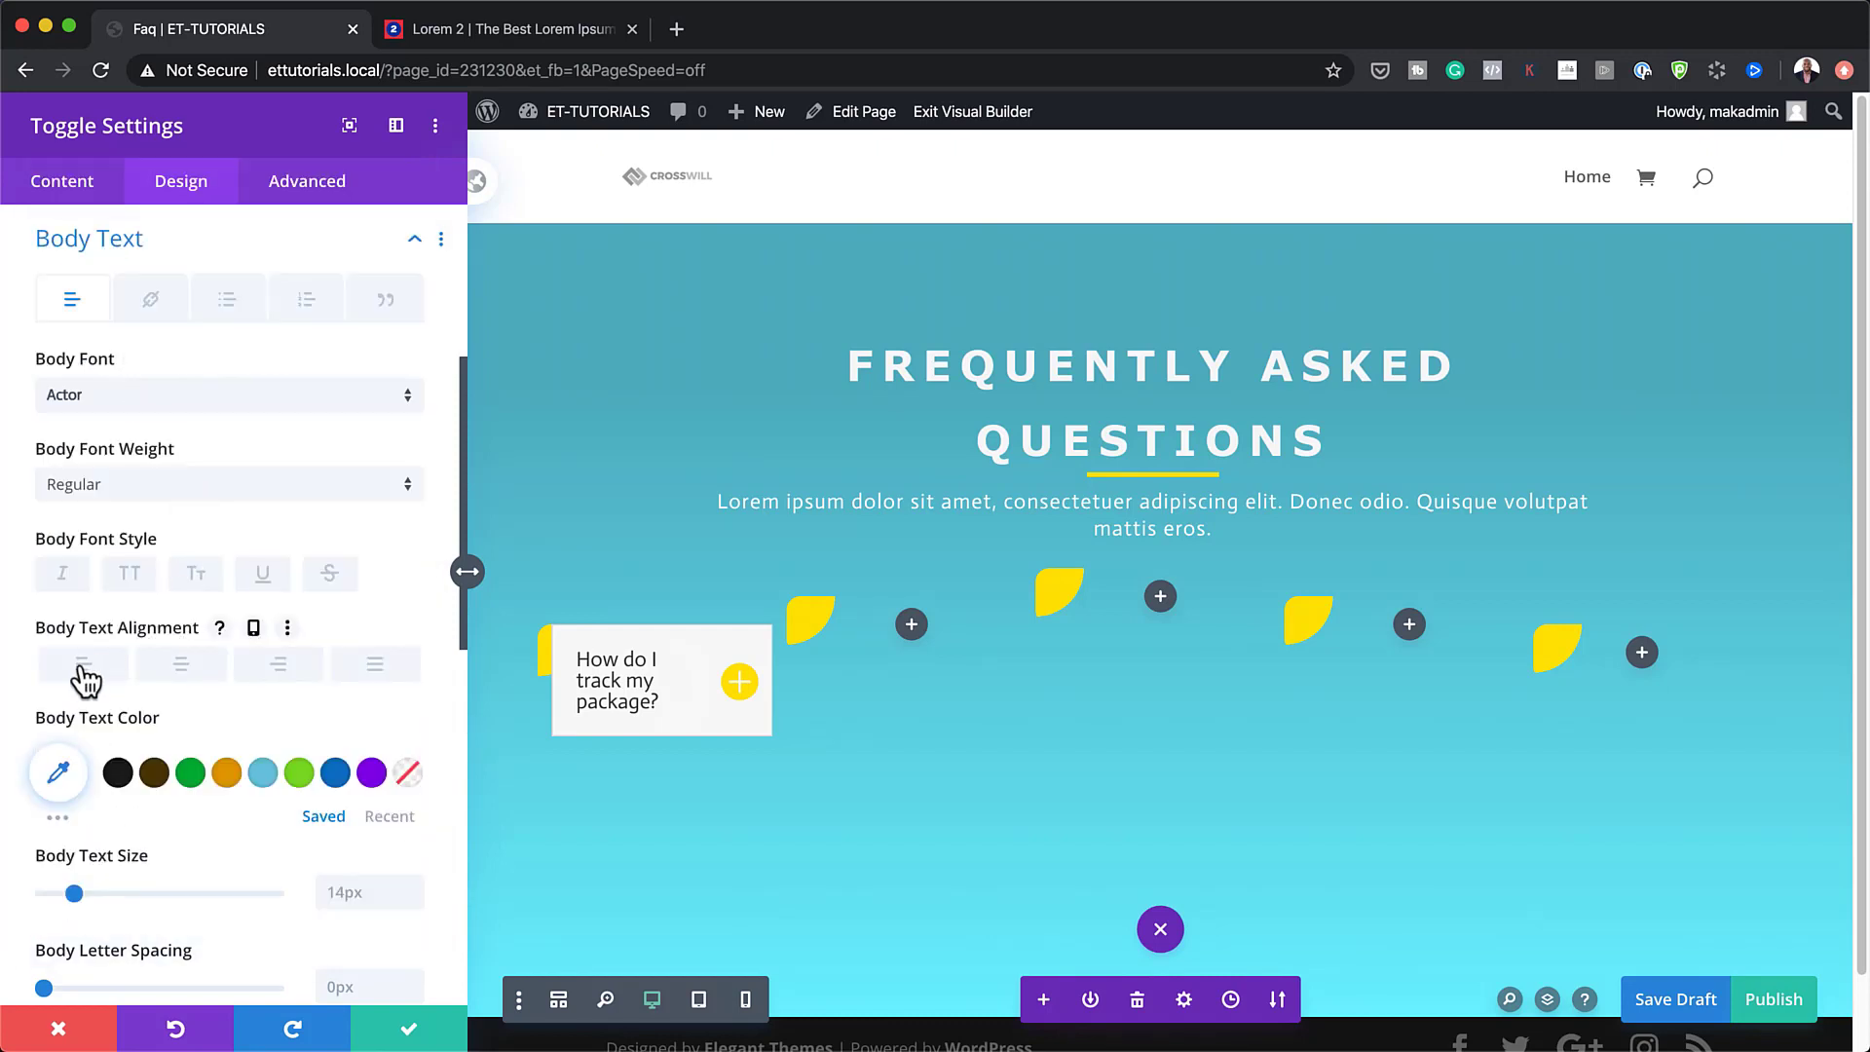
Left-align the toggle's body text and color it with the recently used very light grey.
{"action": "scroll", "coordinate": [261, 680], "scroll_direction": "down", "scroll_amount": 1}
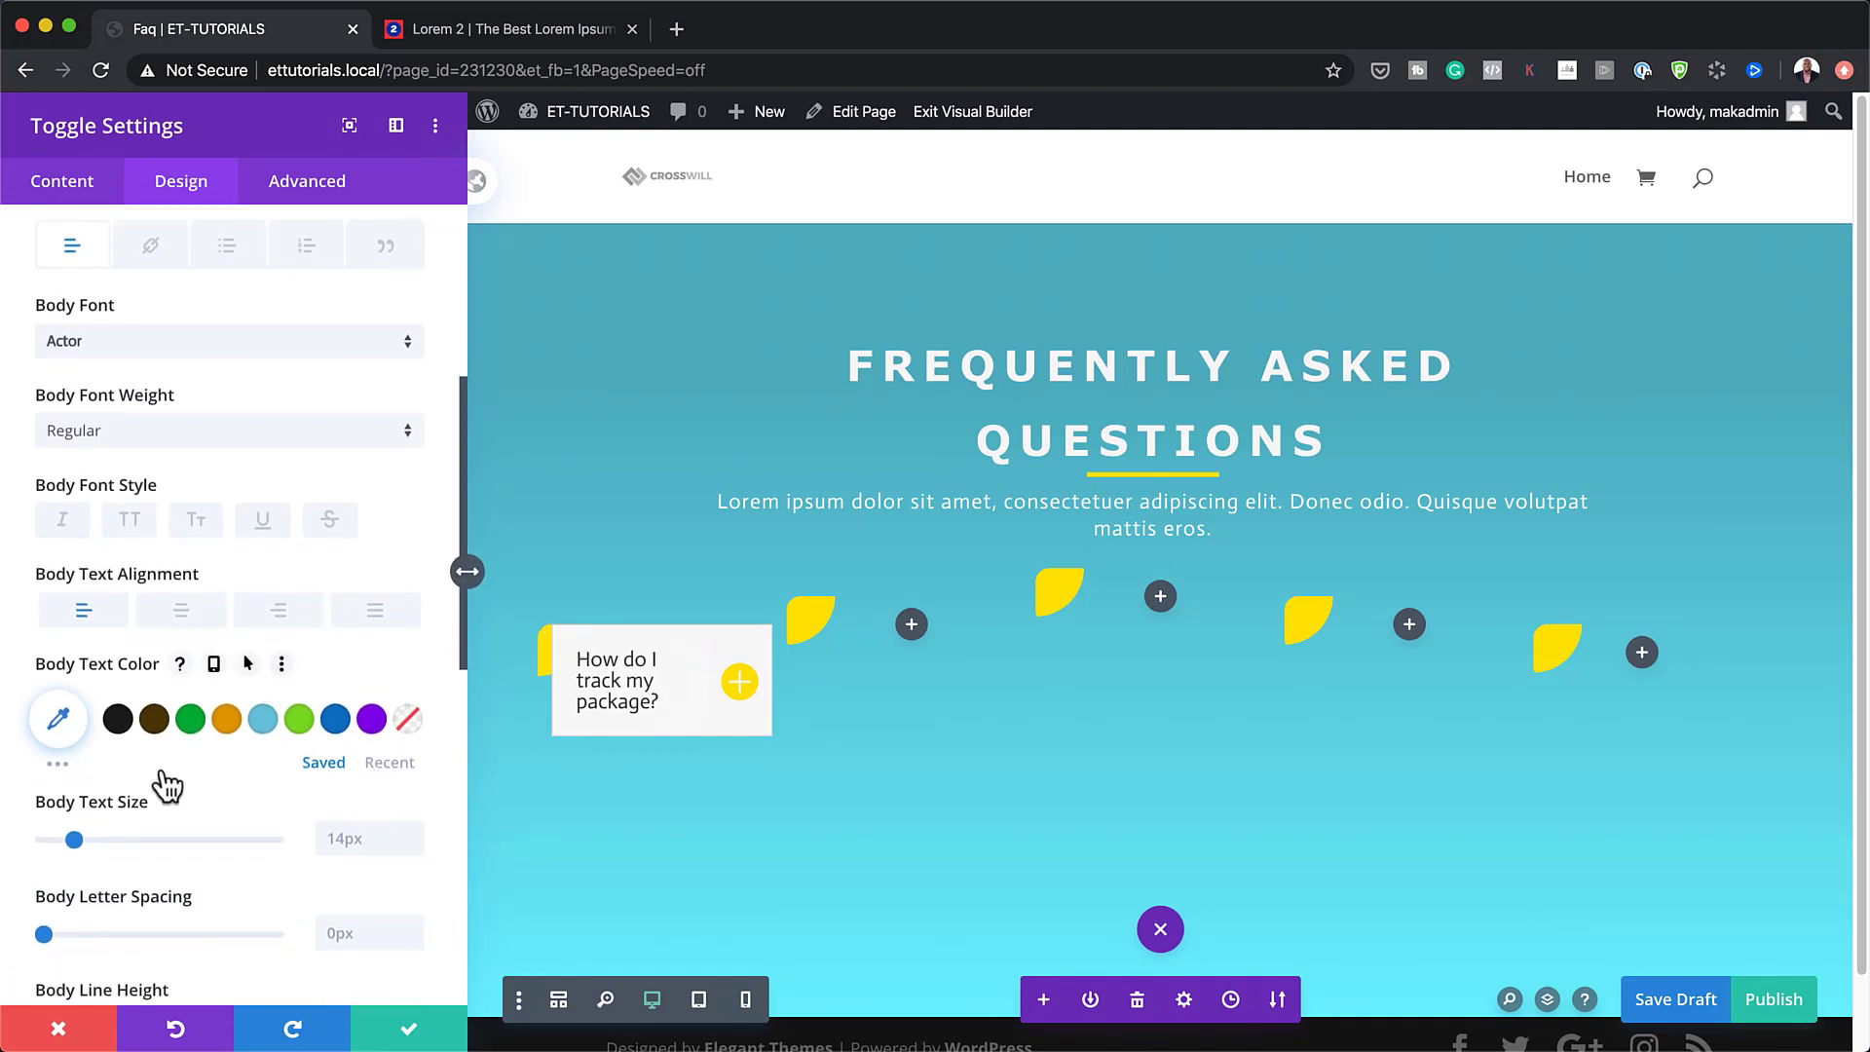
{"action": "left_click", "coordinate": [390, 762]}
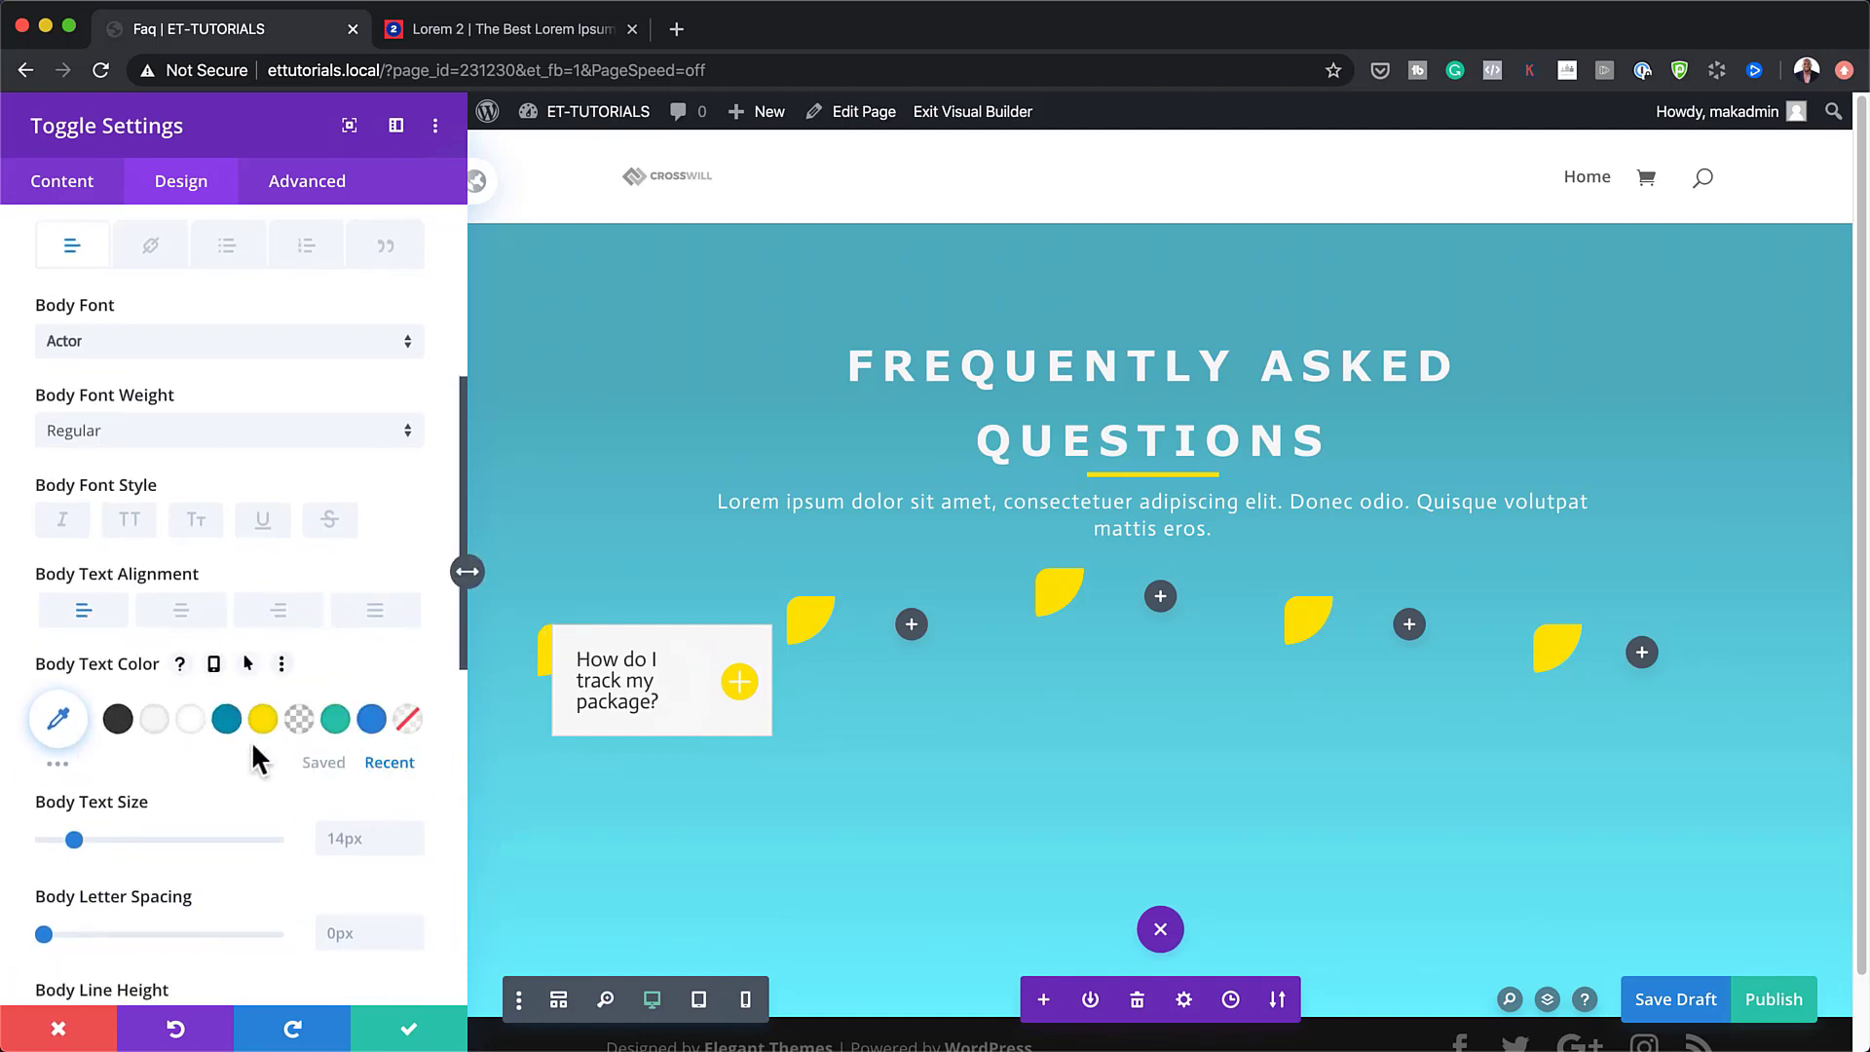
{"action": "left_click", "coordinate": [155, 719]}
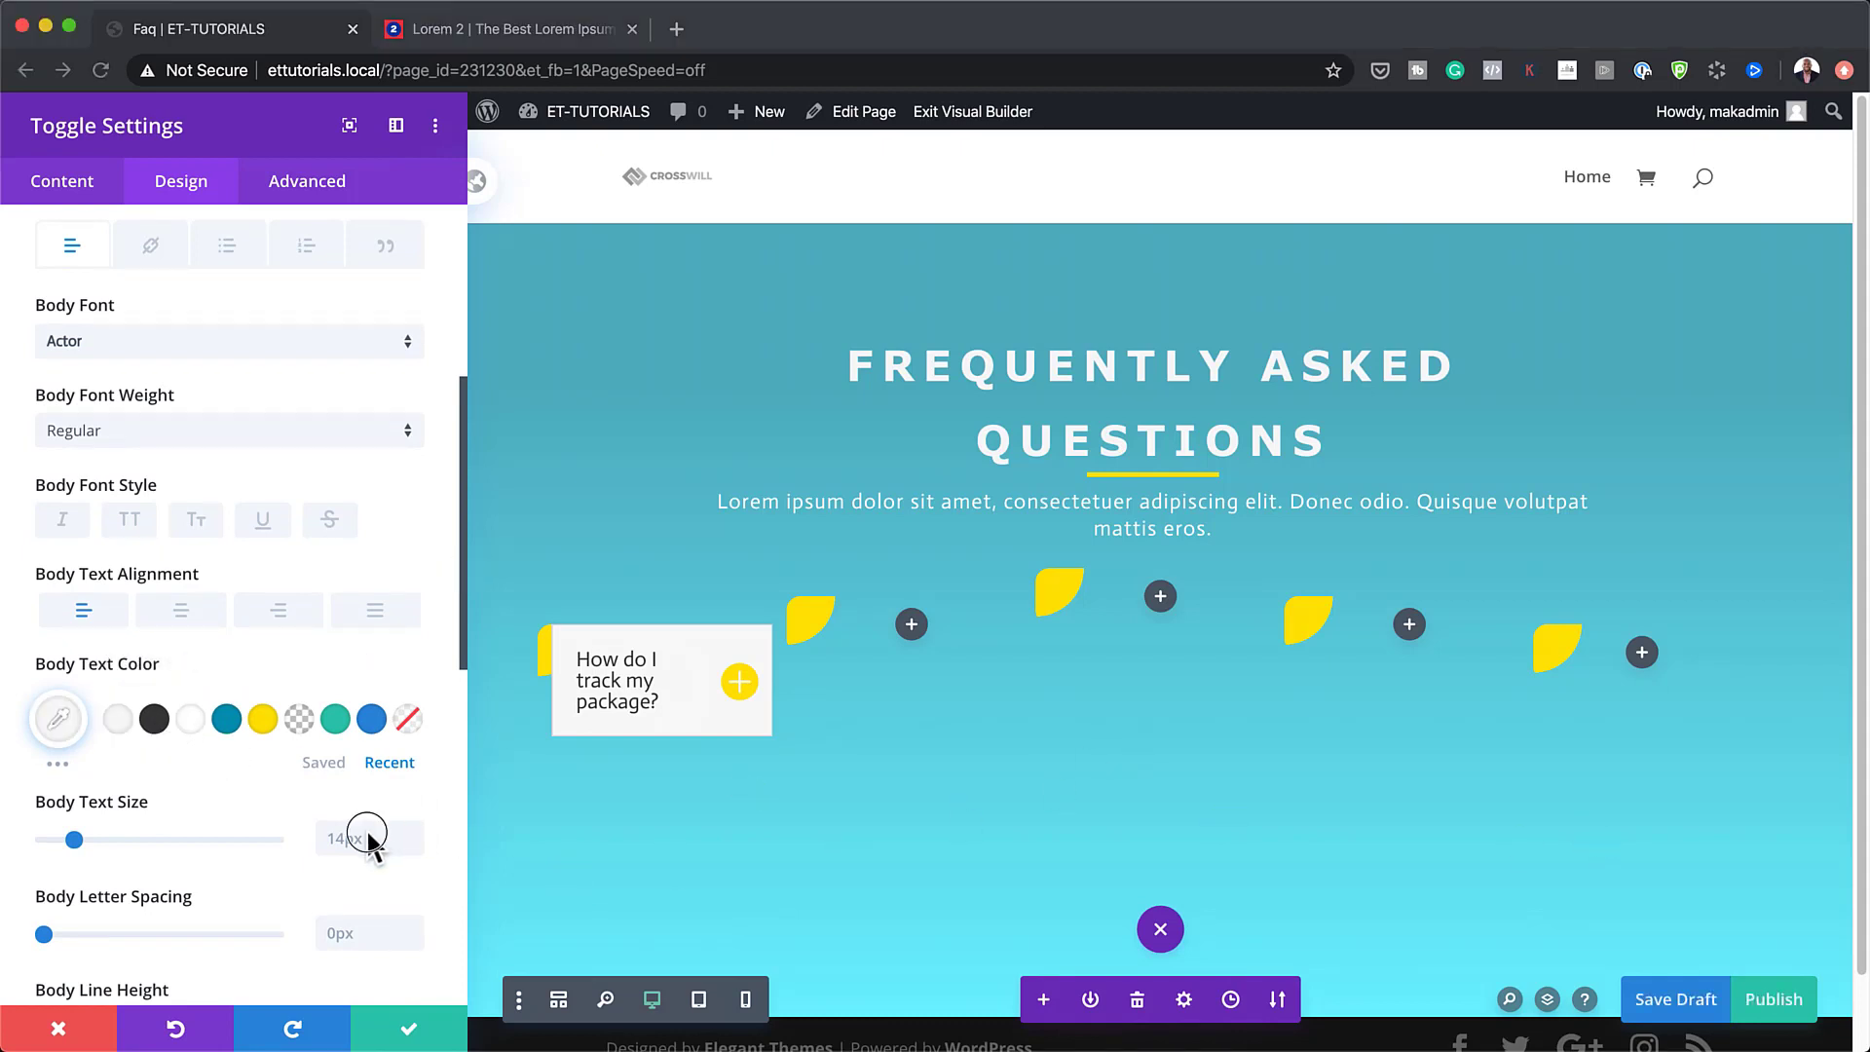
Set the body text size to 0.9vw and the body line height to 1.8em.
{"action": "left_click", "coordinate": [363, 838]}
{"action": "type", "text": "0.9vw"}
{"action": "key", "text": "Return"}
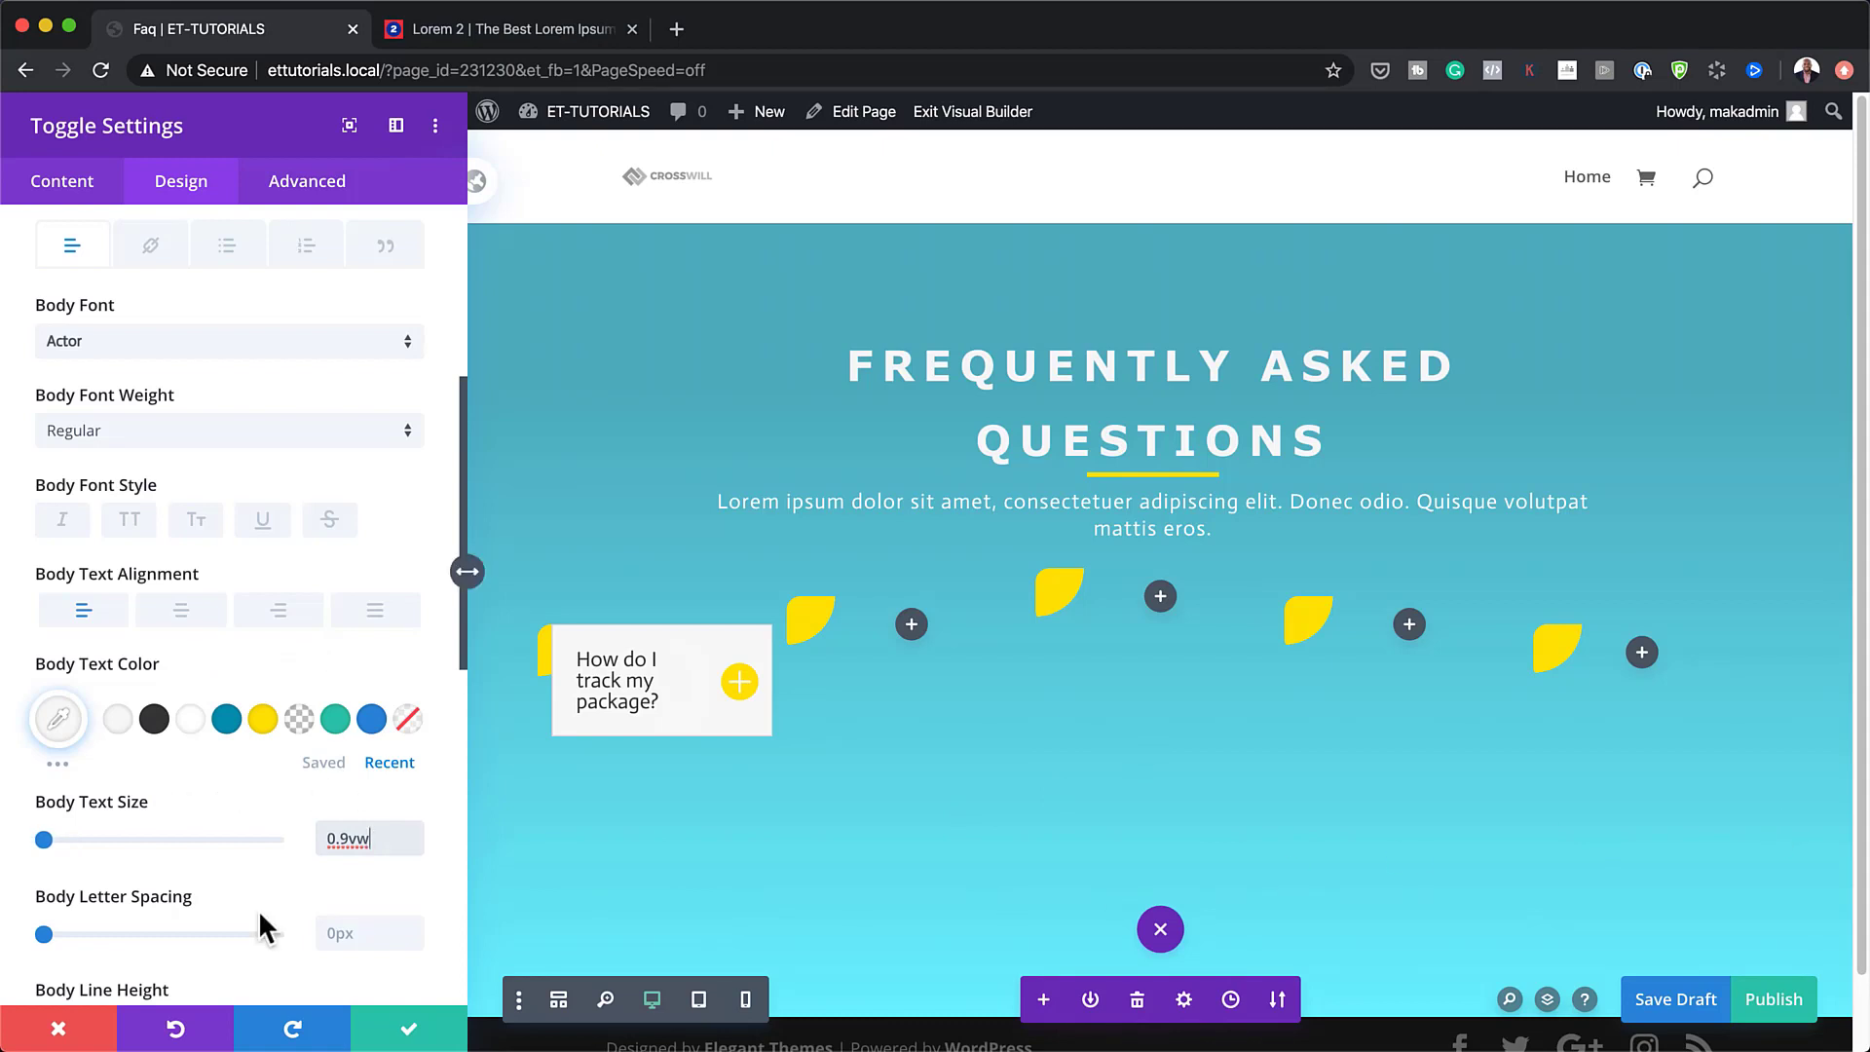
{"action": "scroll", "coordinate": [259, 909], "scroll_direction": "down", "scroll_amount": 3}
{"action": "left_click", "coordinate": [415, 855]}
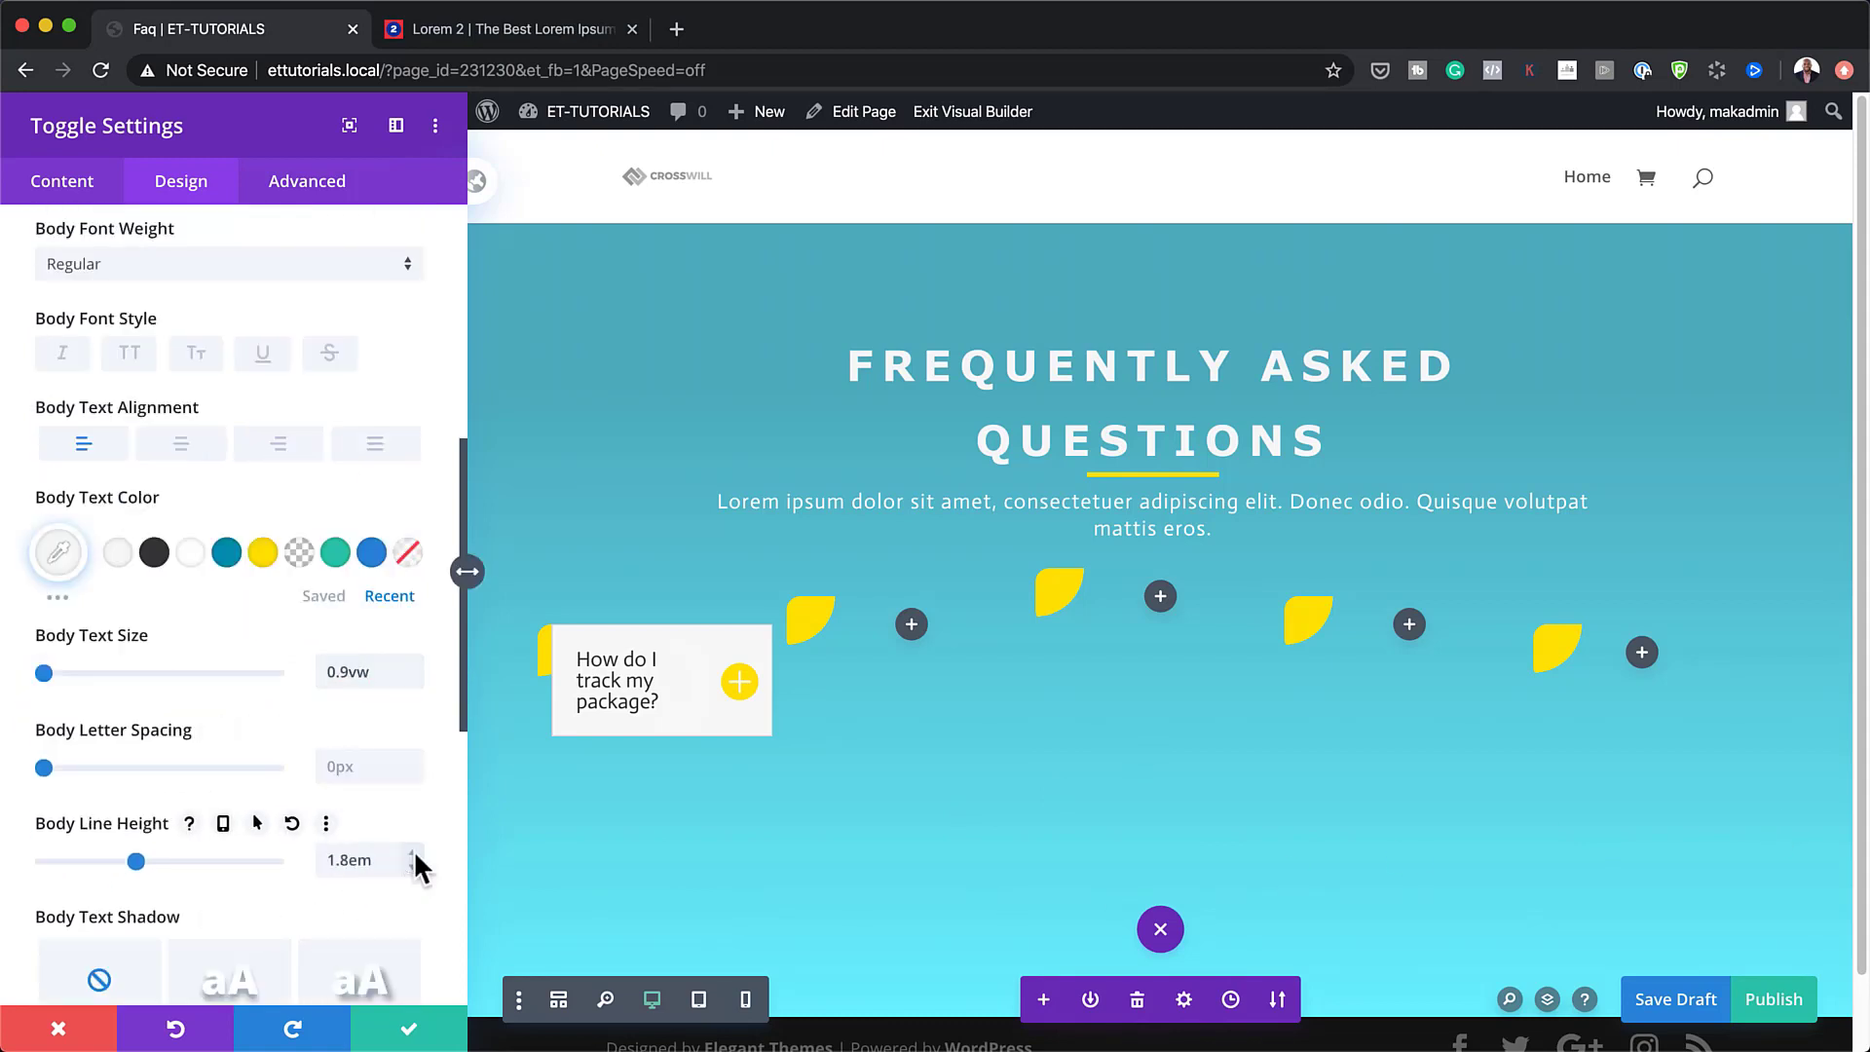
Set the toggle's top margin to 1vw.
{"action": "scroll", "coordinate": [290, 836], "scroll_direction": "down", "scroll_amount": 10}
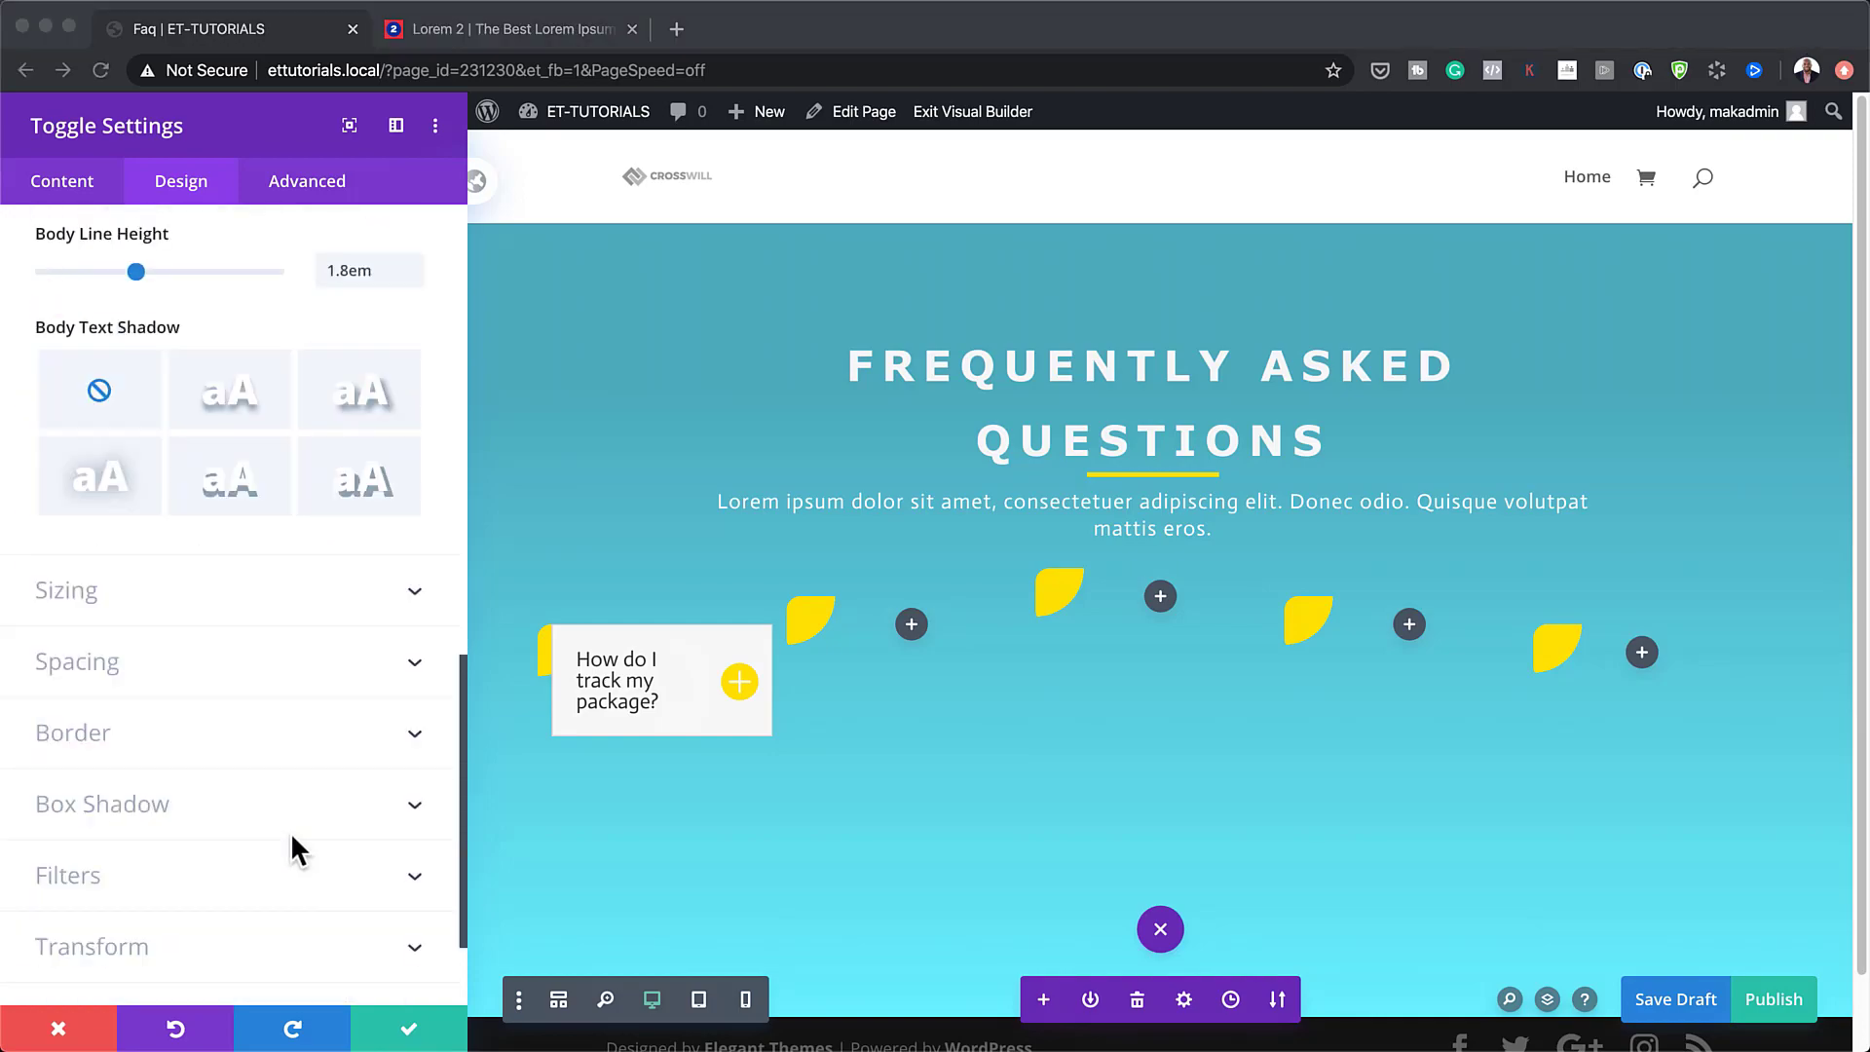
{"action": "left_click", "coordinate": [82, 671]}
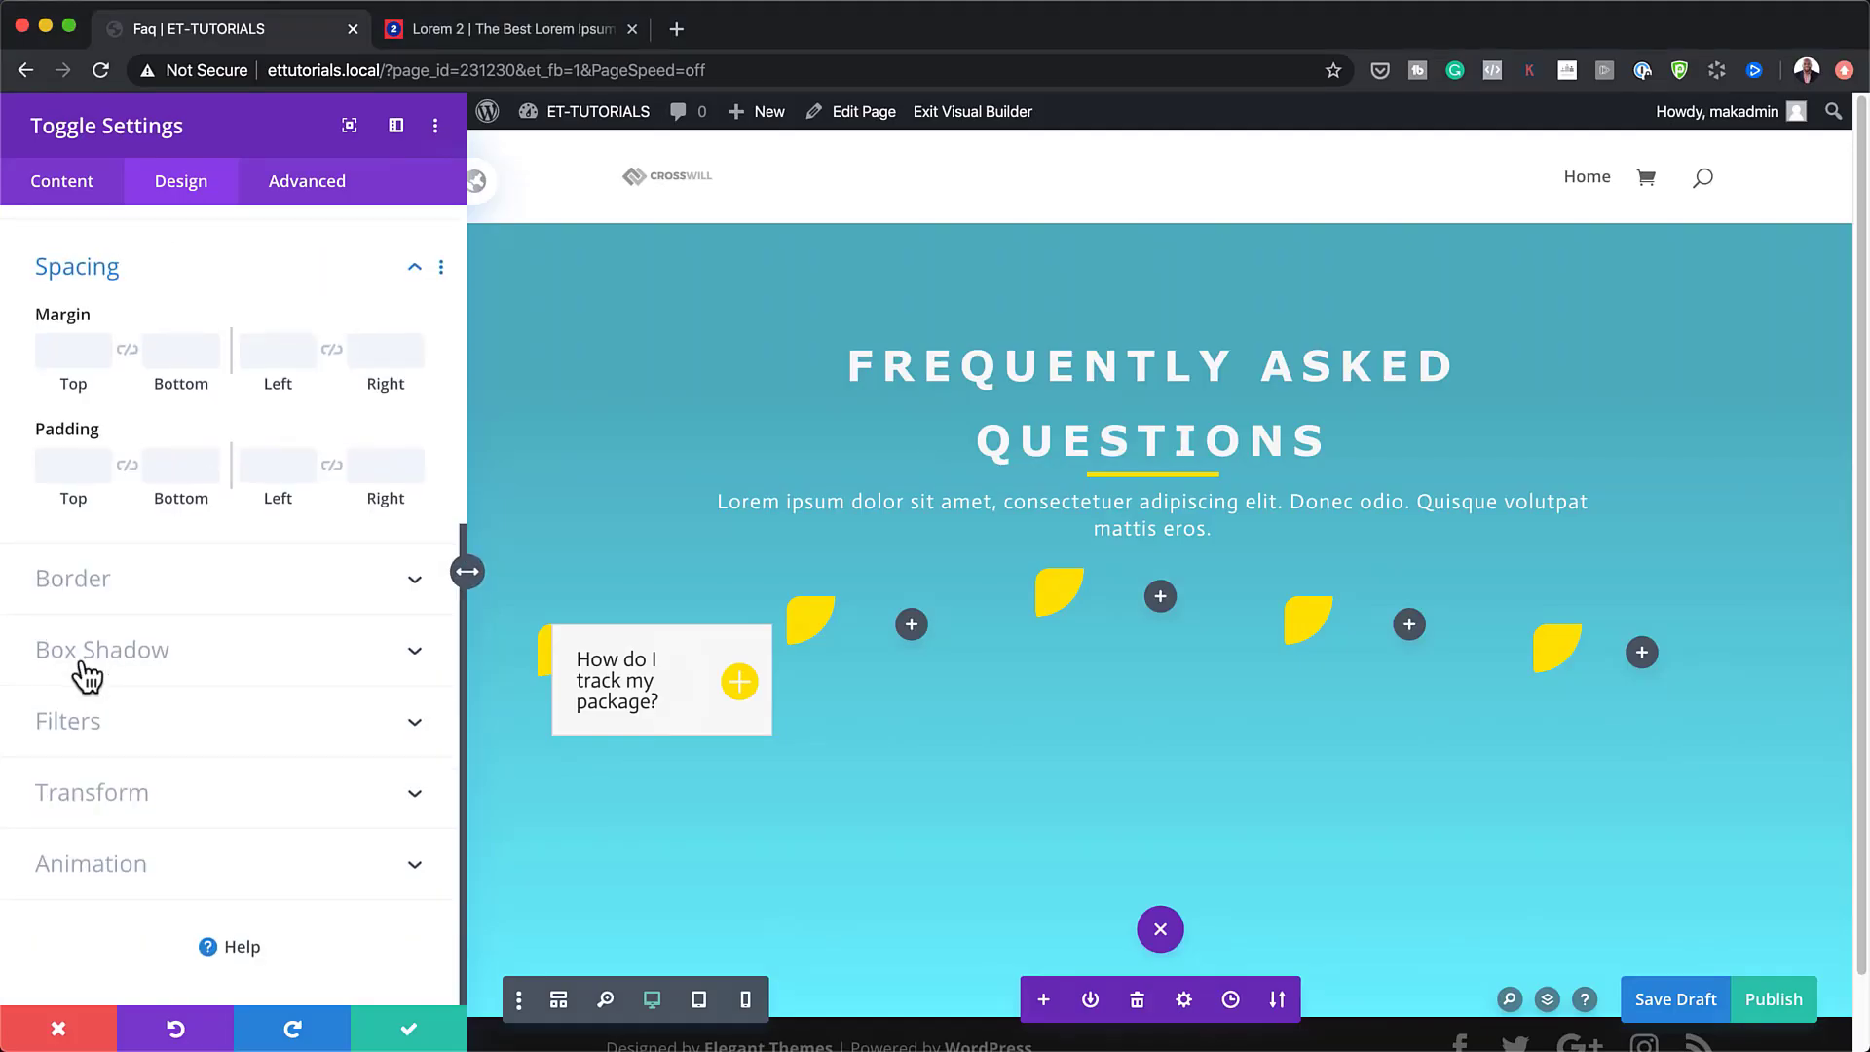
{"action": "left_click", "coordinate": [82, 352]}
{"action": "type", "text": "1vw"}
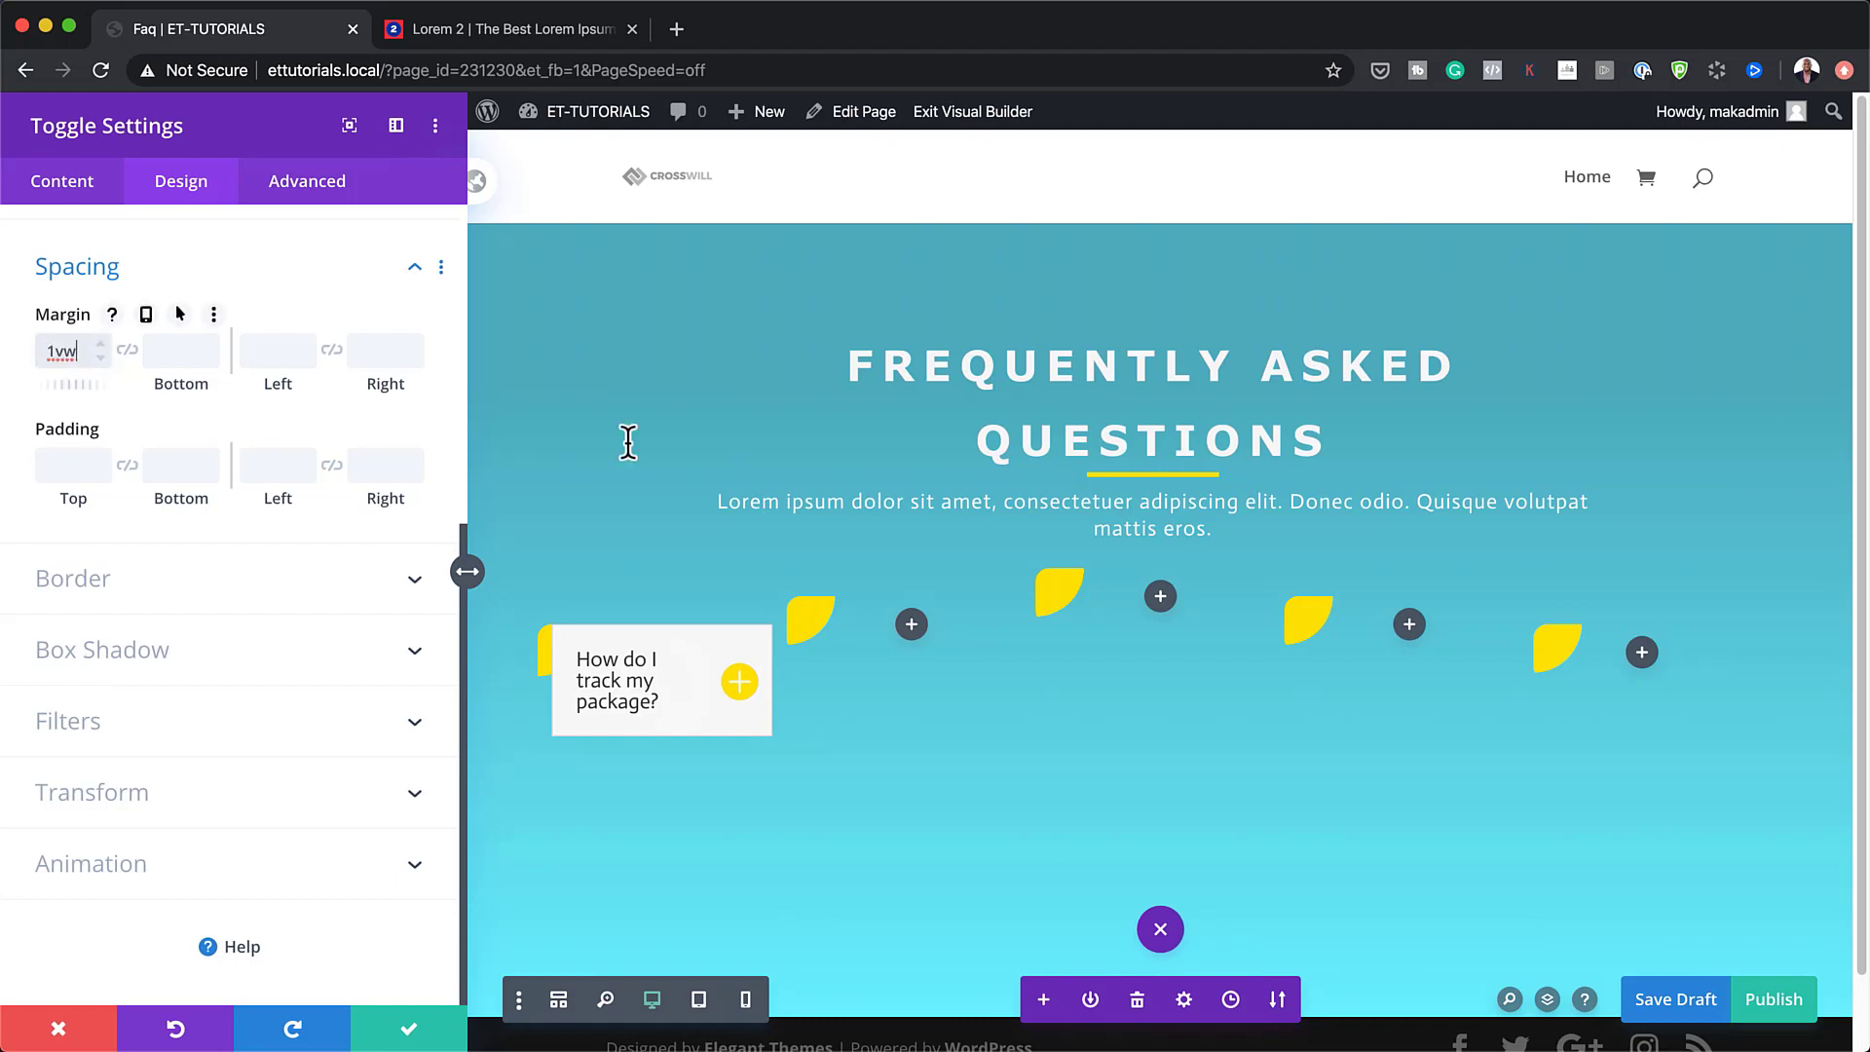
Set the toggle's padding to 2vw on all four sides, linking top with bottom and left with right.
{"action": "left_click", "coordinate": [67, 461]}
{"action": "type", "text": "2vw"}
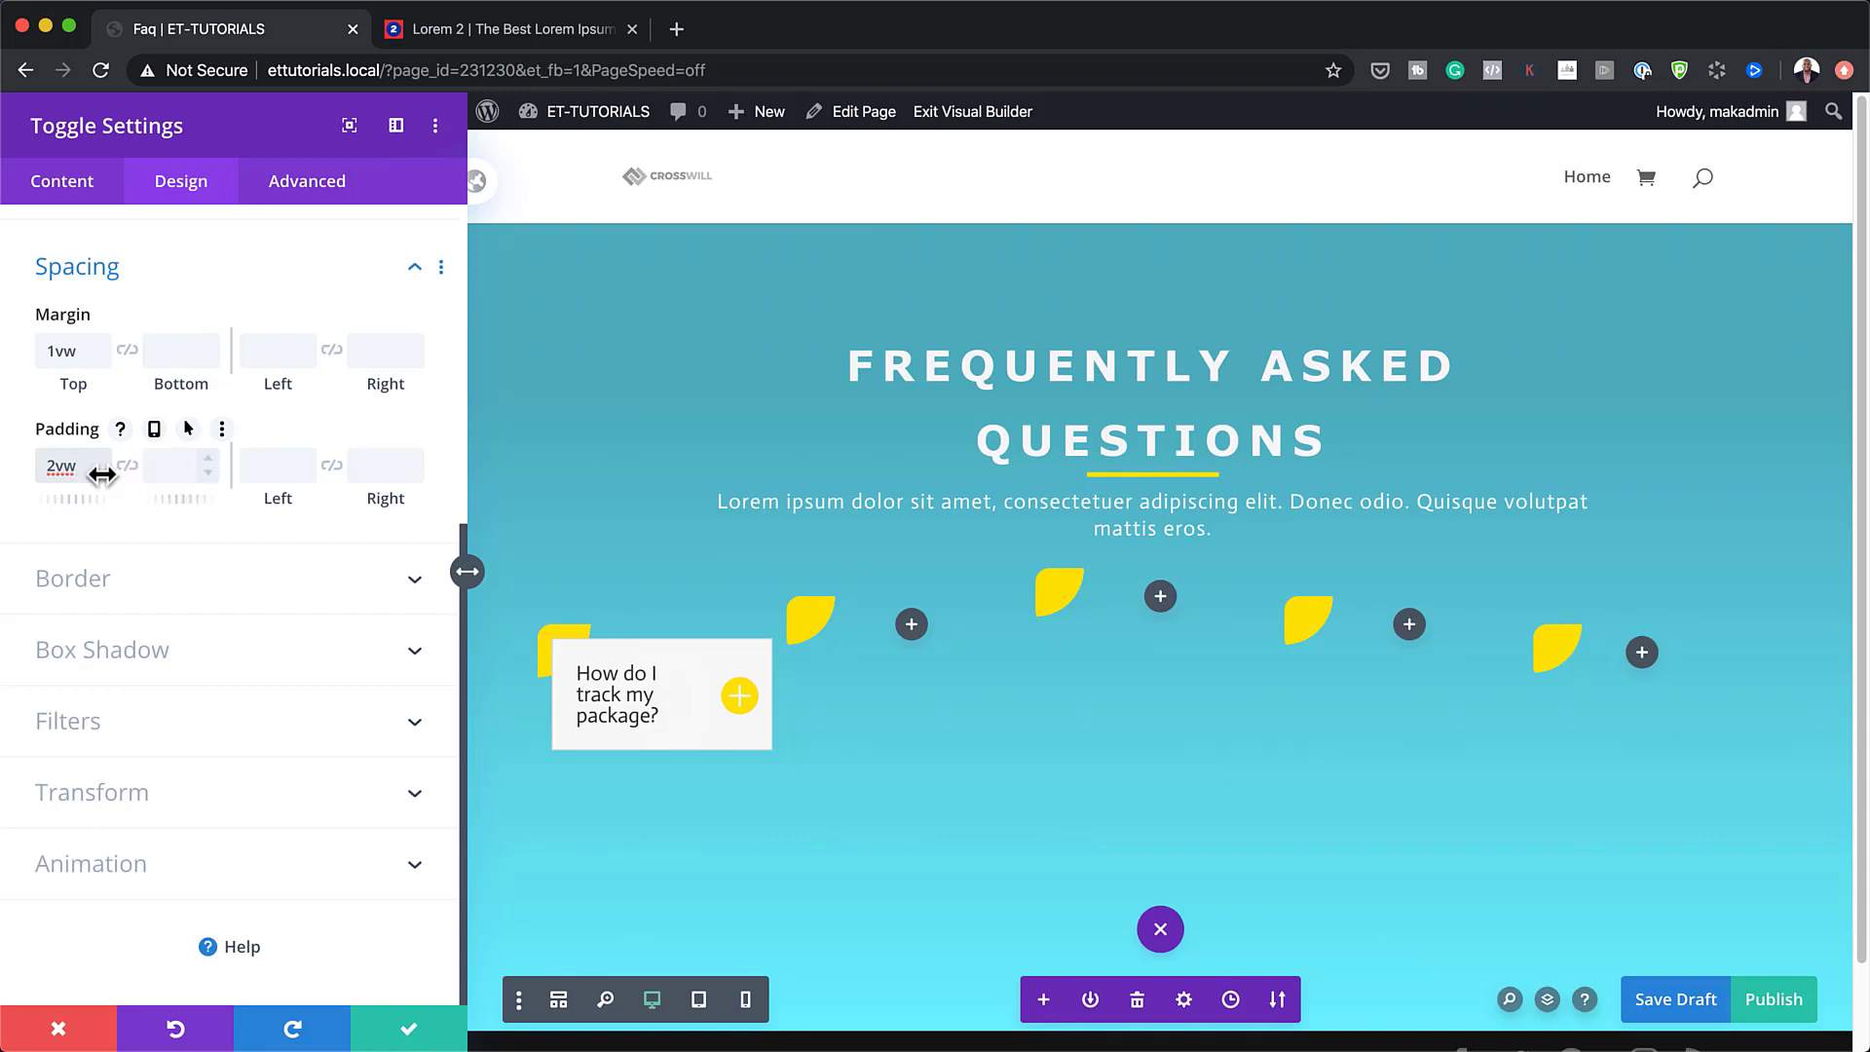
{"action": "left_click", "coordinate": [125, 465]}
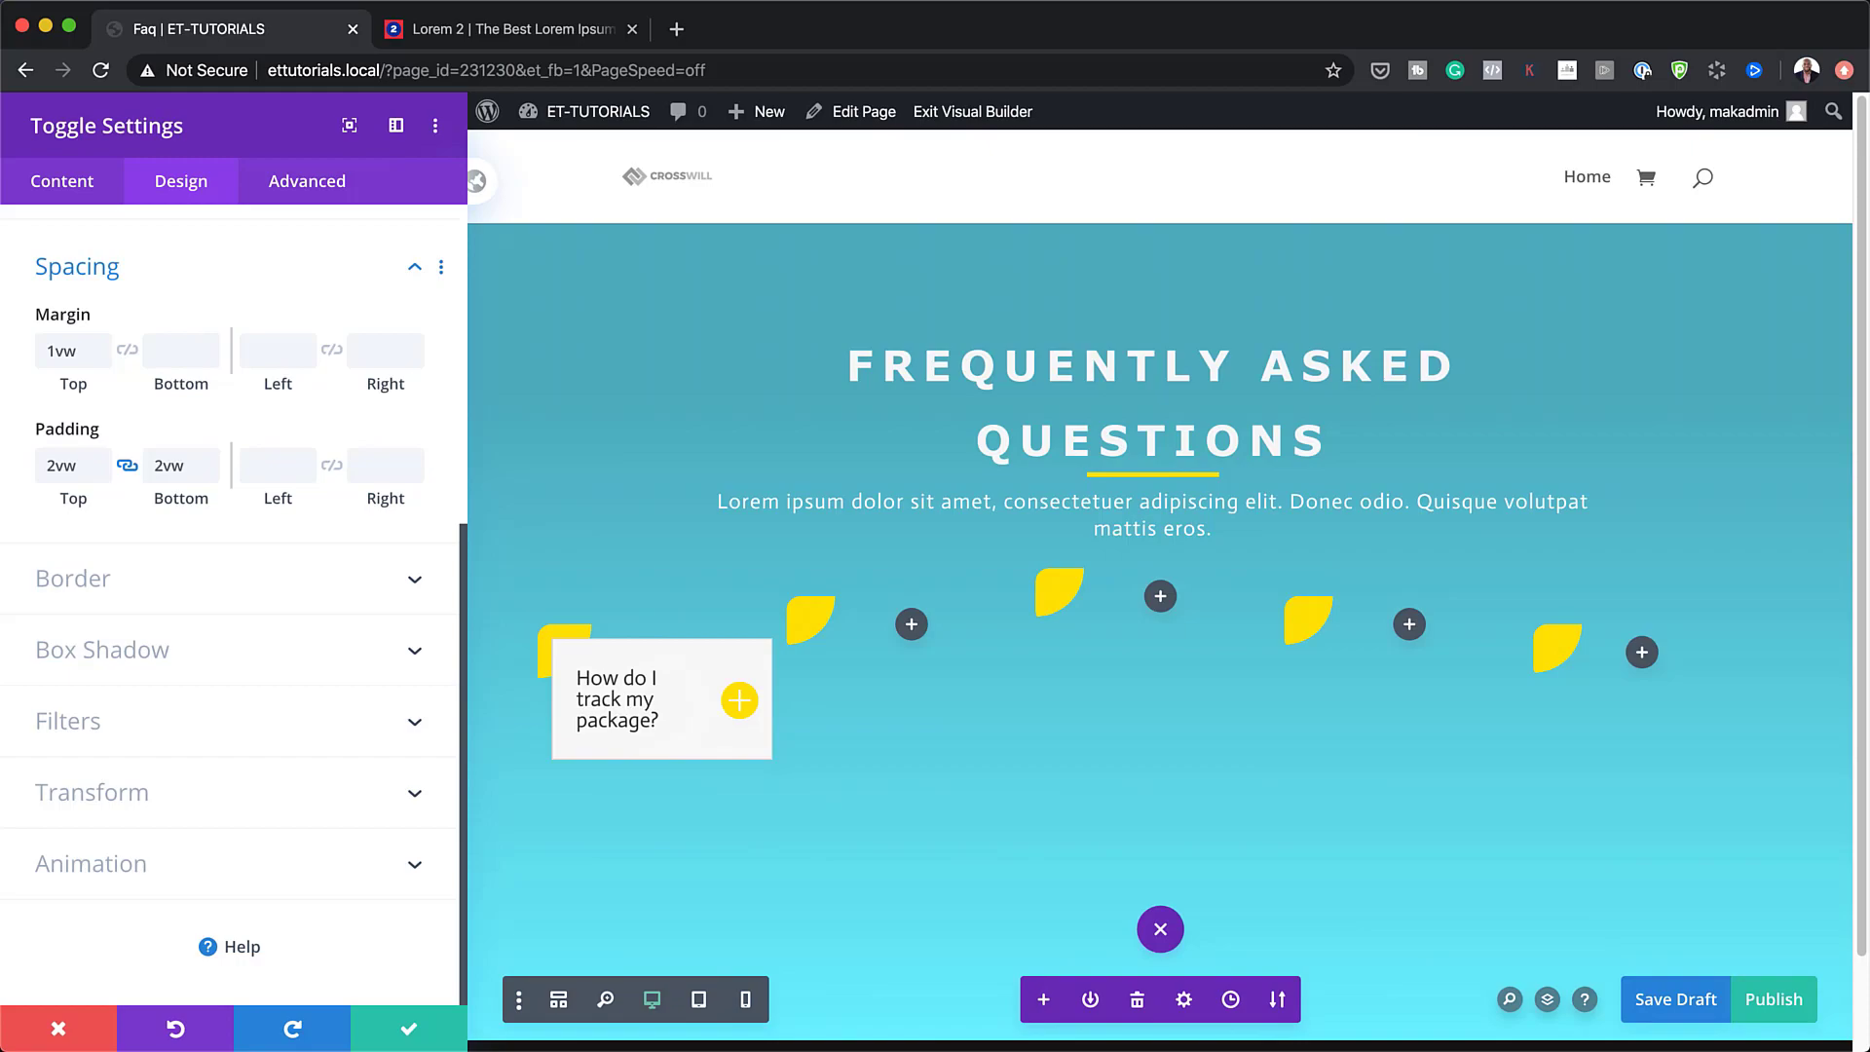
{"action": "key", "text": "super+Tab"}
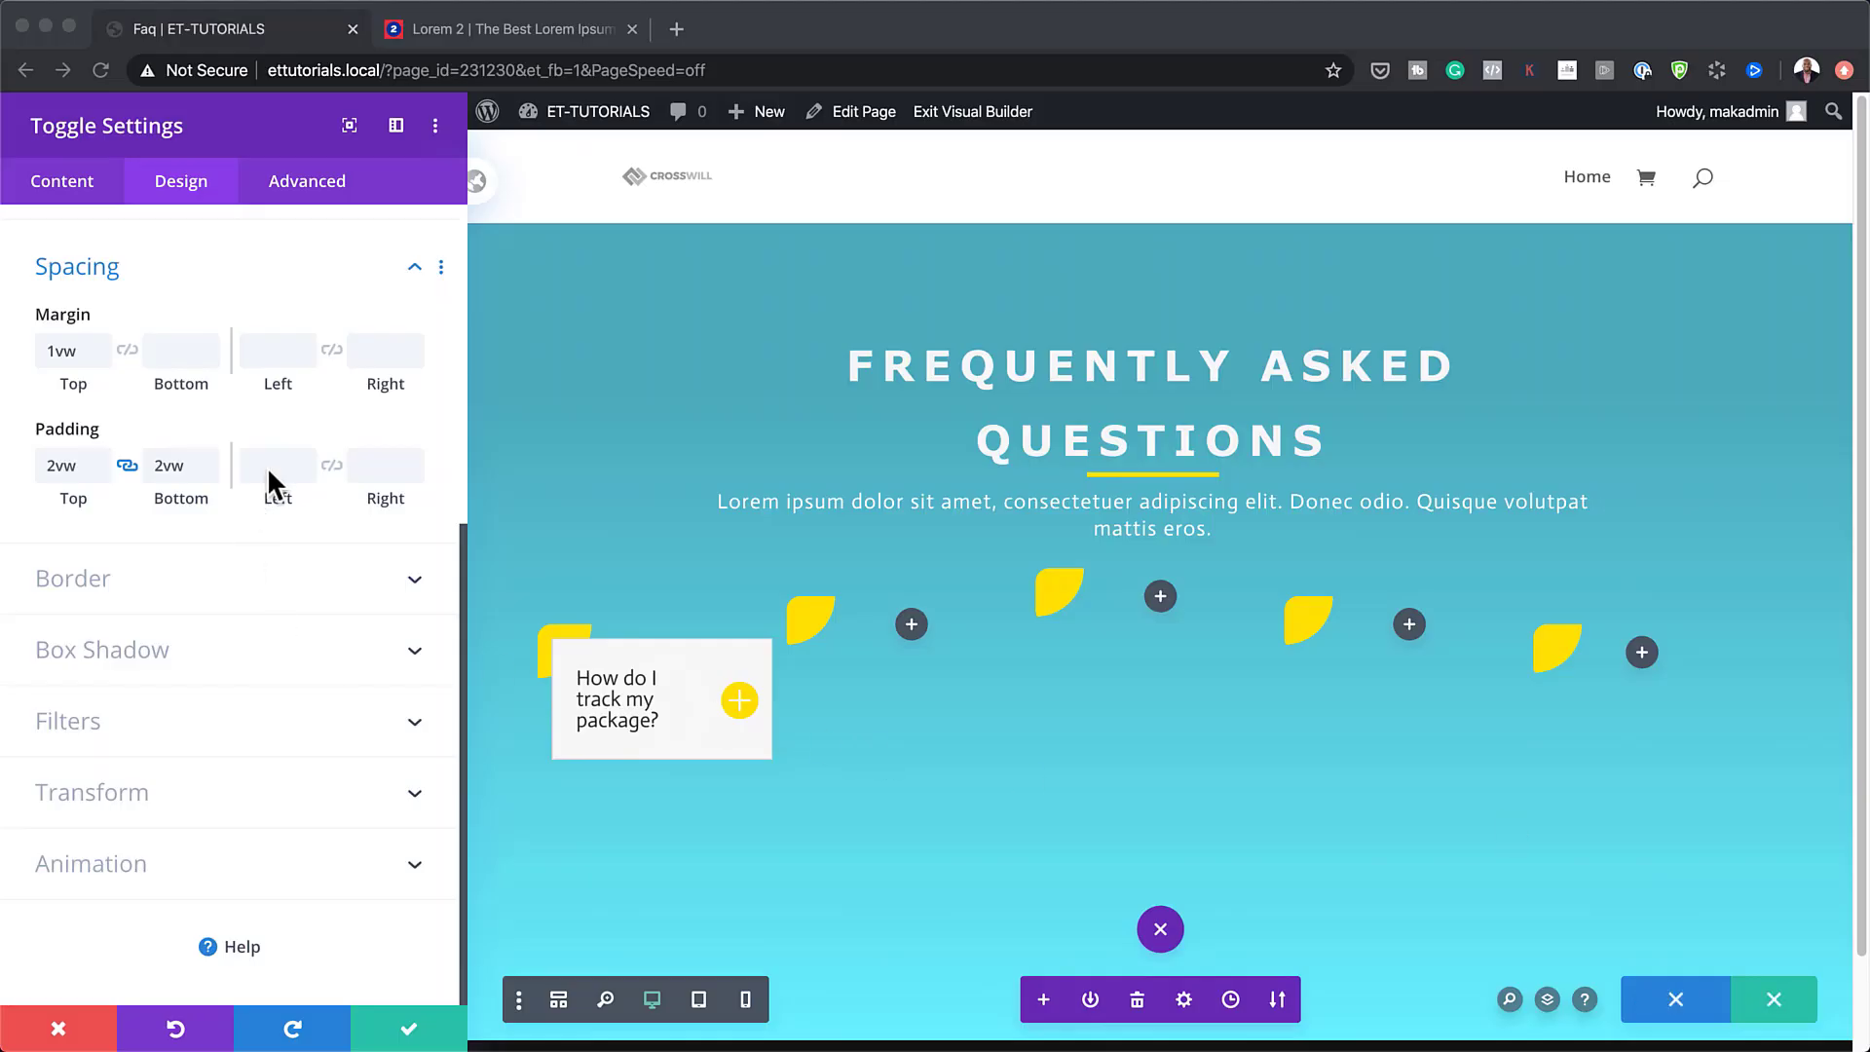
{"action": "left_click", "coordinate": [267, 466]}
{"action": "type", "text": "2vw"}
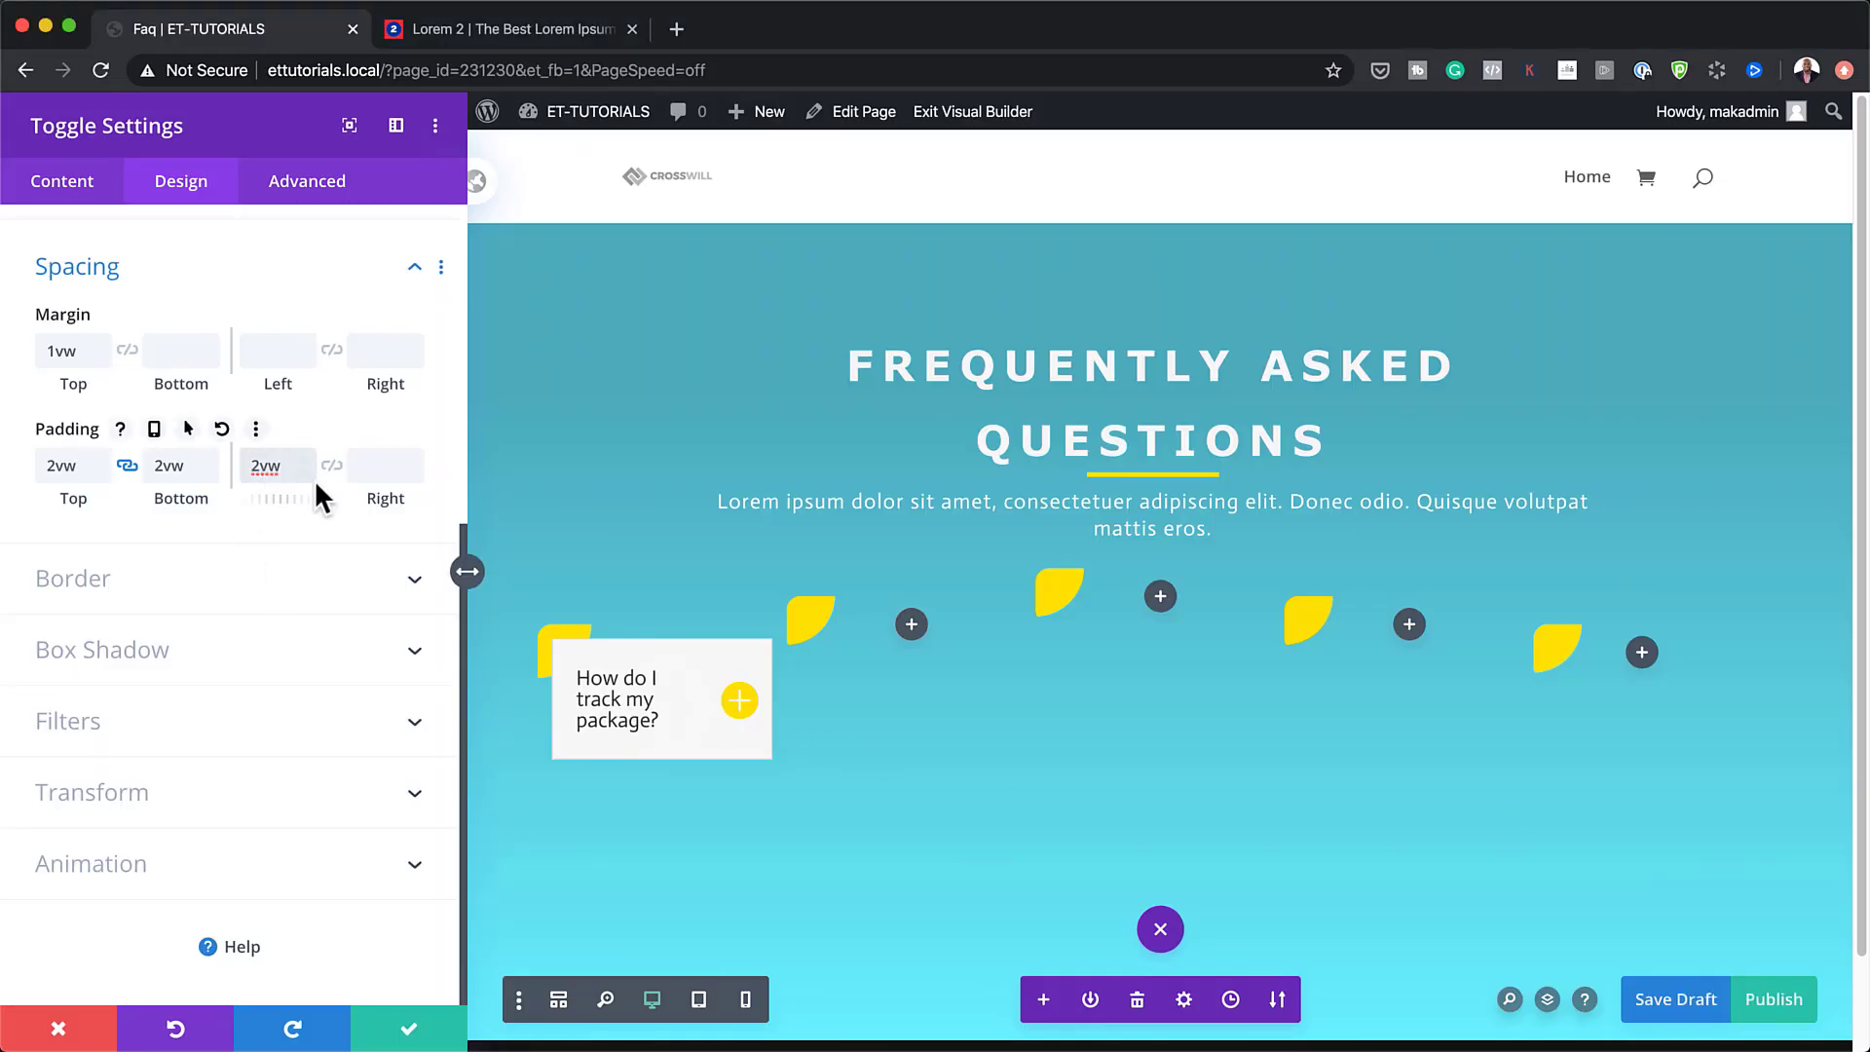
{"action": "left_click", "coordinate": [332, 466]}
{"action": "key", "text": "super+Tab"}
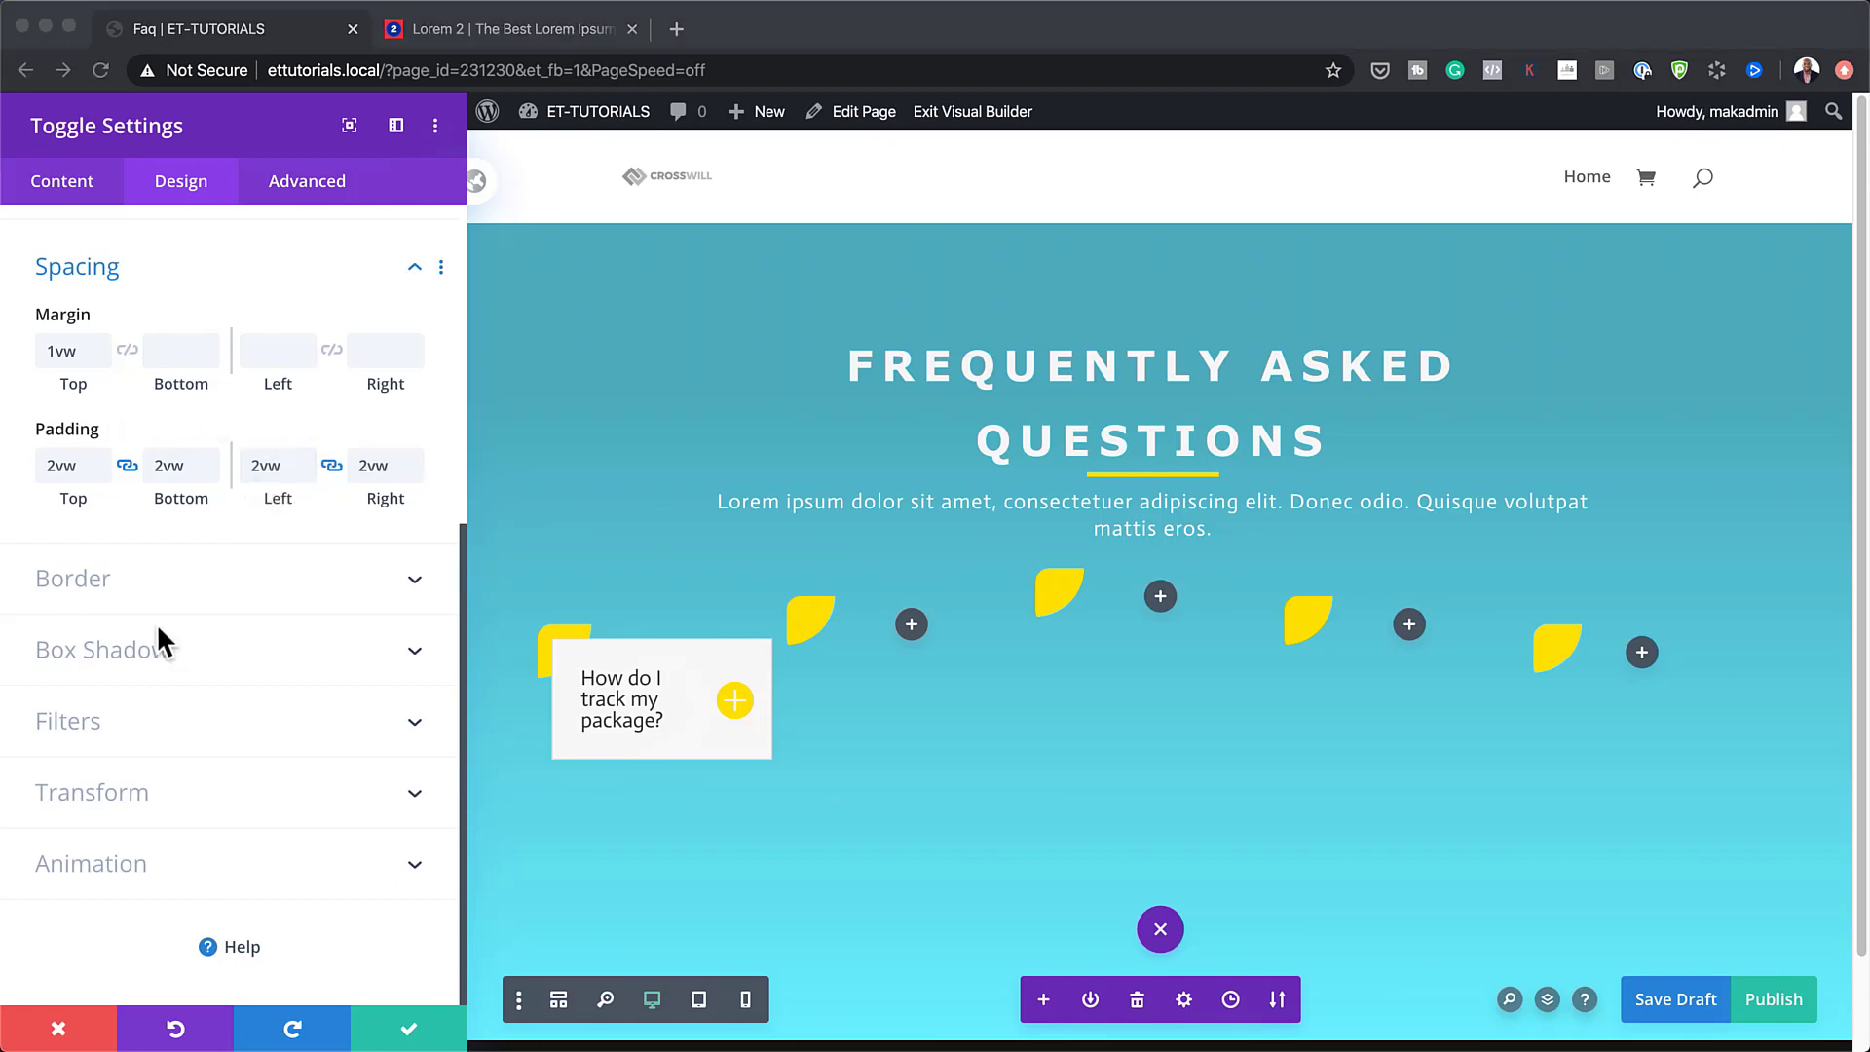
Round all four corners of the toggle's border by 1vw.
{"action": "left_click", "coordinate": [64, 587]}
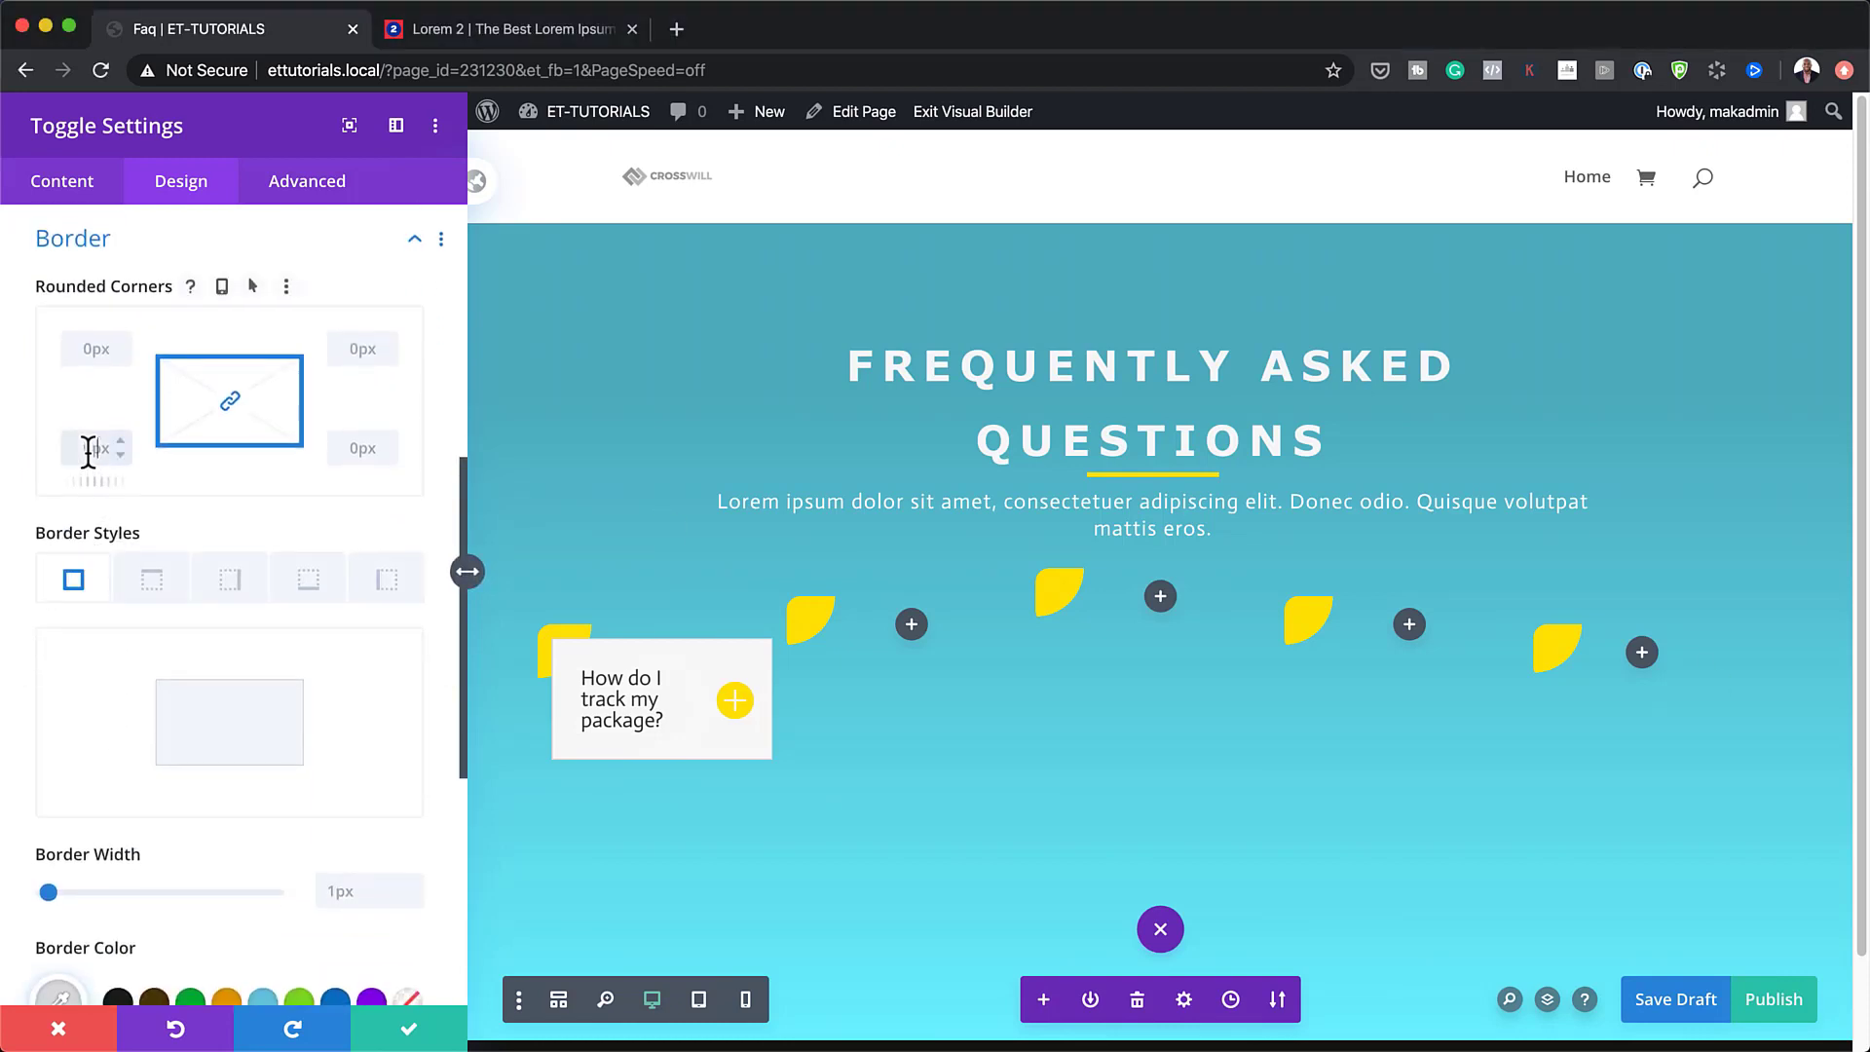
{"action": "type", "text": "1vw"}
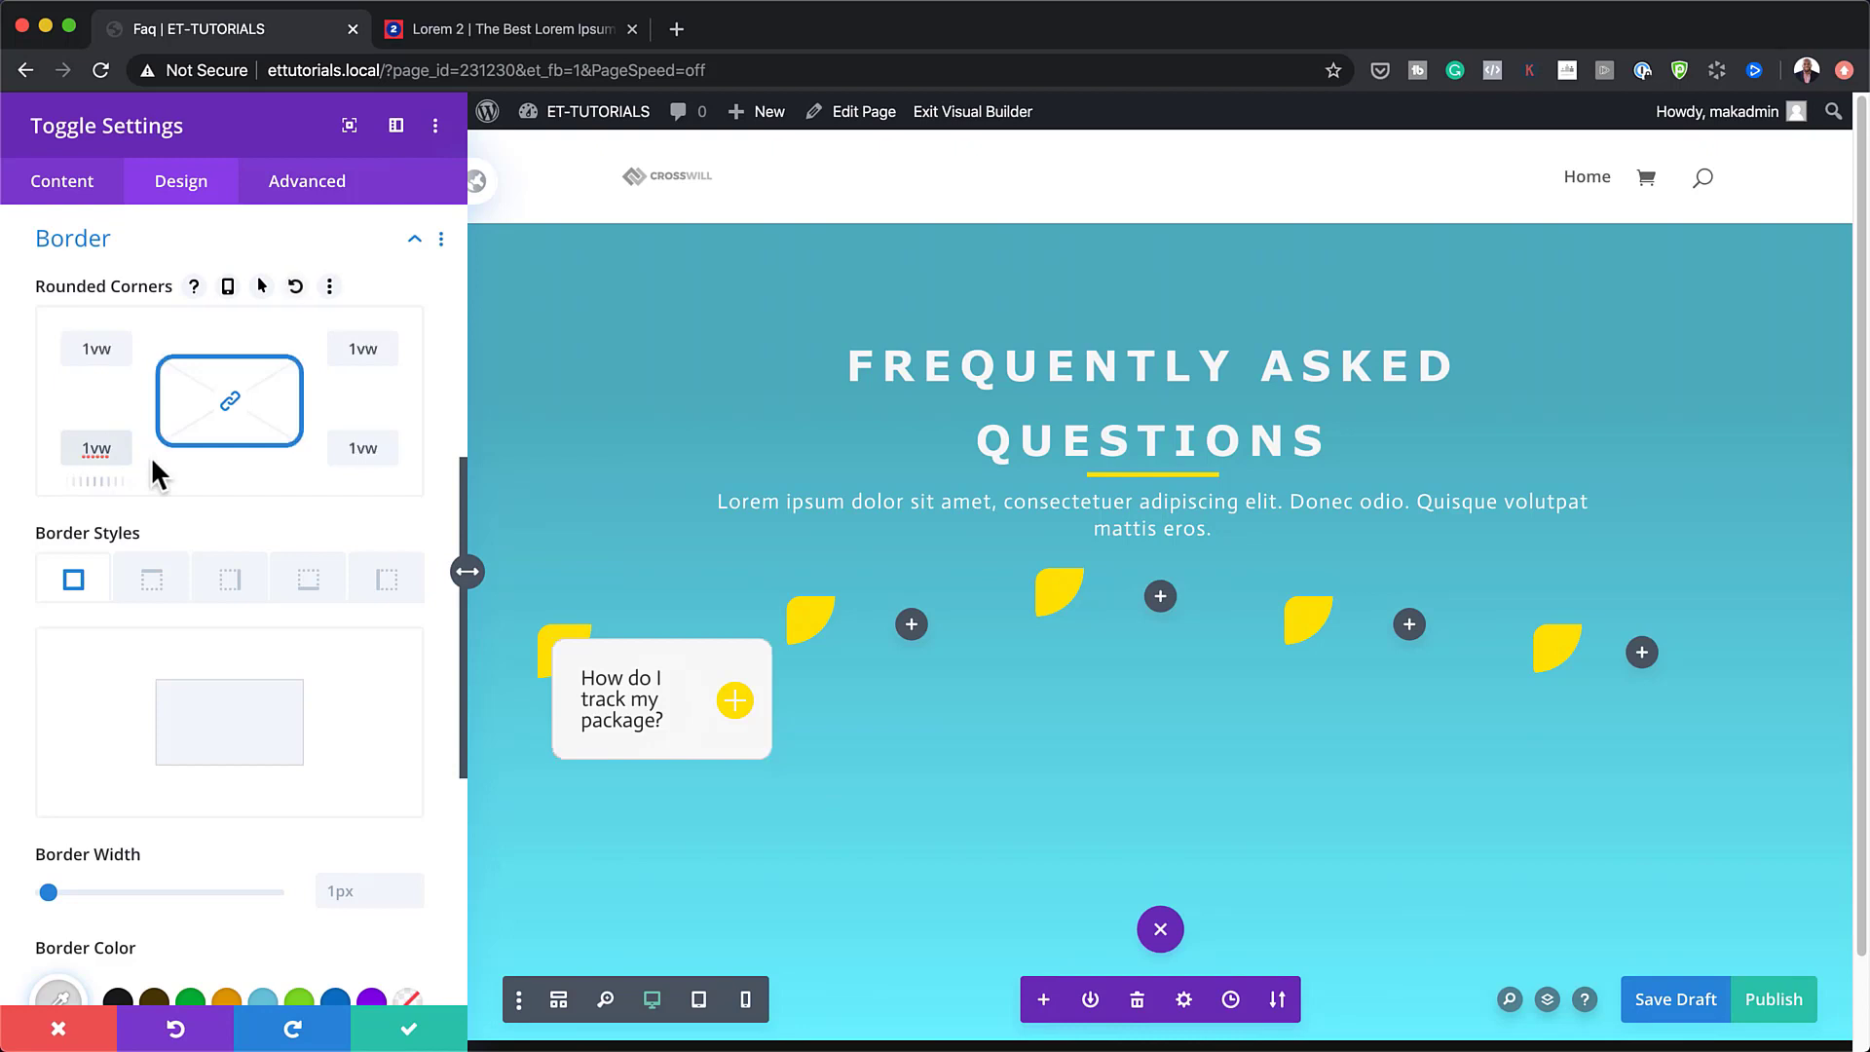
{"action": "scroll", "coordinate": [260, 769], "scroll_direction": "down", "scroll_amount": 5}
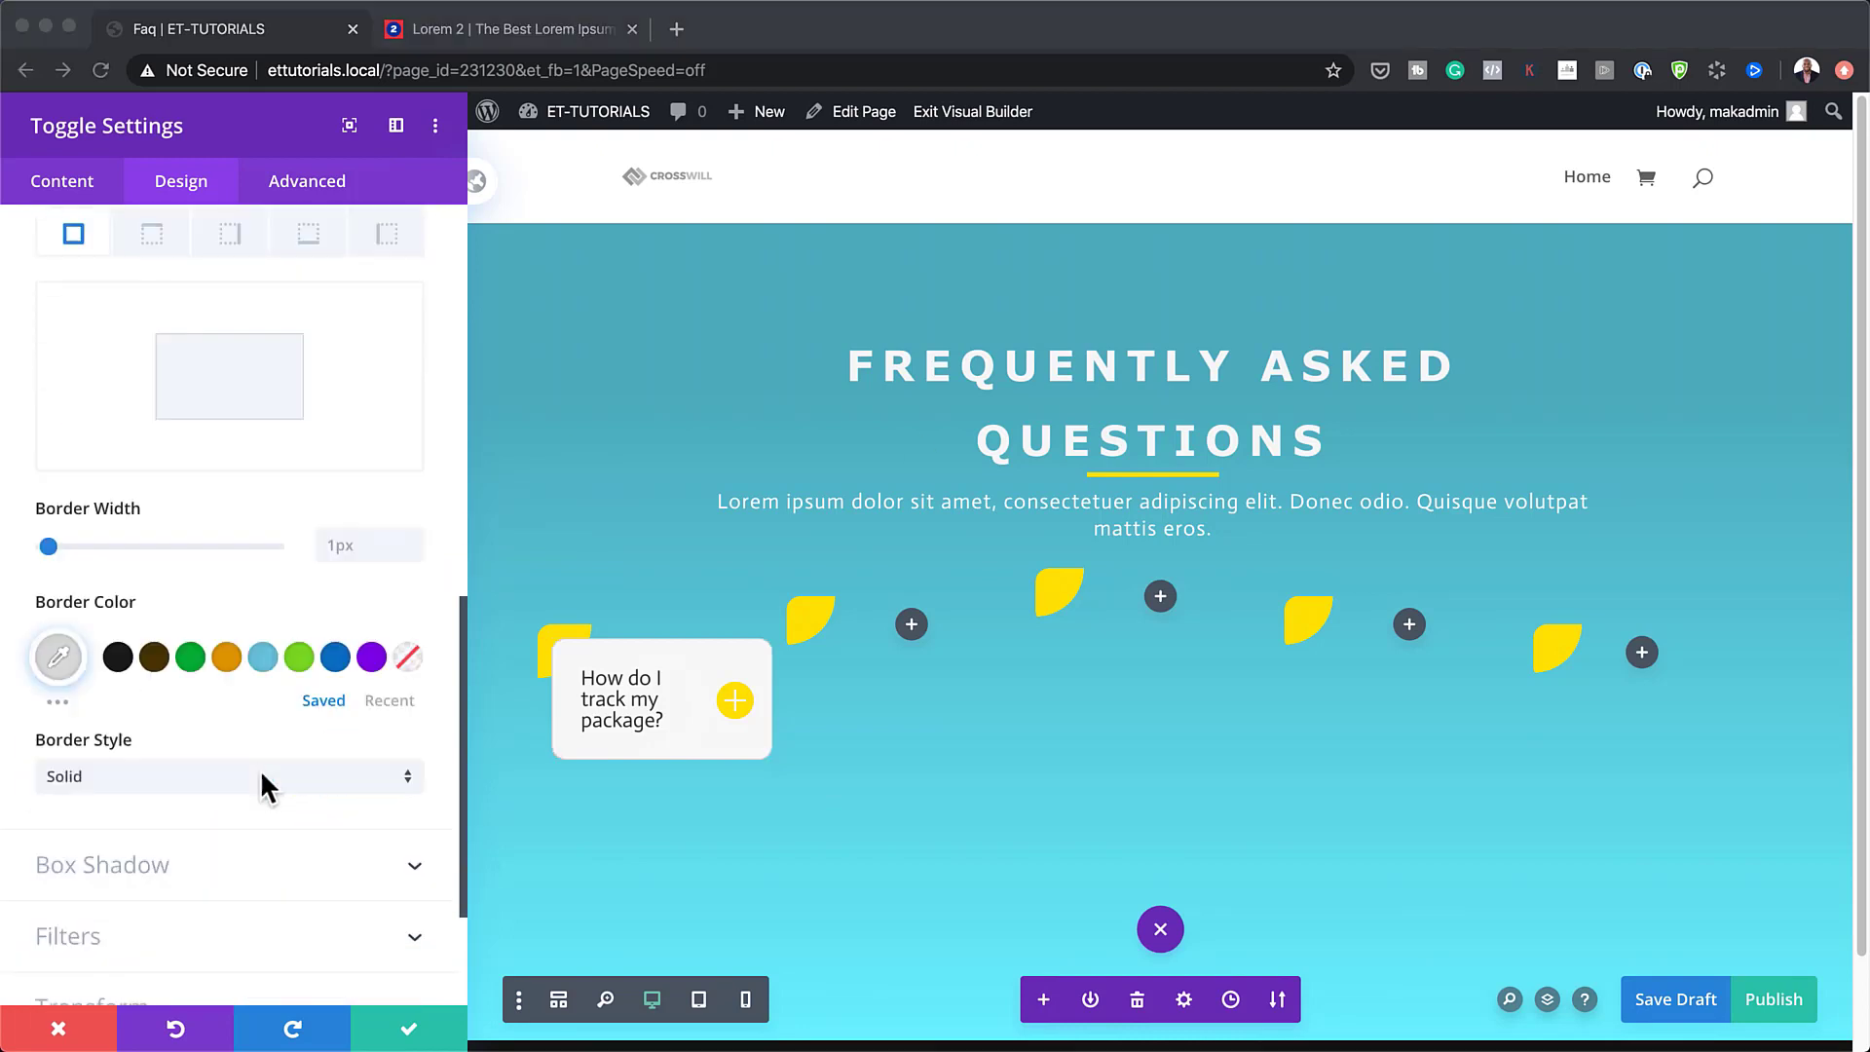
Give the toggle the soft inner box shadow preset and set its spread strength to -4px.
{"action": "left_click", "coordinate": [143, 775]}
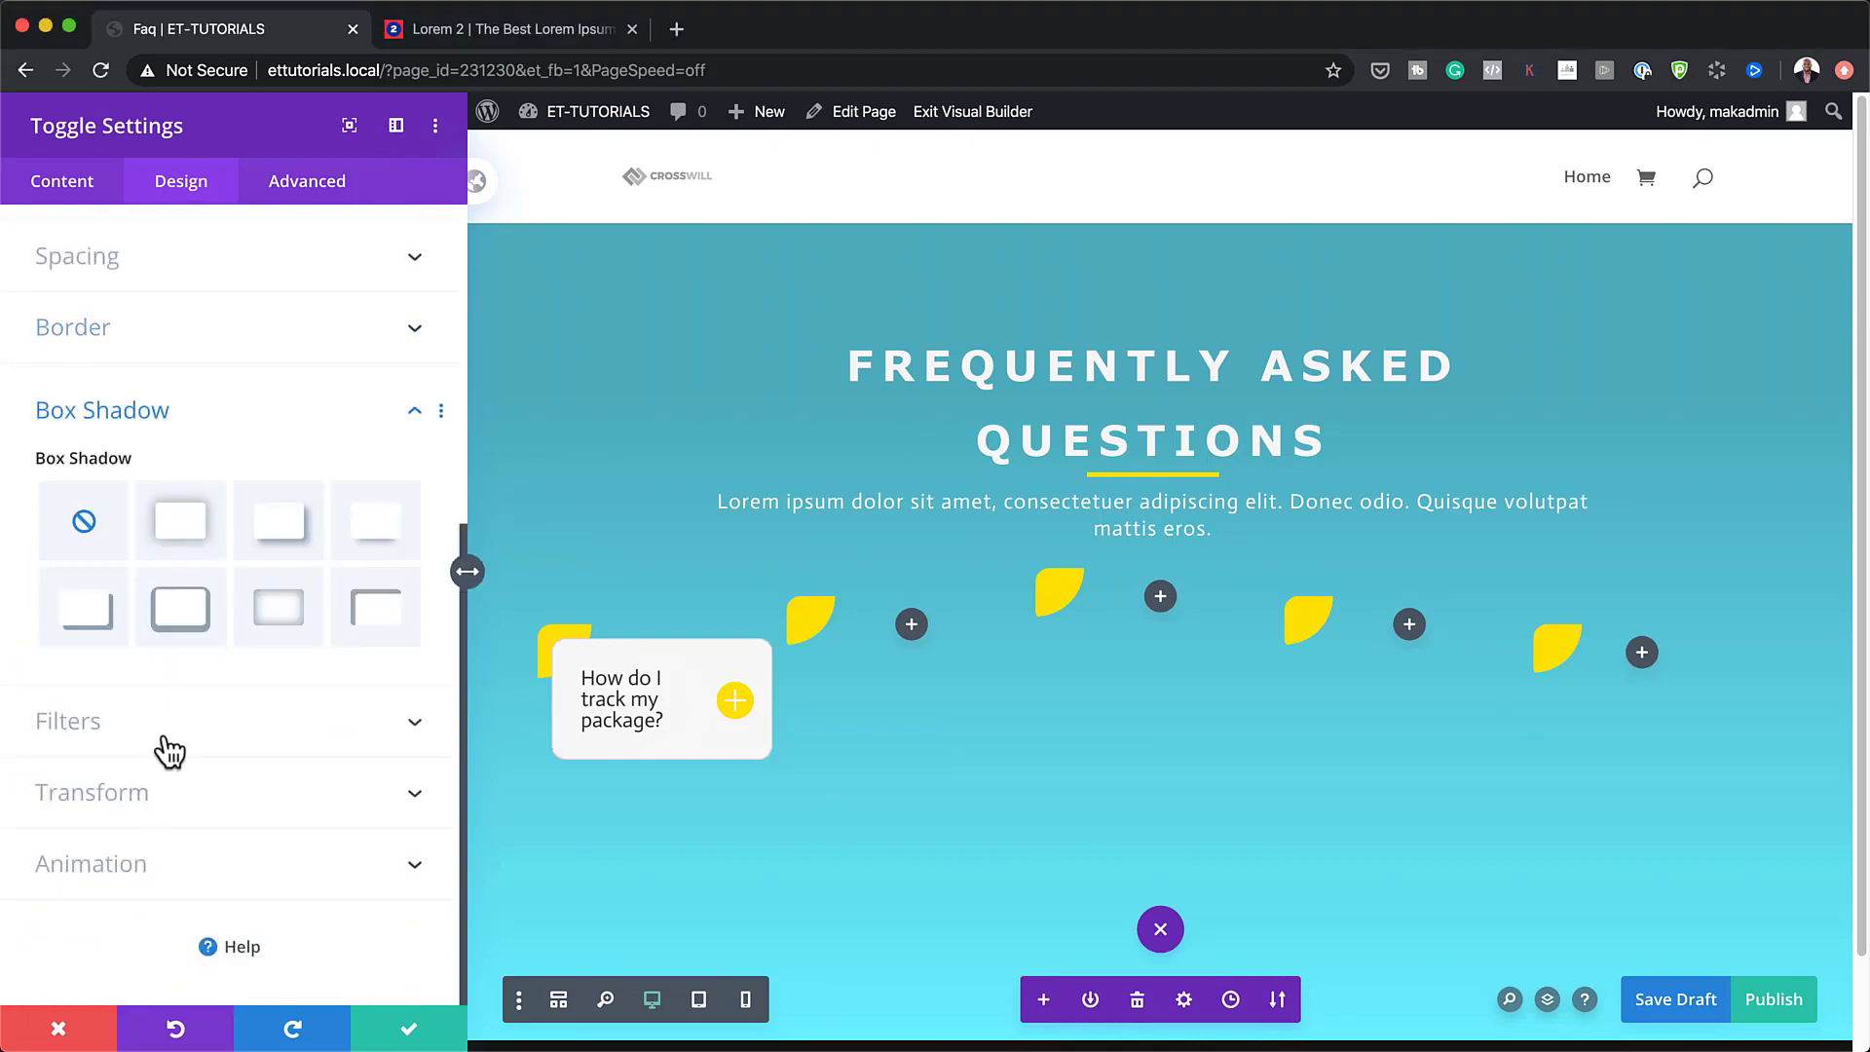
{"action": "left_click", "coordinate": [302, 621]}
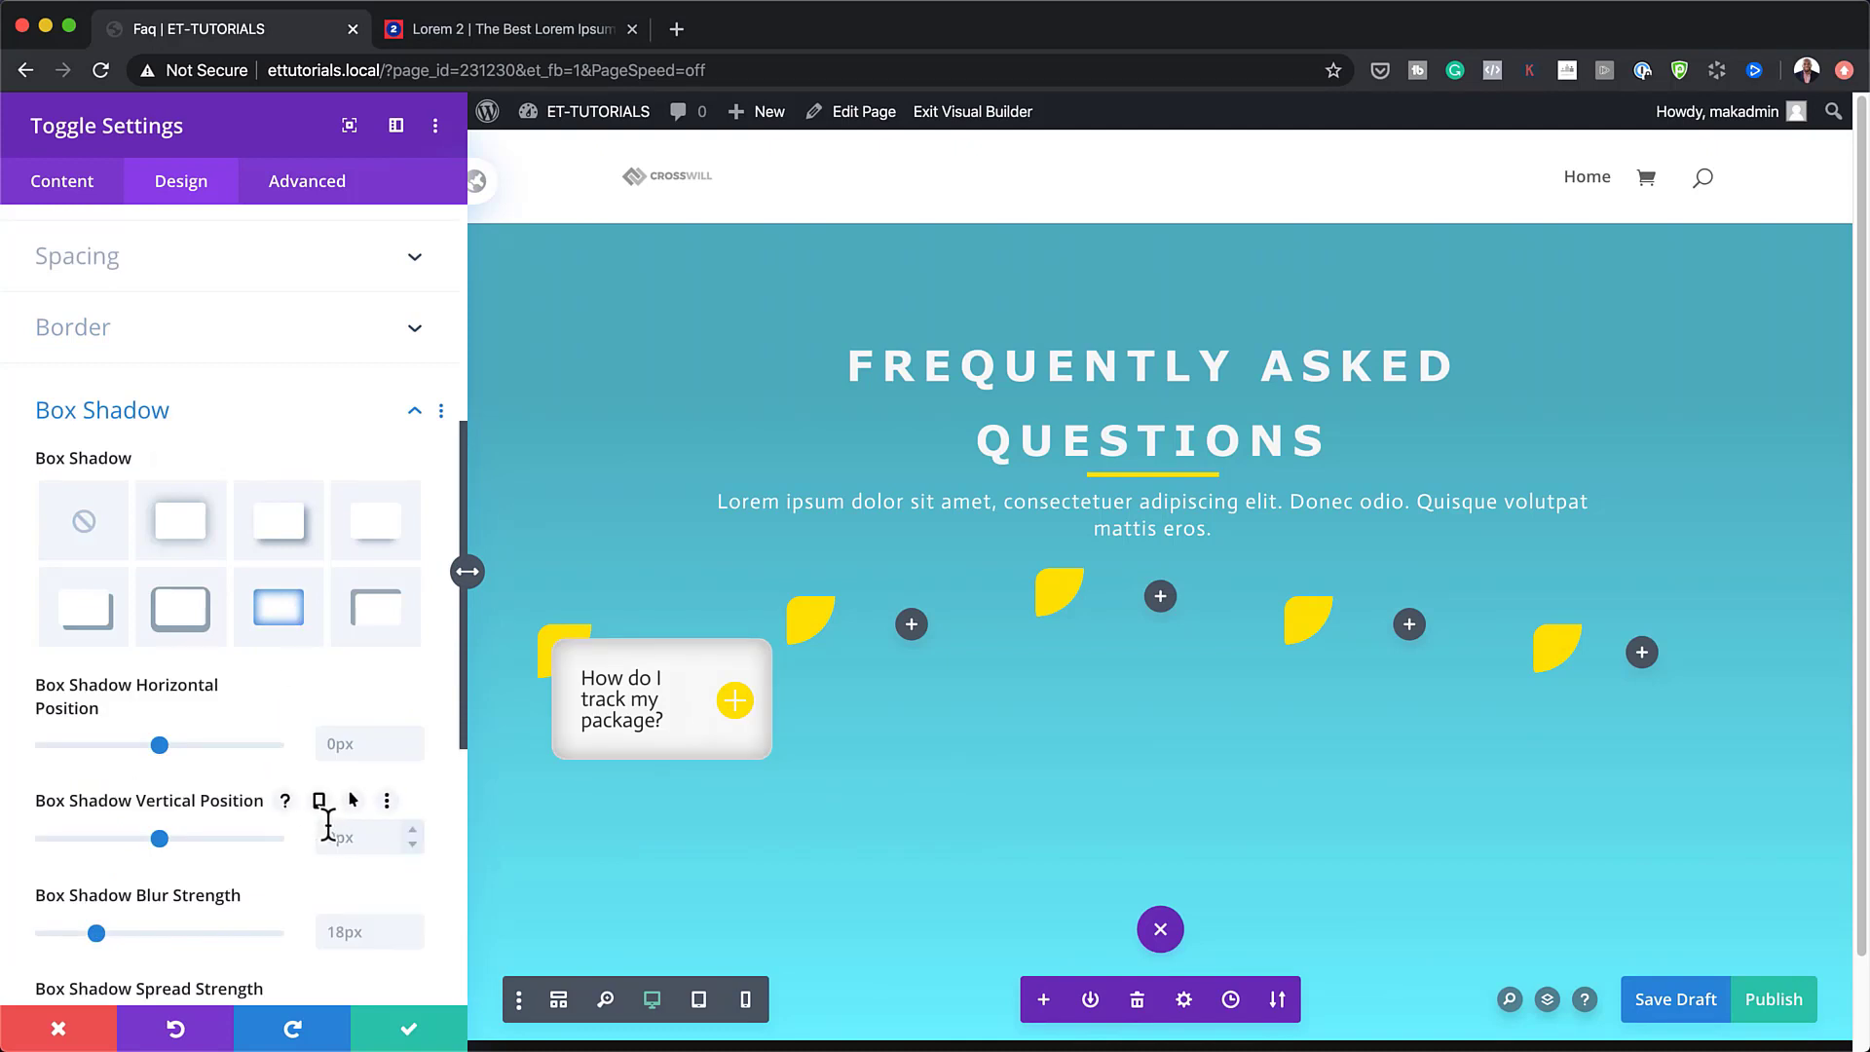
{"action": "scroll", "coordinate": [372, 836], "scroll_direction": "down", "scroll_amount": 1}
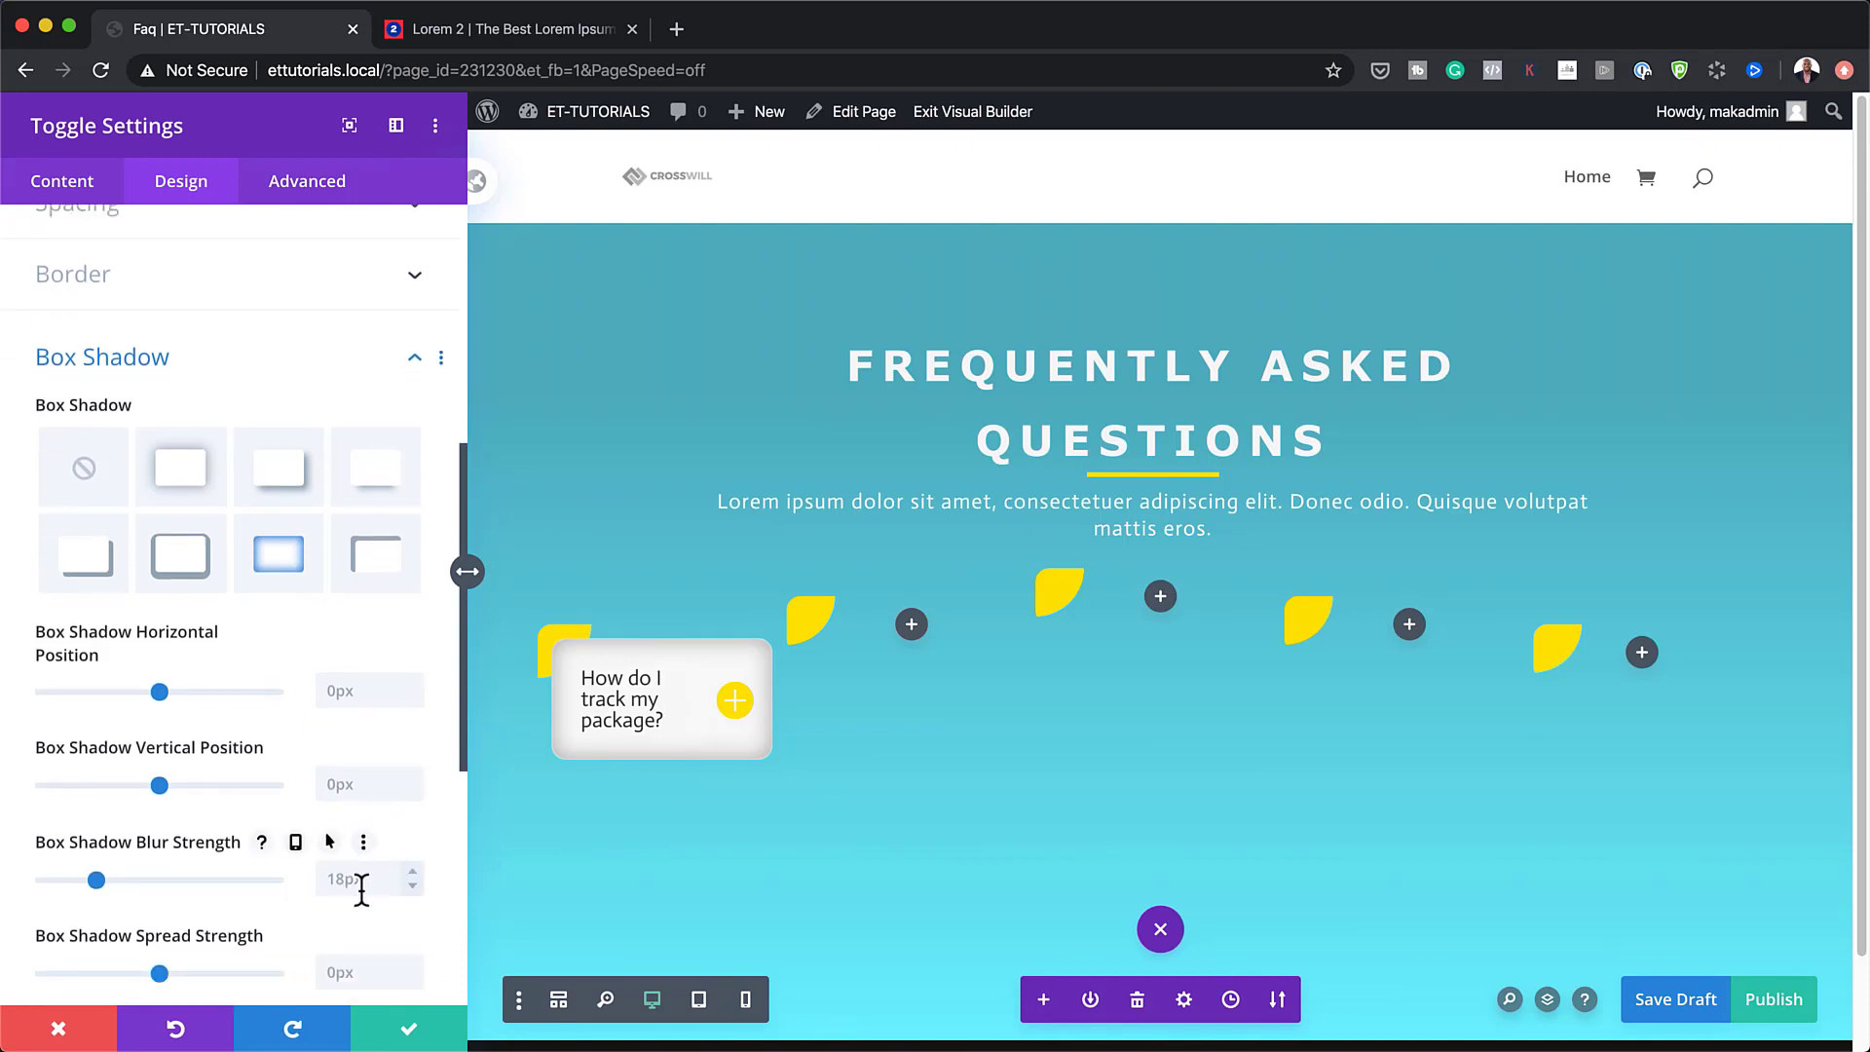
{"action": "scroll", "coordinate": [370, 877], "scroll_direction": "down", "scroll_amount": 1}
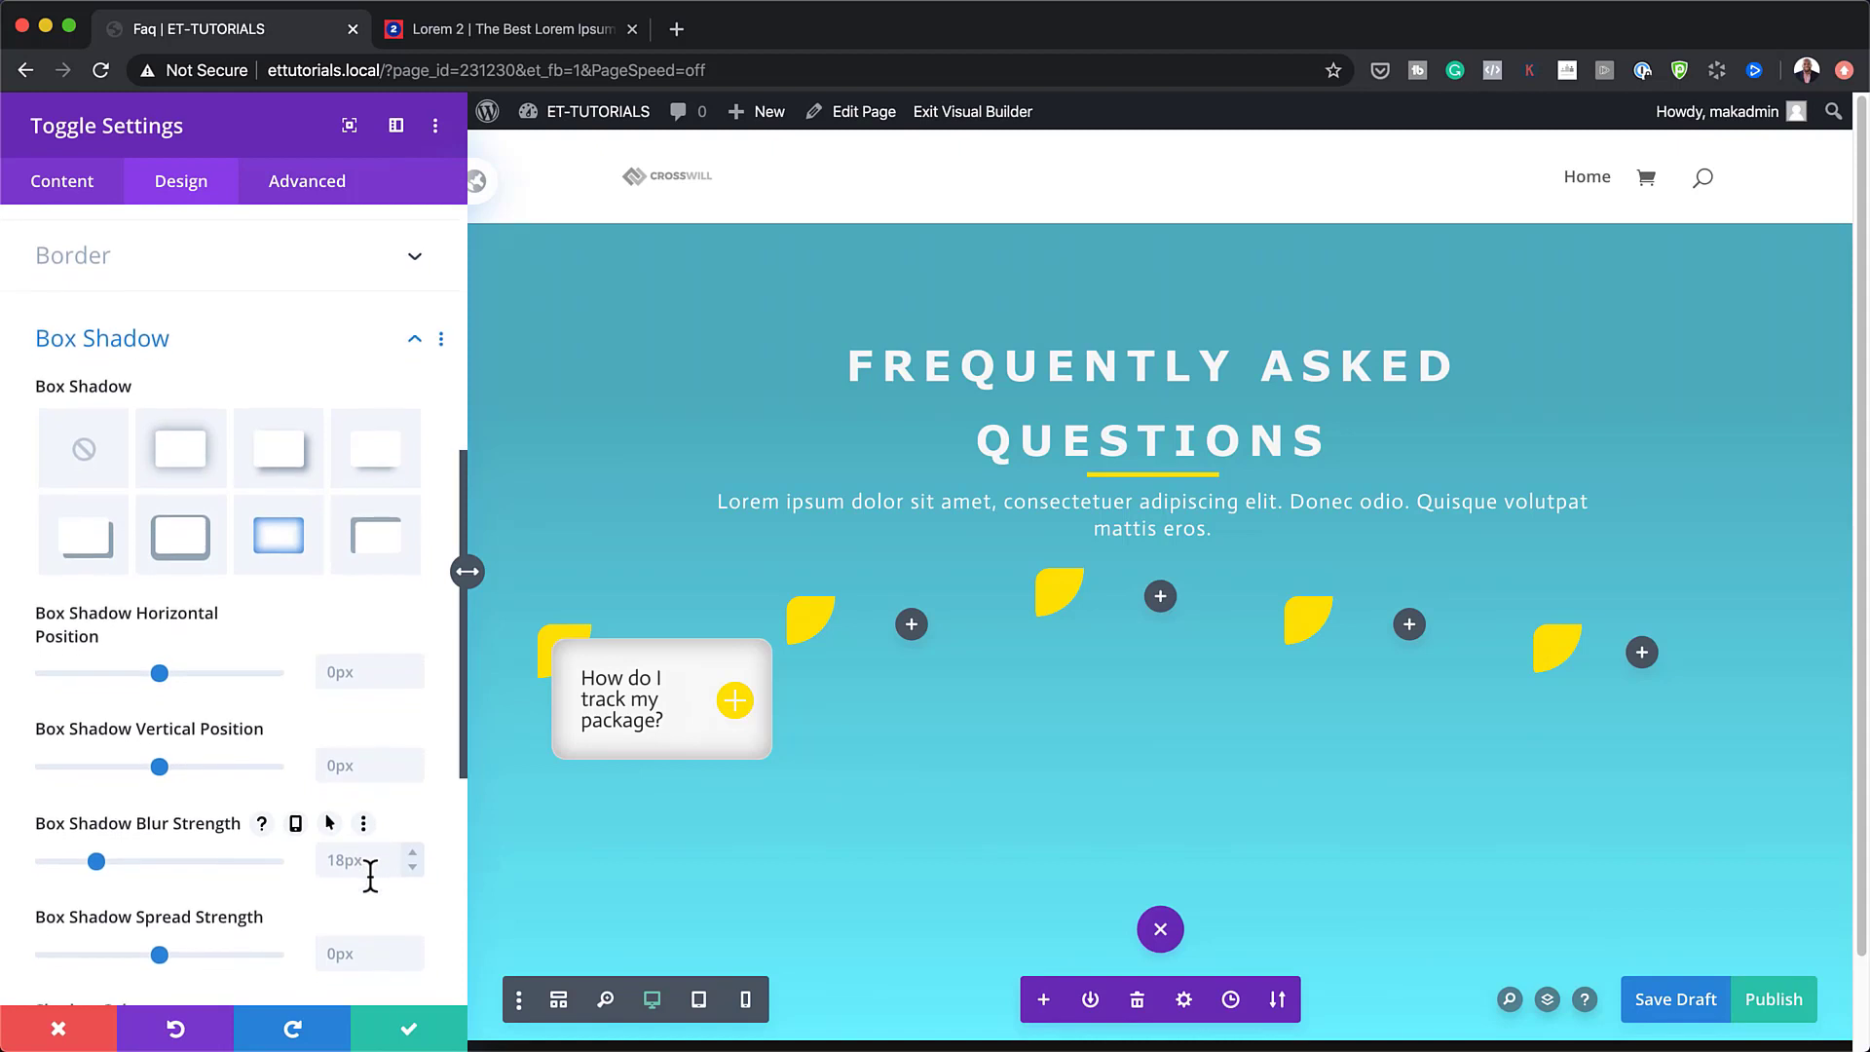
{"action": "scroll", "coordinate": [370, 877], "scroll_direction": "down", "scroll_amount": 1}
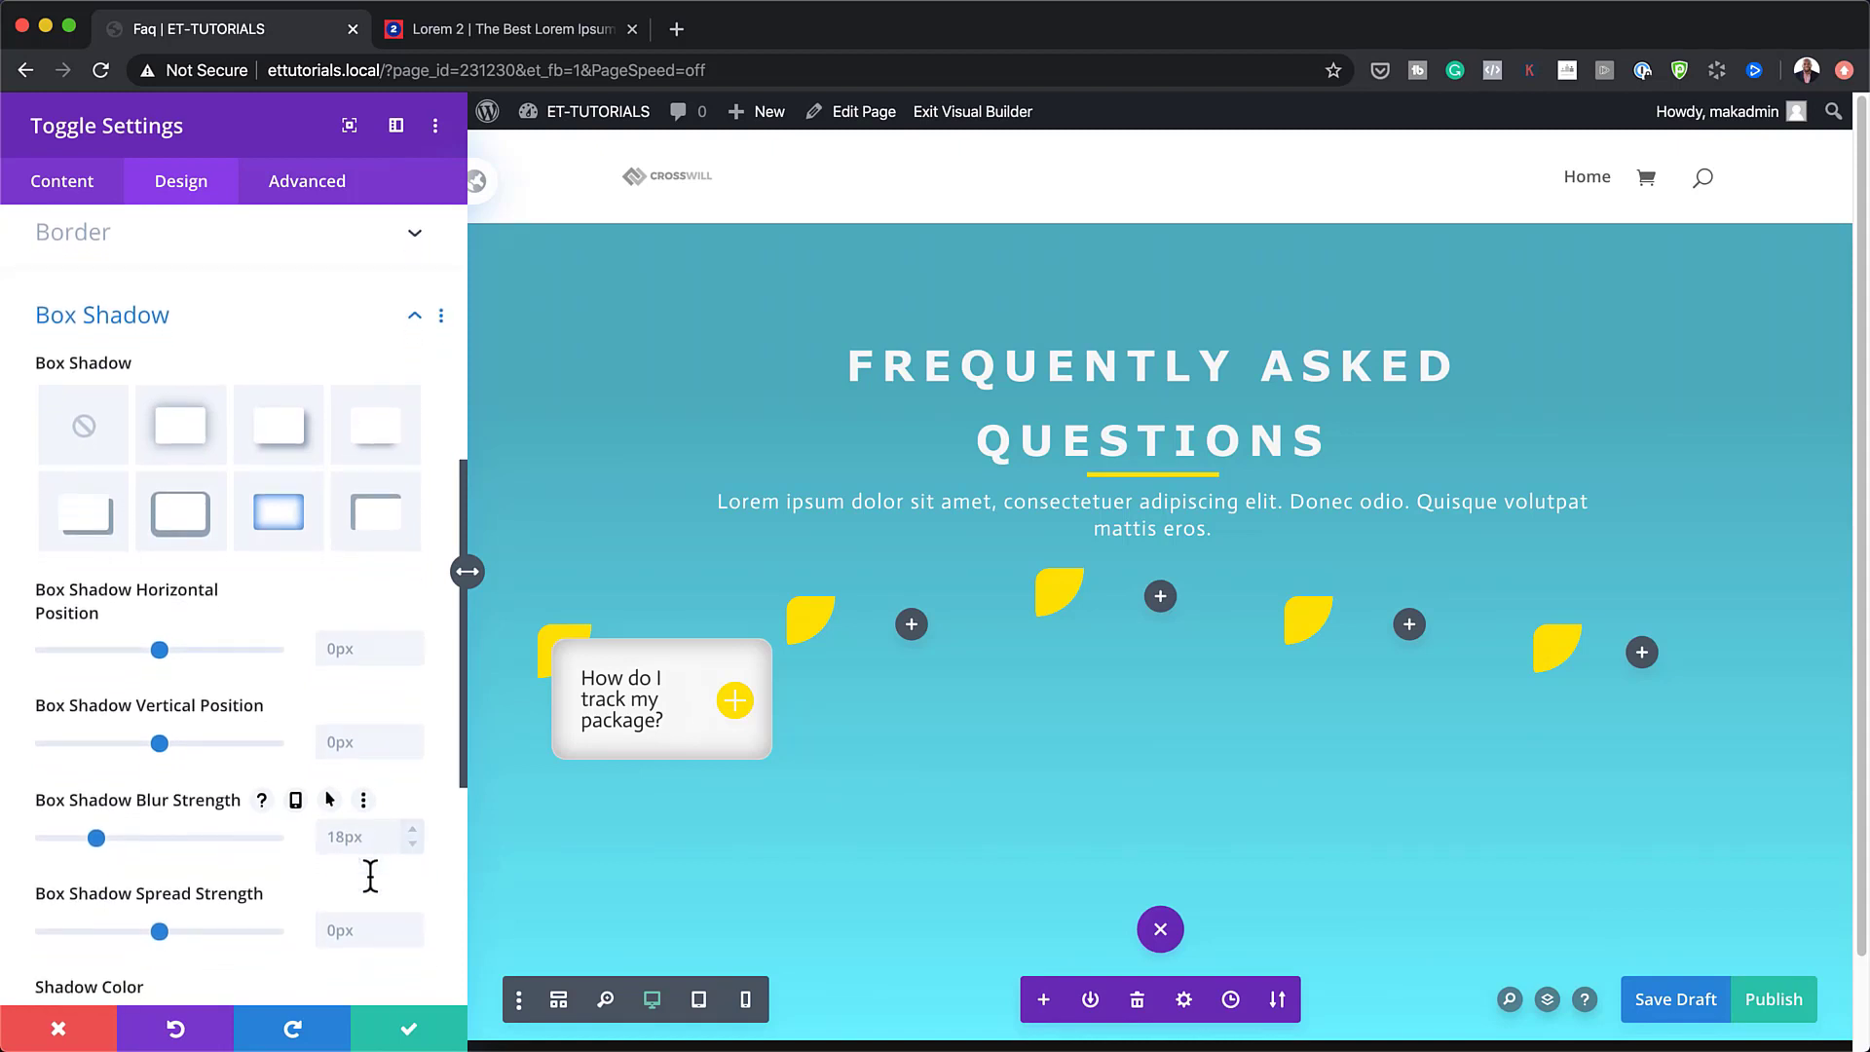
{"action": "scroll", "coordinate": [370, 876], "scroll_direction": "down", "scroll_amount": 1}
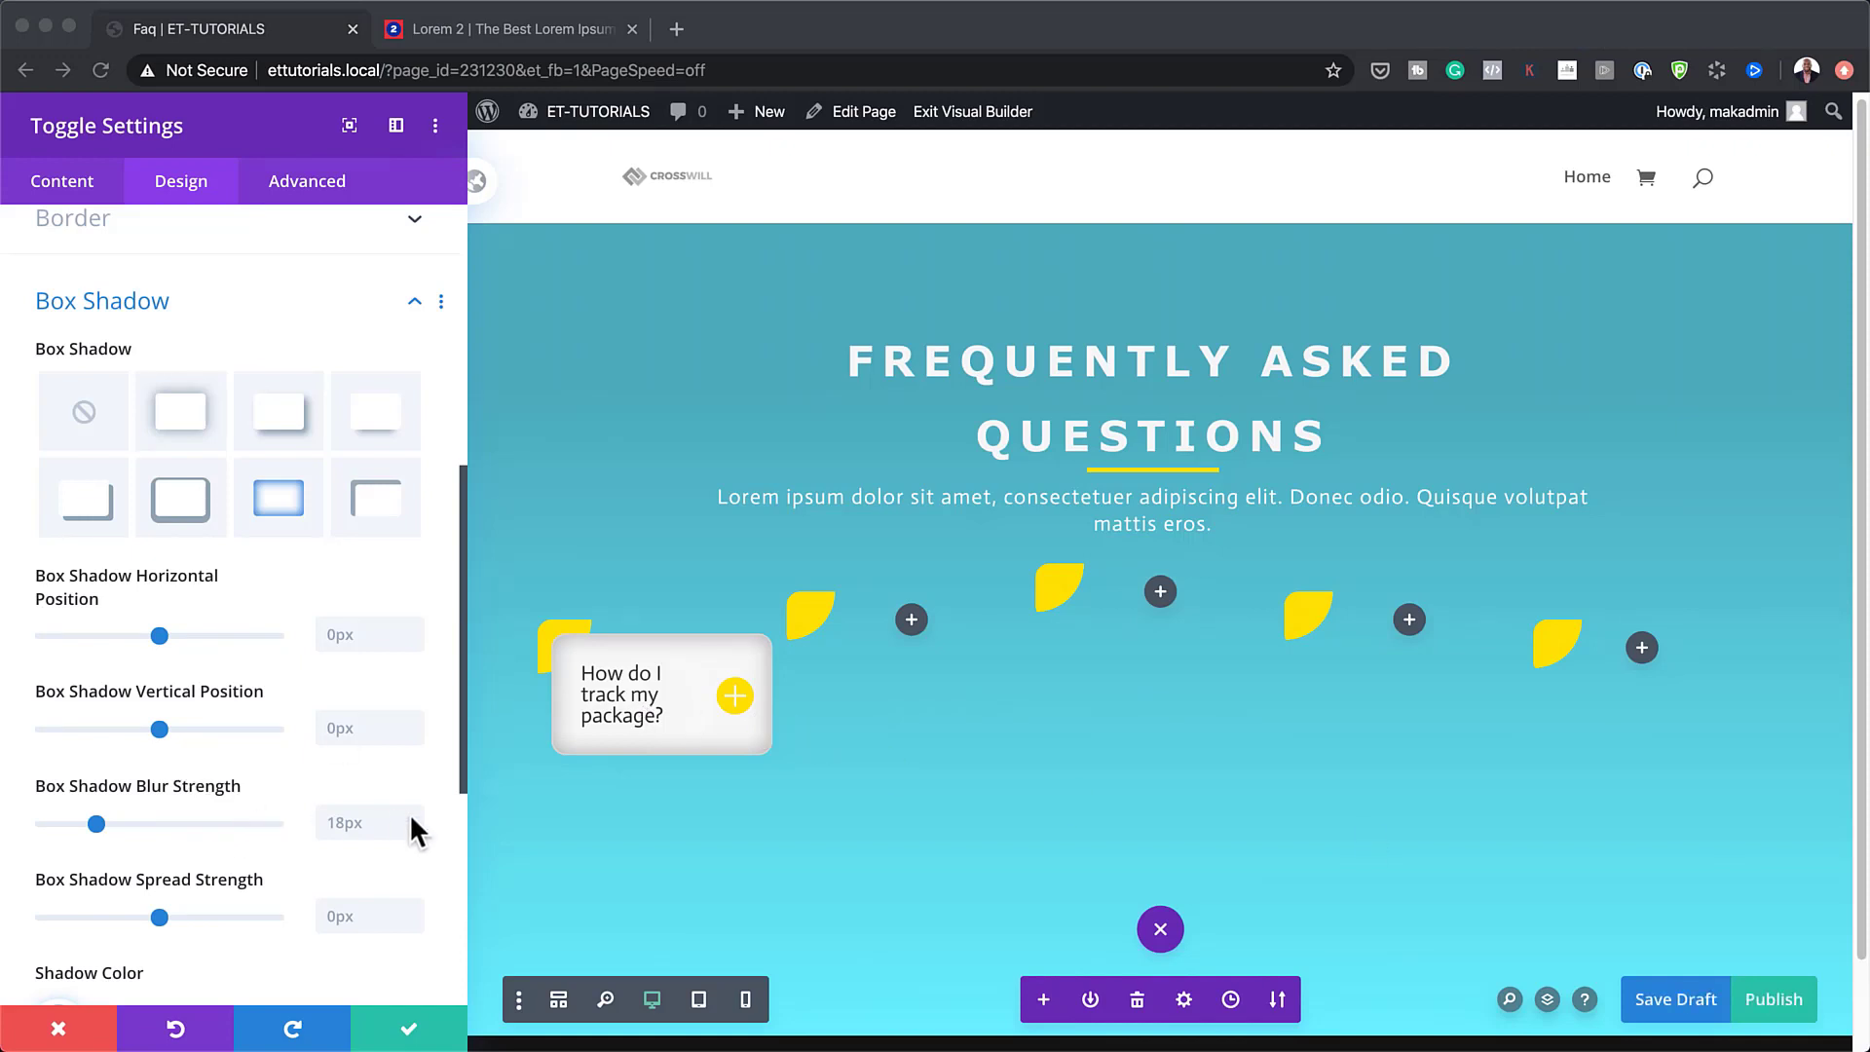
{"action": "scroll", "coordinate": [389, 857], "scroll_direction": "down", "scroll_amount": 1}
{"action": "left_click", "coordinate": [349, 911]}
{"action": "type", "text": "-4px"}
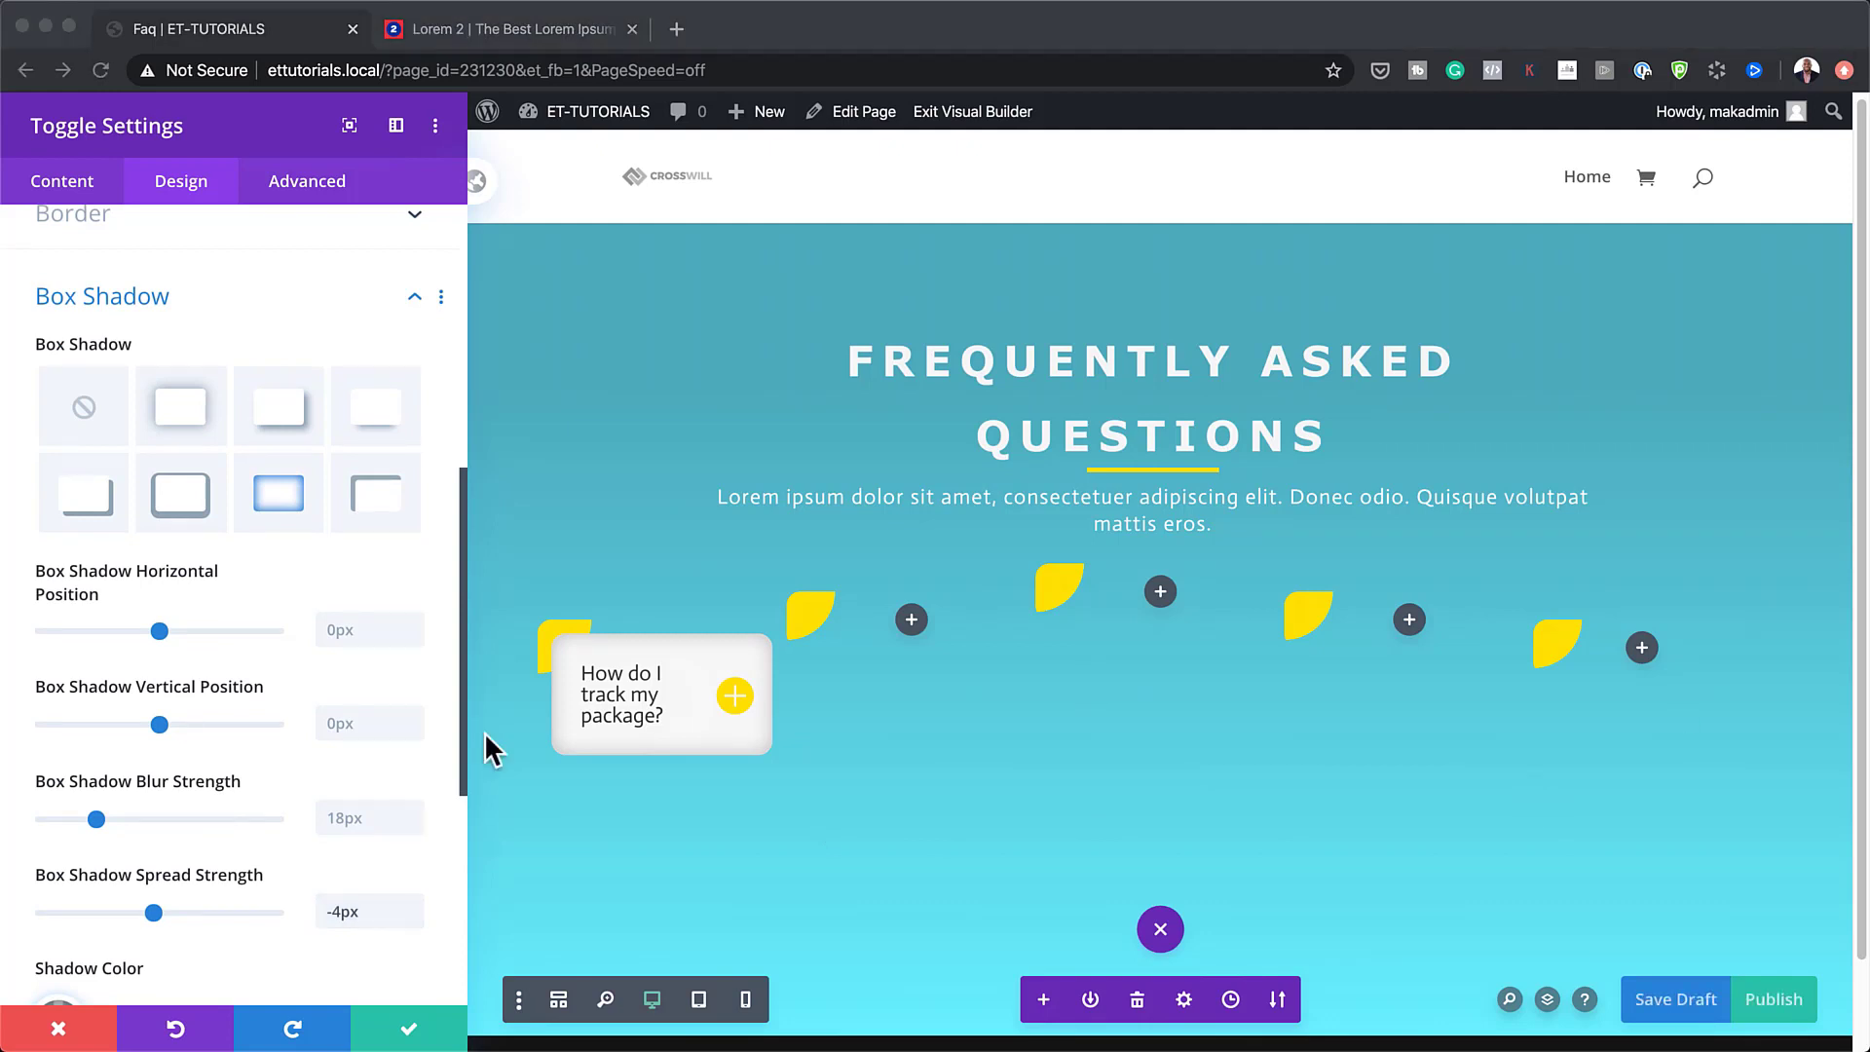
Set the box shadow color to rgba(0,0,0,0.21) and save the toggle settings.
{"action": "scroll", "coordinate": [371, 780], "scroll_direction": "down", "scroll_amount": 5}
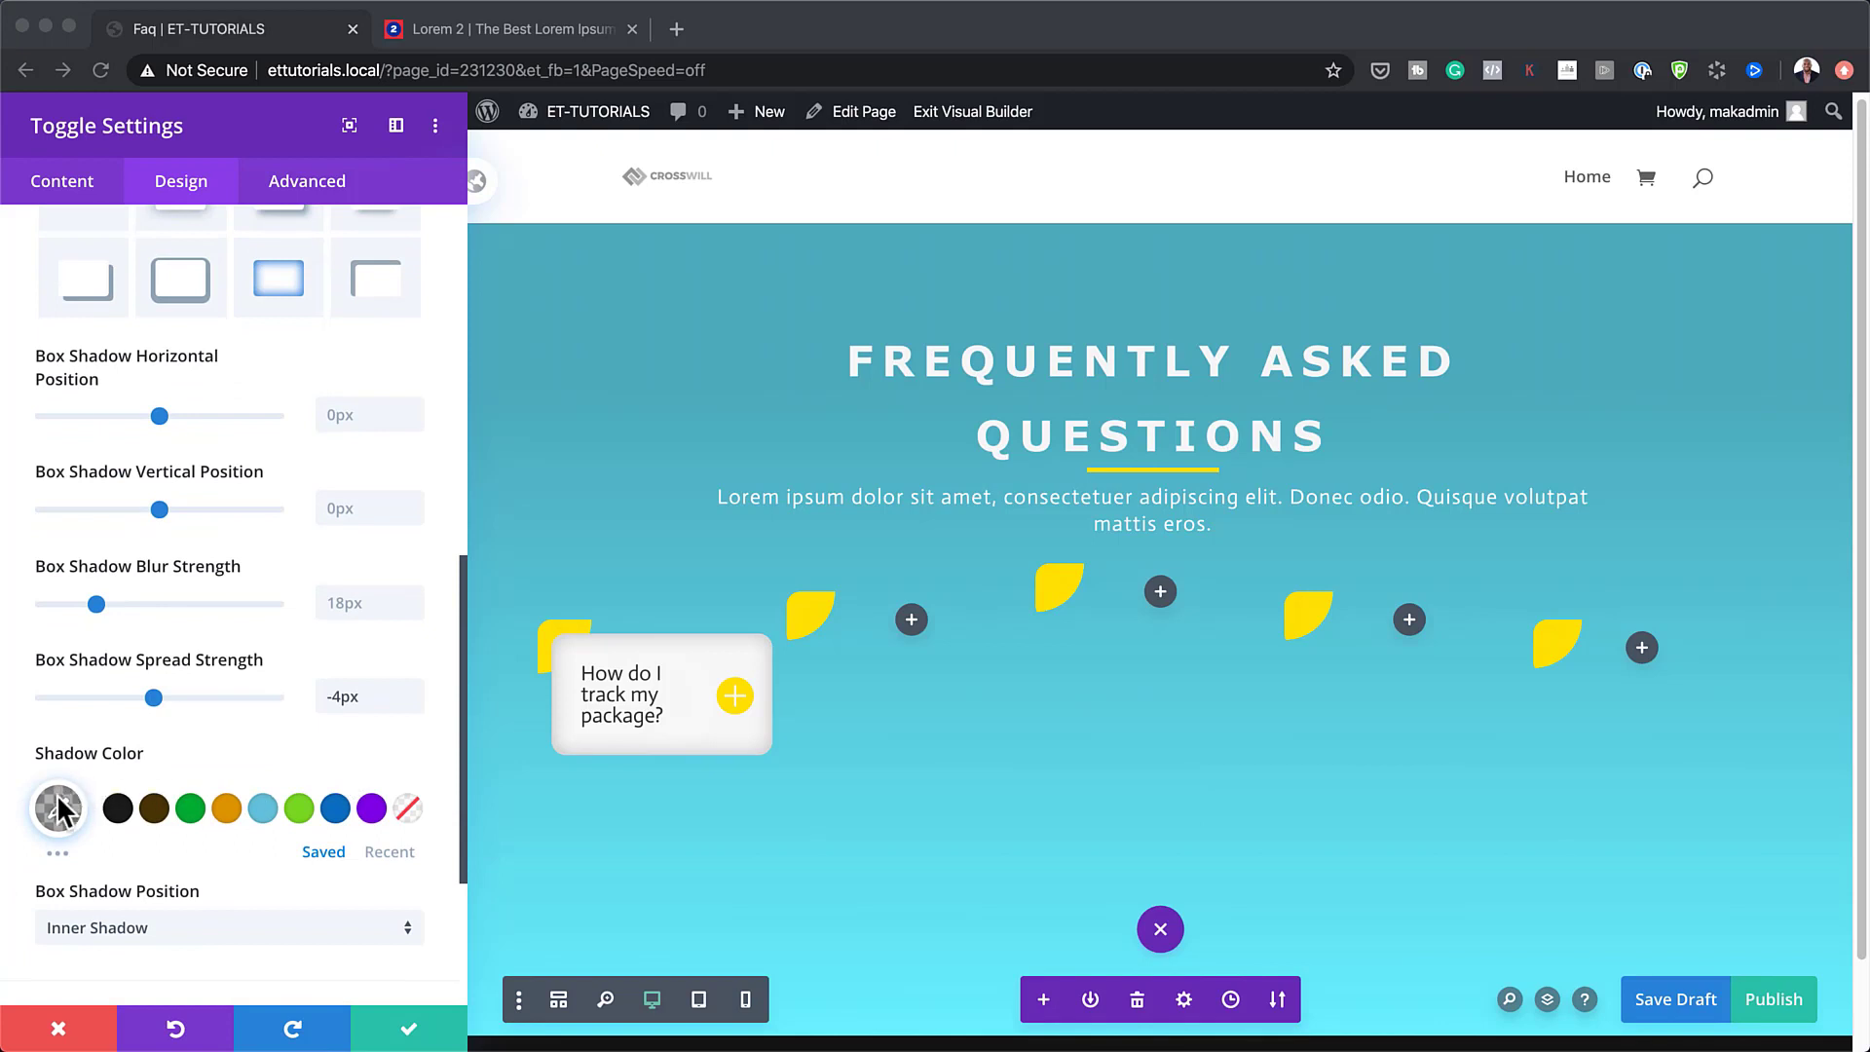
{"action": "left_click", "coordinate": [58, 809]}
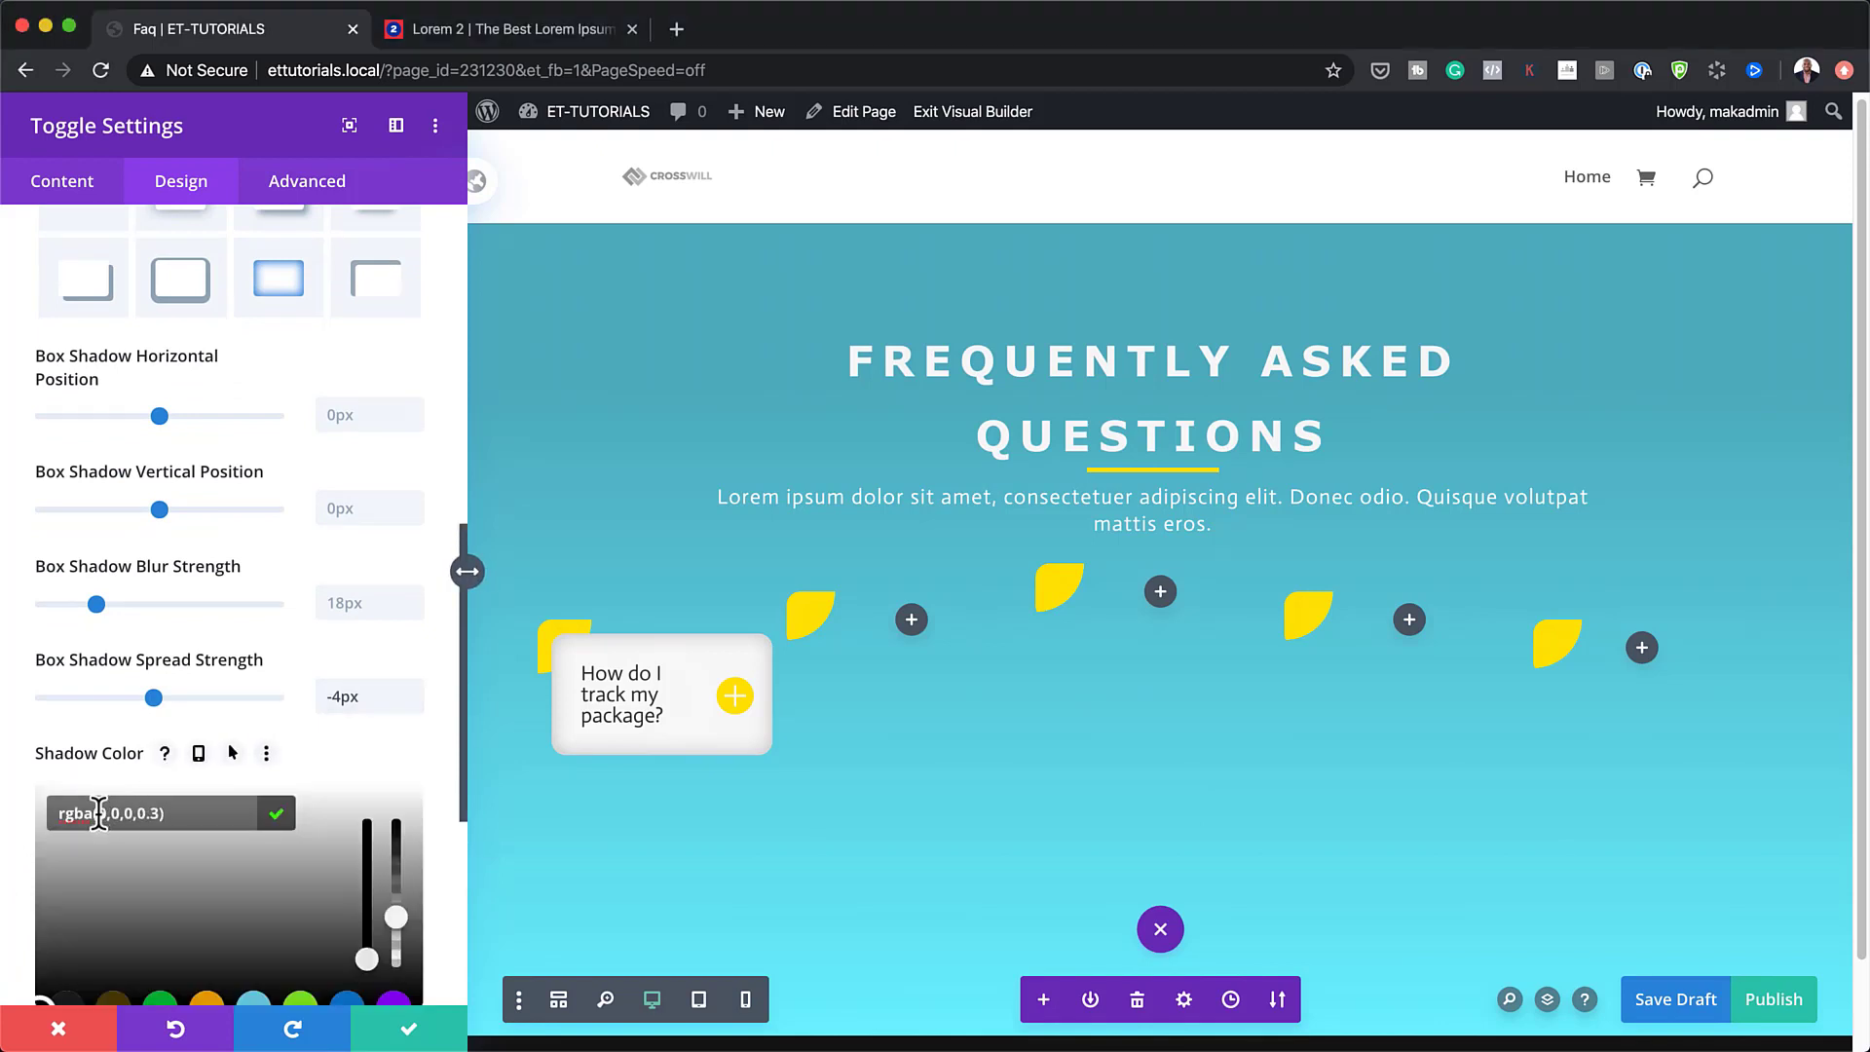
{"action": "left_click_drag", "start_coordinate": [98, 813], "coordinate": [159, 813]}
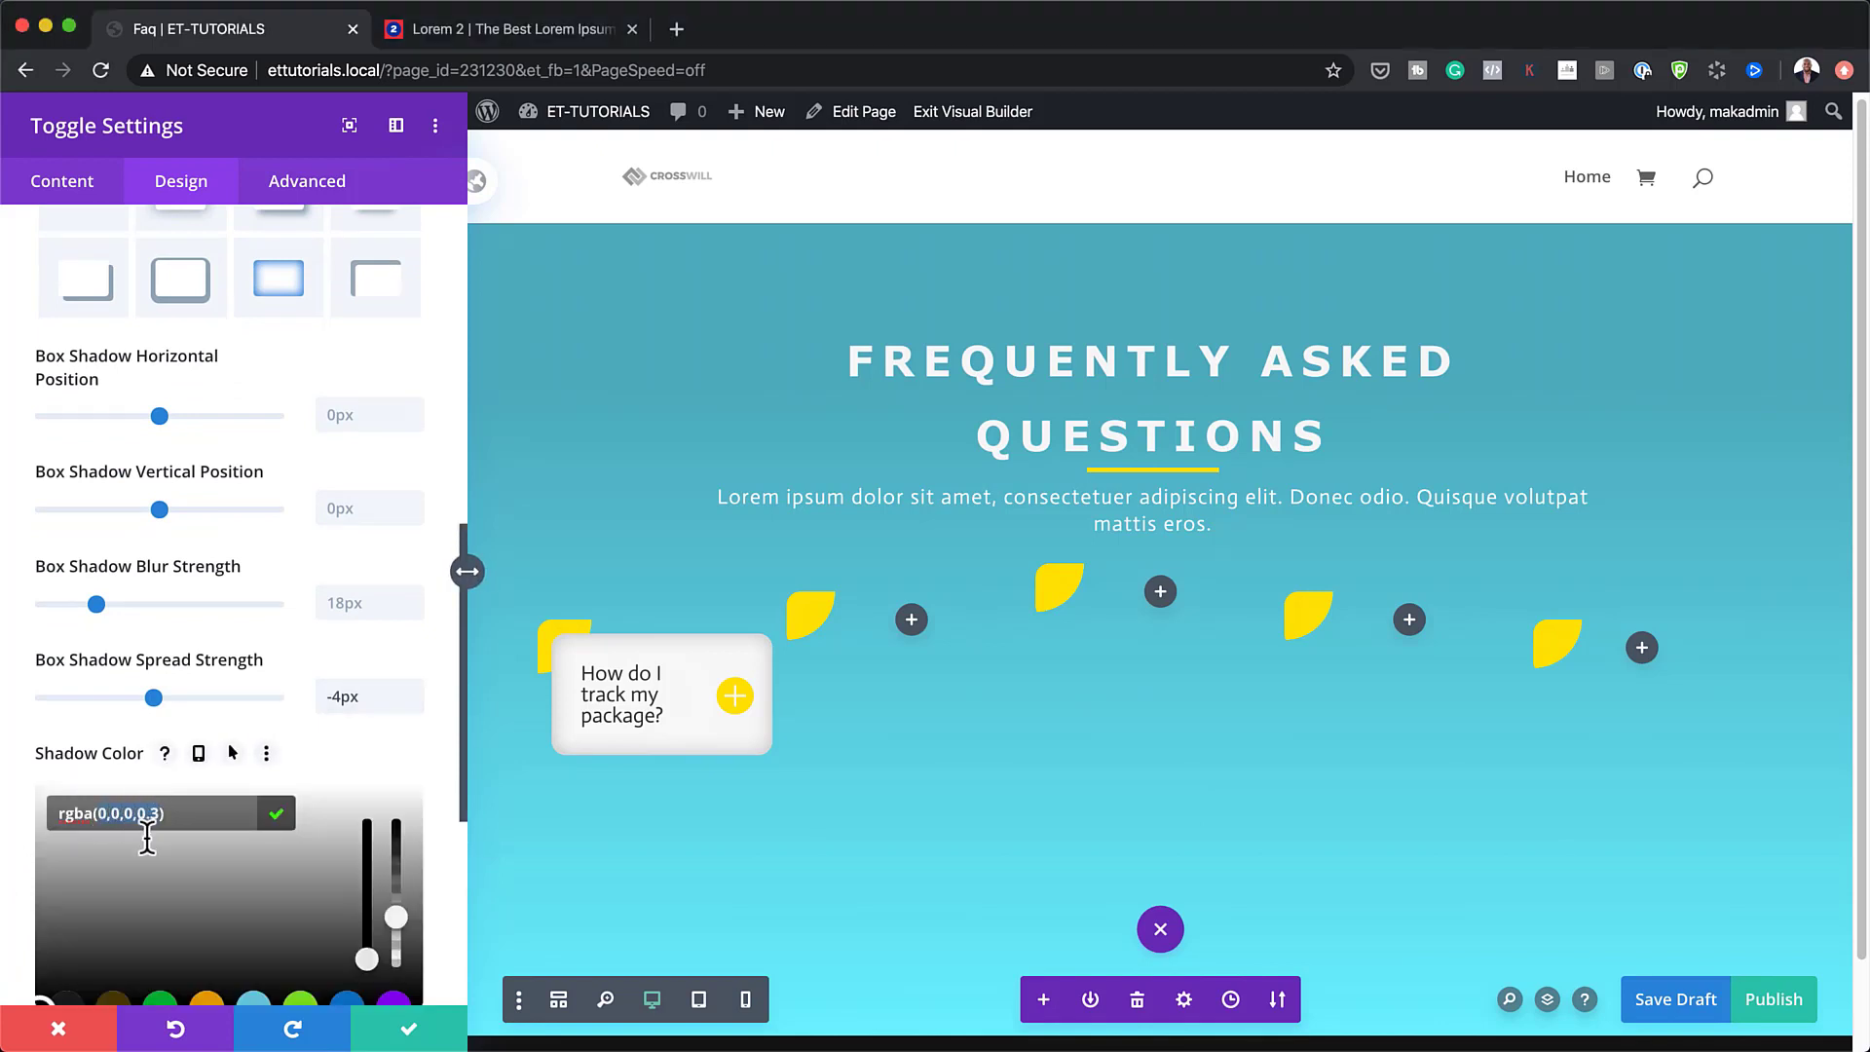
{"action": "type", "text": "0,0,0,0.21"}
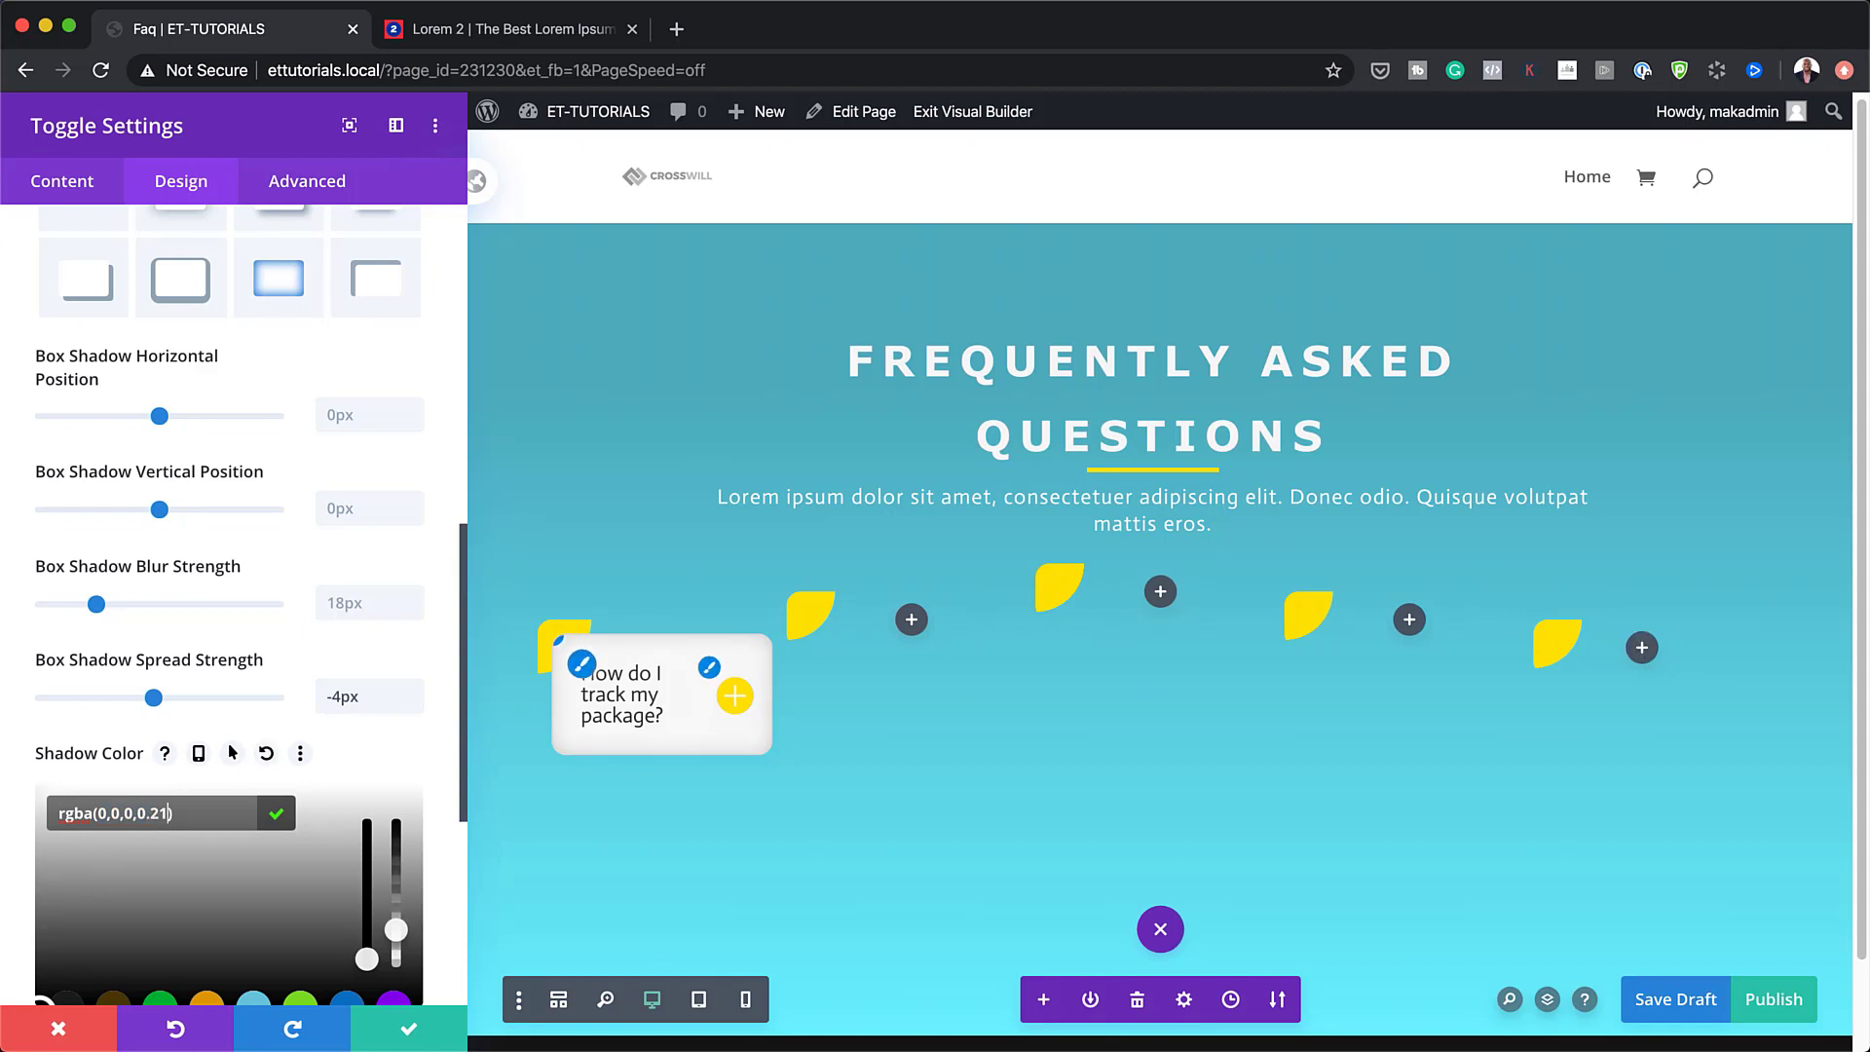
{"action": "left_click", "coordinate": [417, 1028]}
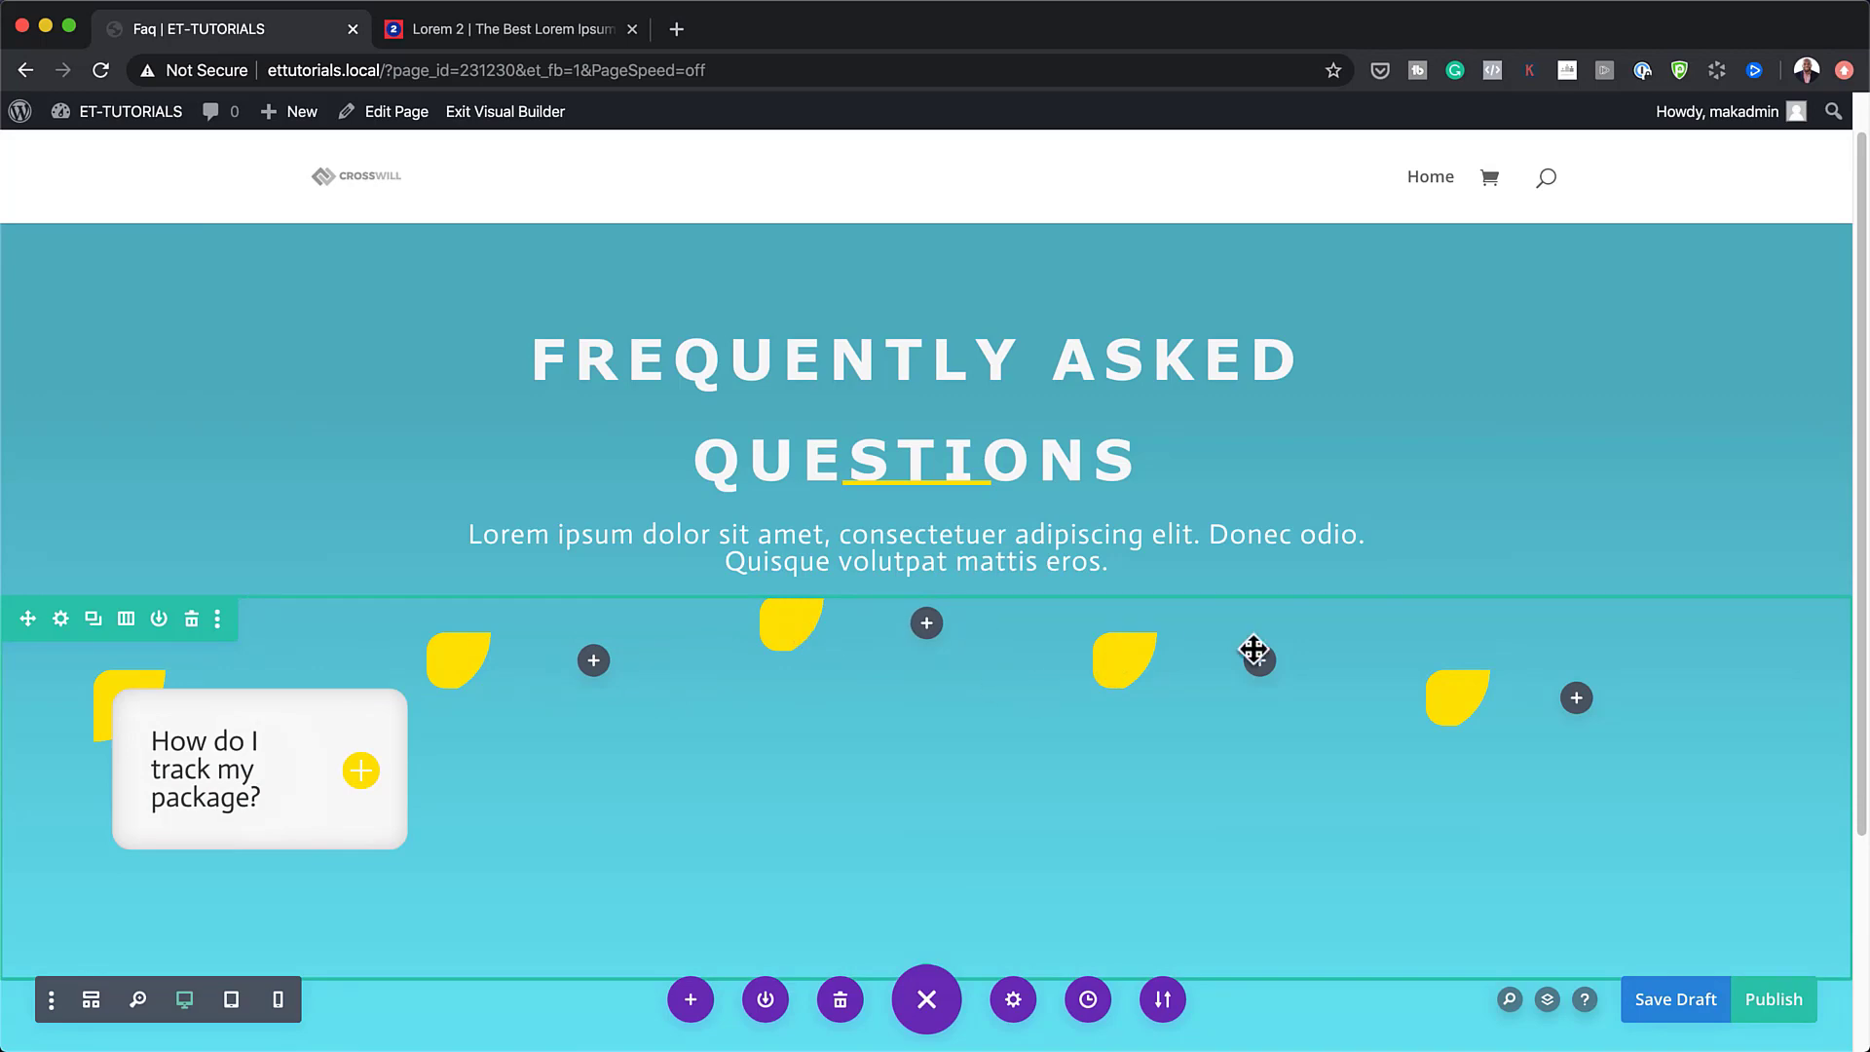
Duplicate the "How do I track my package?" toggle four times within the first column.
{"action": "scroll", "coordinate": [451, 762], "scroll_direction": "down", "scroll_amount": 2}
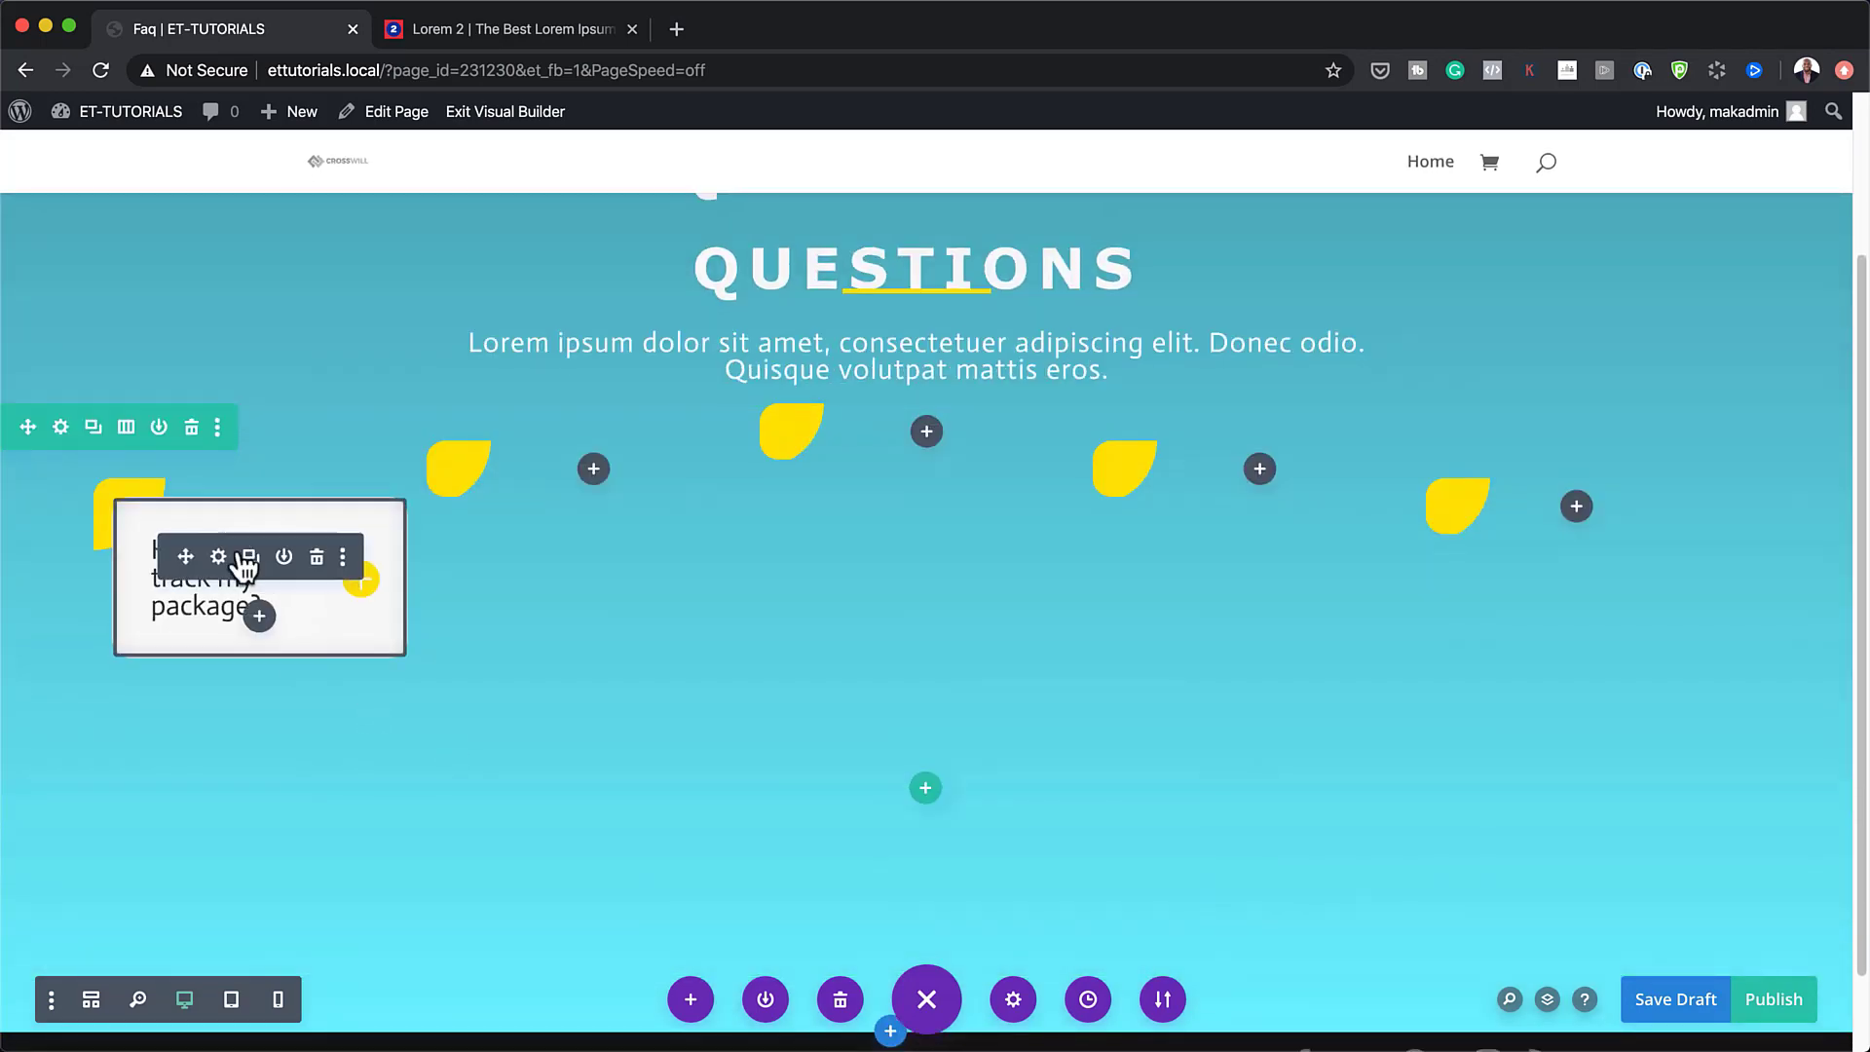
{"action": "left_click", "coordinate": [249, 558]}
{"action": "left_click", "coordinate": [251, 560]}
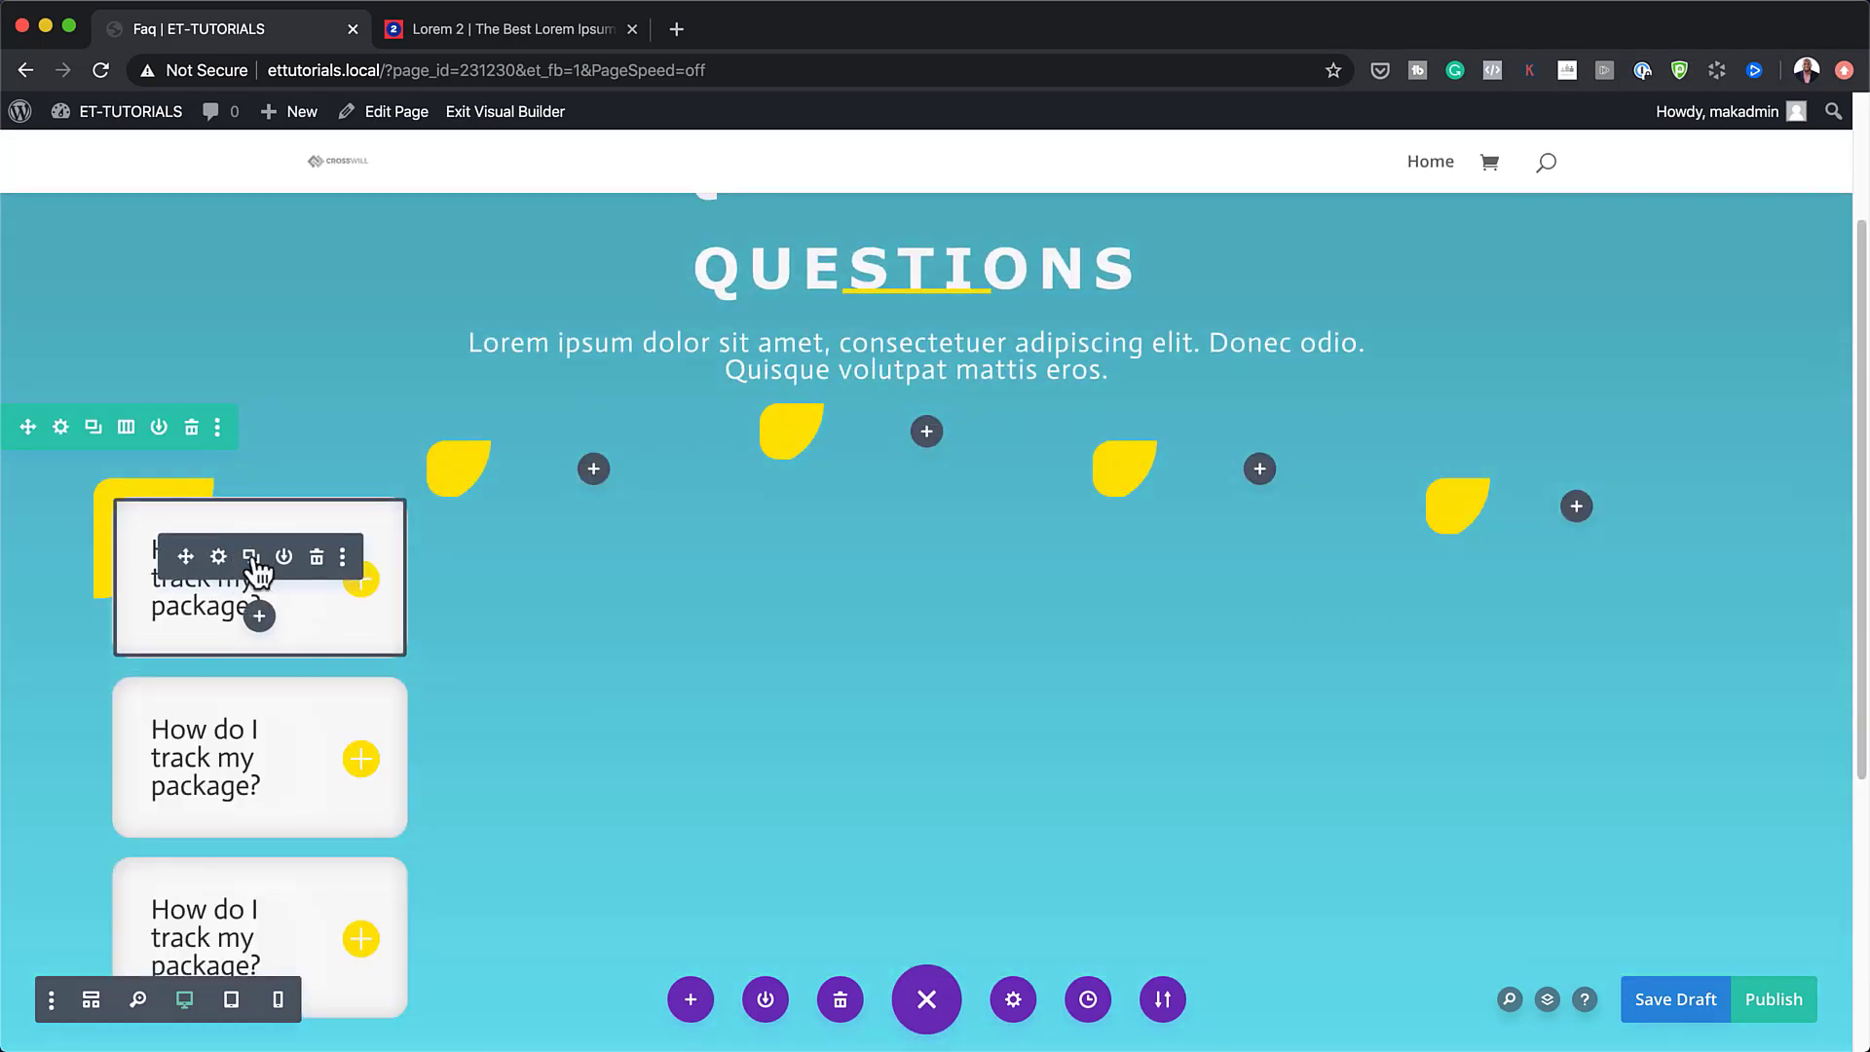
{"action": "left_click", "coordinate": [253, 562]}
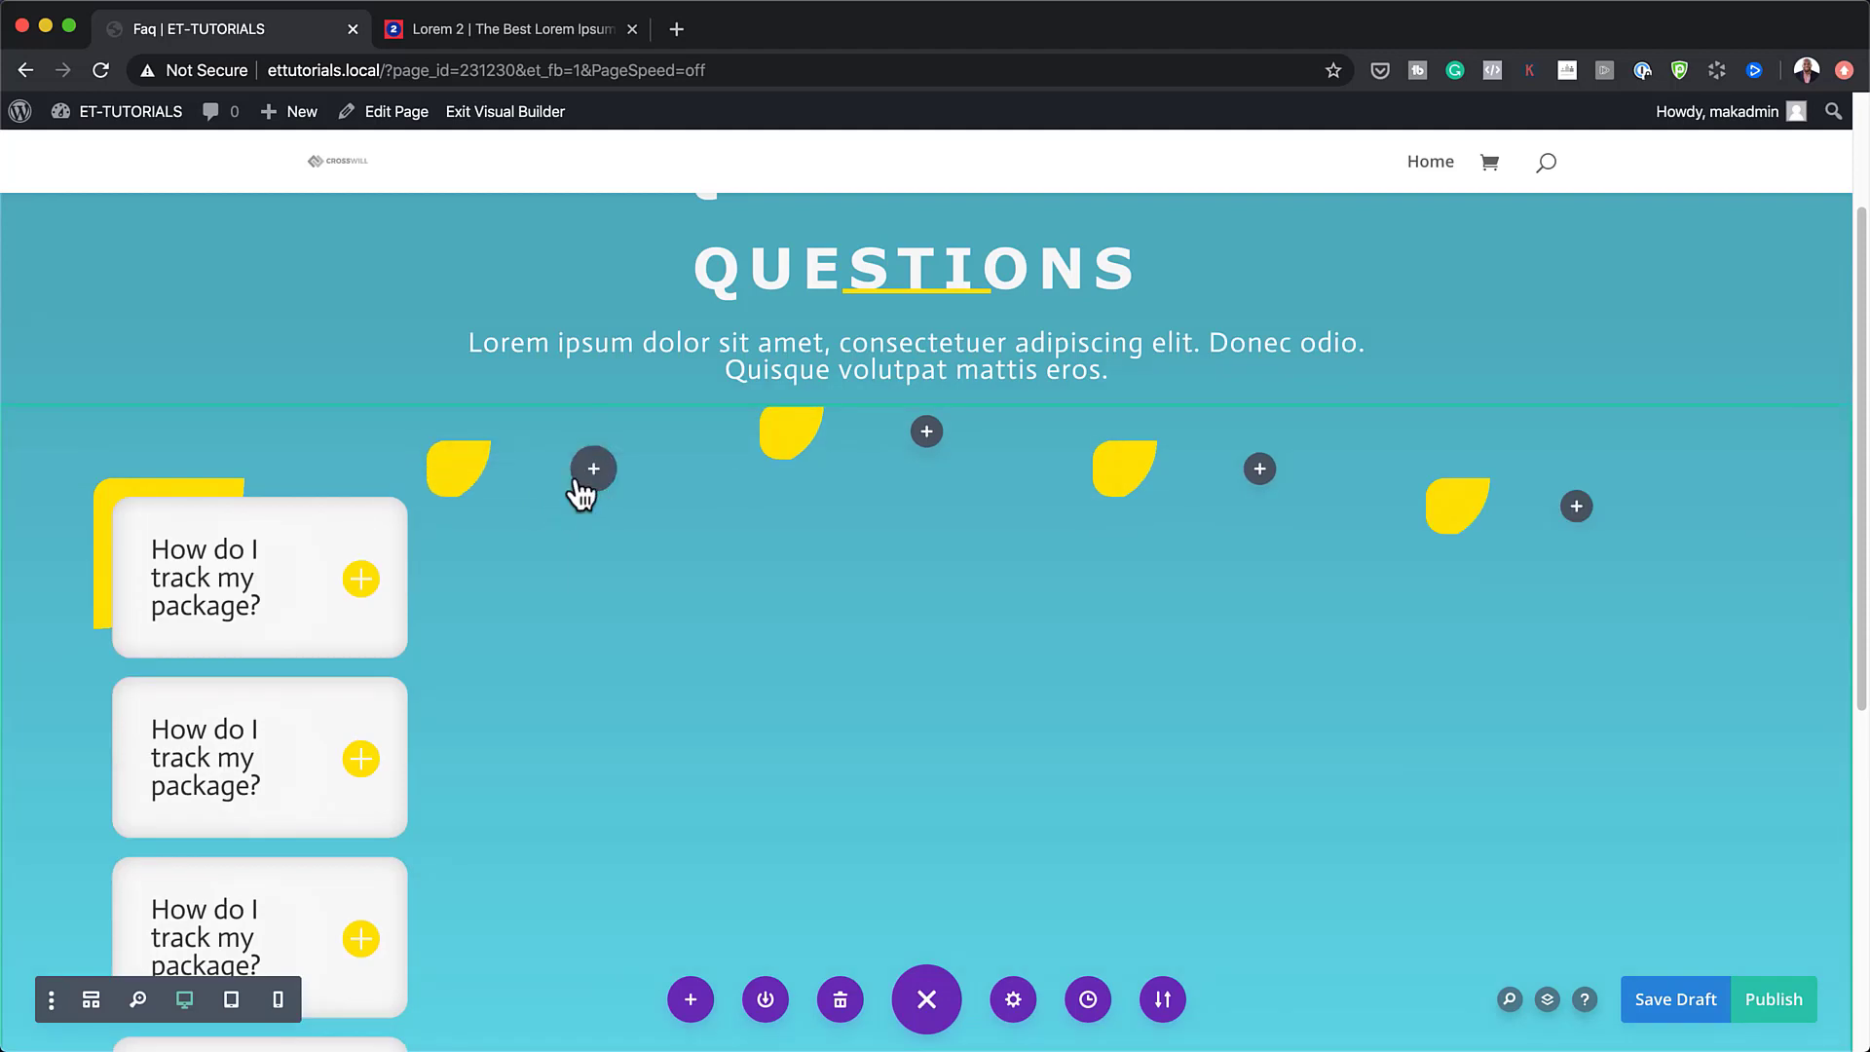
Move one toggle copy from the first column into each of the other four columns.
{"action": "left_click_drag", "start_coordinate": [575, 481], "coordinate": [576, 479]}
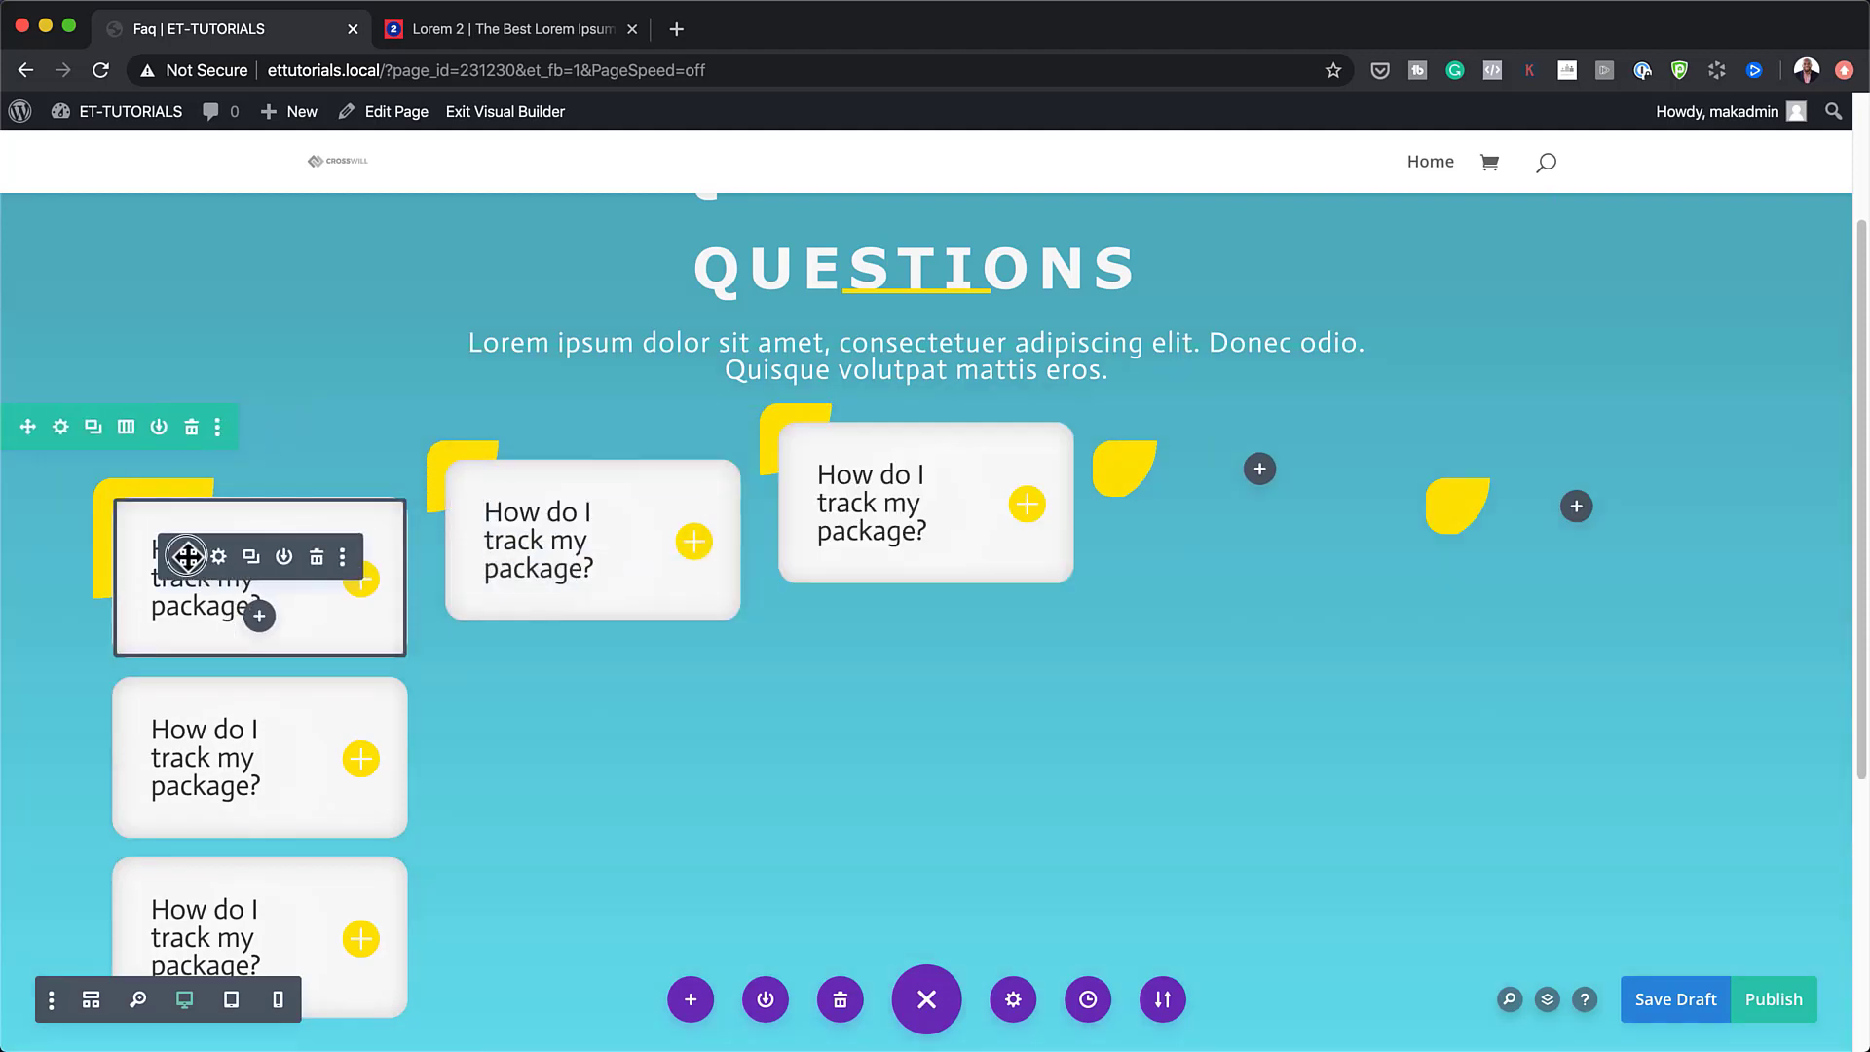
{"action": "left_click_drag", "start_coordinate": [187, 556], "coordinate": [1319, 472]}
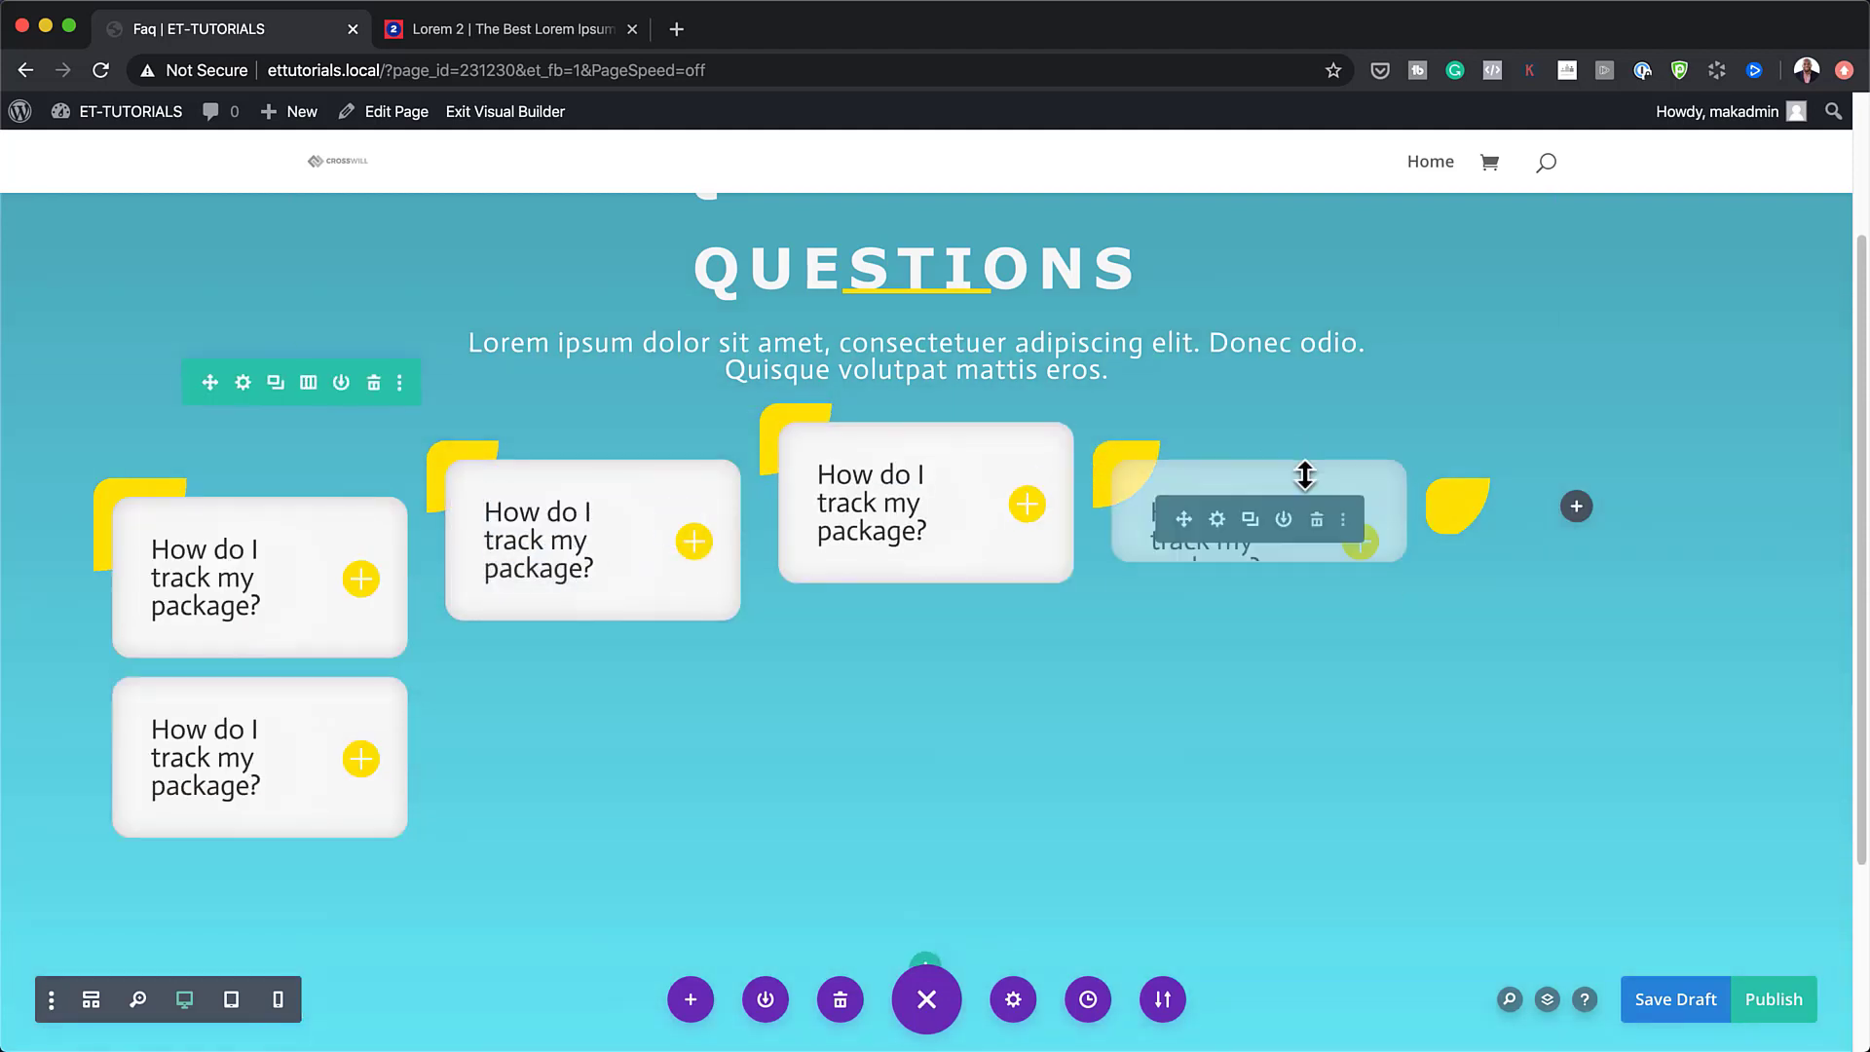
{"action": "mouse_move", "coordinate": [230, 666]}
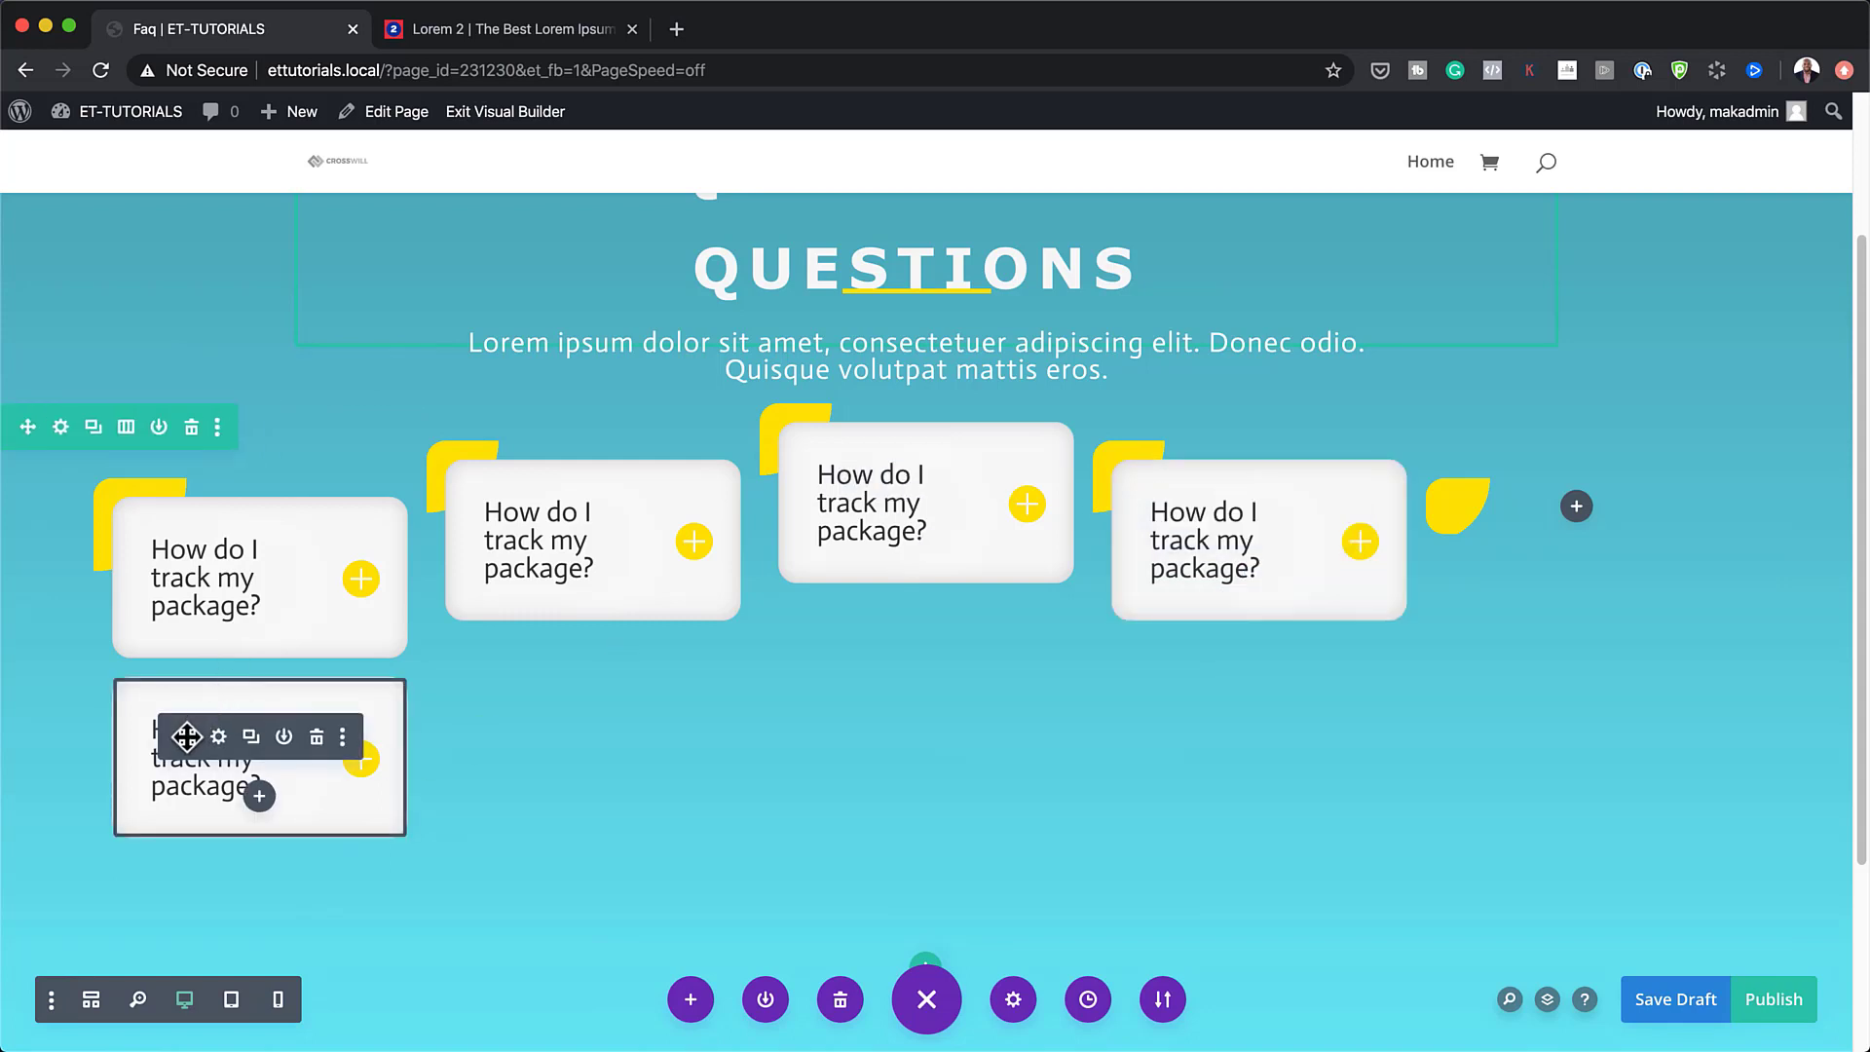
{"action": "left_click_drag", "start_coordinate": [187, 737], "coordinate": [1526, 543]}
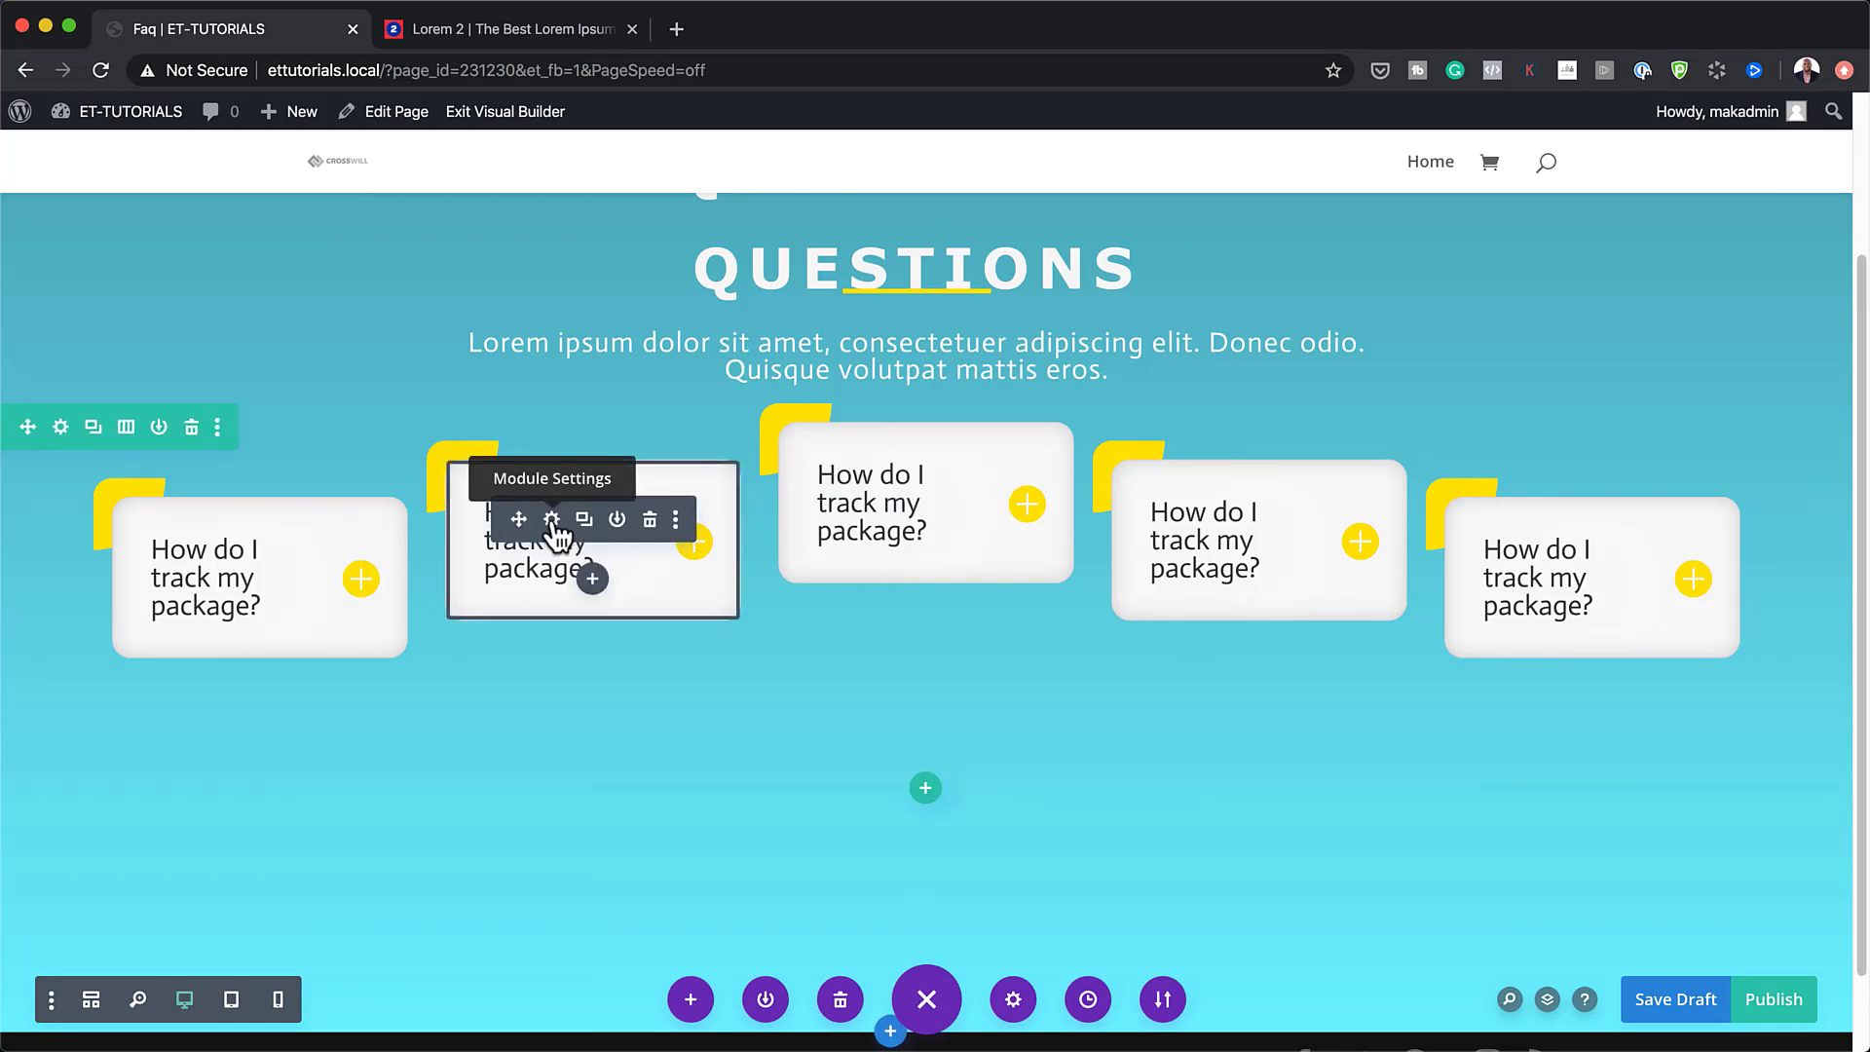
Open the settings of the second column's toggle and select its title and body text.
{"action": "left_click", "coordinate": [552, 519]}
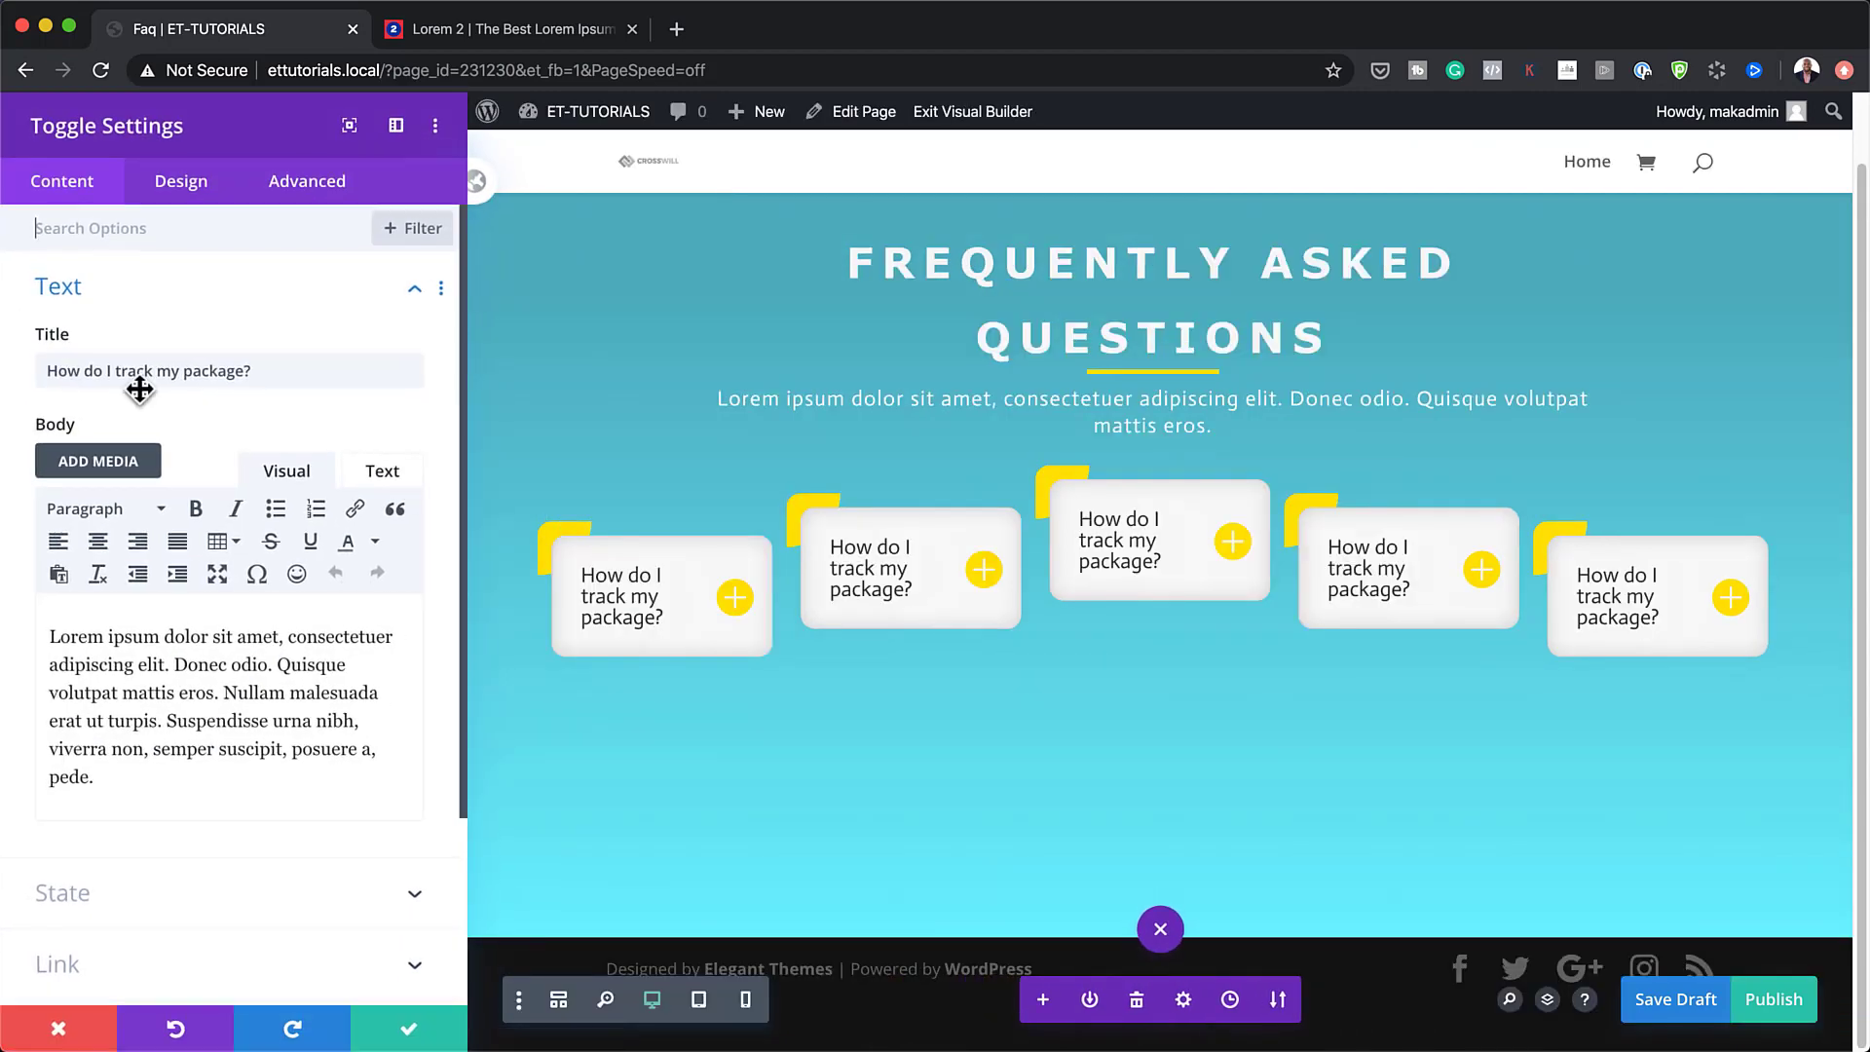
{"action": "left_click_drag", "start_coordinate": [255, 370], "coordinate": [37, 370]}
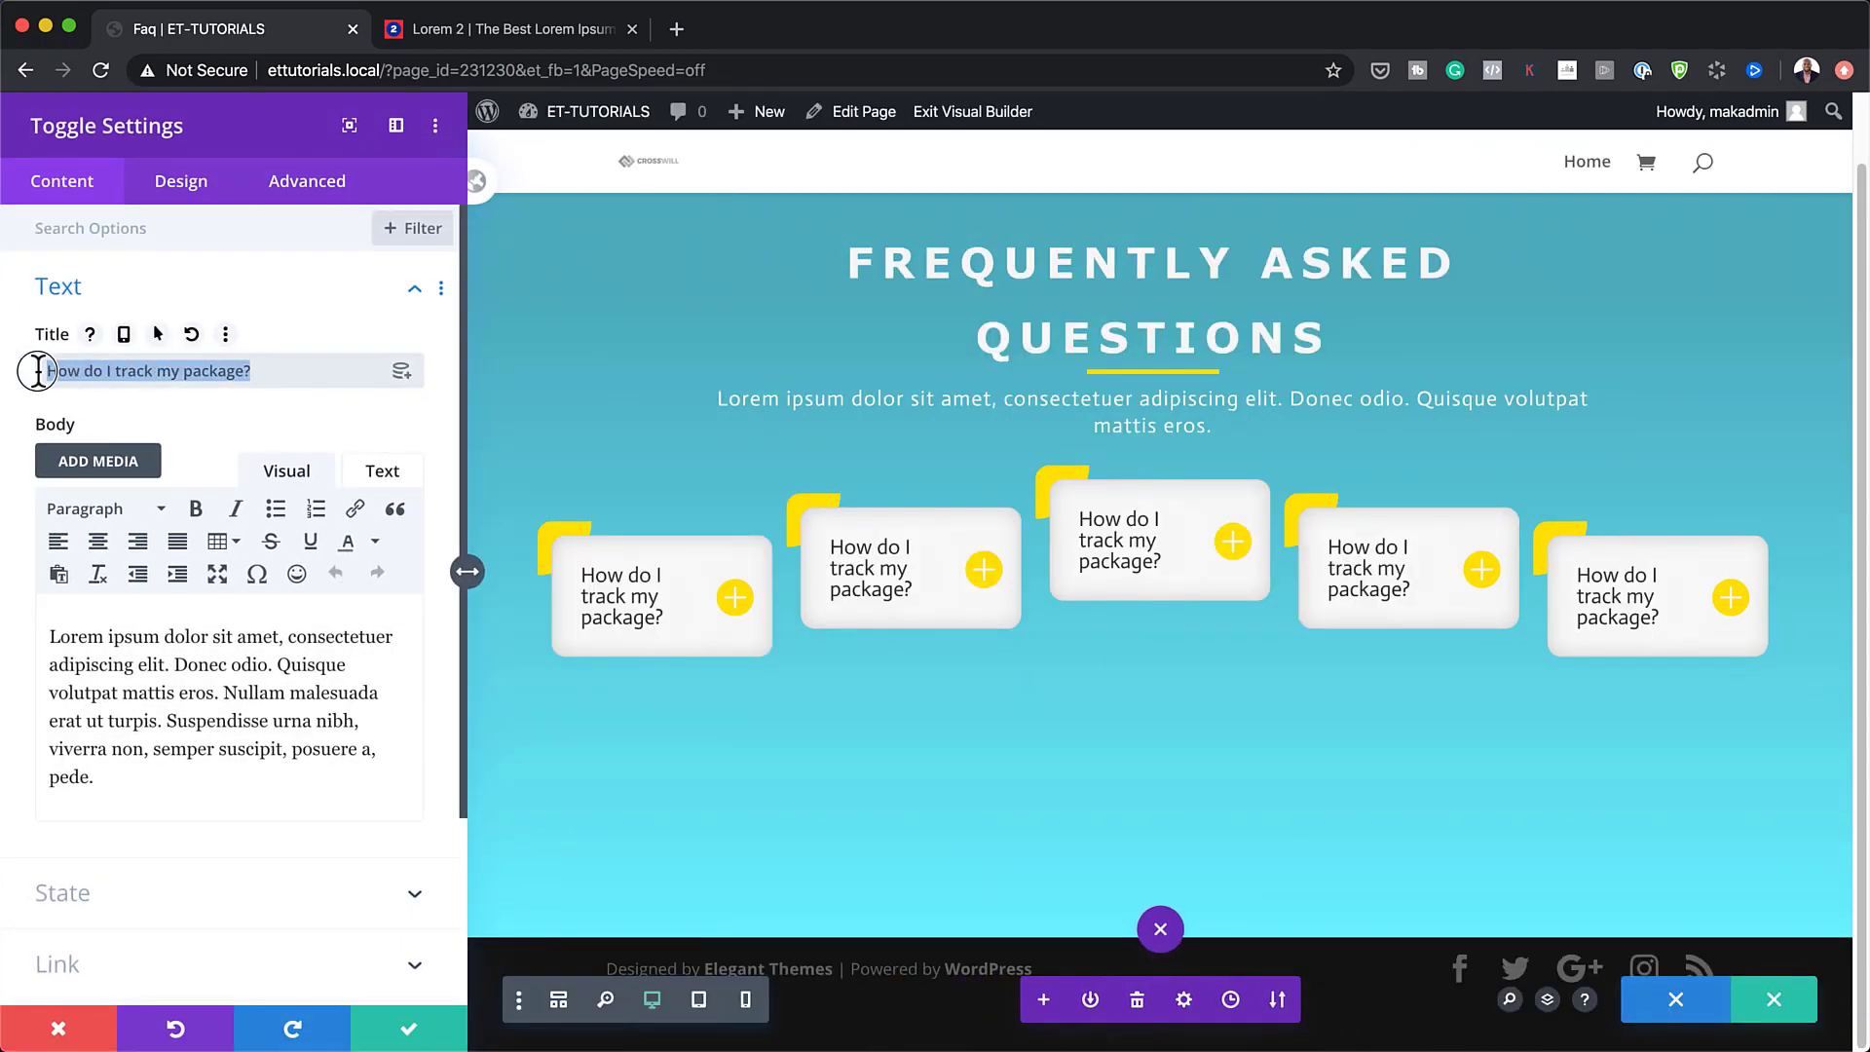
{"action": "left_click_drag", "start_coordinate": [115, 780], "coordinate": [24, 636]}
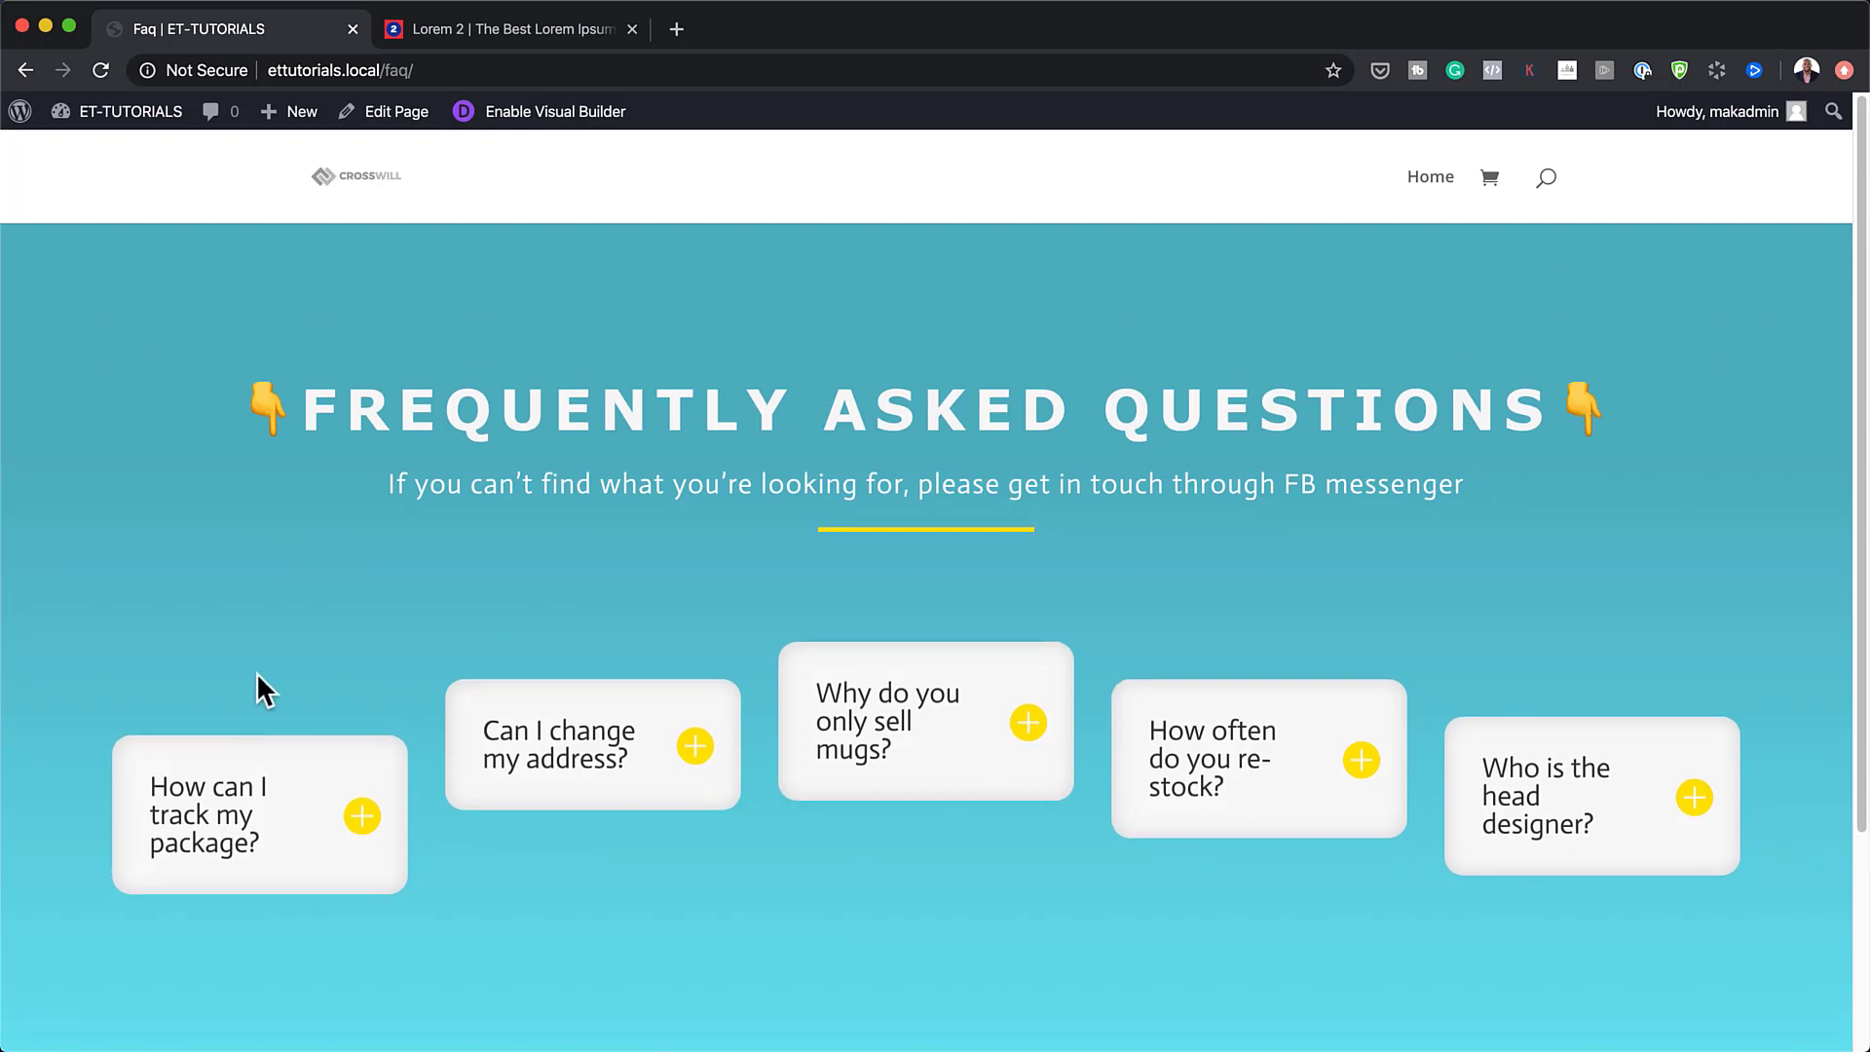
Test the "How can I track my package?" toggle on the finished Faq page by expanding and collapsing it.
{"action": "scroll", "coordinate": [255, 720], "scroll_direction": "down", "scroll_amount": 3}
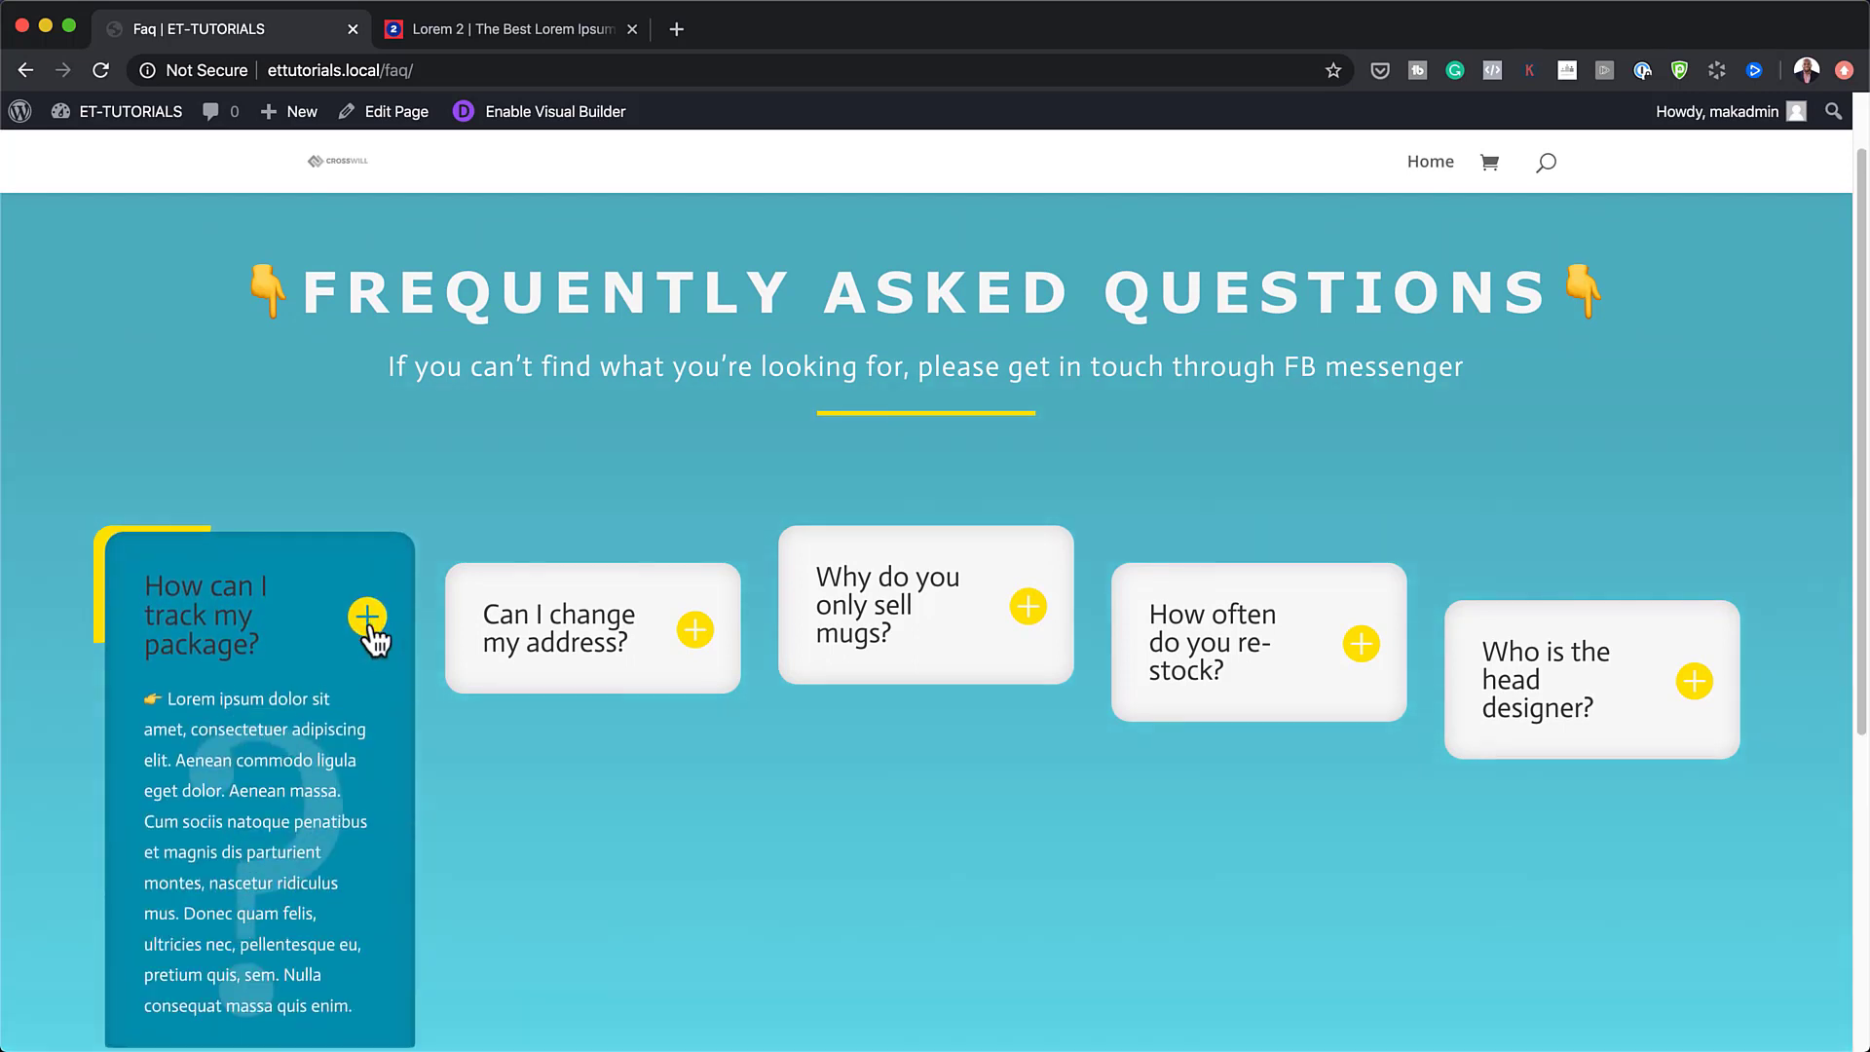
{"action": "scroll", "coordinate": [394, 789], "scroll_direction": "down", "scroll_amount": 2}
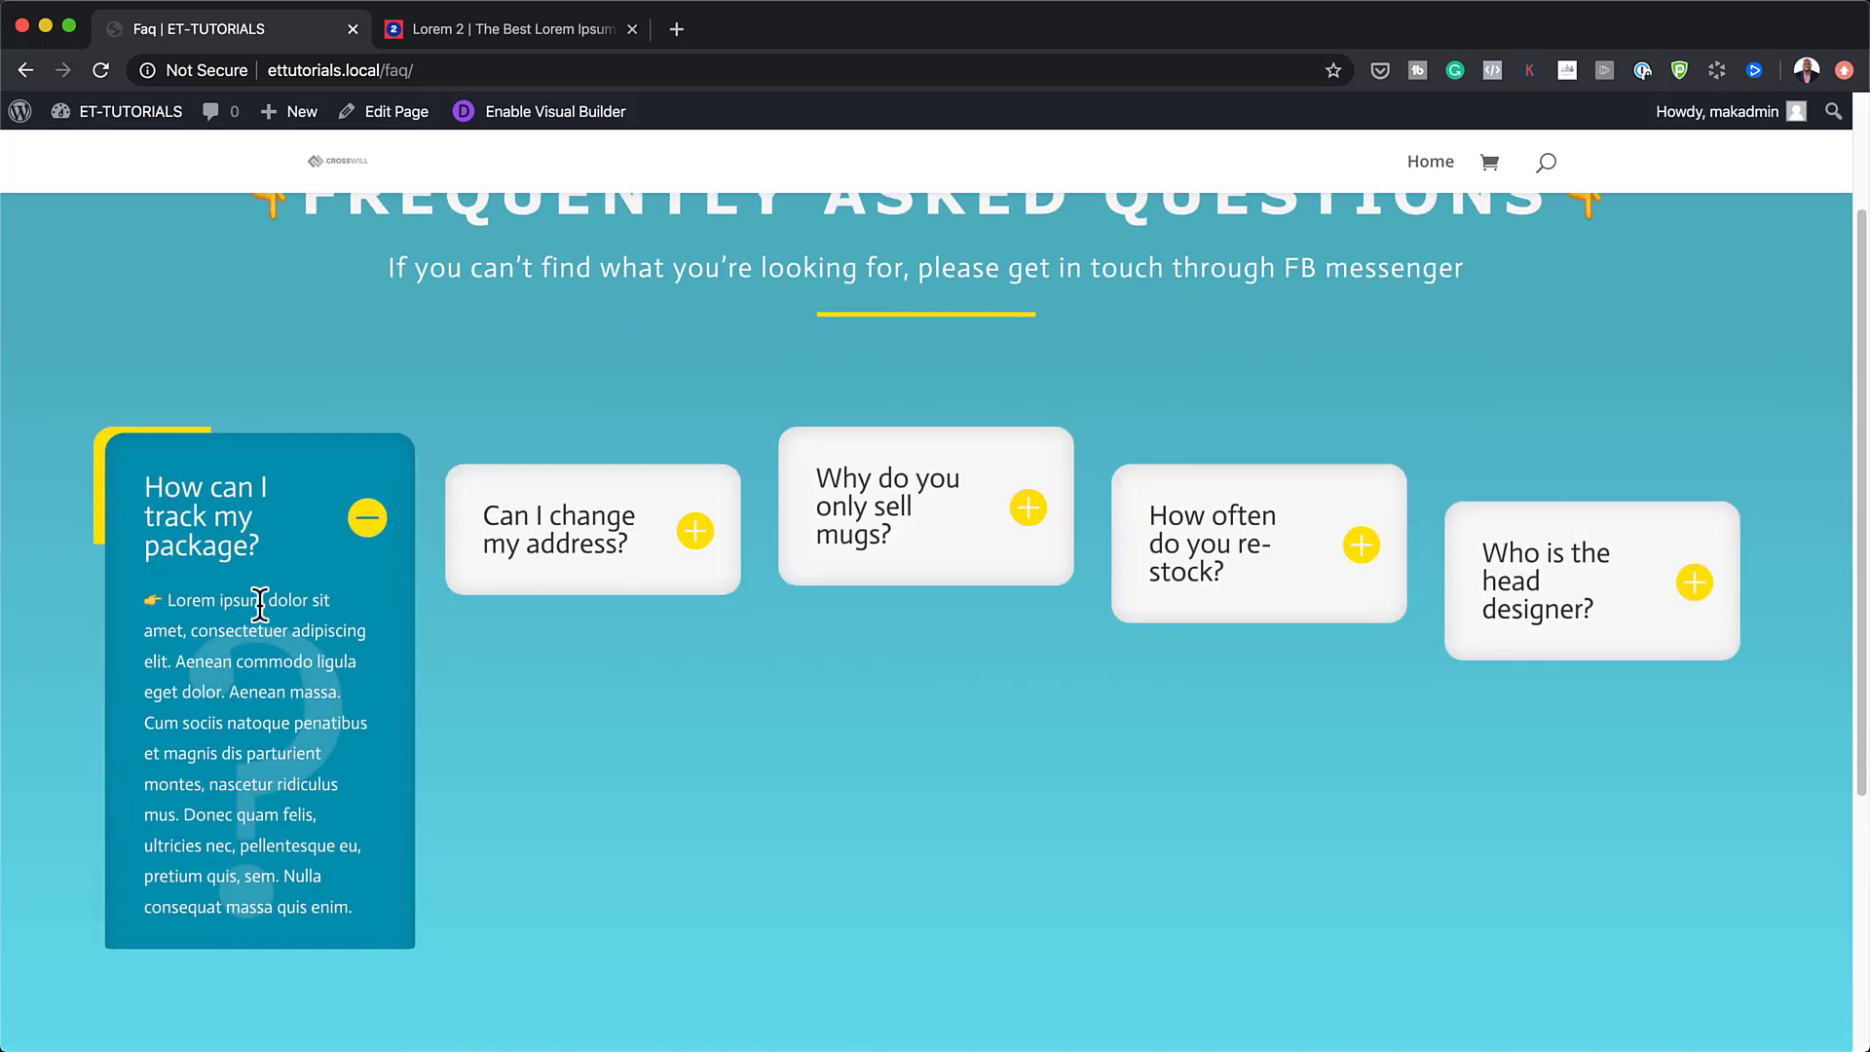
{"action": "scroll", "coordinate": [924, 820], "scroll_direction": "up", "scroll_amount": 1}
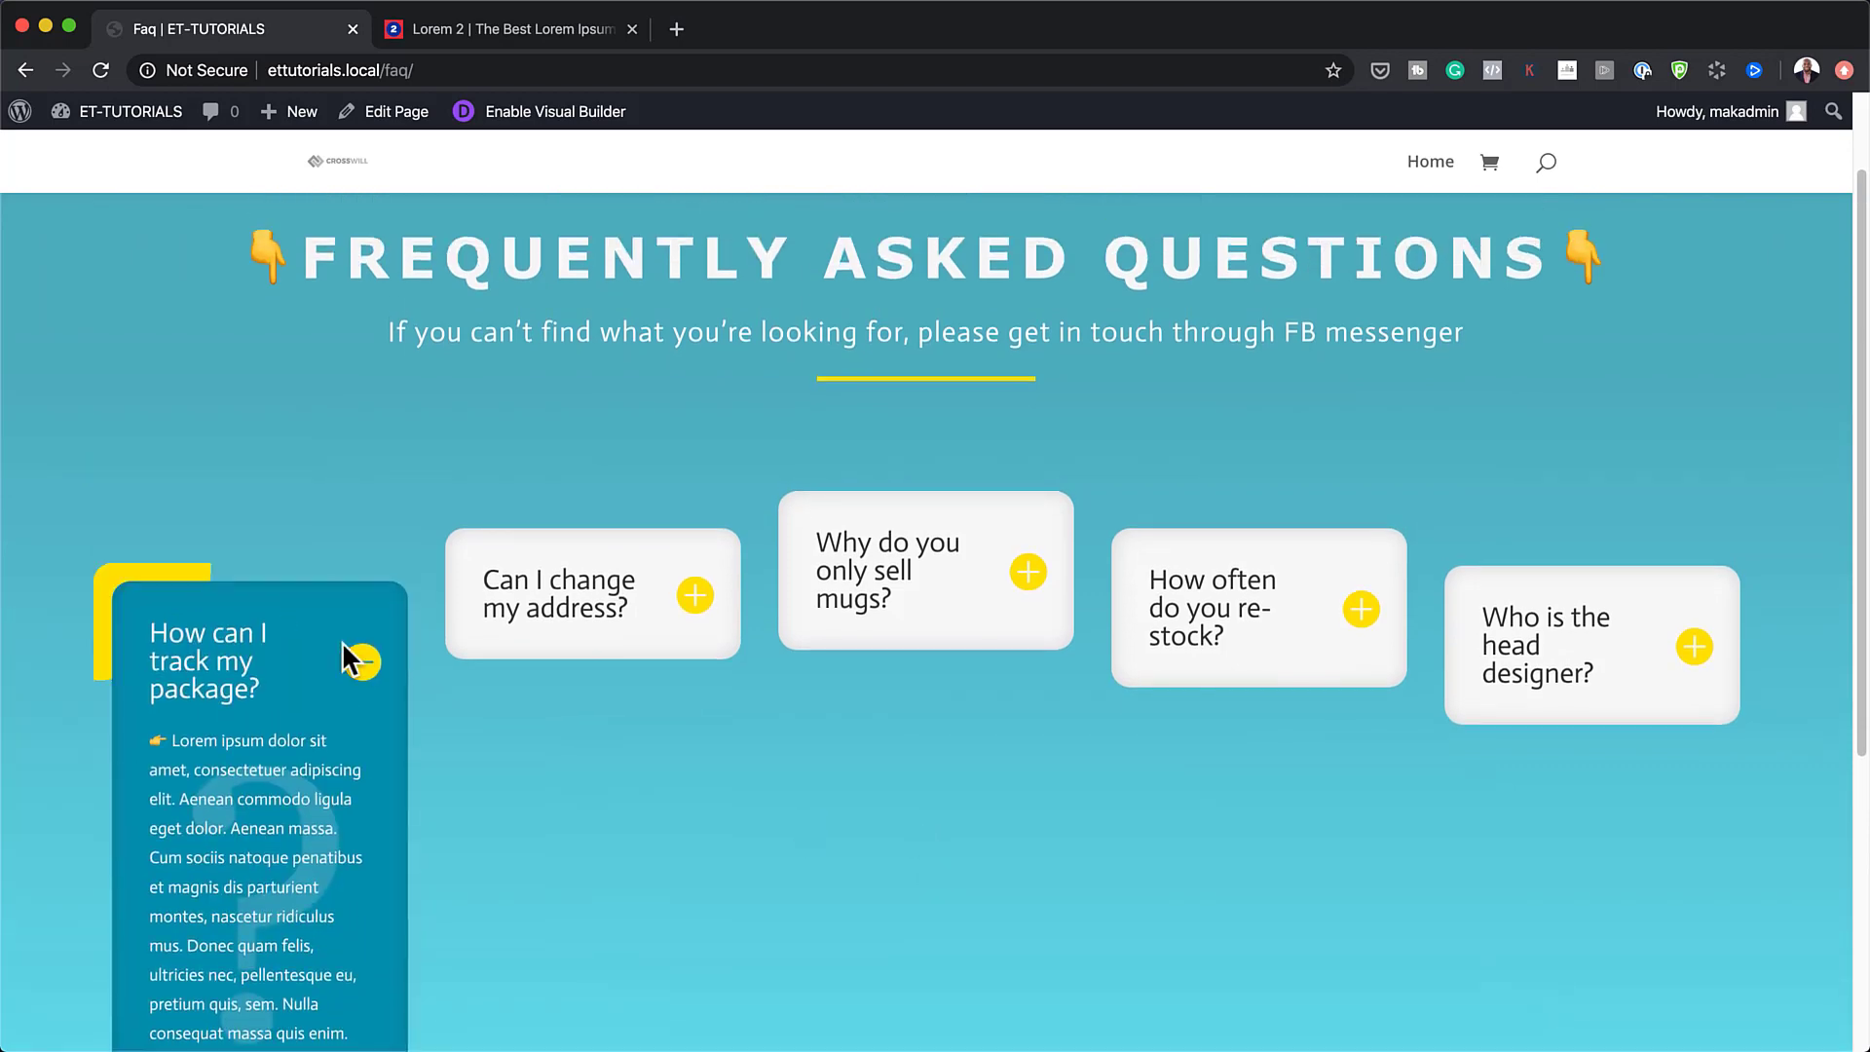
{"action": "left_click", "coordinate": [367, 585]}
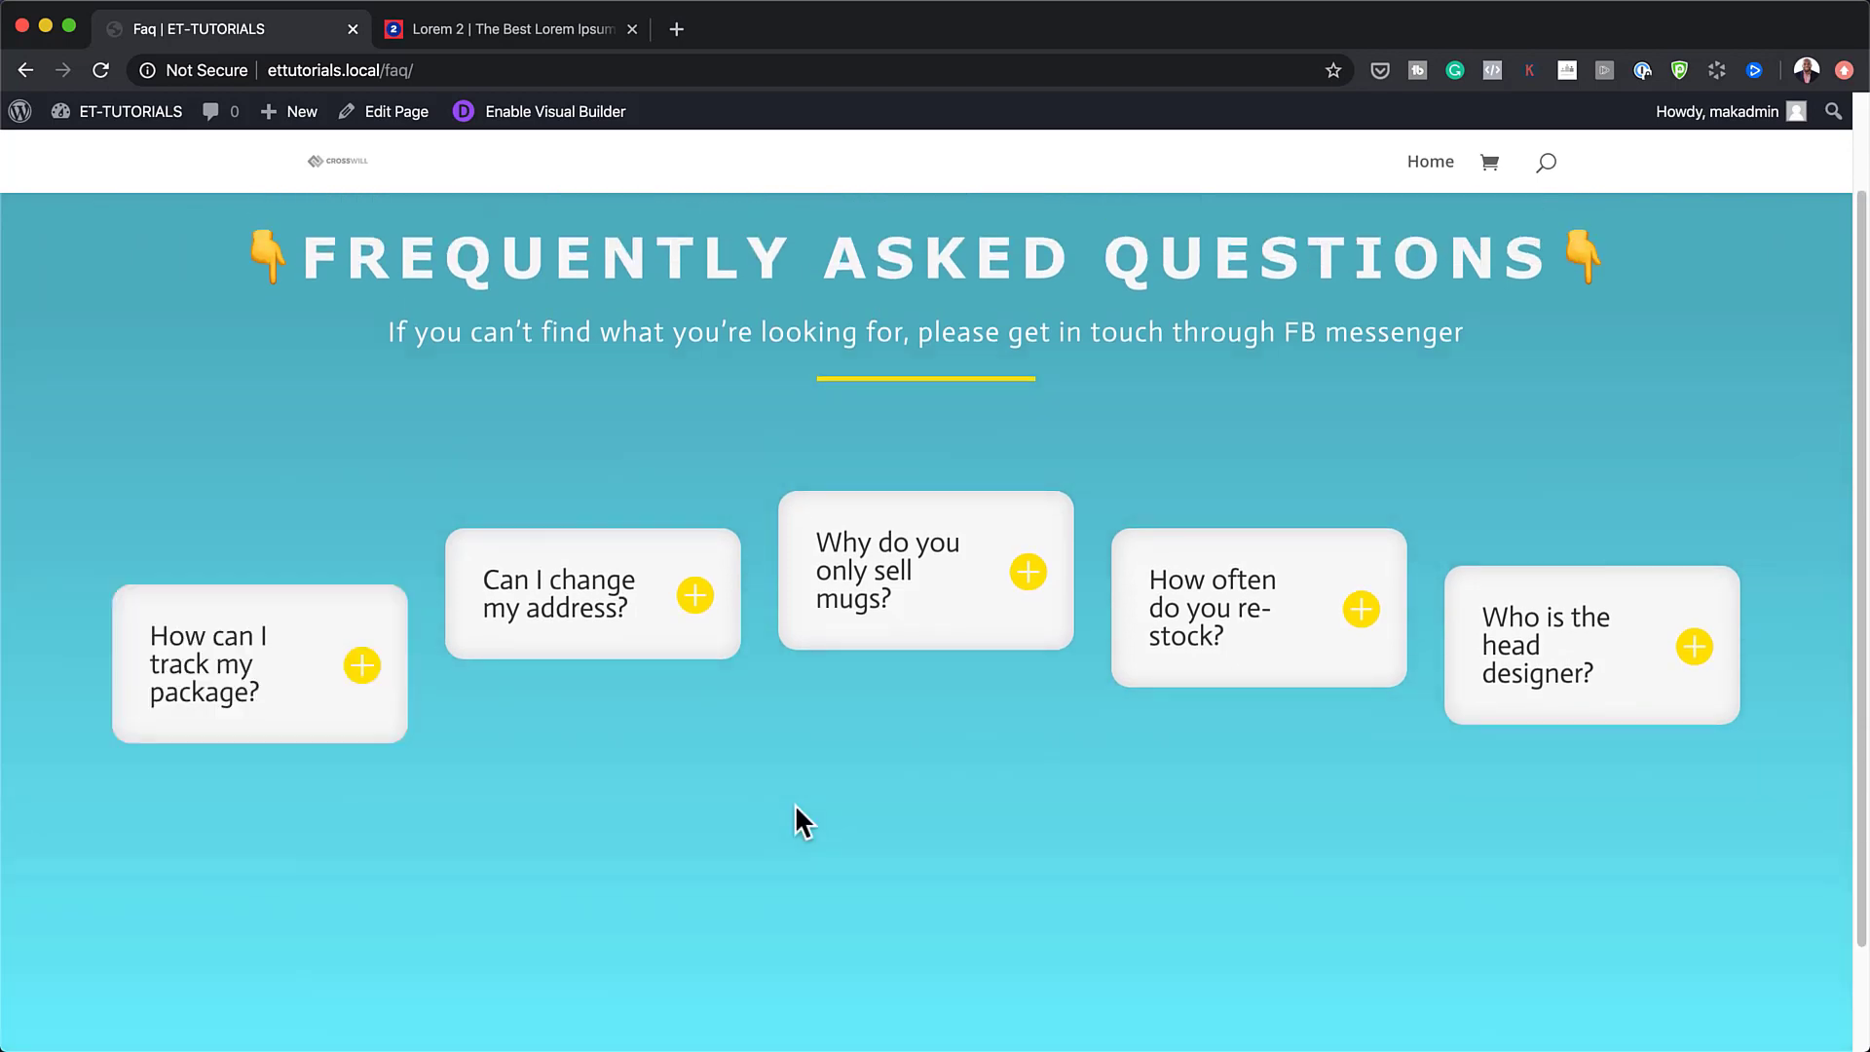